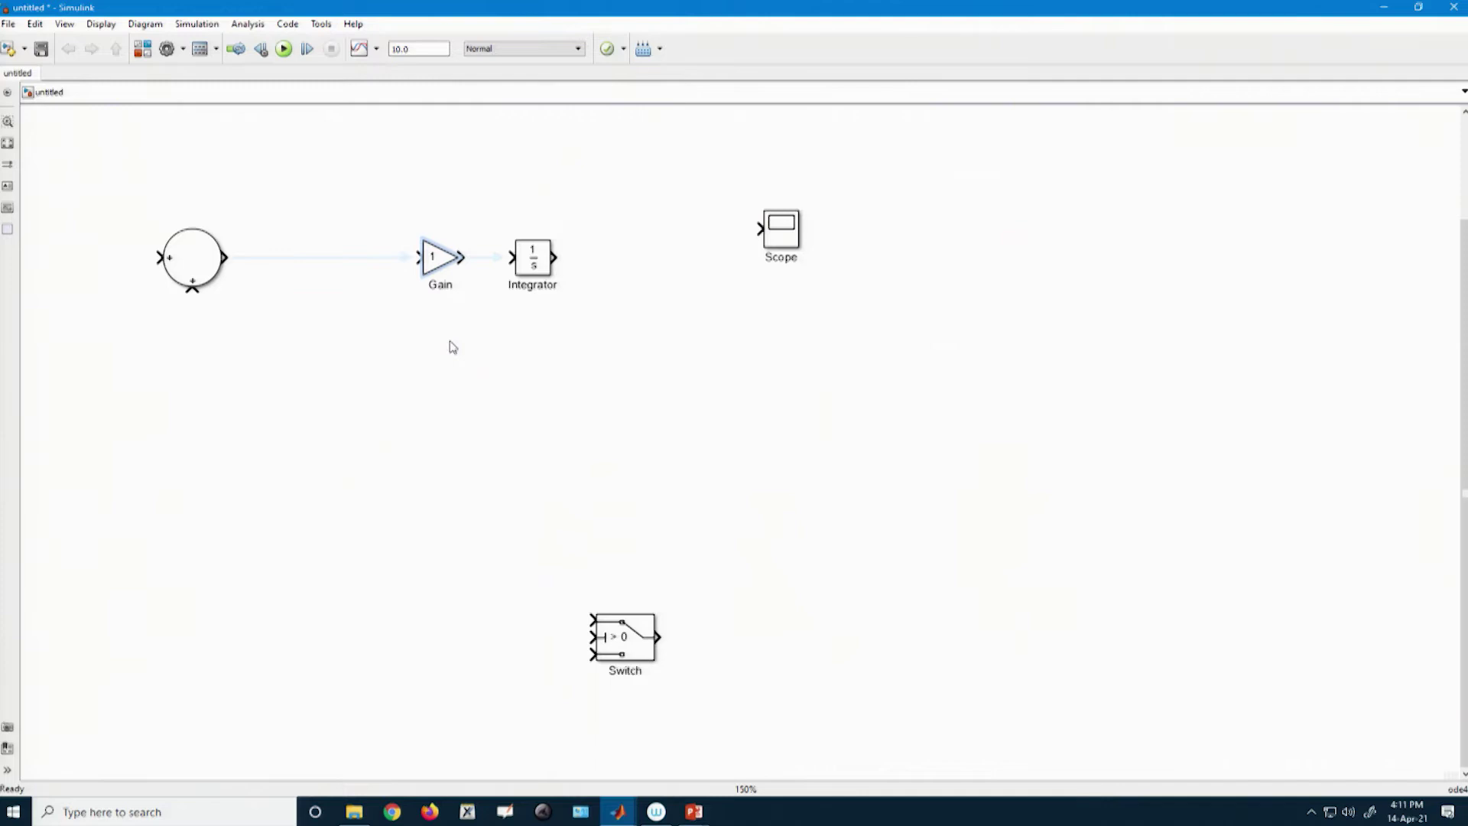
Set the Gain block's gain to 1/L
left_click(432, 264)
double_click(443, 266)
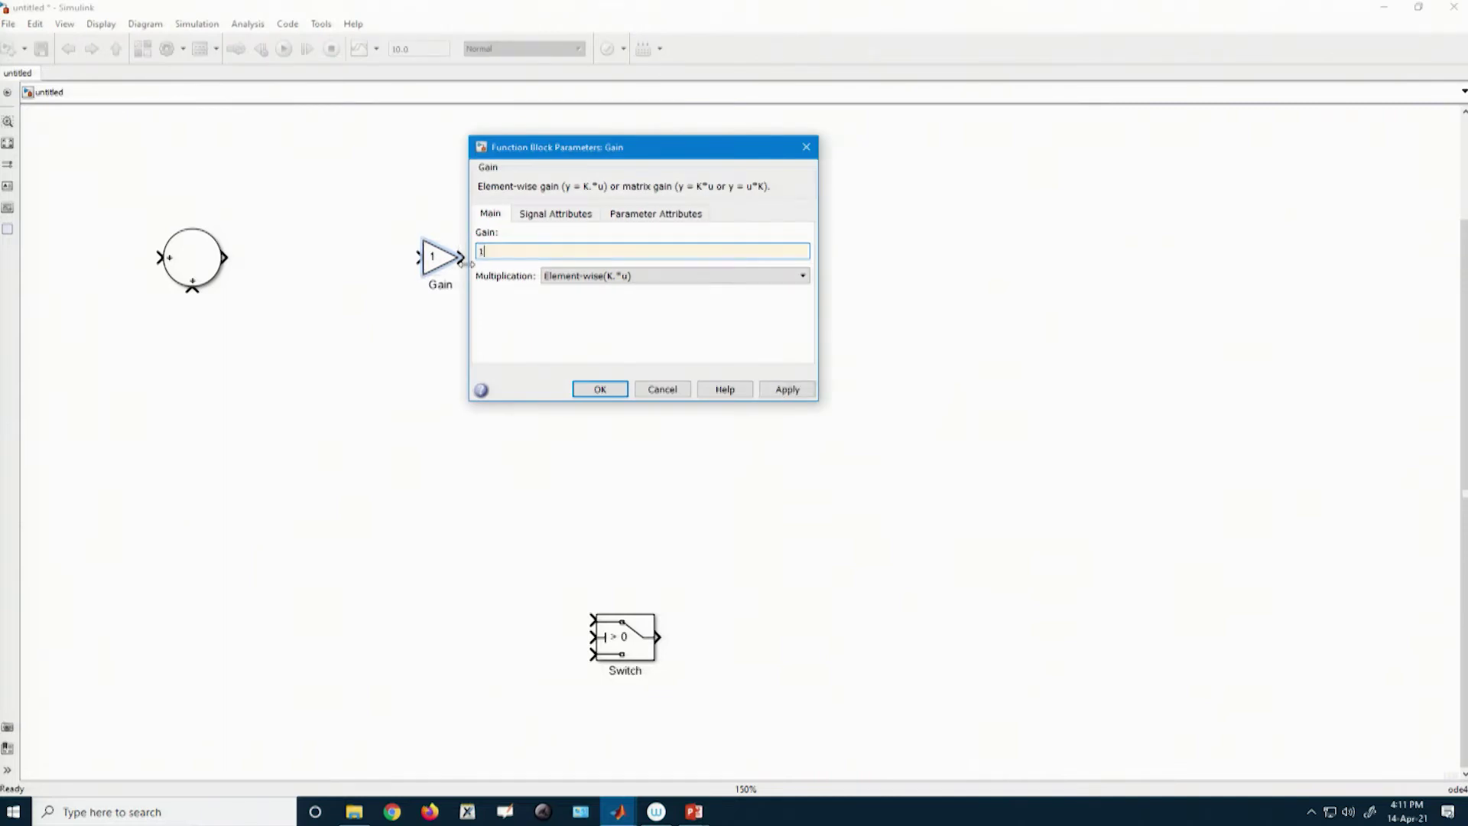
key("Return")
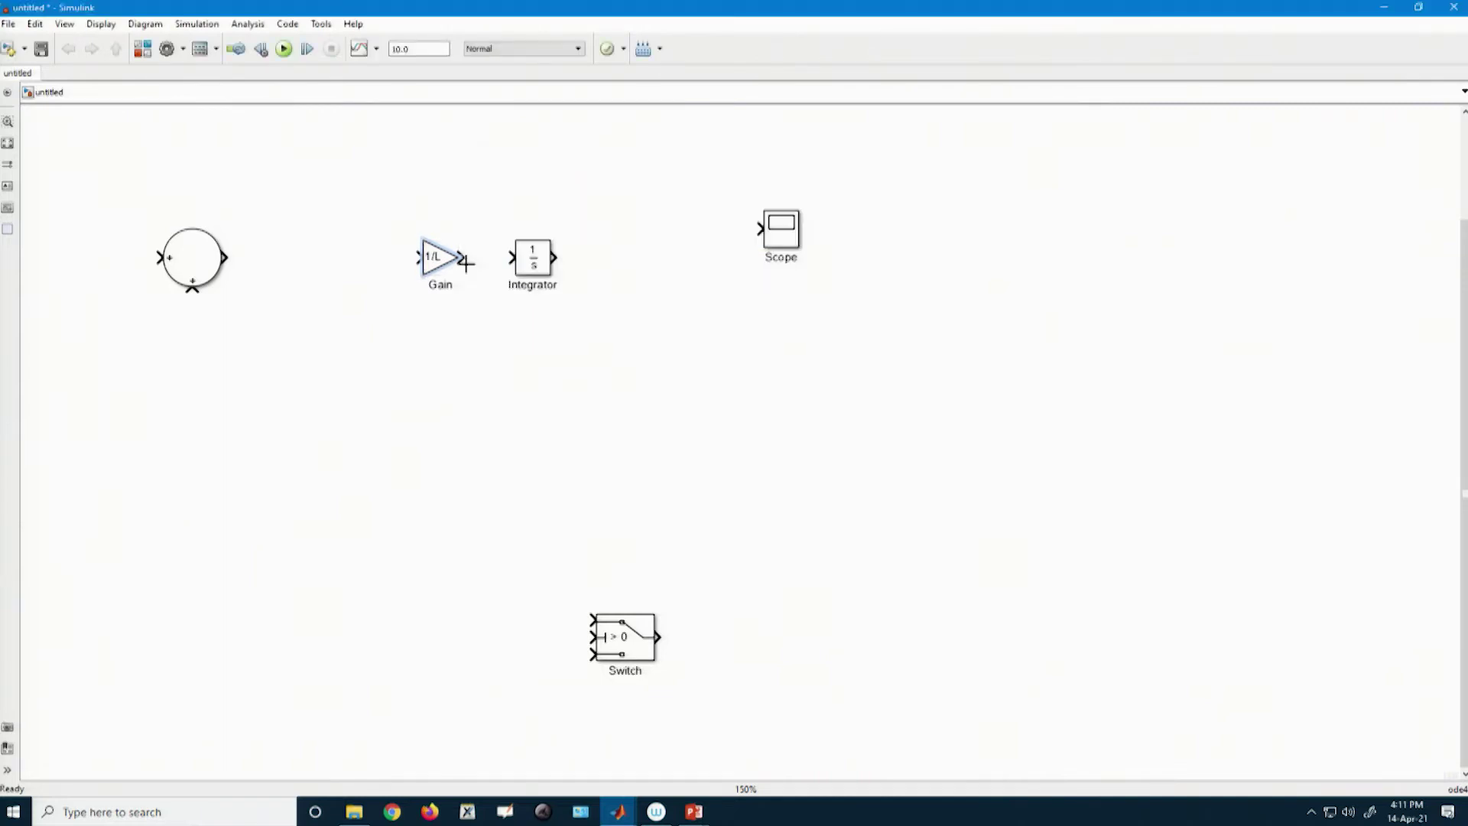
Connect the Gain output to the Integrator, then move the Sum block closer and connect its output to the Gain
left_click(434, 261)
left_click_drag(464, 257, 525, 257)
left_click_drag(428, 261, 433, 261)
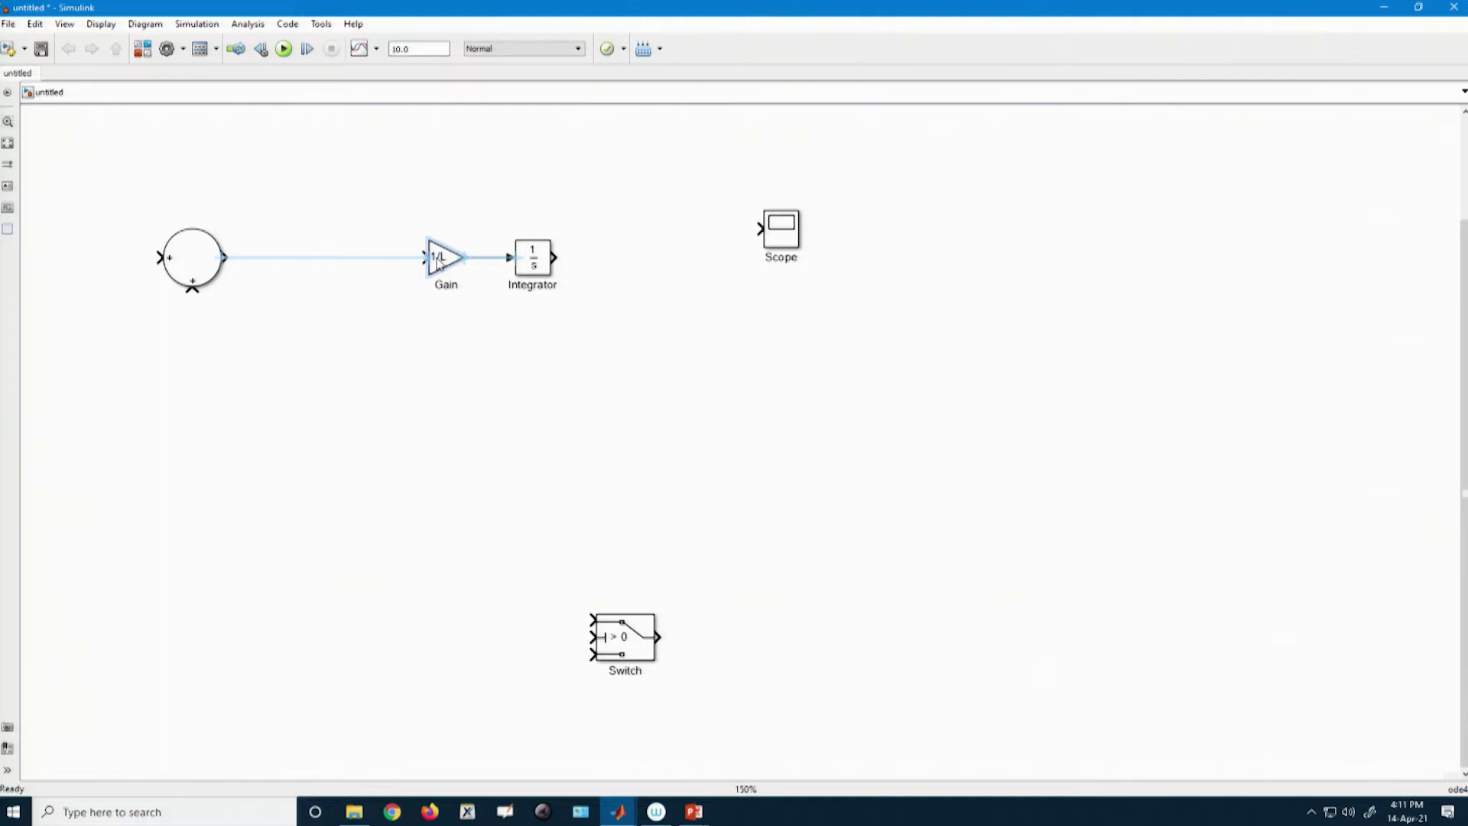
left_click(201, 284)
left_click_drag(220, 288, 345, 269)
left_click(387, 266)
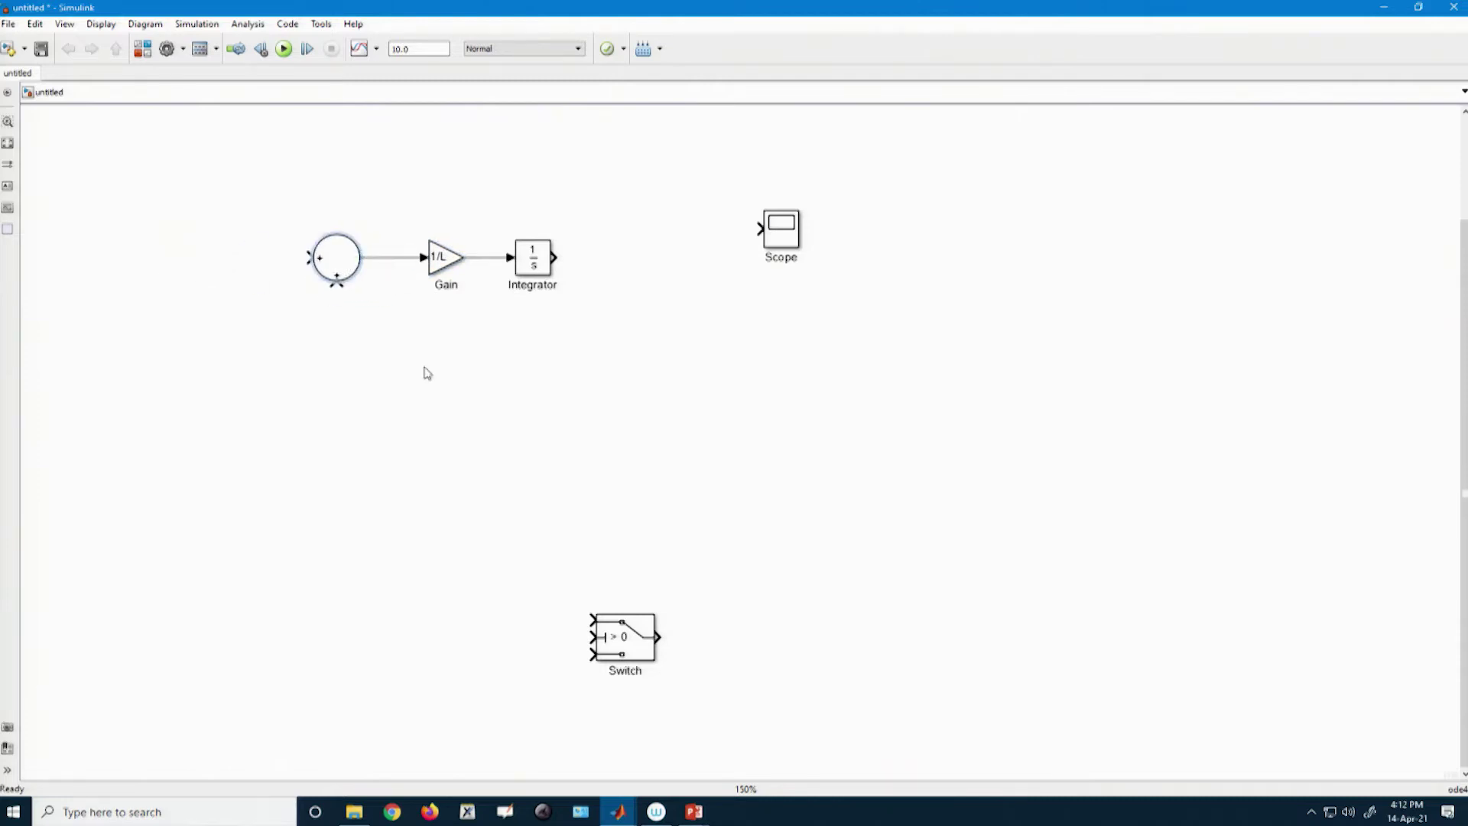
Change the Sum block's list of signs to give three inputs: minus, plus and minus
double_click(333, 271)
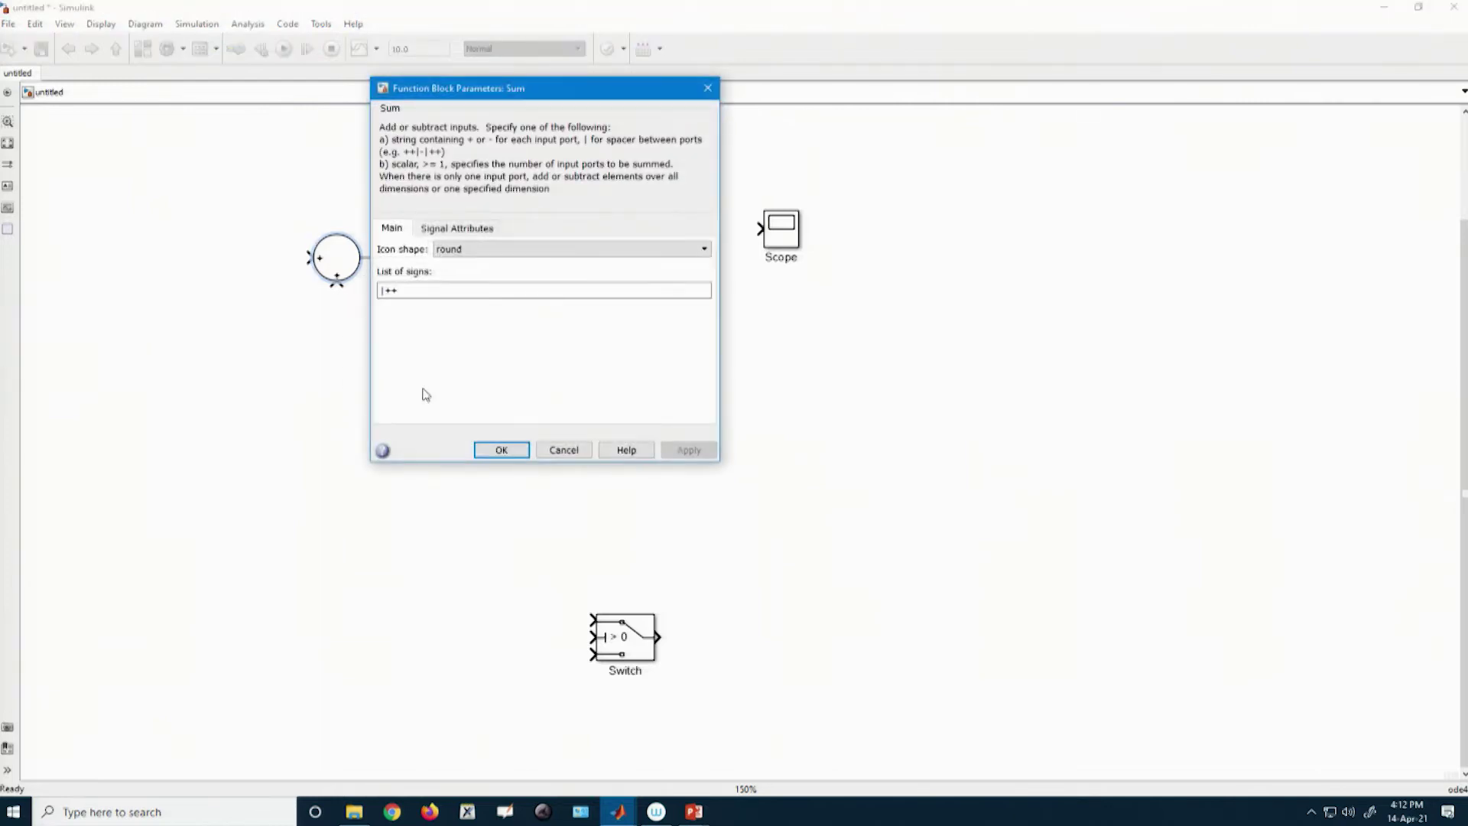
left_click(436, 293)
left_click(441, 291)
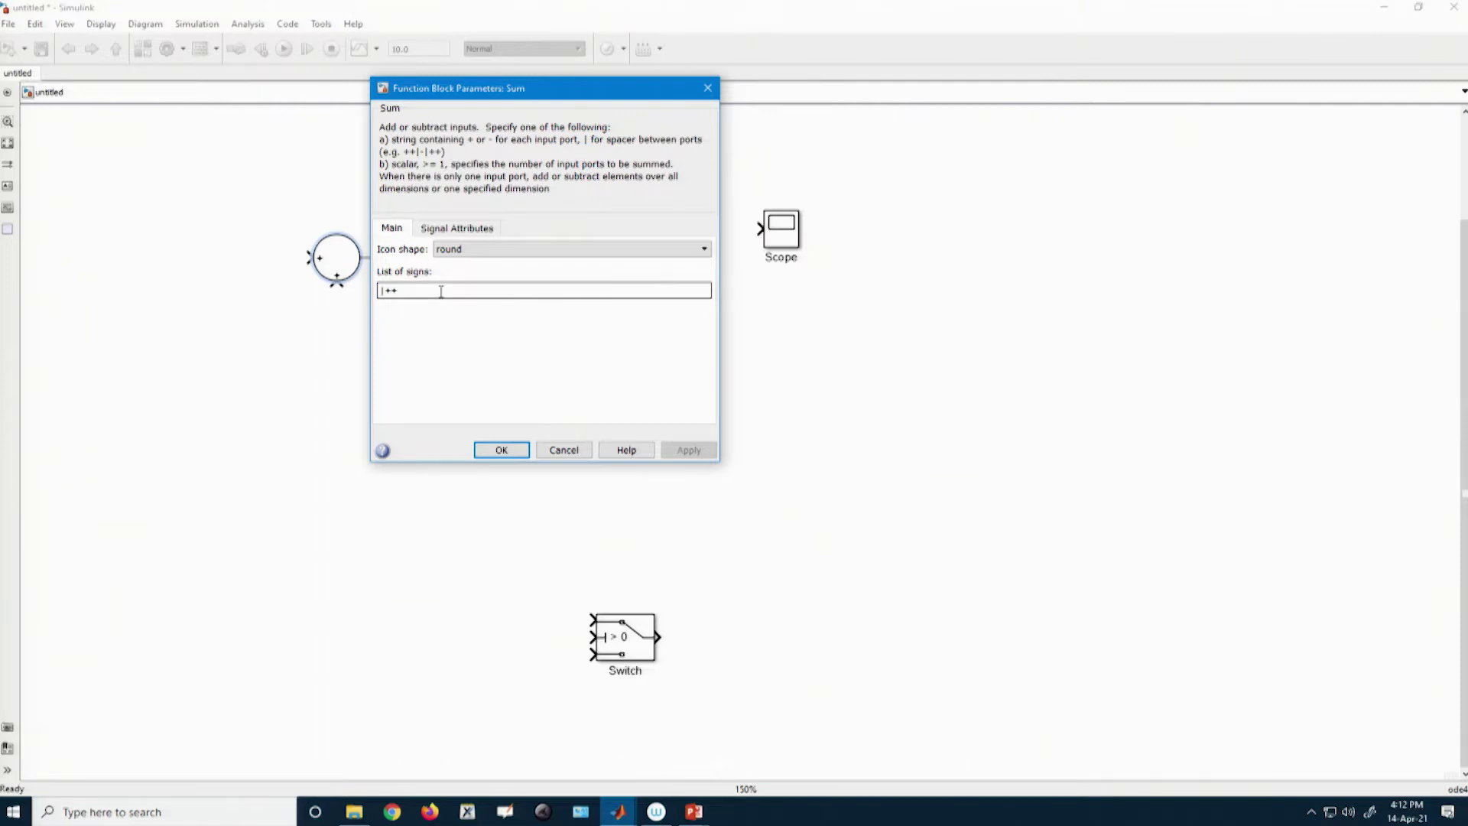
key("BackSpace")
key("BackSpace")
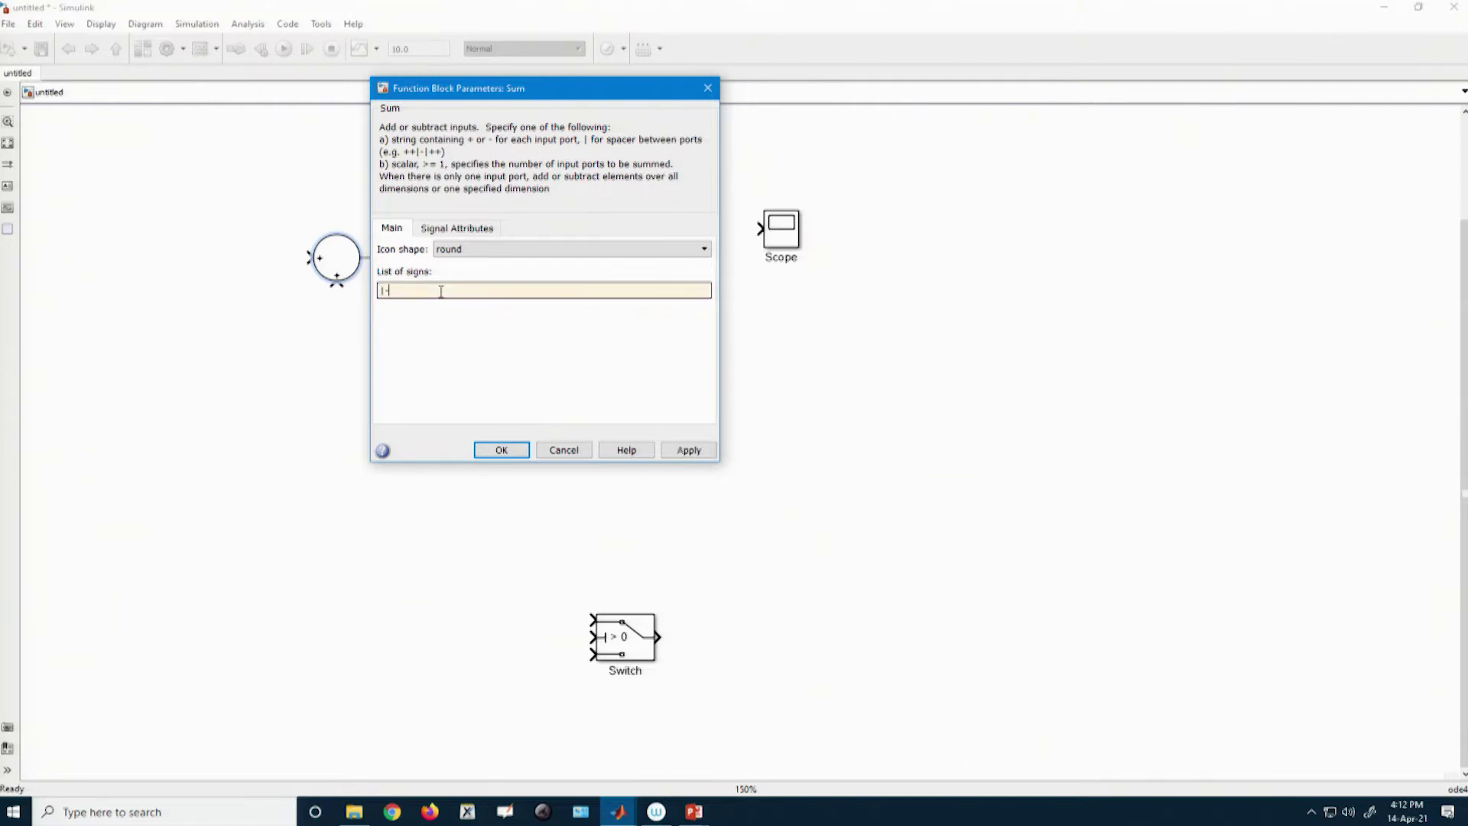
type("-+")
key("Return")
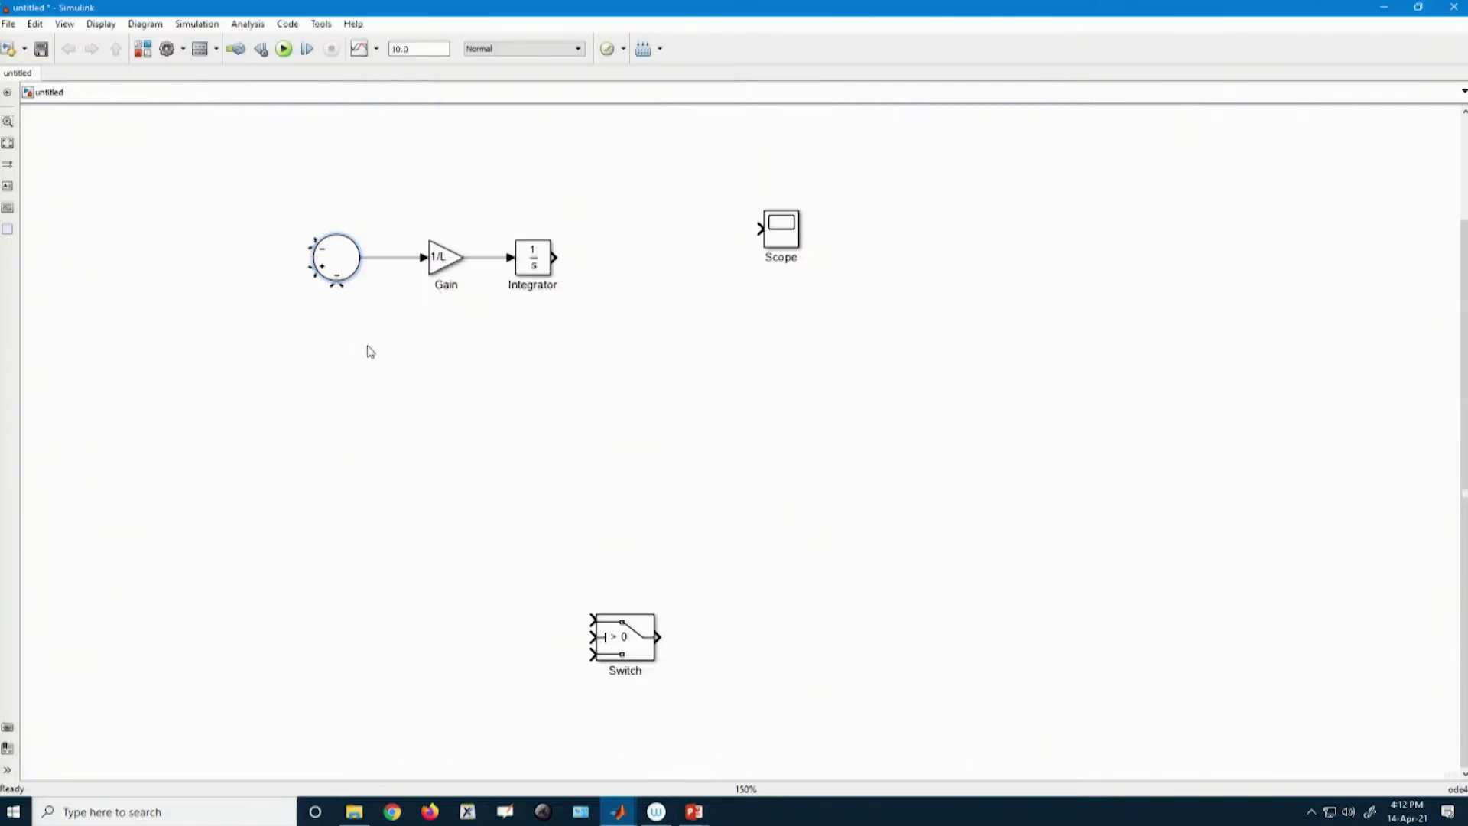
Add a flipped copy of the Gain above the original, set its gain to r_L and feed it from the Integrator output
left_click(443, 261)
left_click_drag(443, 260, 447, 181)
key("ctrl+i")
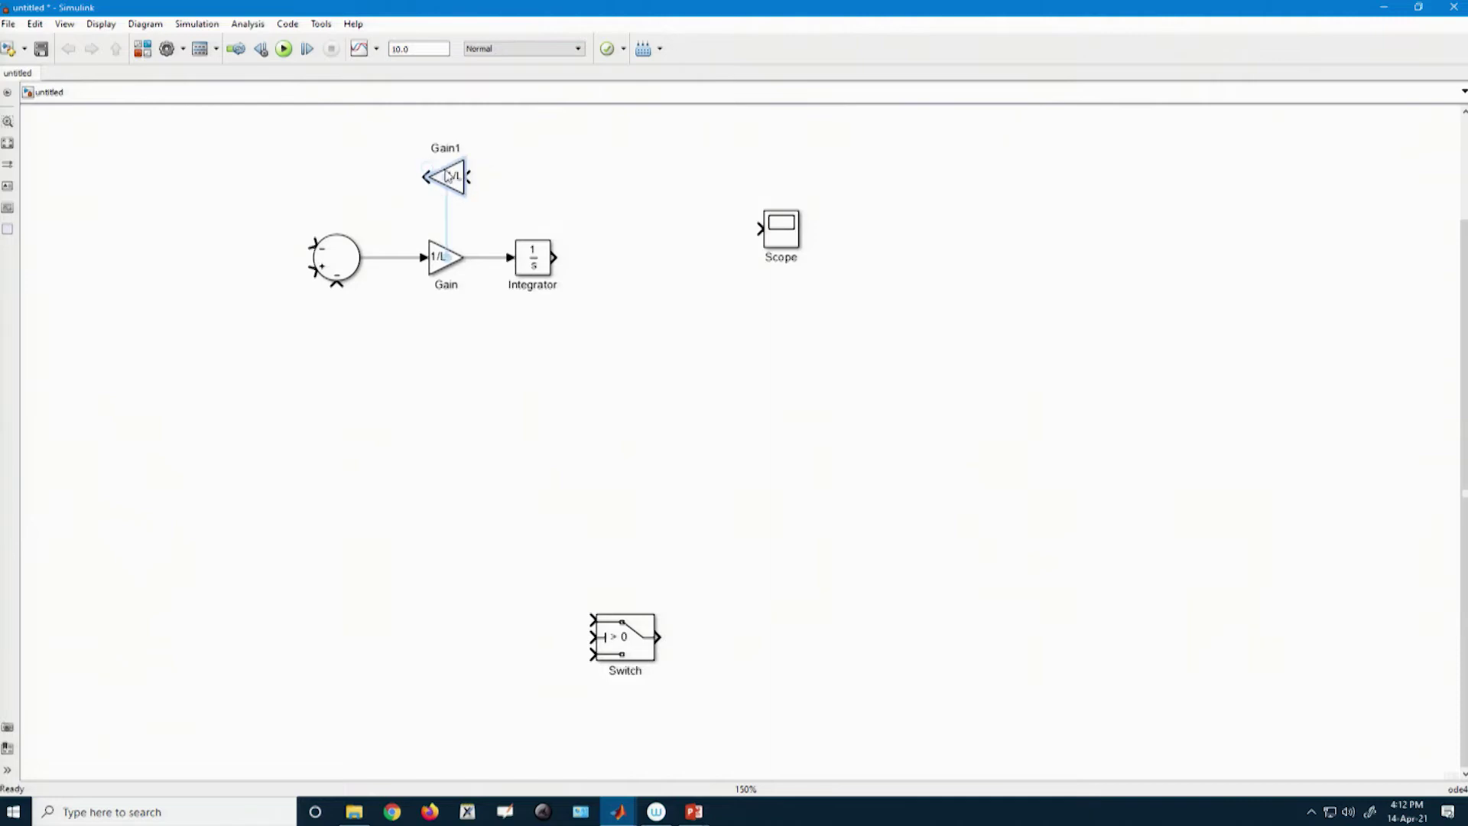
double_click(448, 179)
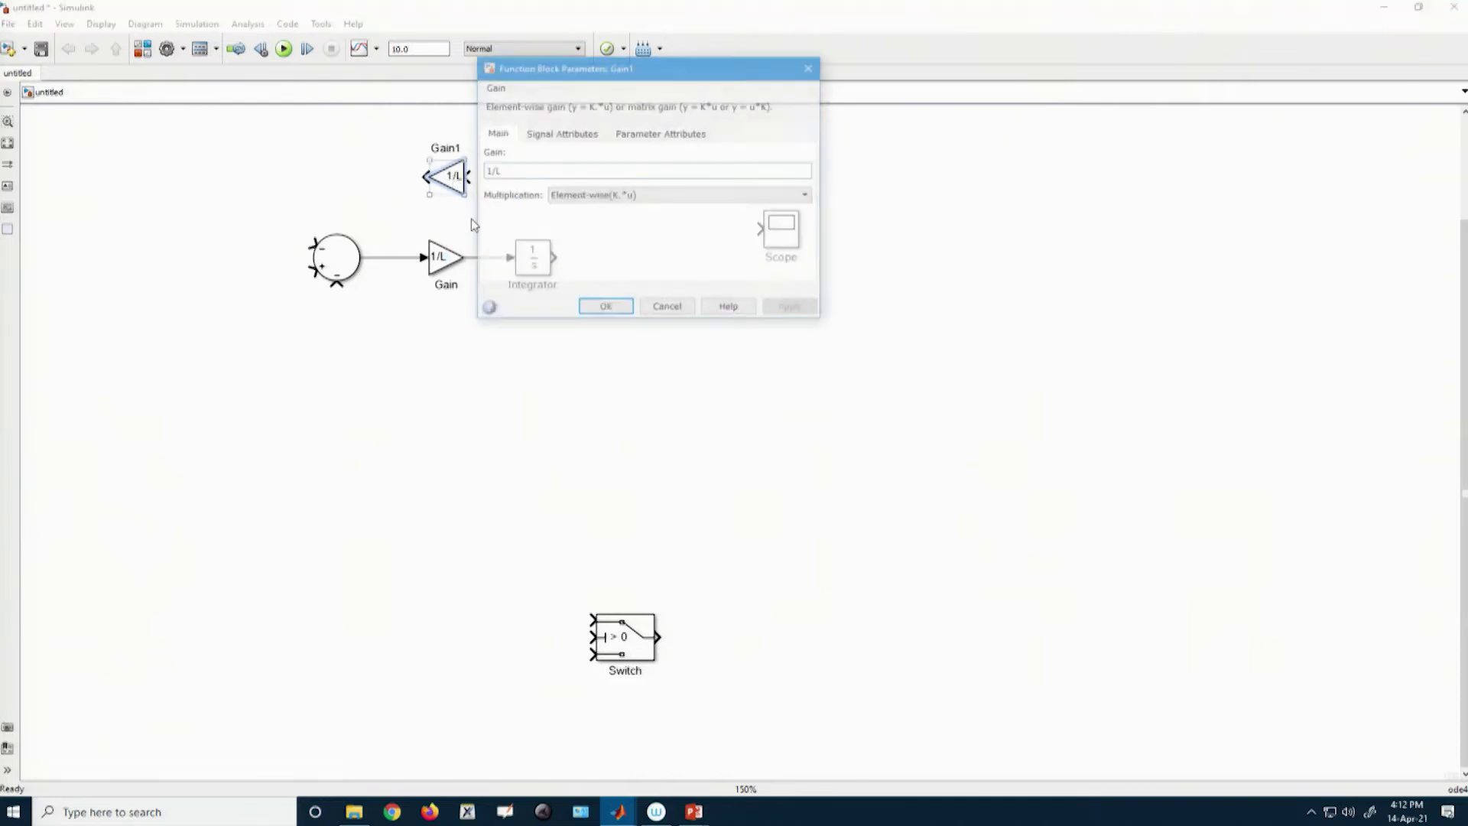
type("r_L")
left_click(624, 312)
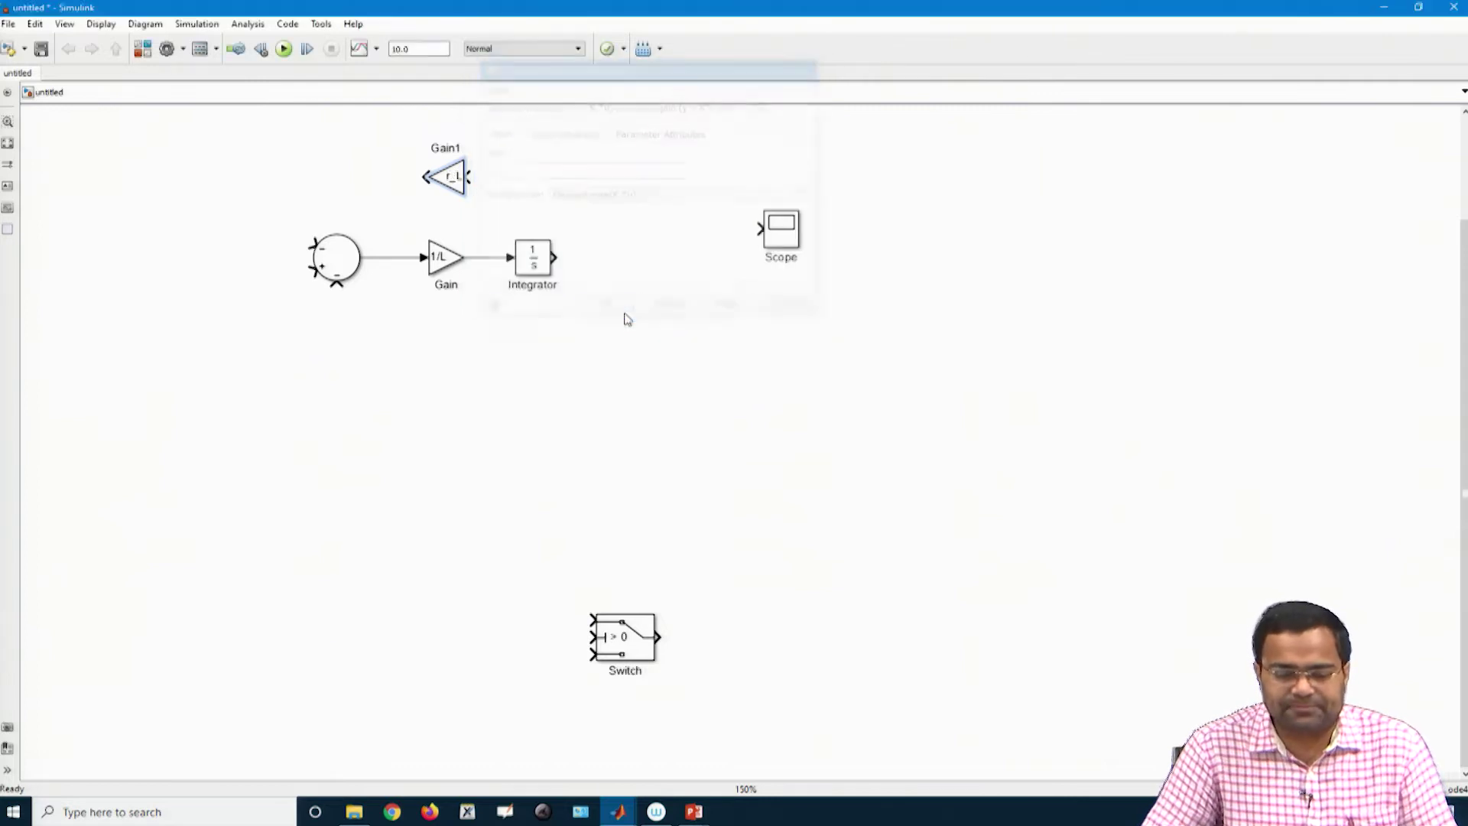
mouse_move(475, 182)
left_mouse_down()
mouse_move(514, 184)
mouse_move(556, 259)
mouse_move(587, 243)
left_mouse_up()
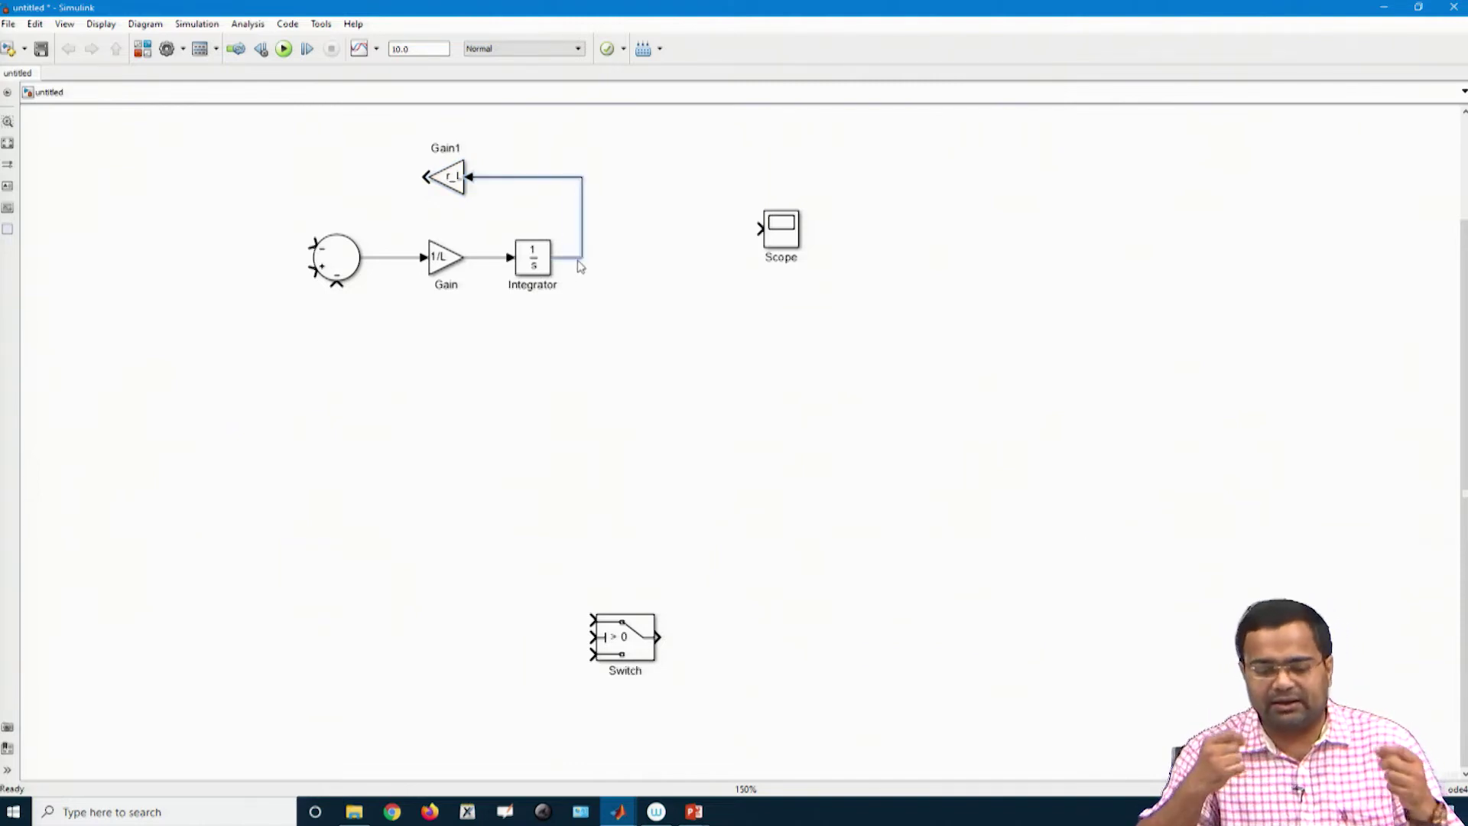
Set the Integrator's initial condition to i_L_0
double_click(533, 259)
double_click(610, 186)
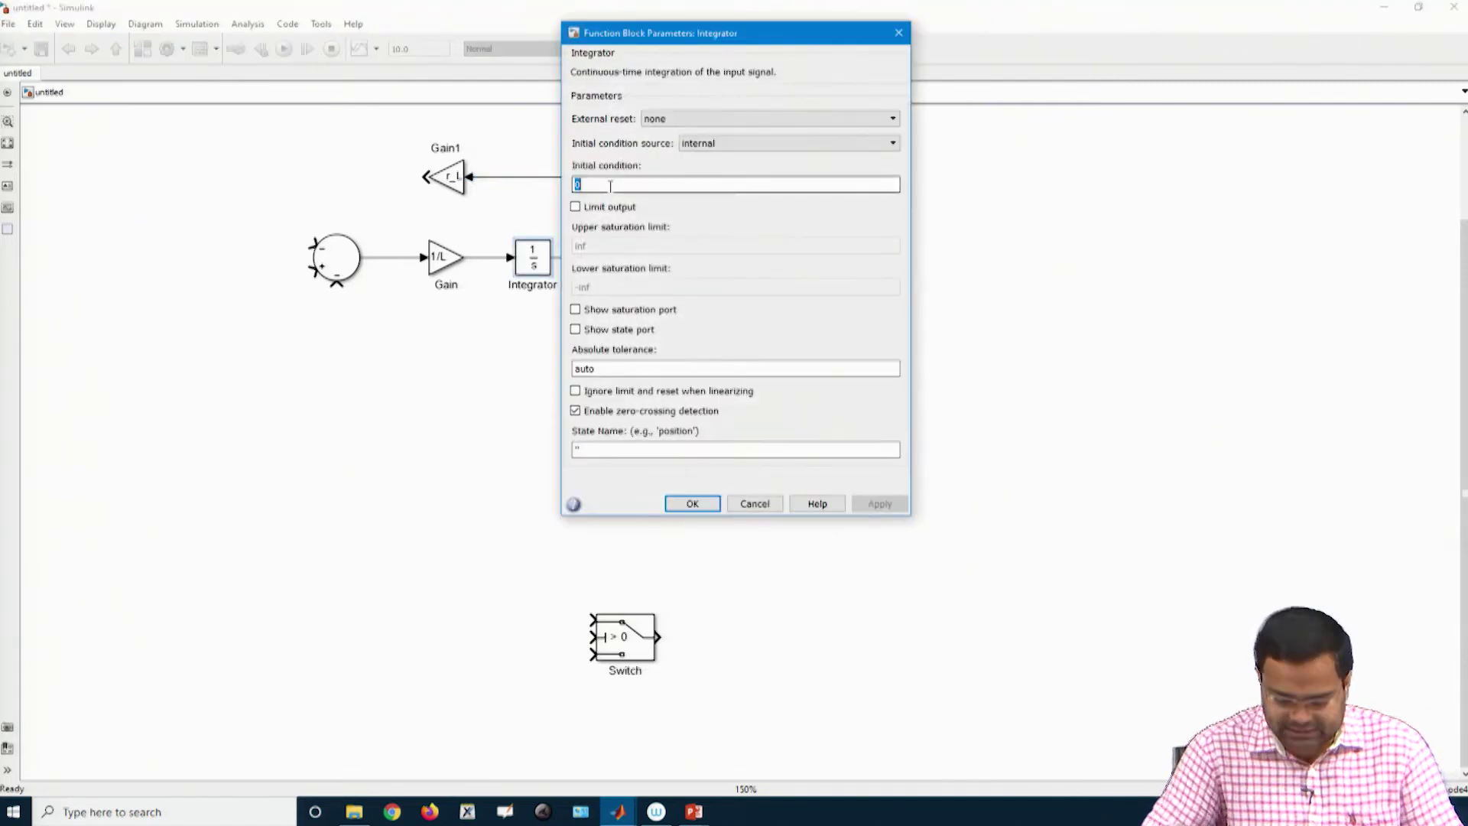
type("i_L_")
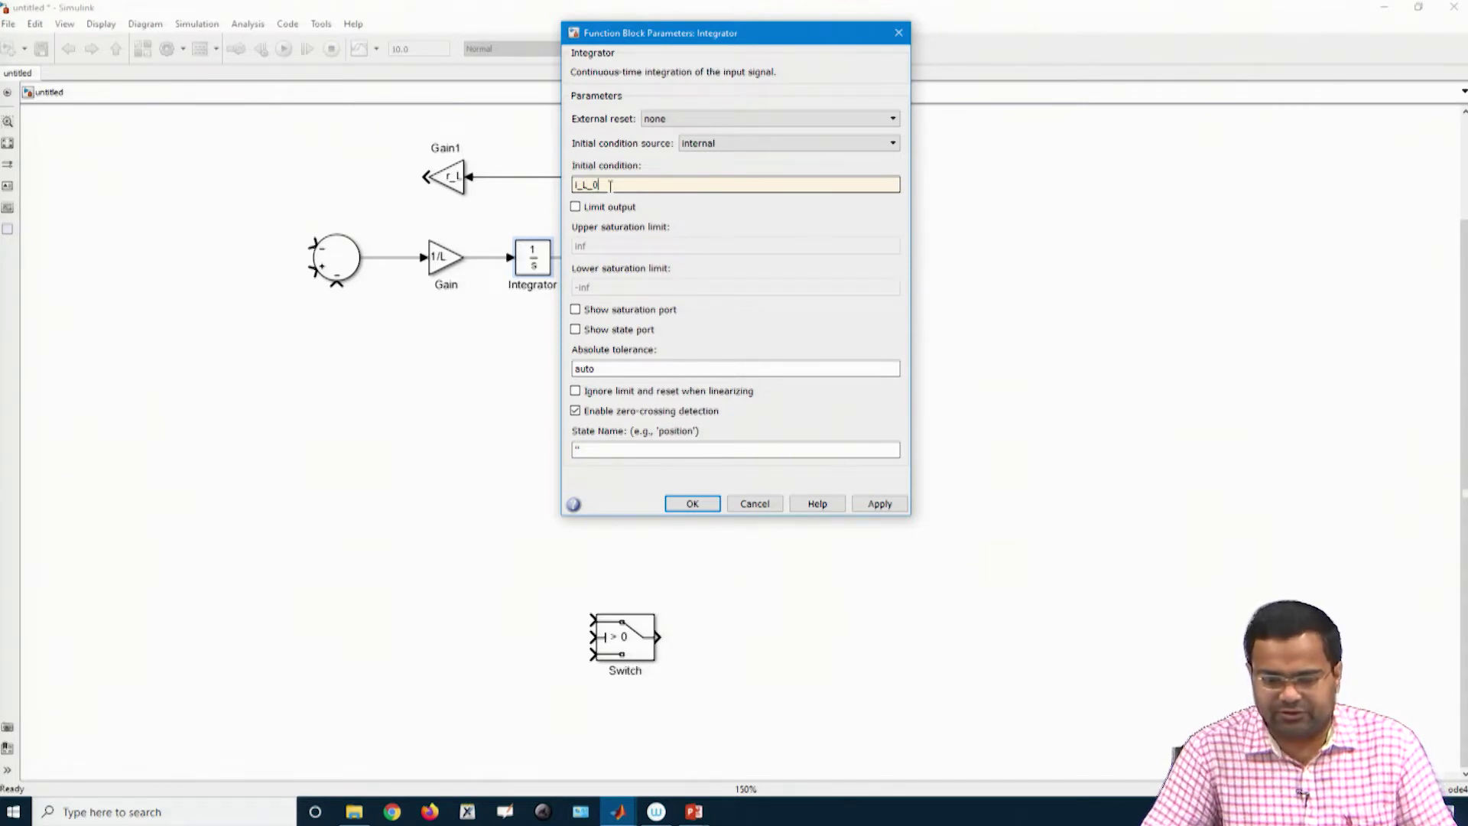
left_click(692, 503)
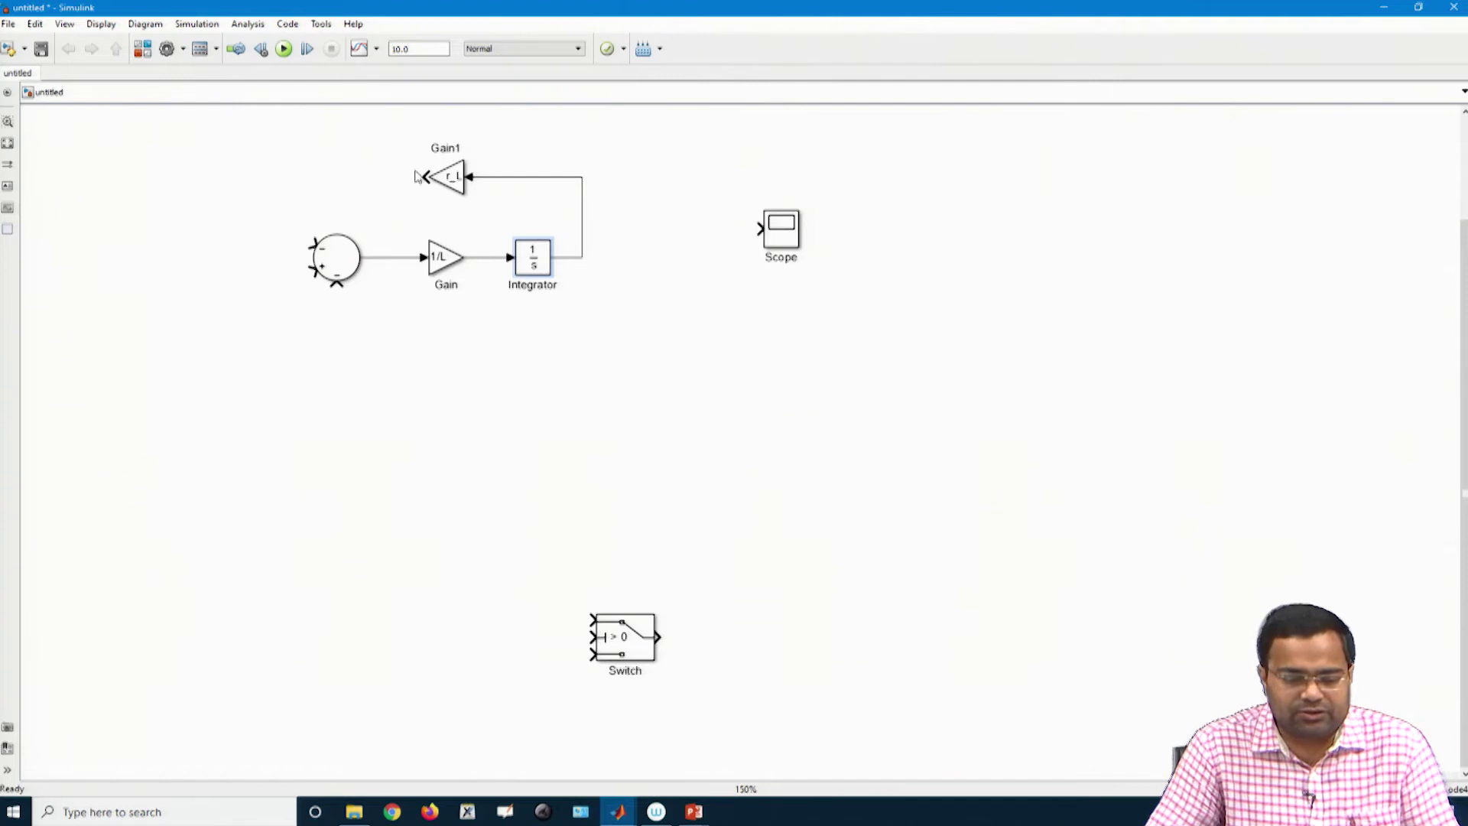
Connect the r_L gain output to the Sum block's upper minus input
left_click_drag(419, 177, 311, 242)
left_click(437, 190)
left_click(437, 190)
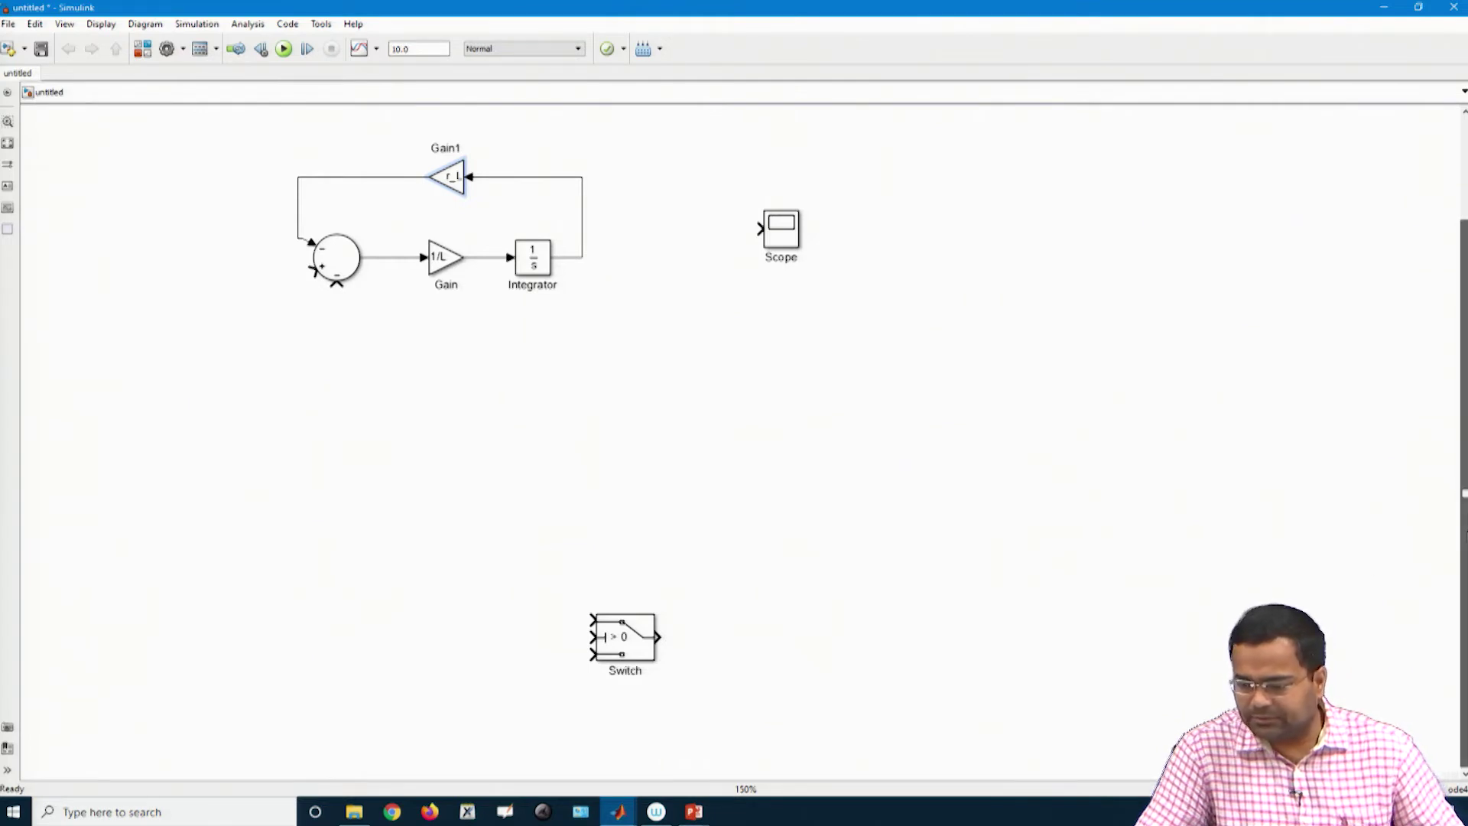
Place a Constant block in the empty area below the feedback loop
scroll(1052, 492, "up", 2)
scroll(1033, 505, "down", 2)
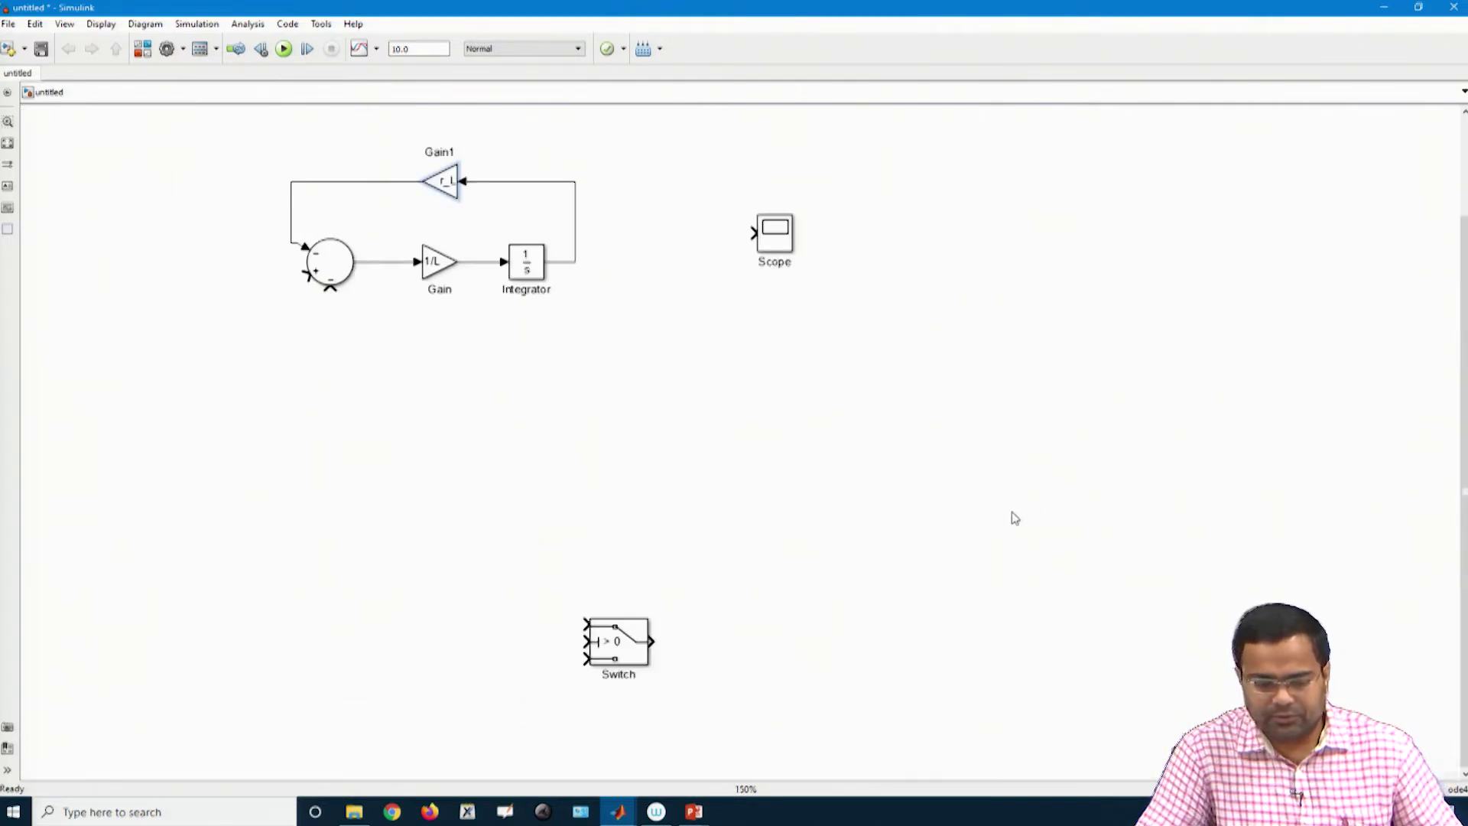
scroll(1015, 519, "down", 2)
left_click(719, 182)
left_click_drag(718, 182, 647, 481)
scroll(651, 471, "up", 1)
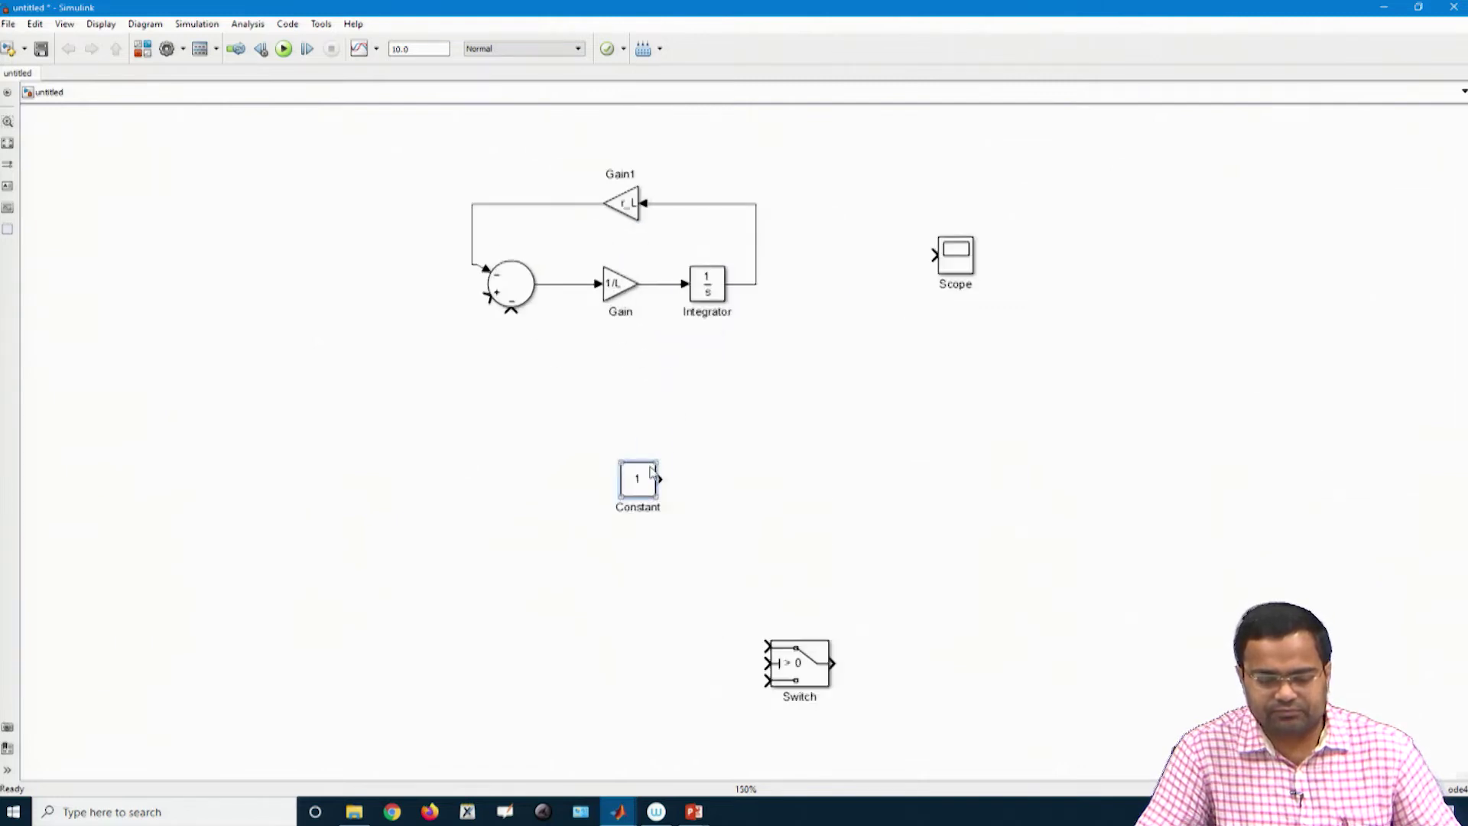
Move the Constant block to the left of the Sum block and set its value to V_x
scroll(651, 472, "up", 1)
left_click_drag(639, 490, 282, 359)
double_click(281, 359)
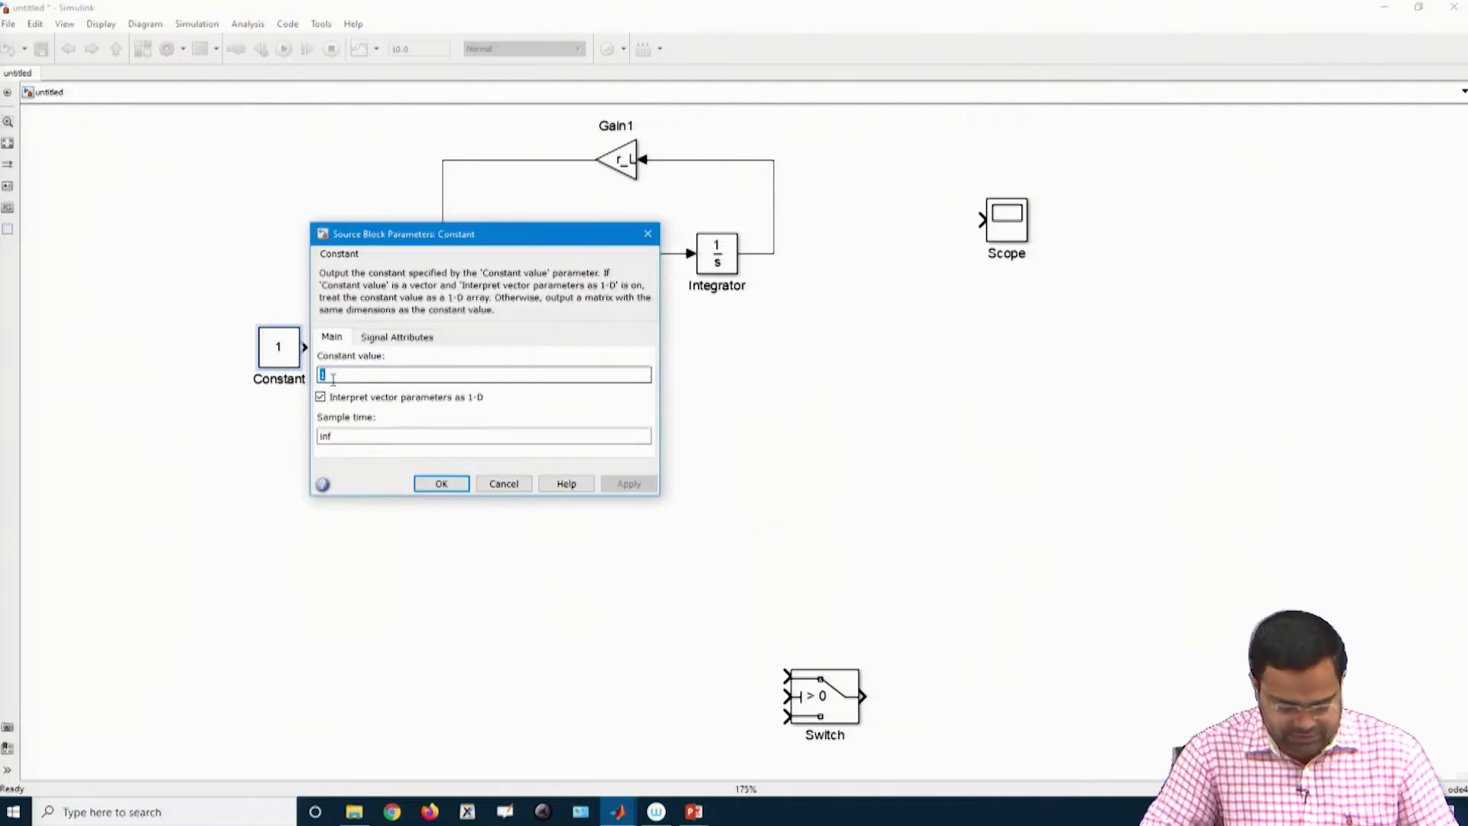
type("V_x")
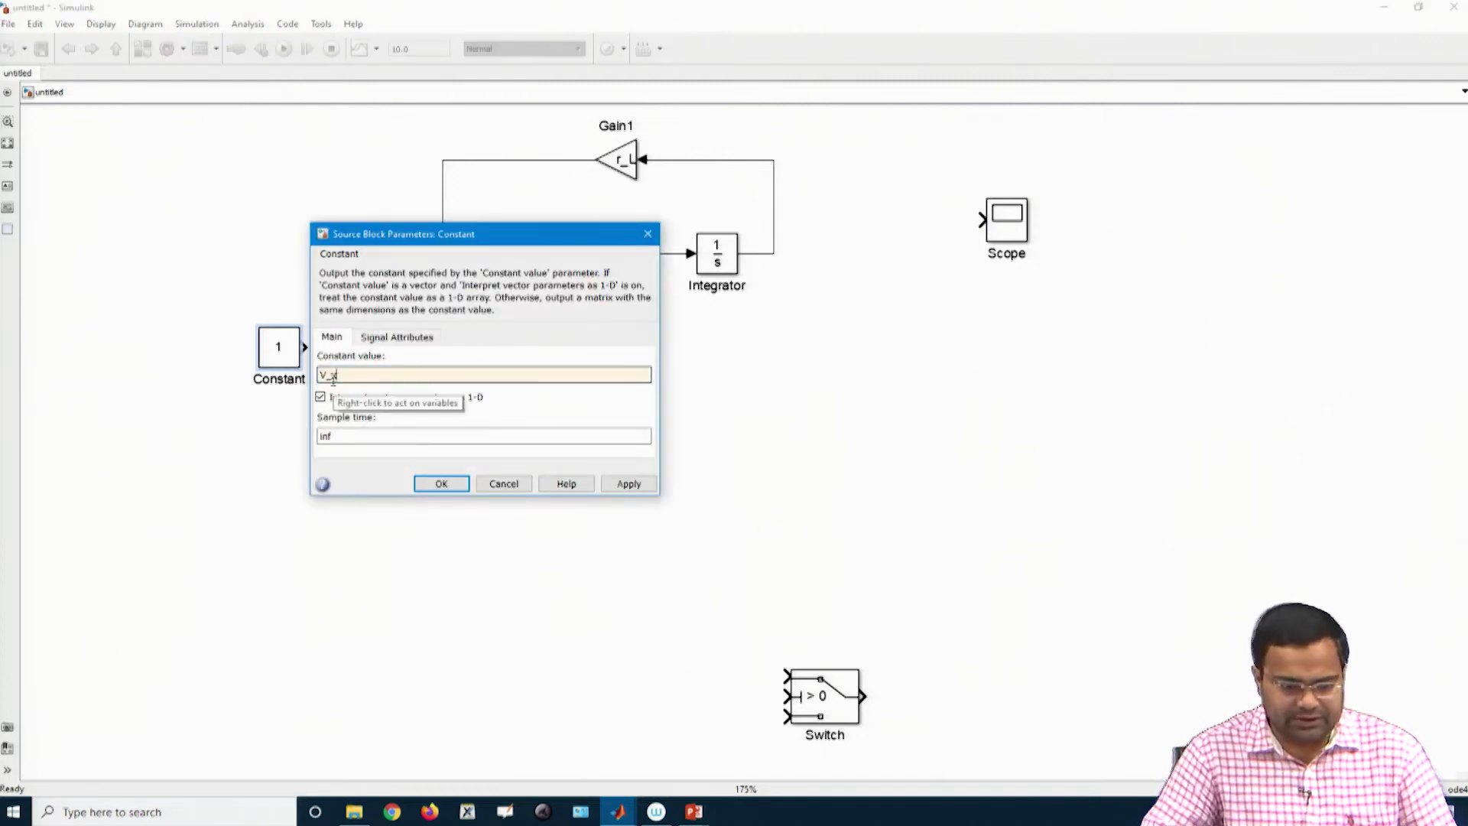
left_click(438, 485)
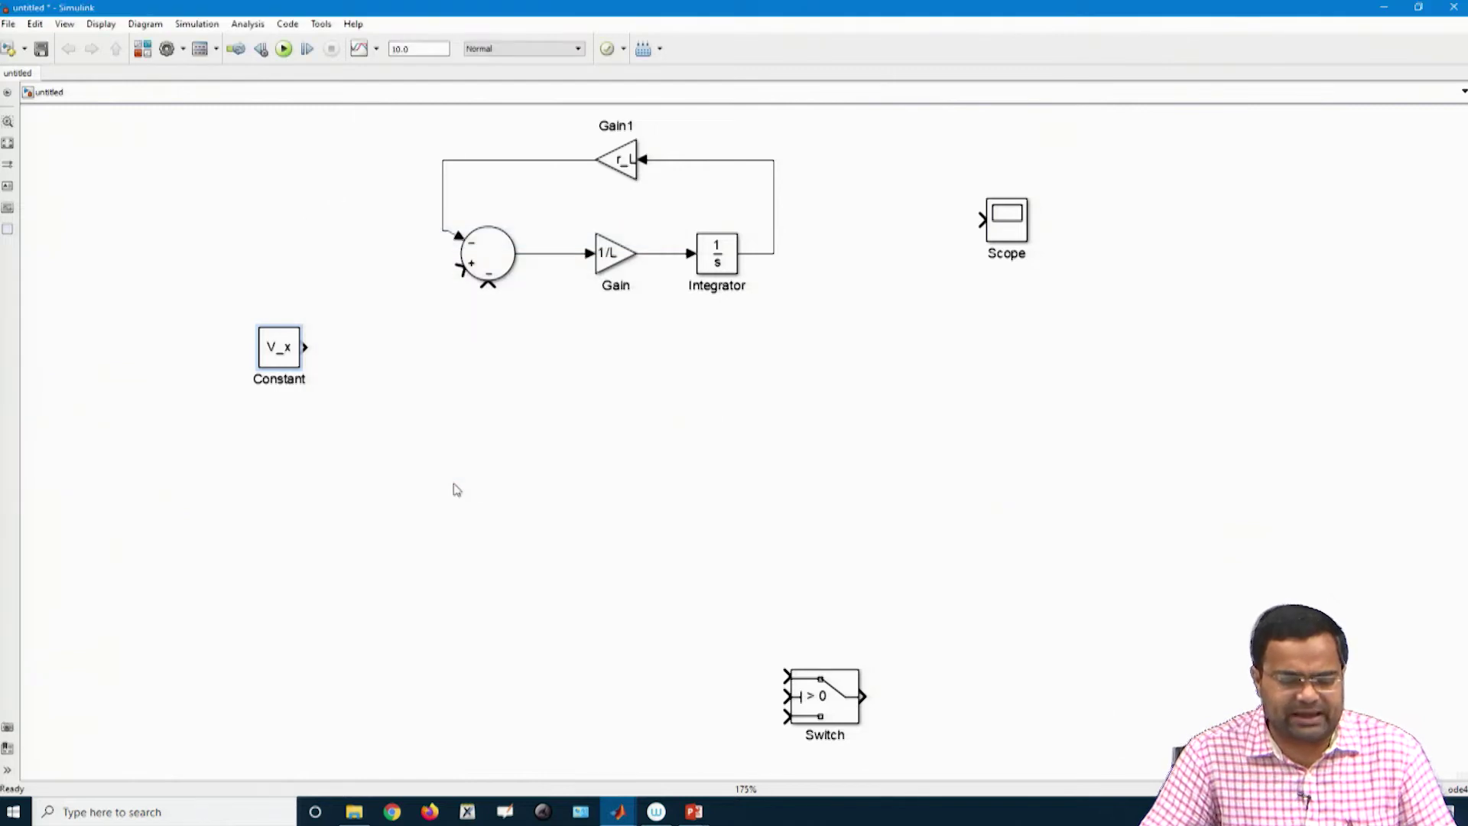
Connect the V_x constant to the Sum block's plus input and align the constant beside that input
left_click_drag(289, 361, 461, 271)
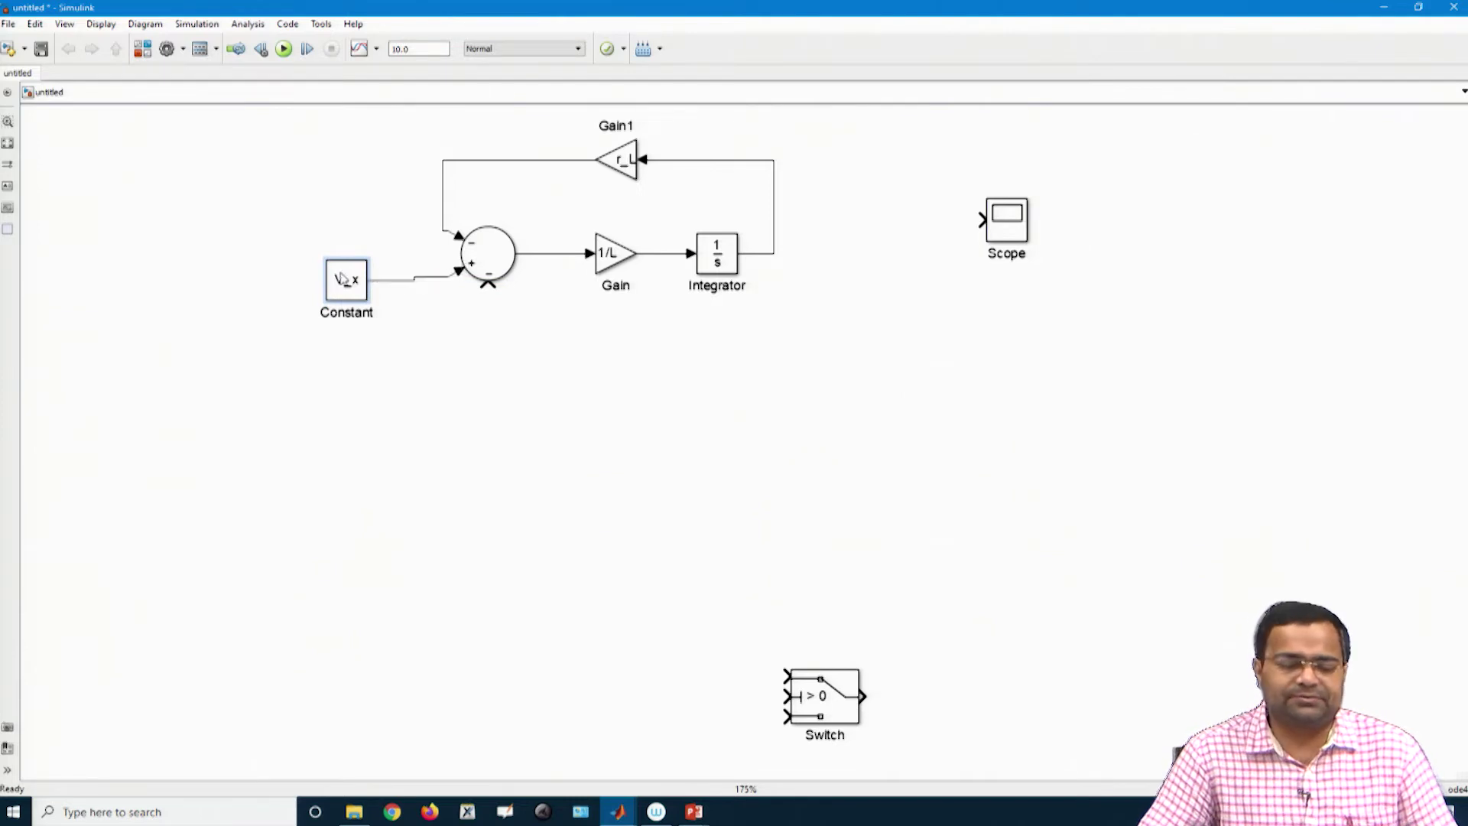
left_click_drag(342, 284, 349, 285)
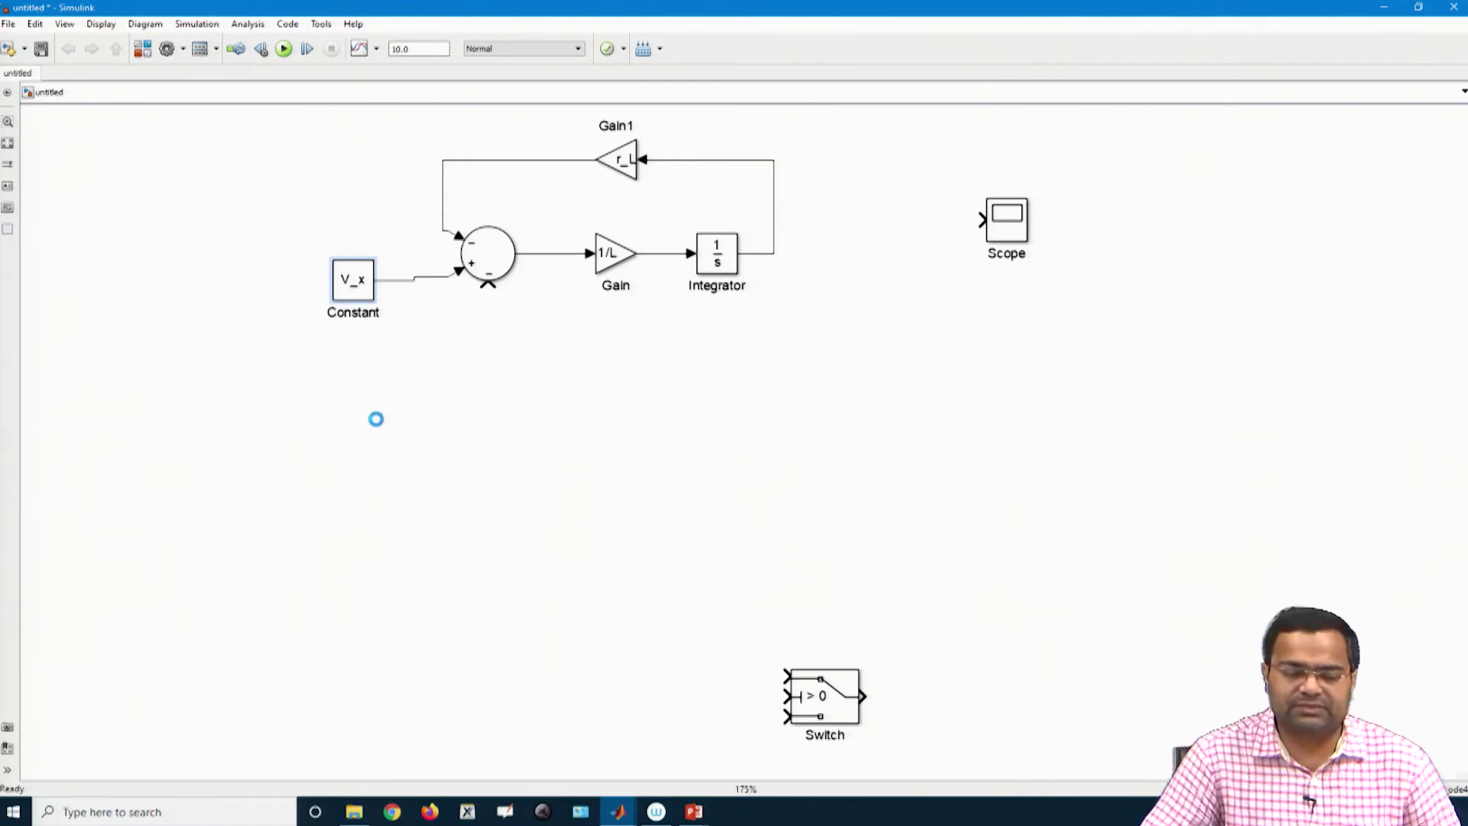
key("ctrl+s")
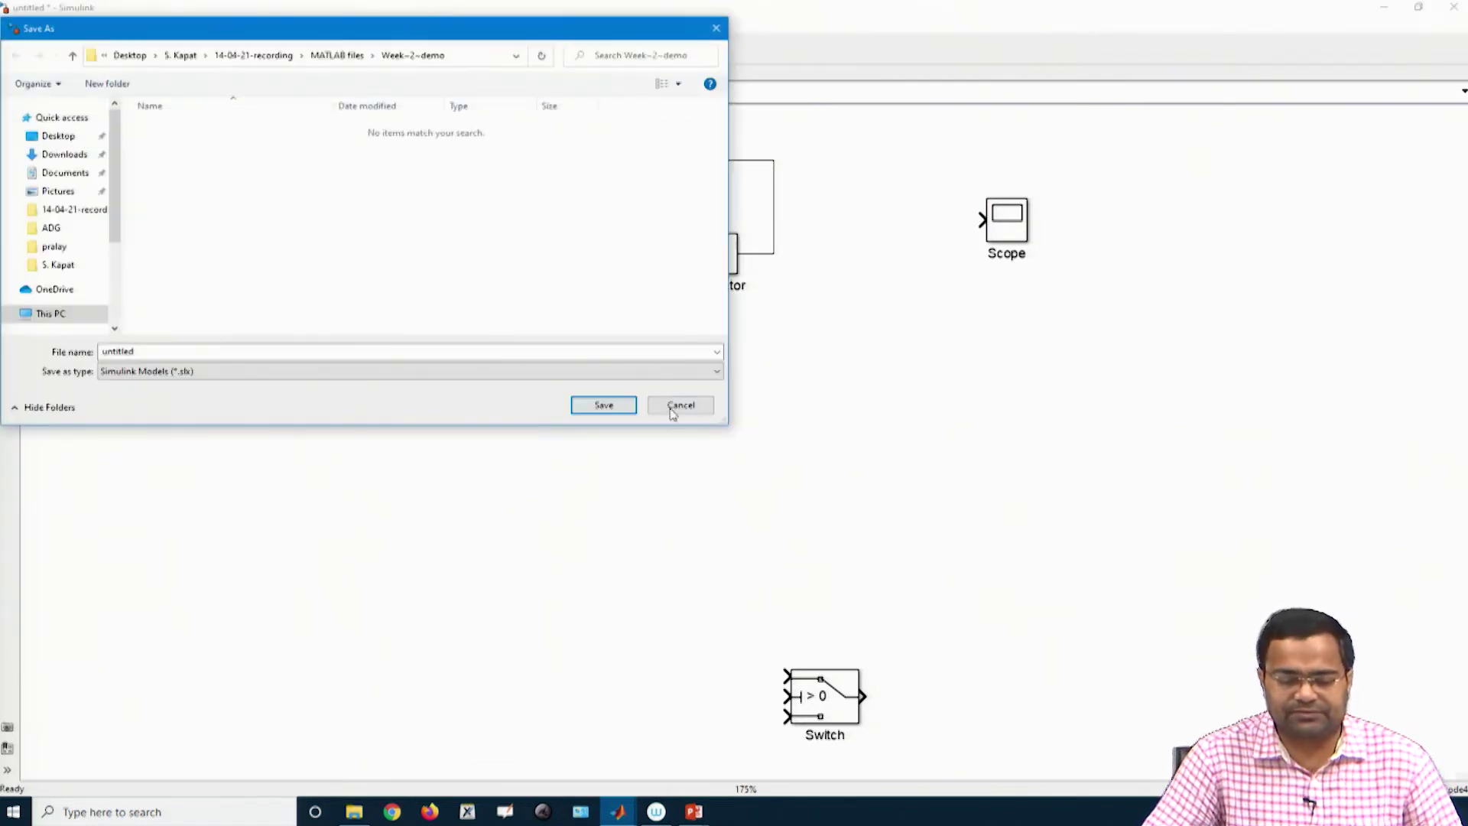
left_click(673, 406)
Wire a copy of the V_x constant to the Sum's lower minus input, place it below the original and set its value to V_o
mouse_move(339, 291)
left_mouse_down()
mouse_move(309, 290)
mouse_move(407, 369)
mouse_move(488, 280)
left_mouse_up()
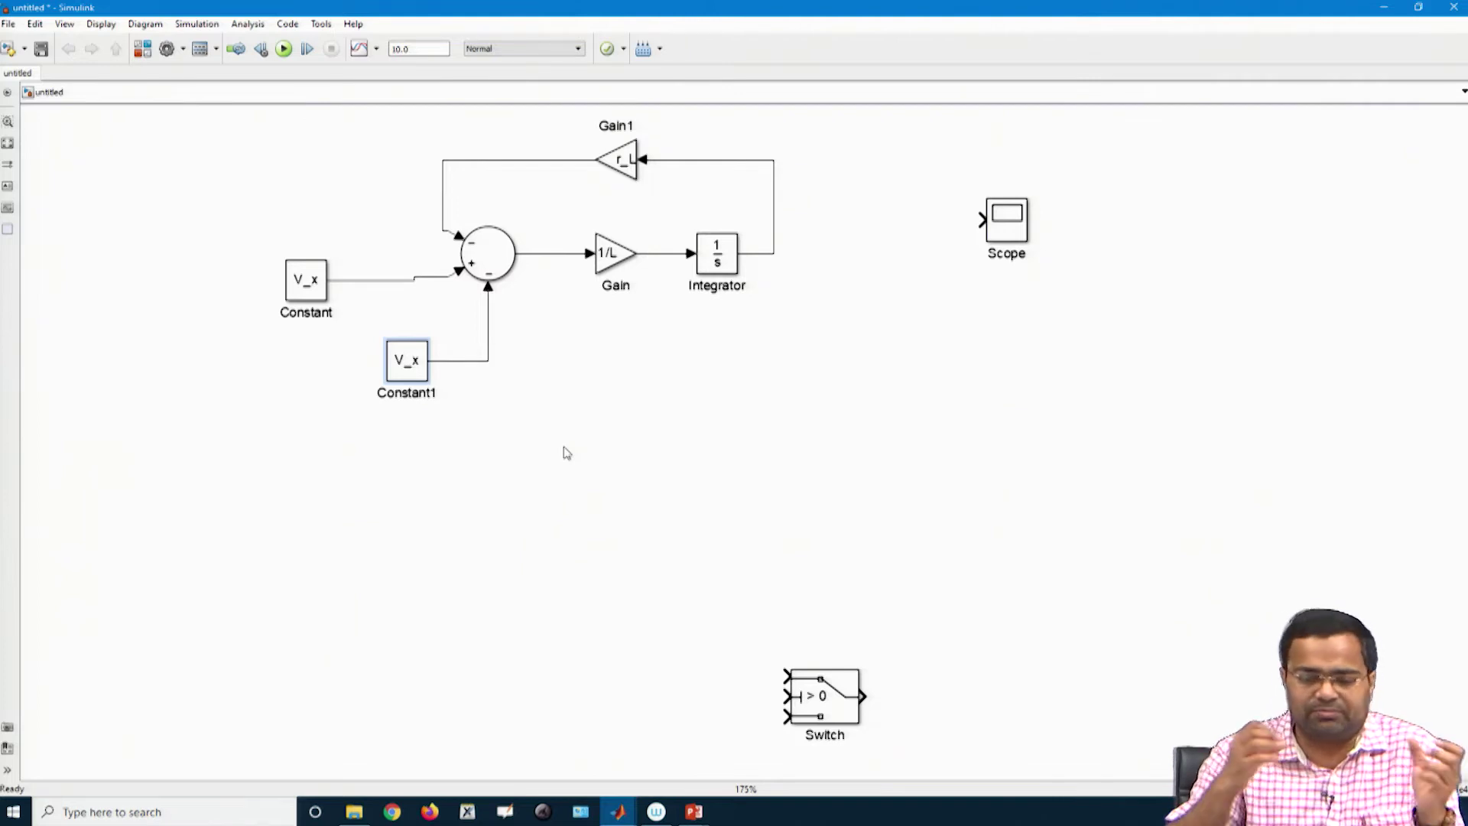
left_click_drag(409, 369, 322, 369)
double_click(322, 369)
left_click(392, 388)
key("BackSpace")
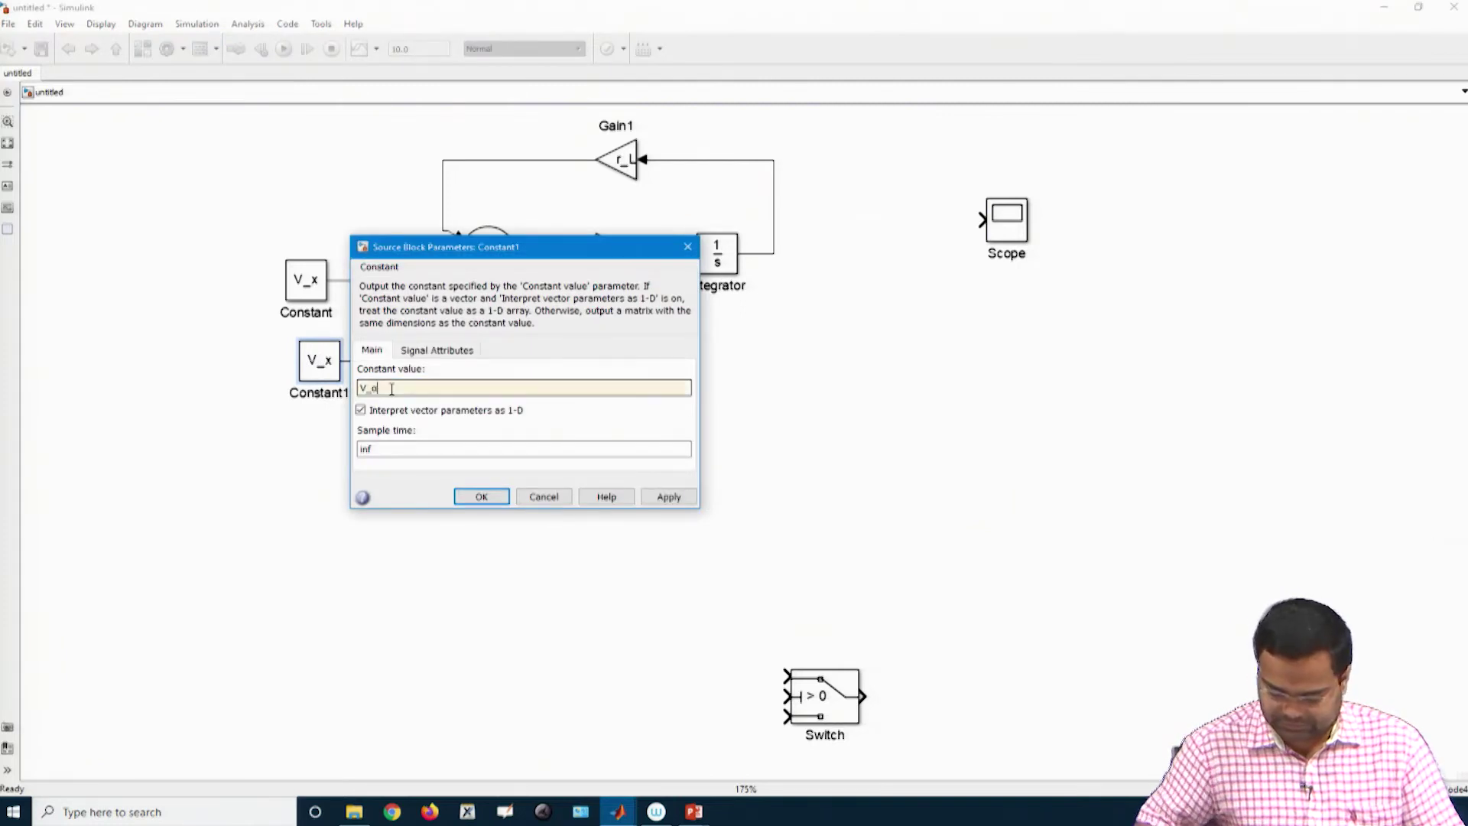
type("o")
key("Return")
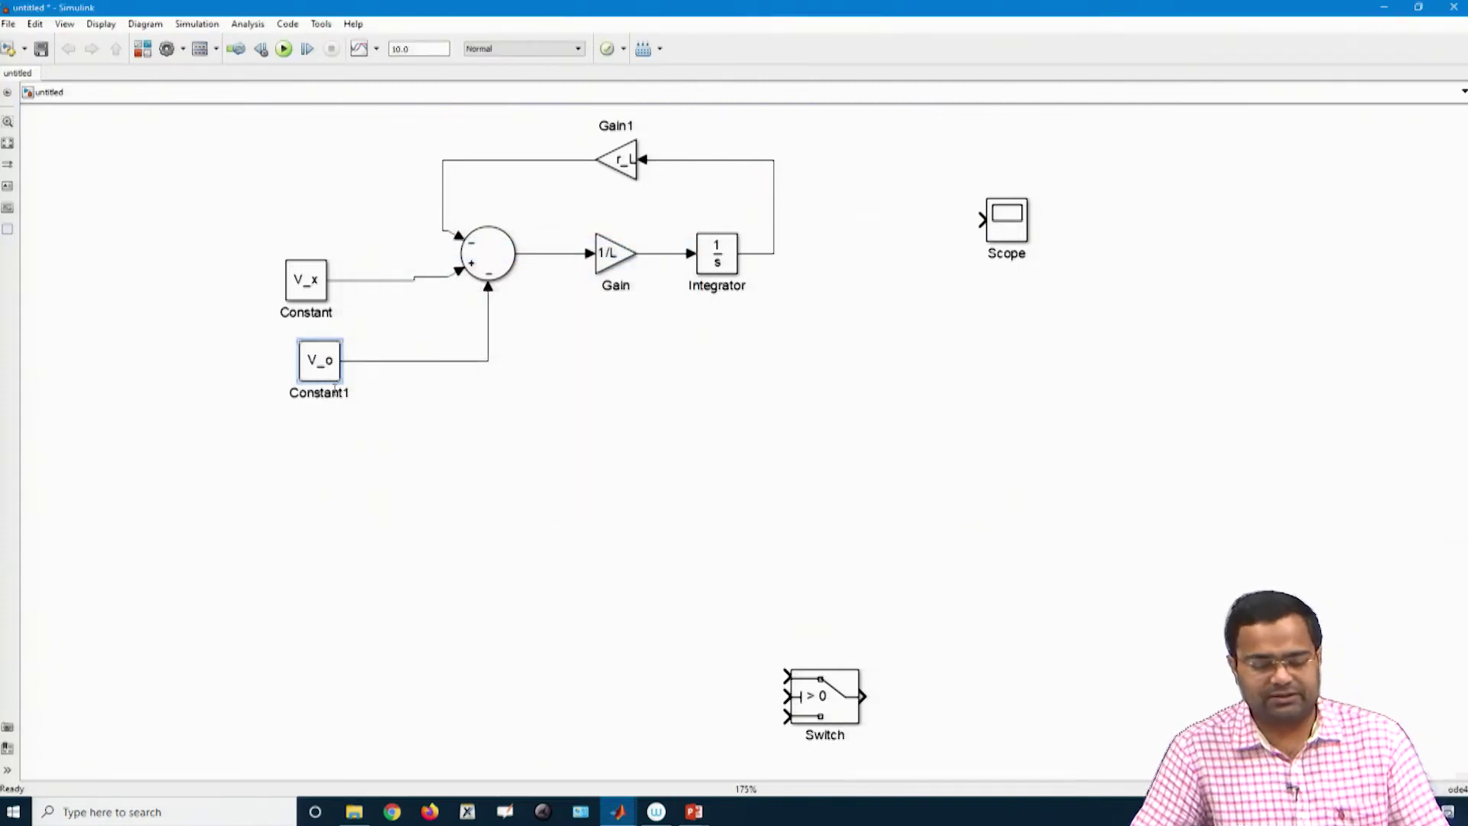
left_click_drag(318, 379, 304, 379)
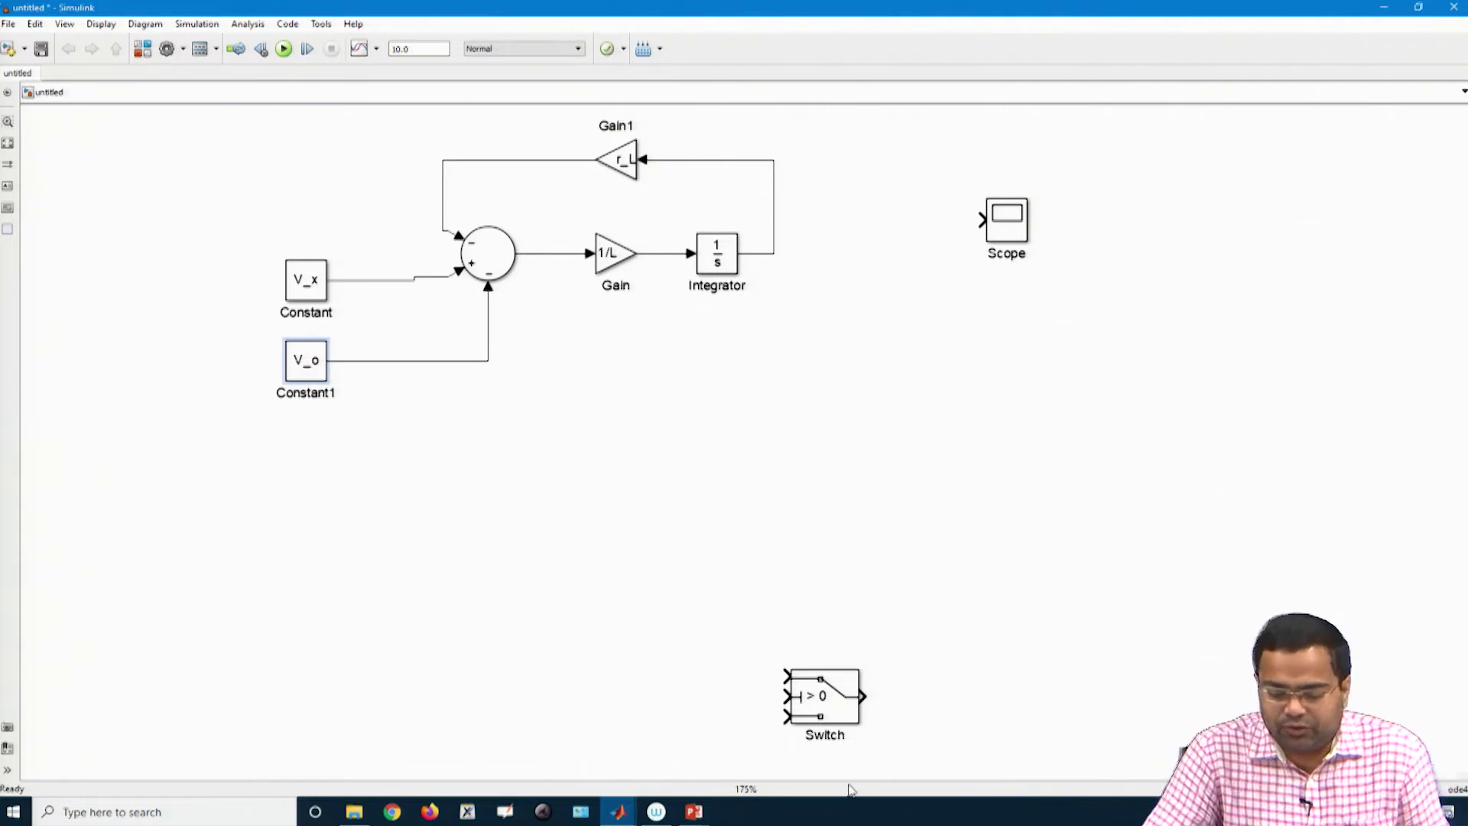
Shift the Sum block and its two constants left to make room, and delete the line between the Sum and the 1/L gain
left_click_drag(840, 715, 604, 514)
left_click_drag(194, 178, 557, 436)
left_click_drag(475, 272, 322, 271)
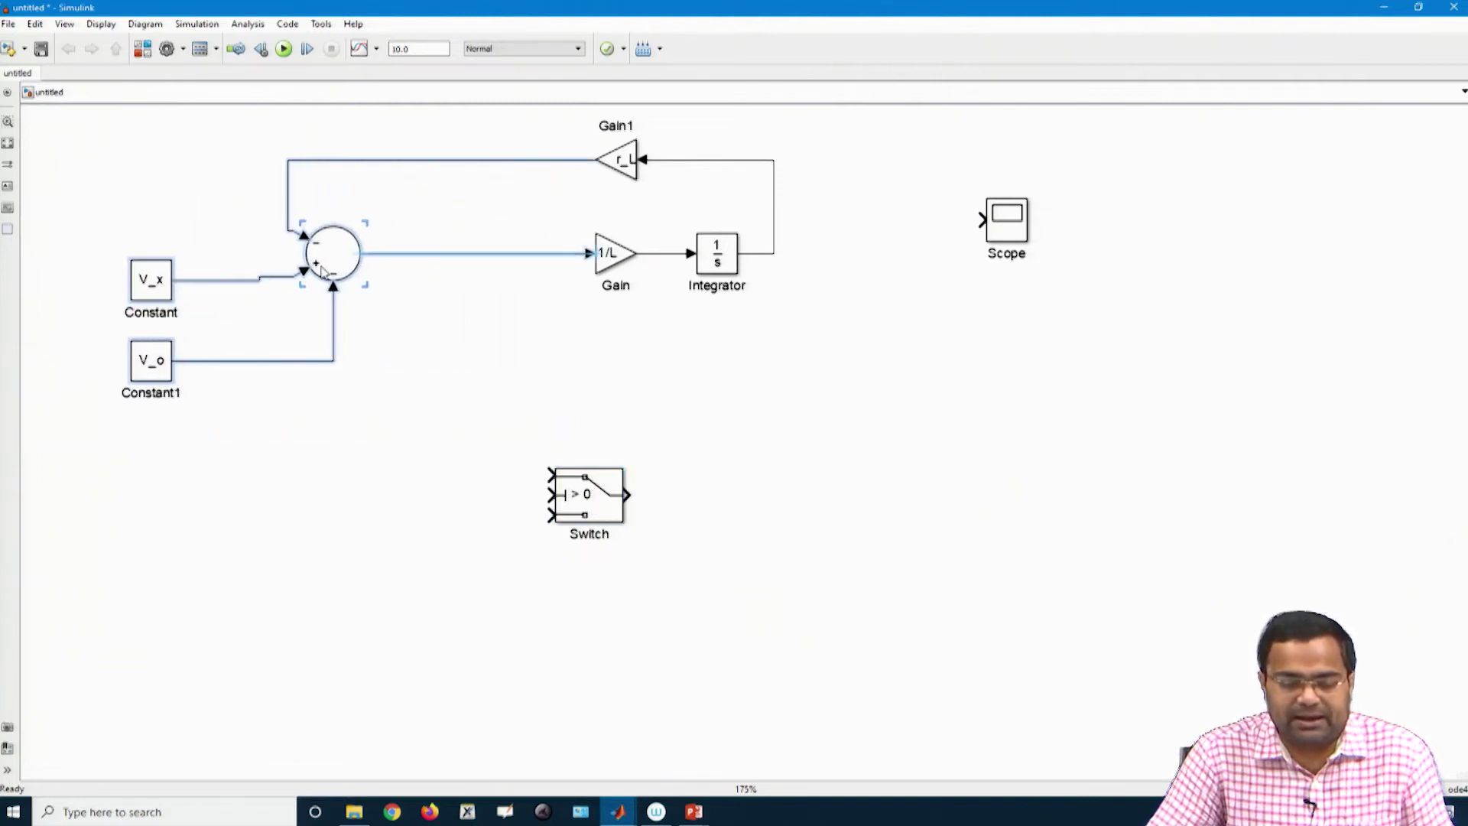
left_click(461, 310)
key("Delete")
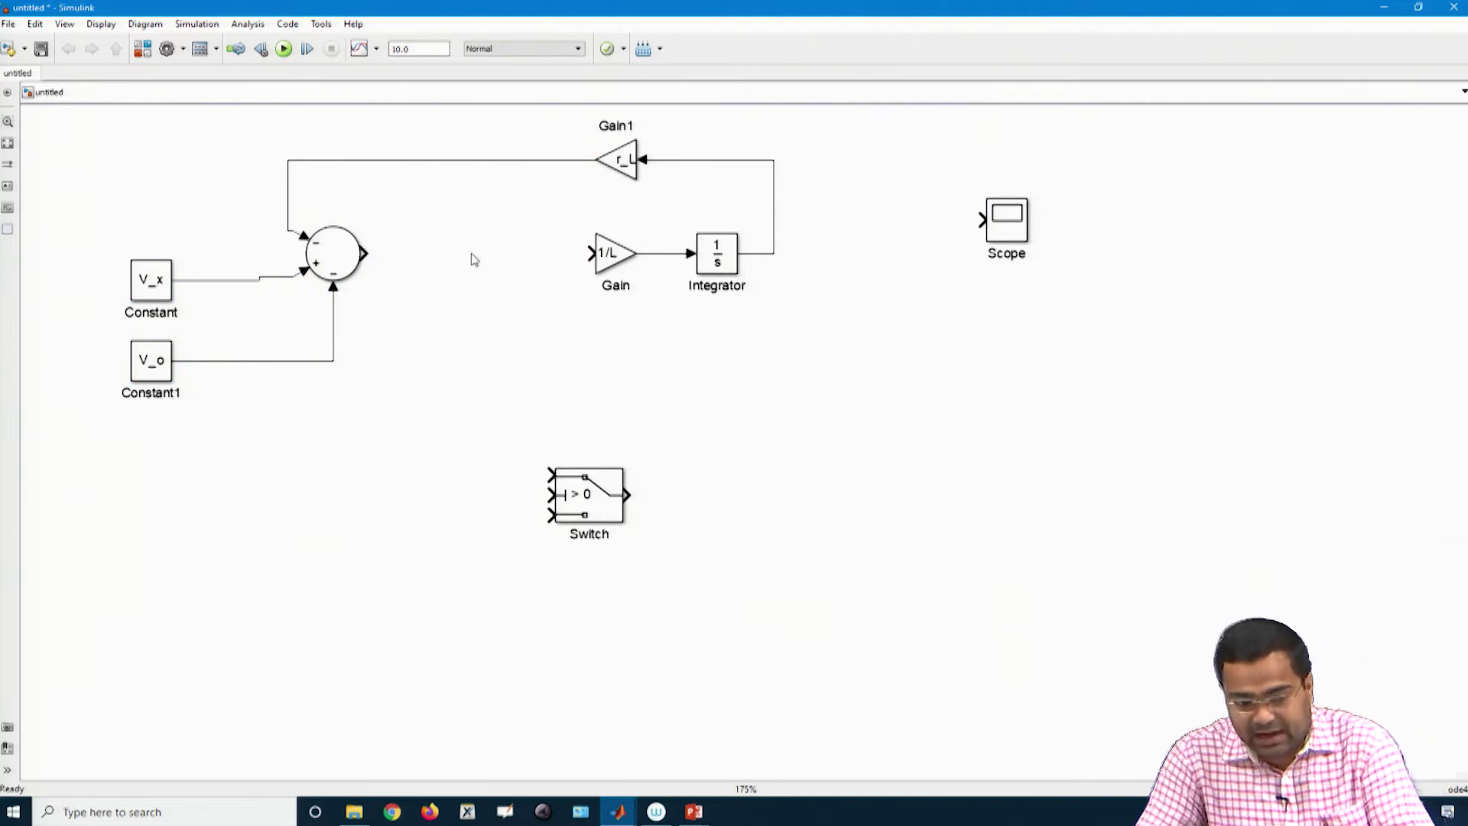
Place the Switch between the Sum and the 1/L gain, with its output connected to the gain input
mouse_move(578, 497)
left_mouse_down()
mouse_move(456, 342)
mouse_move(470, 268)
mouse_move(473, 335)
mouse_move(470, 274)
mouse_move(593, 253)
left_mouse_up()
left_click_drag(491, 281, 497, 261)
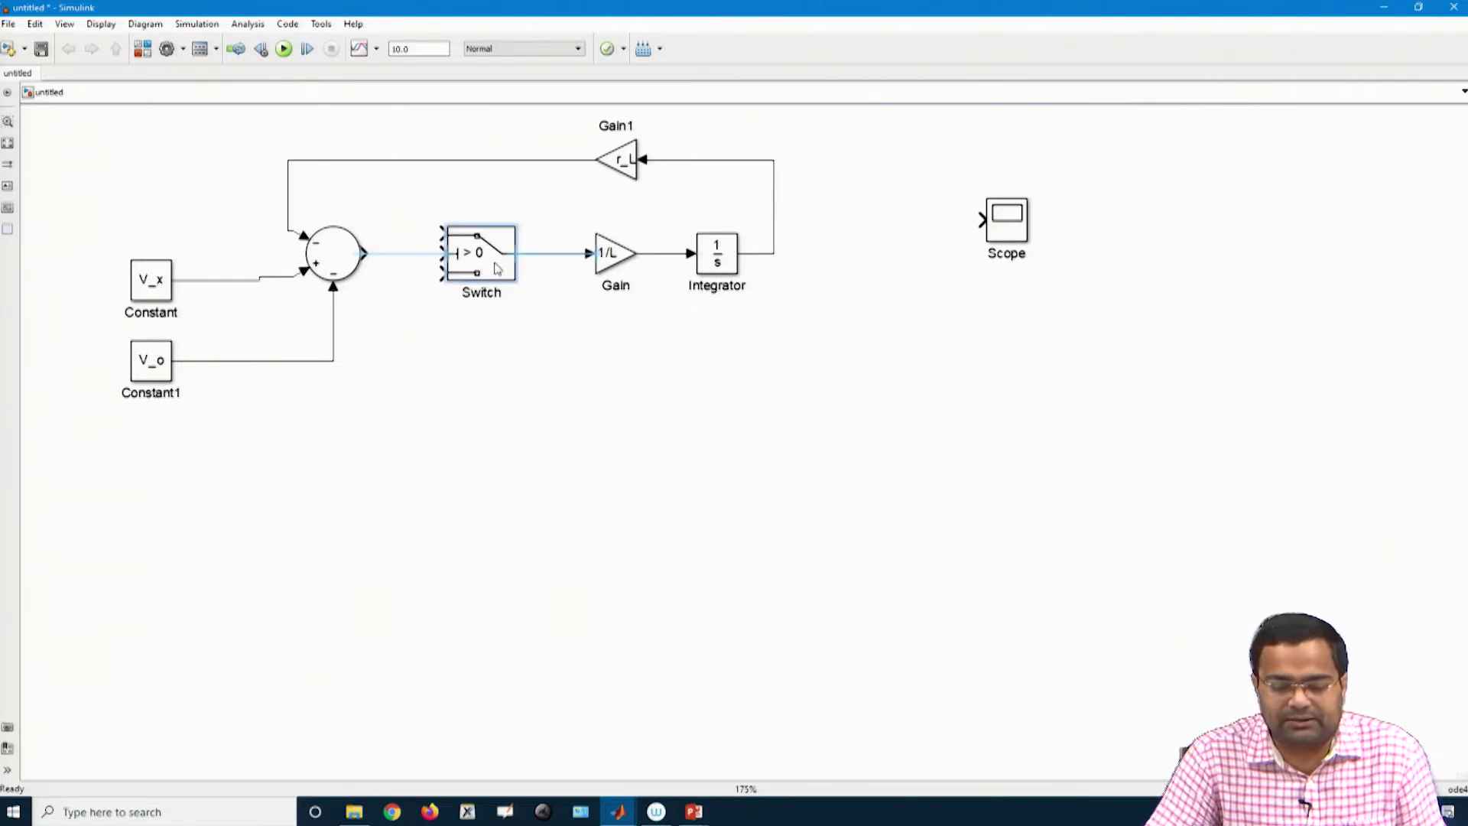
left_click(502, 379)
left_click(346, 256)
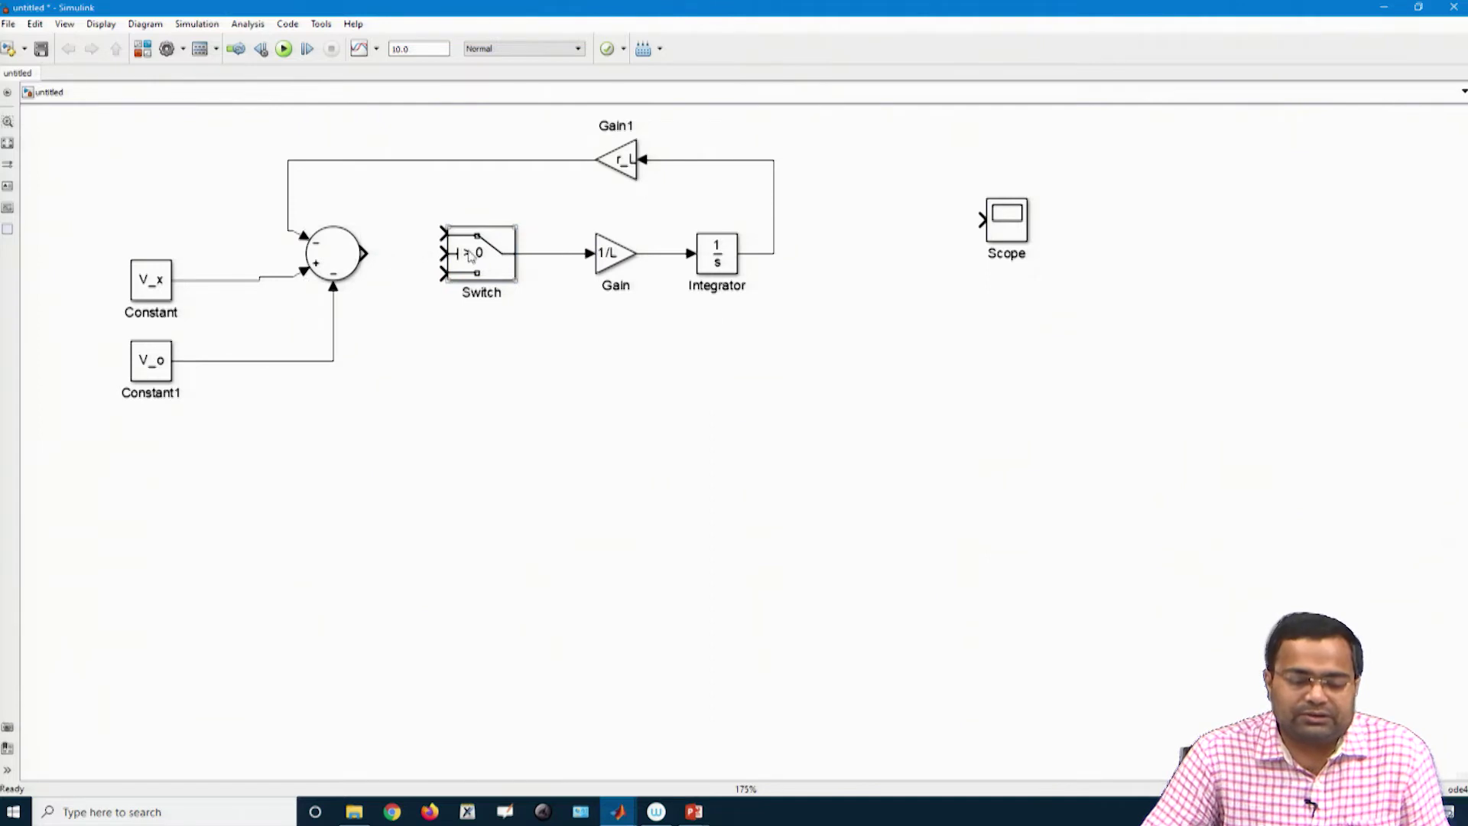
left_click_drag(468, 257, 488, 257)
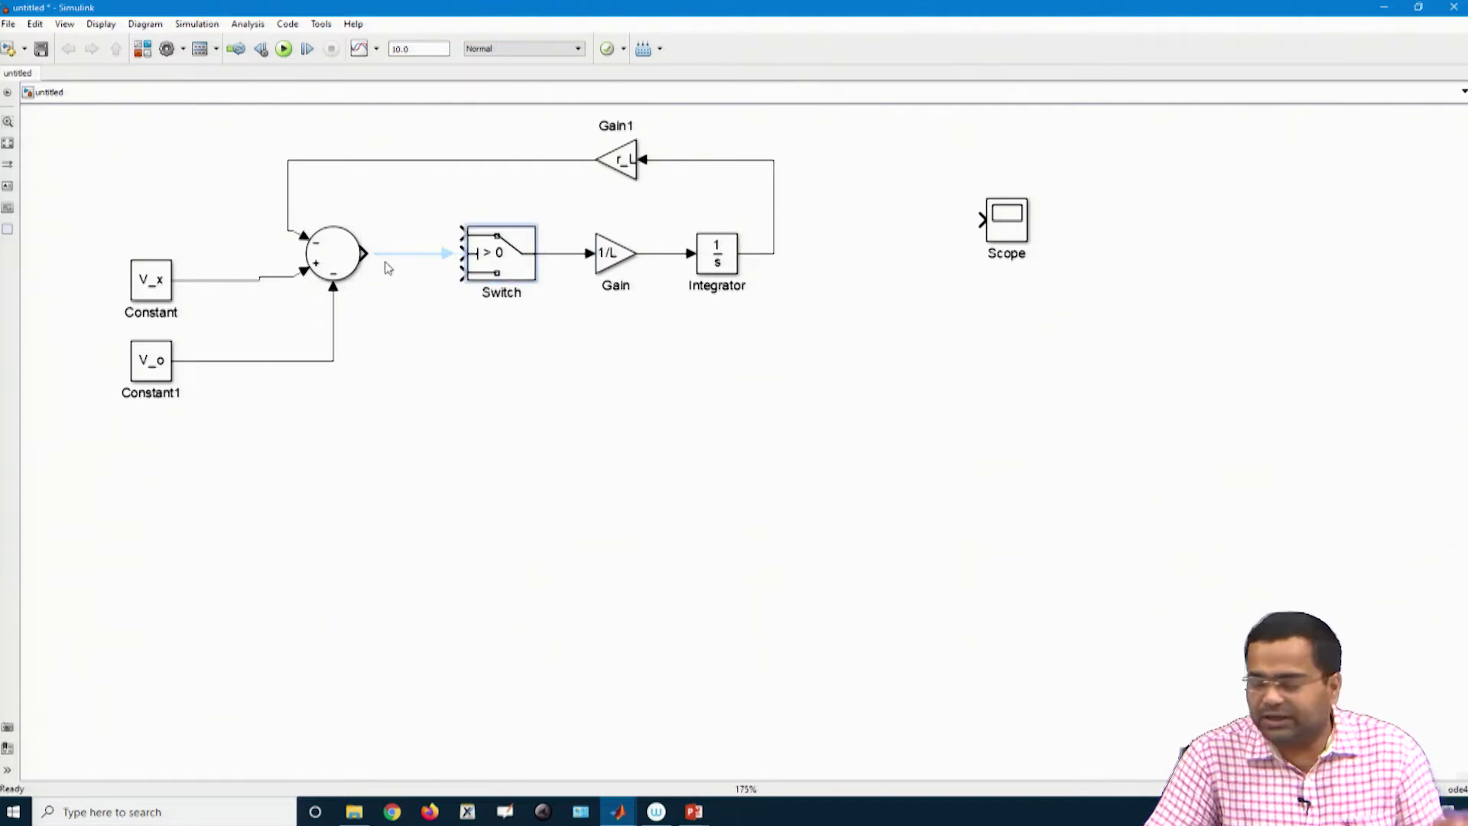
Set the Switch block's threshold to 0.5
double_click(494, 260)
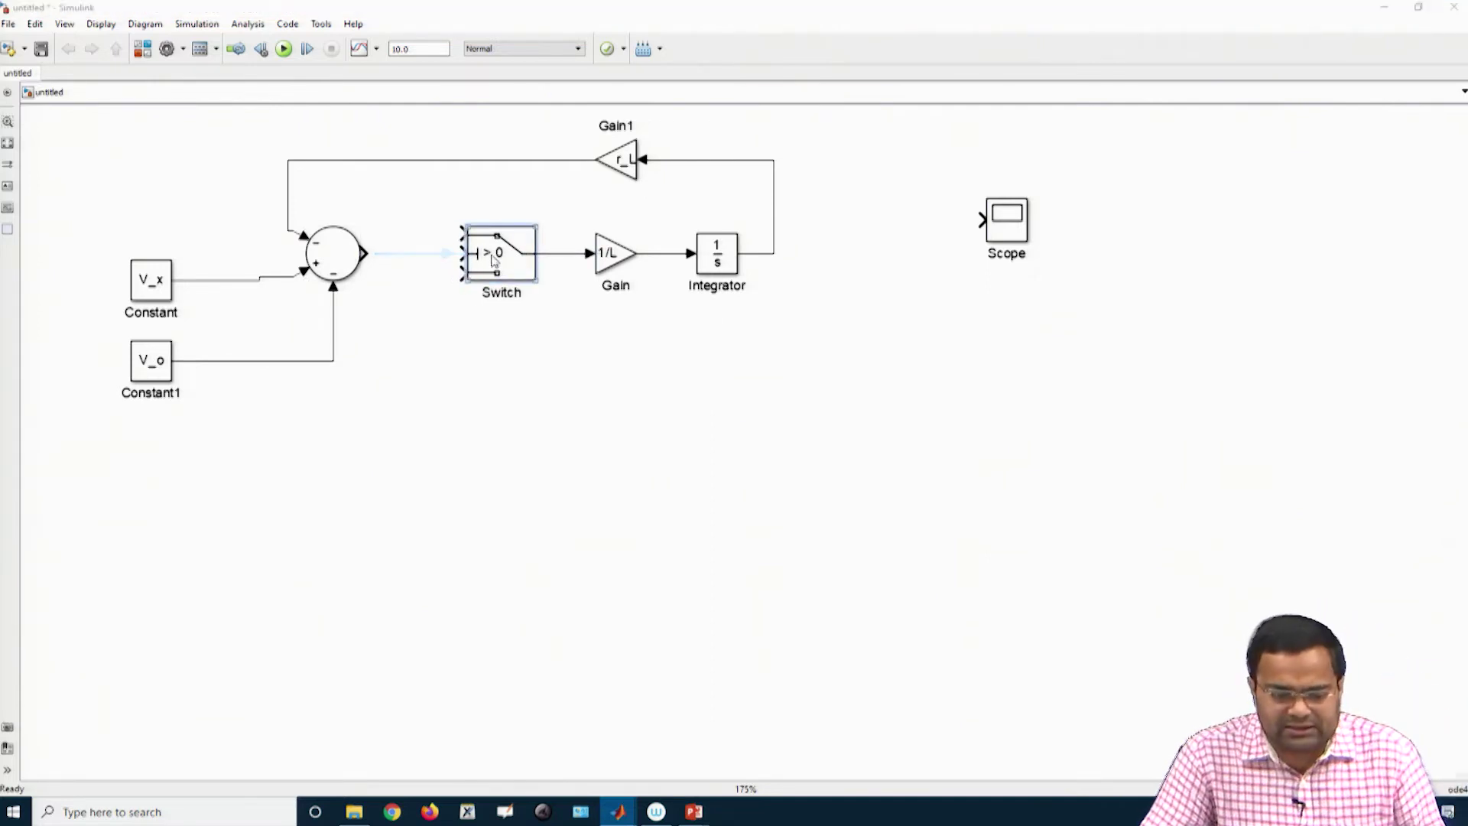
left_click(598, 278)
type(".5")
key("Return")
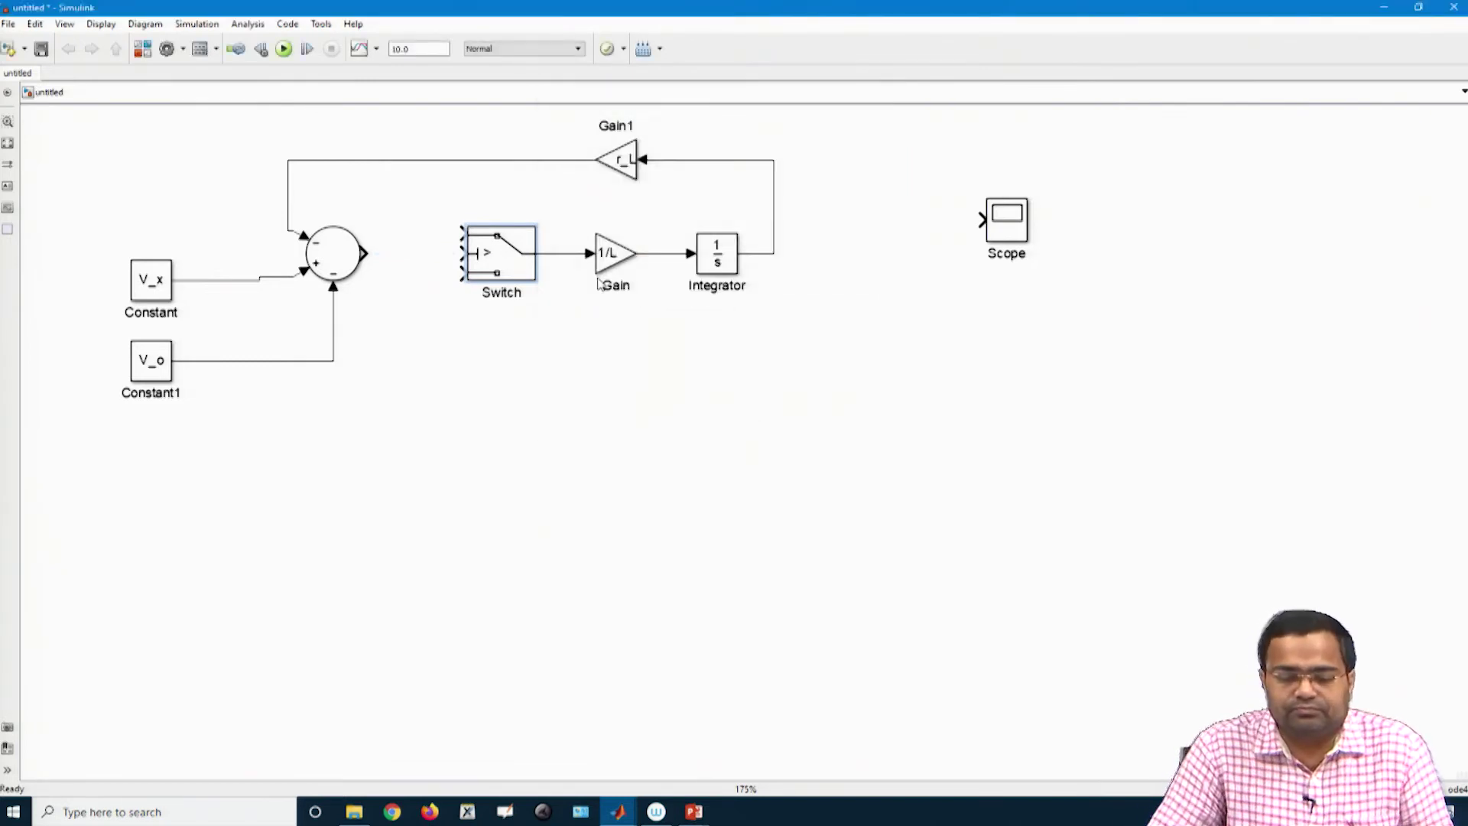
Enlarge the Switch block in width and height so that its threshold condition is readable
left_click_drag(539, 283, 550, 280)
left_click(423, 365)
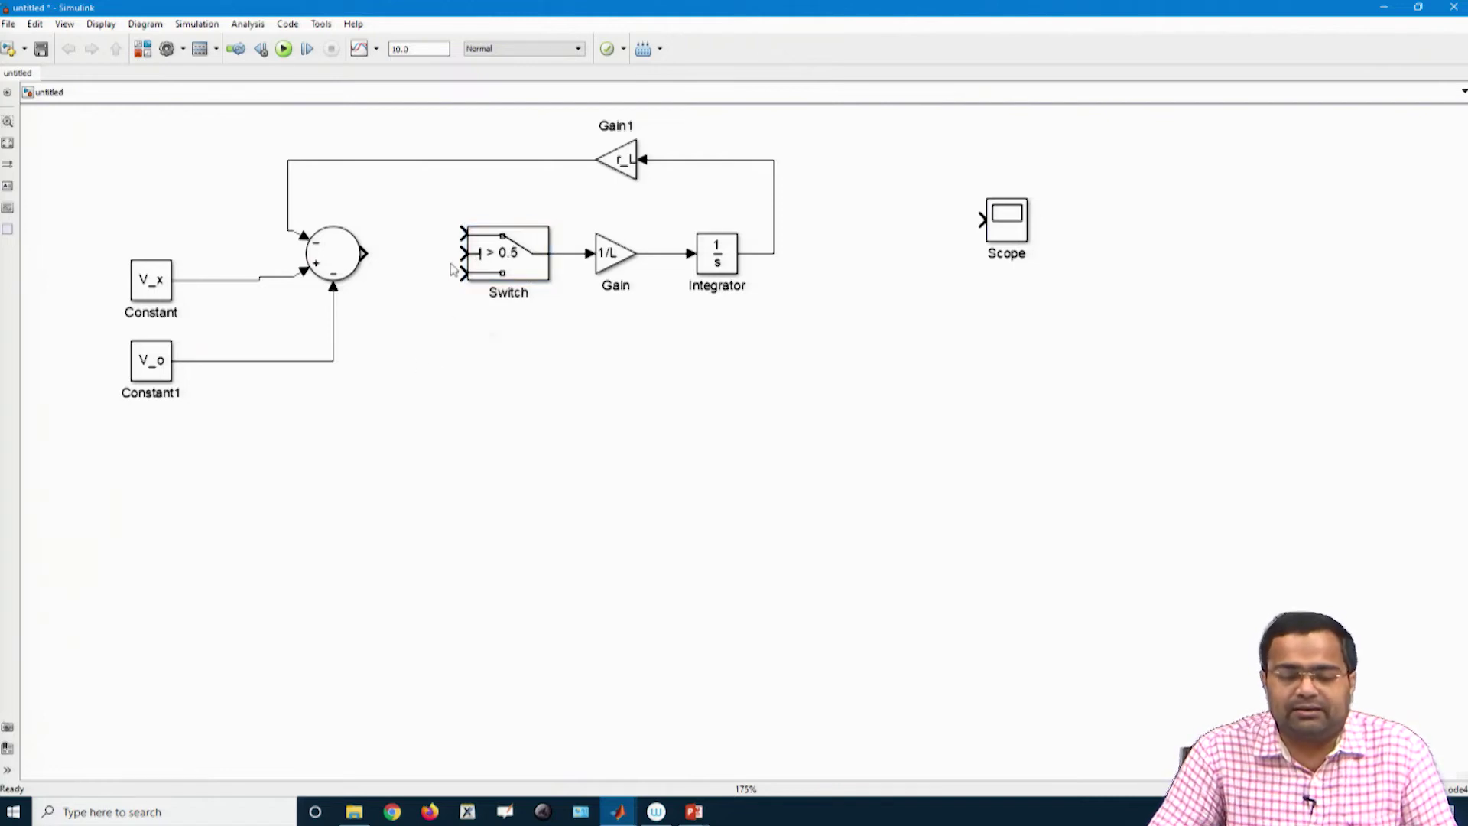
left_click(487, 278)
left_click_drag(552, 282, 550, 289)
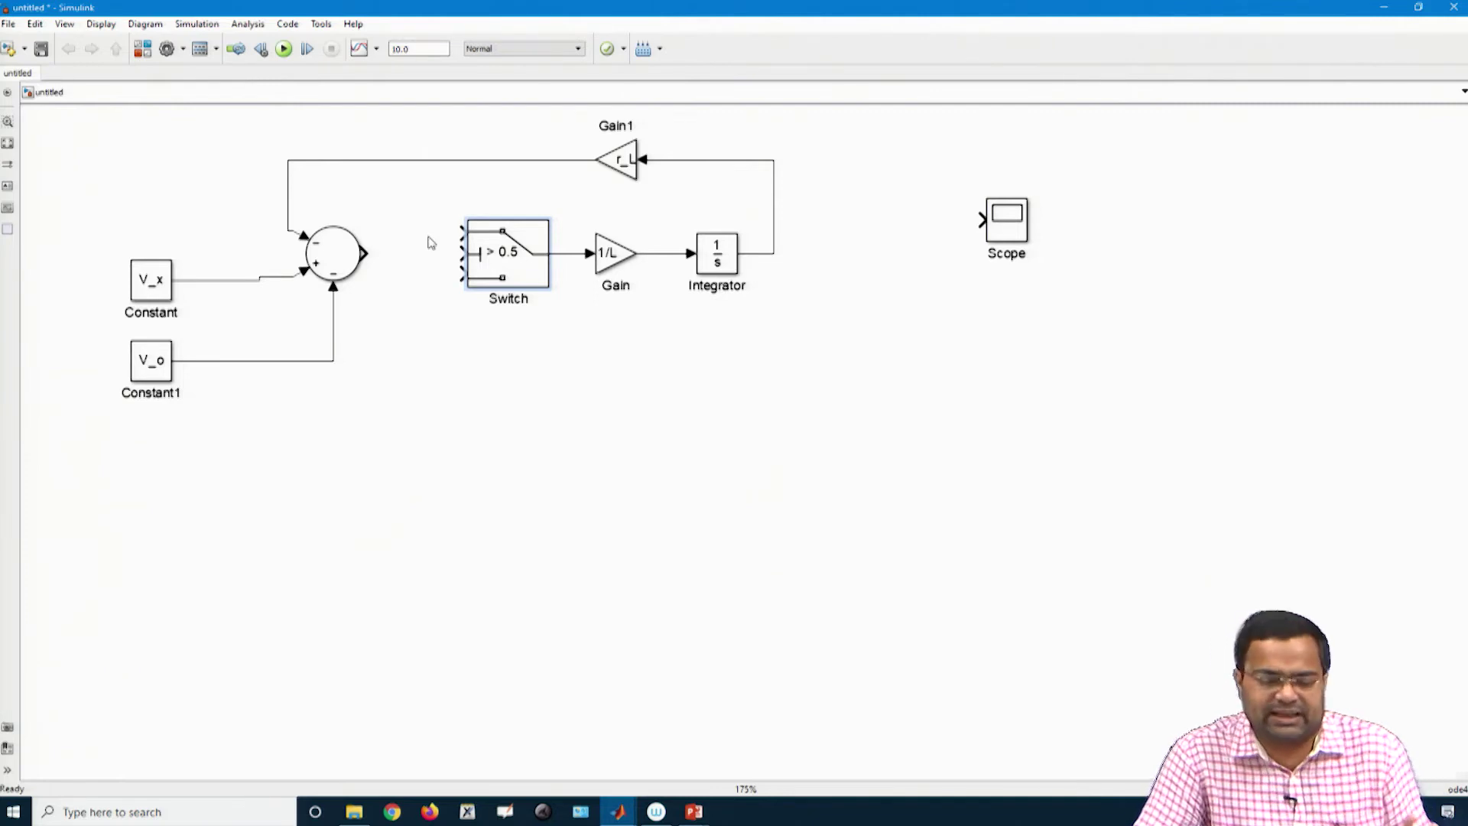
Wire the Sum output to the Switch's lower input, lower the Sum to straighten the line, and shift the V_o constant
left_click_drag(369, 254, 464, 273)
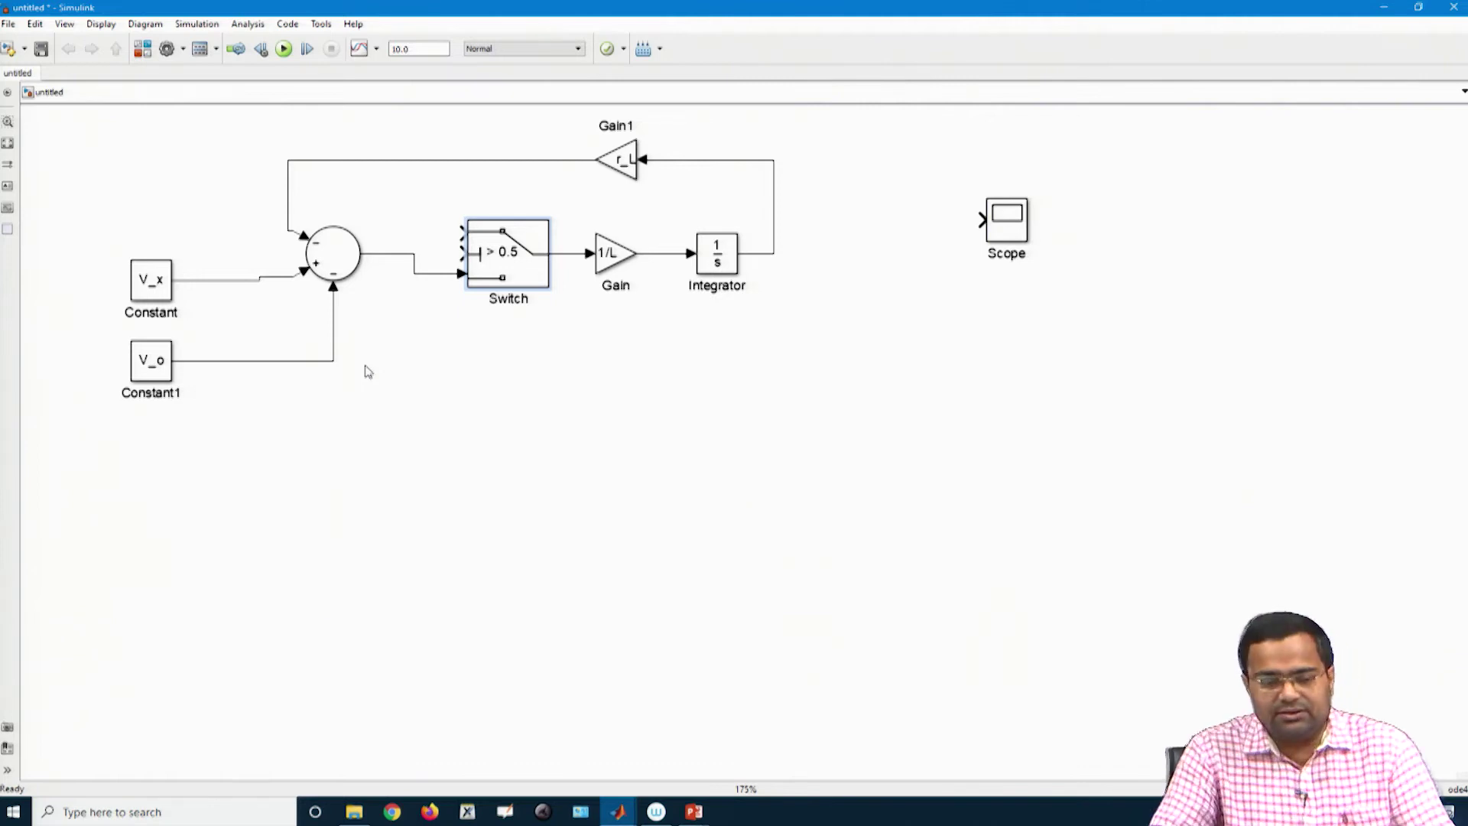
left_click_drag(329, 260, 329, 280)
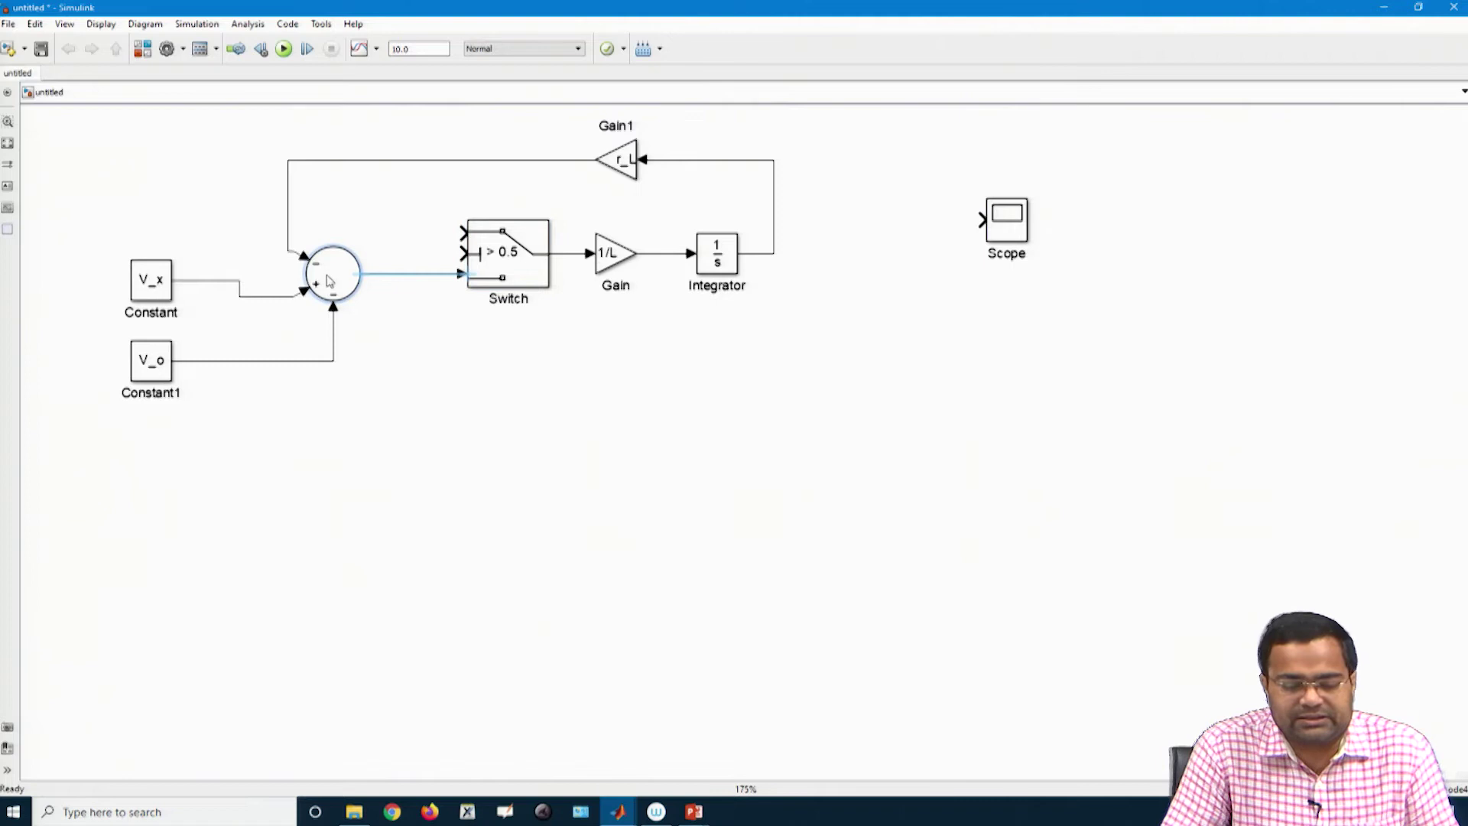
left_click_drag(154, 372, 208, 399)
Place a copy of the V_x constant above the Sum-to-Switch line, set its value to 0 and wire it to the Switch's upper input
left_click_drag(153, 296, 385, 209)
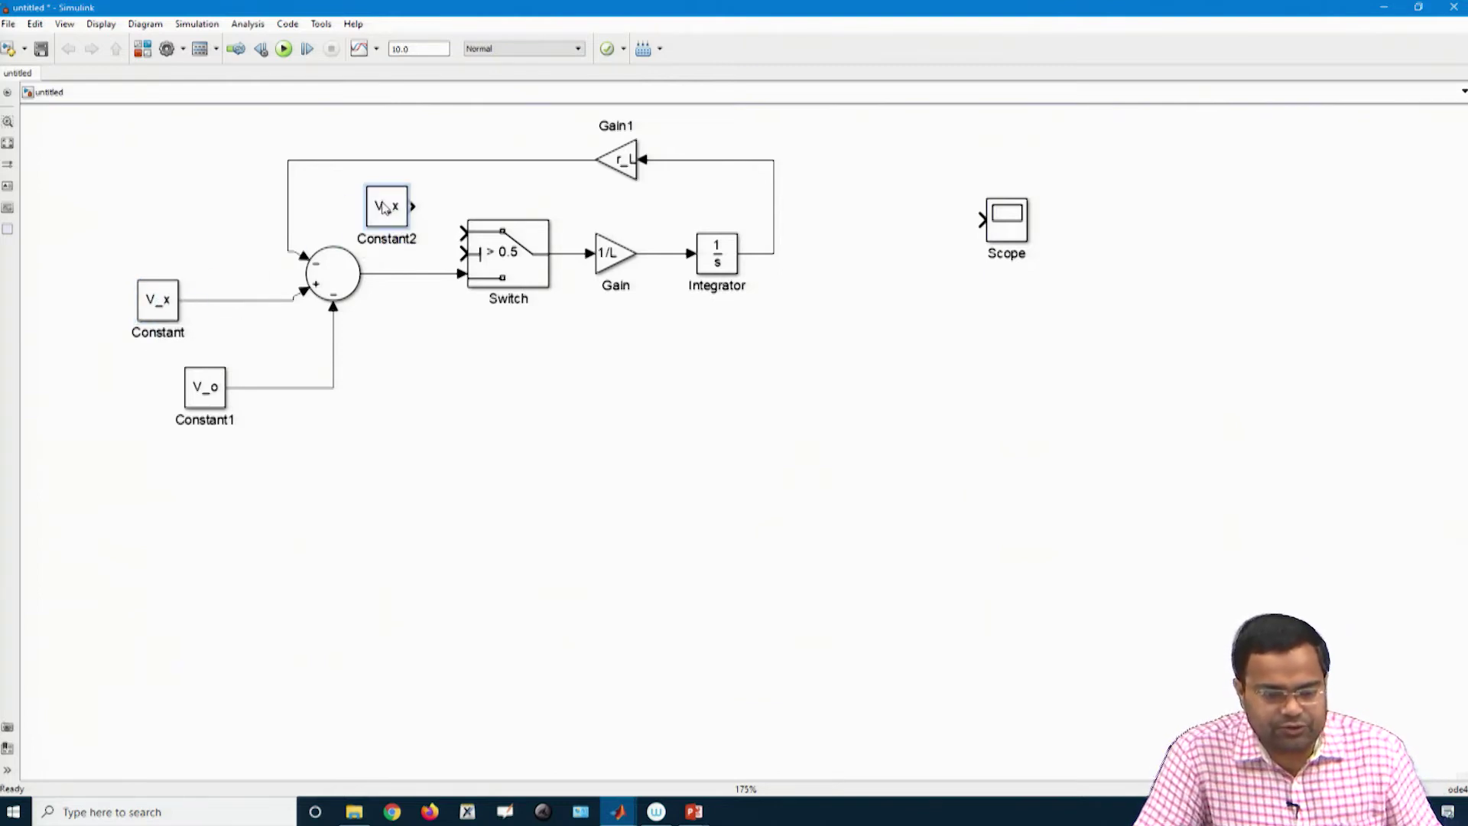
double_click(385, 210)
type("0")
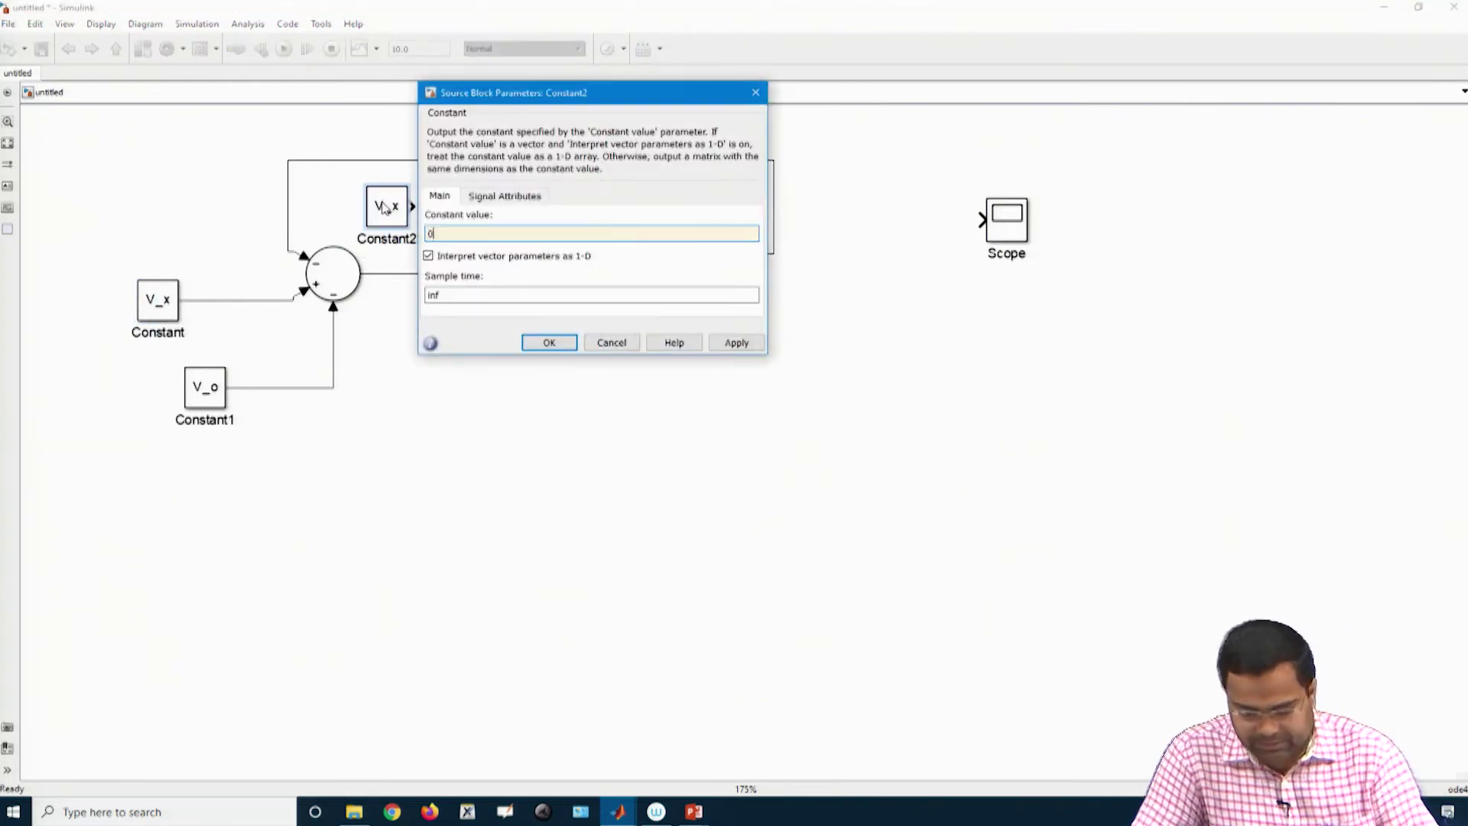
key("Return")
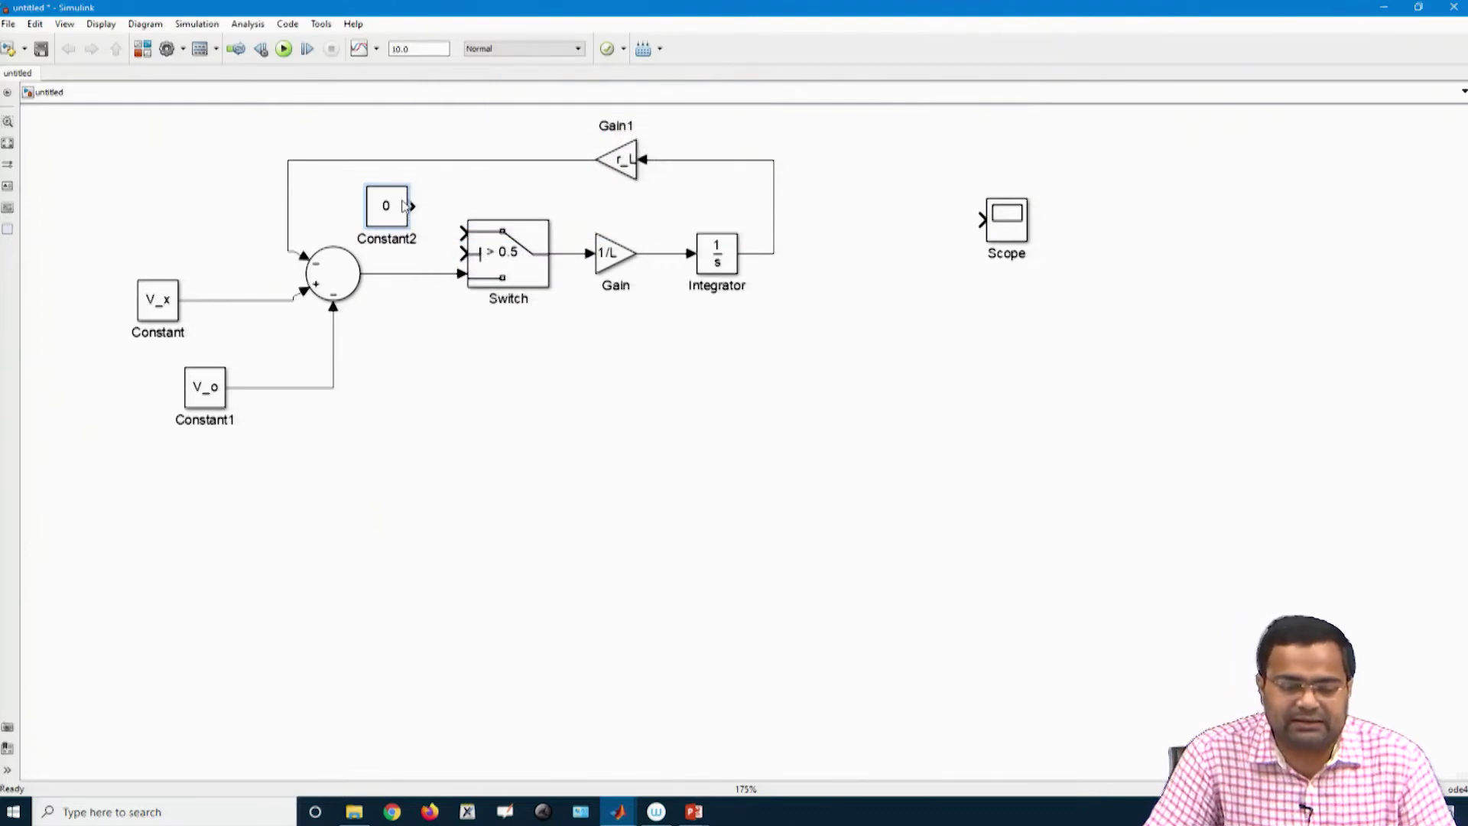
left_click_drag(413, 206, 463, 232)
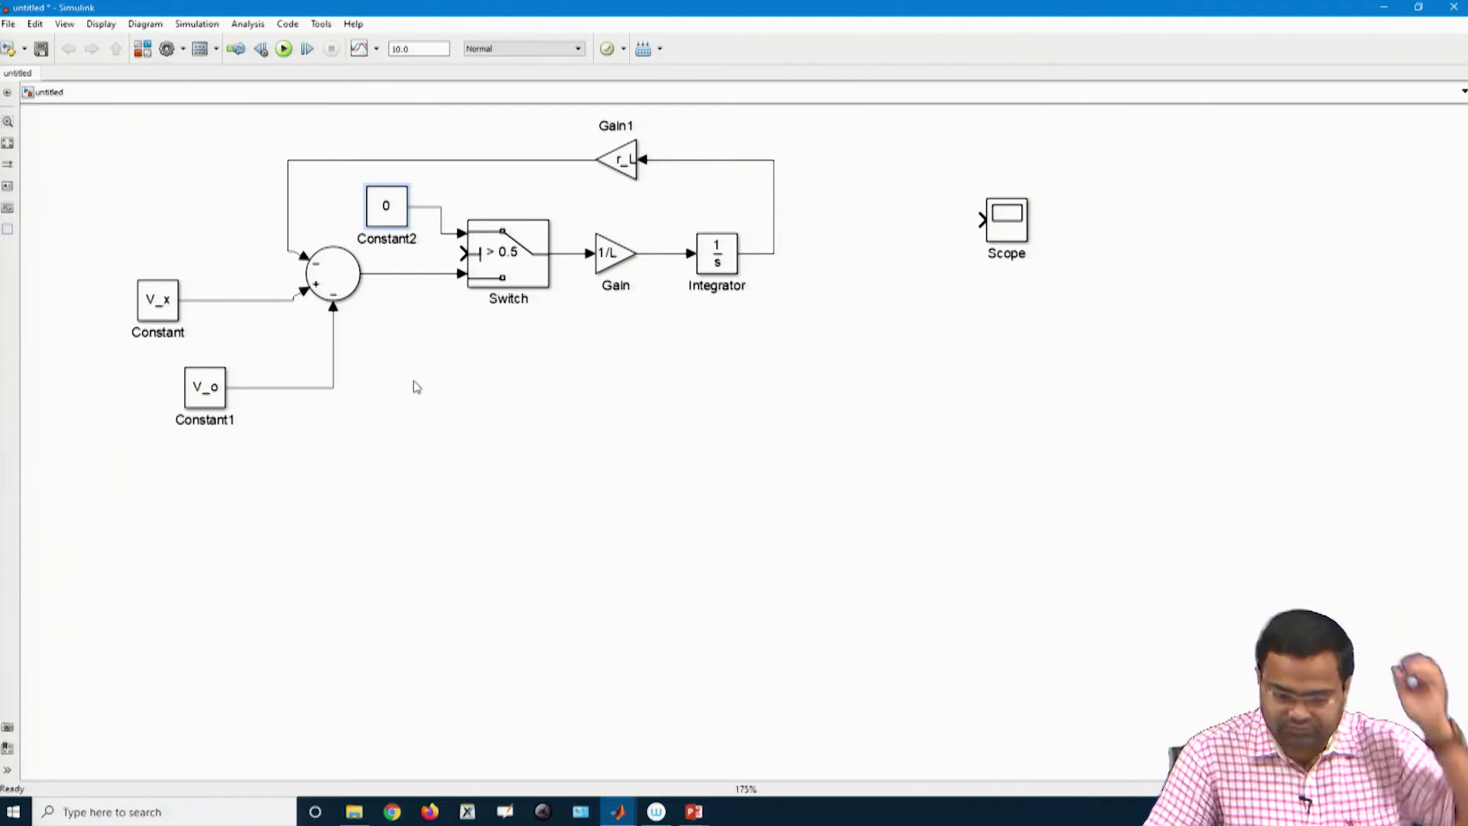
Duplicate the V_o constant and connect the copy to the Switch's middle control input
left_click(217, 400)
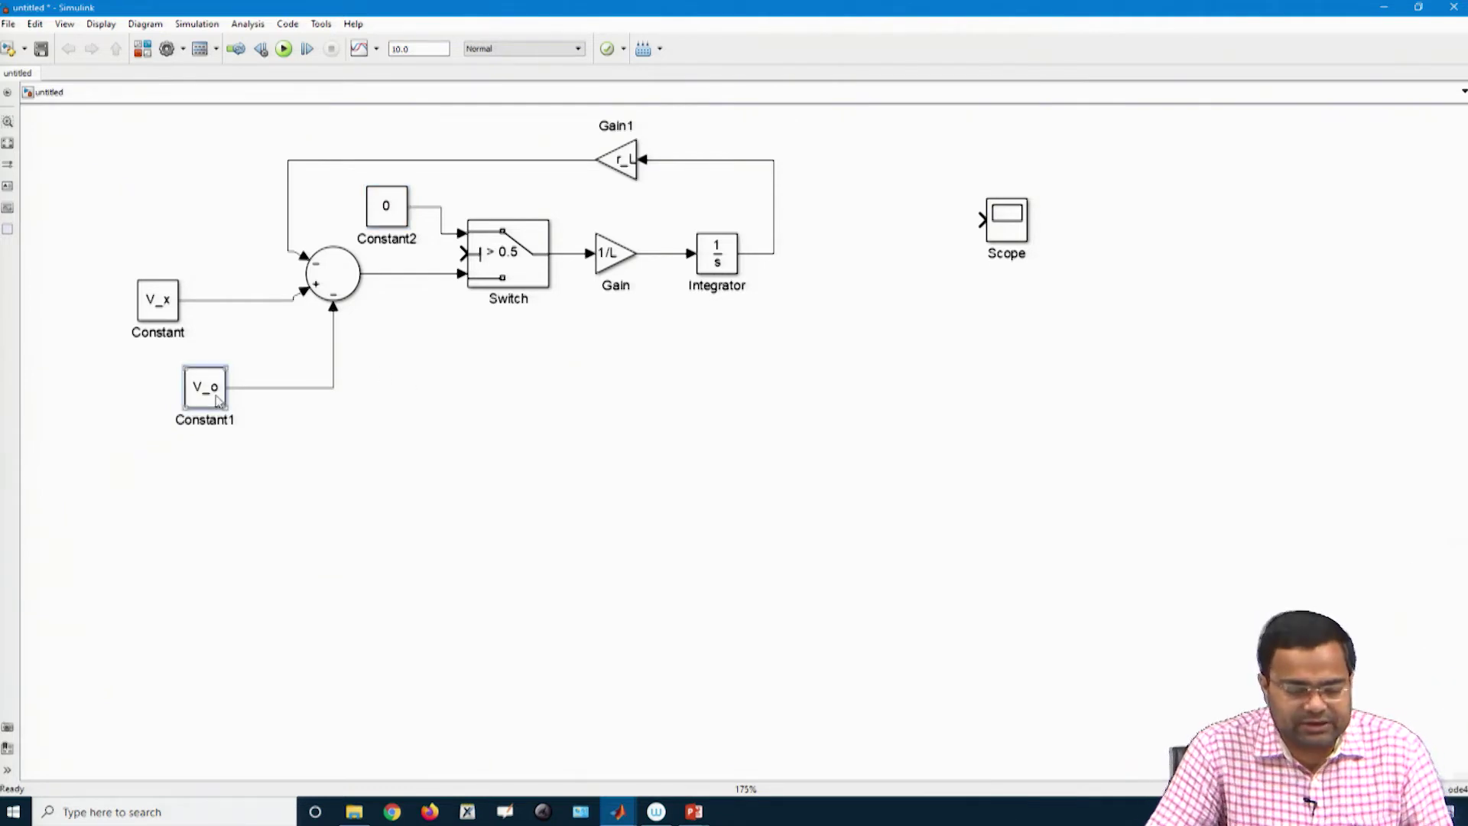
key("ctrl+c")
key("ctrl+v")
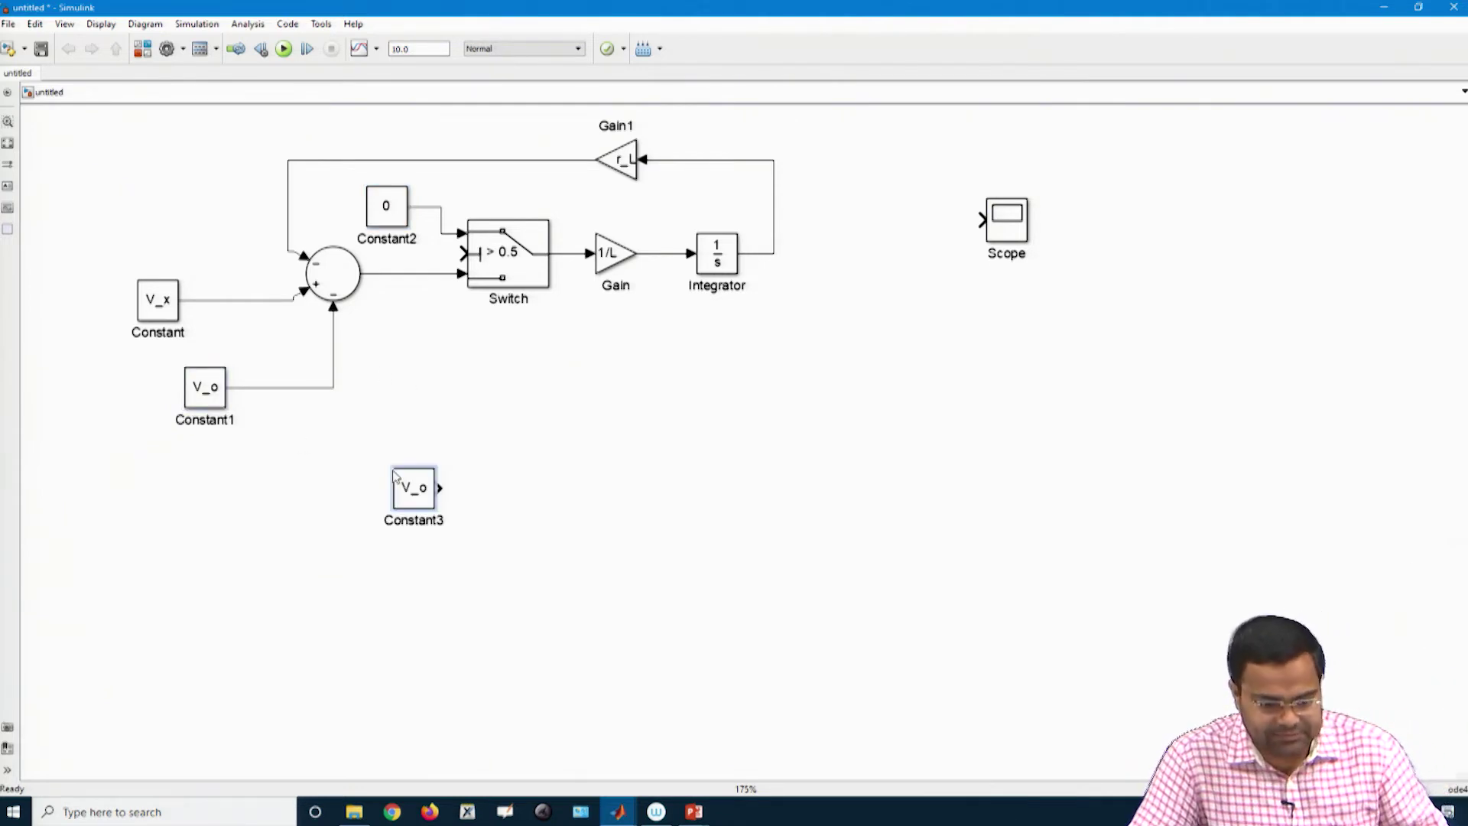
mouse_move(401, 472)
left_mouse_down()
mouse_move(379, 340)
mouse_move(461, 253)
left_mouse_up()
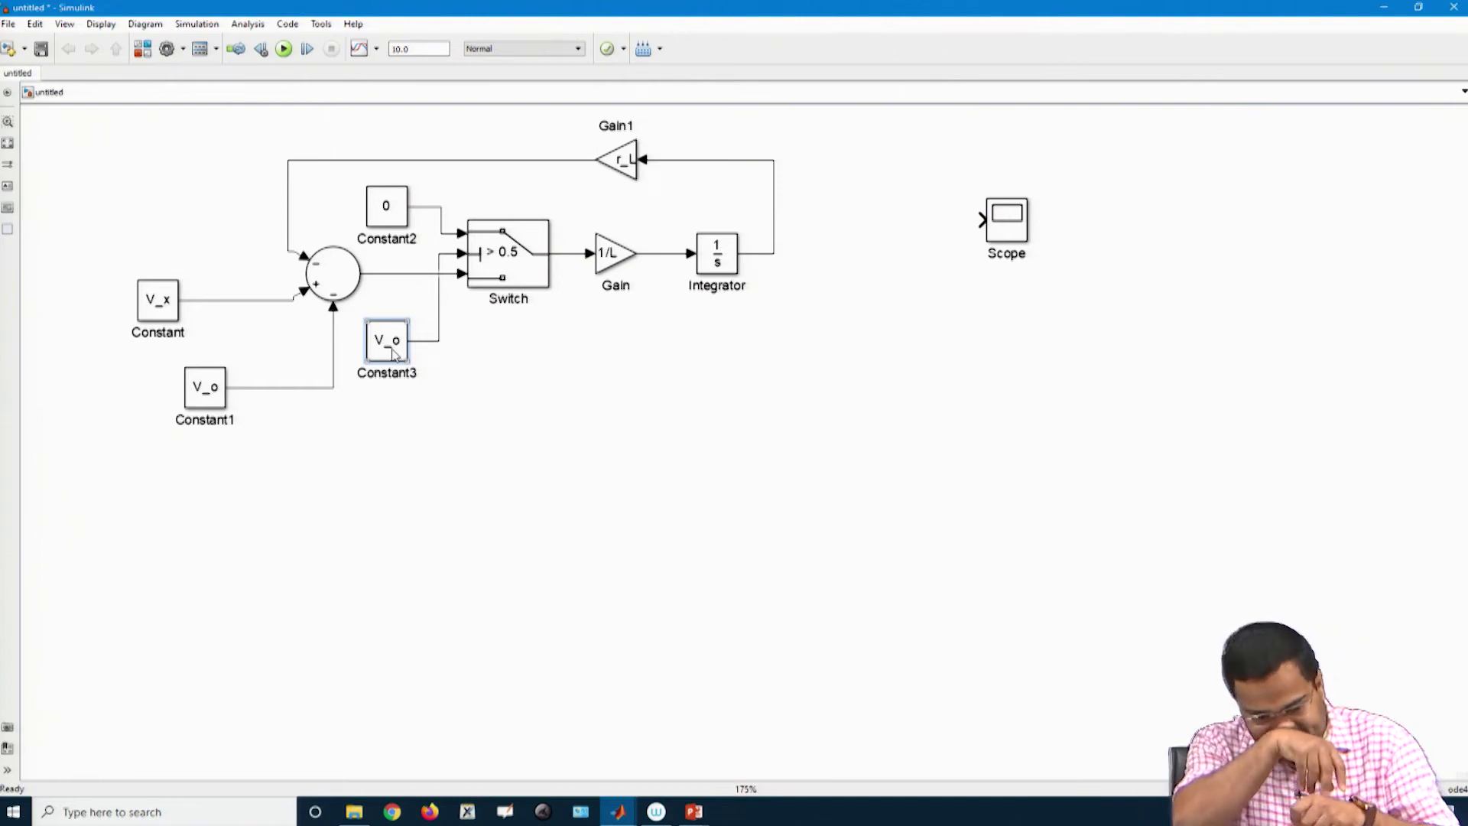
Align the V_o constant and its copy in a column below V_x, and move the Sum block left toward the constants
left_click_drag(393, 352, 164, 533)
left_click_drag(203, 396, 156, 416)
left_click(388, 207)
left_click(389, 207)
left_click_drag(334, 273, 274, 273)
left_click(551, 337)
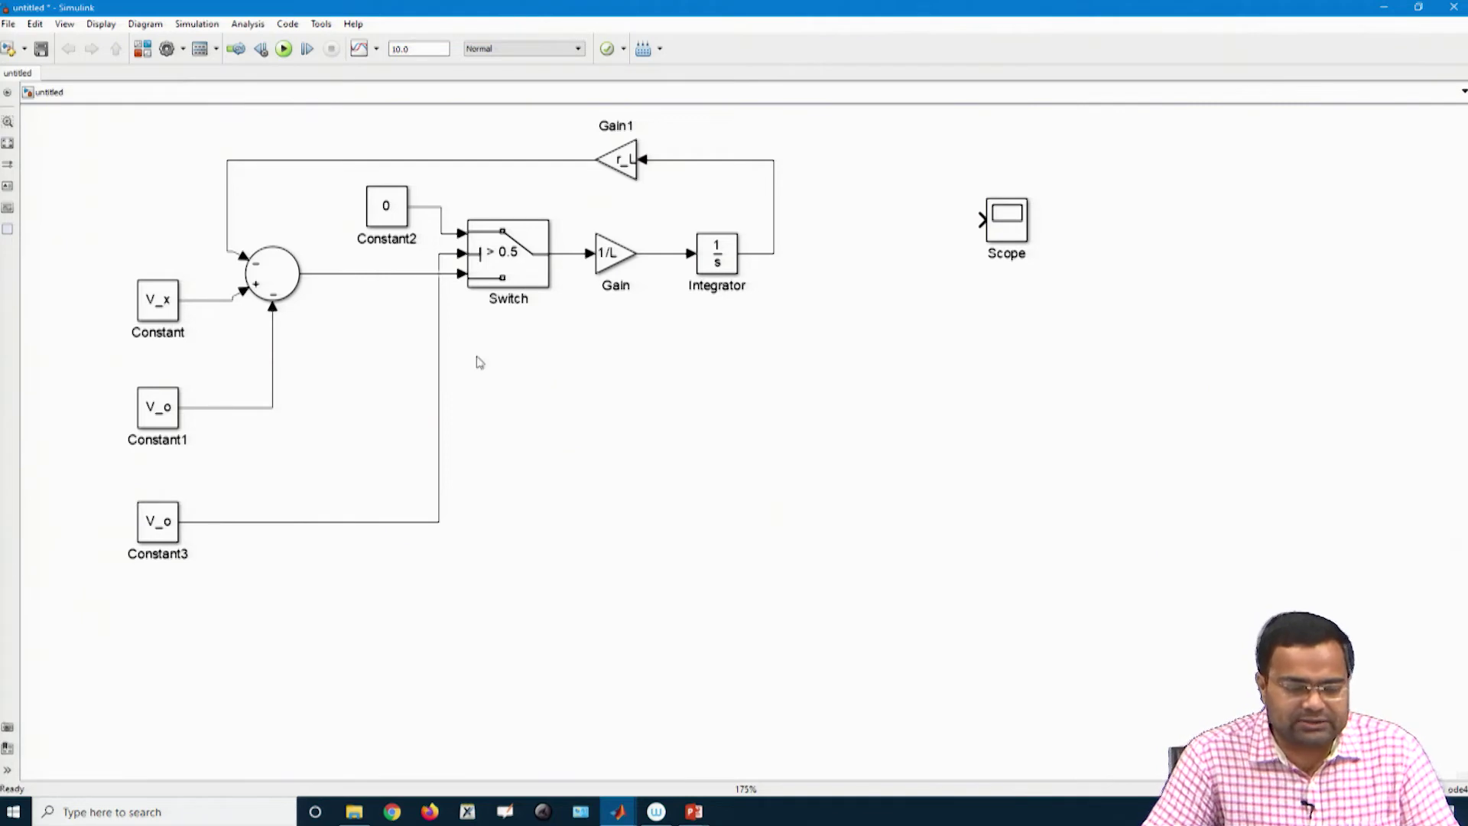
Set the value of the constant feeding the Switch's control input to q_D
double_click(162, 526)
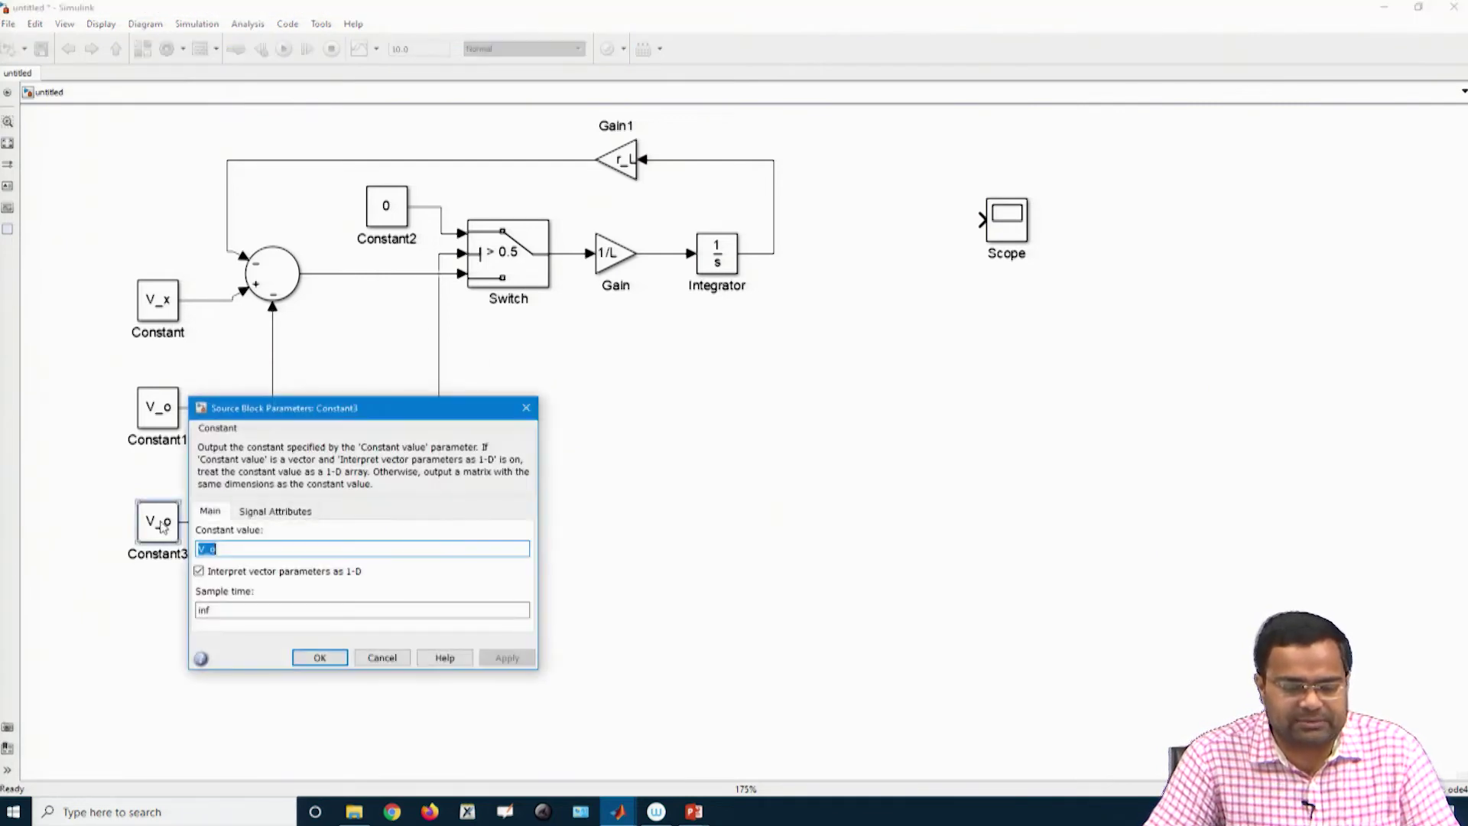
type("i_D")
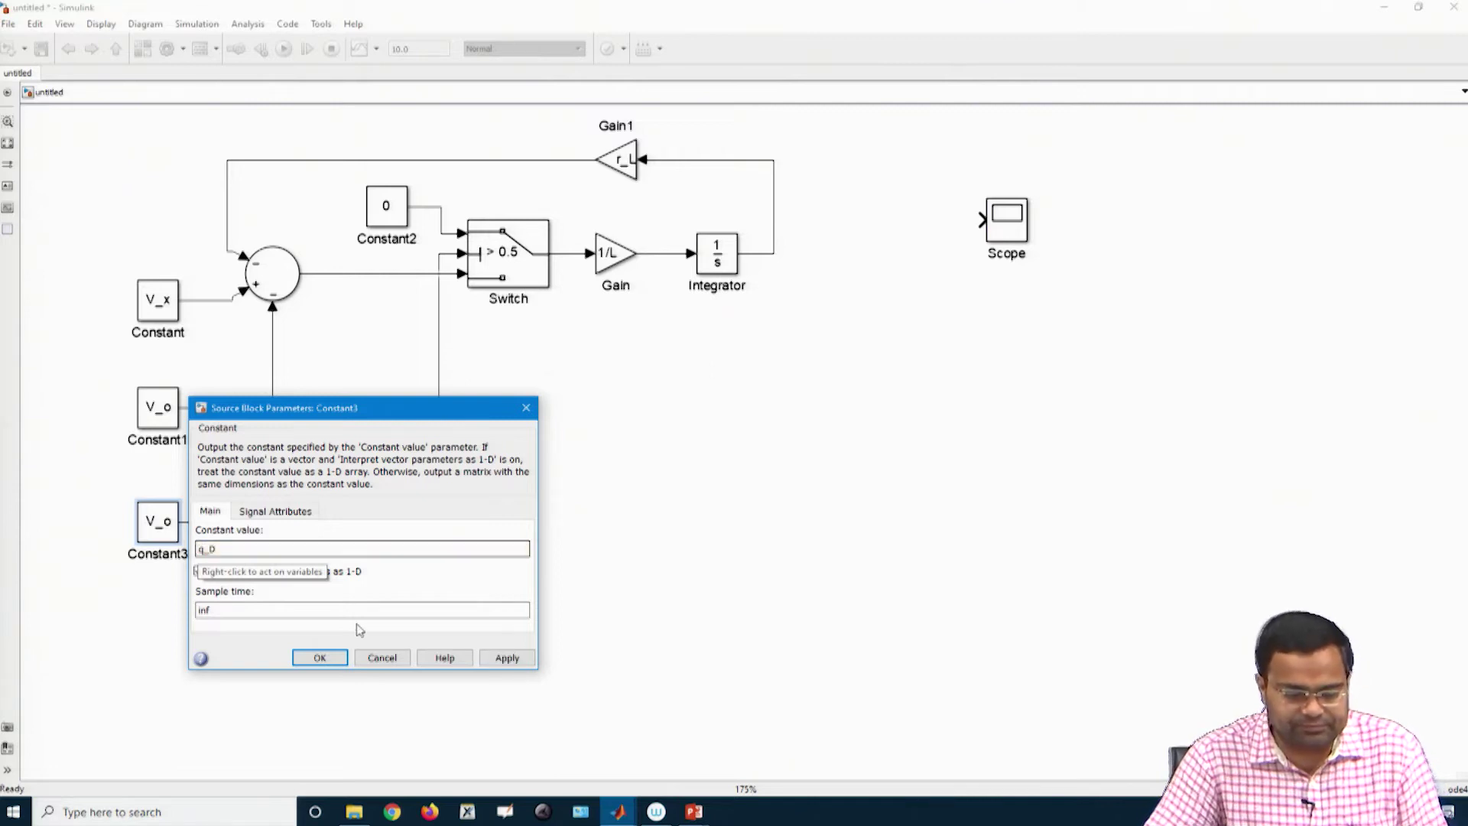
left_click(319, 658)
left_click(304, 620)
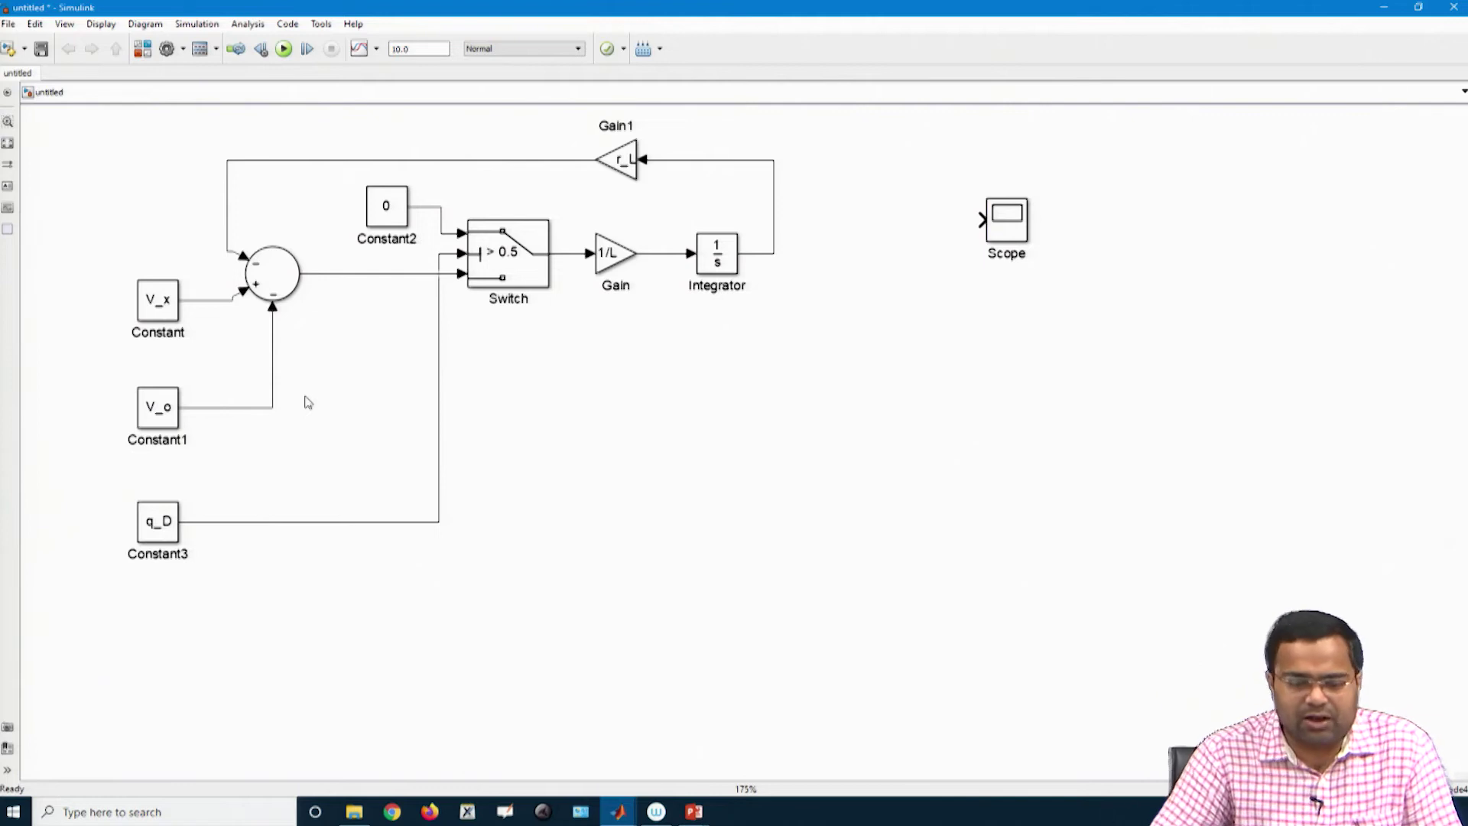
Connect the Scope to the Integrator output and line it up with the Integrator
left_click(333, 119)
left_click_drag(411, 242, 829, 412)
left_click(750, 472)
left_click_drag(979, 219, 774, 254)
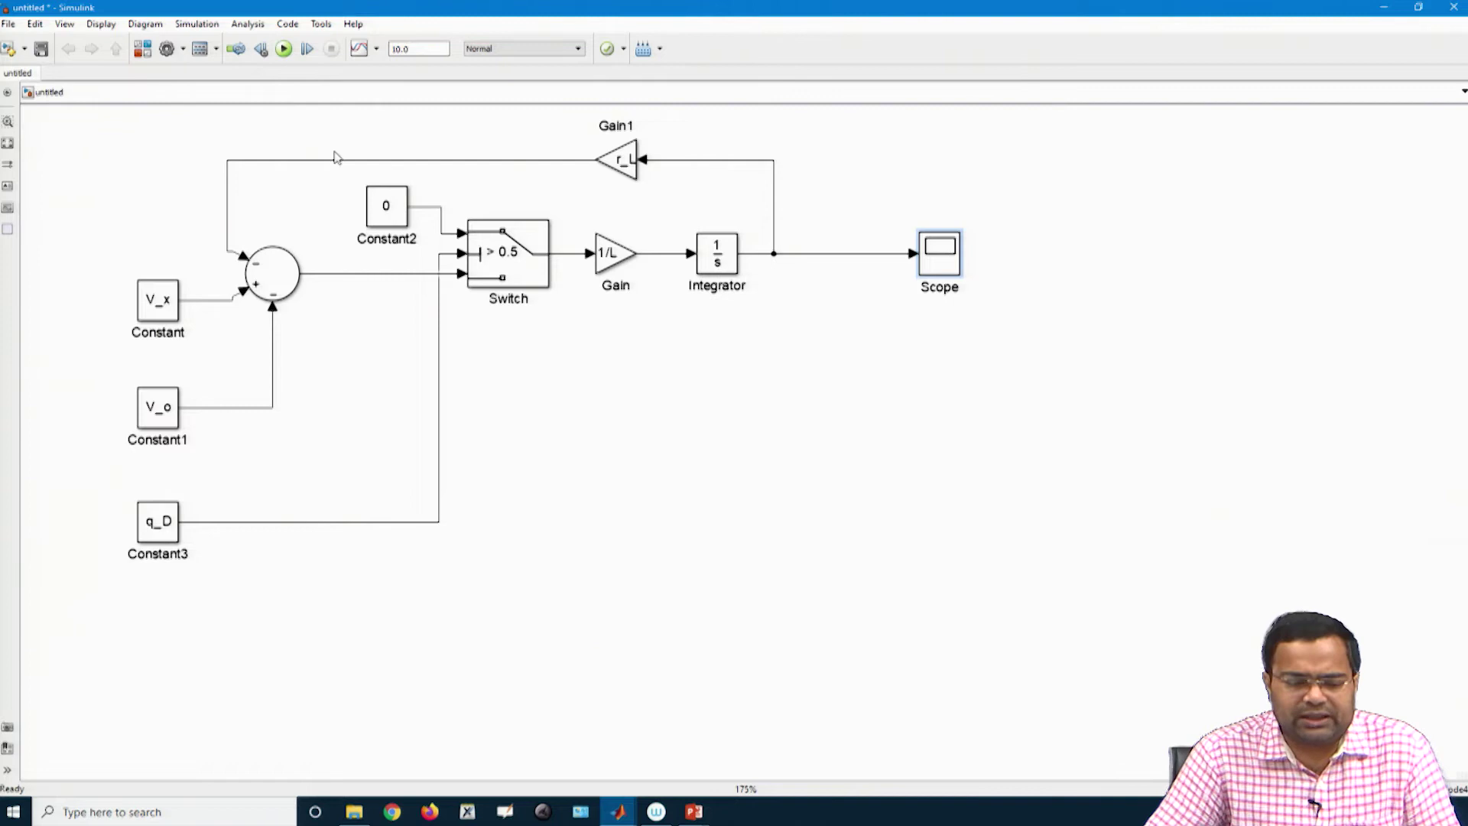
Group all blocks between the V_x, V_o and q_D constants and the Scope into a subsystem
left_click_drag(303, 122, 777, 305)
left_click(727, 515)
left_click_drag(181, 114, 840, 512)
left_click_drag(197, 113, 807, 609)
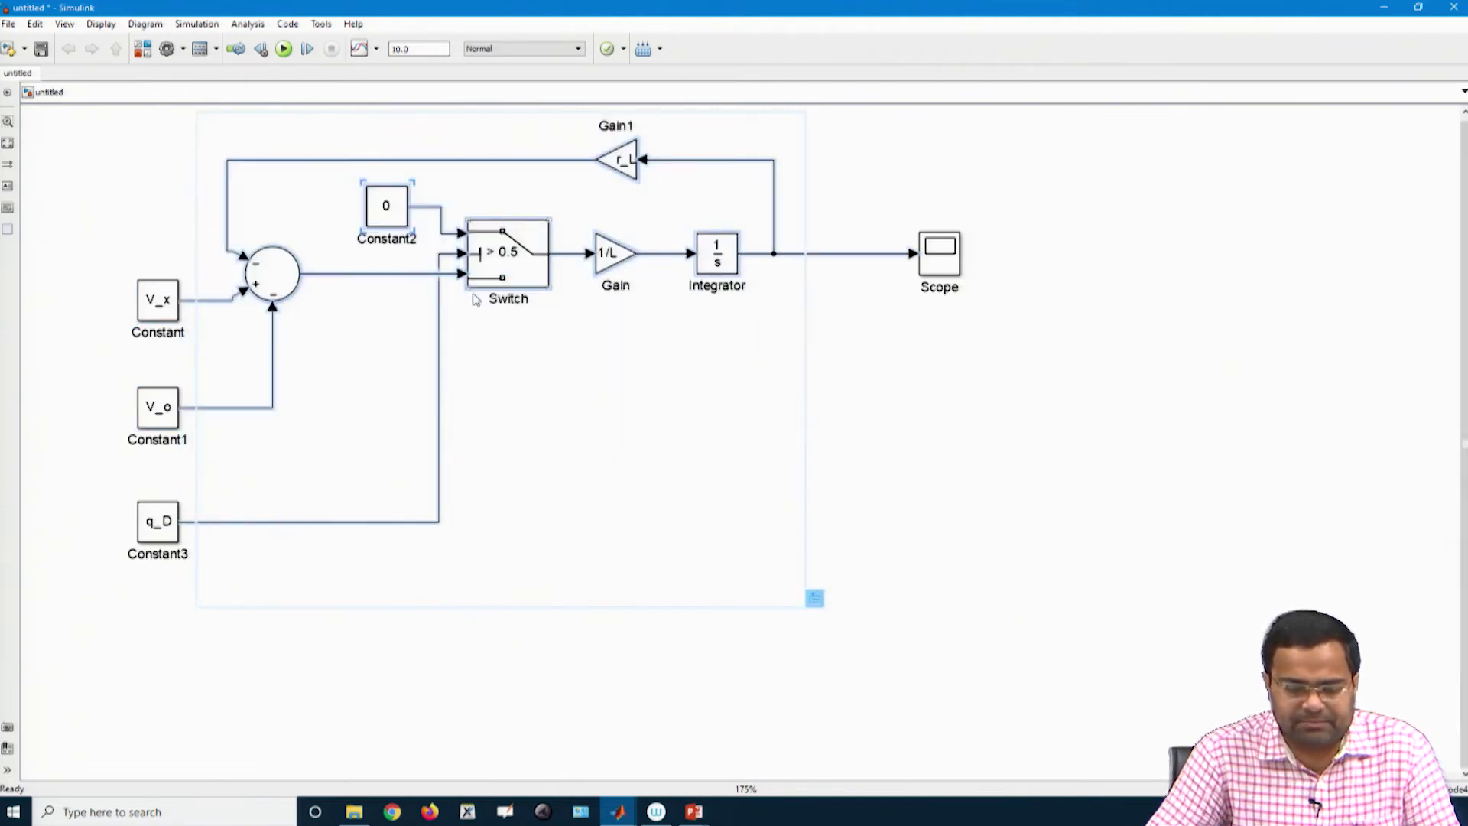
right_click(440, 340)
left_click(498, 469)
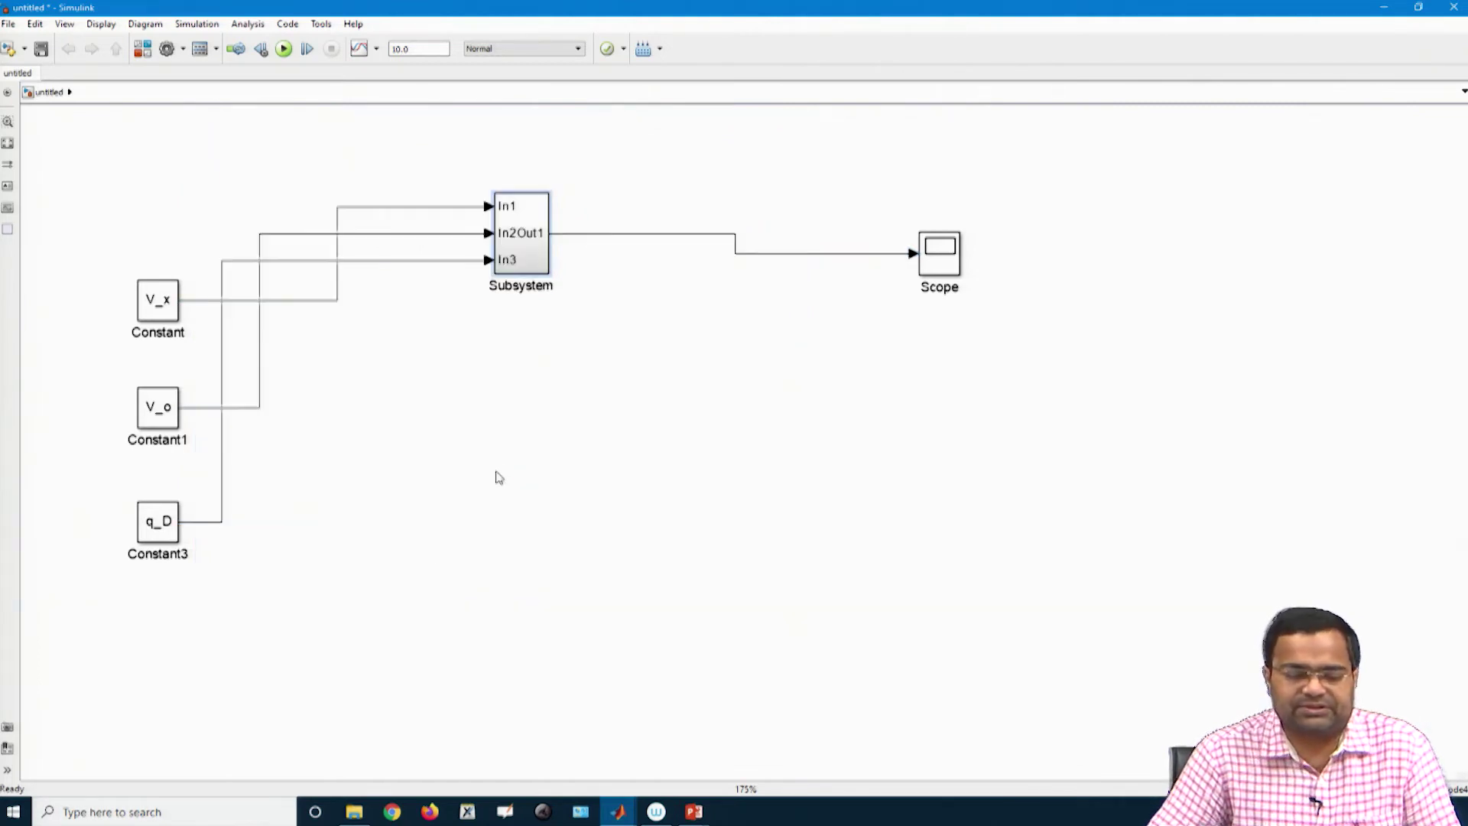
Enlarge the subsystem block, inspect its contents and return to the top-level model
left_click_drag(560, 288, 599, 343)
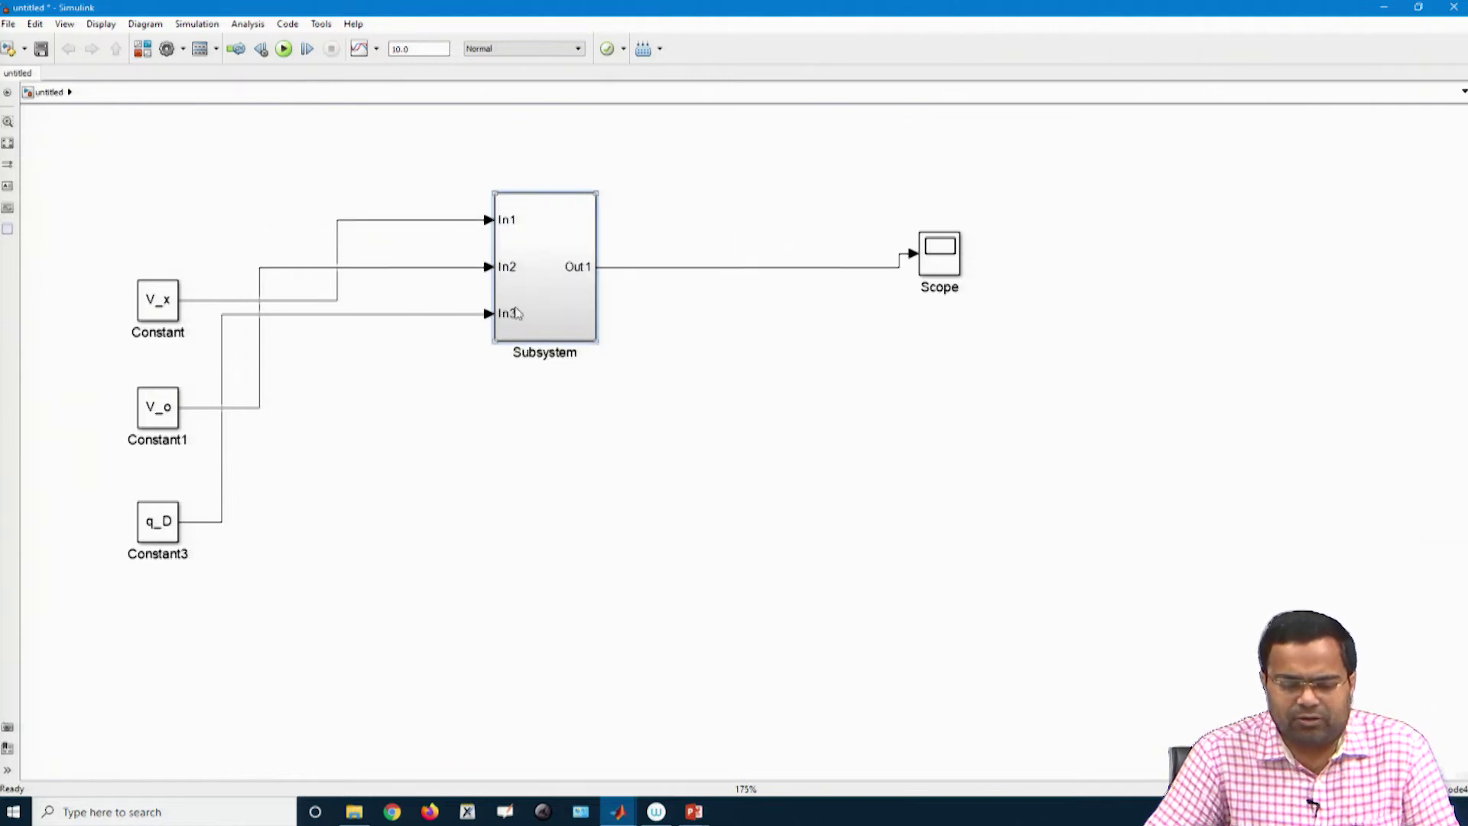
double_click(527, 287)
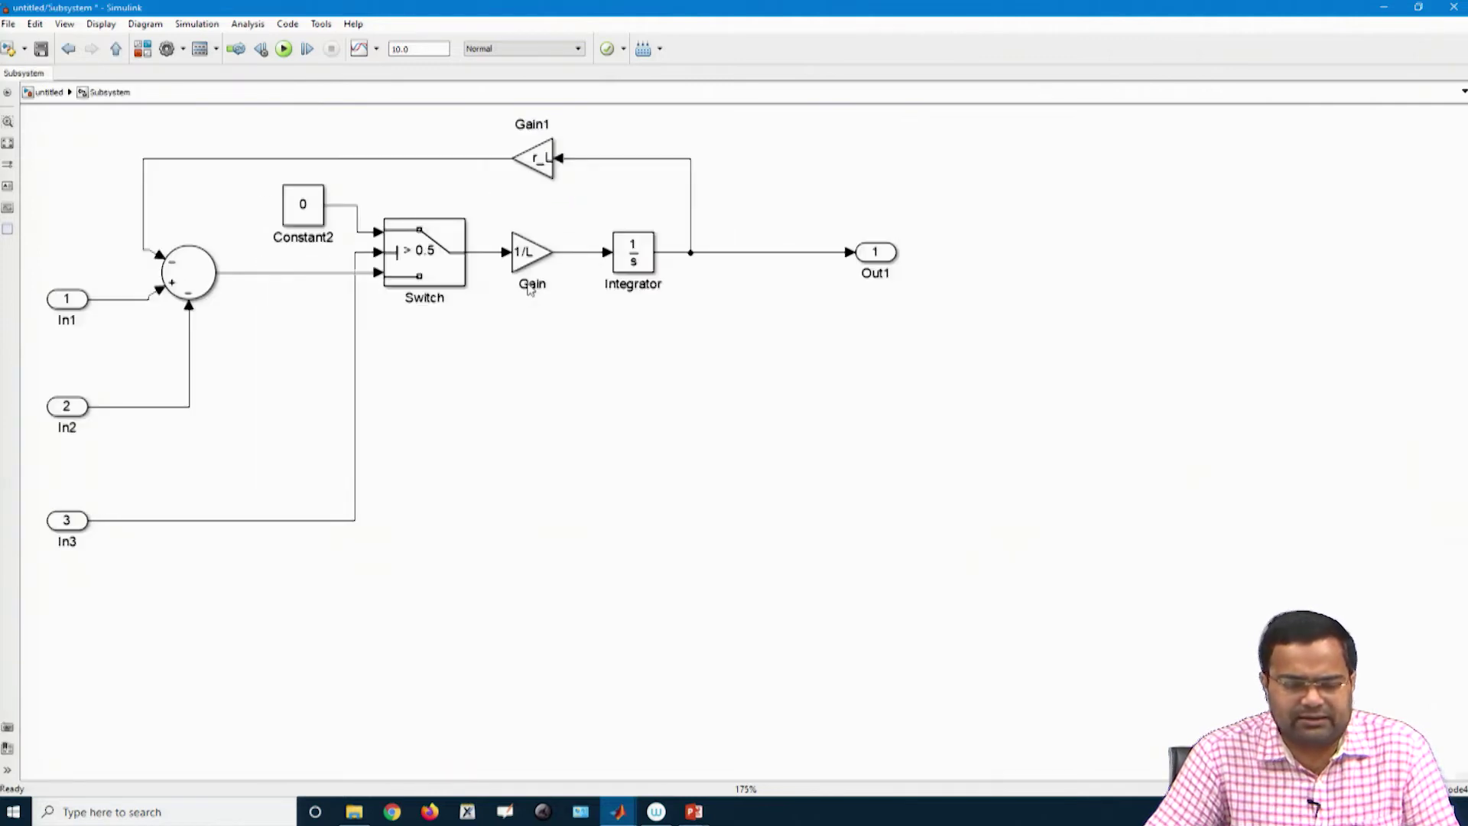
left_click(116, 51)
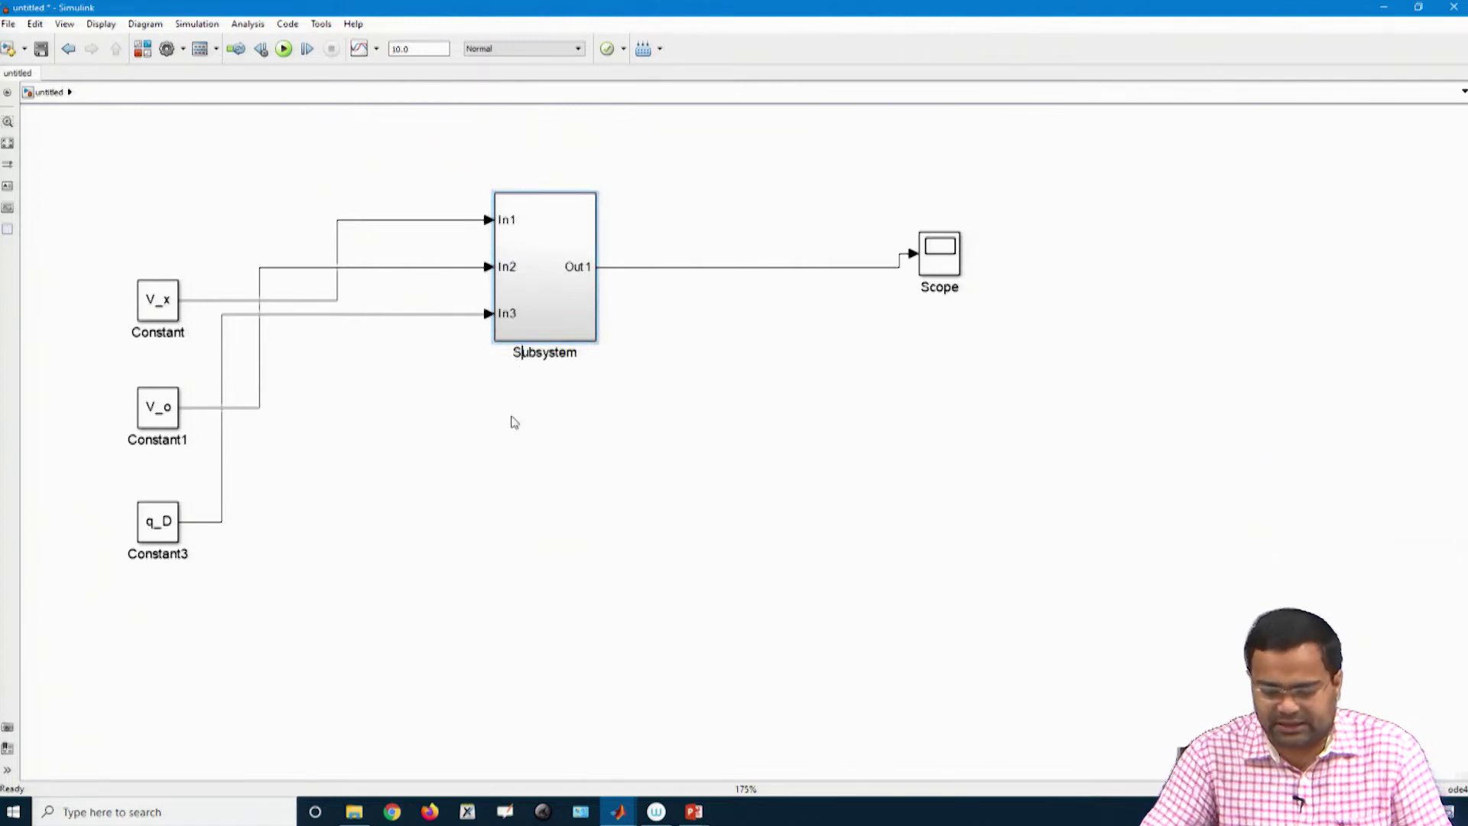
Rename the subsystem as inductor_dynamics and widen its block slightly
key("BackSpace")
type("Cu")
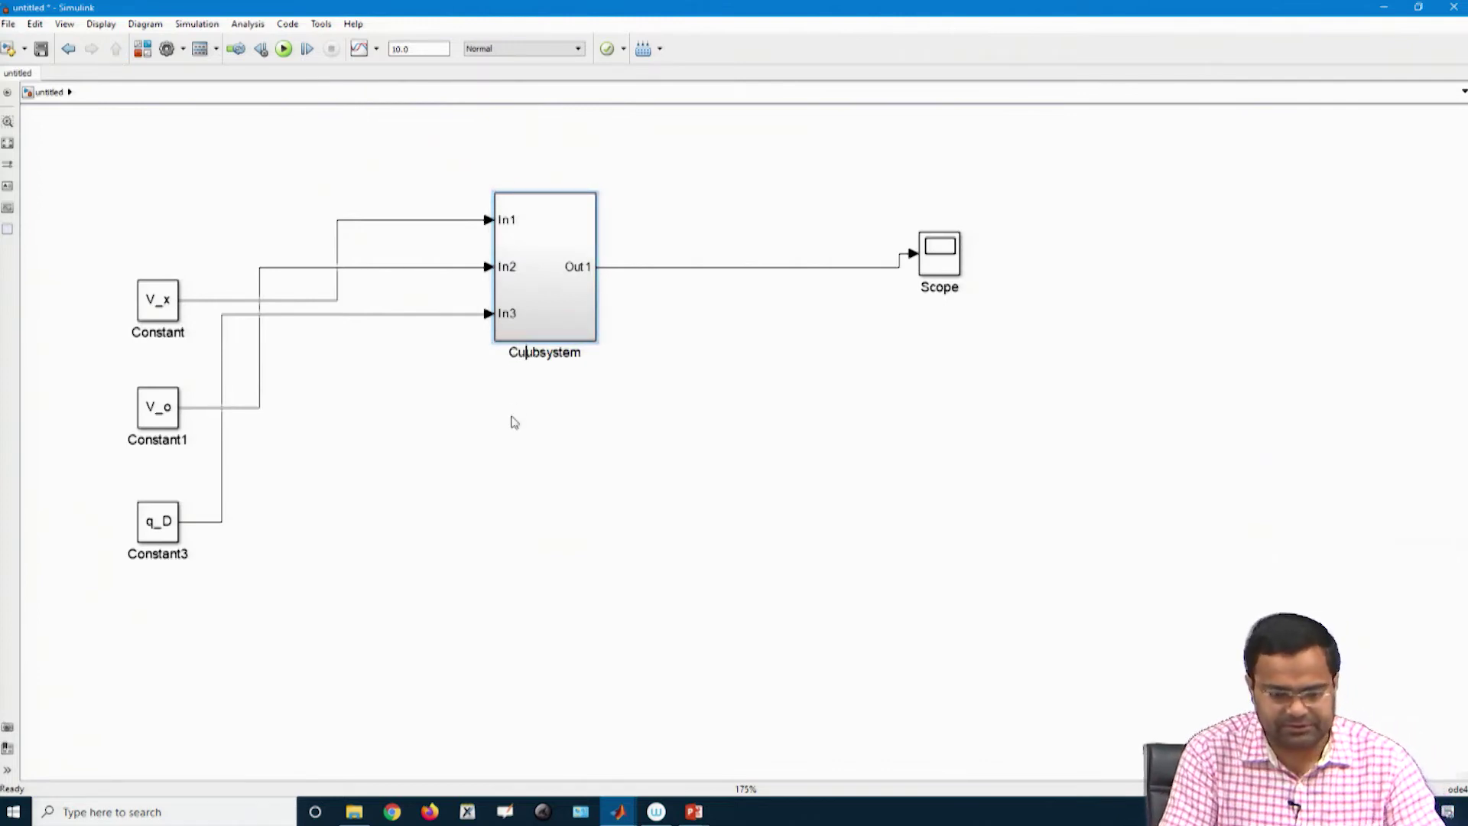
key("BackSpace")
key("BackSpace")
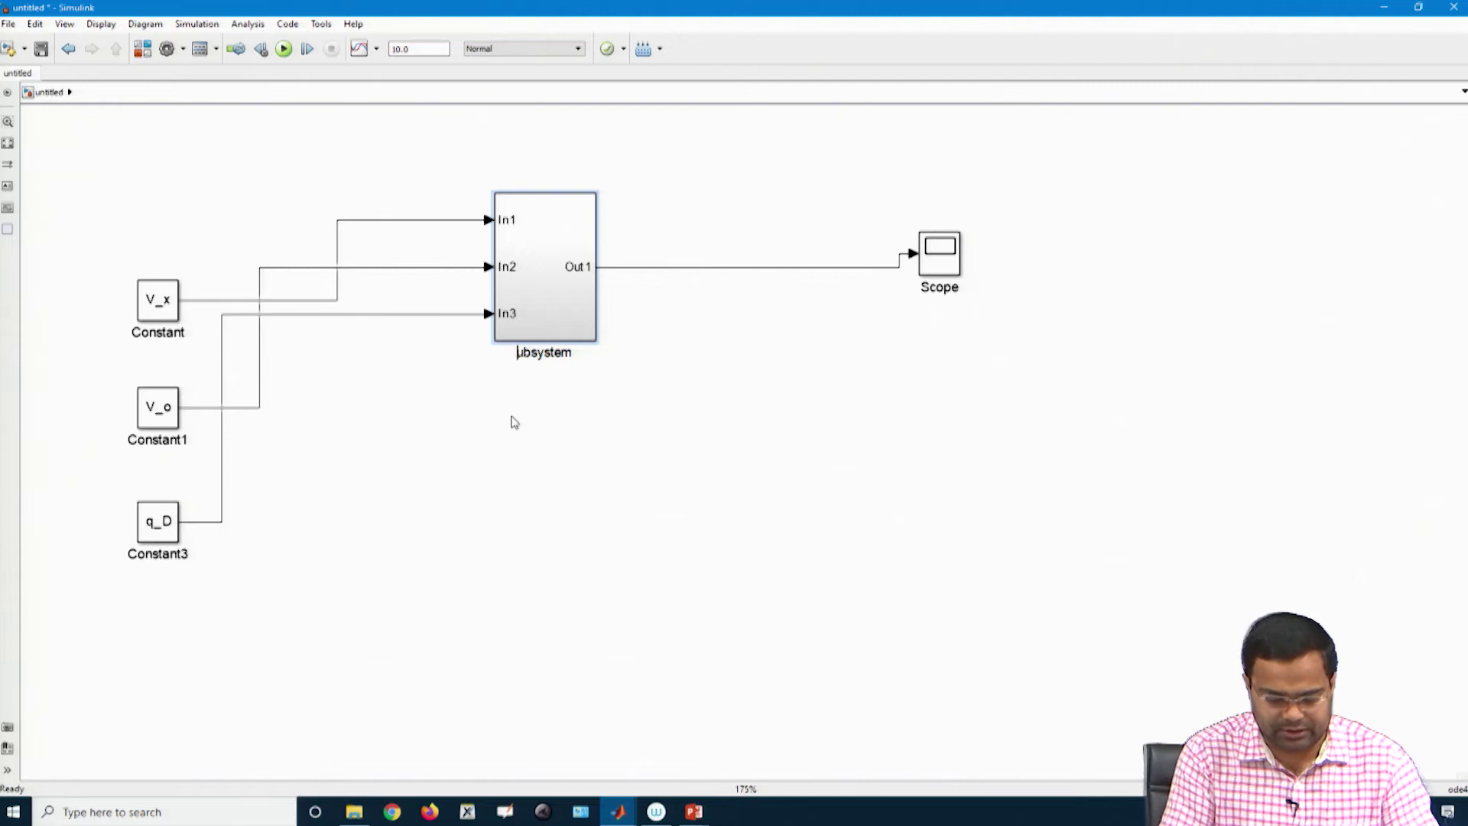
type("inductor")
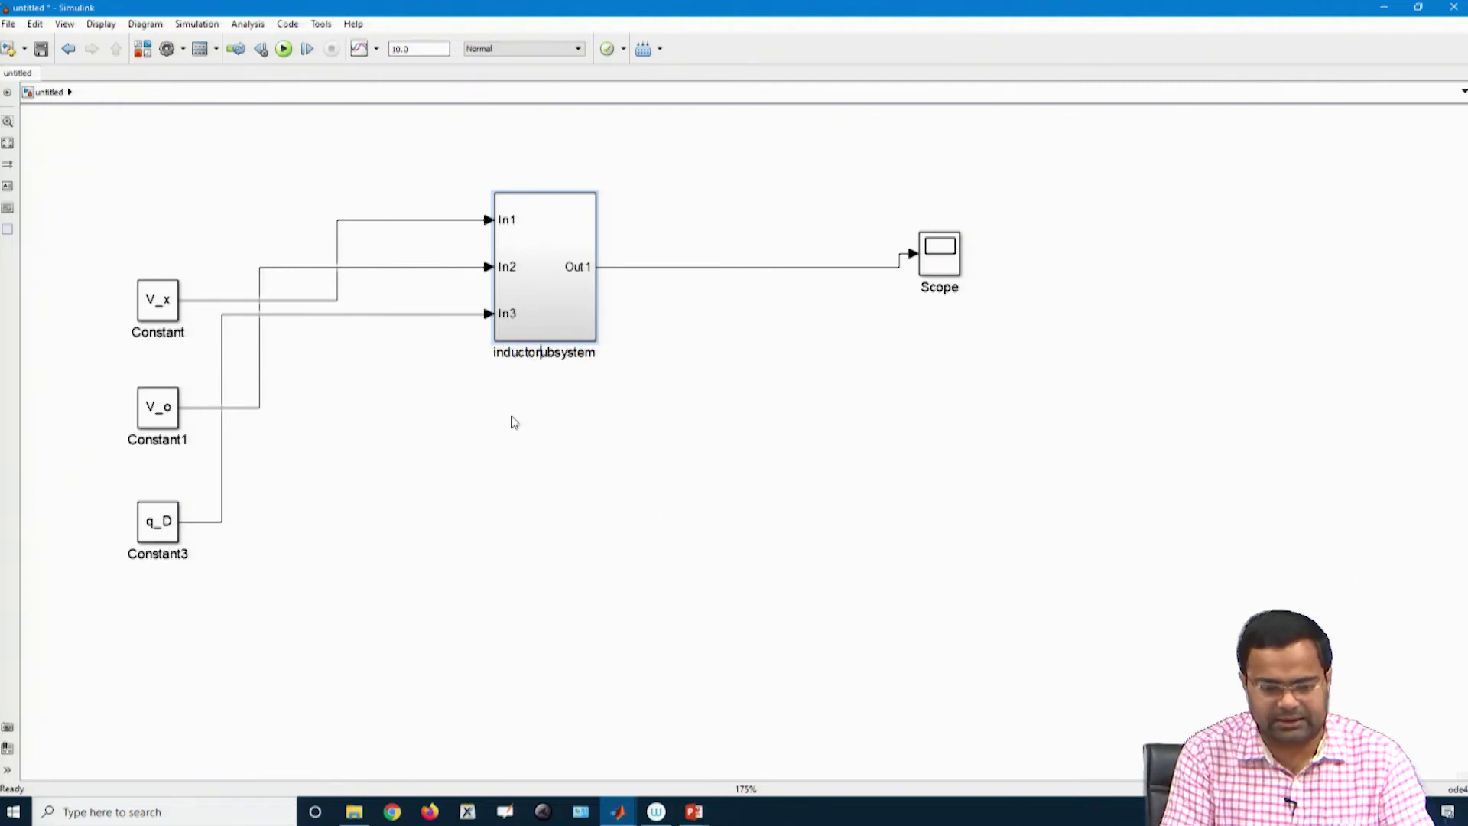
type("_dynami")
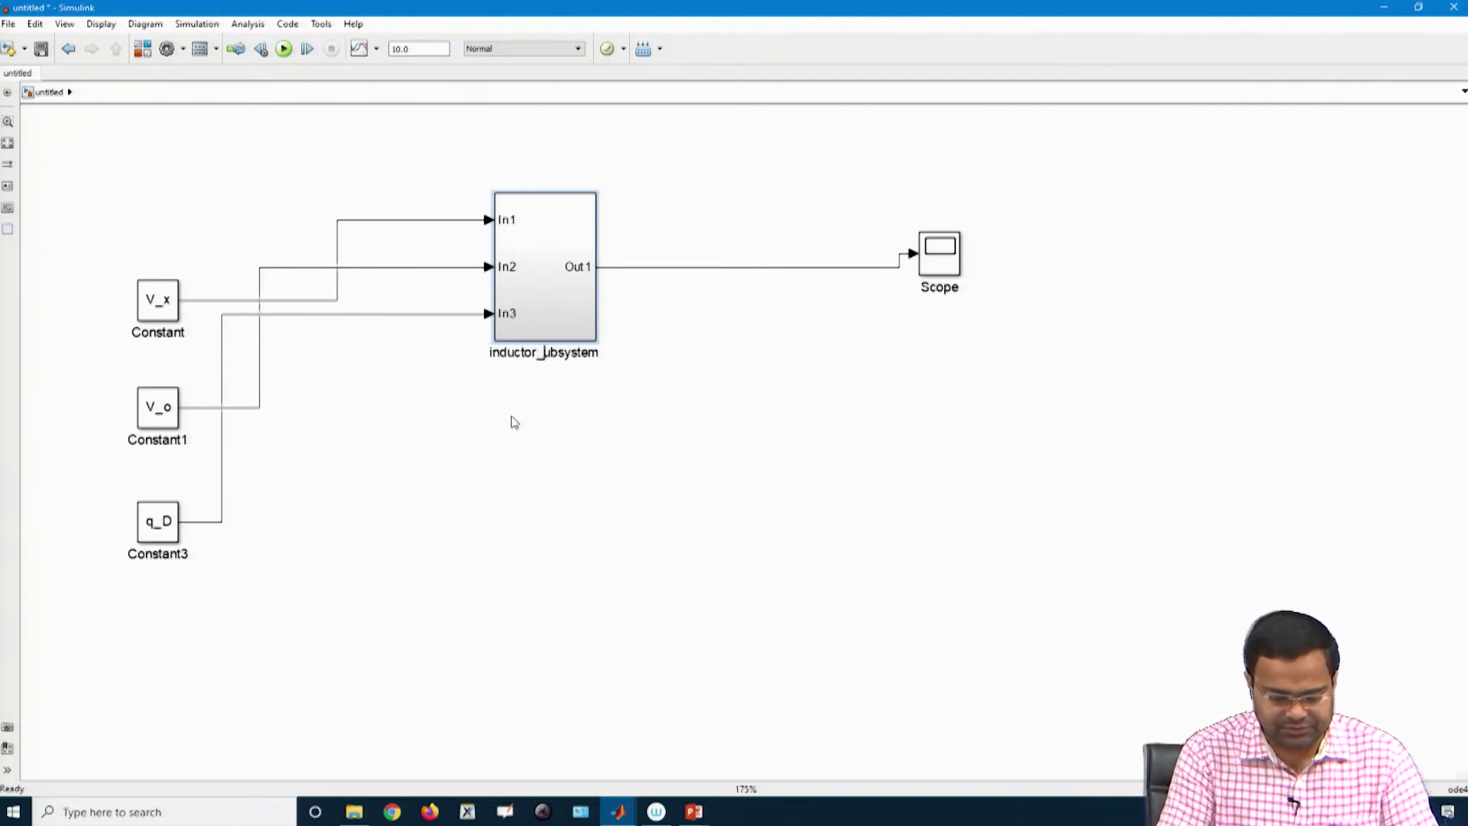
type("cs")
key("Delete")
key("Delete")
key("Delete")
key("Delete")
key("Delete")
key("Delete")
key("Delete")
key("Delete")
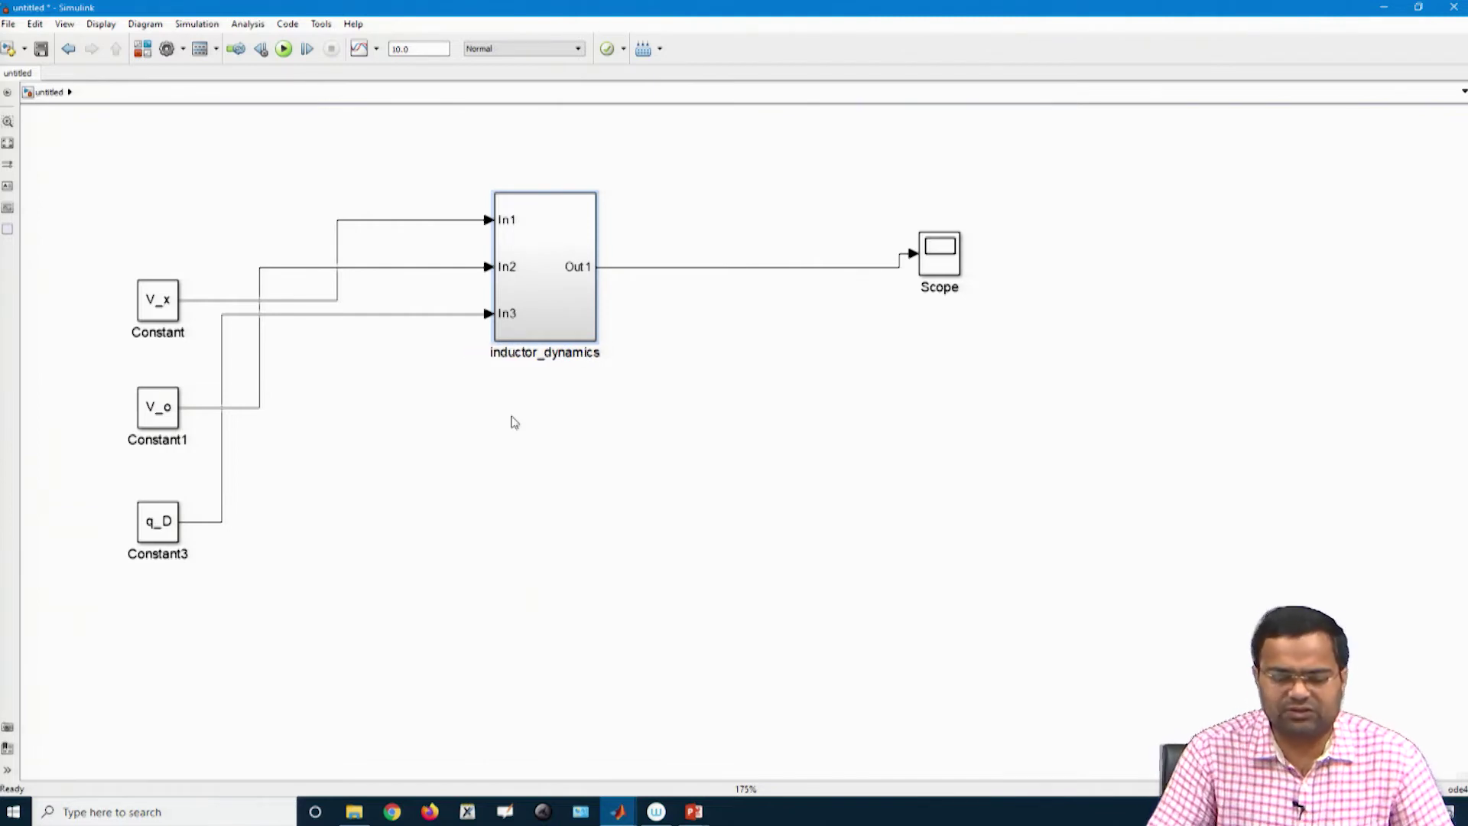
left_click(514, 423)
left_click(528, 302)
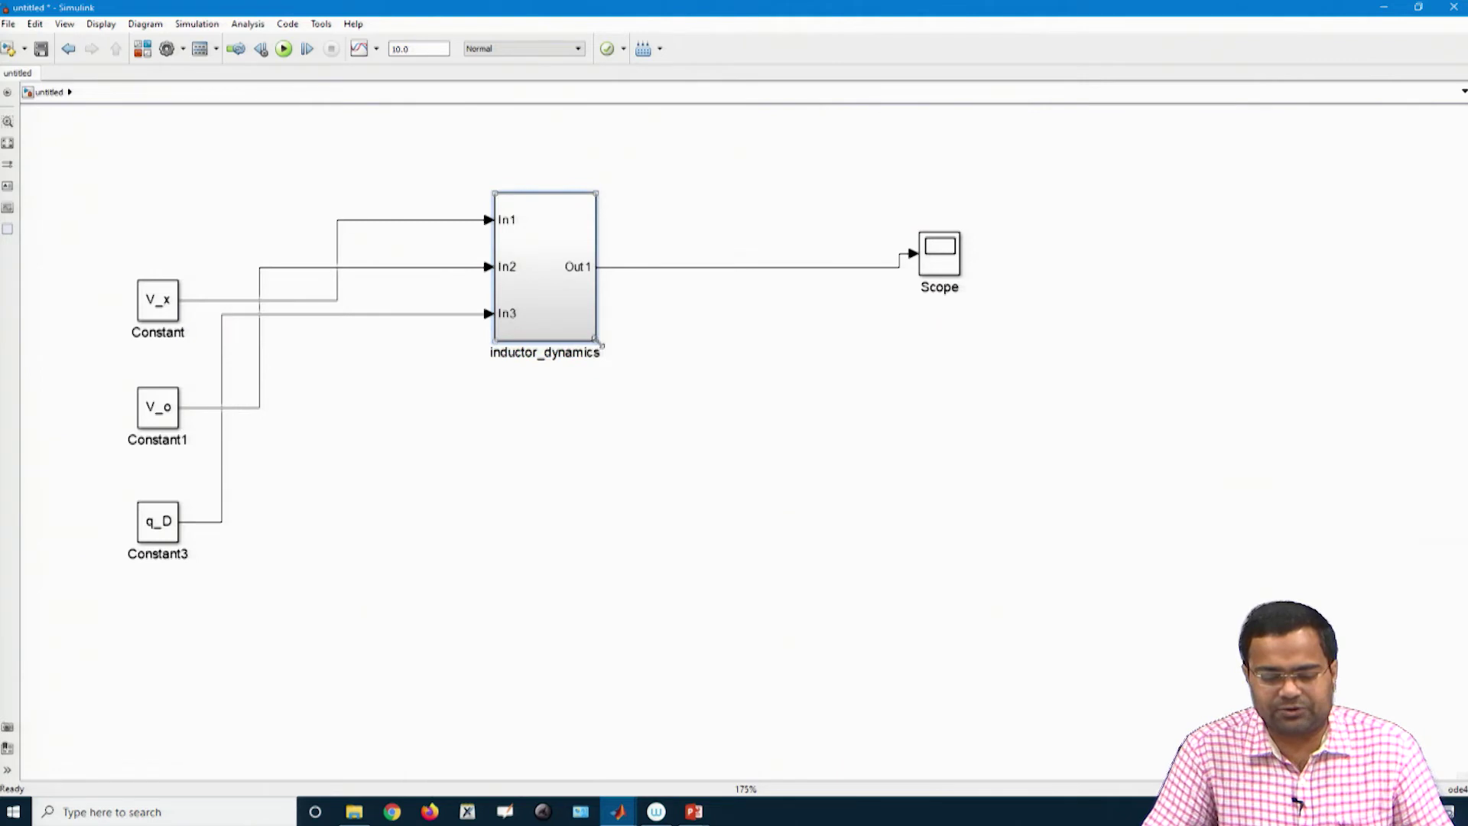
left_click_drag(602, 344, 616, 344)
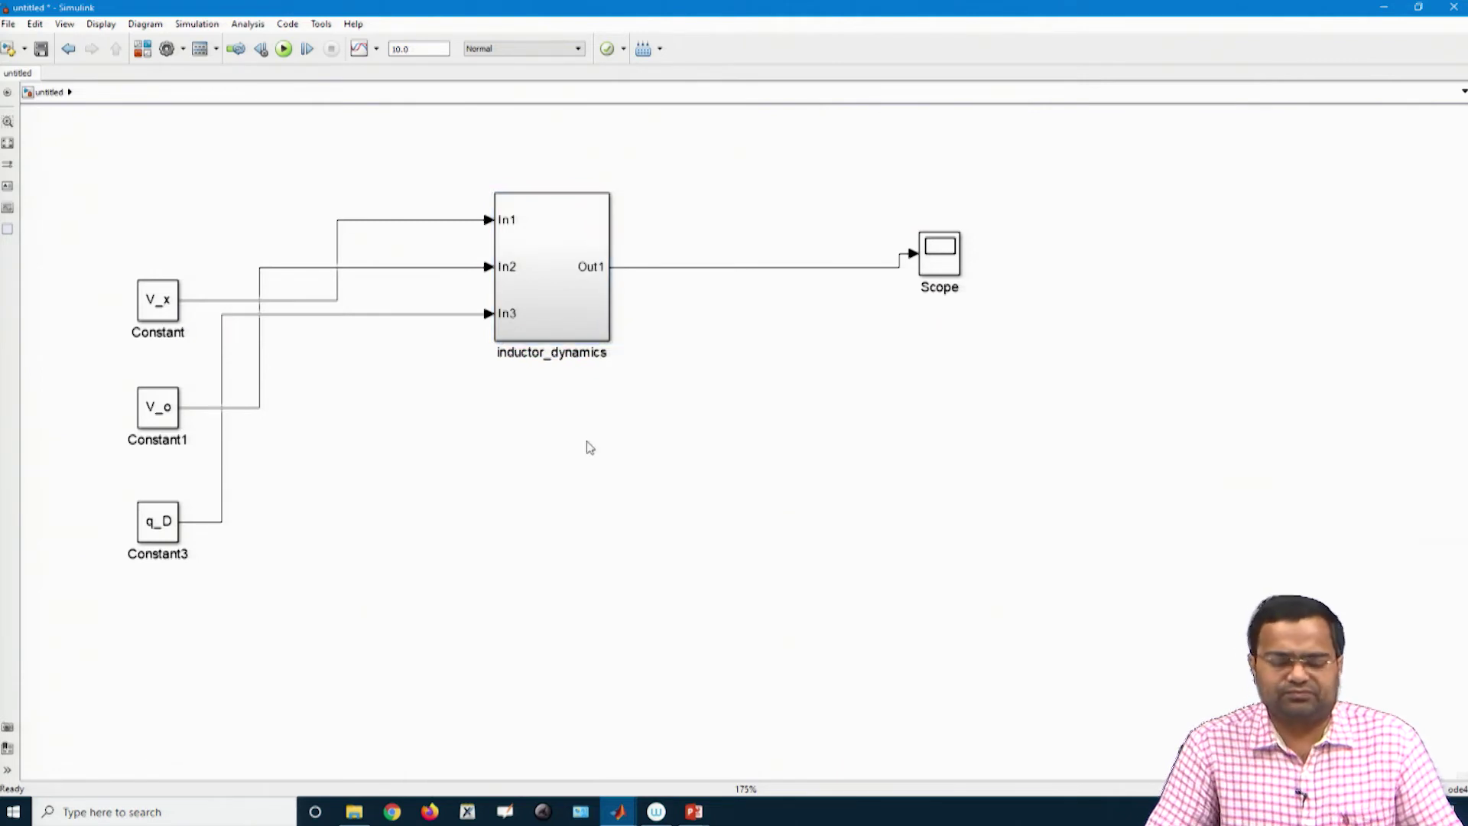
Inside inductor_dynamics, rename the input ports In1, In2 and In3 as V_x, V_o and q_D
double_click(557, 299)
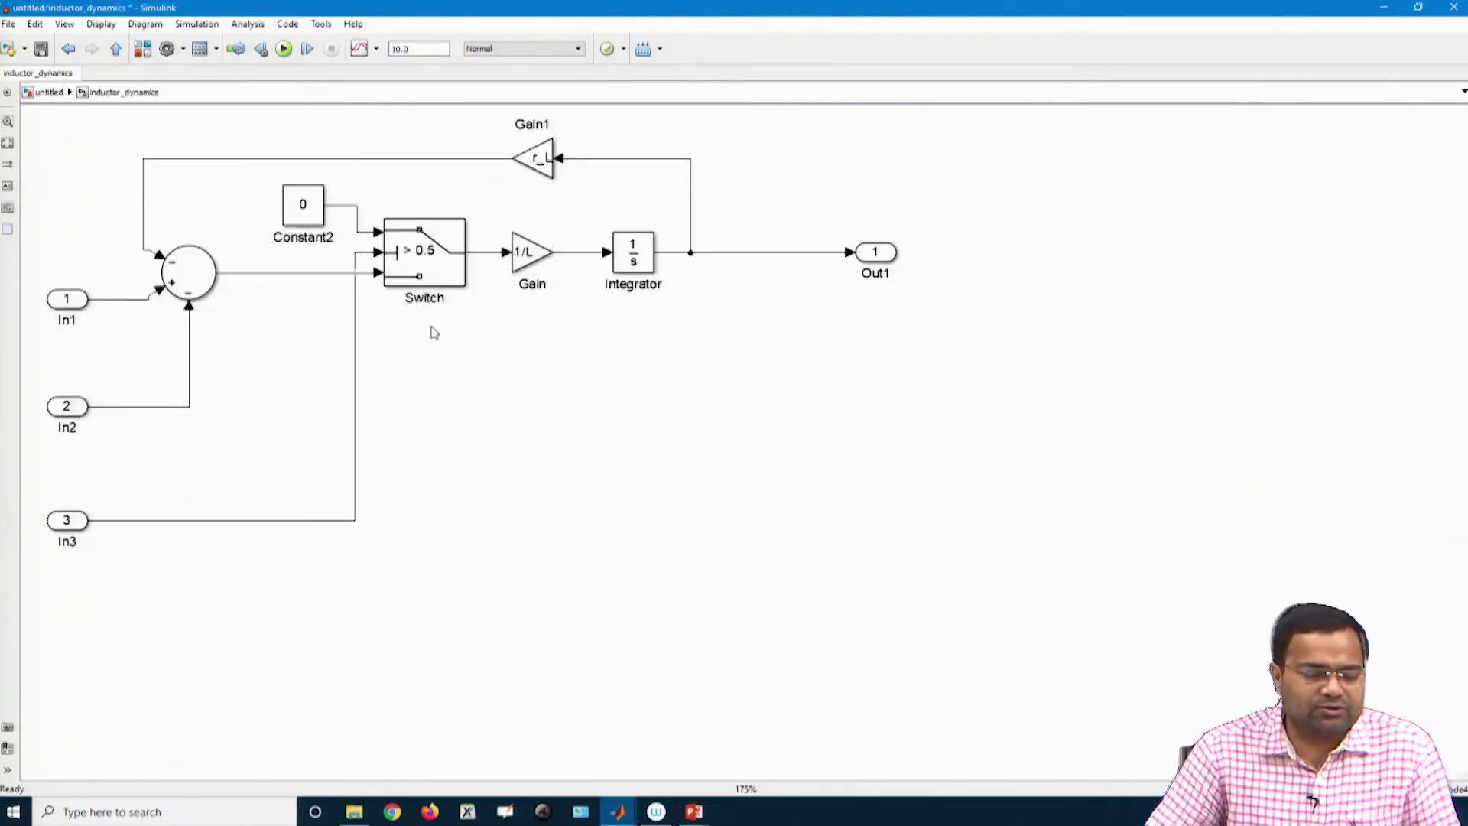
left_click(67, 321)
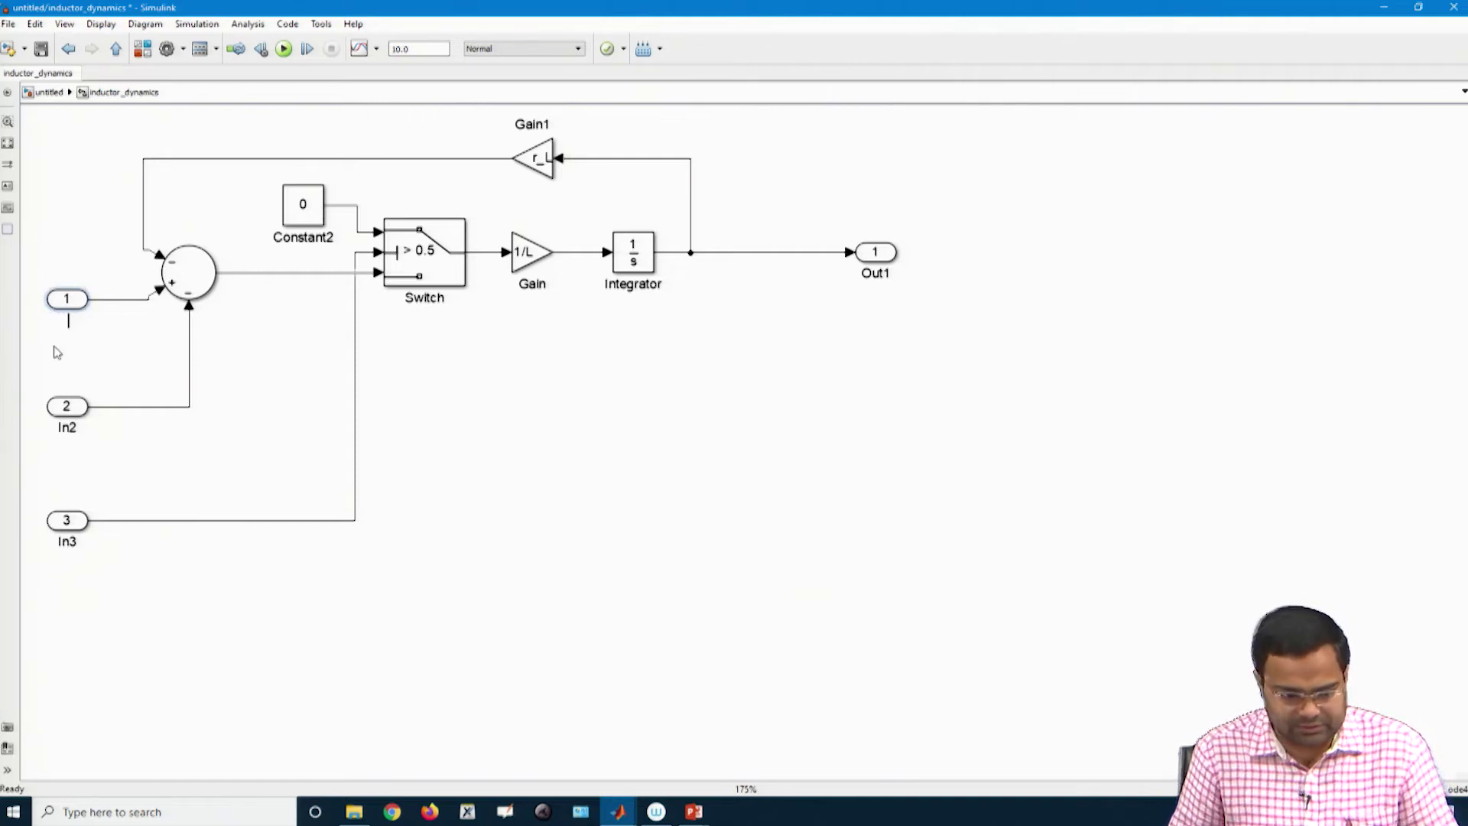
type("V_x")
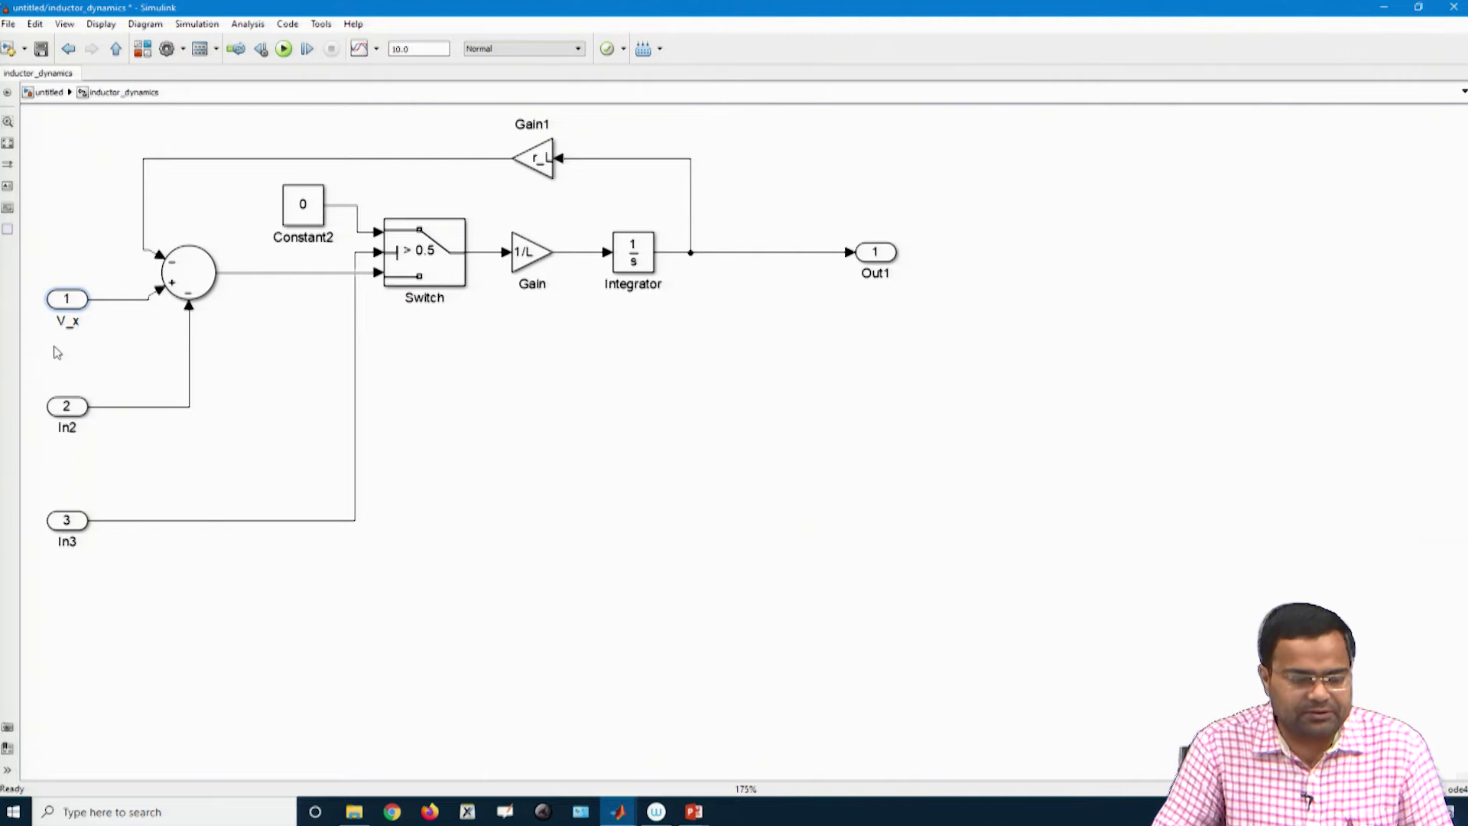
left_click(143, 489)
double_click(70, 428)
type("V_o")
left_click(92, 462)
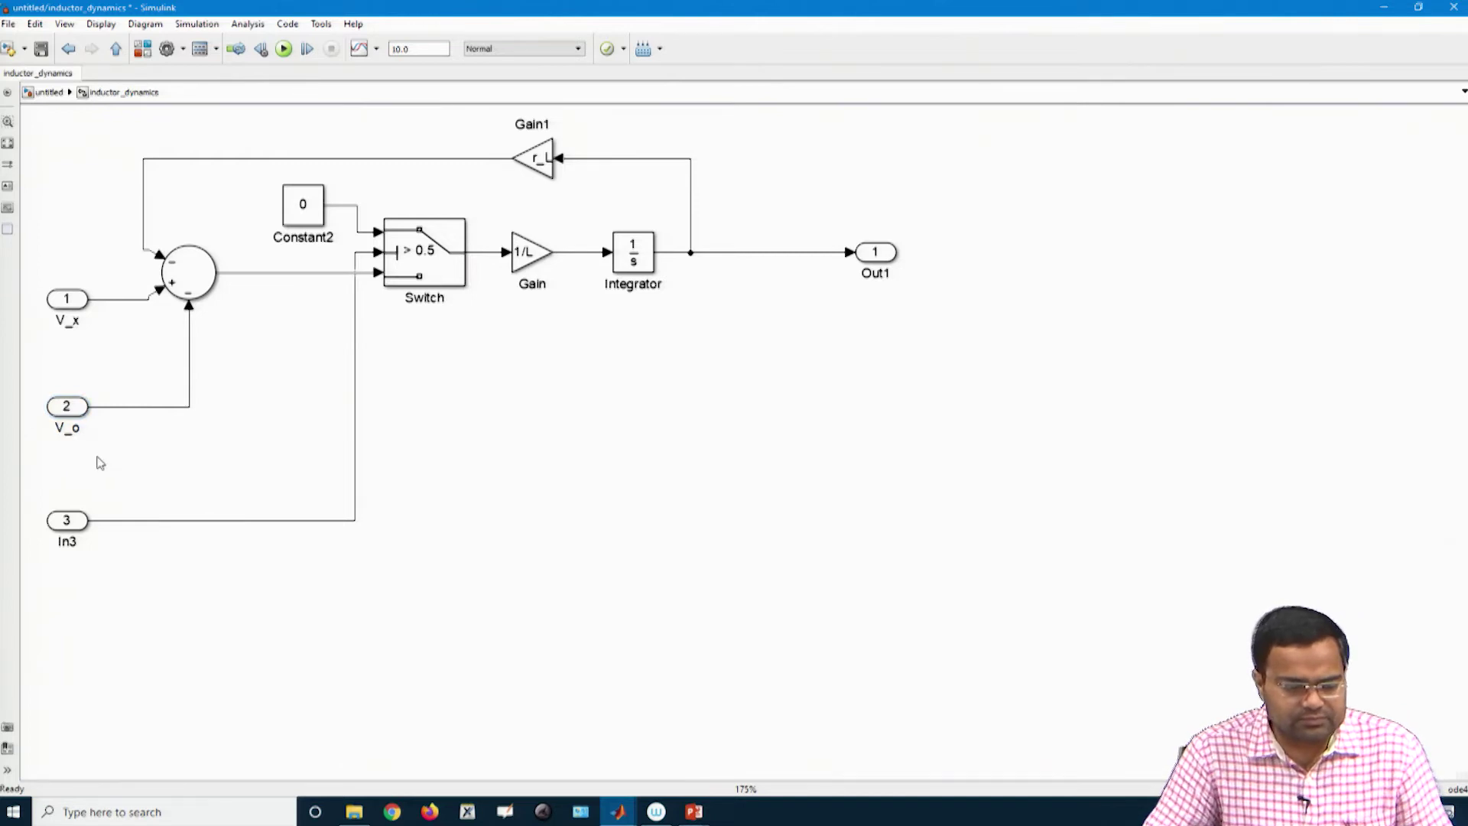
left_click(61, 541)
double_click(61, 541)
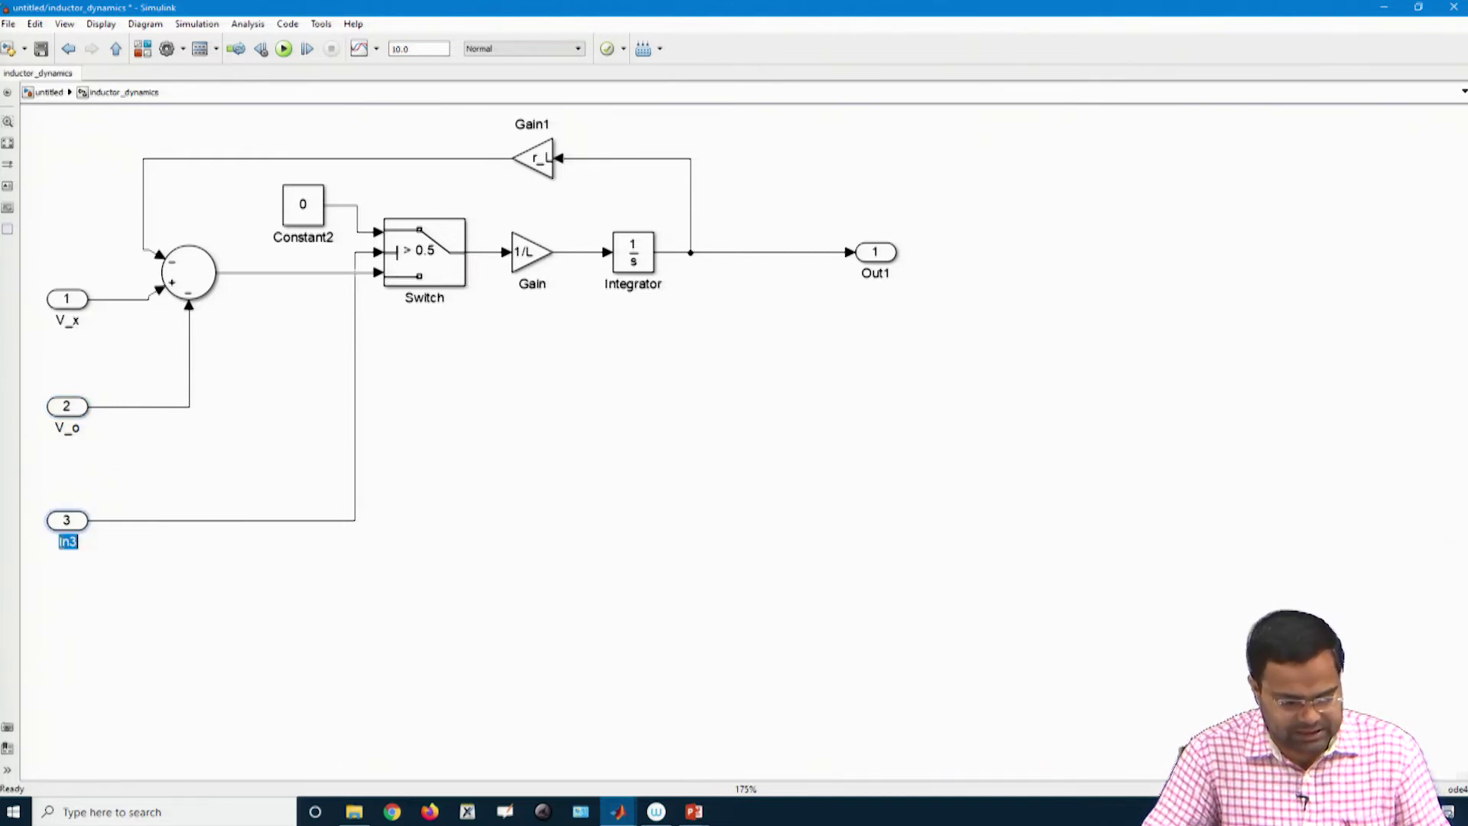
type("d_D")
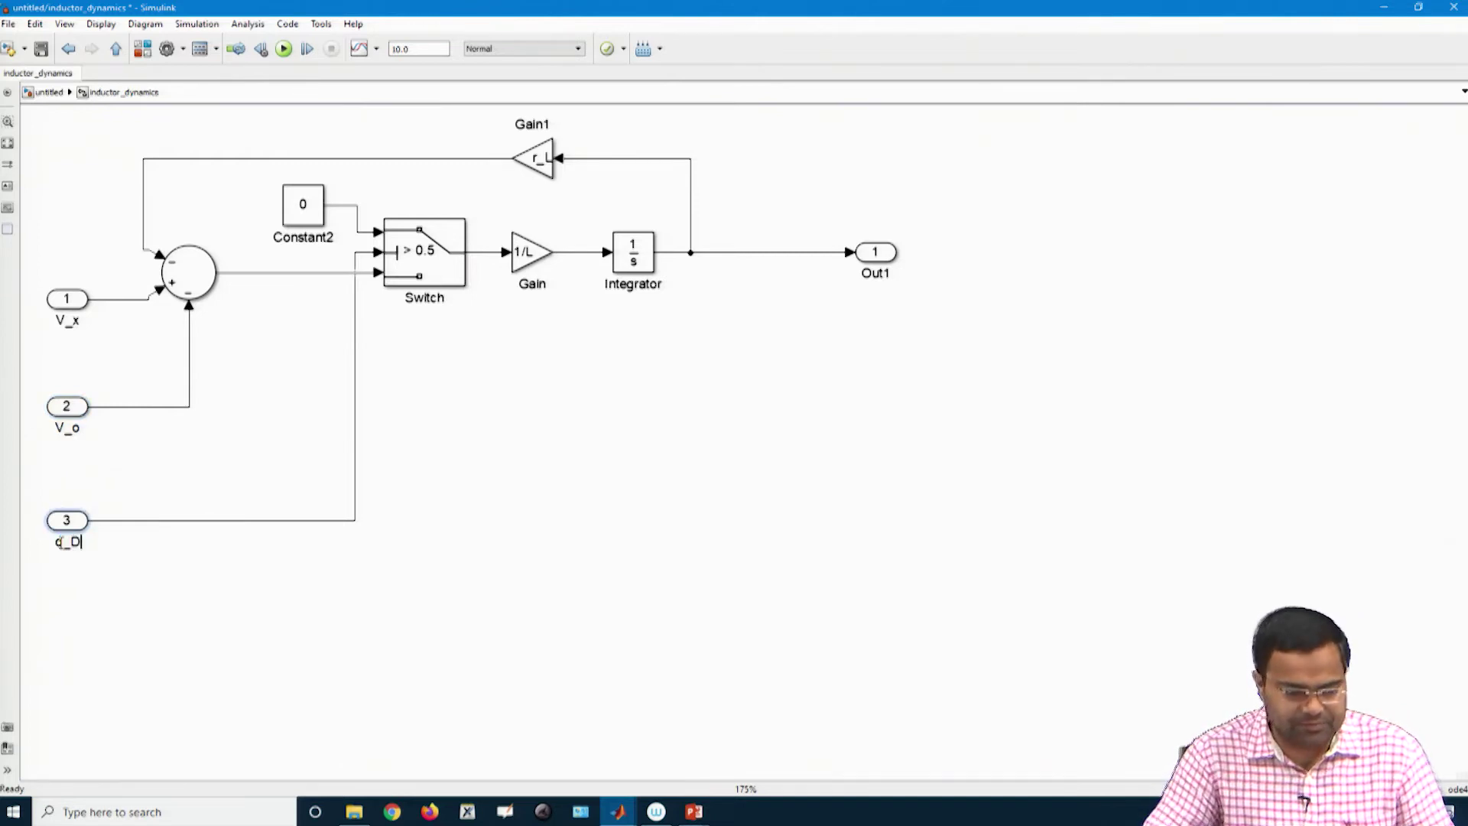
left_click(218, 605)
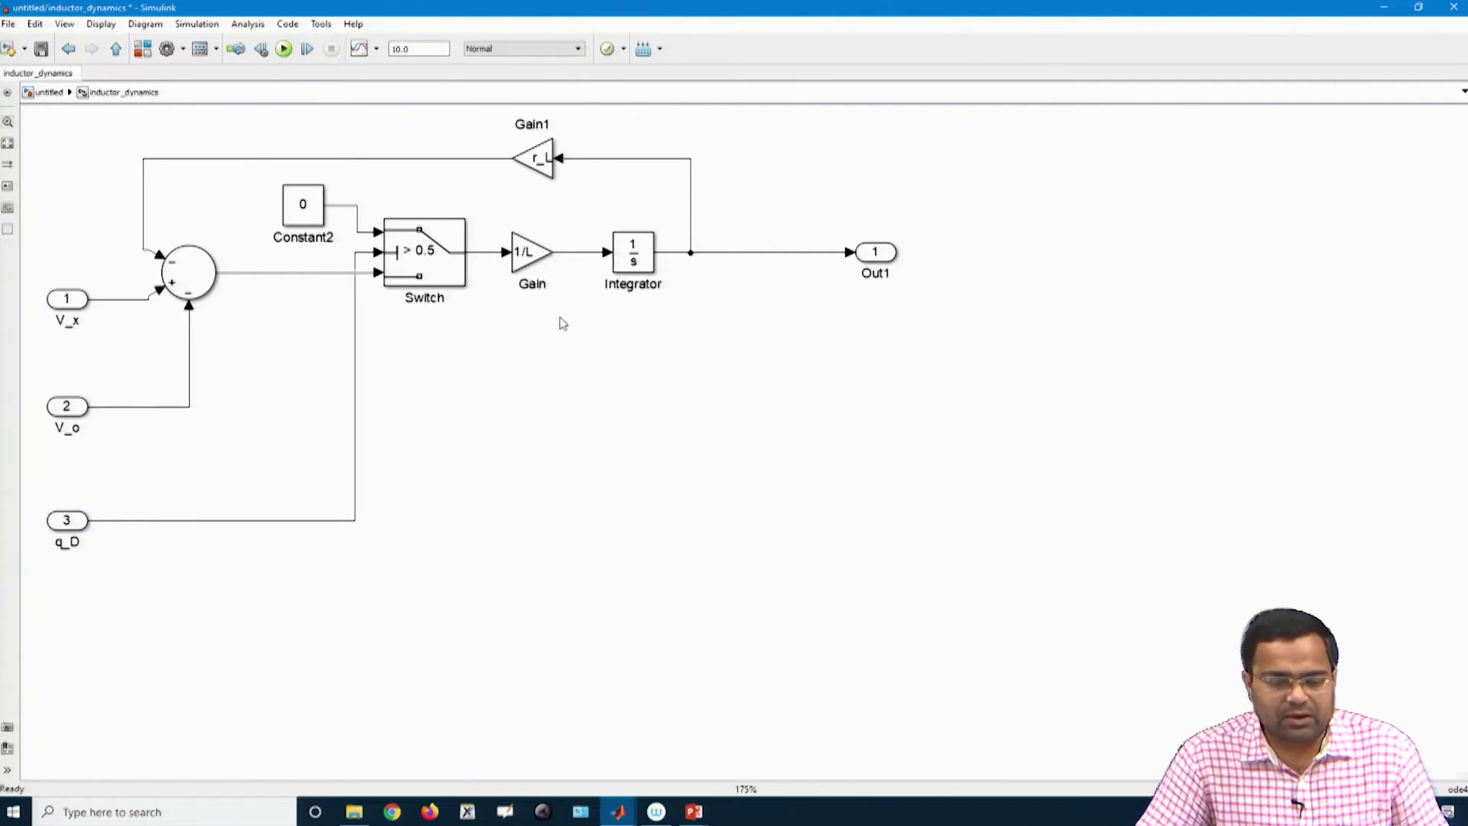
Rename the output port Out1 of inductor_dynamics as i_L and return to the top-level model
left_click(869, 275)
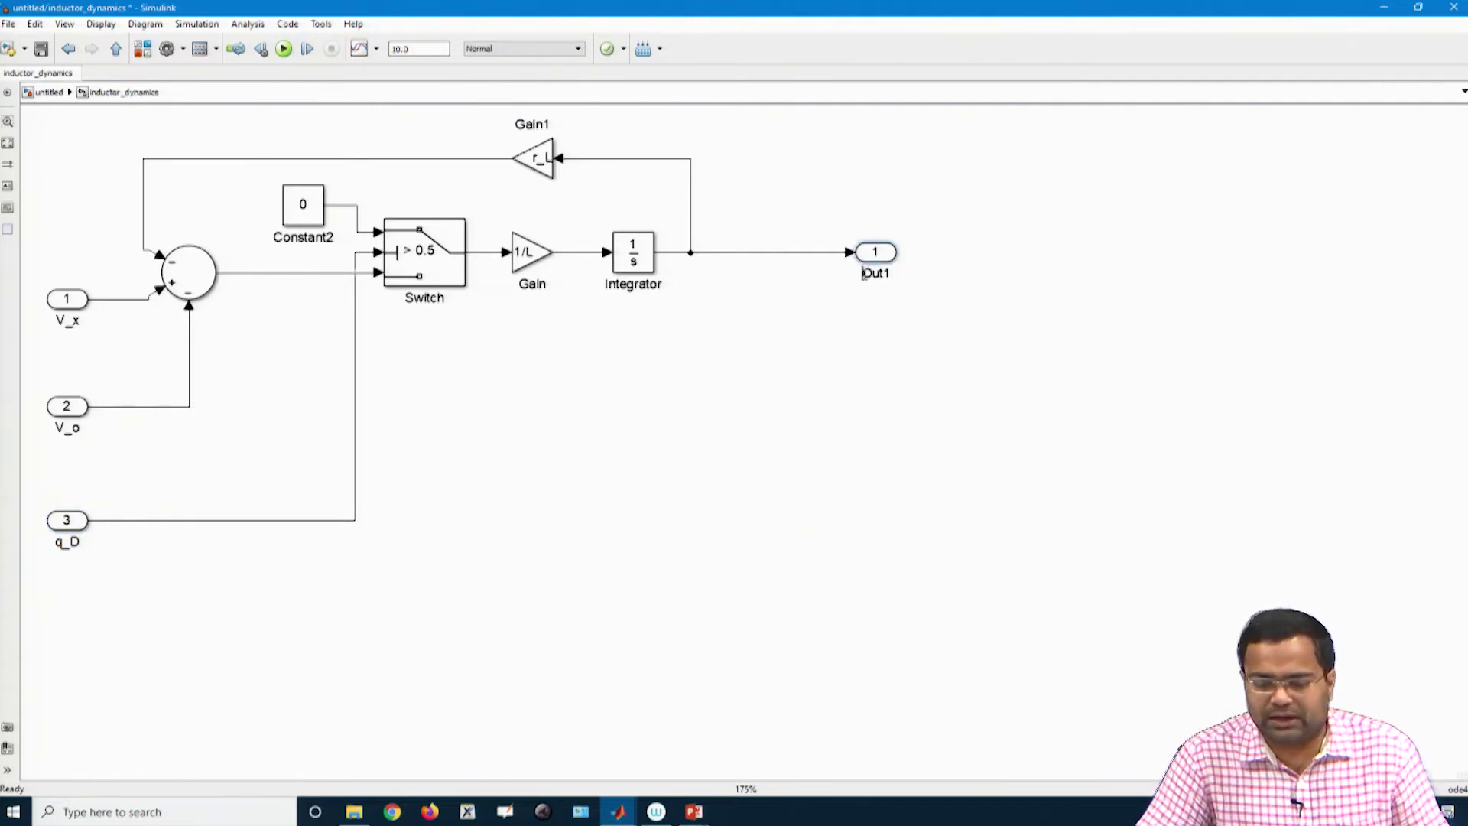
type("i_L")
key("Delete")
key("Delete")
key("Delete")
key("Delete")
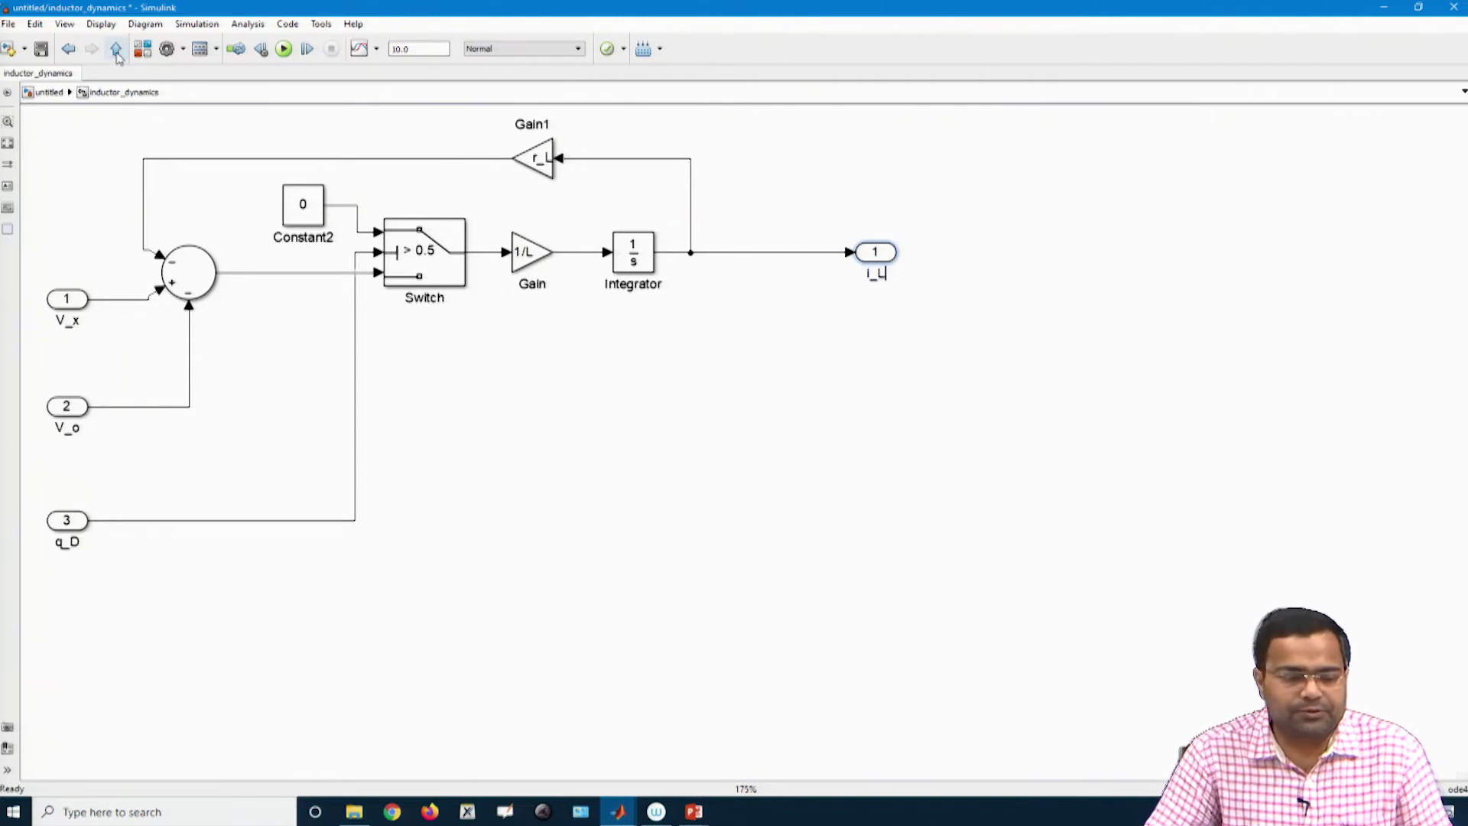
left_click(116, 49)
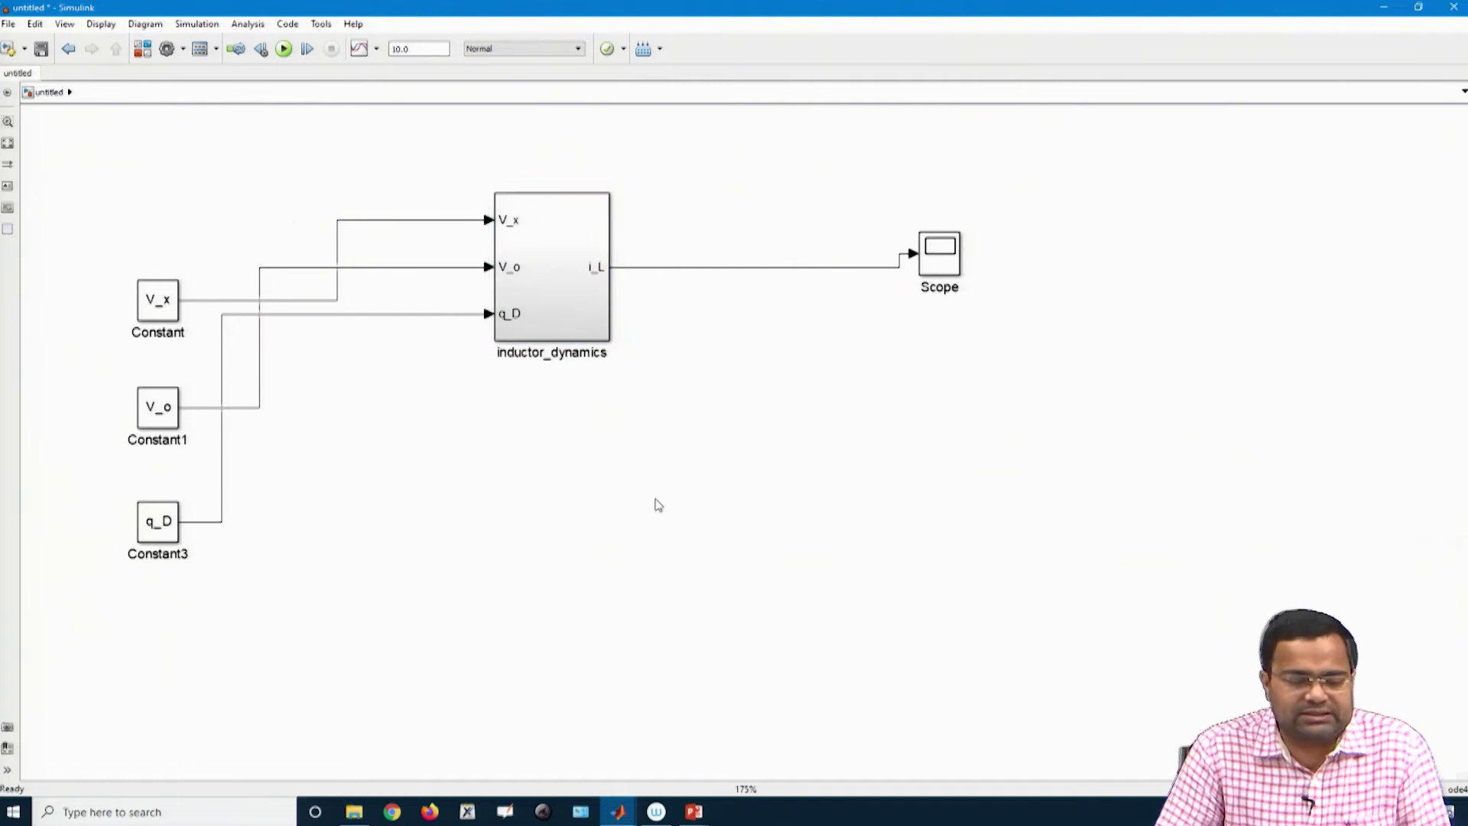
Move the V_x, V_o and q_D constants close to their matching inputs on the inductor_dynamics block
left_click_drag(150, 295, 205, 216)
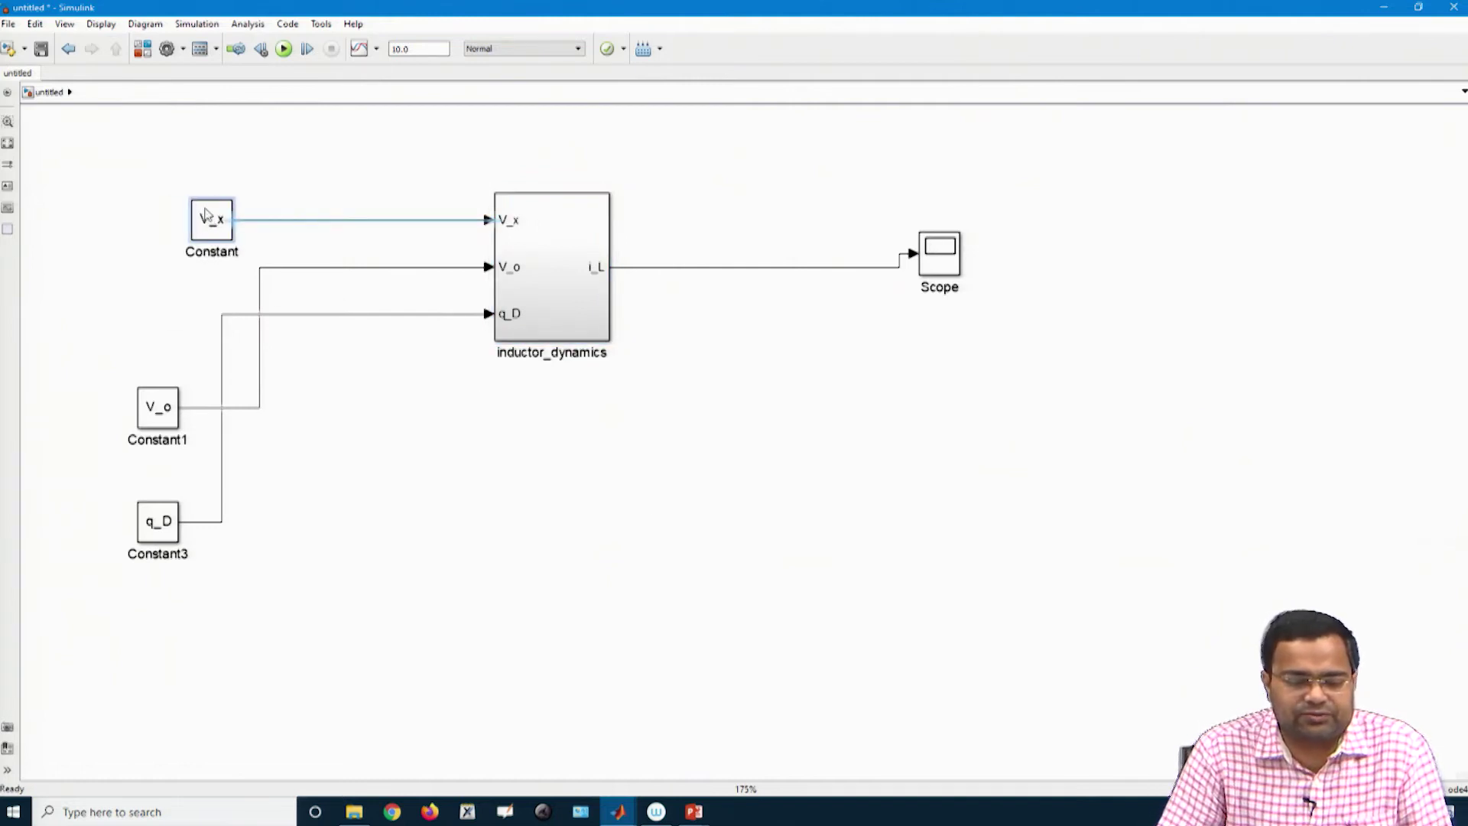
left_click_drag(156, 405, 359, 266)
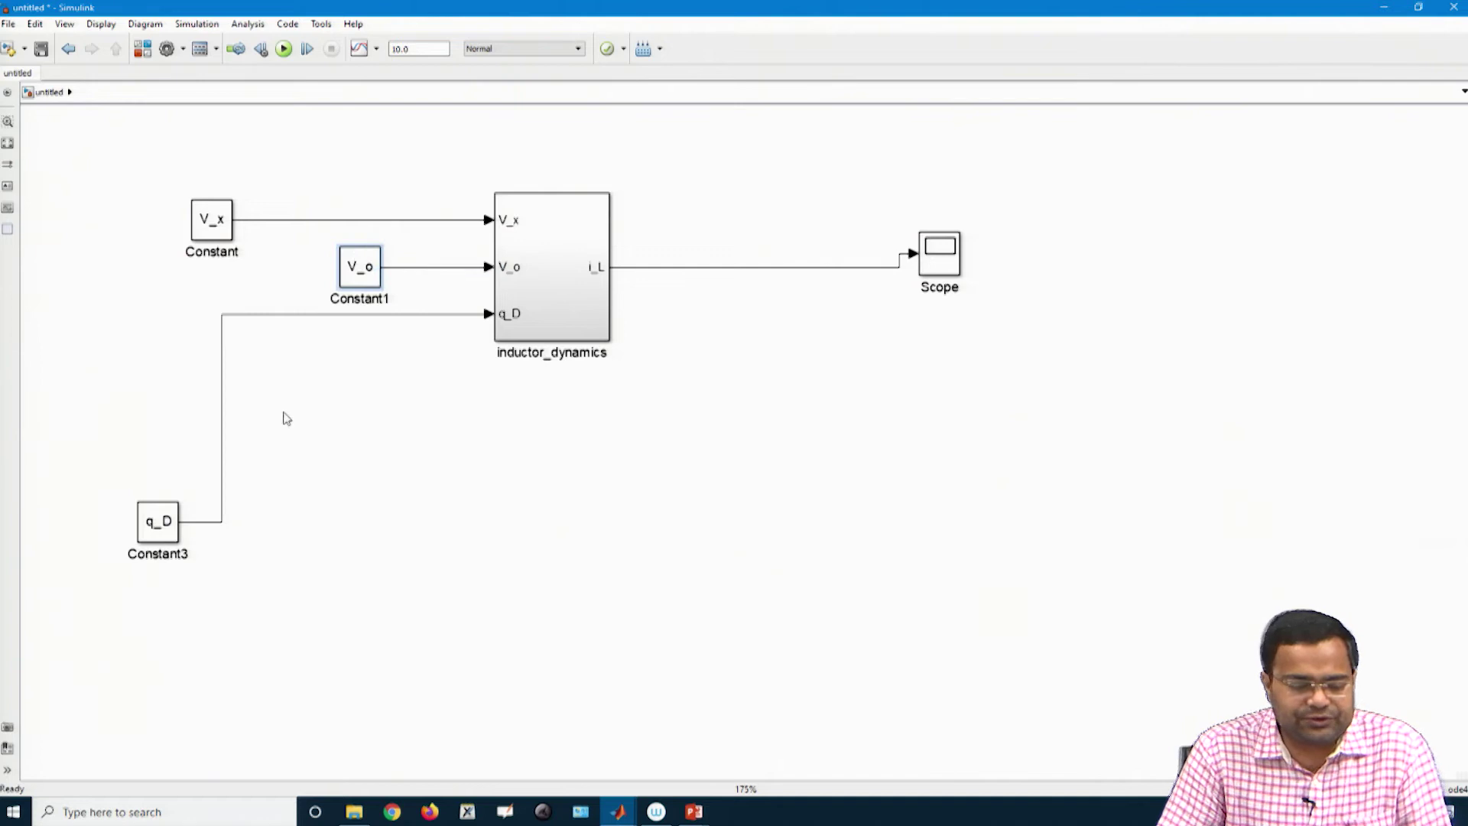
left_click_drag(153, 526, 343, 345)
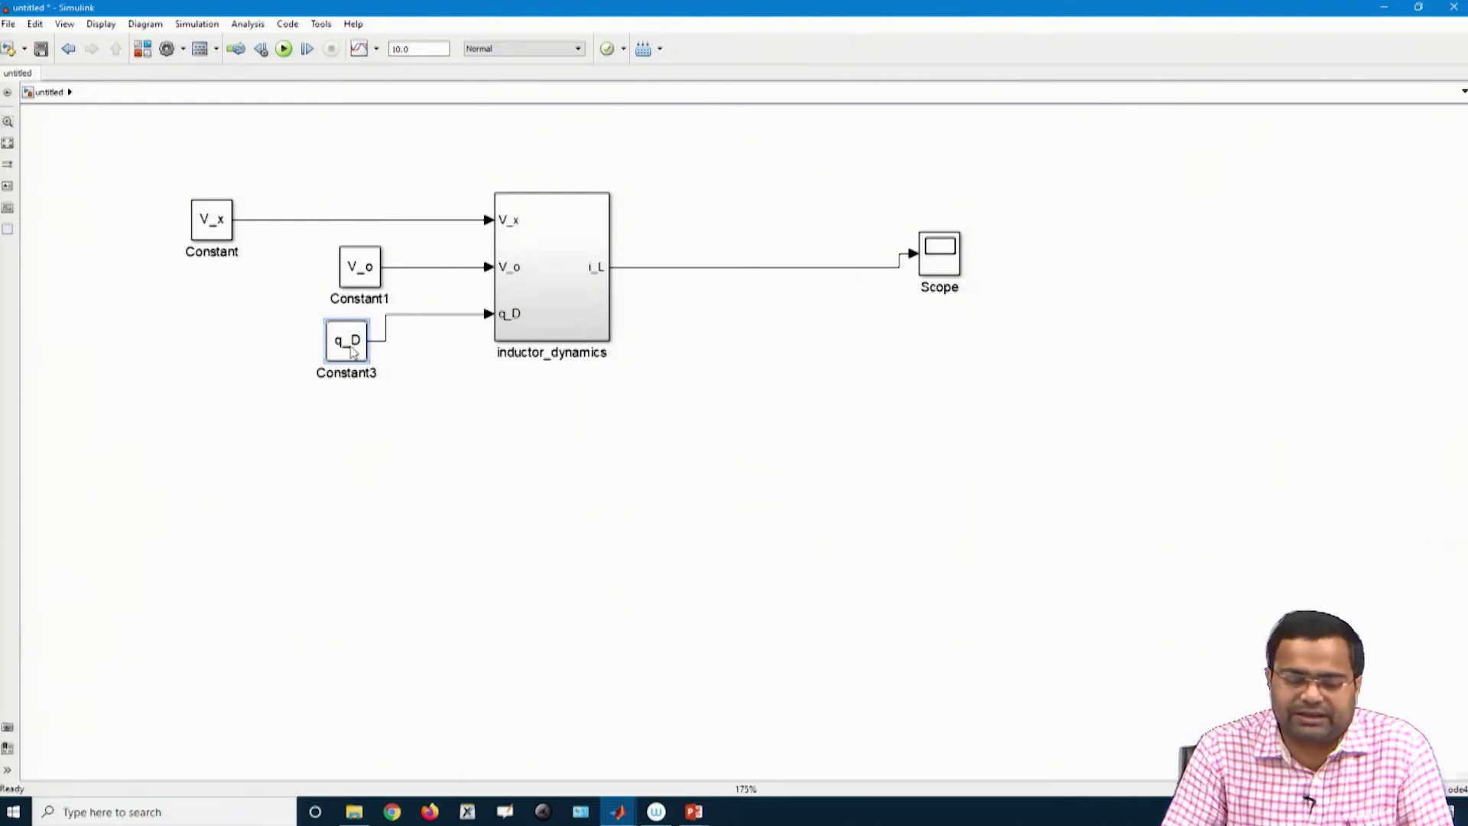
left_click(199, 225)
left_click_drag(199, 224, 233, 225)
Delete the V_o constant and all input wires of inductor_dynamics, and move the V_x and q_D constants out of the way
left_click_drag(393, 201, 436, 378)
key("Delete")
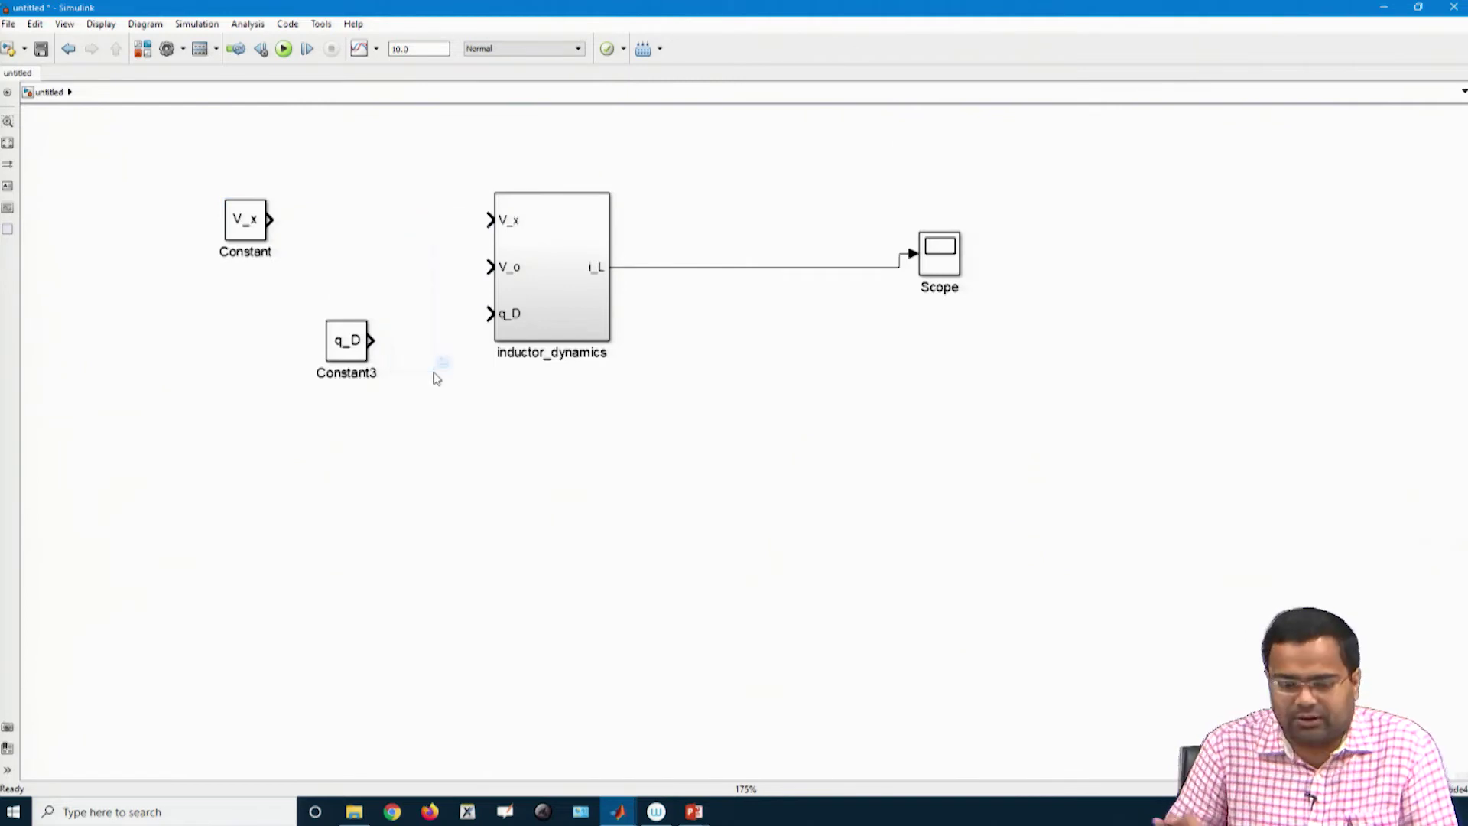
left_click_drag(141, 159, 435, 447)
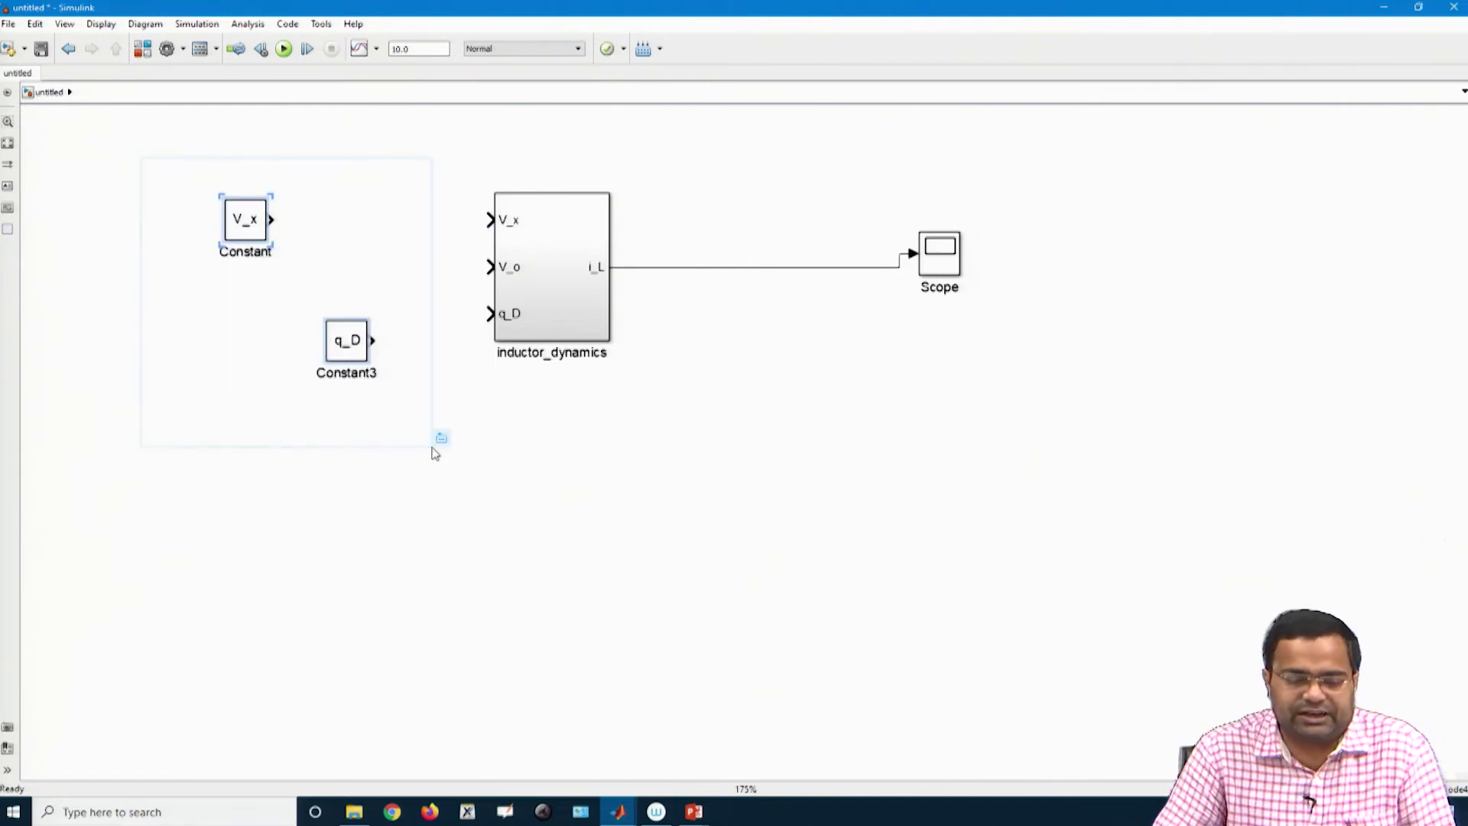
left_click_drag(229, 241, 636, 464)
Reposition the inductor_dynamics and Scope blocks and delete the wire between them
left_click_drag(532, 310, 356, 270)
left_click_drag(952, 262, 896, 228)
left_click(537, 235)
key("Delete")
left_click_drag(364, 234, 443, 232)
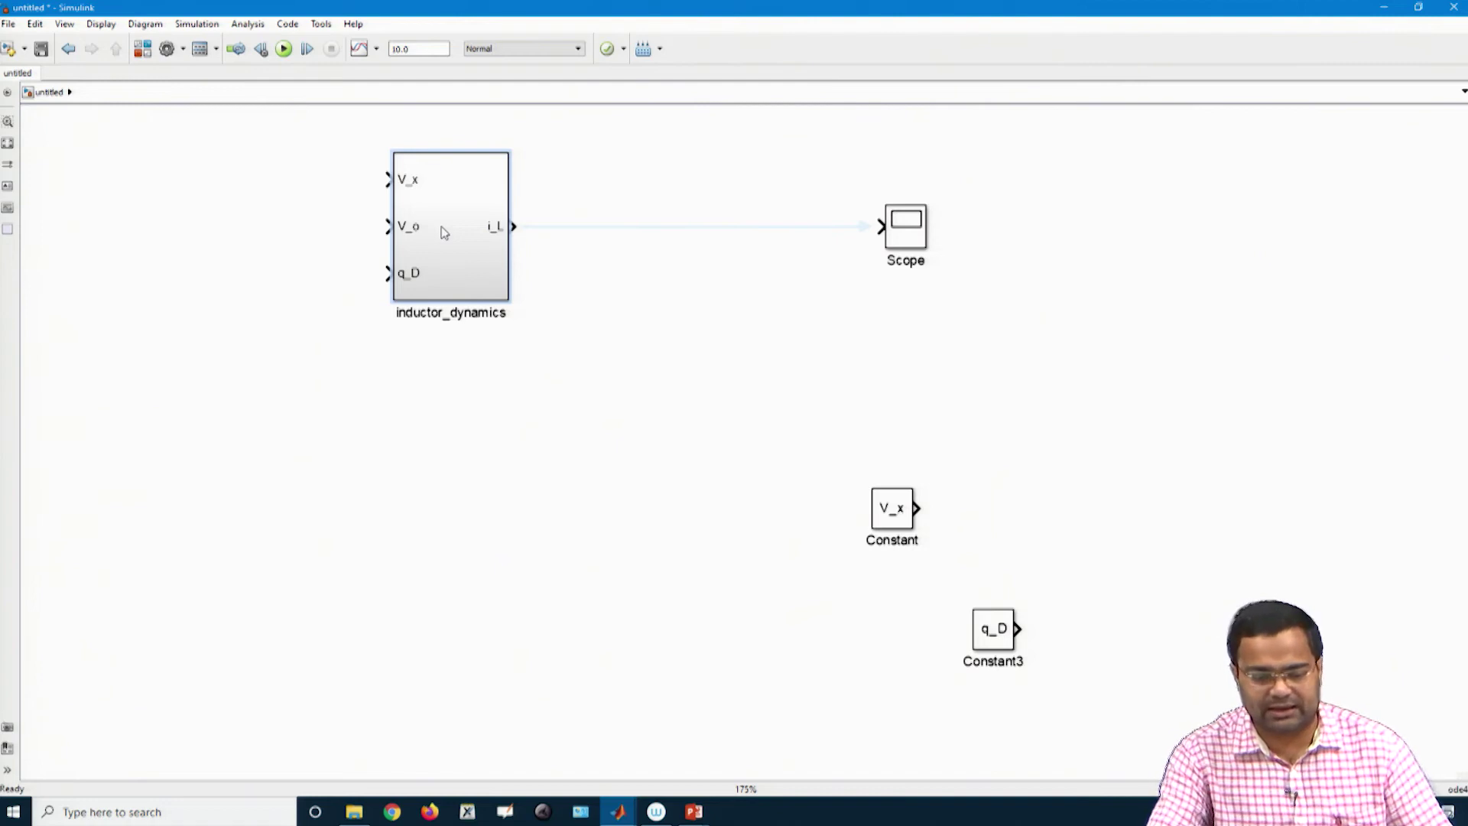
Copy the inductor_dynamics subsystem and paste the duplicate below the original
key("ctrl+c")
left_click(420, 429)
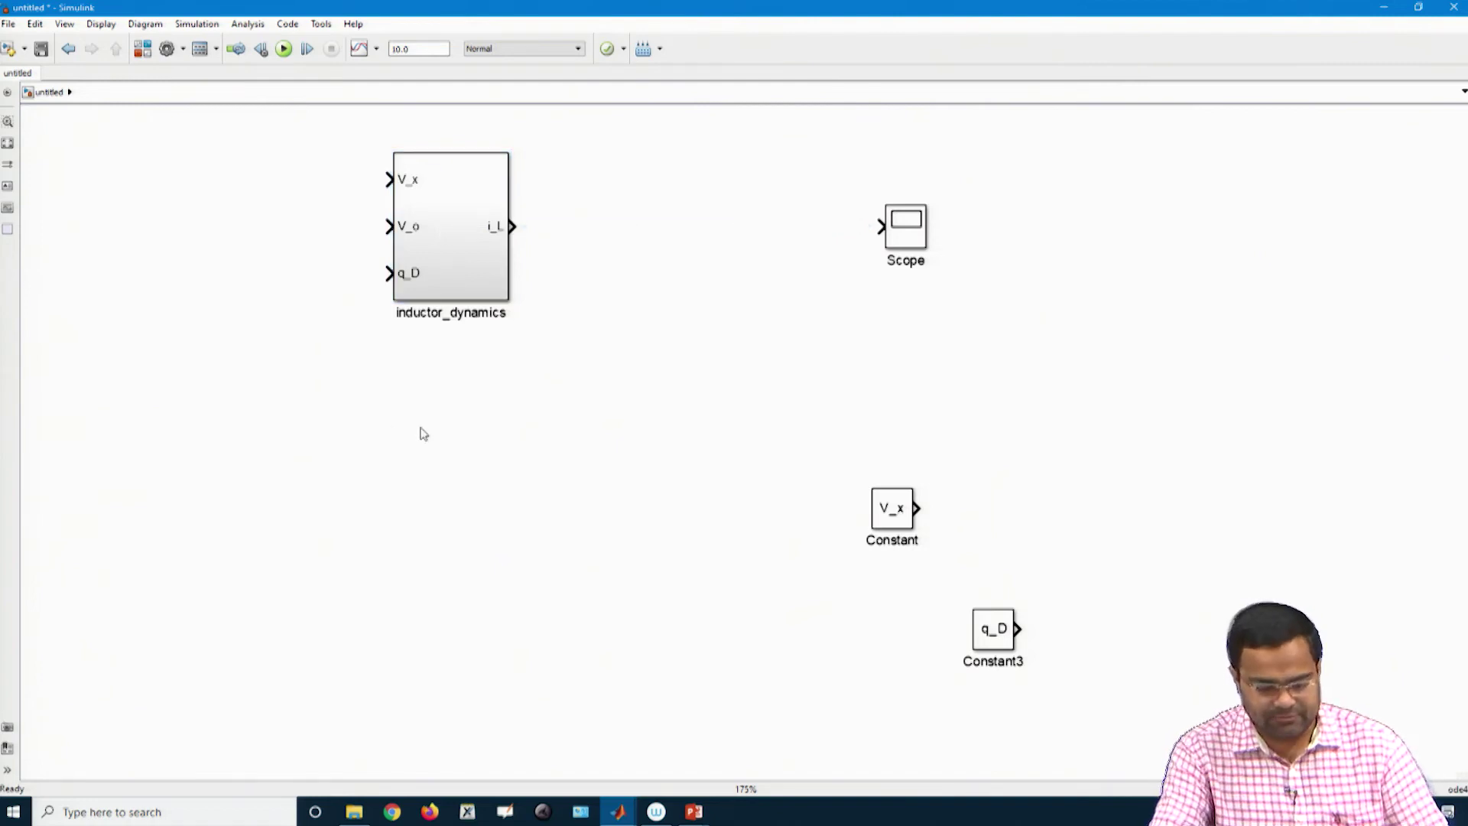
key("ctrl+v")
Rename the duplicated subsystem as capacitor_dynamics and open its contents
left_click(426, 590)
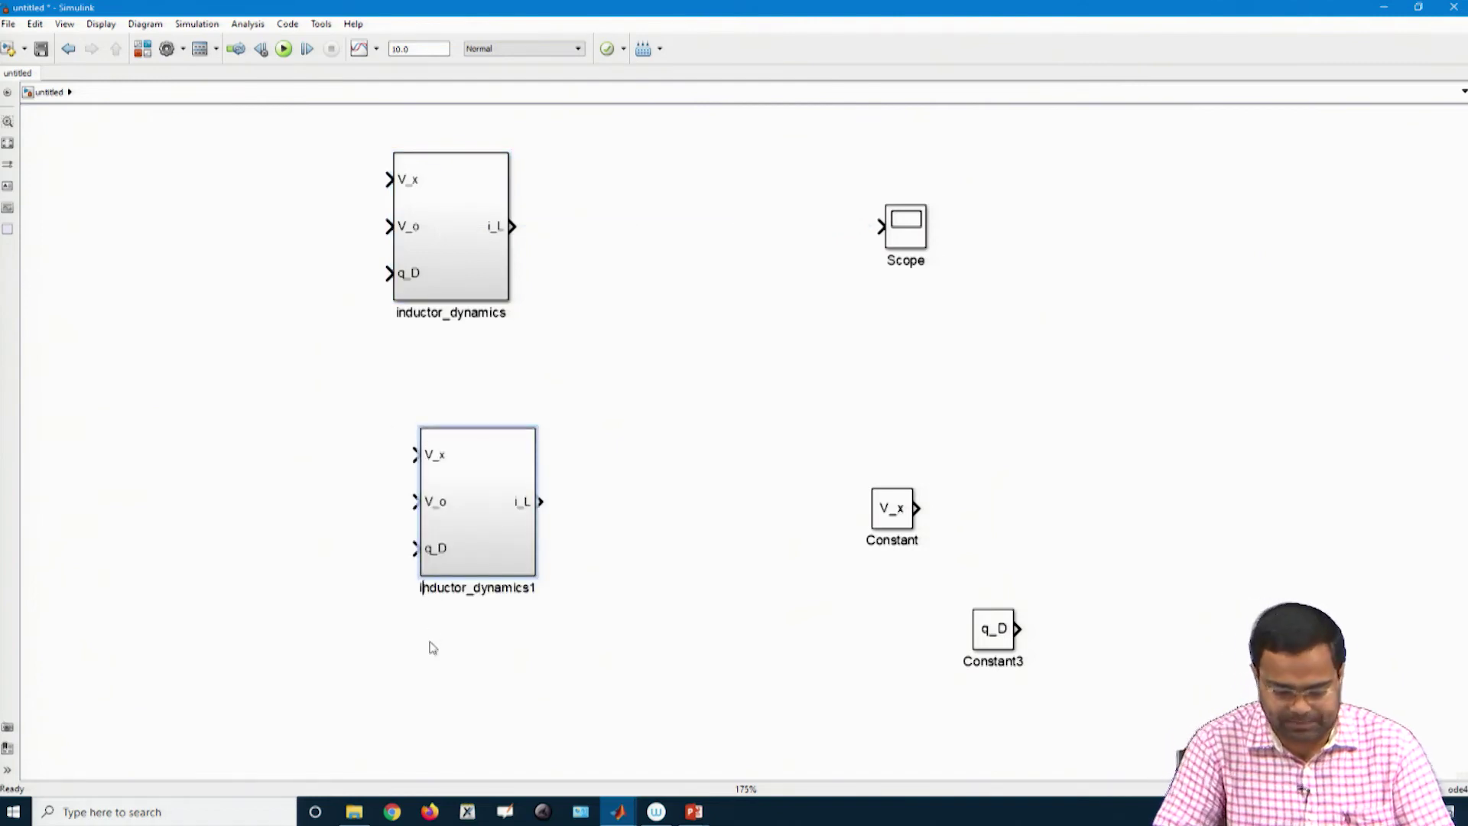
key("Delete")
key("Delete")
key("Delete")
key("Delete")
key("Delete")
key("Delete")
key("Delete")
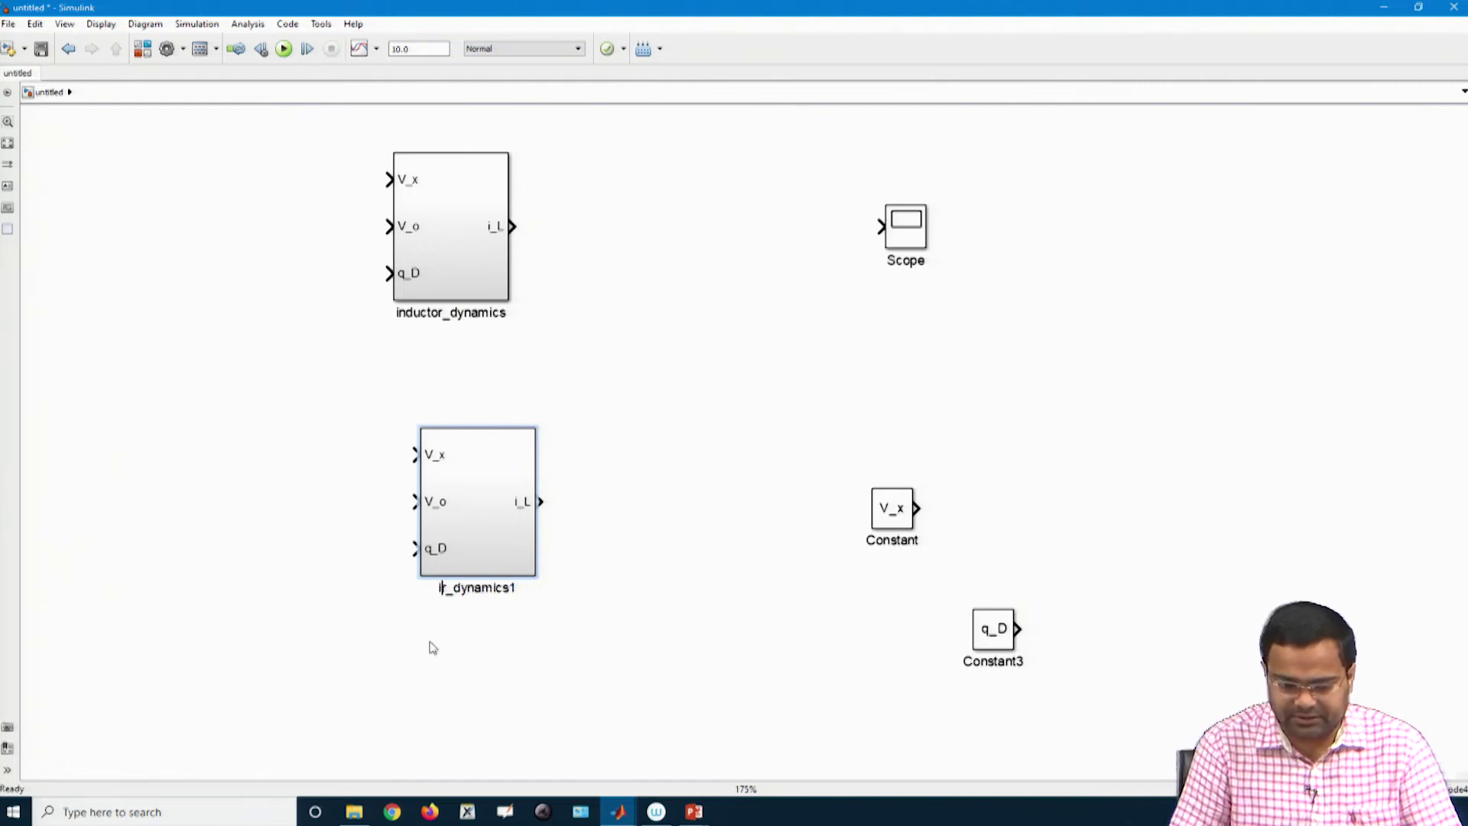
key("BackSpace")
type("capac")
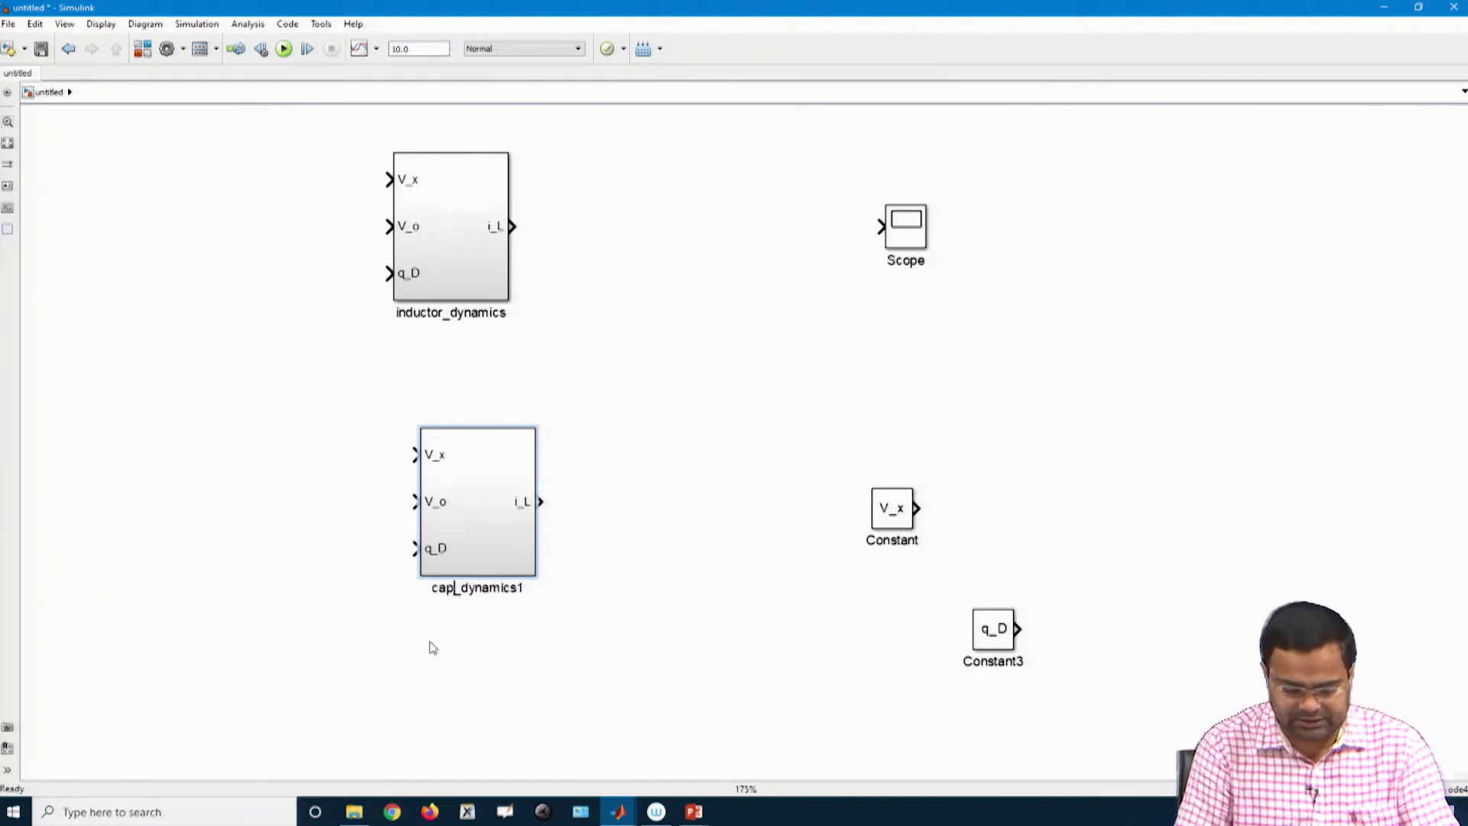
type("itor")
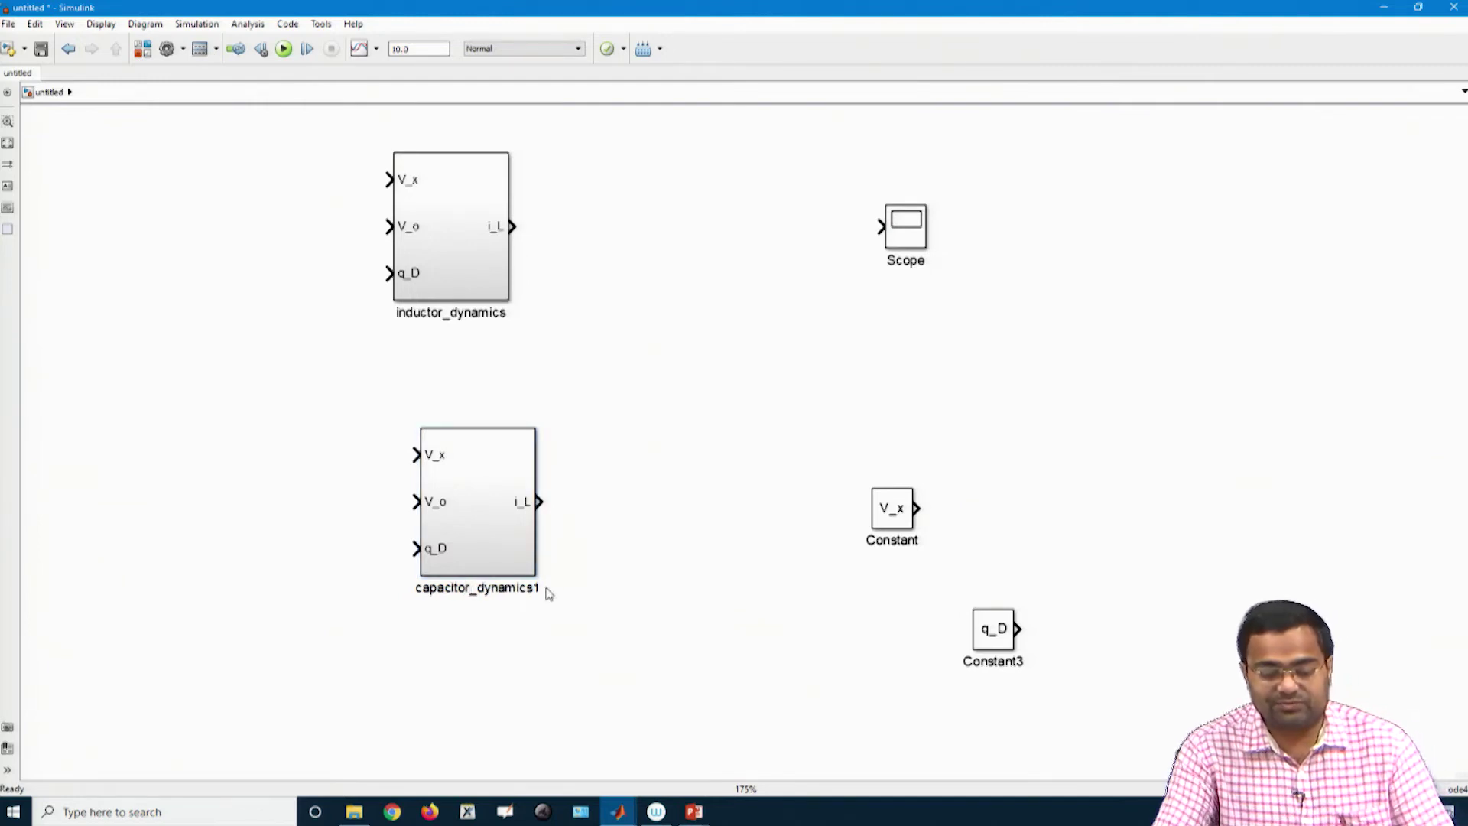
left_click(533, 592)
key("BackSpace")
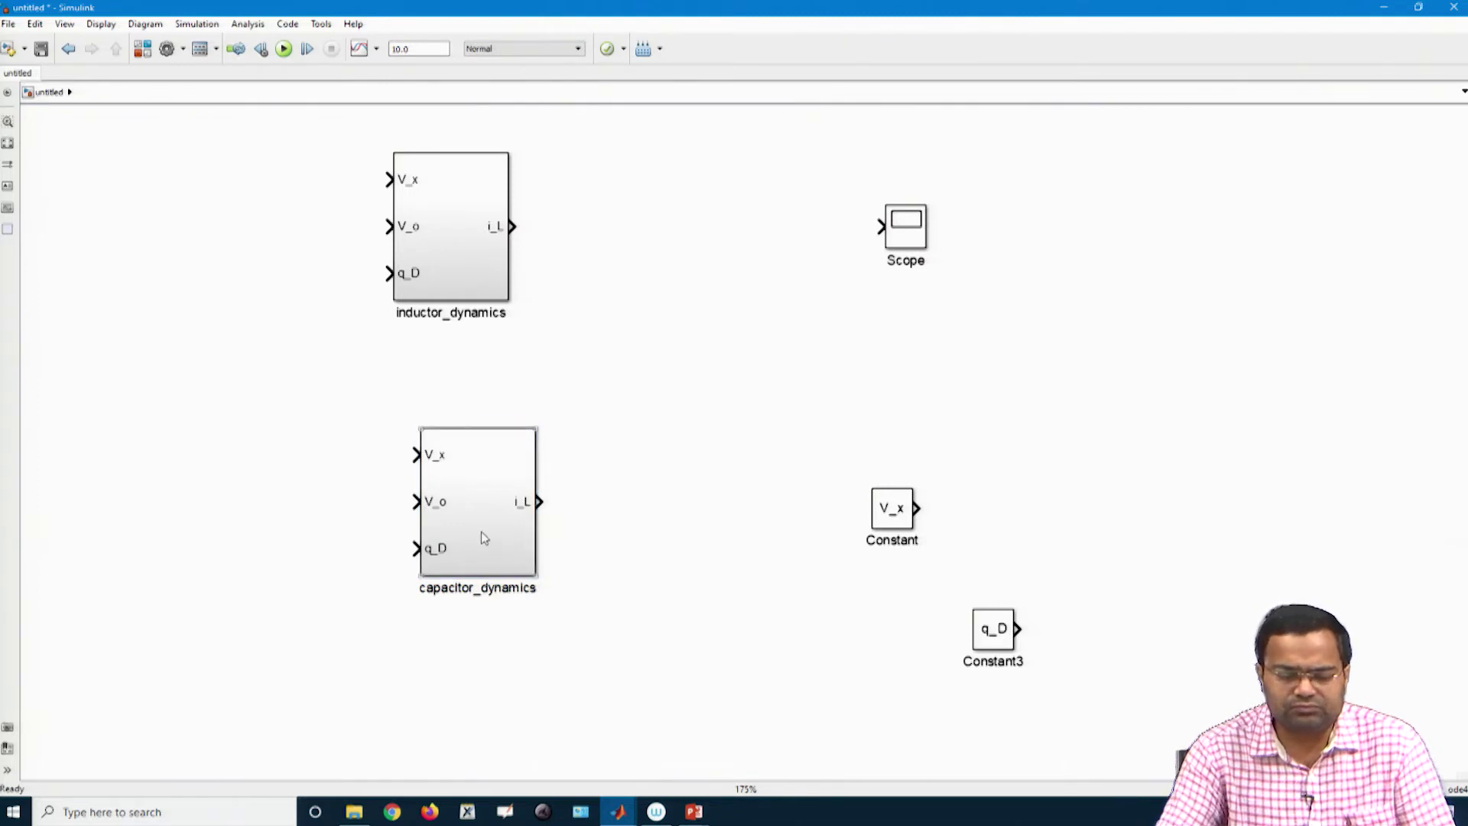
double_click(482, 534)
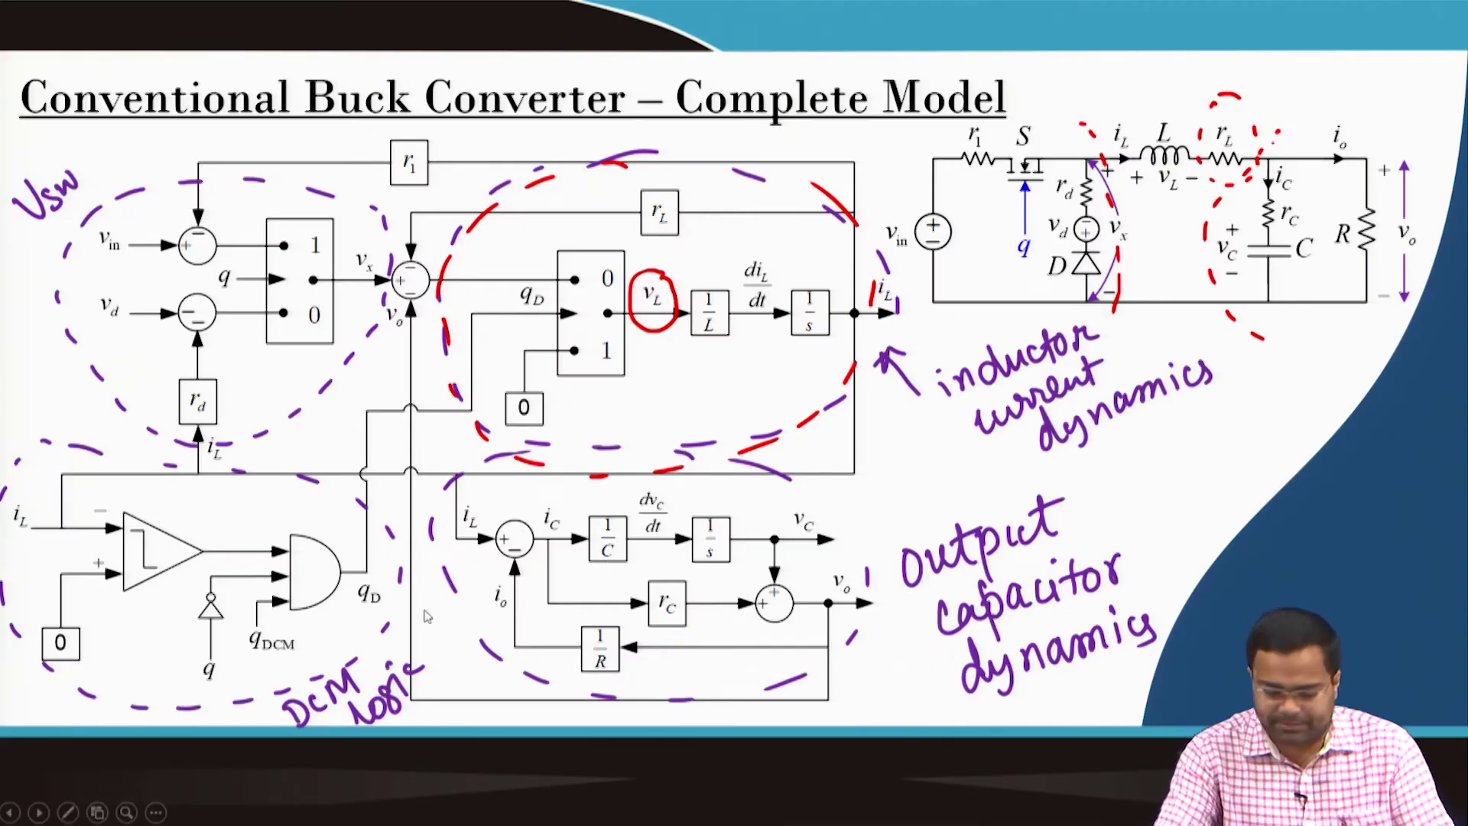
key("Left")
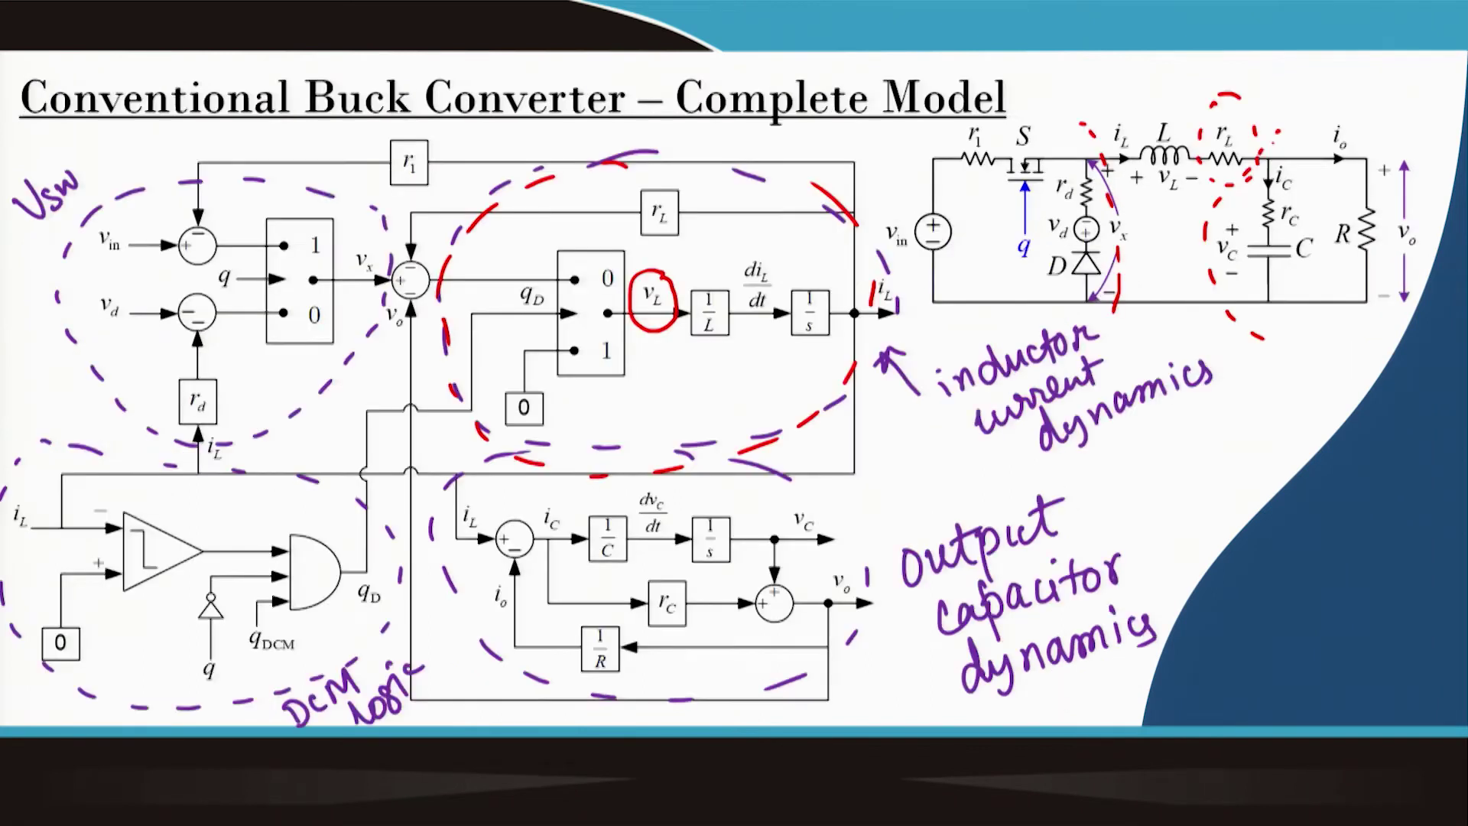
mouse_move(470, 437)
left_mouse_down()
mouse_move(439, 599)
mouse_move(598, 706)
mouse_move(772, 691)
mouse_move(872, 546)
mouse_move(719, 435)
mouse_move(465, 444)
left_mouse_up()
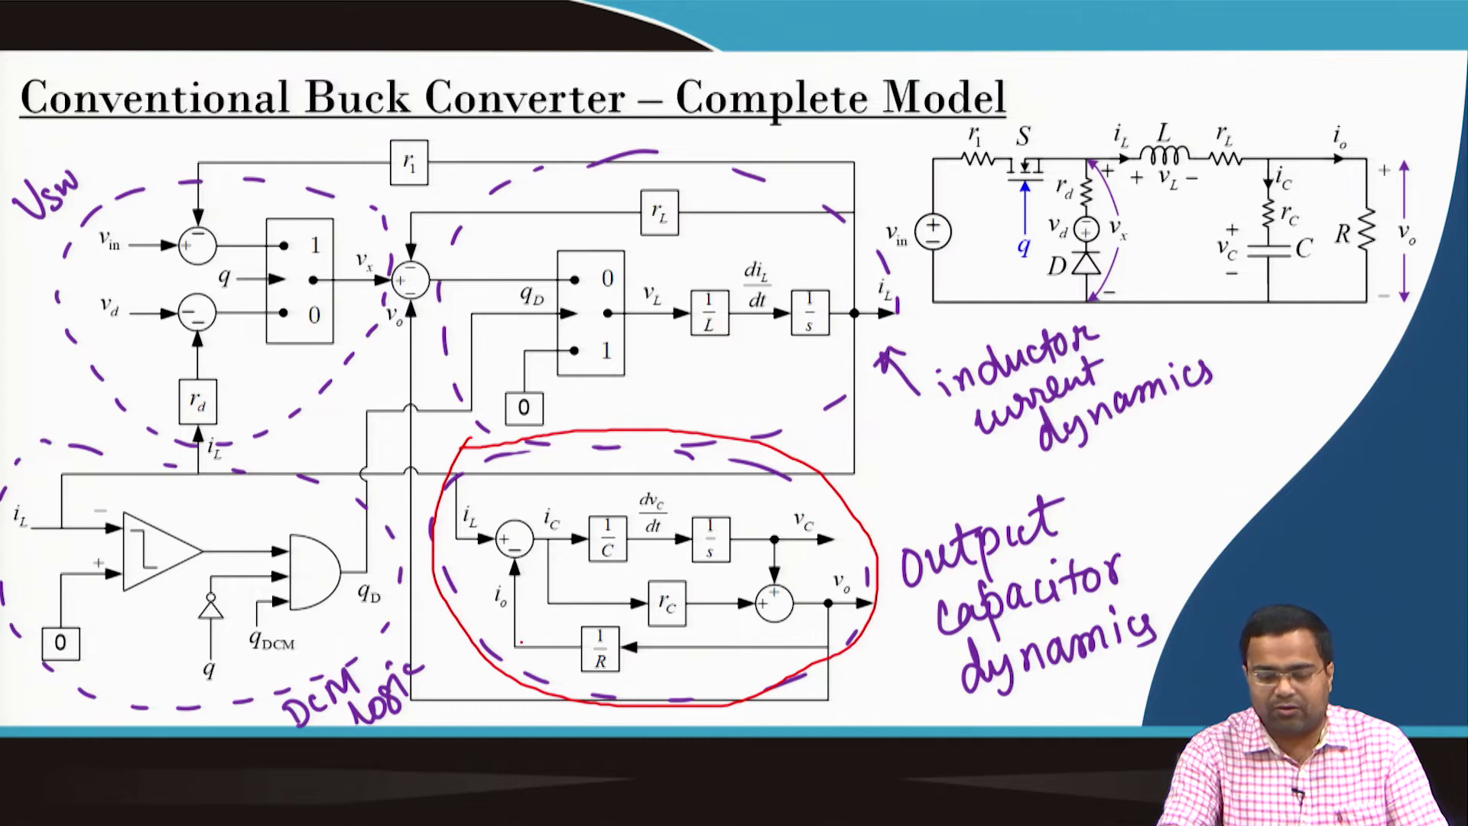
mouse_move(488, 583)
left_mouse_down()
mouse_move(529, 617)
mouse_move(511, 575)
left_mouse_up()
mouse_move(476, 497)
left_mouse_down()
mouse_move(457, 499)
mouse_move(457, 549)
mouse_move(490, 520)
mouse_move(471, 494)
left_mouse_up()
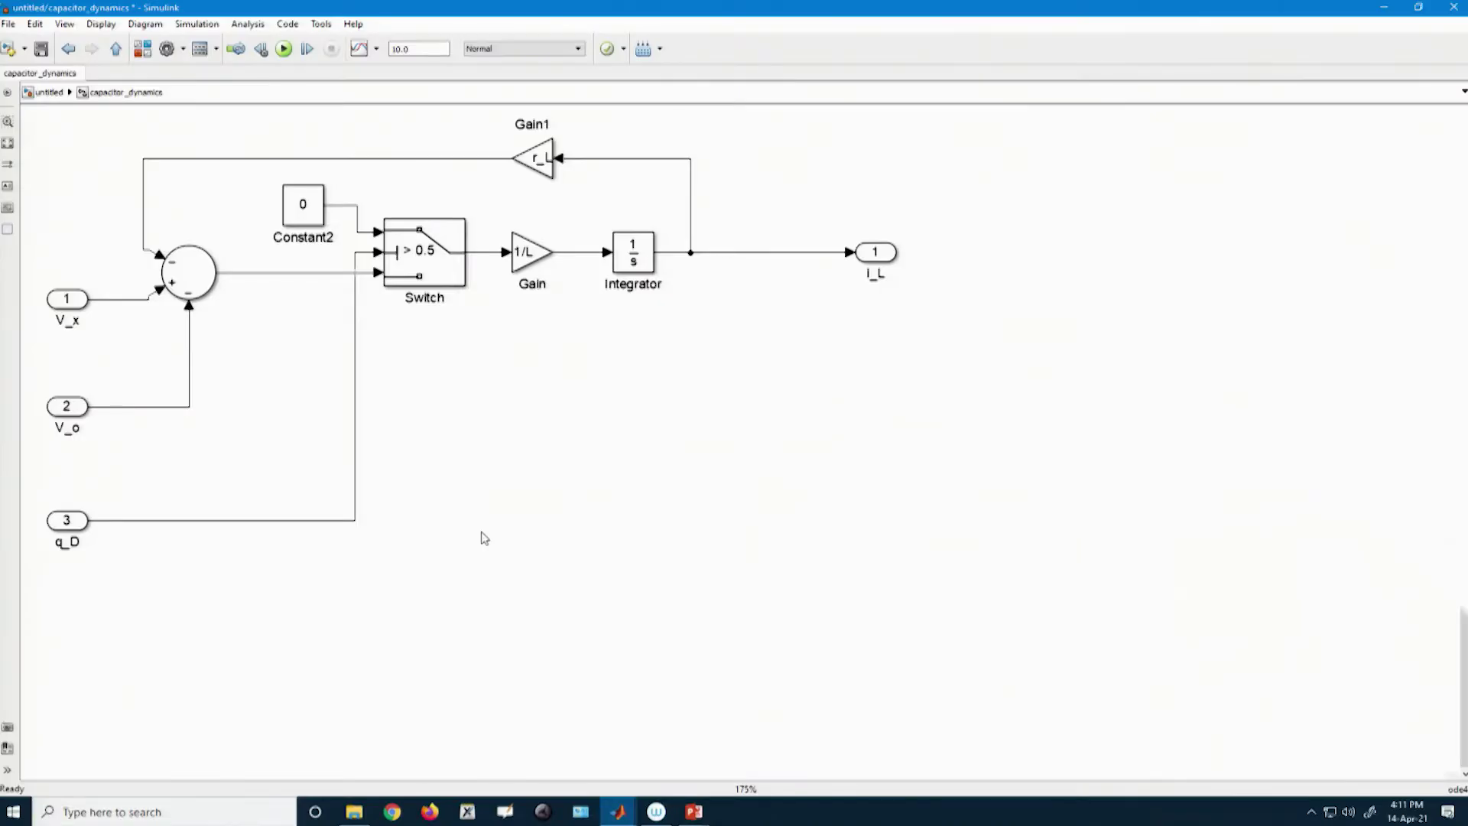
Set the initial condition of the Integrator in capacitor_dynamics to v_C_0
double_click(636, 260)
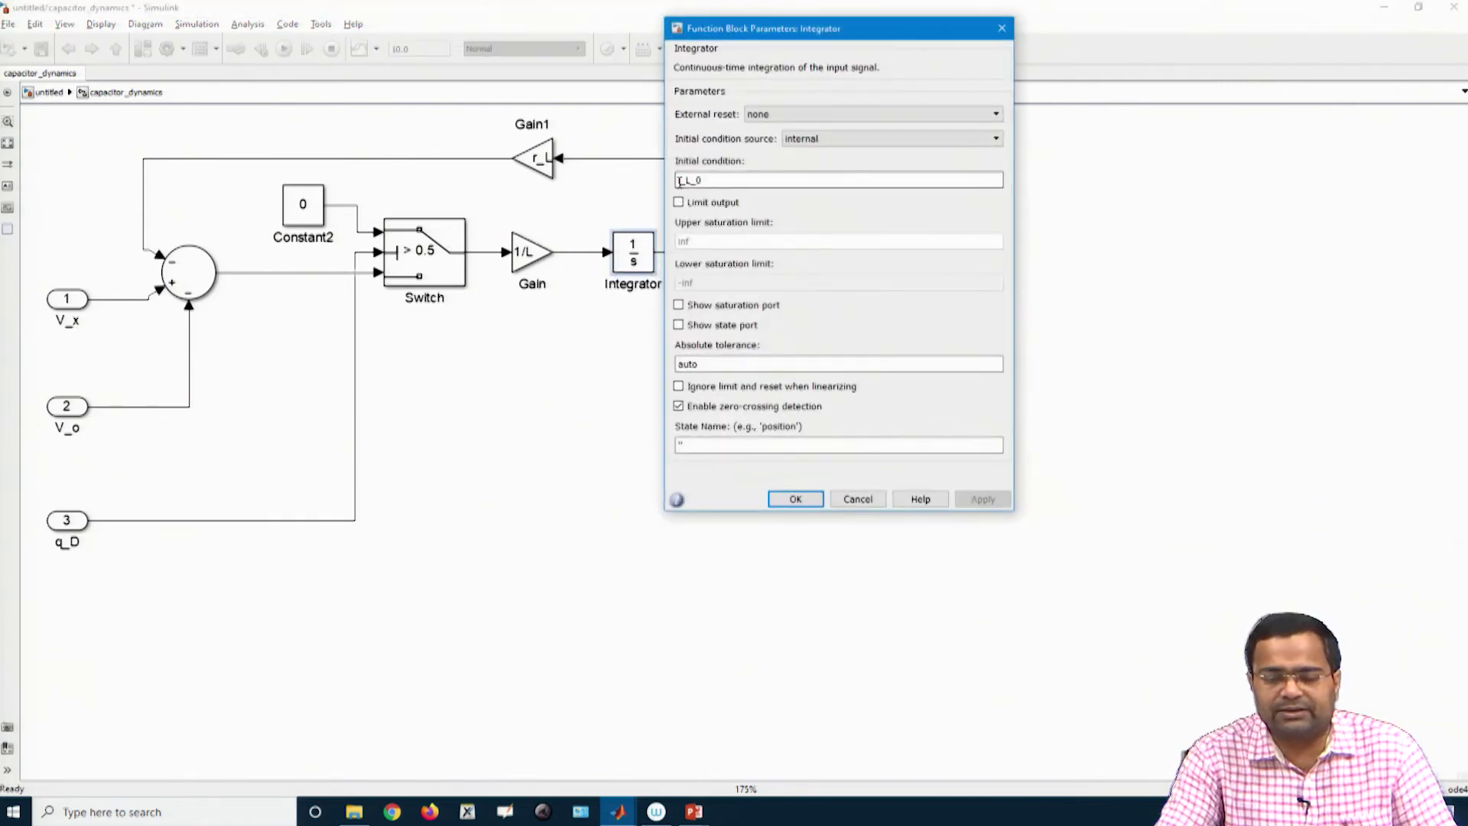
key("Right")
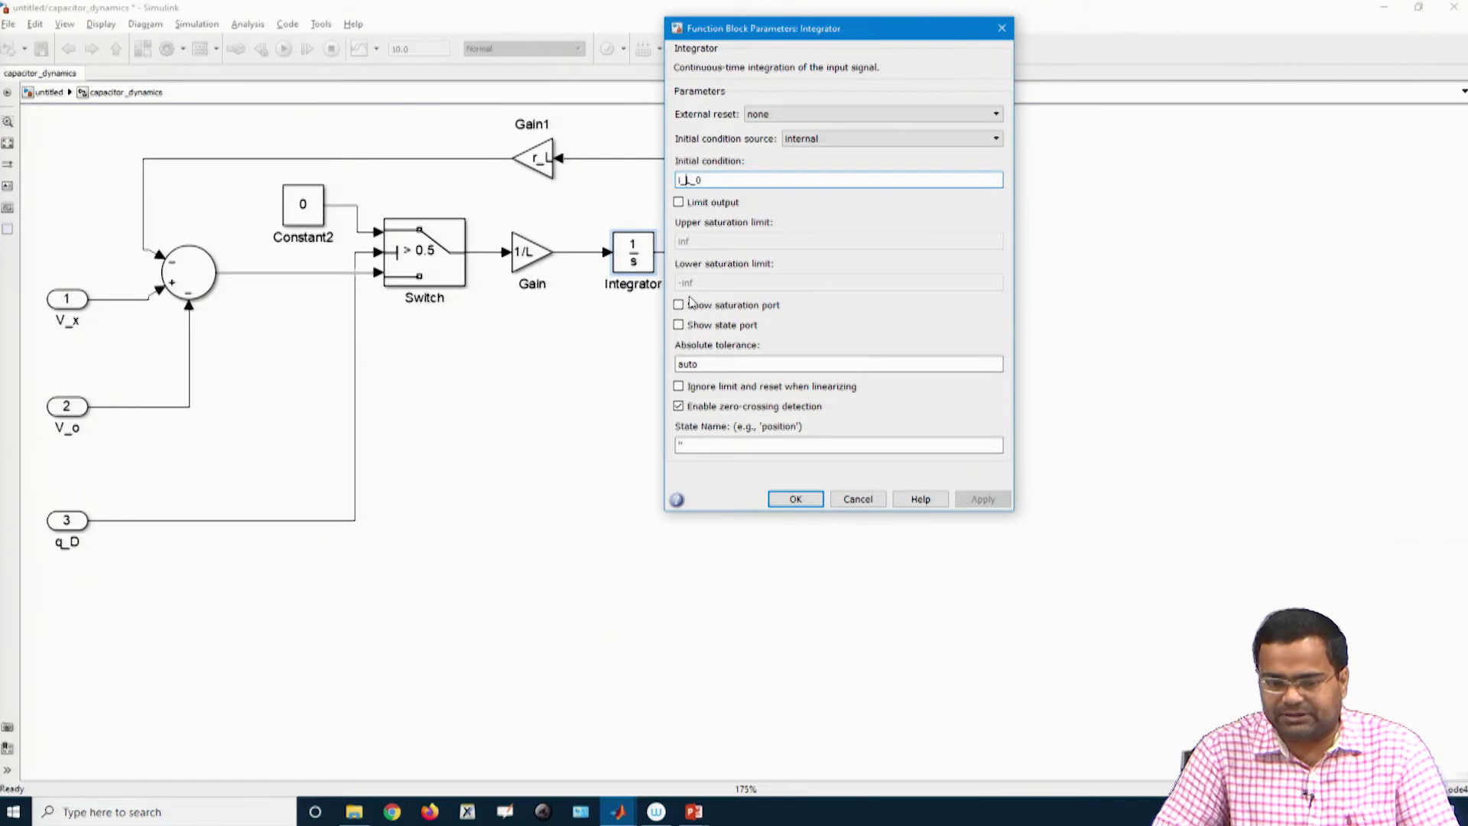
key("Delete")
type("v")
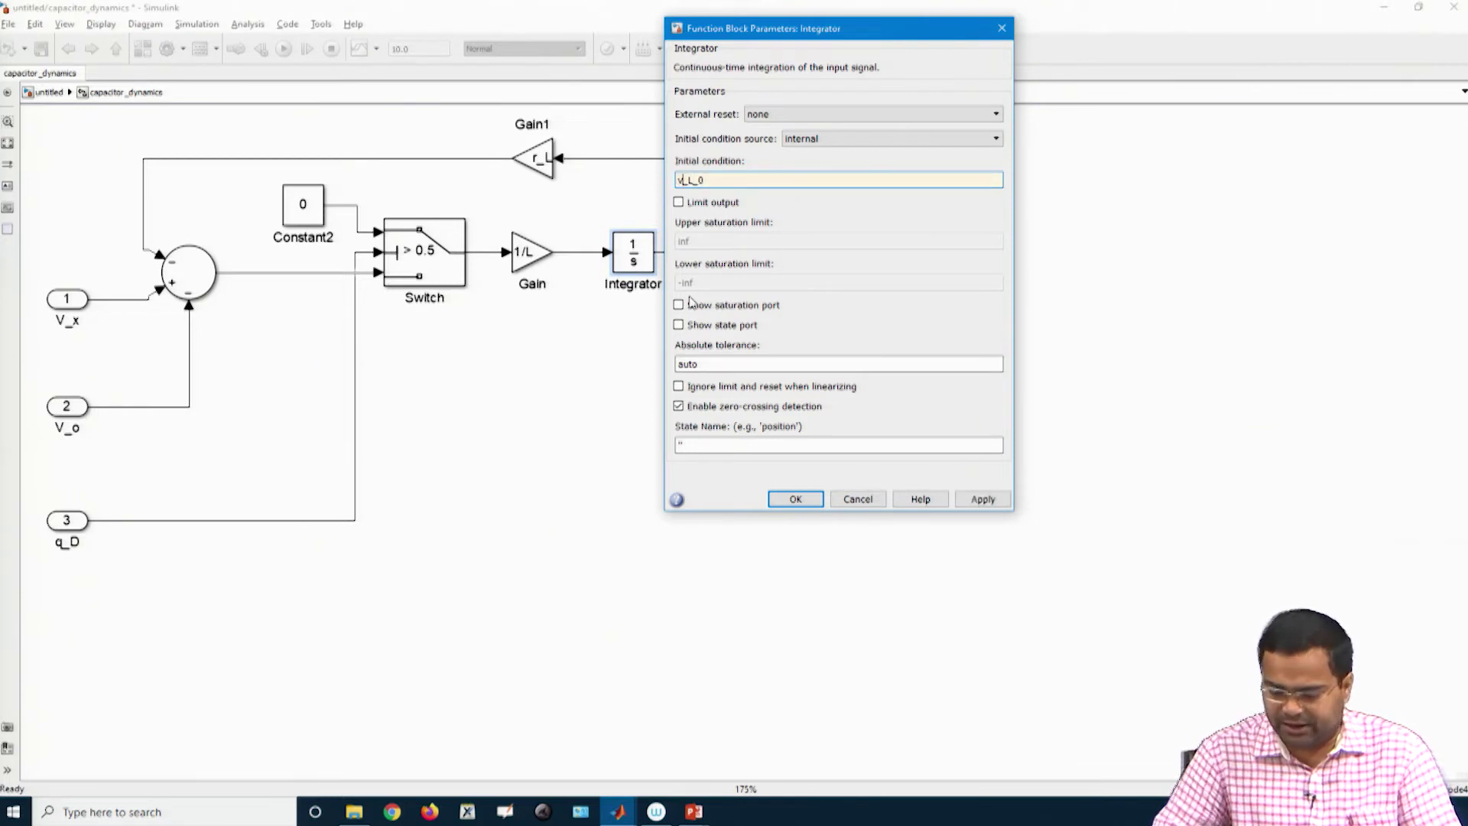
key("Right")
key("Delete")
type("C")
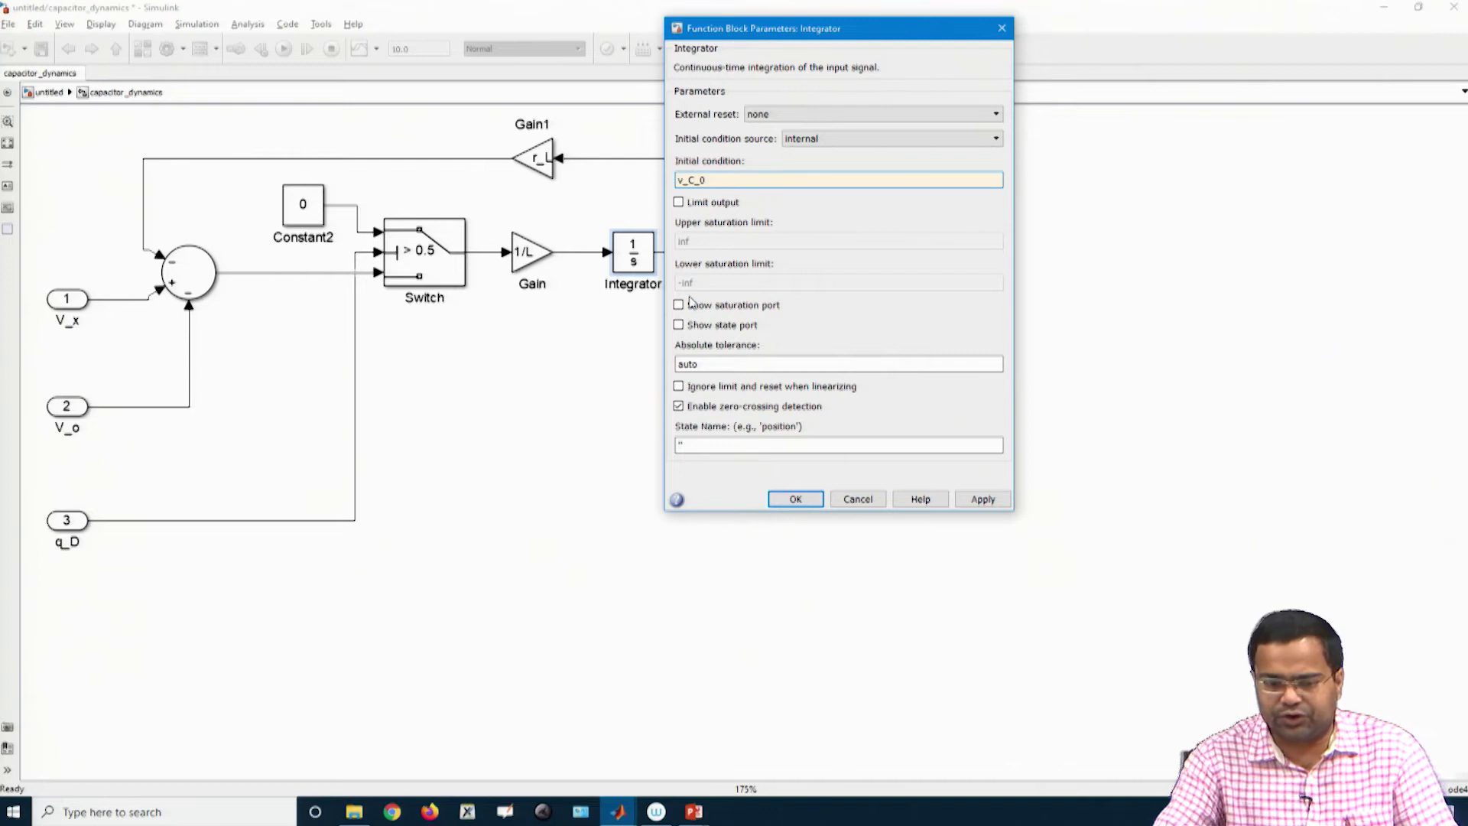
left_click(795, 499)
Set the gain of the block feeding the Integrator to 1/C
left_click(530, 262)
double_click(530, 262)
left_click(628, 248)
key("BackSpace")
type("C")
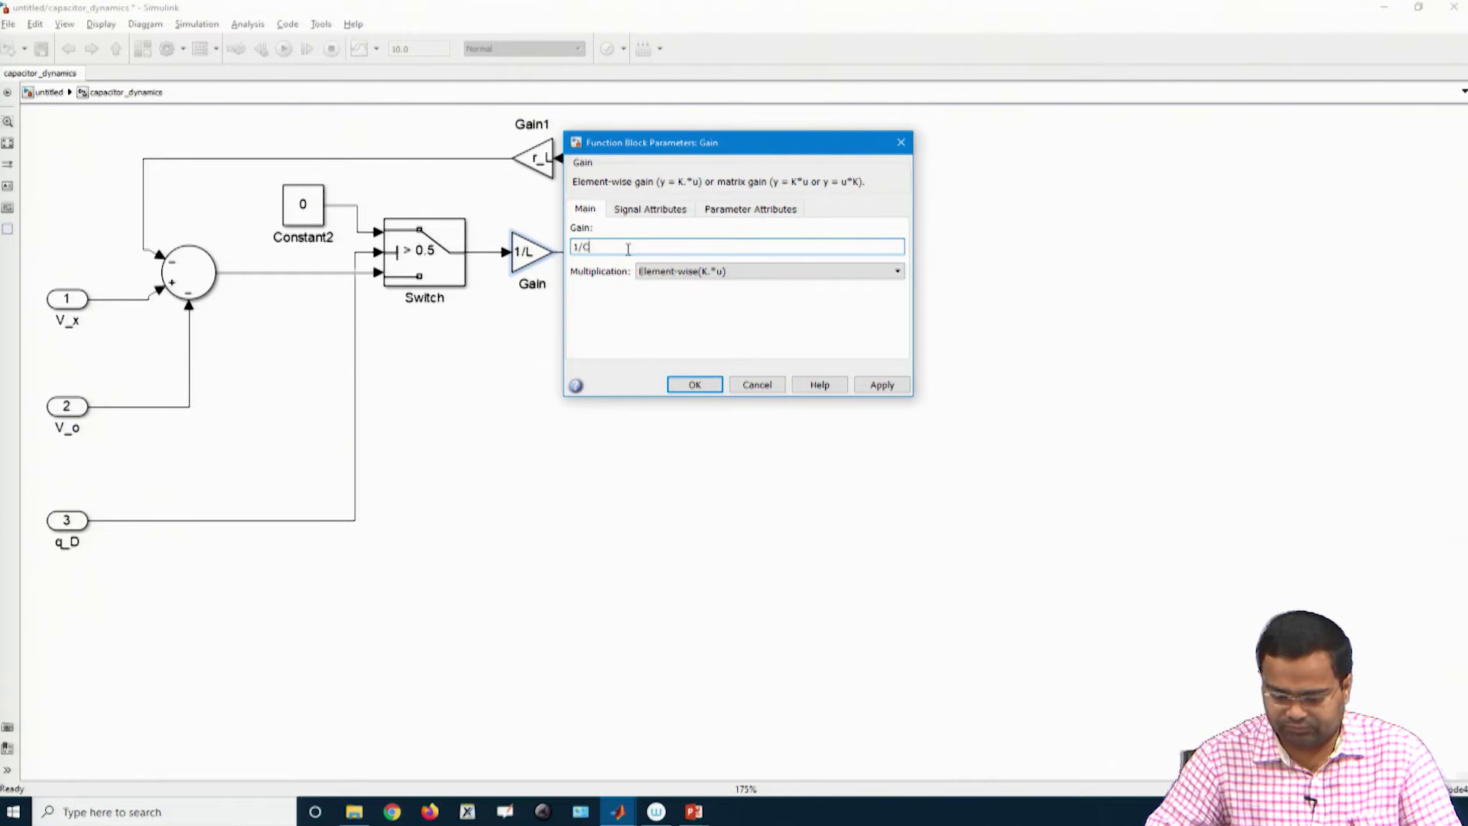
key("Return")
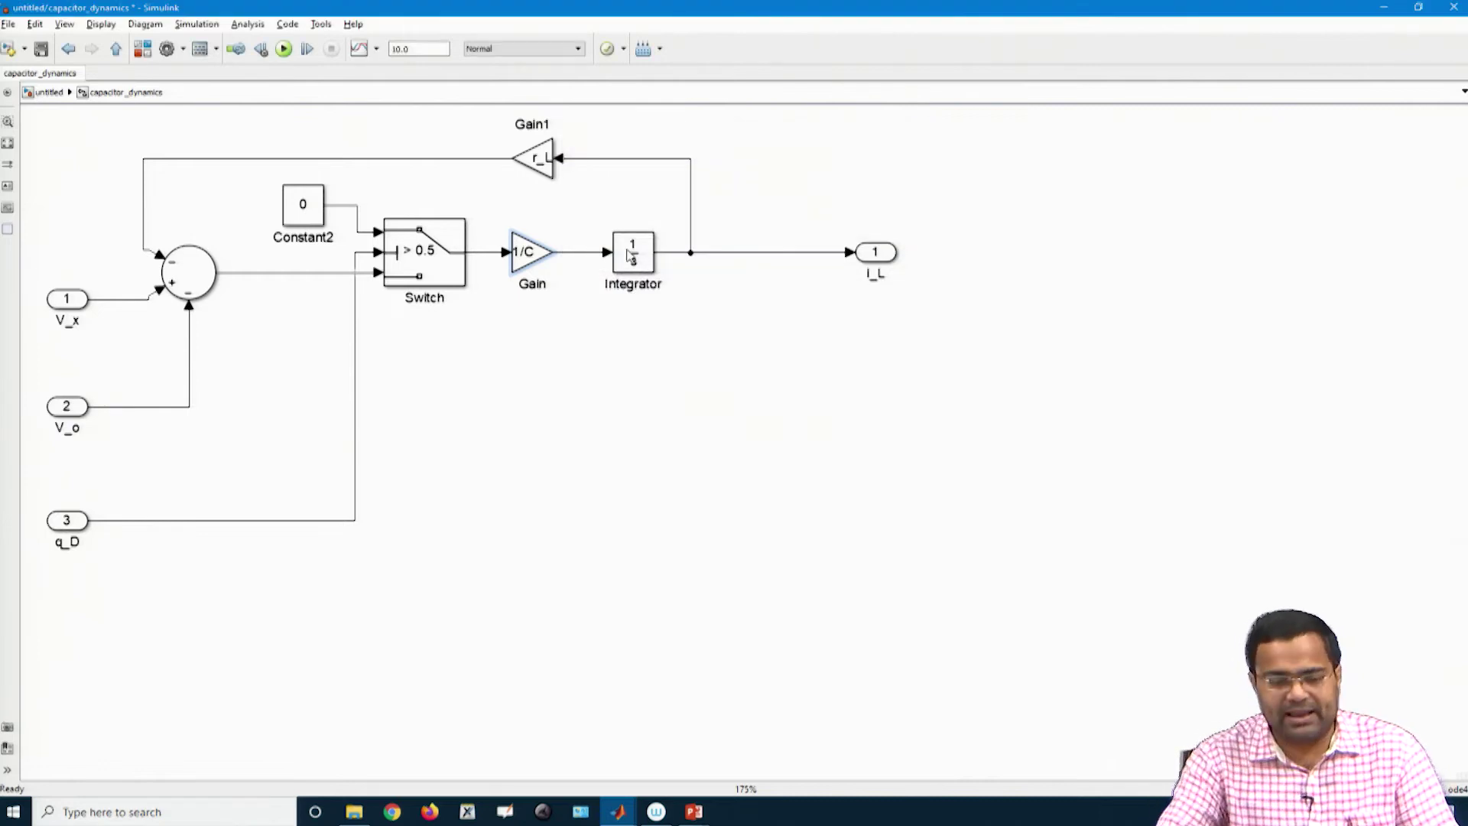
Delete the Switch, the zero constant and the signal lines that fed the Switch inputs
left_click(419, 255)
key("Delete")
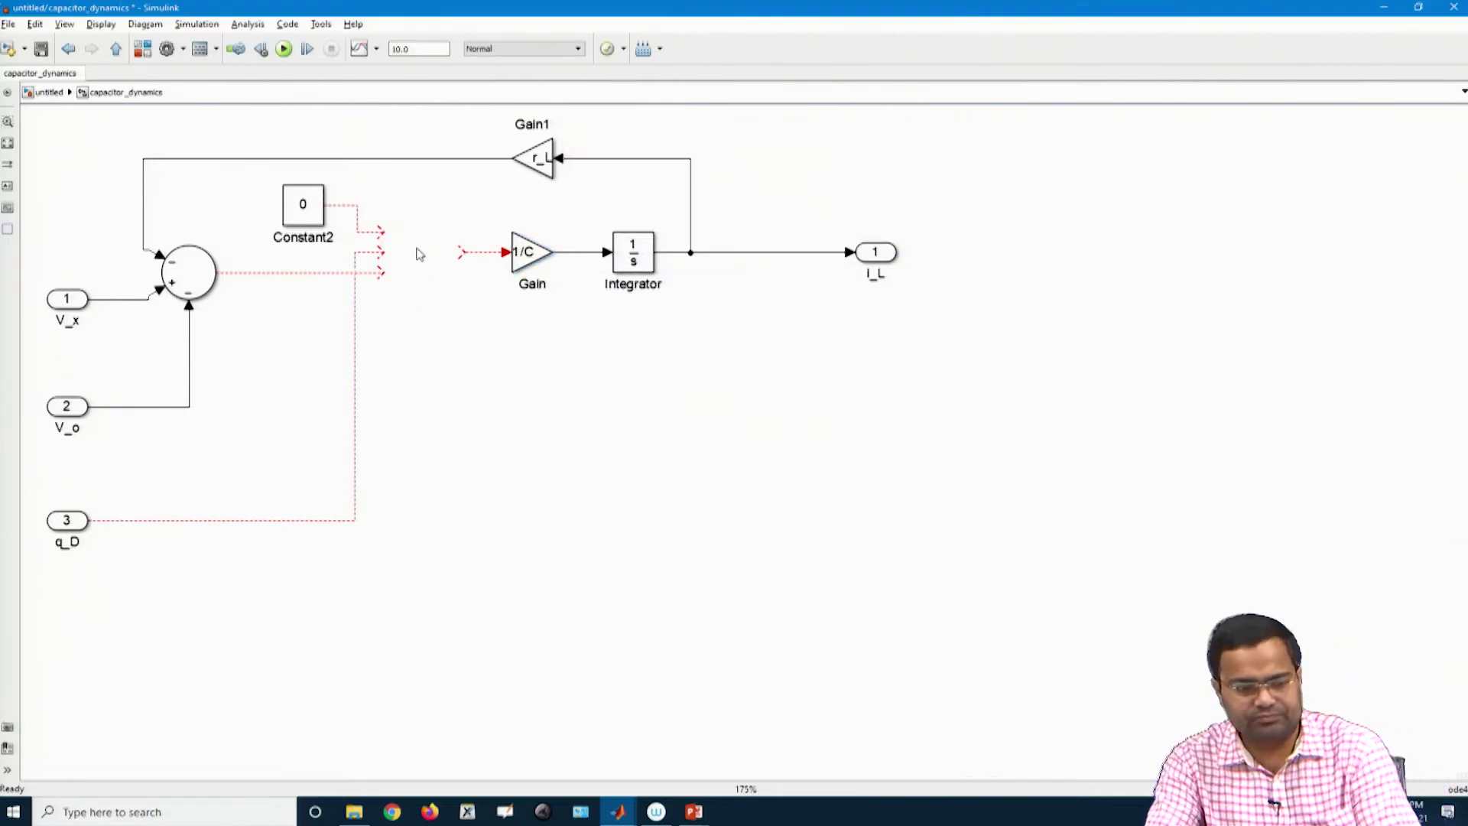
left_click_drag(263, 174, 429, 340)
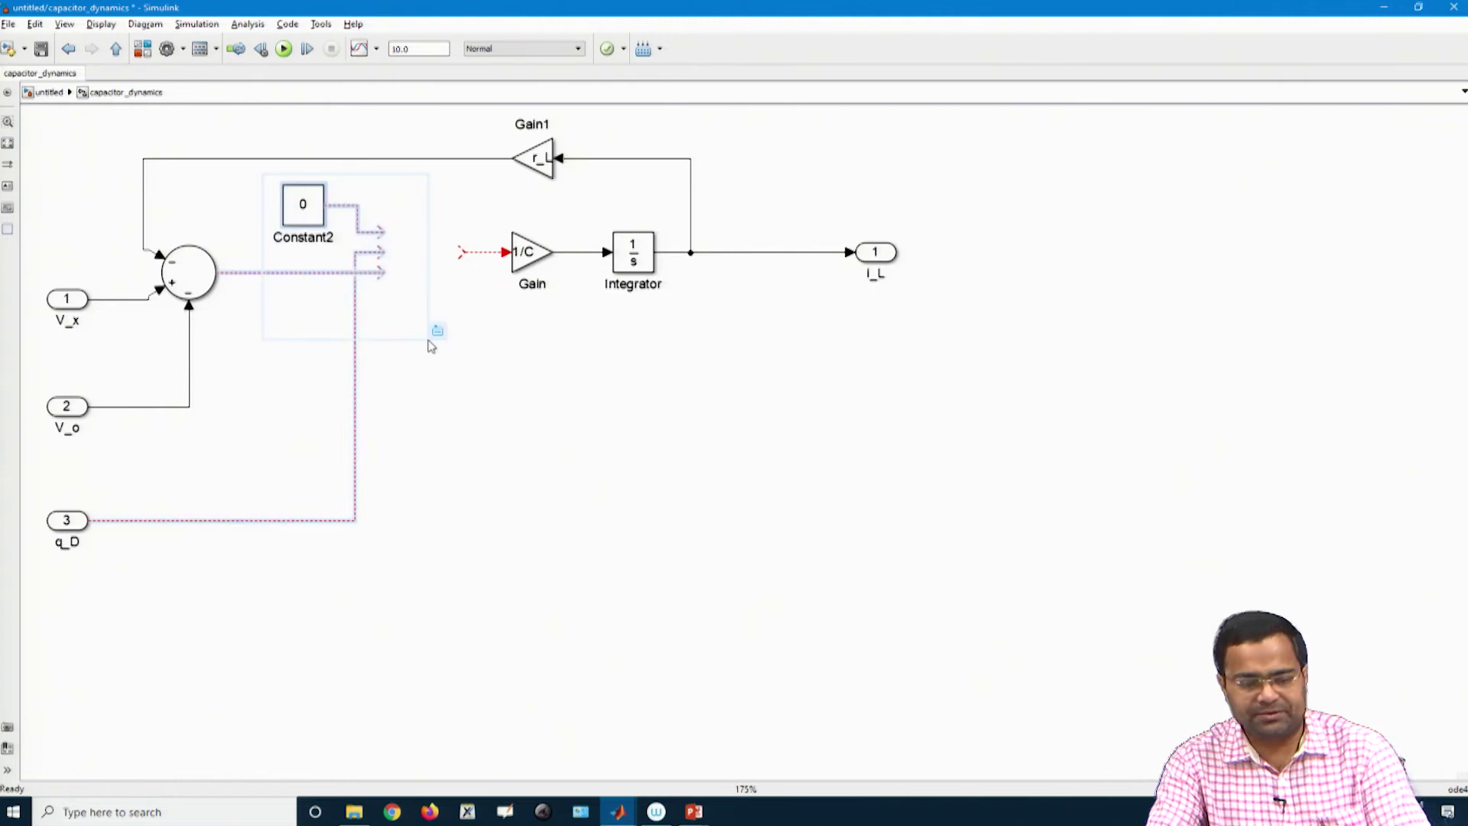
key("Delete")
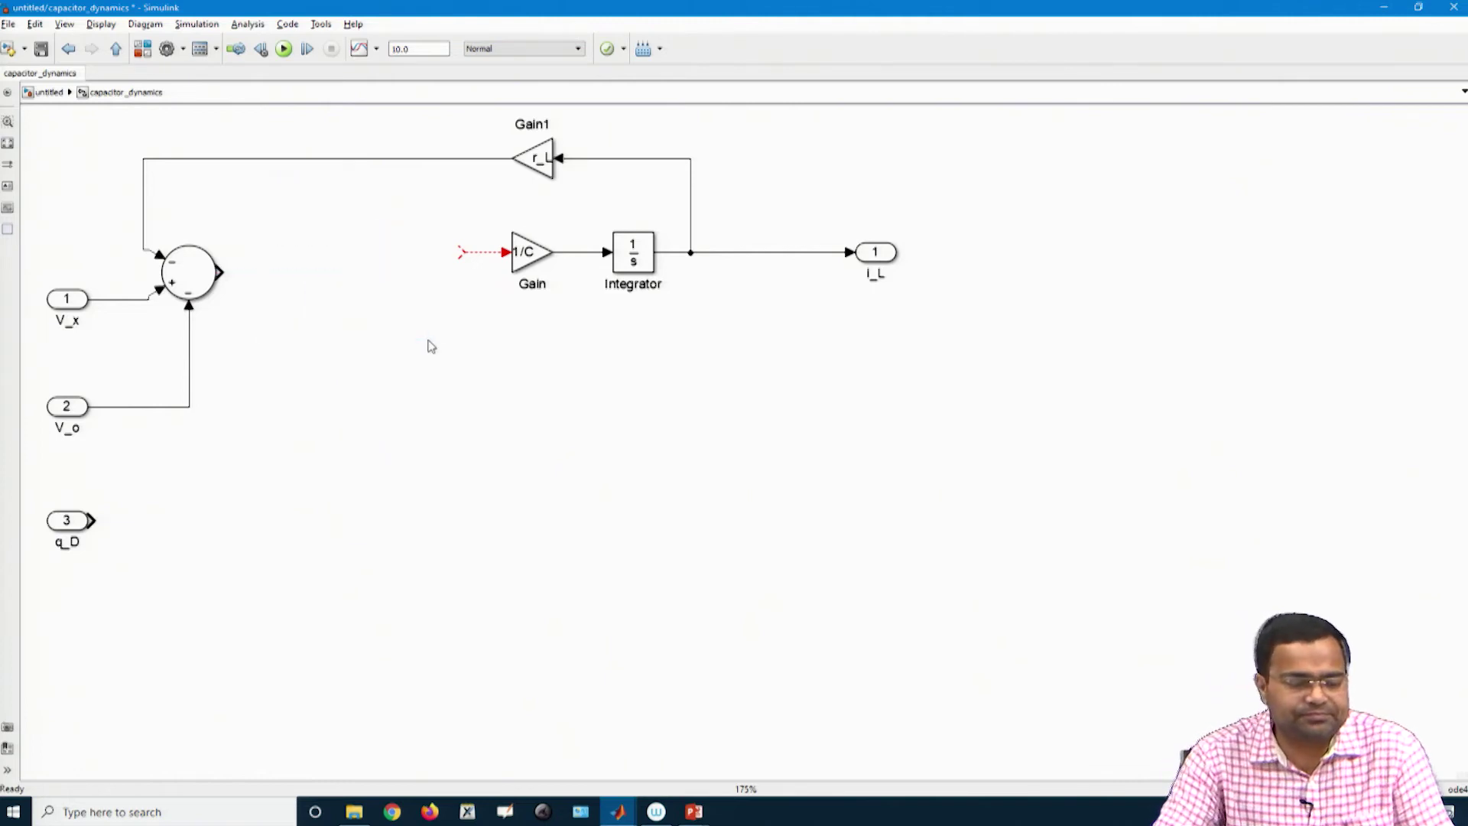
Move the Sum block in line with the 1/C gain and delete the feedback wire from the r_L gain to it
left_click(212, 299)
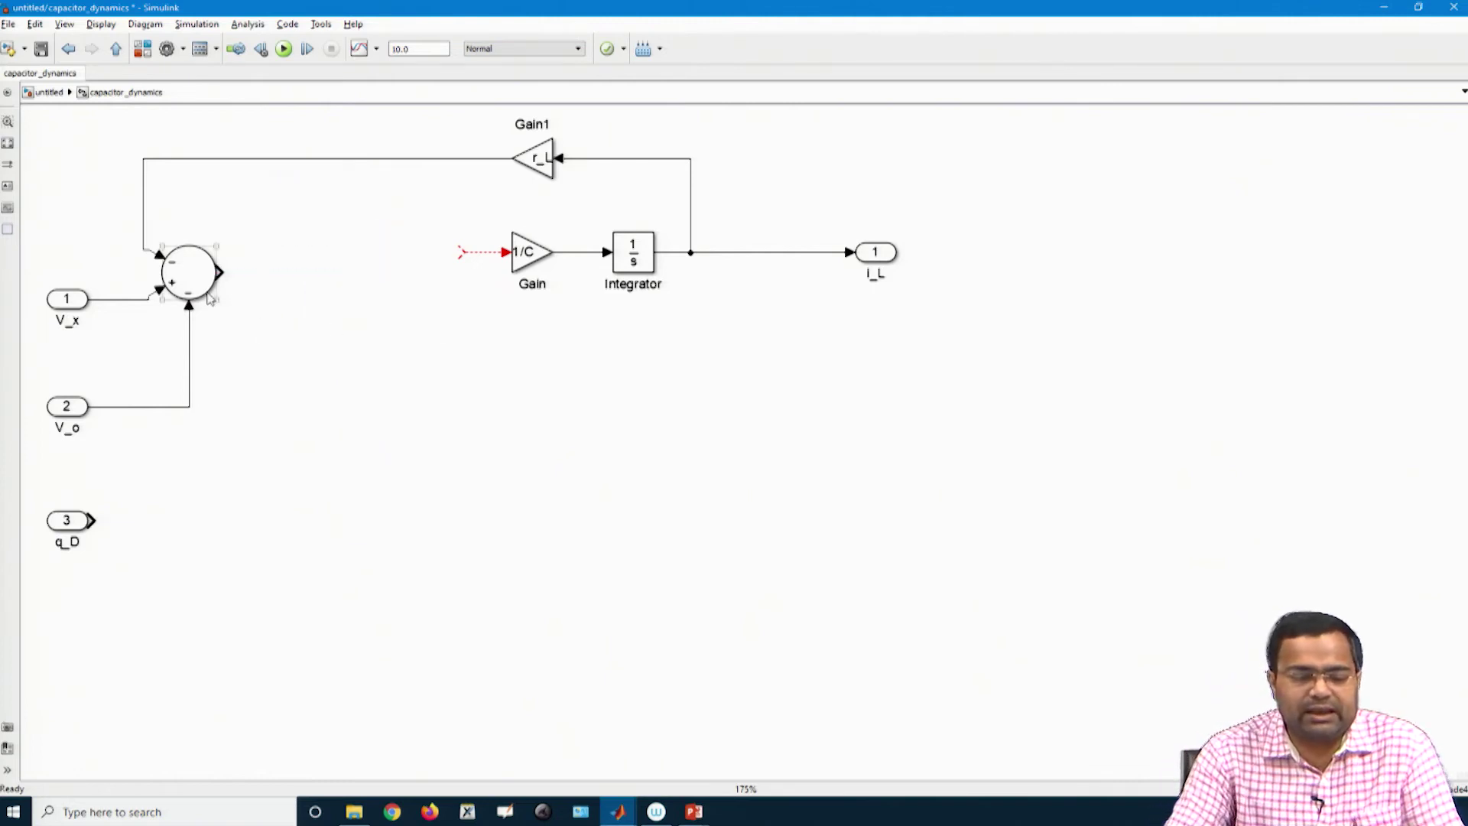
left_click_drag(200, 281, 375, 268)
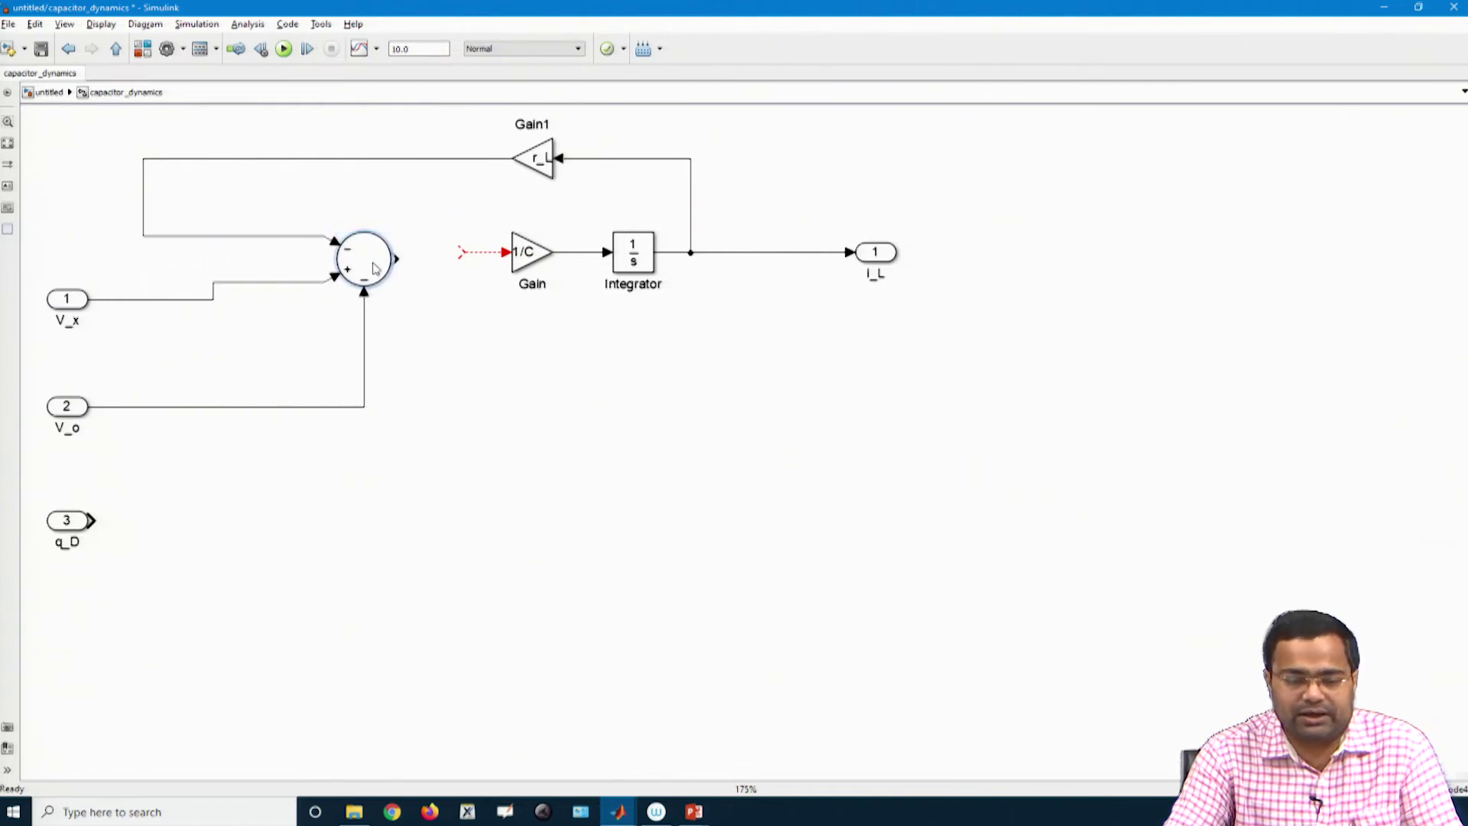
left_click(356, 161)
key("Delete")
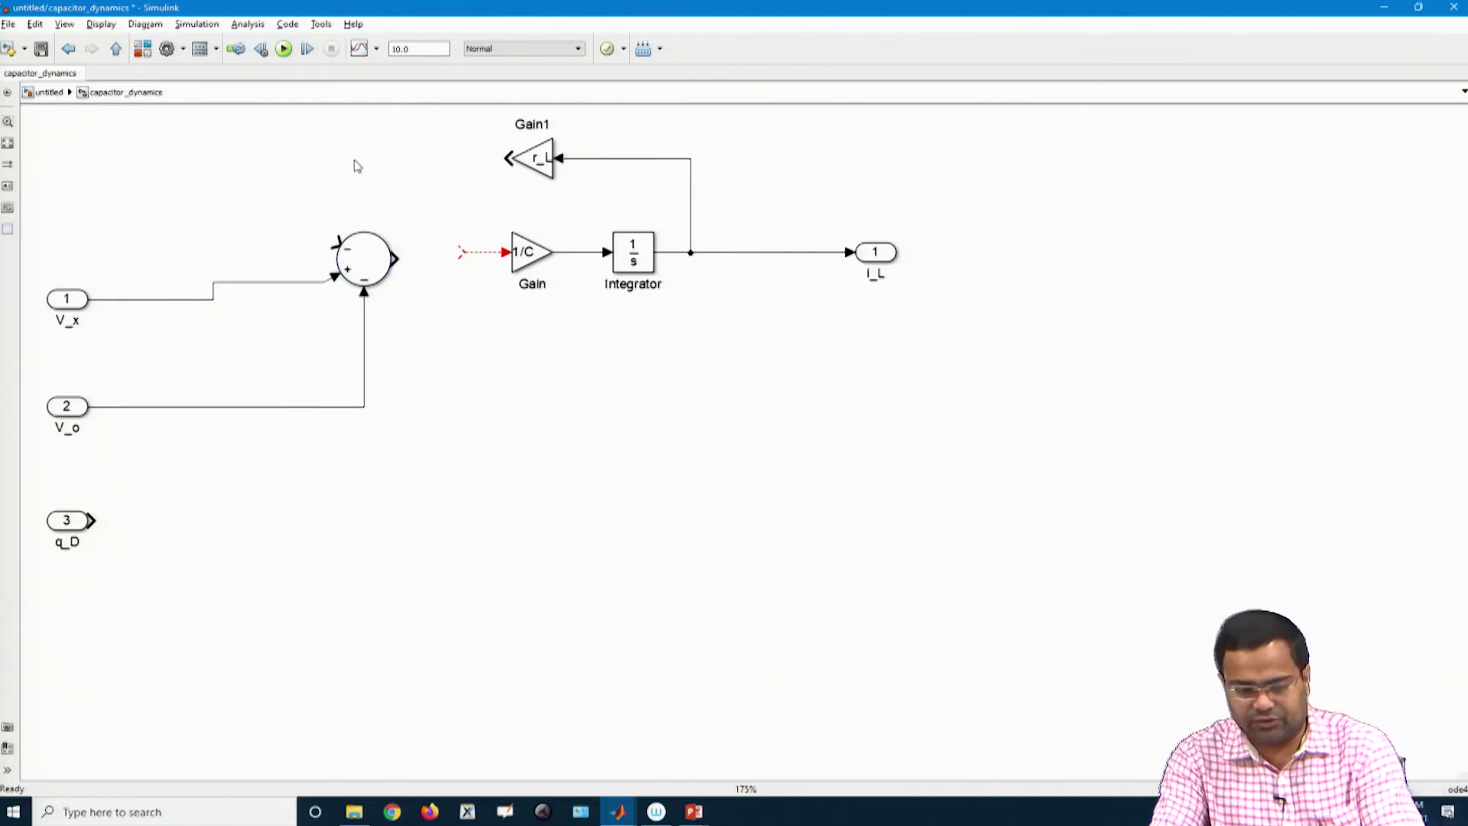
left_click(368, 268)
left_click_drag(368, 267, 374, 255)
Try to set the Sum block's list of signs to |-
double_click(378, 258)
double_click(501, 289)
type("|-")
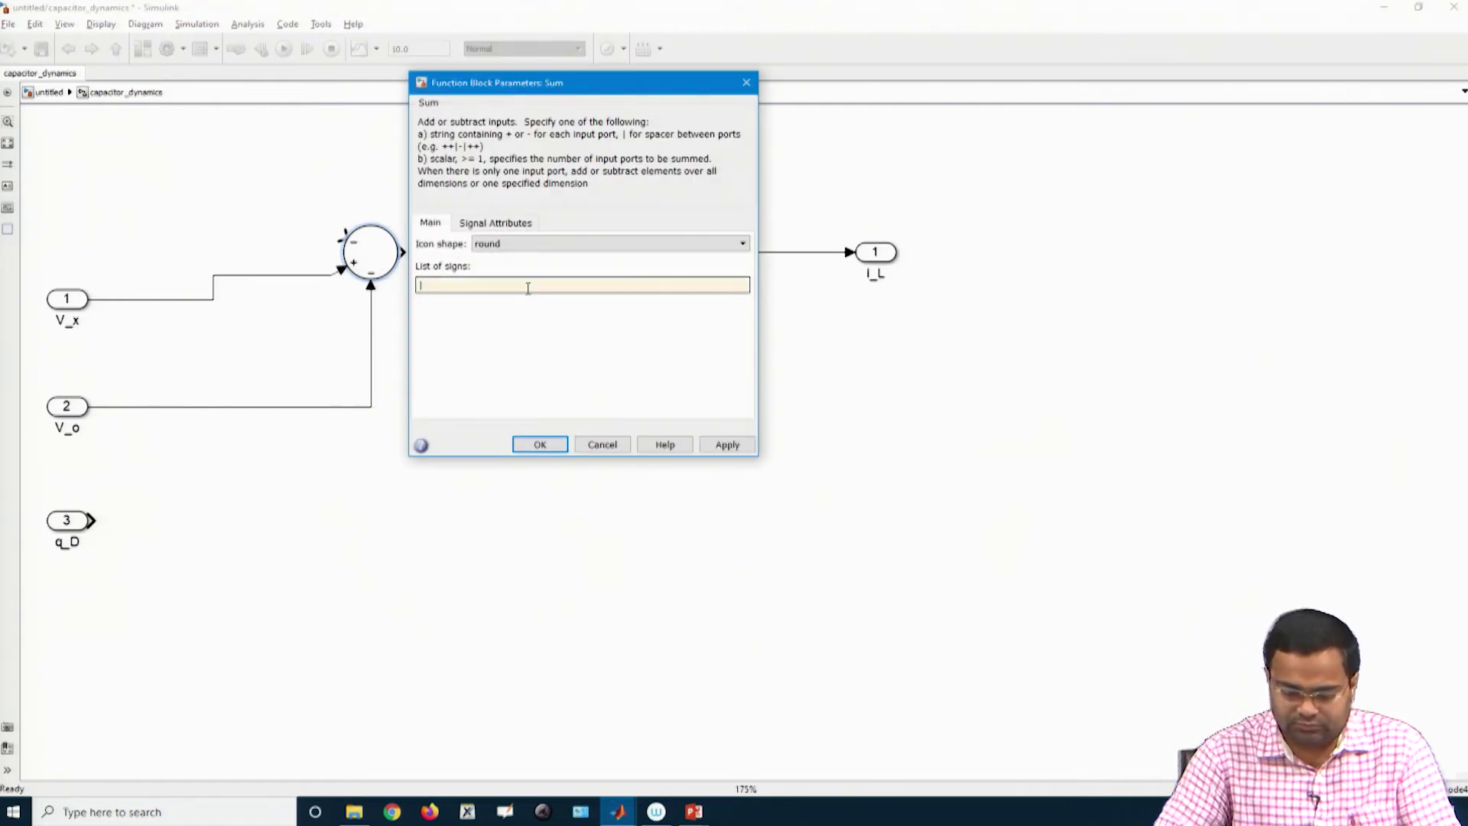
key("Return")
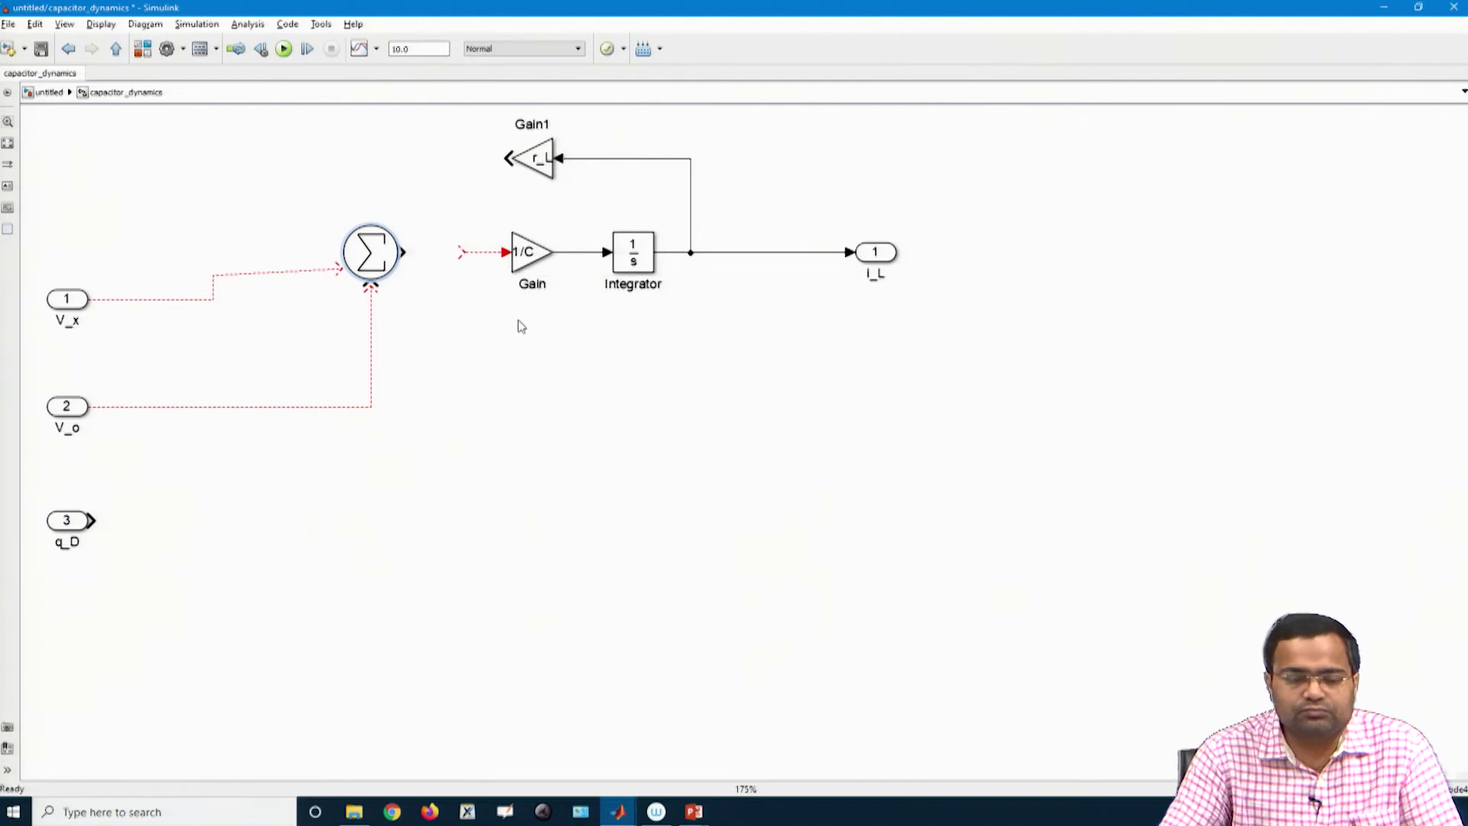
Set the Sum block's list of signs to |+-
double_click(366, 256)
double_click(472, 287)
type("|+-")
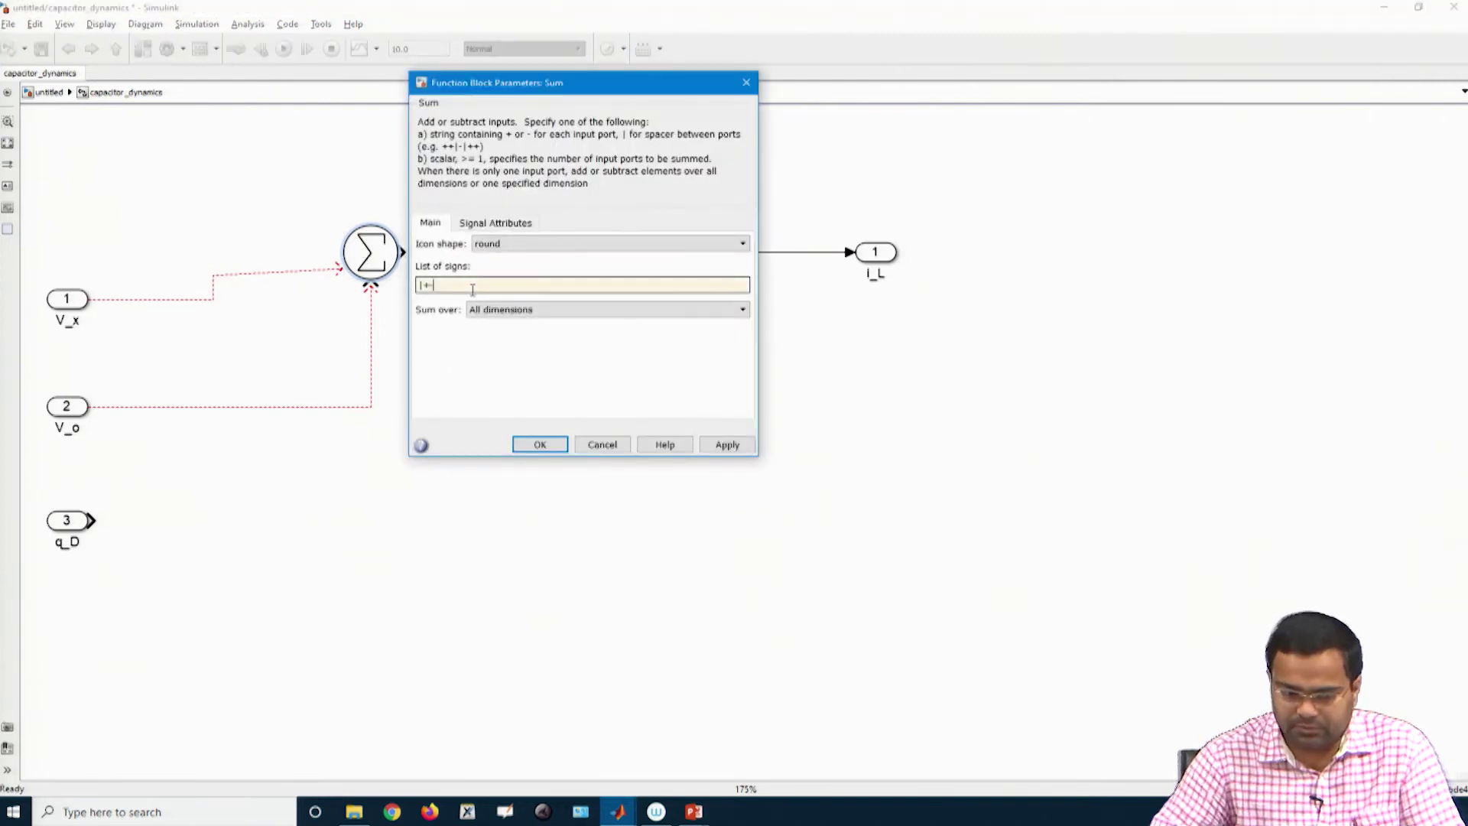
key("Return")
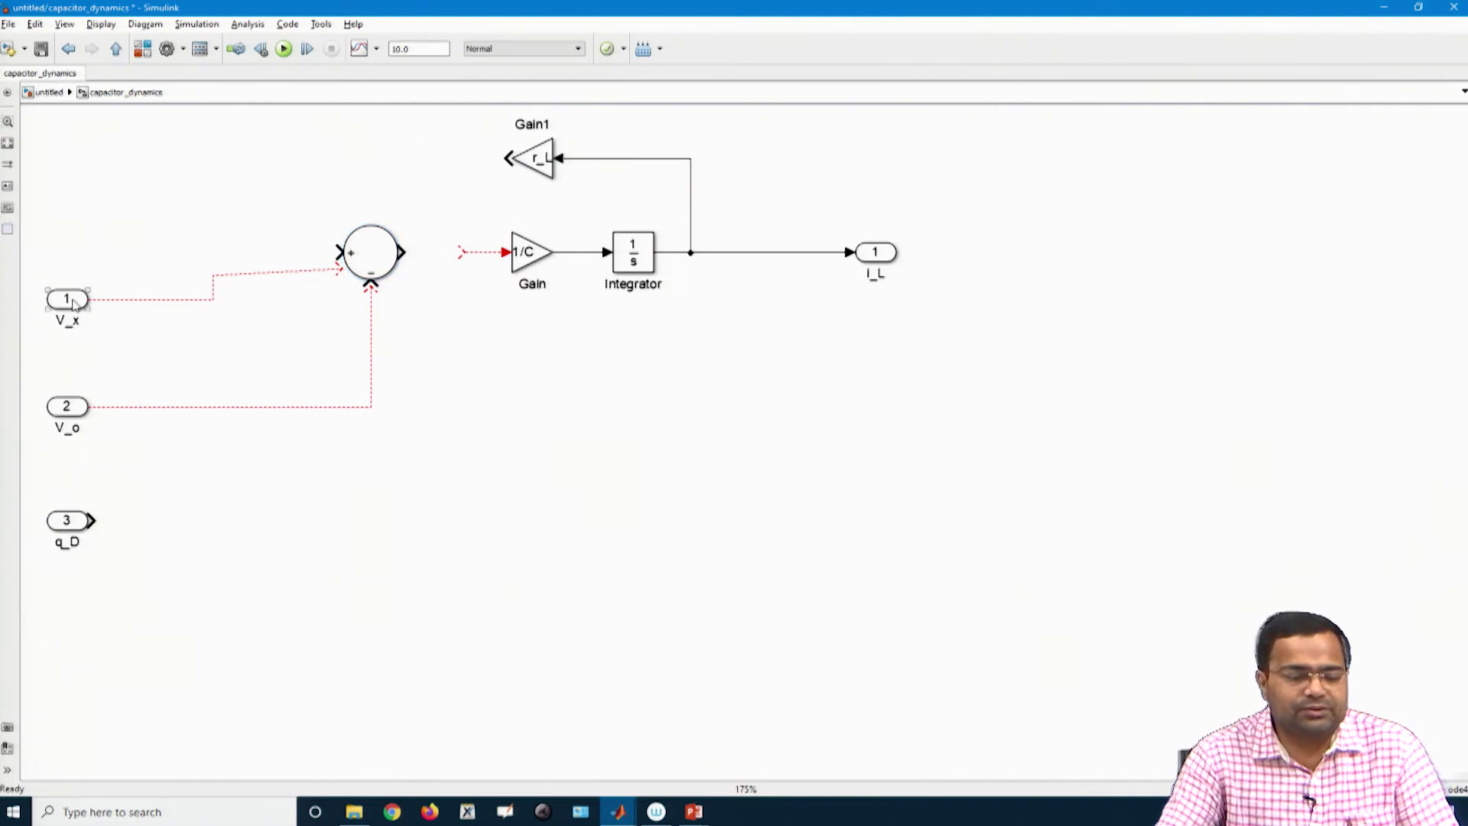
Move the V_x inport level with the Sum block's plus input and try to rename it i_L
left_click_drag(78, 306, 211, 262)
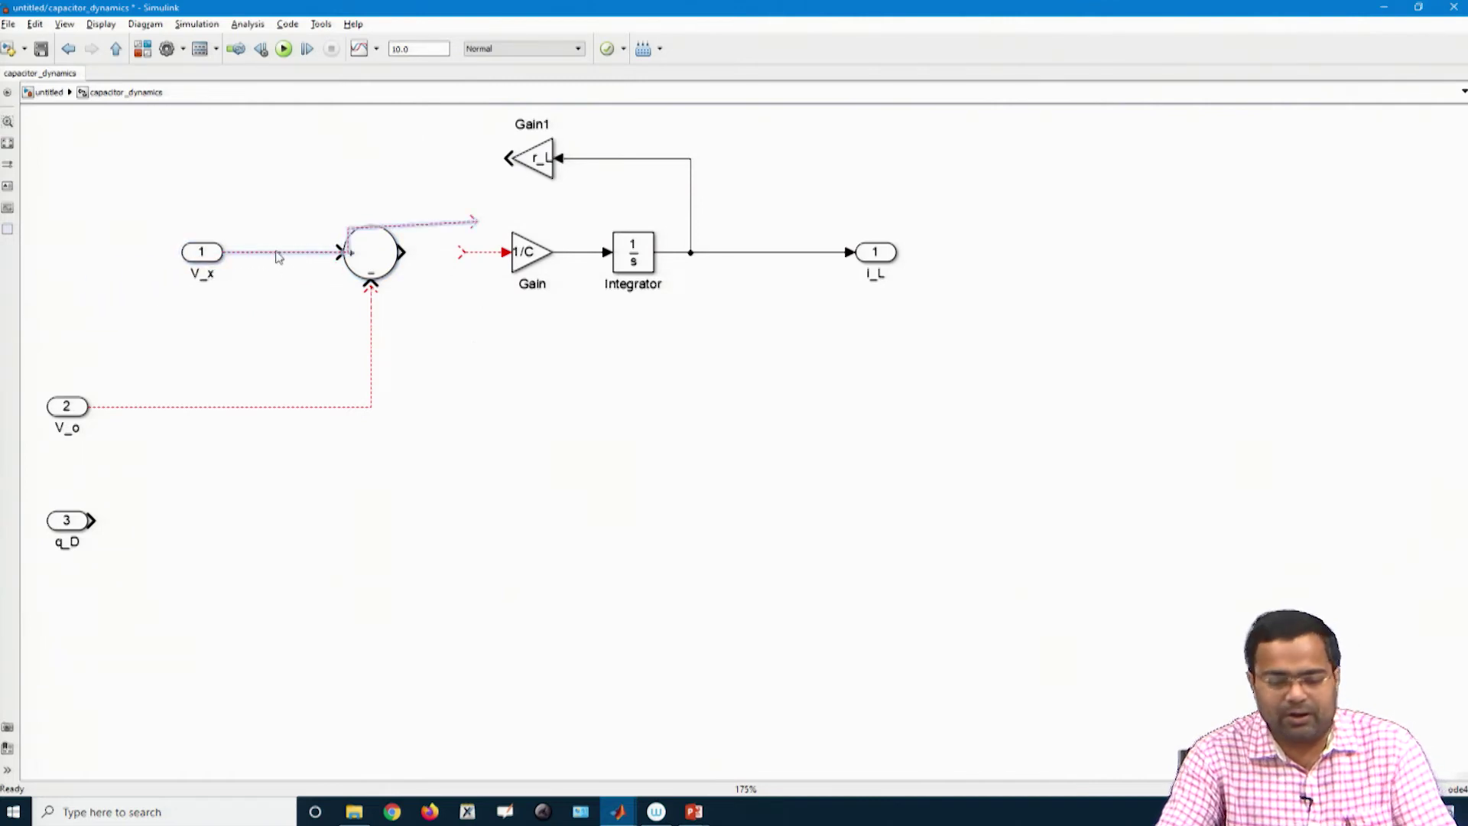
left_click(194, 272)
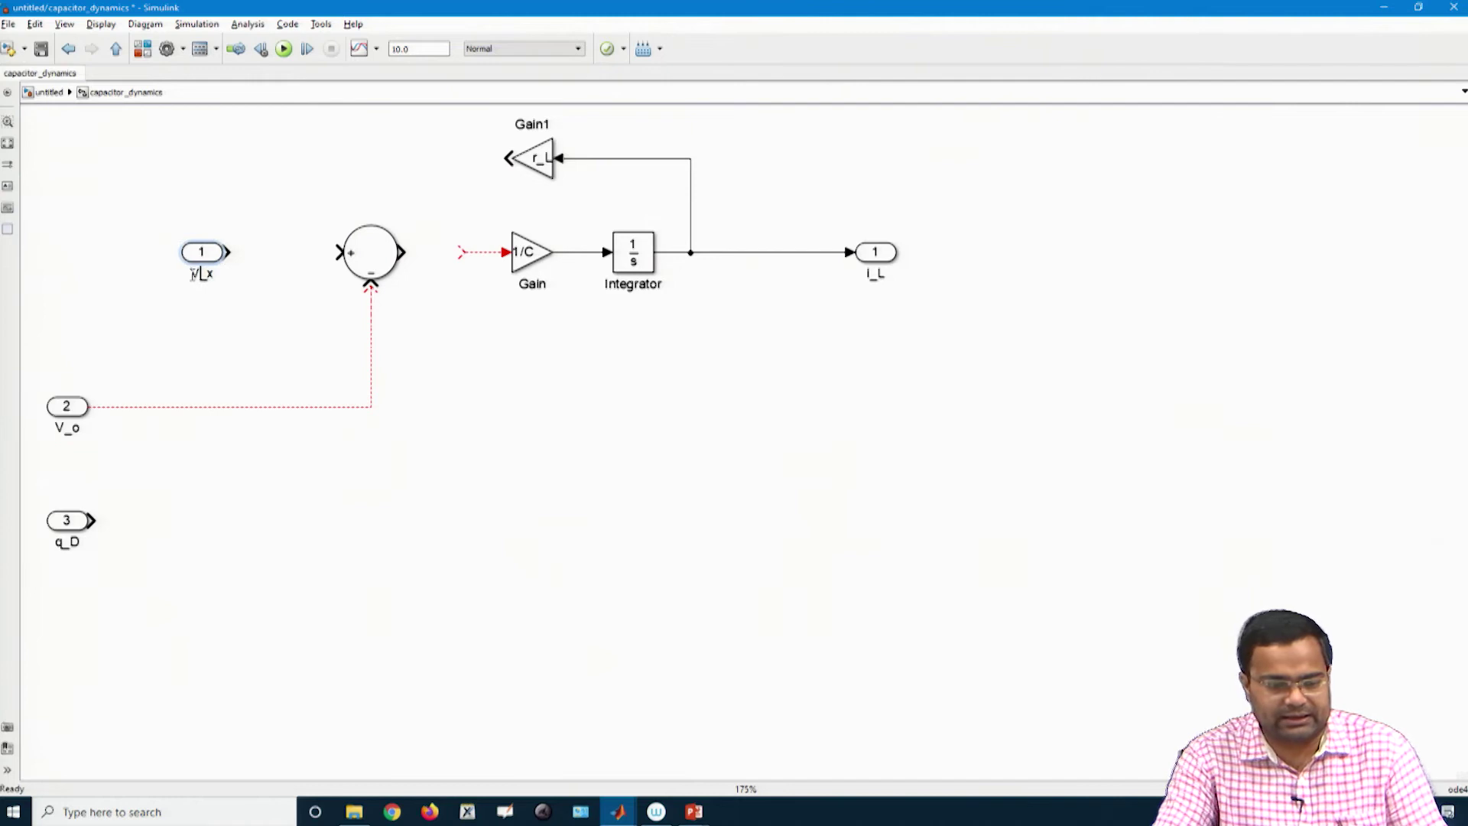
left_click_drag(191, 273, 200, 273)
type("i_")
key("Delete")
key("Delete")
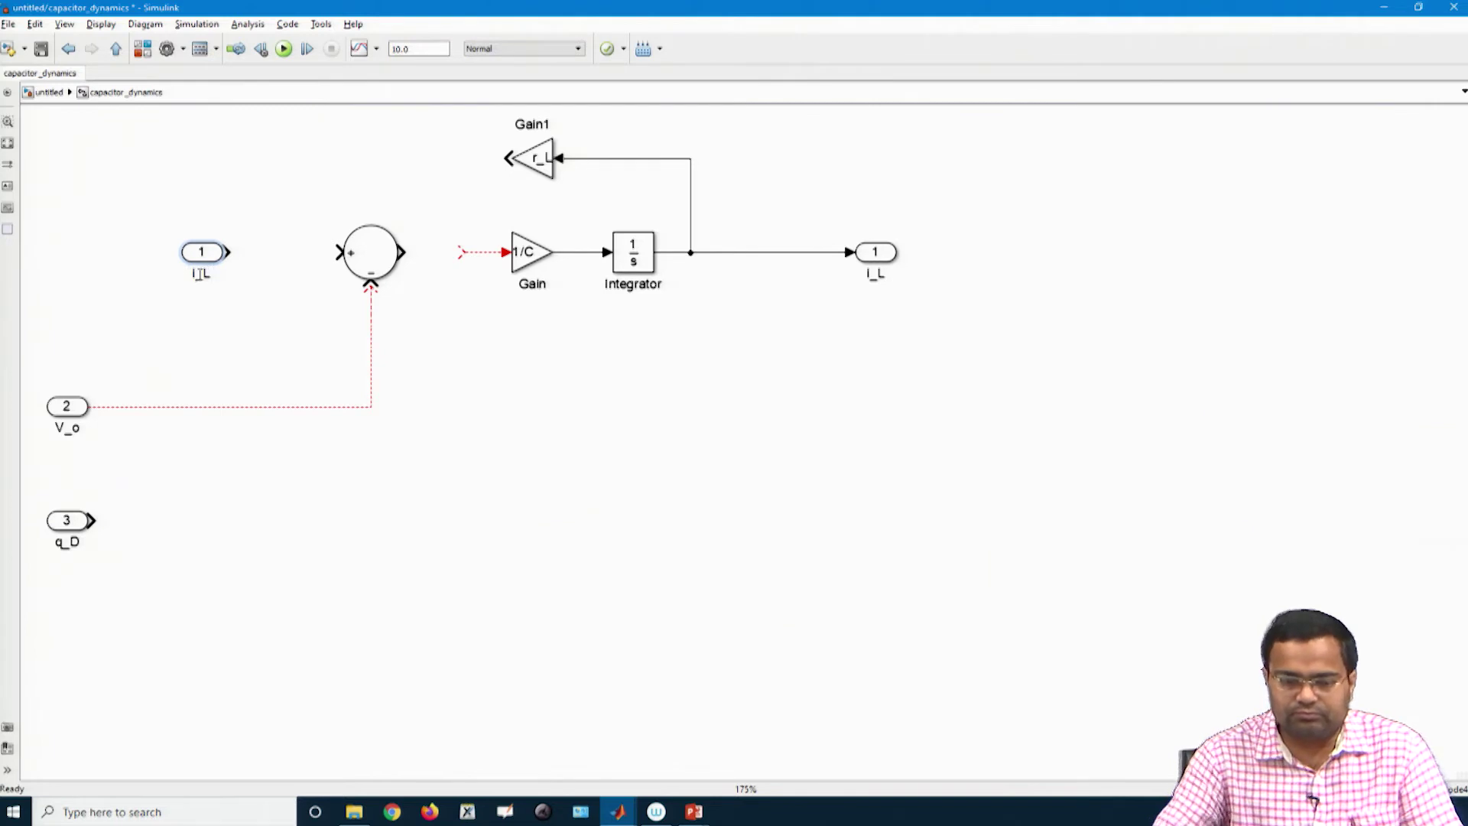
left_click(249, 329)
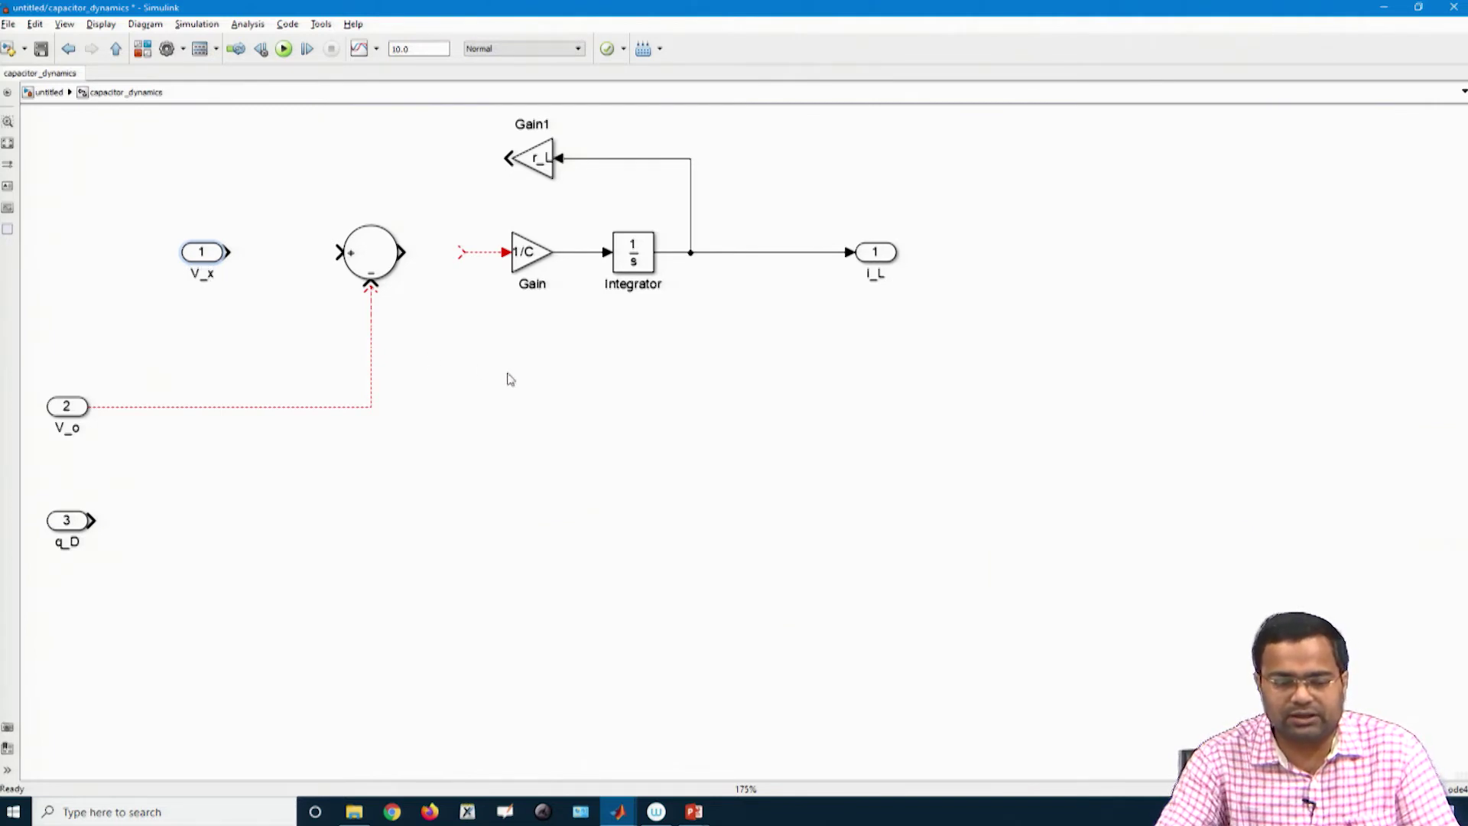
Rename the i_L outport as v_cap
left_click(734, 312)
left_click(870, 275)
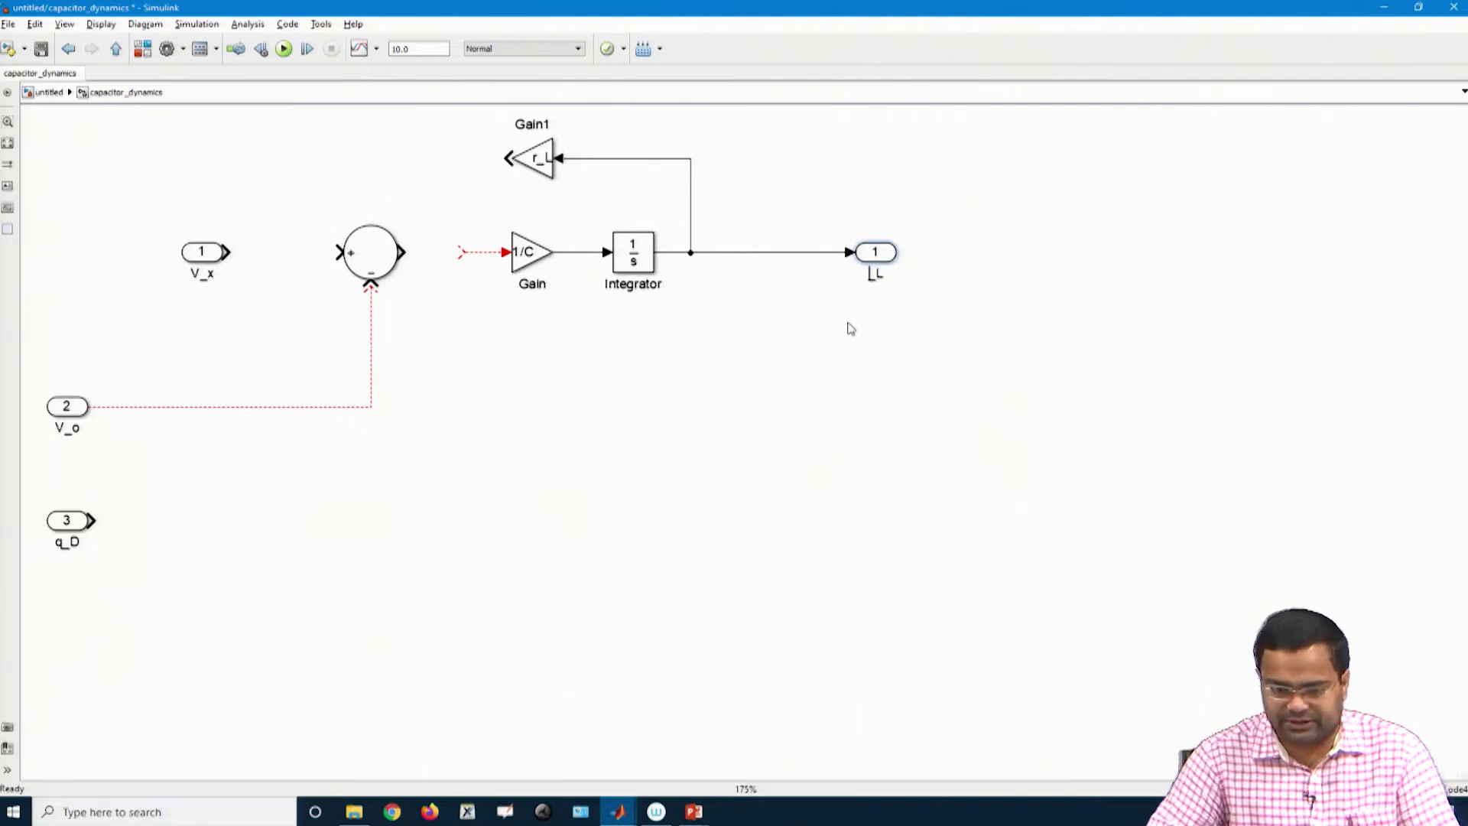
type("v_")
type("c_")
type("ap")
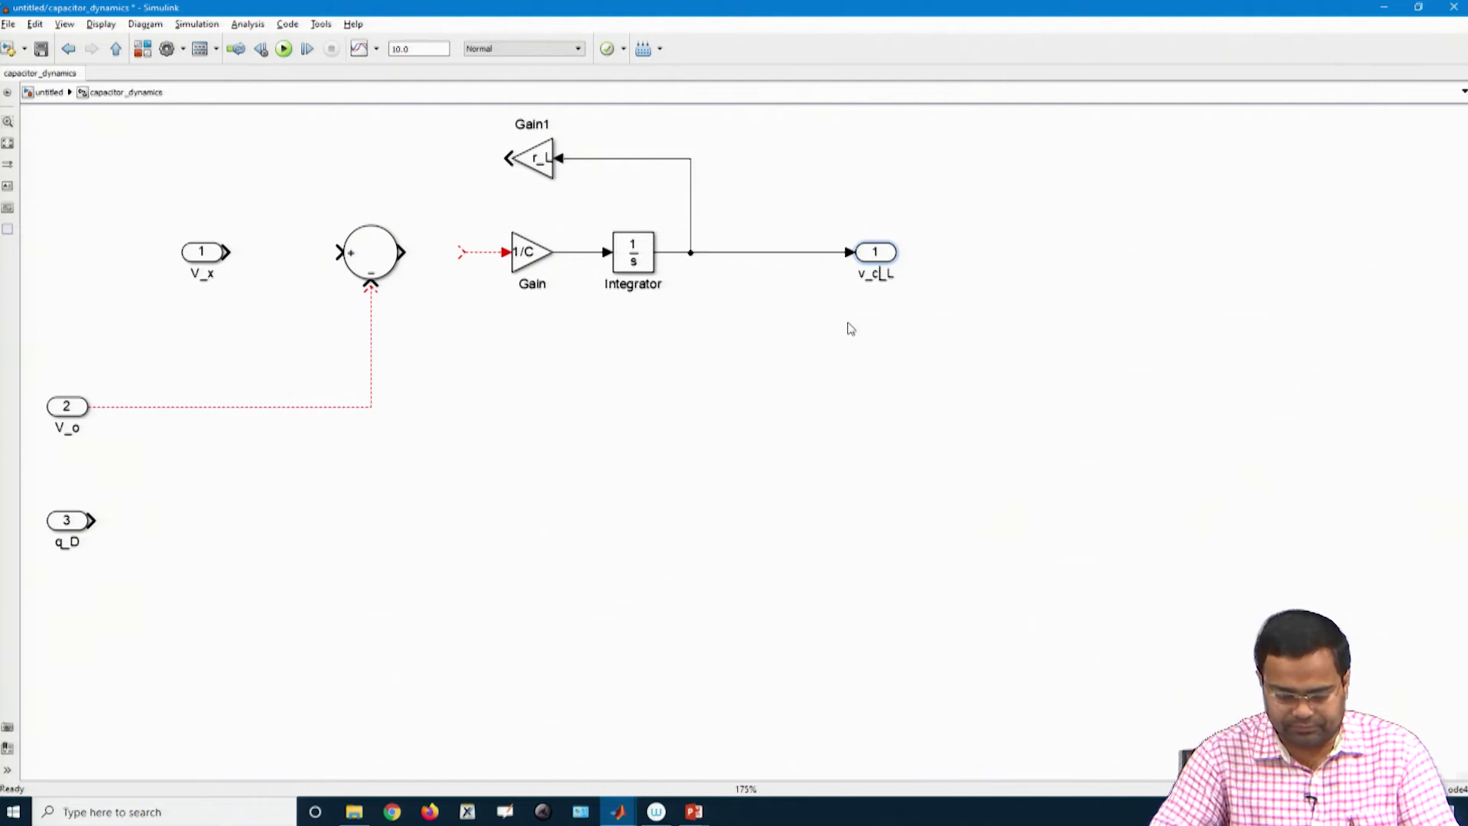
key("Delete")
key("Delete")
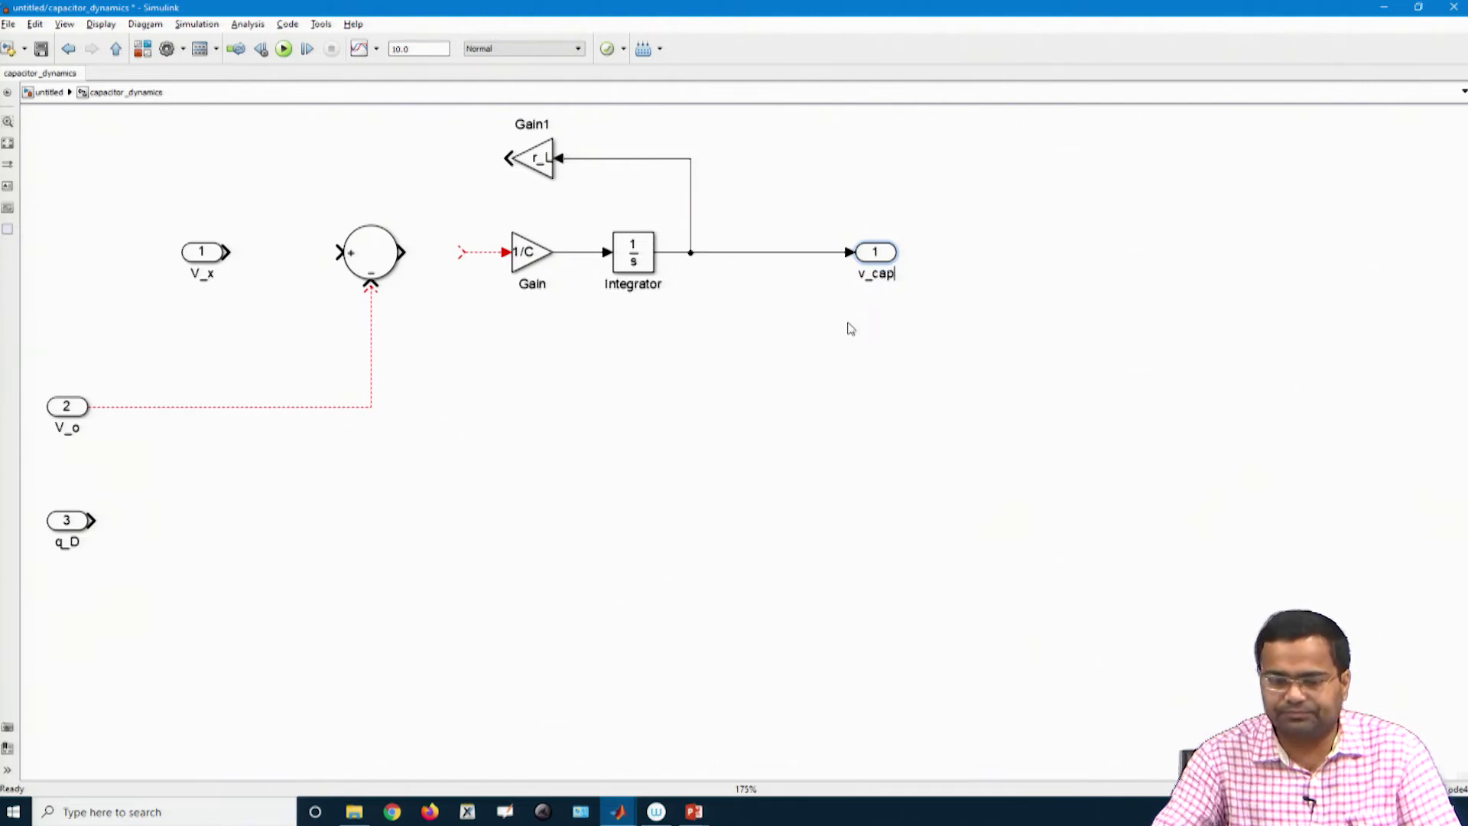
left_click(763, 334)
Rename the V_x inport as i_L
left_click(192, 274)
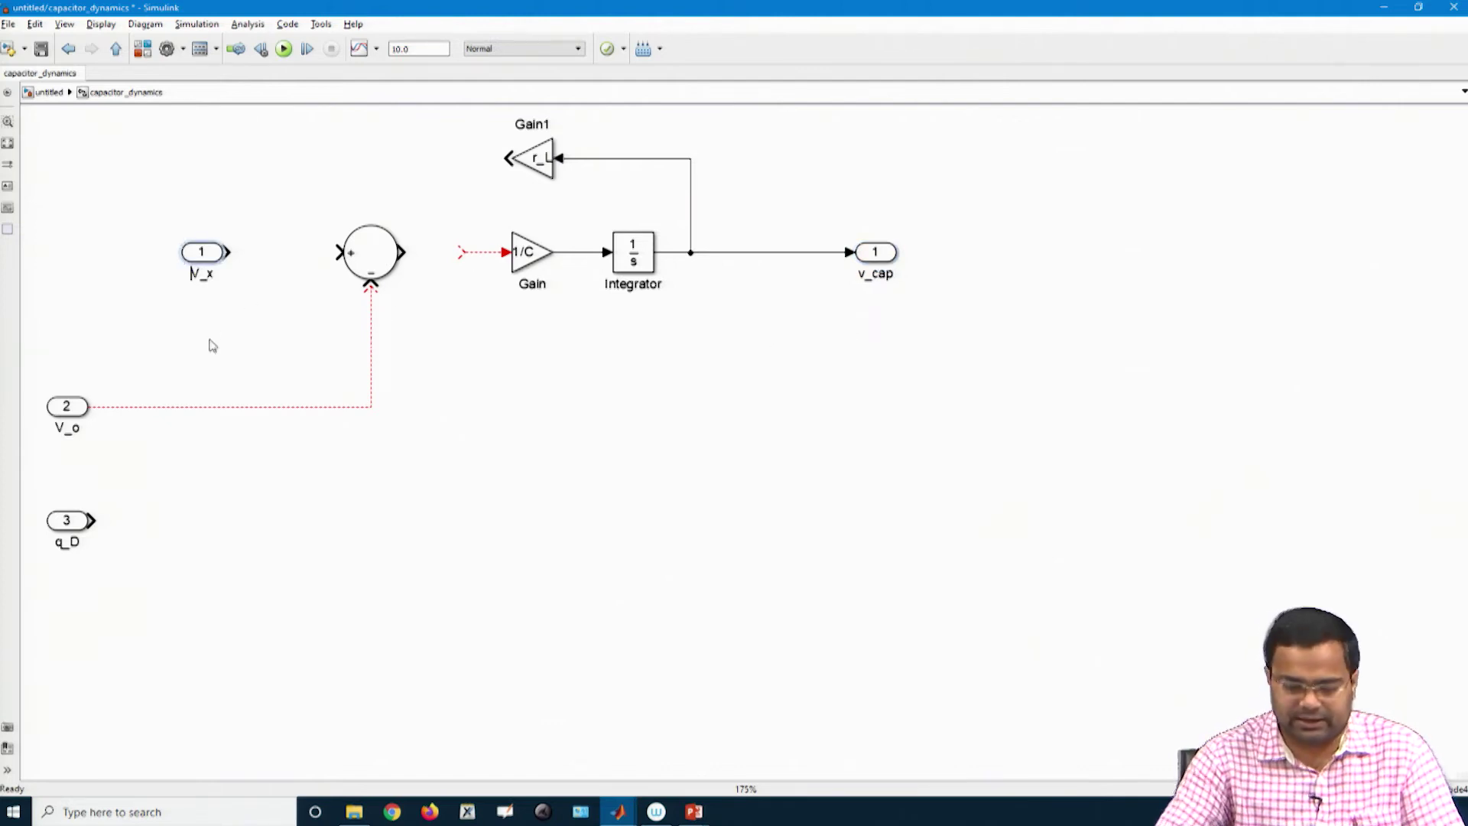
type("i_L_")
key("Delete")
key("Delete")
key("BackSpace")
key("Delete")
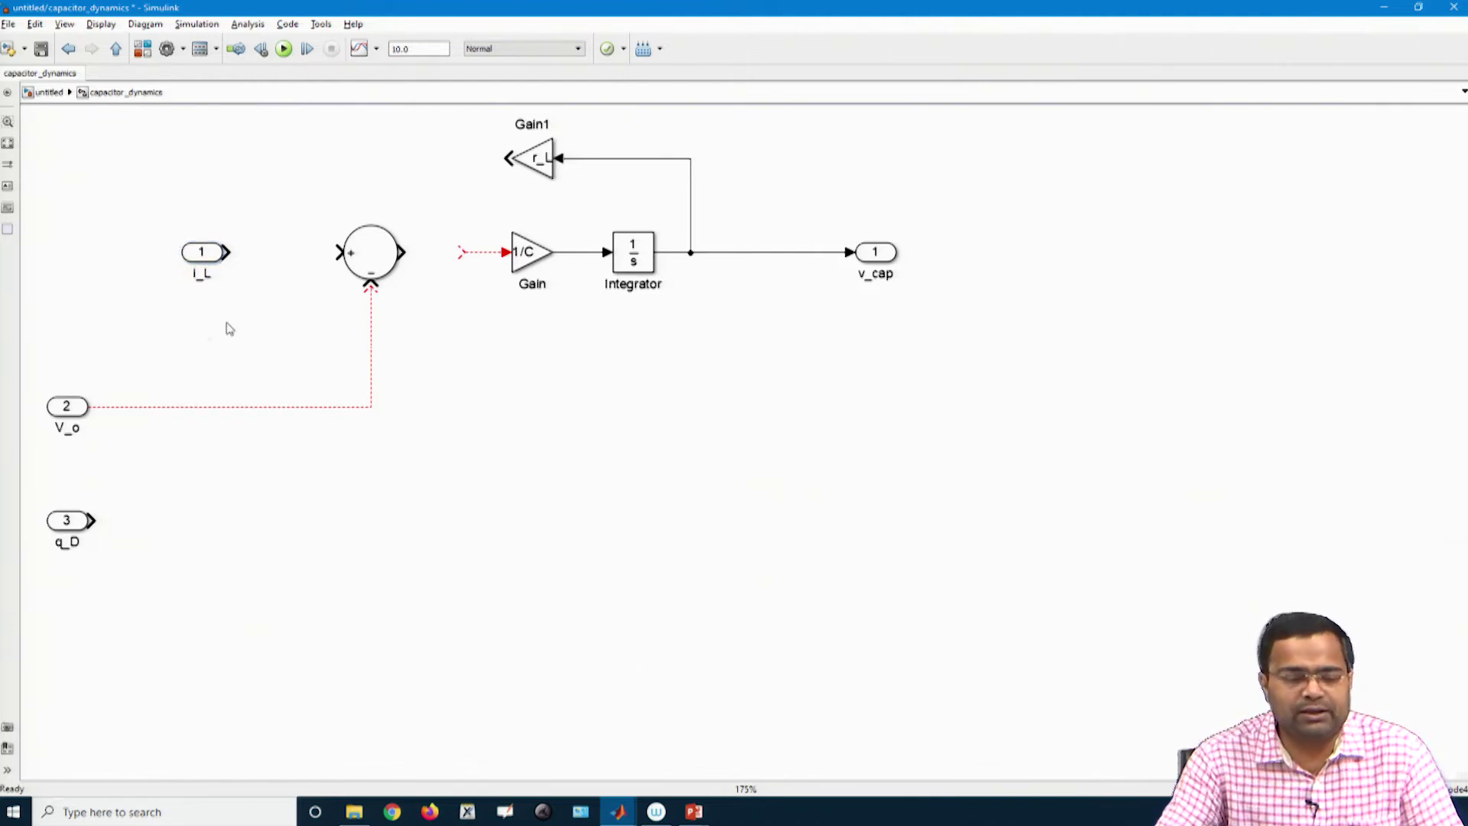
Connect the i_L inport to the Sum block's plus input and delete the broken wire from the V_o inport
left_click_drag(202, 255, 235, 254)
left_click(280, 257)
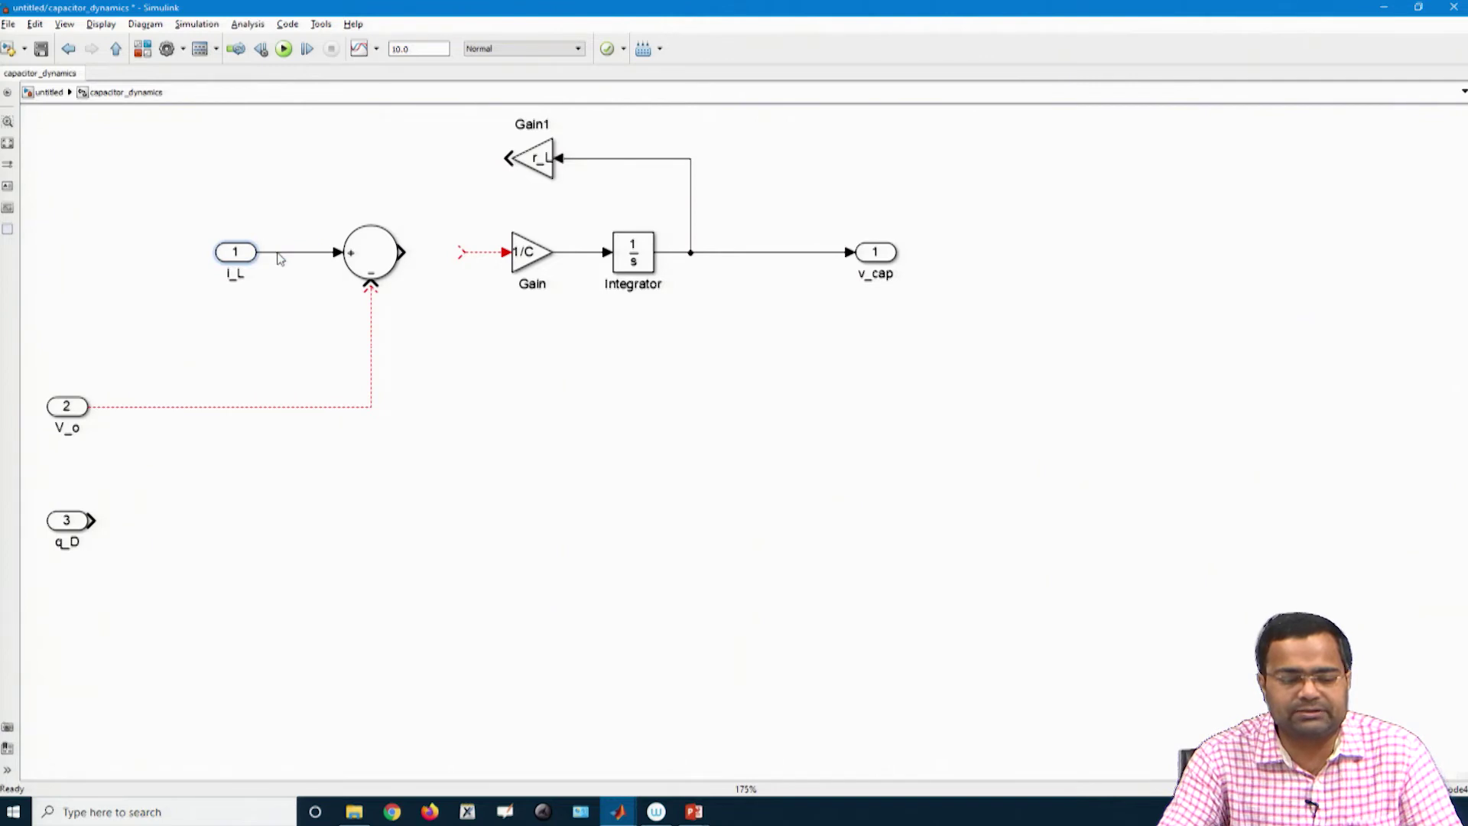
left_click(223, 408)
key("Delete")
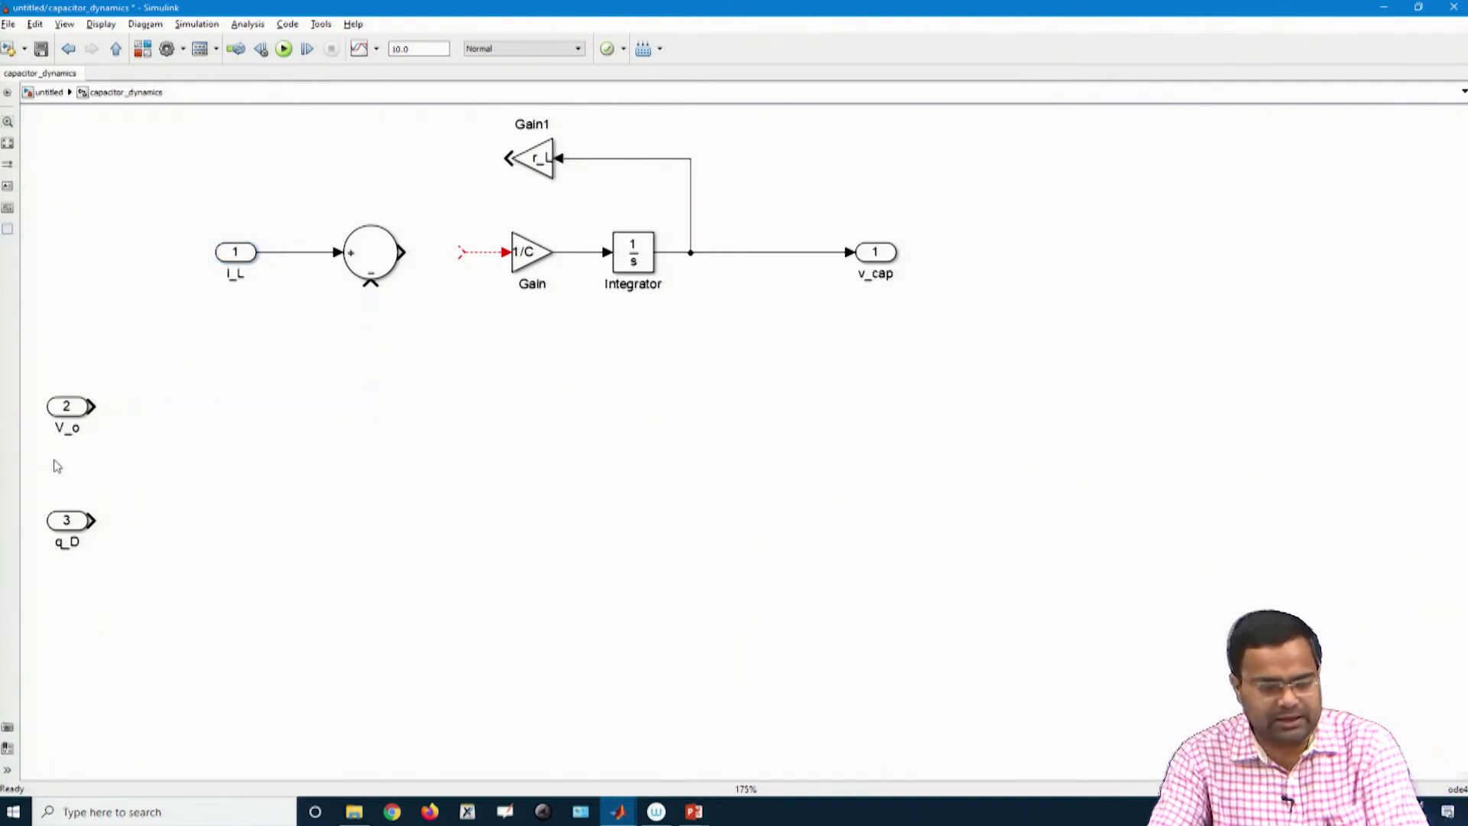
Rename the V_o inport as i_out and place it directly below the i_L inport
left_click(59, 426)
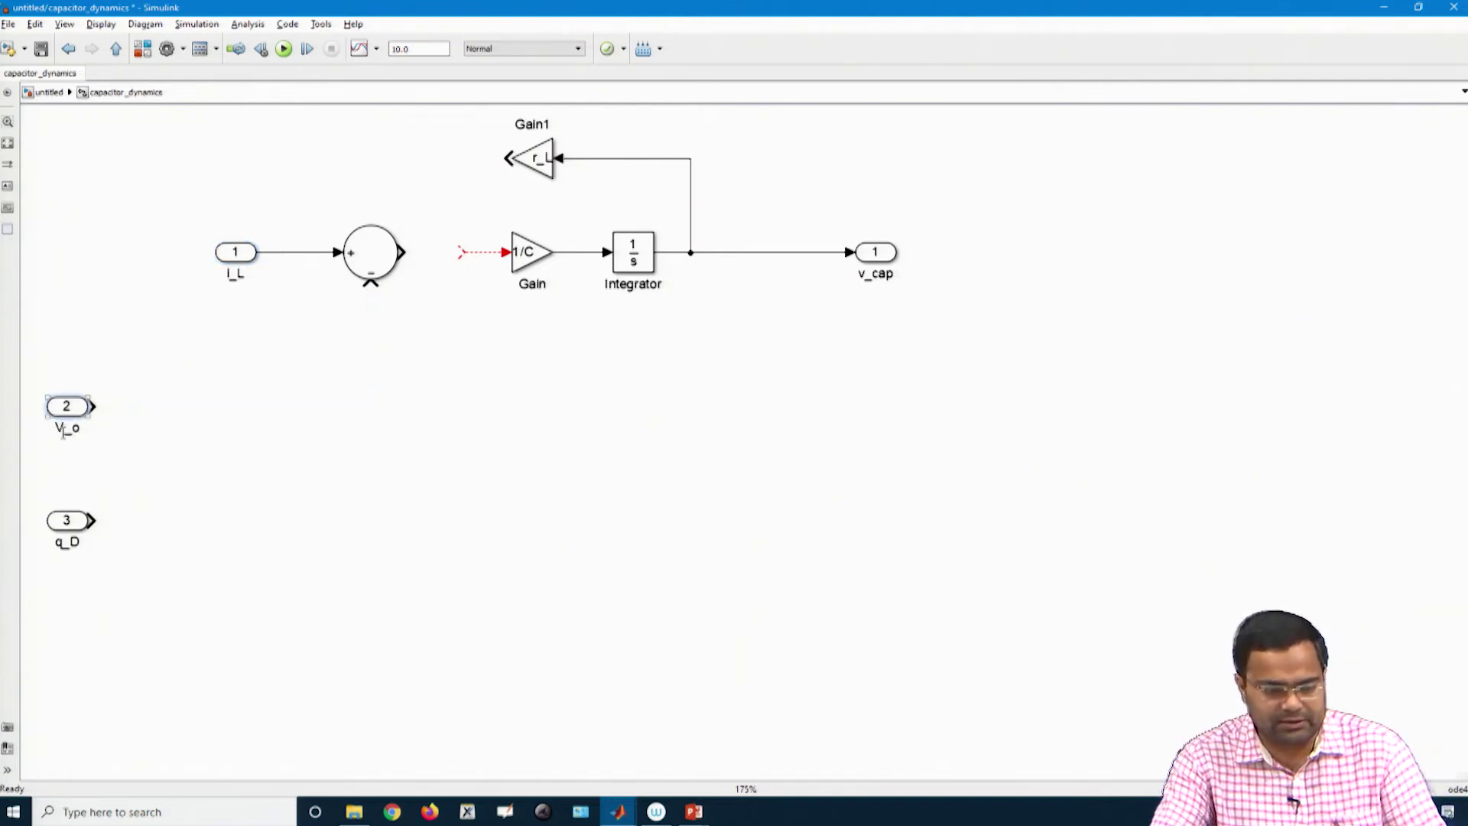
key("BackSpace")
type("i")
key("BackSpace")
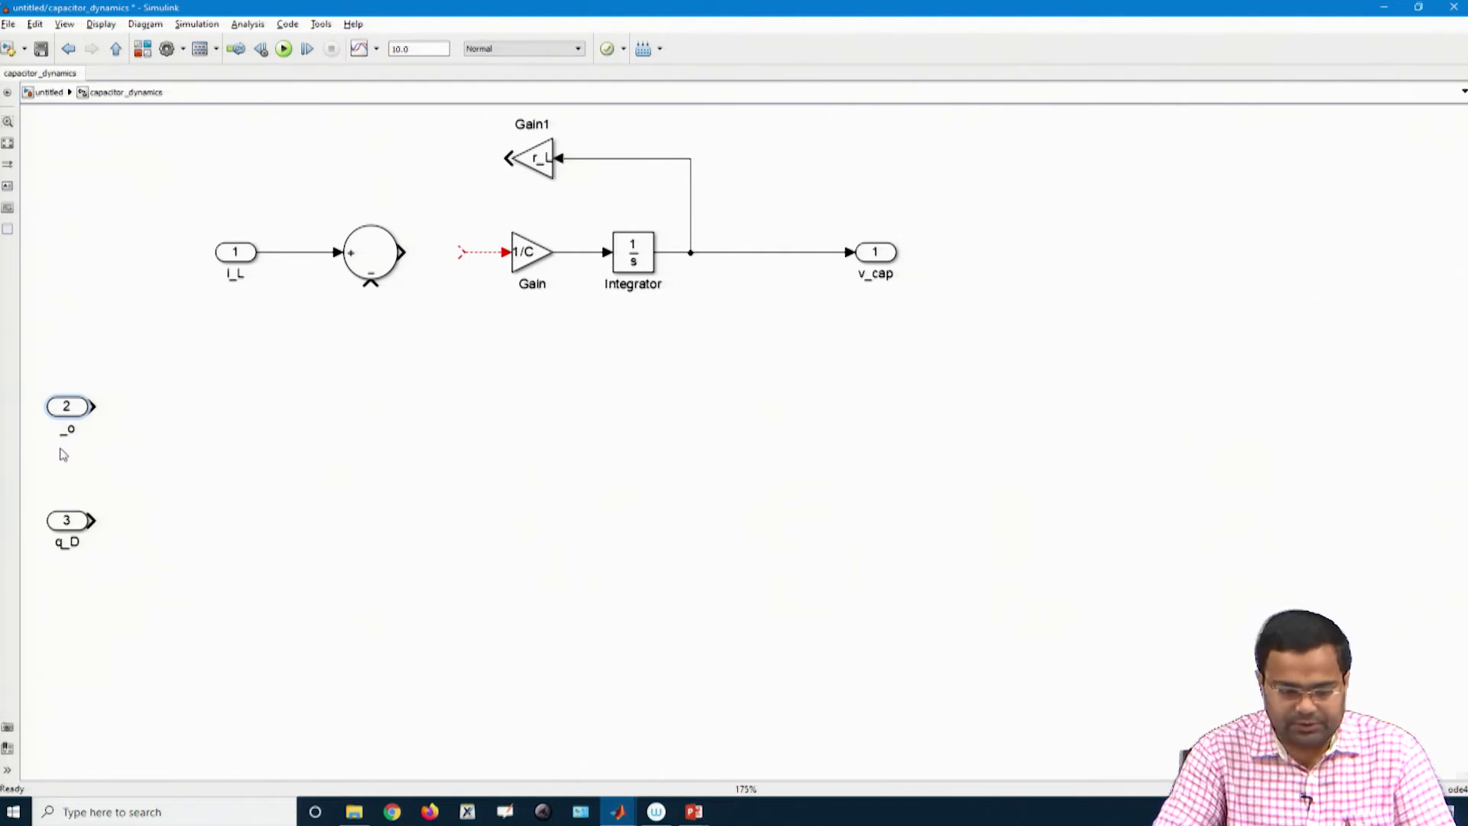
type("I")
left_click_drag(69, 407, 241, 332)
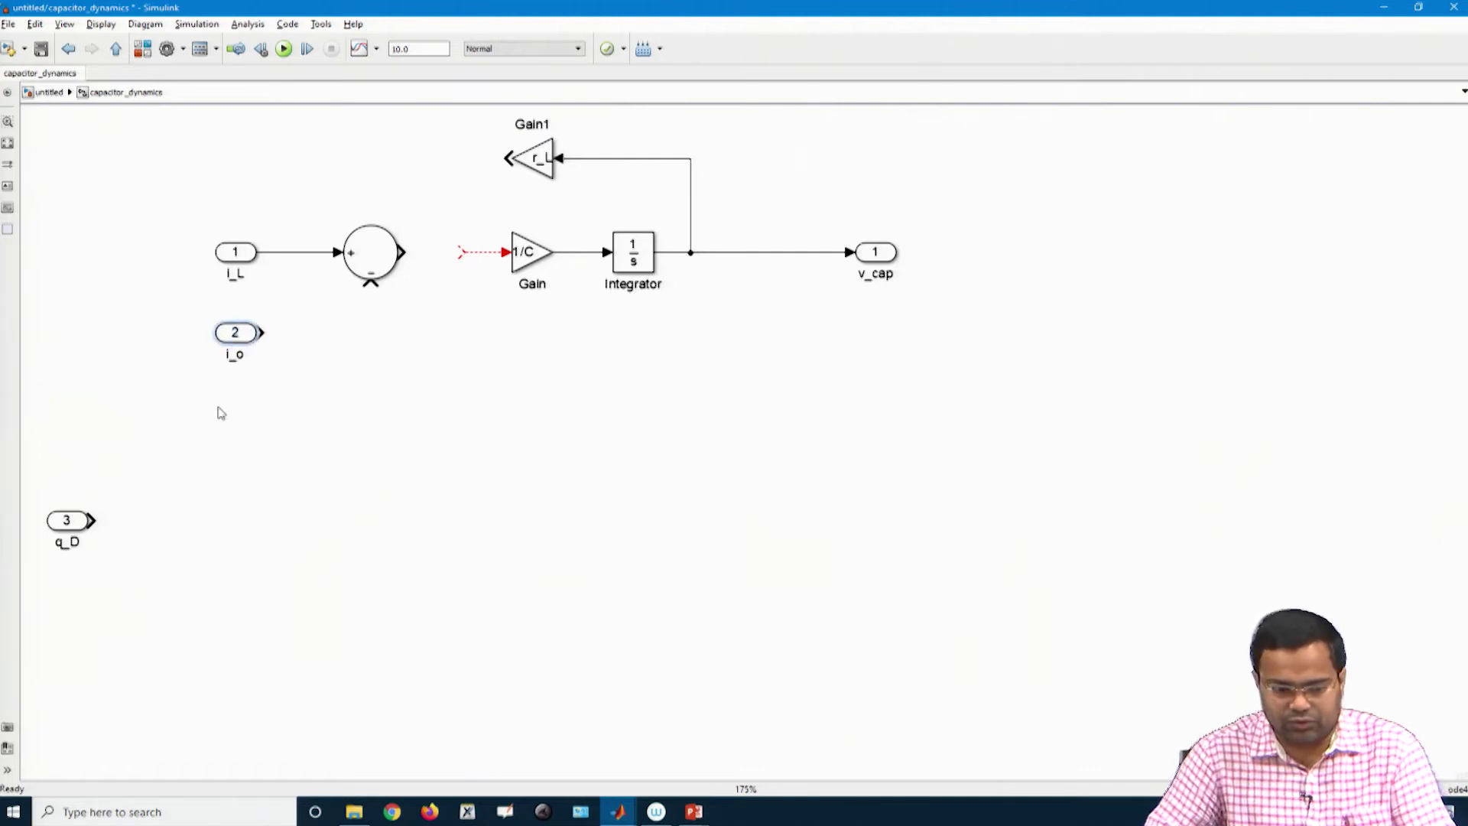
key("End")
type("ut")
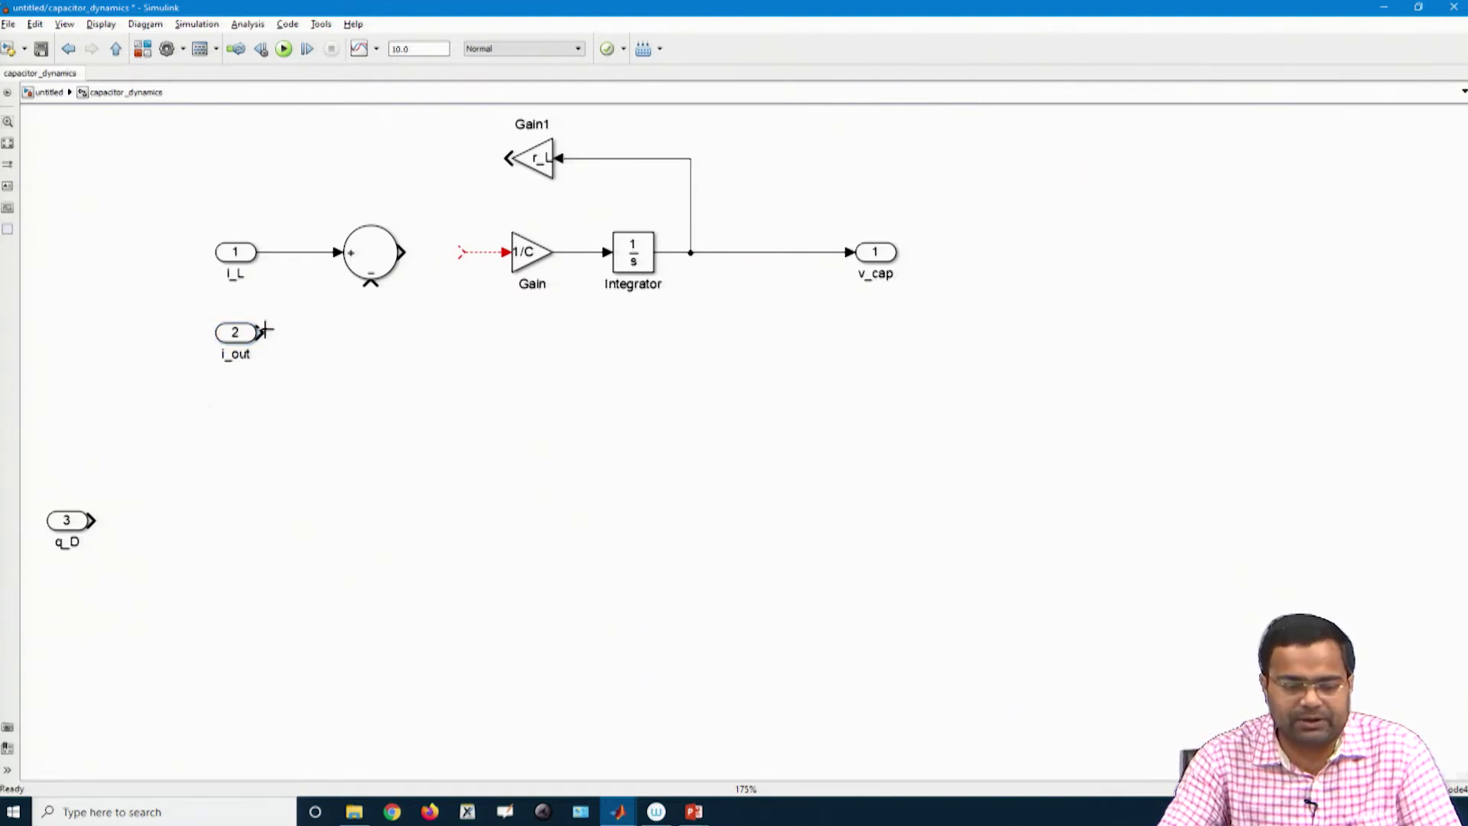
Connect i_out to the Sum block's minus input and the Sum output to the 1/C gain
left_click_drag(261, 332, 346, 262)
left_click(380, 262)
left_click(448, 291)
left_click_drag(460, 252, 369, 251)
left_click(533, 258)
left_click(537, 274)
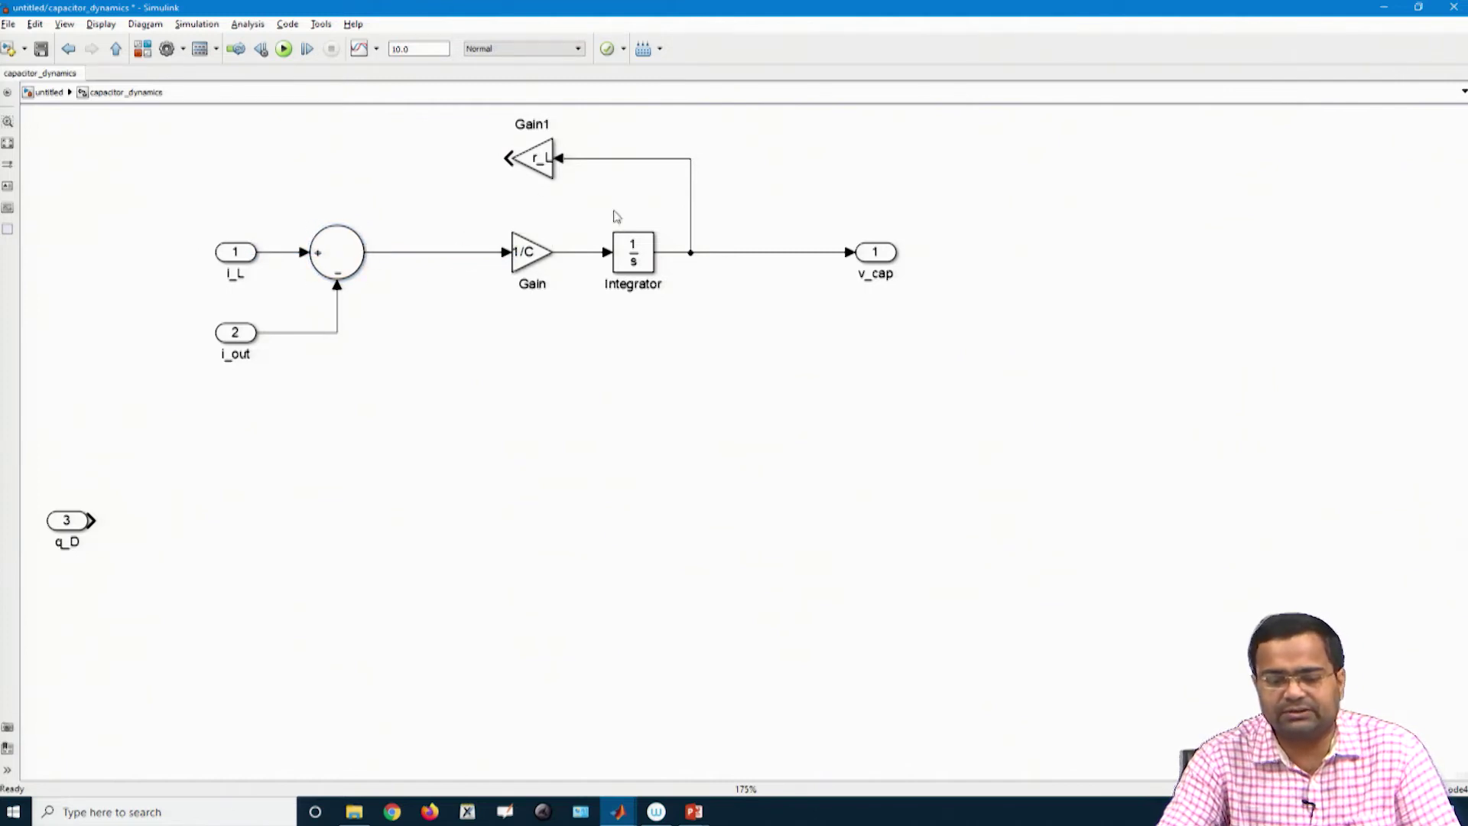
Duplicate the Sum block below the Integrator and set the copy's list of signs to |++
left_click(316, 269)
key("ctrl+c")
left_click(462, 426)
key("ctrl+v")
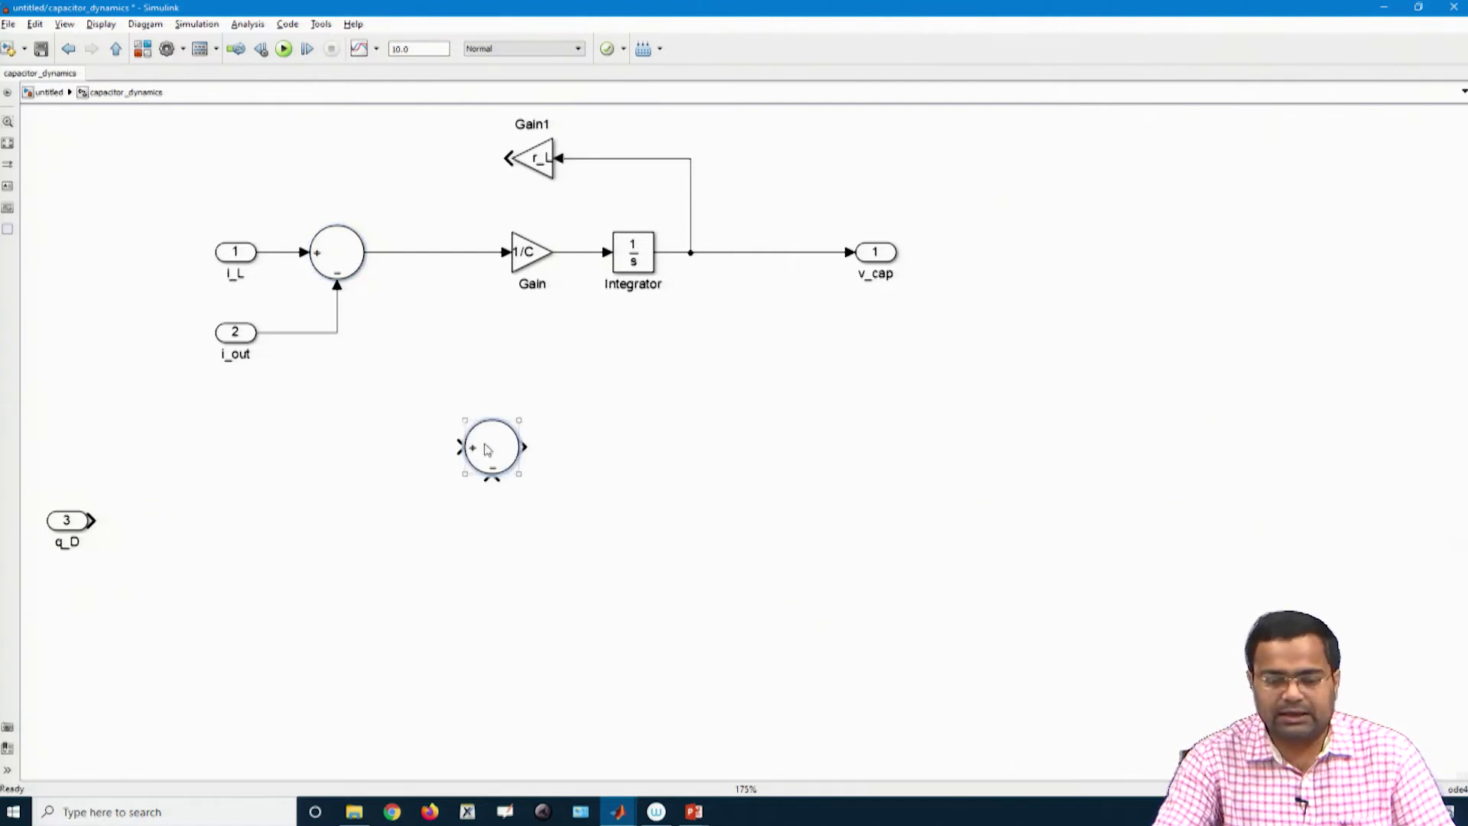
left_click_drag(487, 450, 588, 369)
double_click(591, 369)
left_click(702, 402)
key("BackSpace")
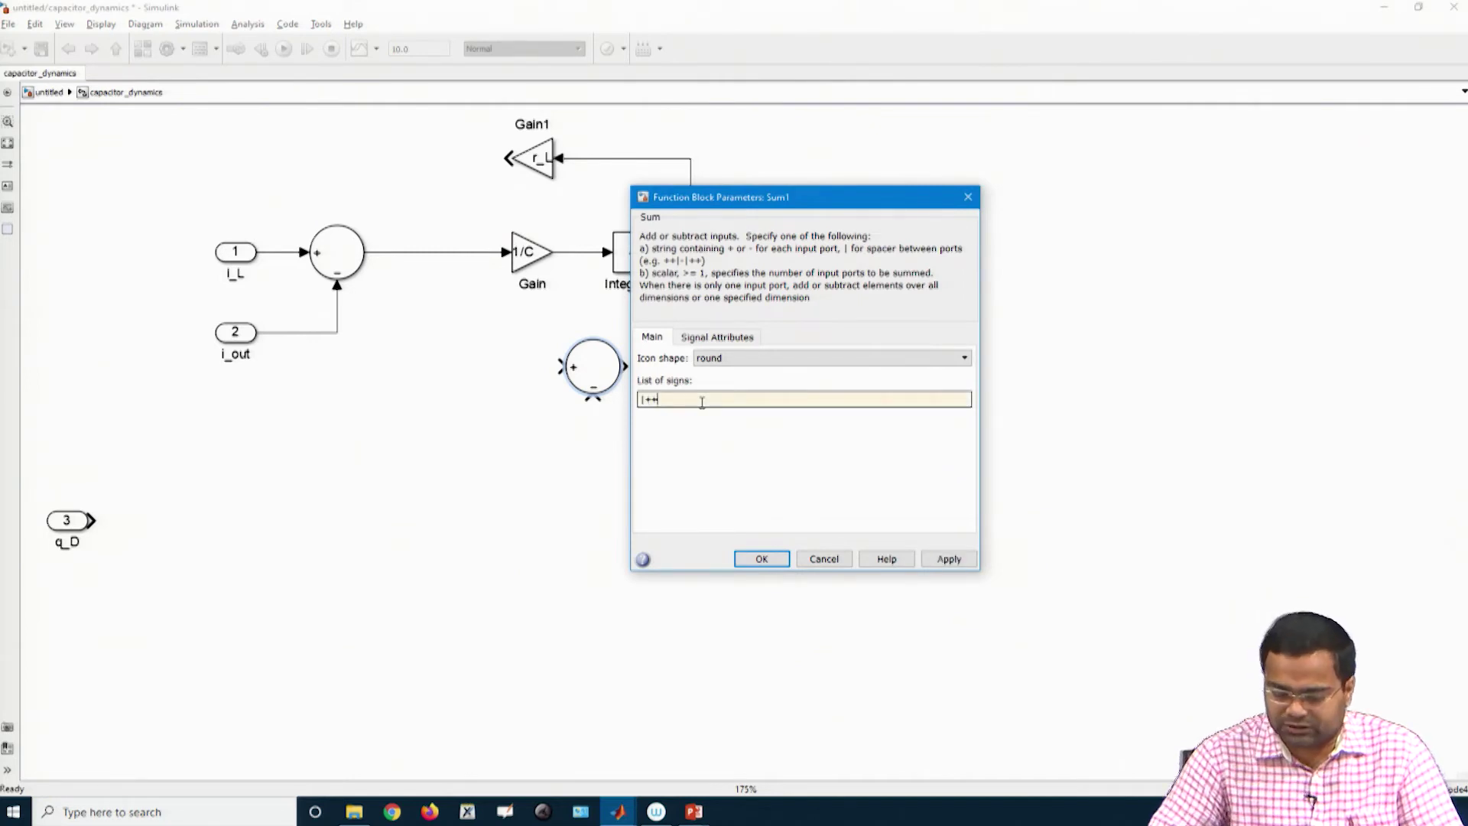
type("+")
key("Return")
left_click_drag(600, 367, 635, 355)
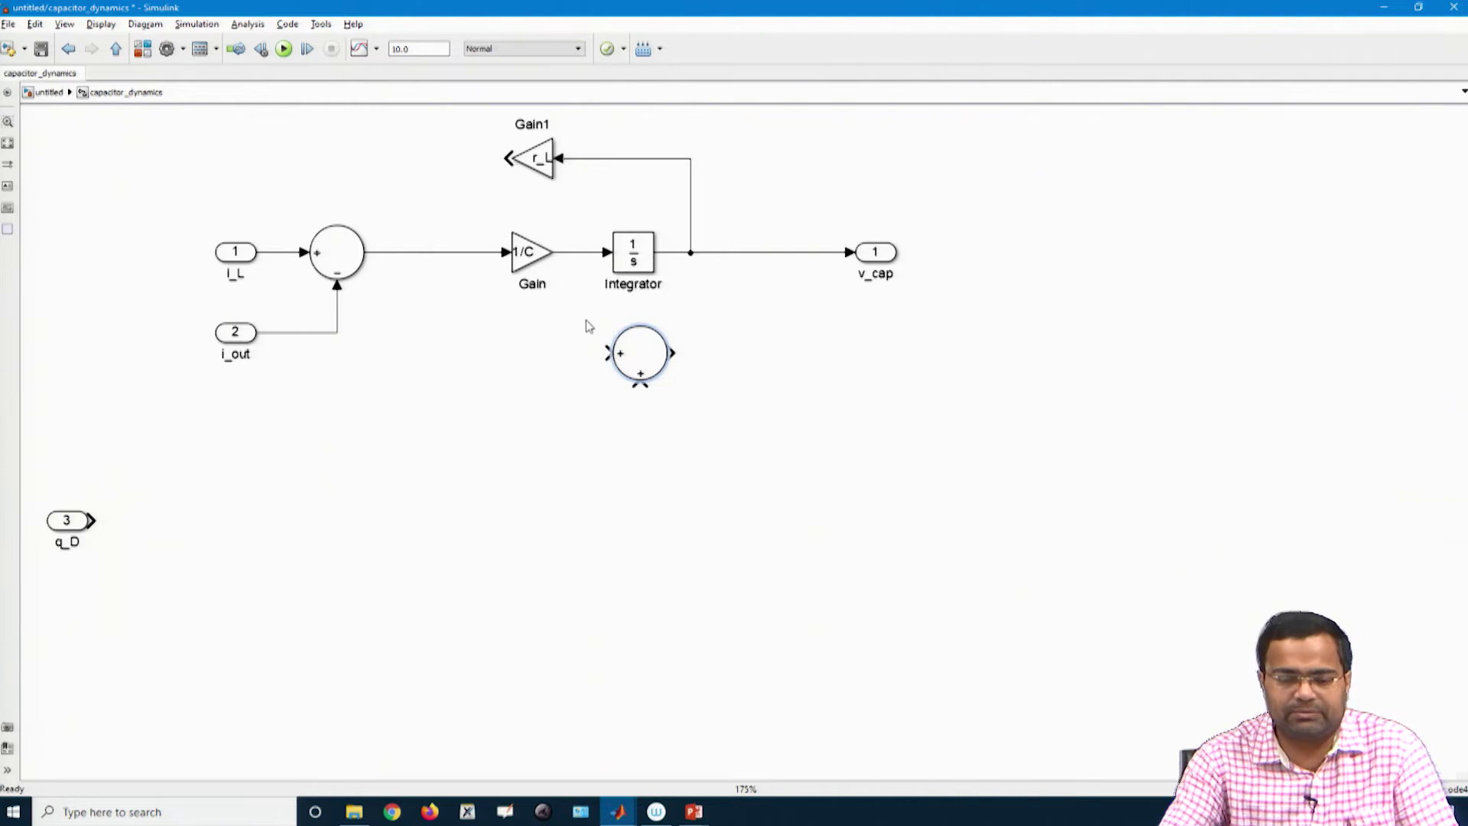
Move the r_L gain in front of the second Sum, flip it to face the Sum, and feed it from the first Sum's output
left_click(537, 168)
left_click_drag(538, 168, 423, 253)
key("ctrl+r")
key("ctrl+r")
left_click(423, 250)
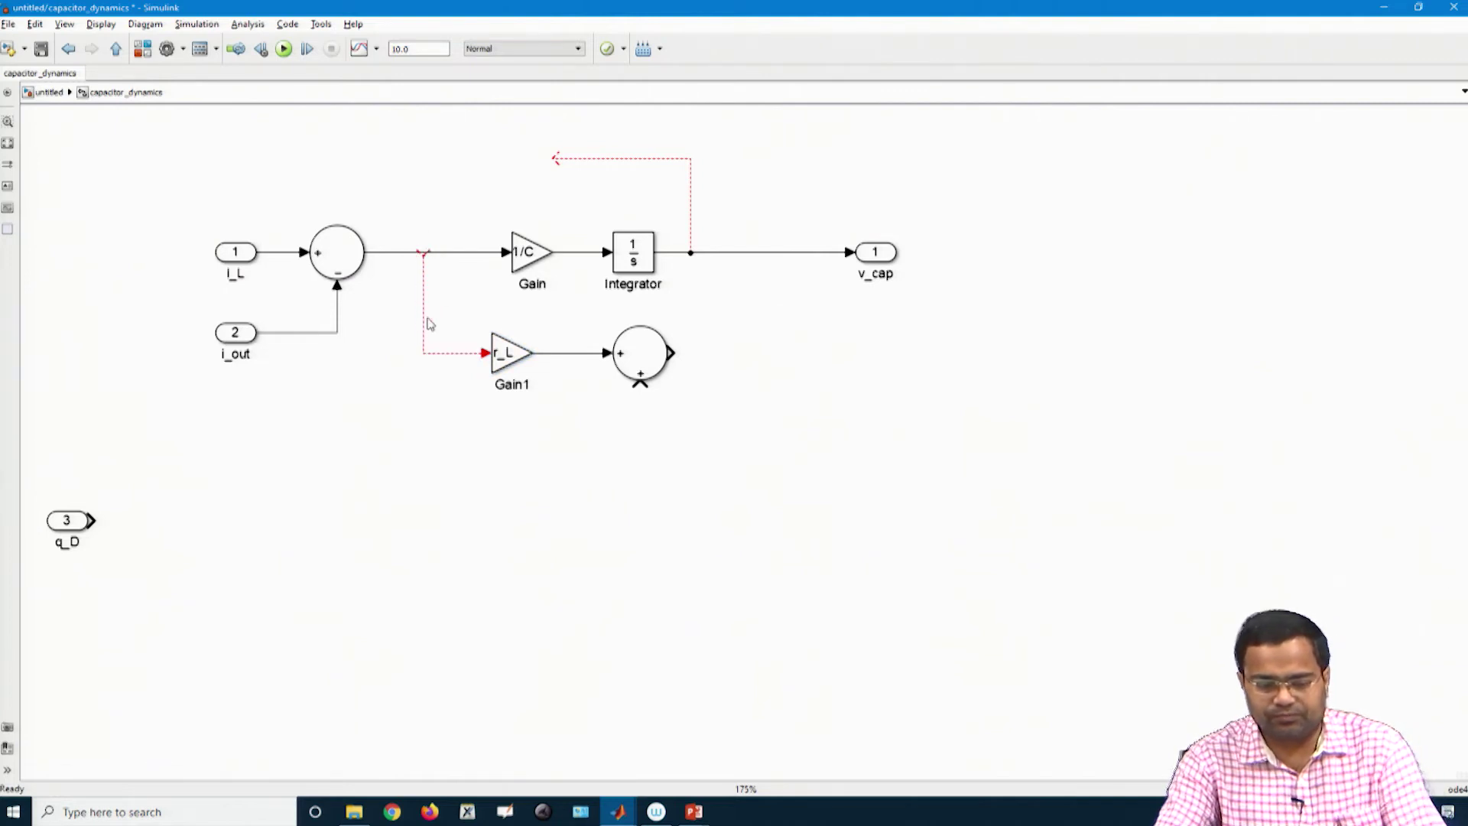
left_click_drag(487, 352, 421, 252)
Change the r_L gain to r_C and enlarge the block so the whole value fits
left_click(501, 355)
double_click(501, 355)
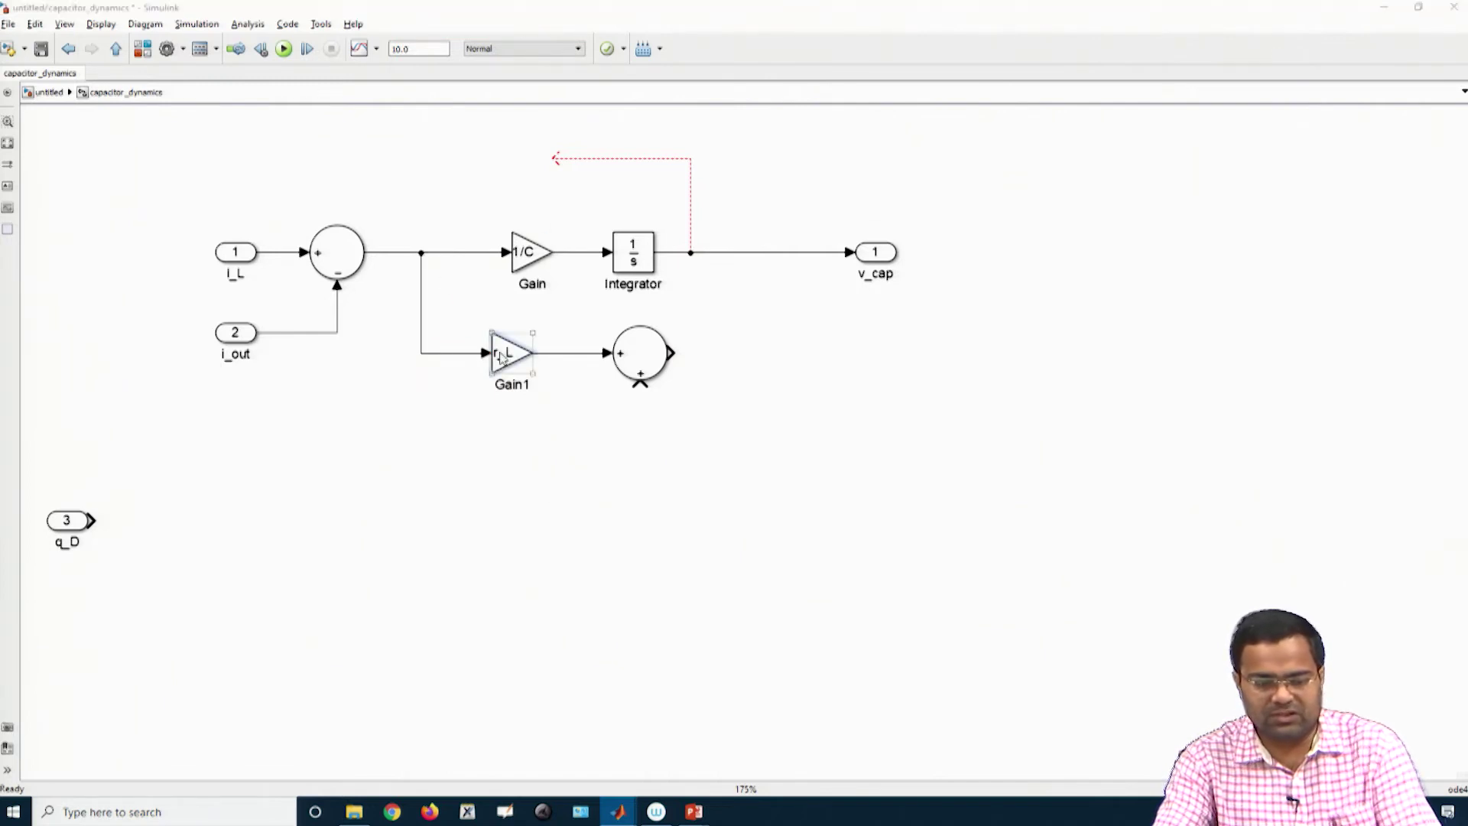
left_click(587, 346)
double_click(587, 346)
left_click(588, 346)
key("BackSpace")
type("C")
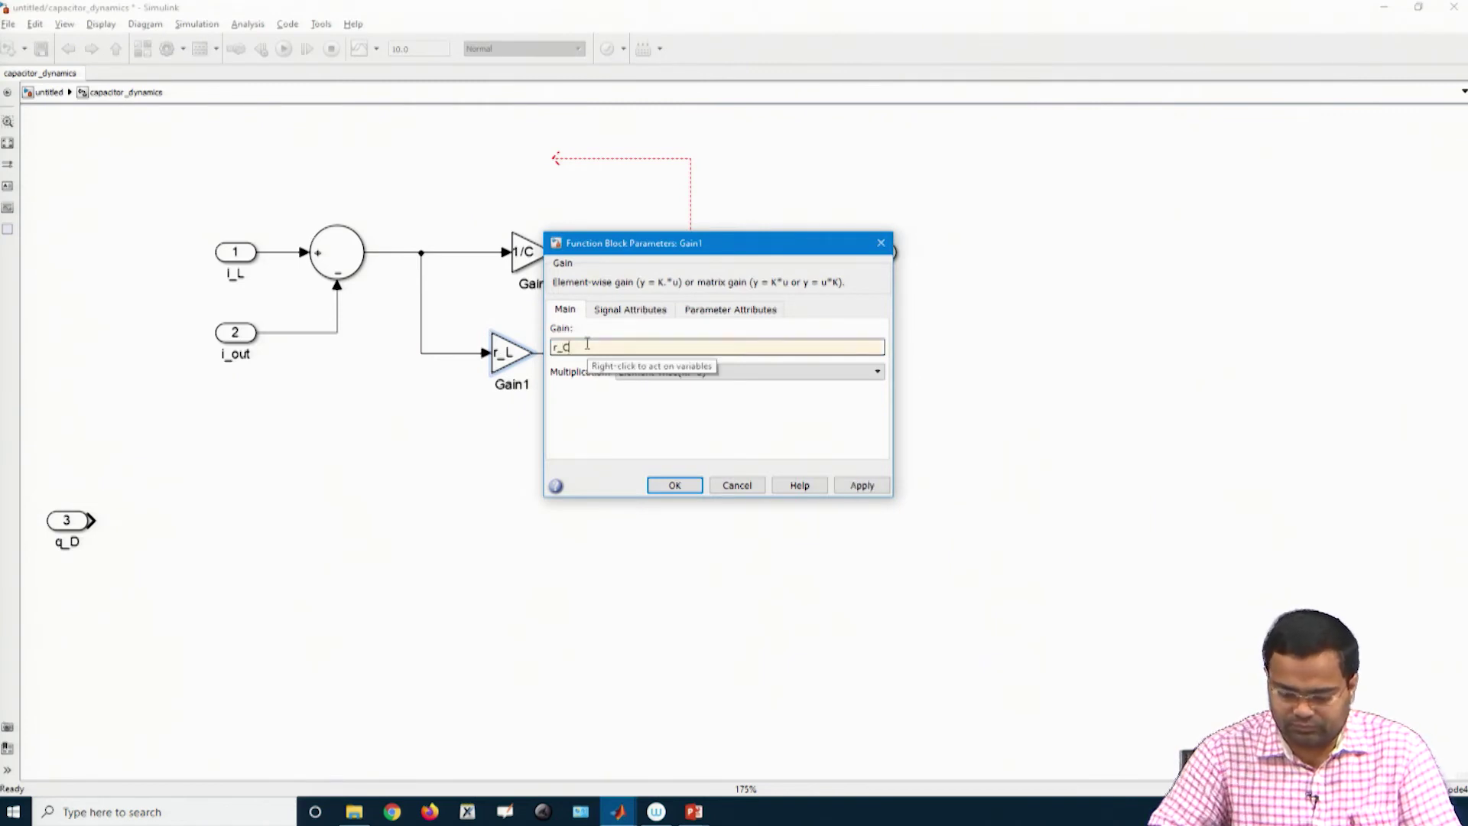
key("Return")
left_click(508, 361)
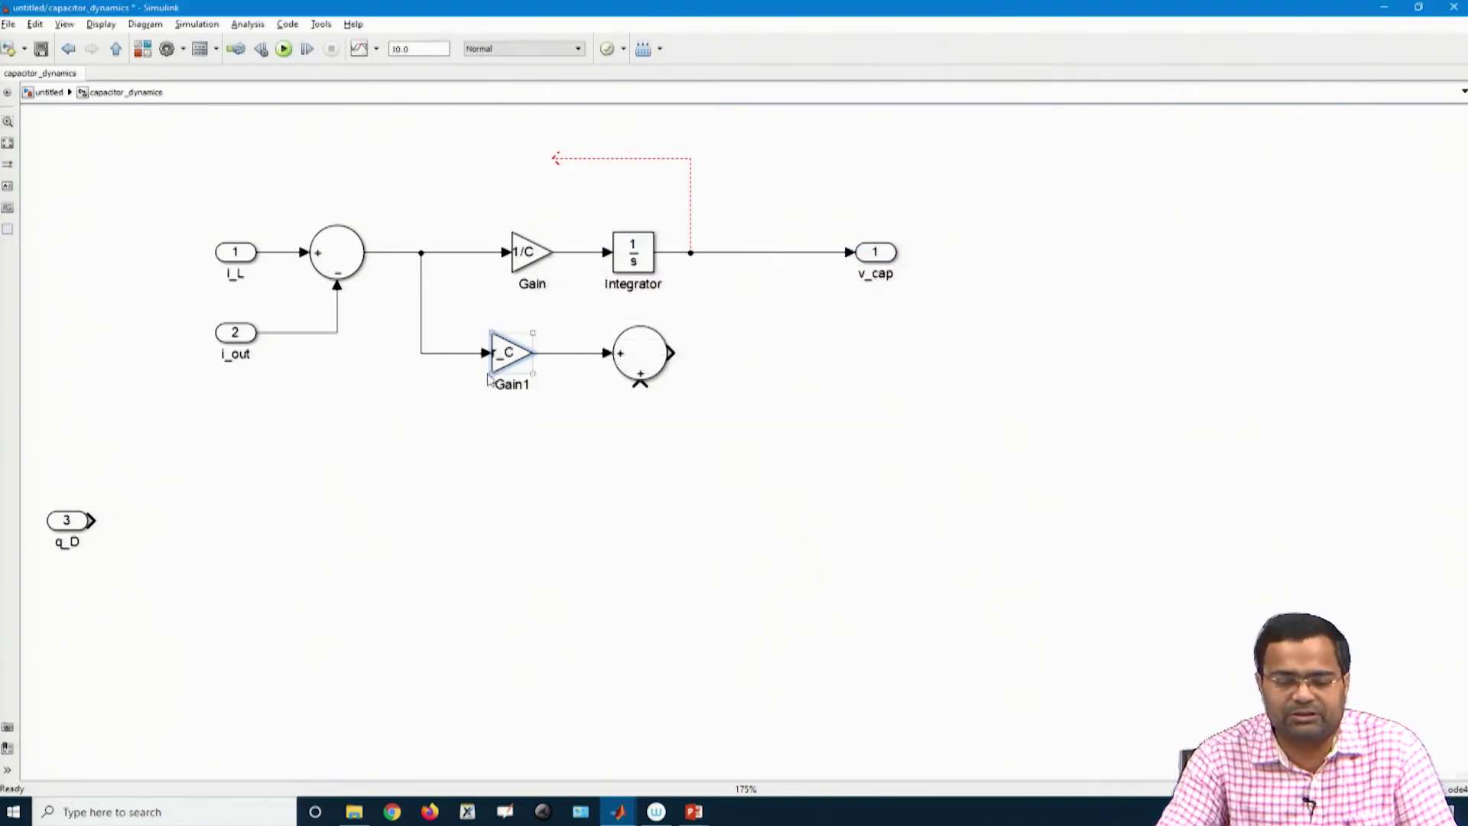
left_click_drag(487, 376, 476, 384)
Delete the dangling Integrator feedback branch and connect the Integrator output to the lower plus input of the second Sum, aligned beneath the Integrator
left_click(639, 375)
left_click_drag(647, 361, 640, 361)
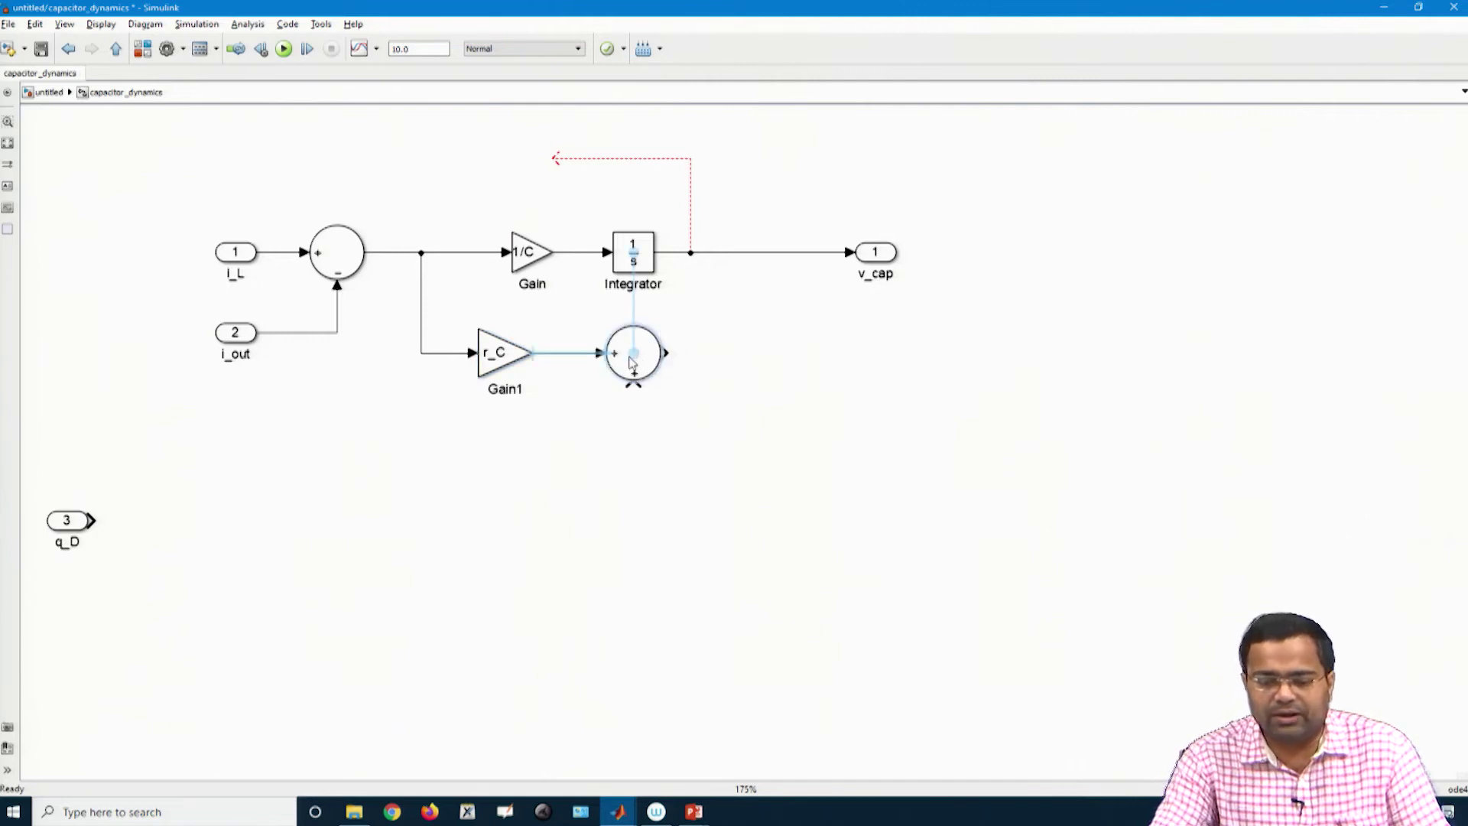
left_click(691, 222)
key("Delete")
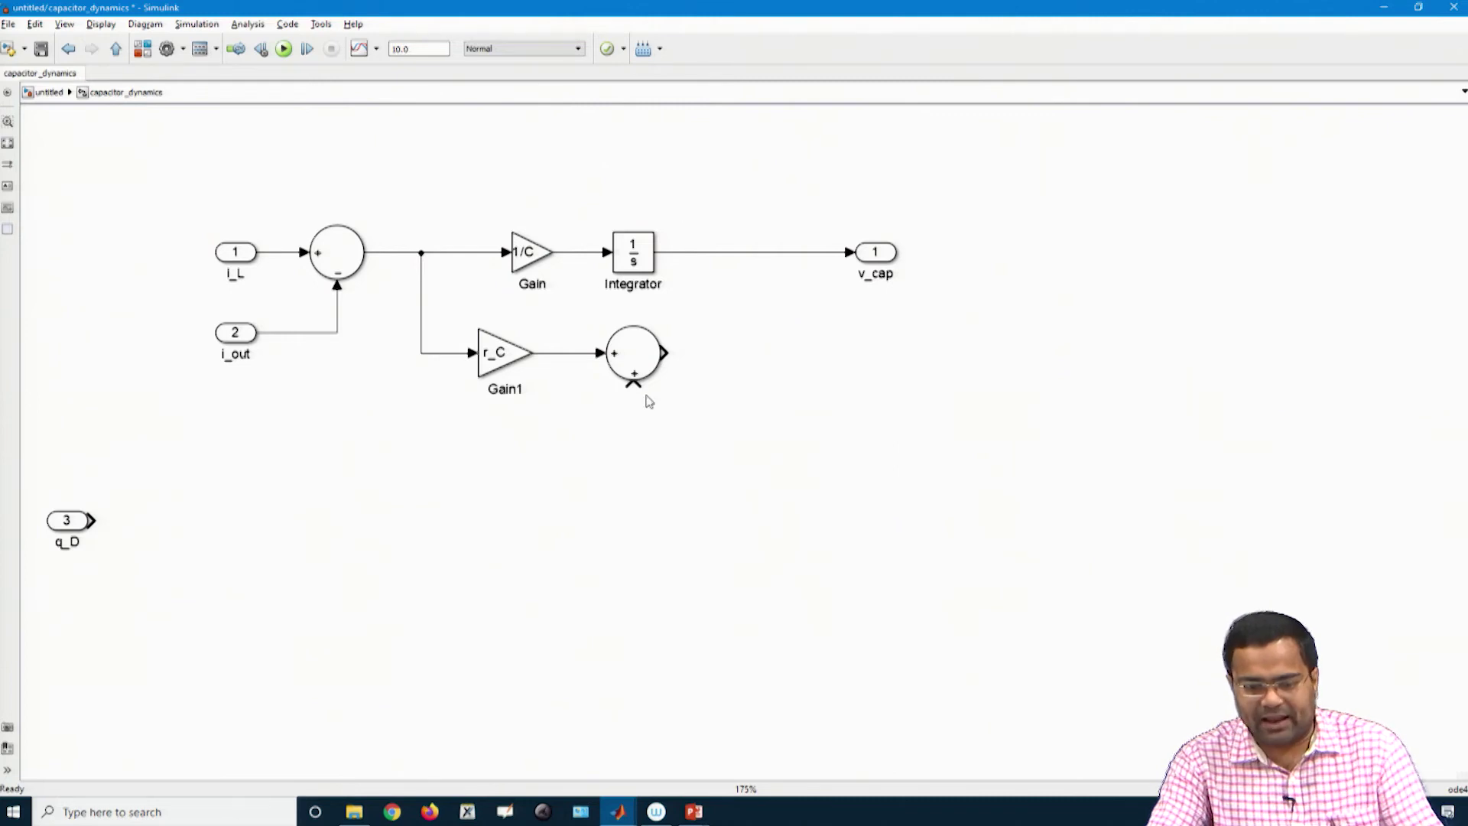
left_click_drag(633, 380, 694, 258)
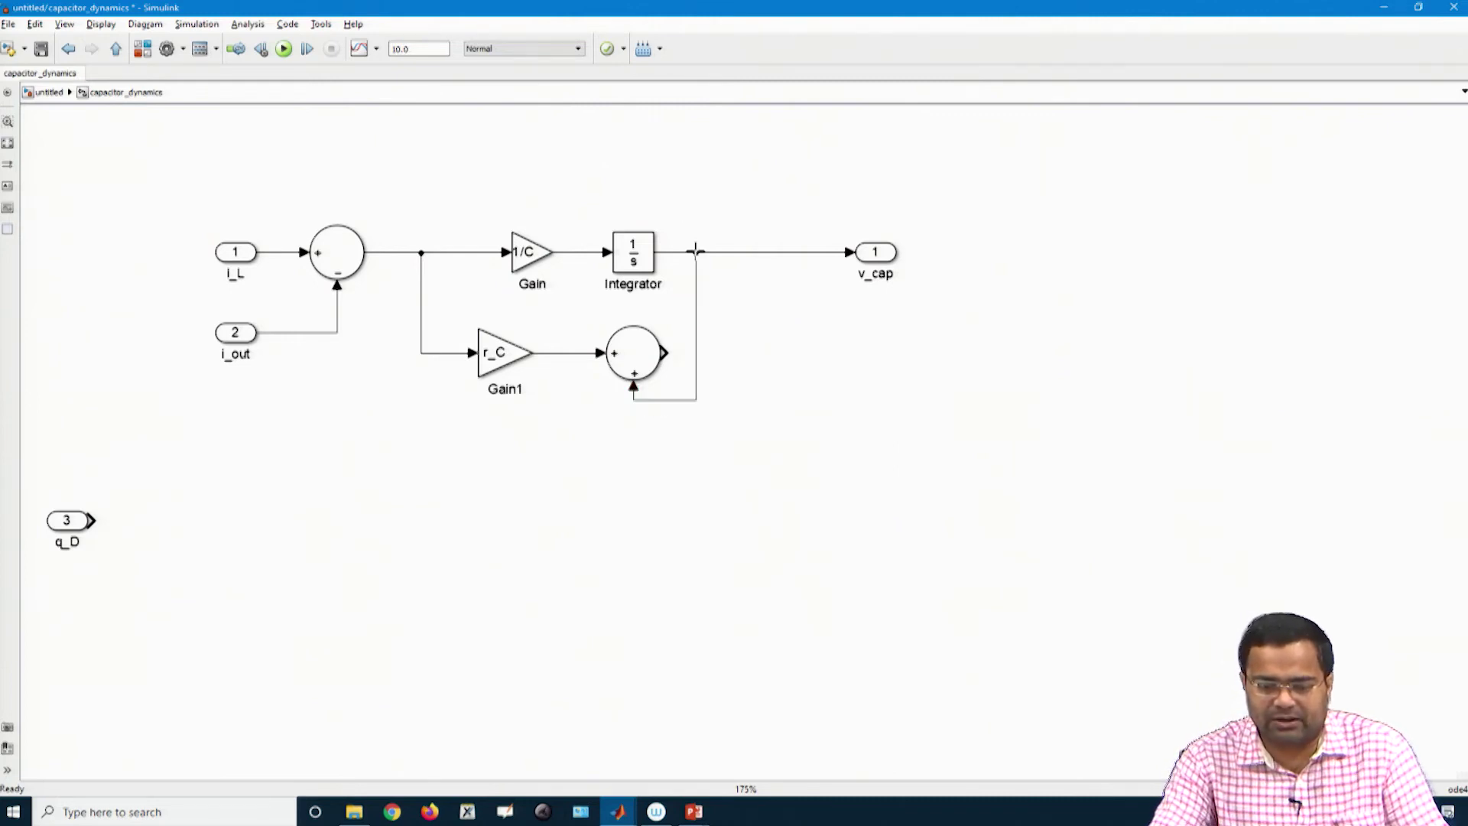
Duplicate the v_cap outport below the original and rename the copy as V_o
left_click(876, 258)
key("ctrl+c")
key("ctrl+v")
left_click_drag(887, 274, 854, 334)
left_click(856, 353)
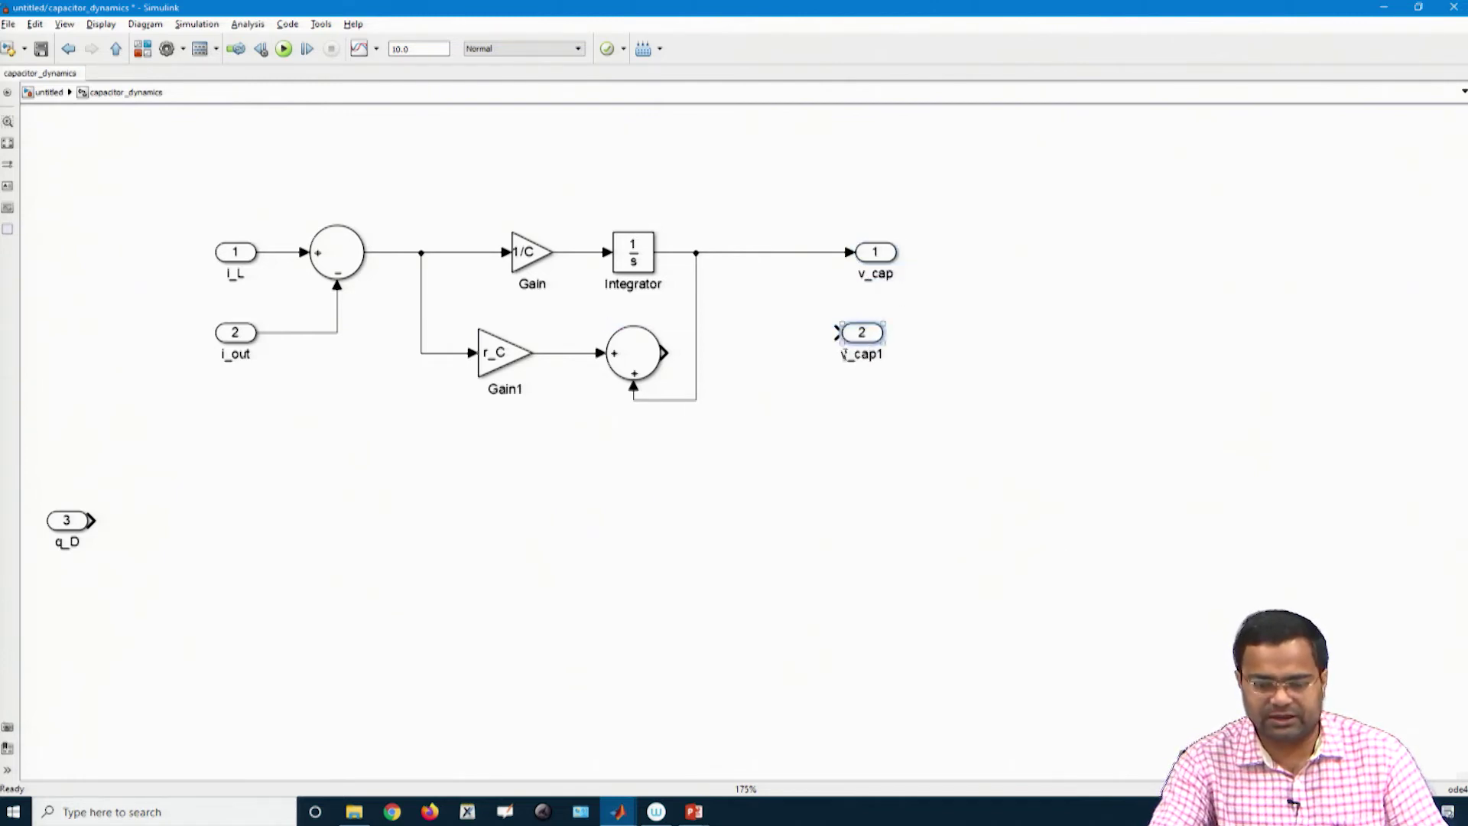
type("V_o")
key("Delete")
key("Delete")
key("Delete")
key("Delete")
key("Delete")
key("Delete")
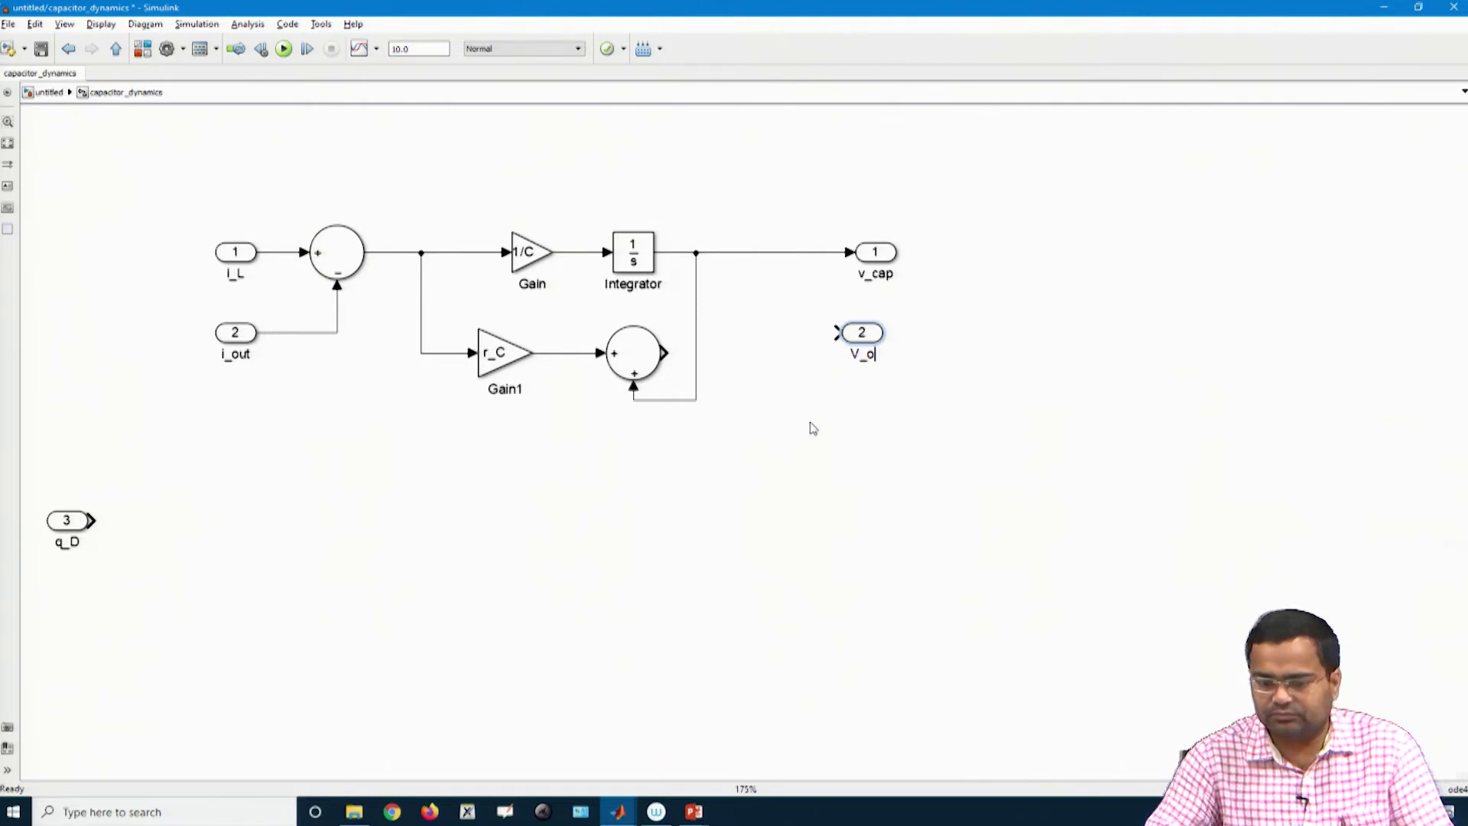
left_click(757, 410)
Connect the V_o outport to the second Sum's output and delete the unused q_D inport
left_click_drag(864, 334, 844, 360)
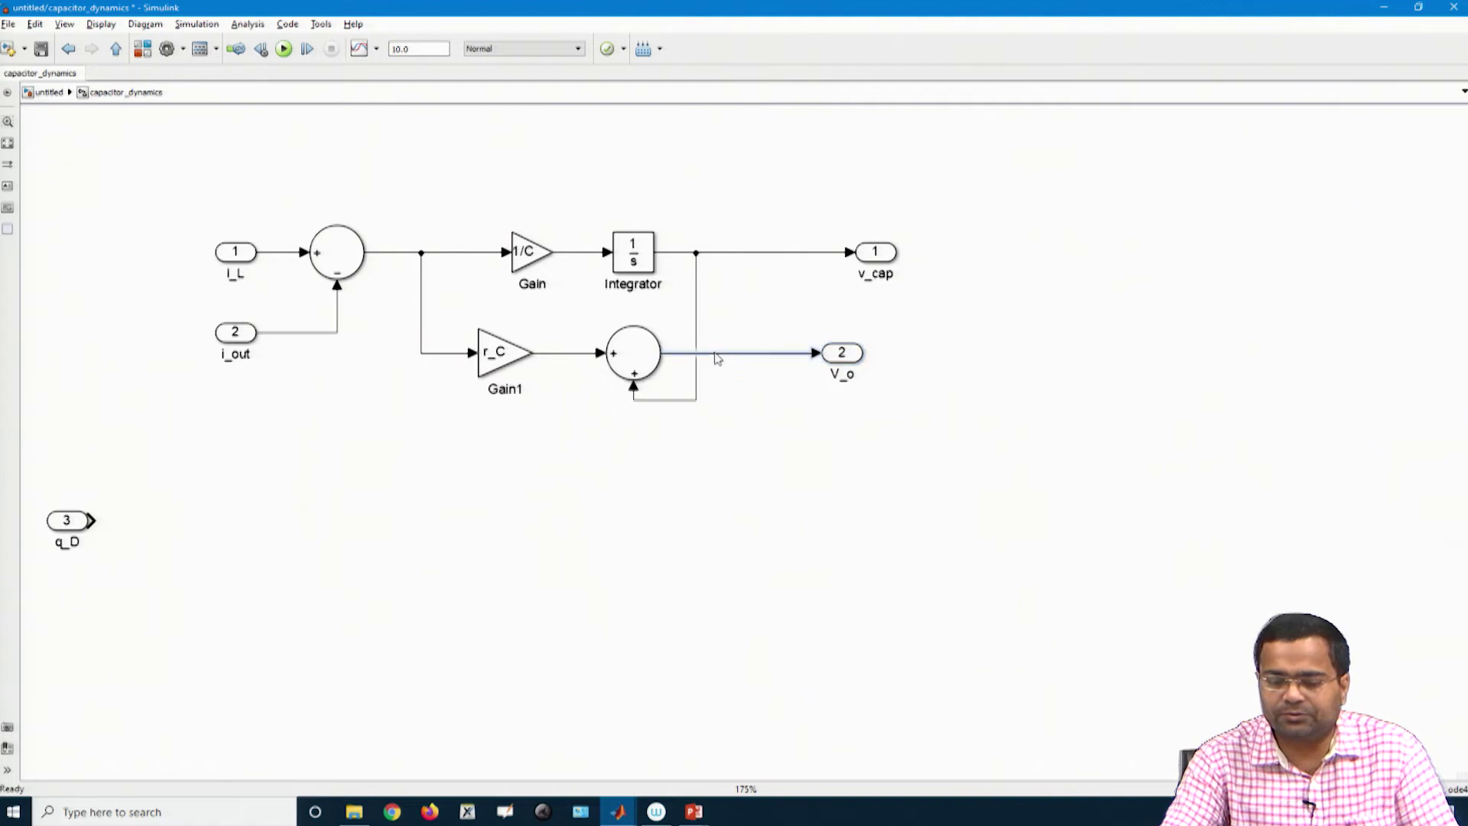
left_click(67, 526)
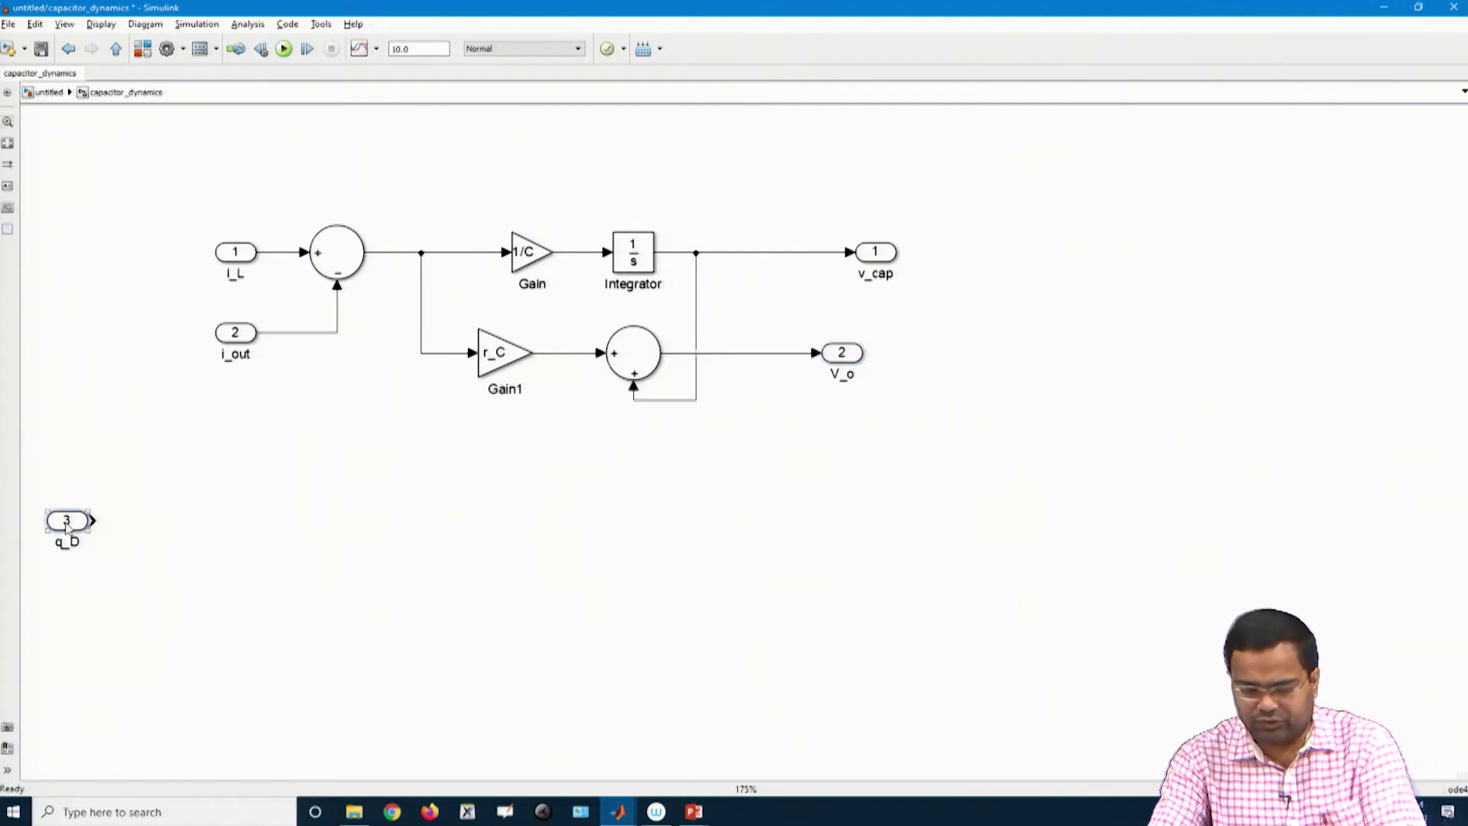
key("Delete")
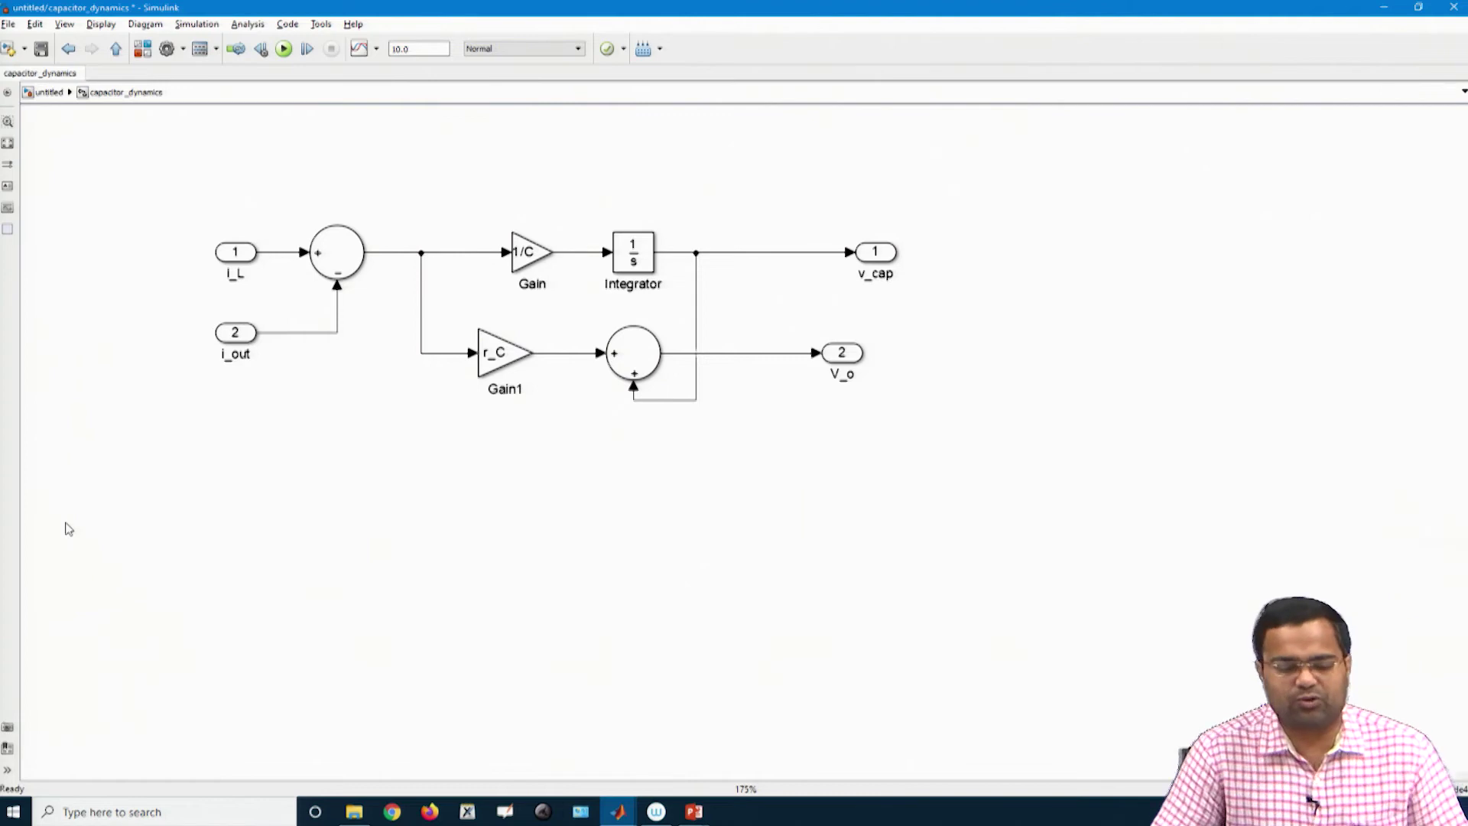
Return to the top-level model and align the capacitor_dynamics subsystem beneath inductor_dynamics
left_click(116, 48)
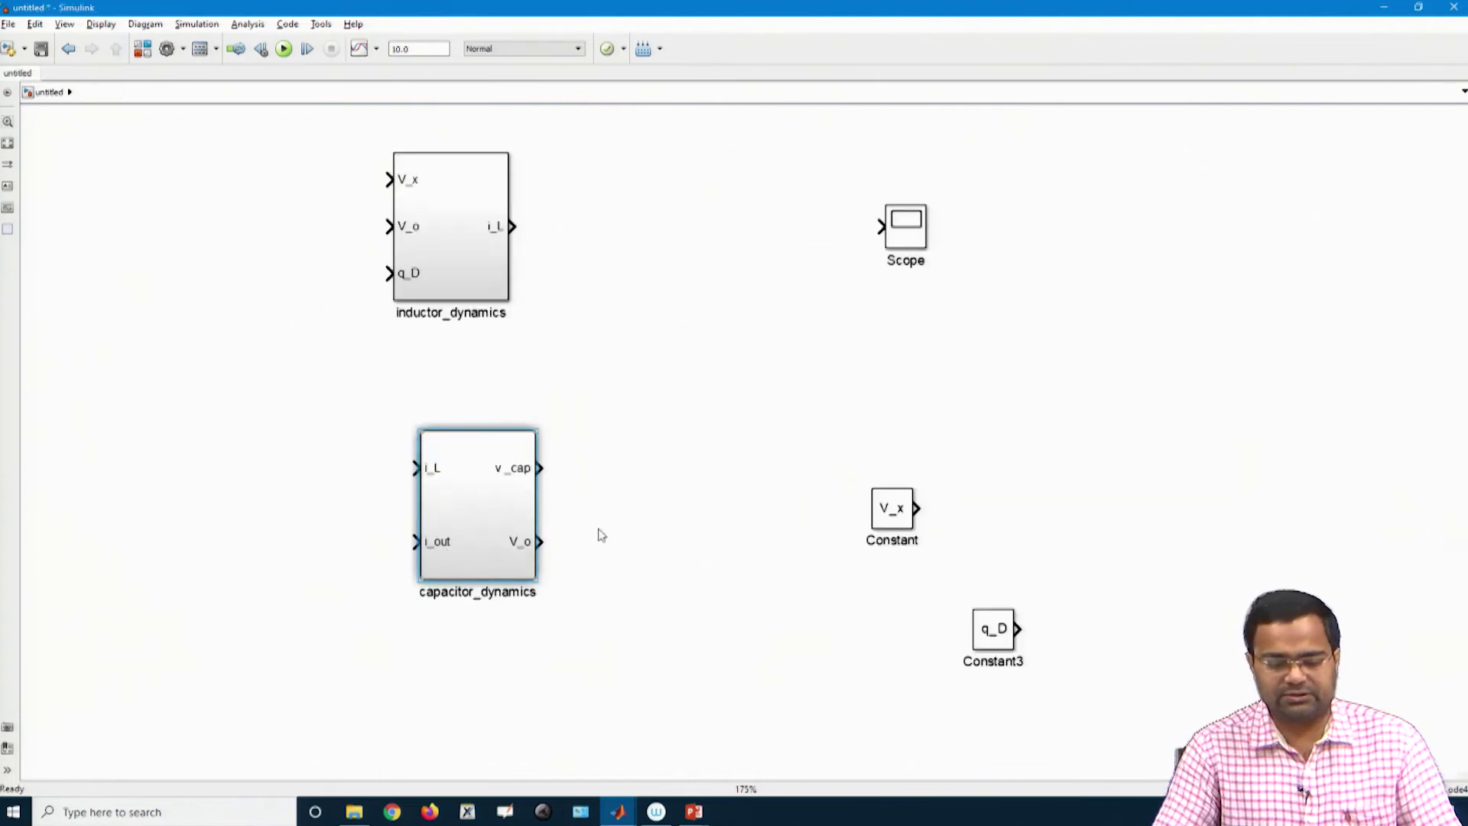
left_click_drag(481, 543, 456, 526)
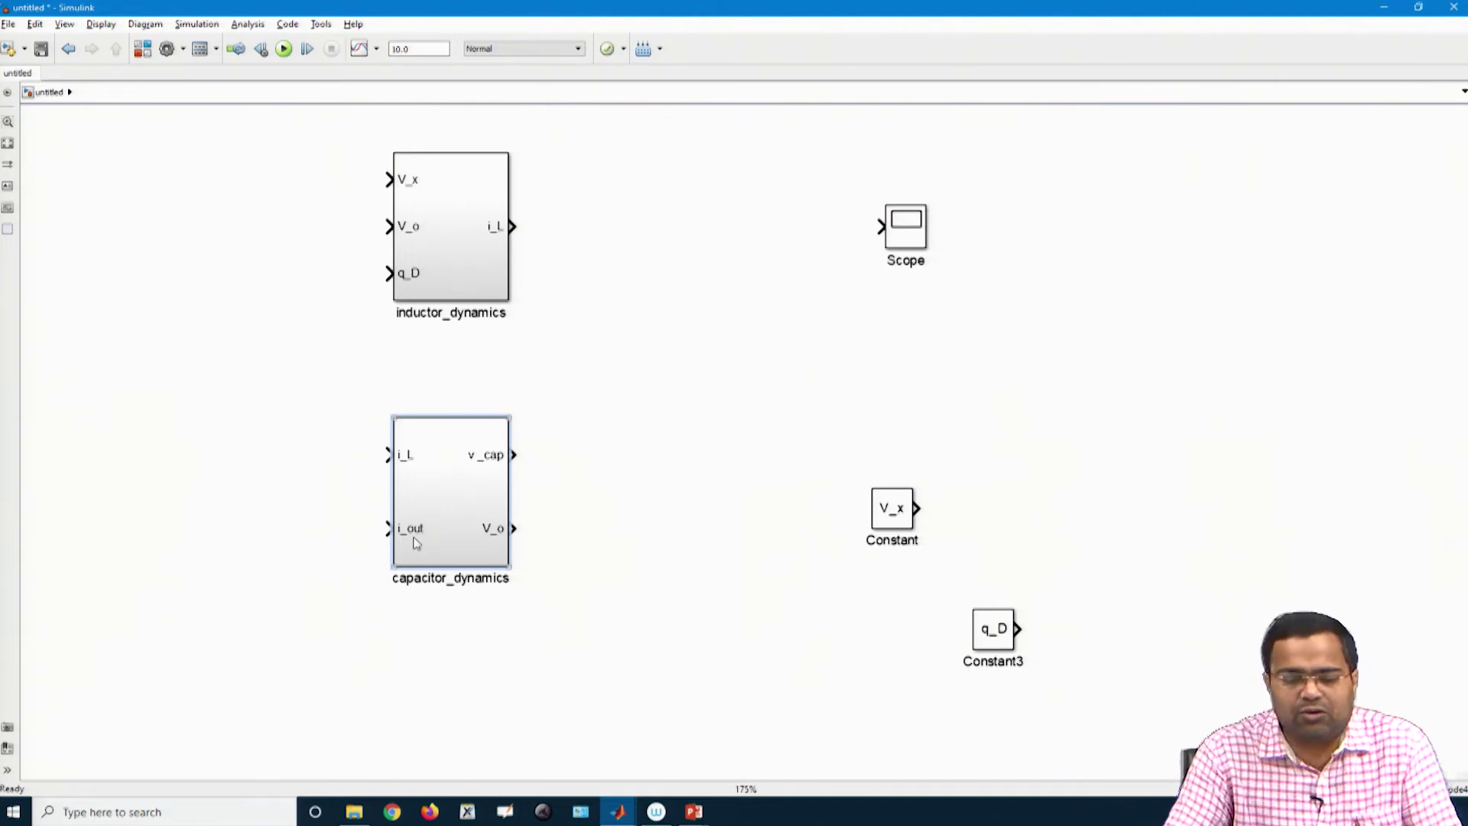
Duplicate inductor_dynamics, shift both original subsystems to the right, and align the copy level with inductor_dynamics on its input side
left_click(447, 276)
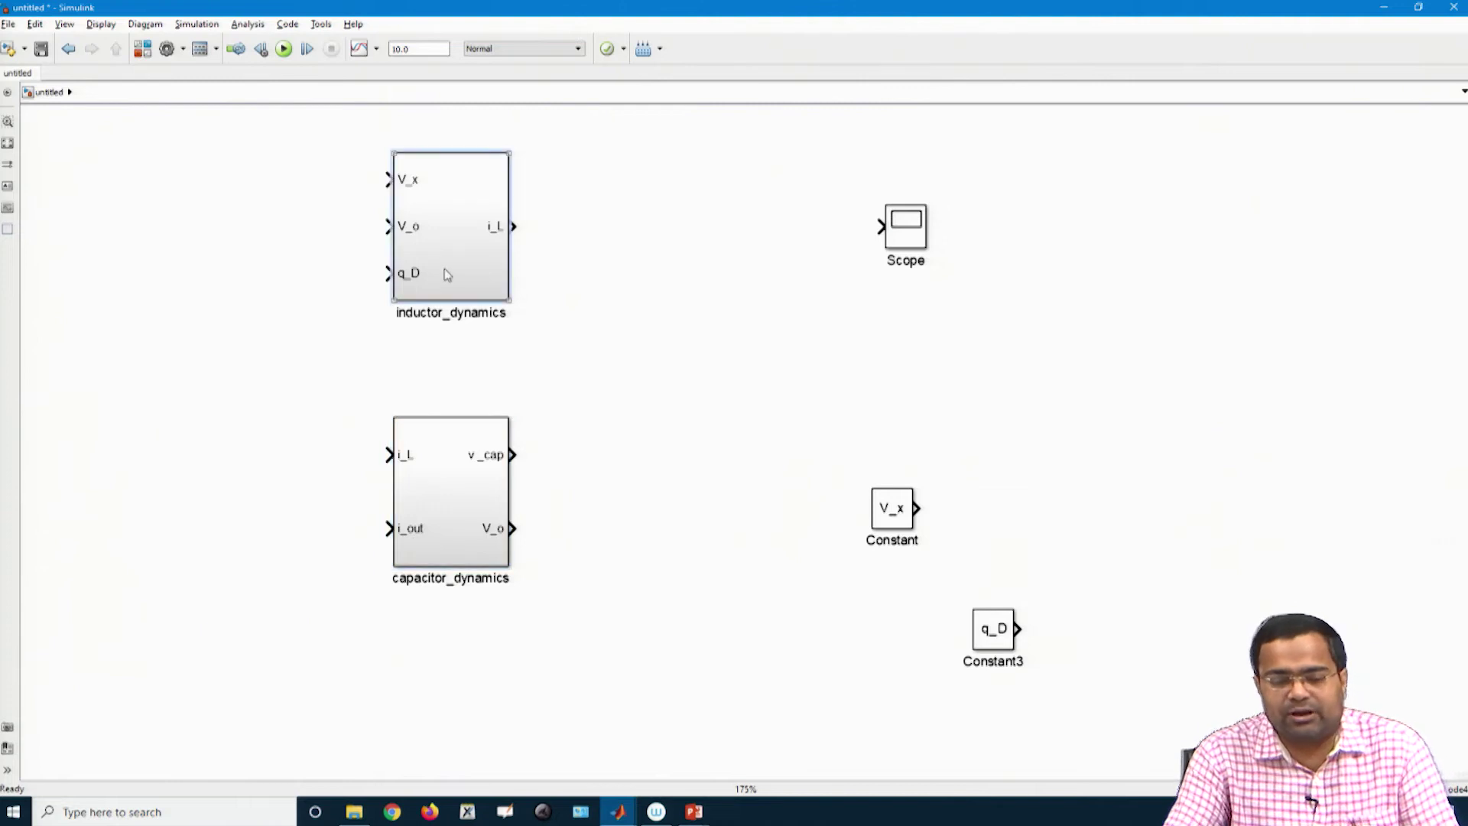
key("ctrl+c")
key("ctrl+v")
left_click_drag(295, 370, 164, 250)
left_click_drag(466, 226, 581, 226)
left_click_drag(448, 533, 563, 528)
left_click_drag(176, 290, 232, 274)
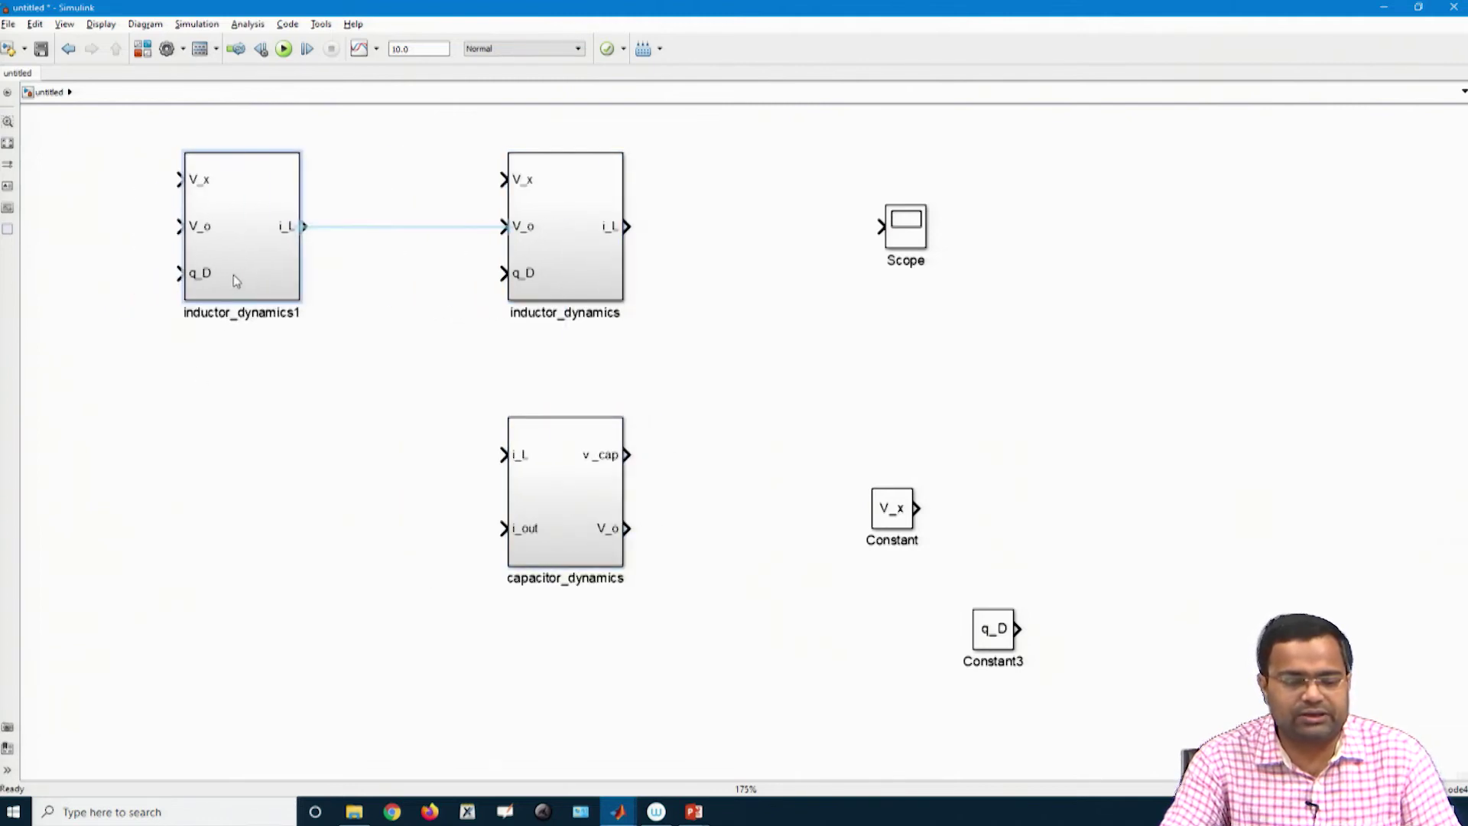
double_click(194, 312)
type("swit")
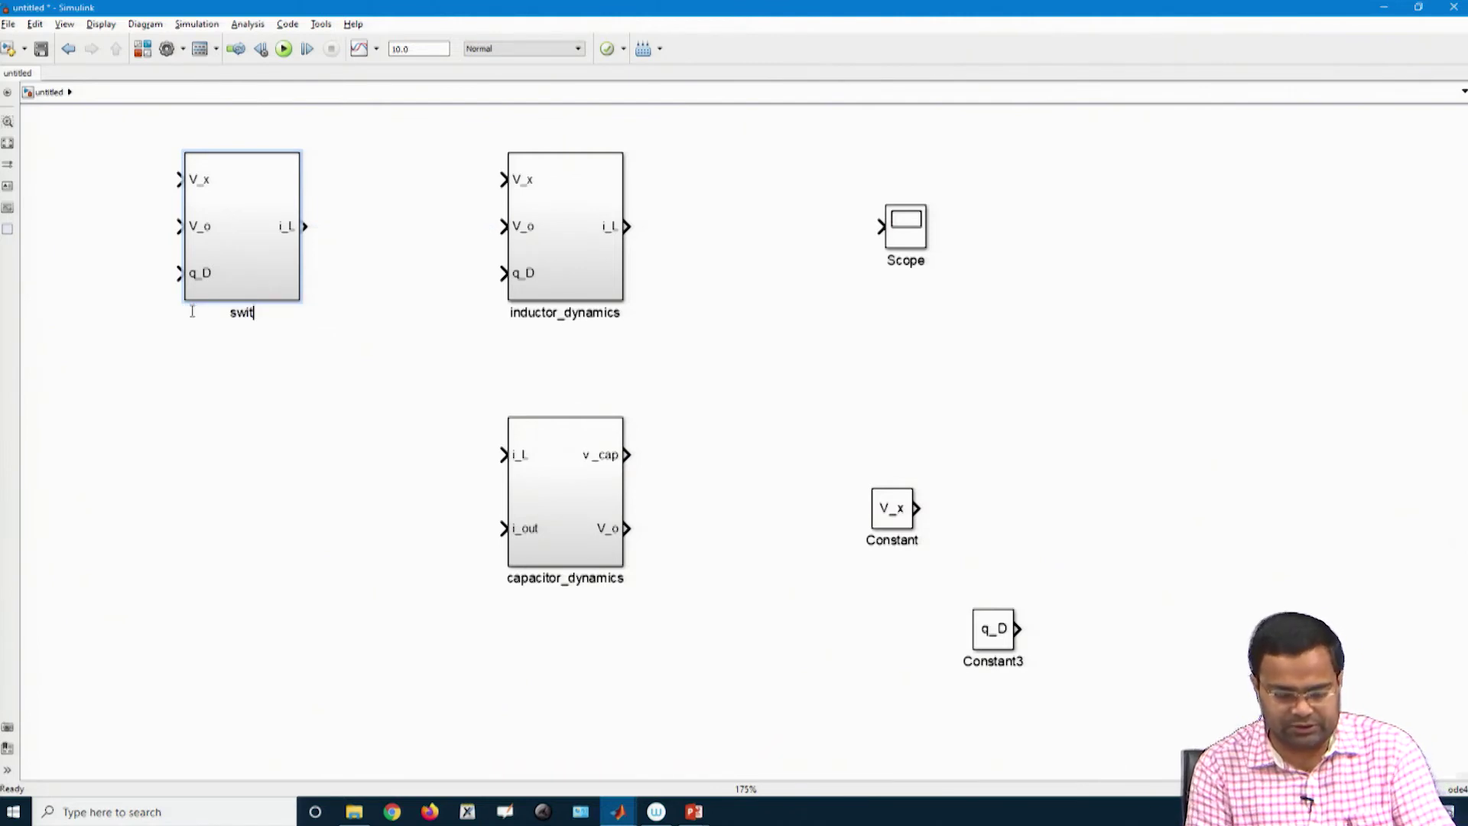
type("ch_nod")
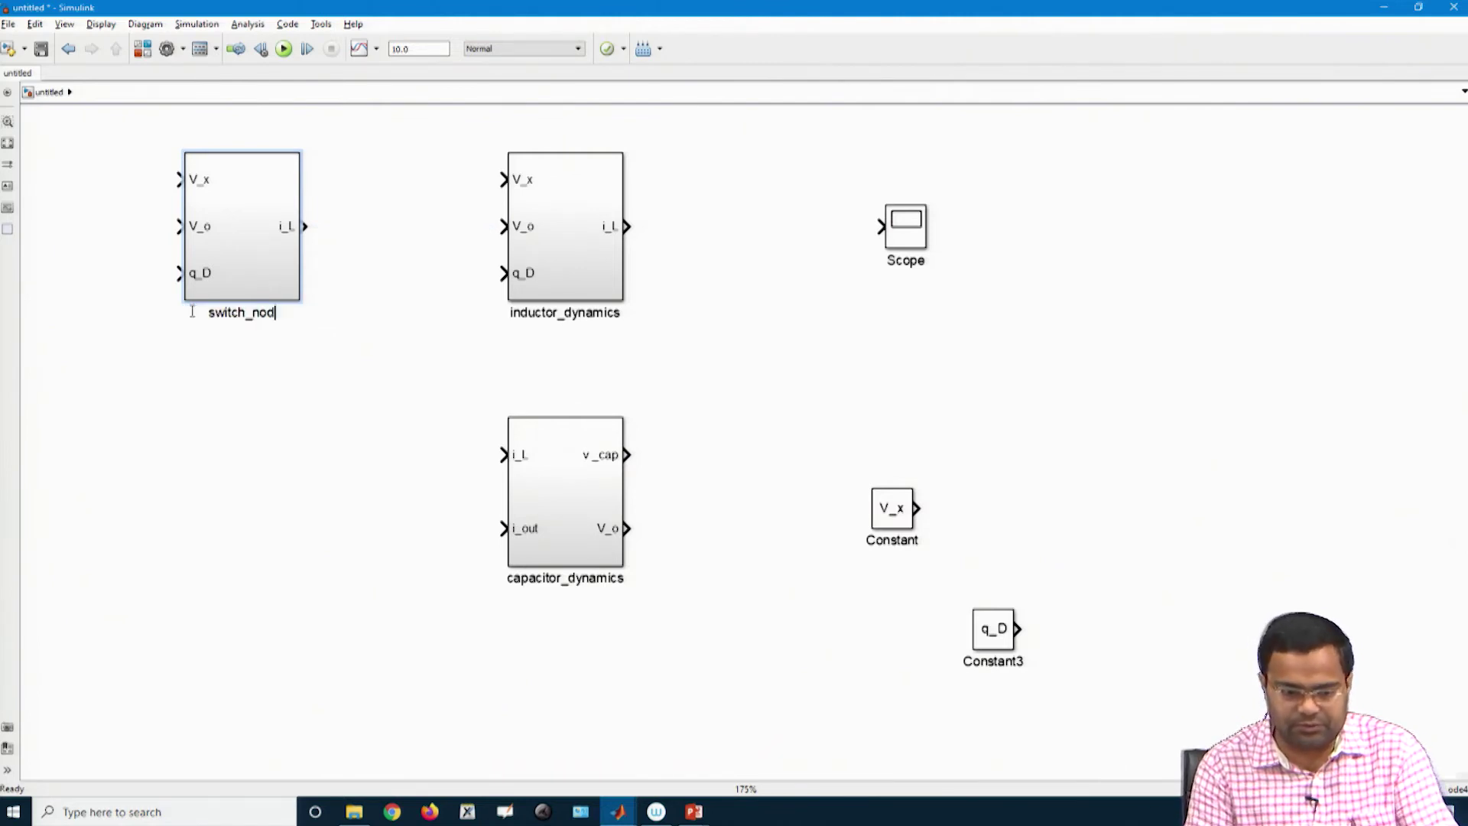
type("e_voltage")
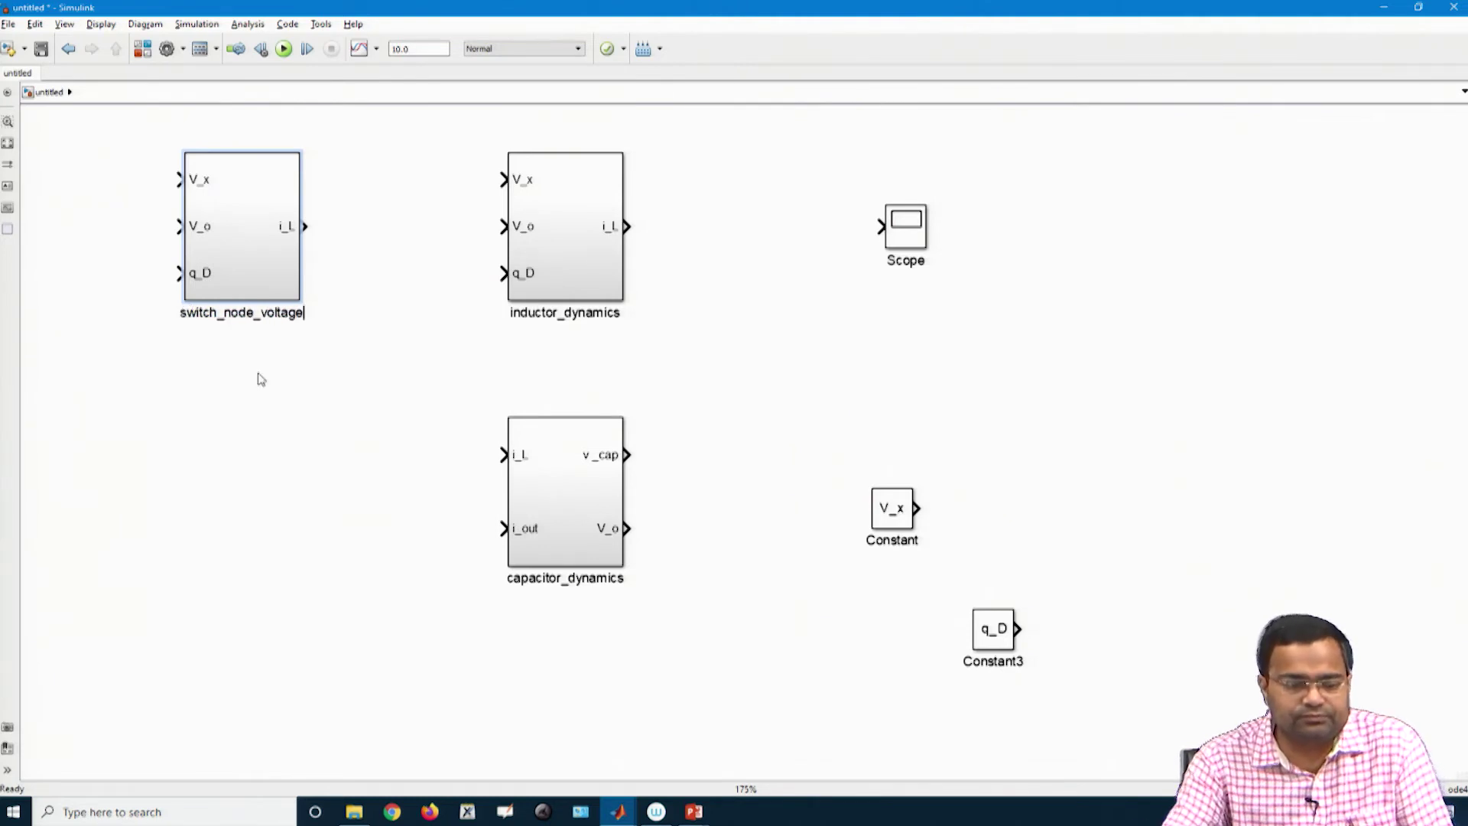
left_click(229, 273)
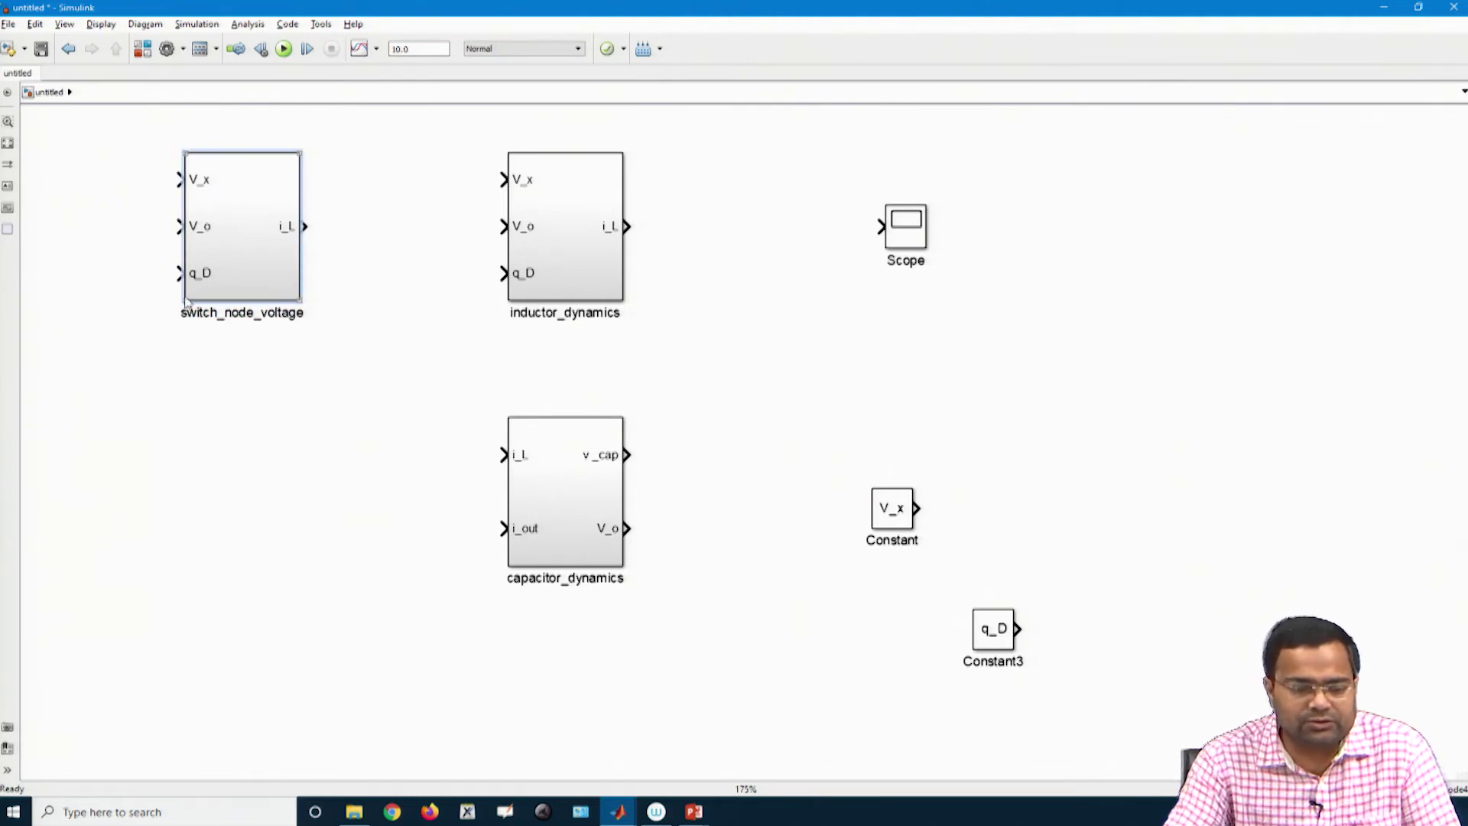
left_click_drag(185, 301, 172, 302)
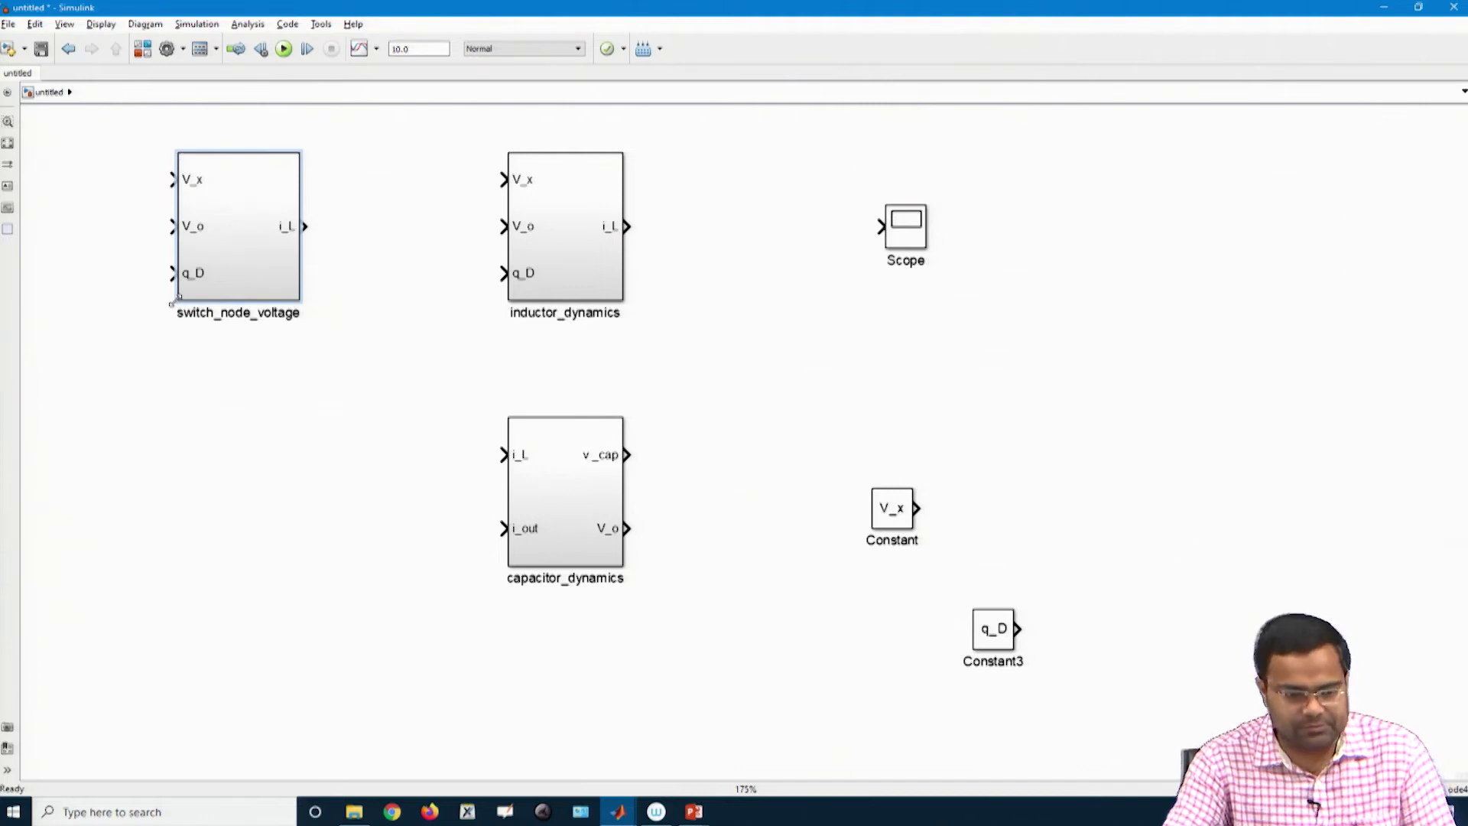
key("ctrl+z")
key("ctrl+z")
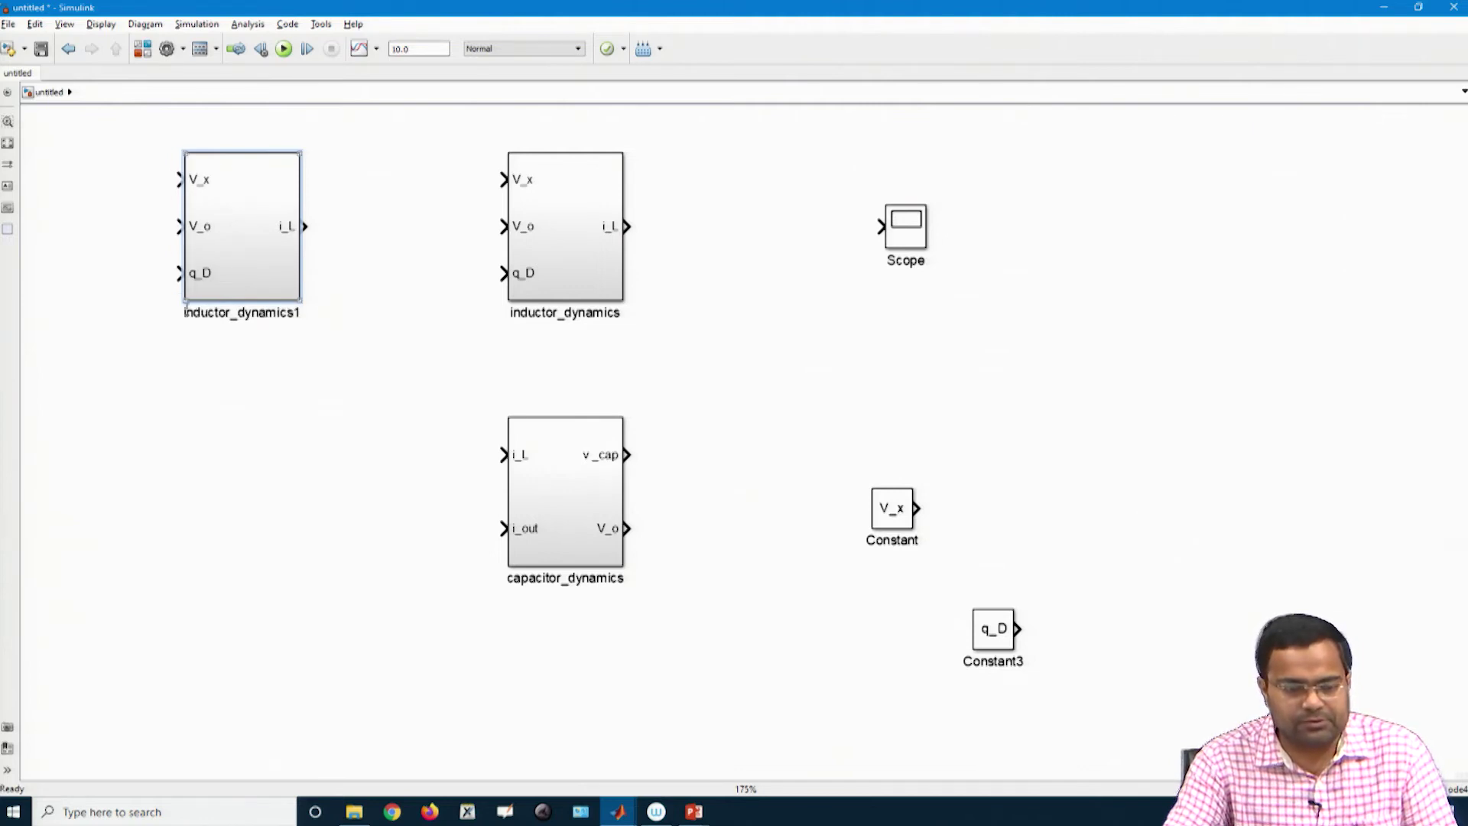
Rename the inductor_dynamics1 copy as switch_node_voltage and widen its block slightly on the output side
double_click(185, 310)
type("swi")
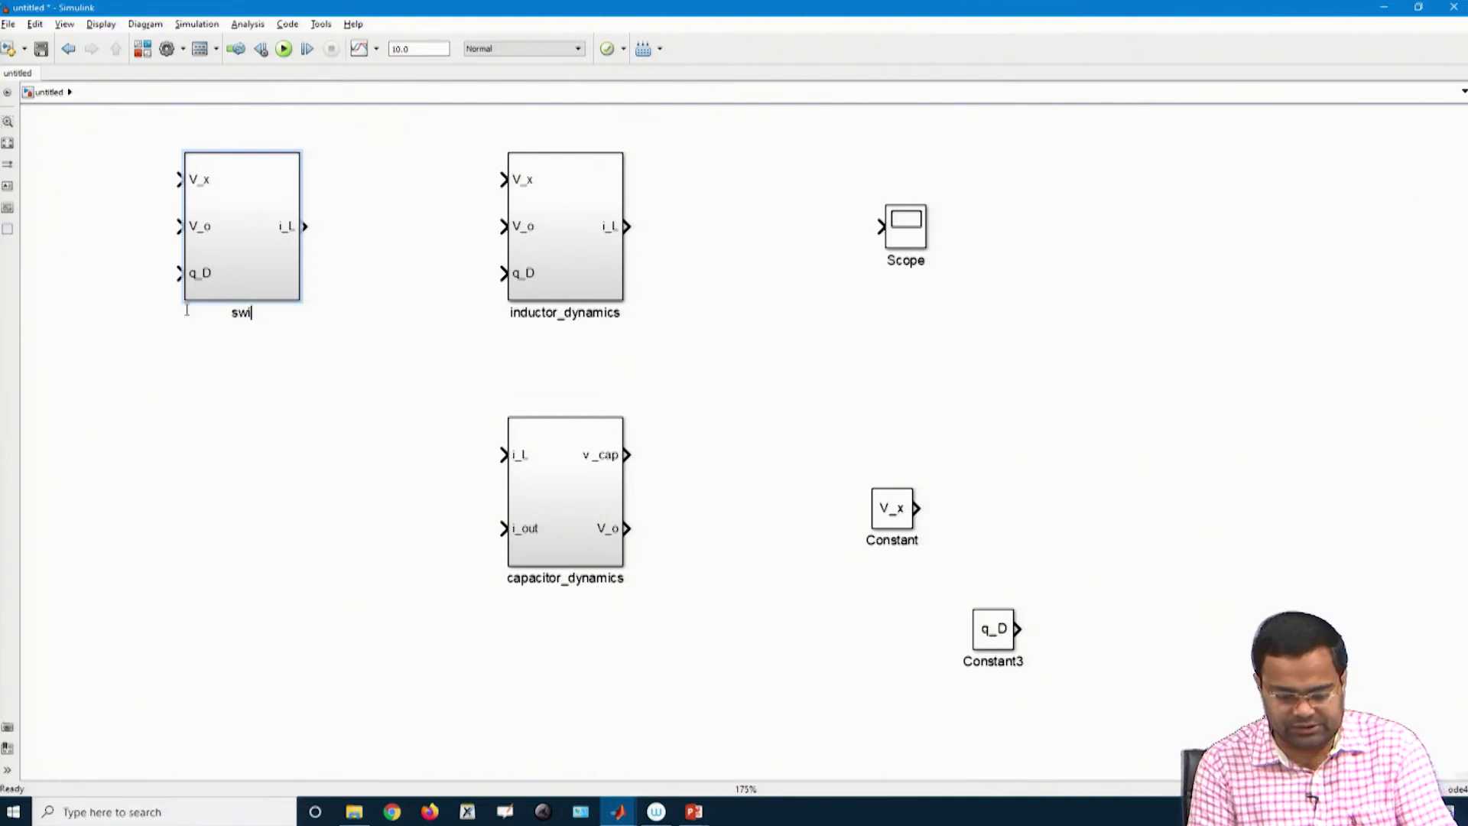
type("tch_no")
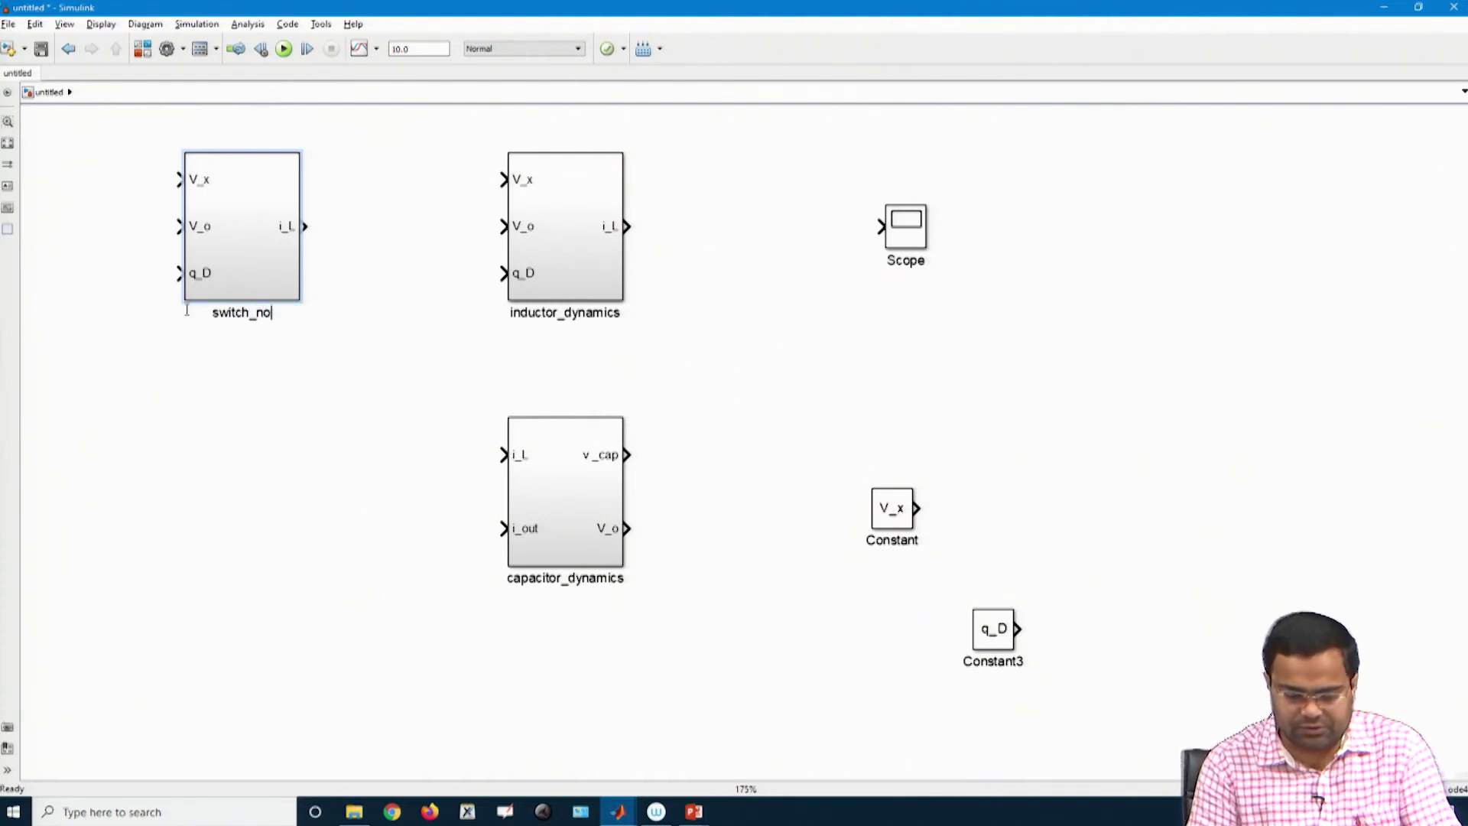
type("de_voltage")
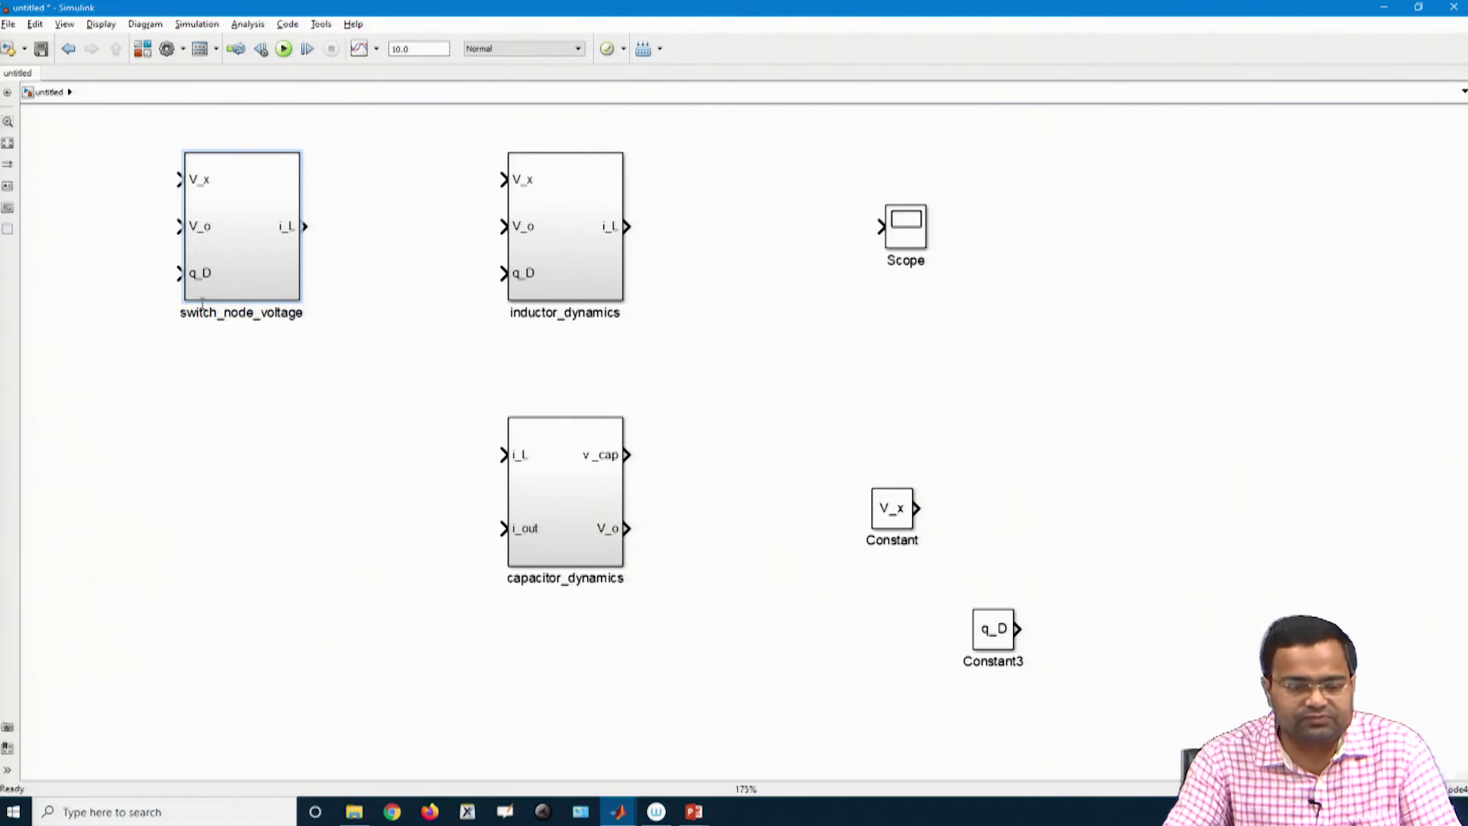
left_click(284, 388)
left_click(276, 279)
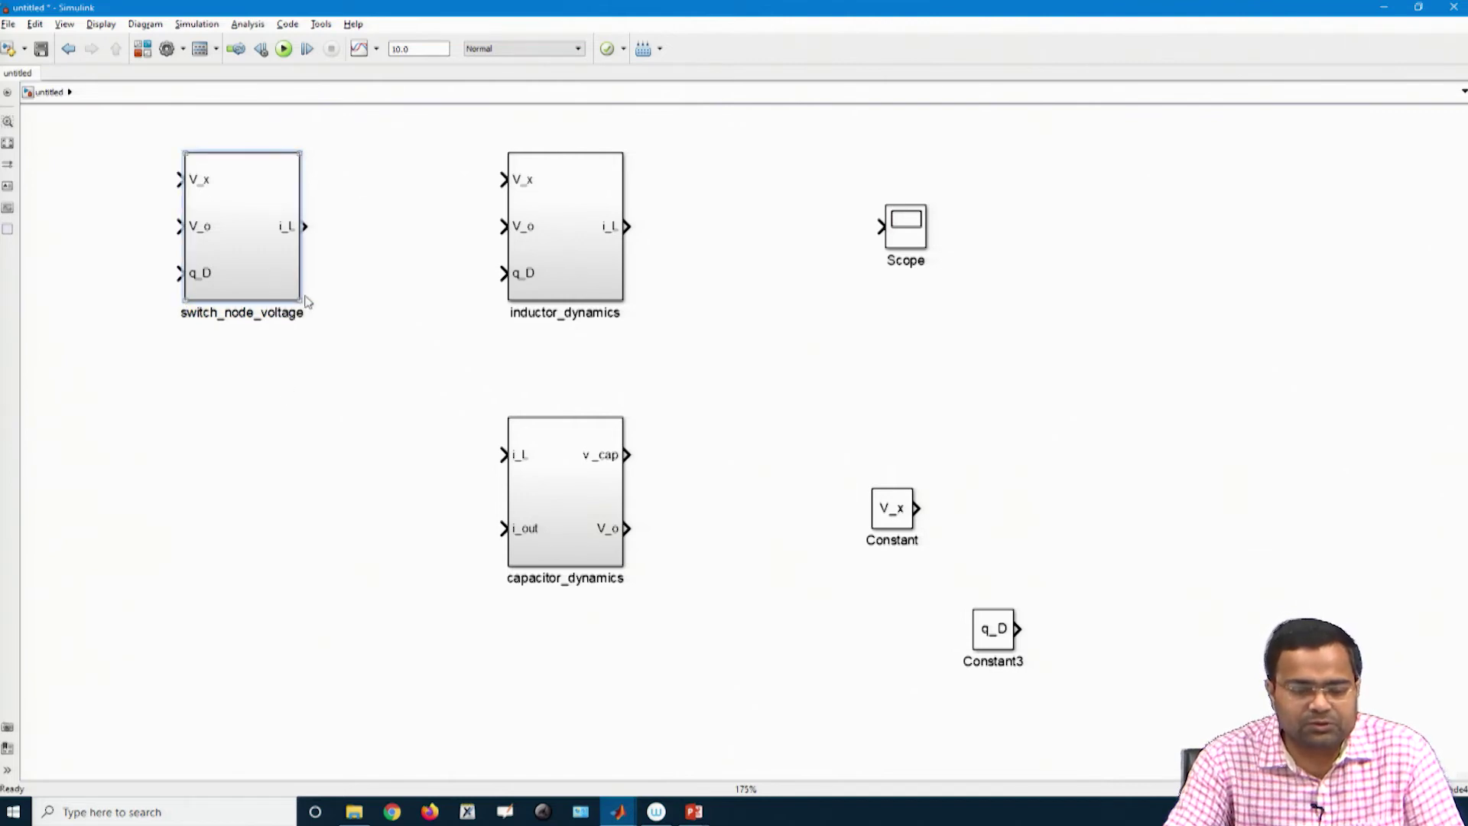
left_click(305, 226)
left_click_drag(301, 300, 313, 301)
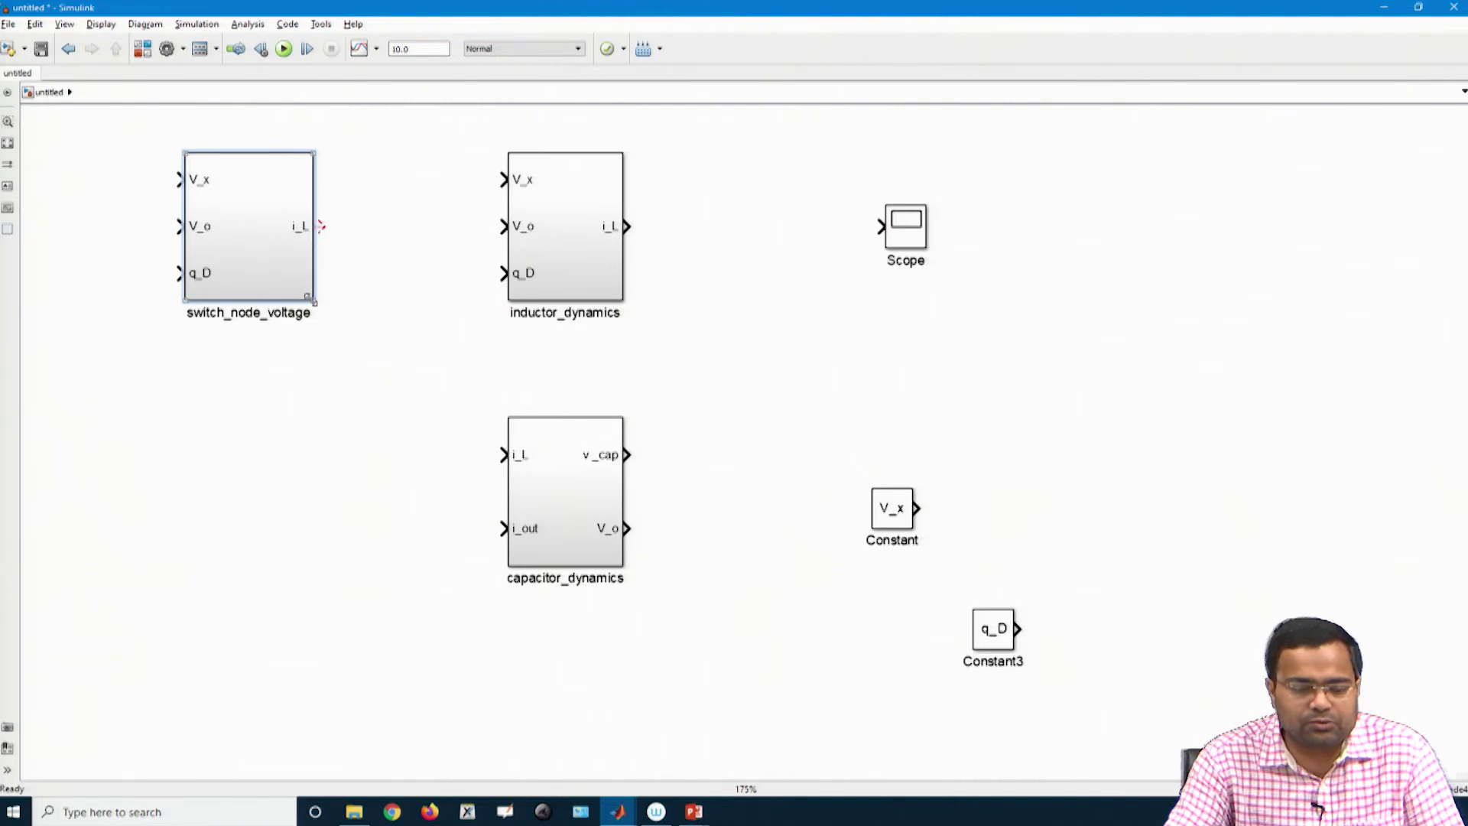
left_click(315, 393)
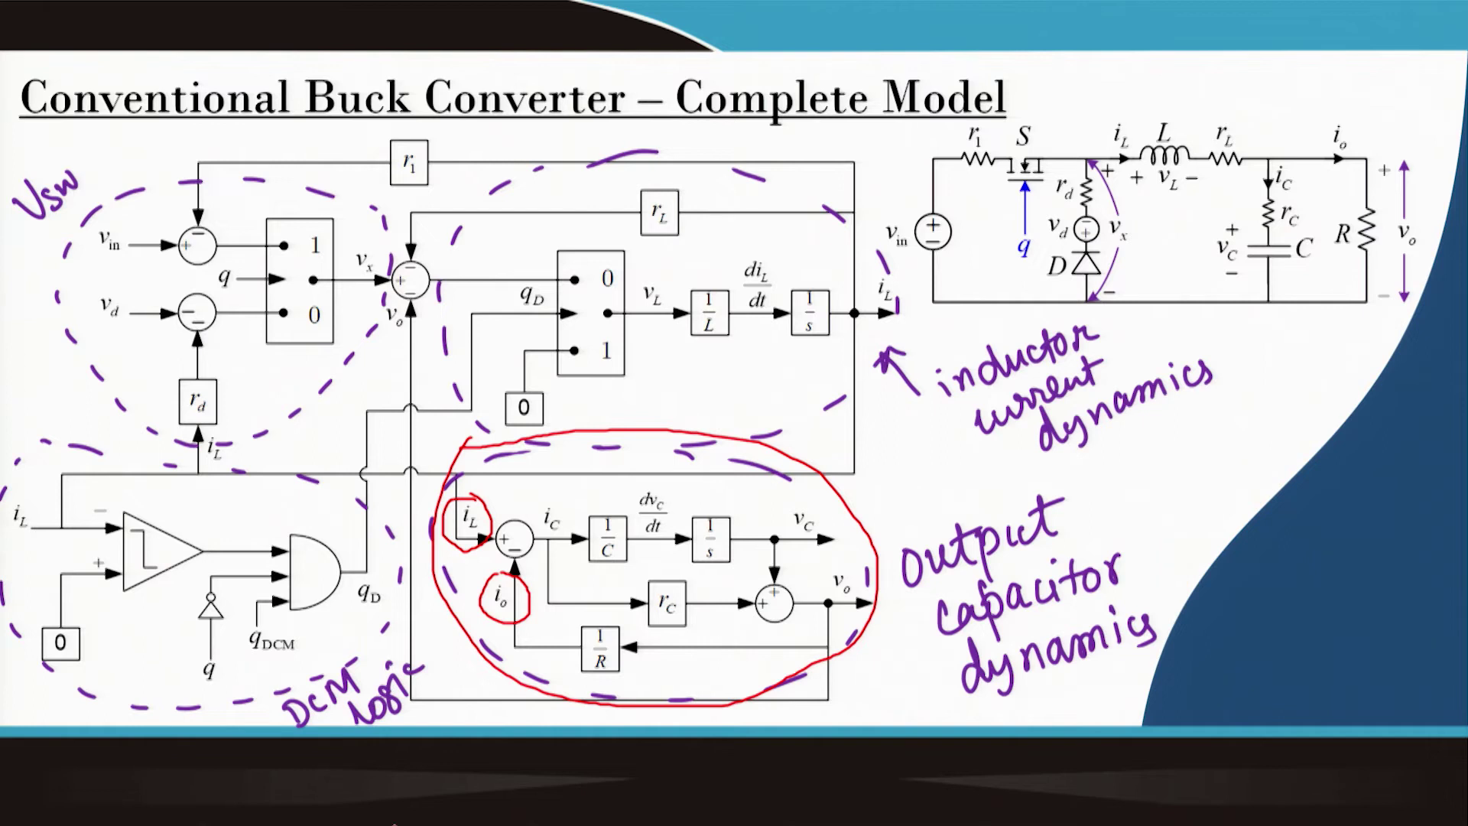
mouse_move(88, 195)
left_mouse_down()
mouse_move(310, 179)
mouse_move(386, 250)
mouse_move(336, 377)
mouse_move(223, 447)
mouse_move(66, 294)
mouse_move(105, 176)
left_mouse_up()
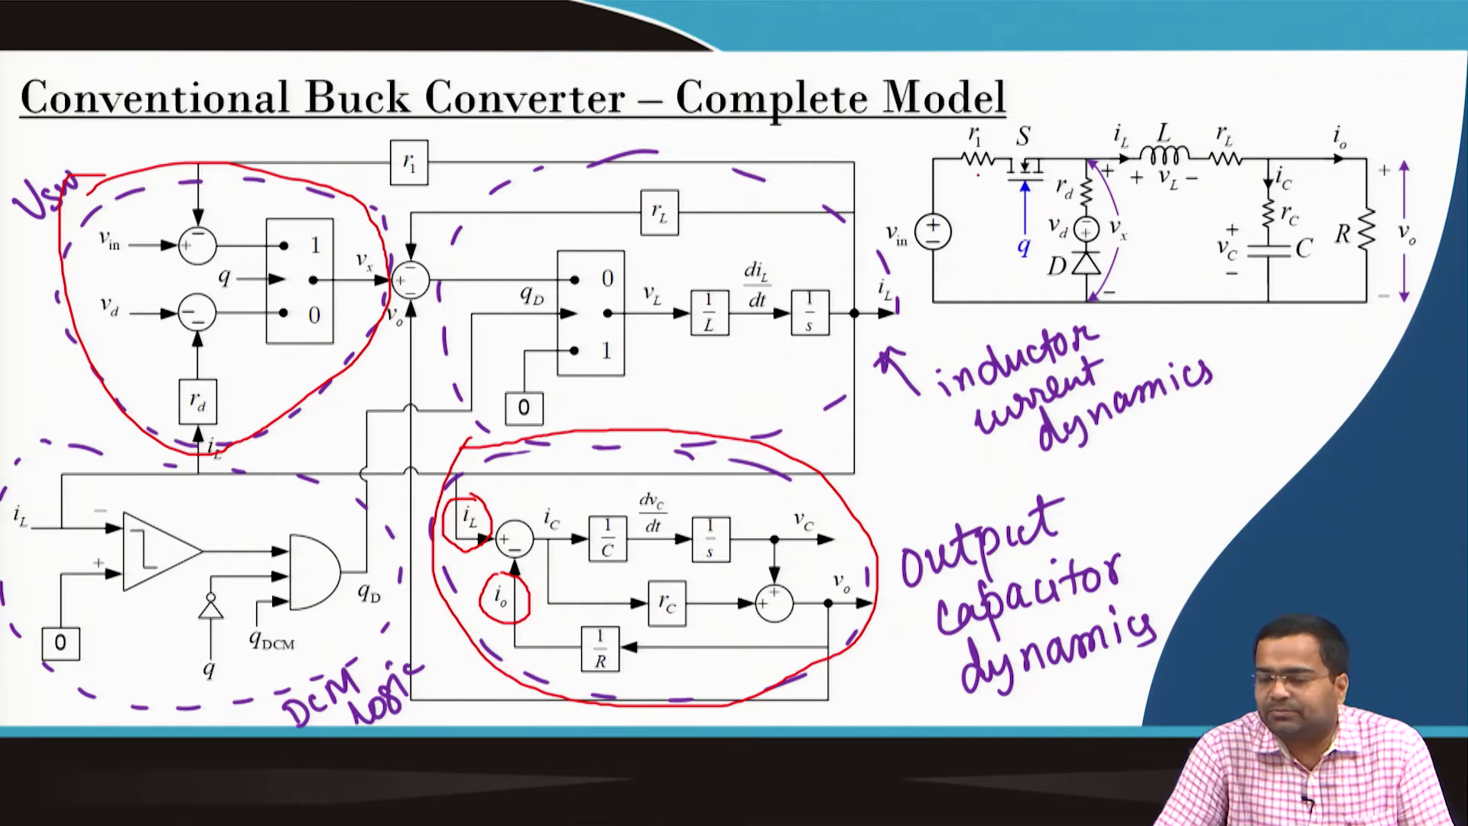
left_click_drag(965, 181, 992, 182)
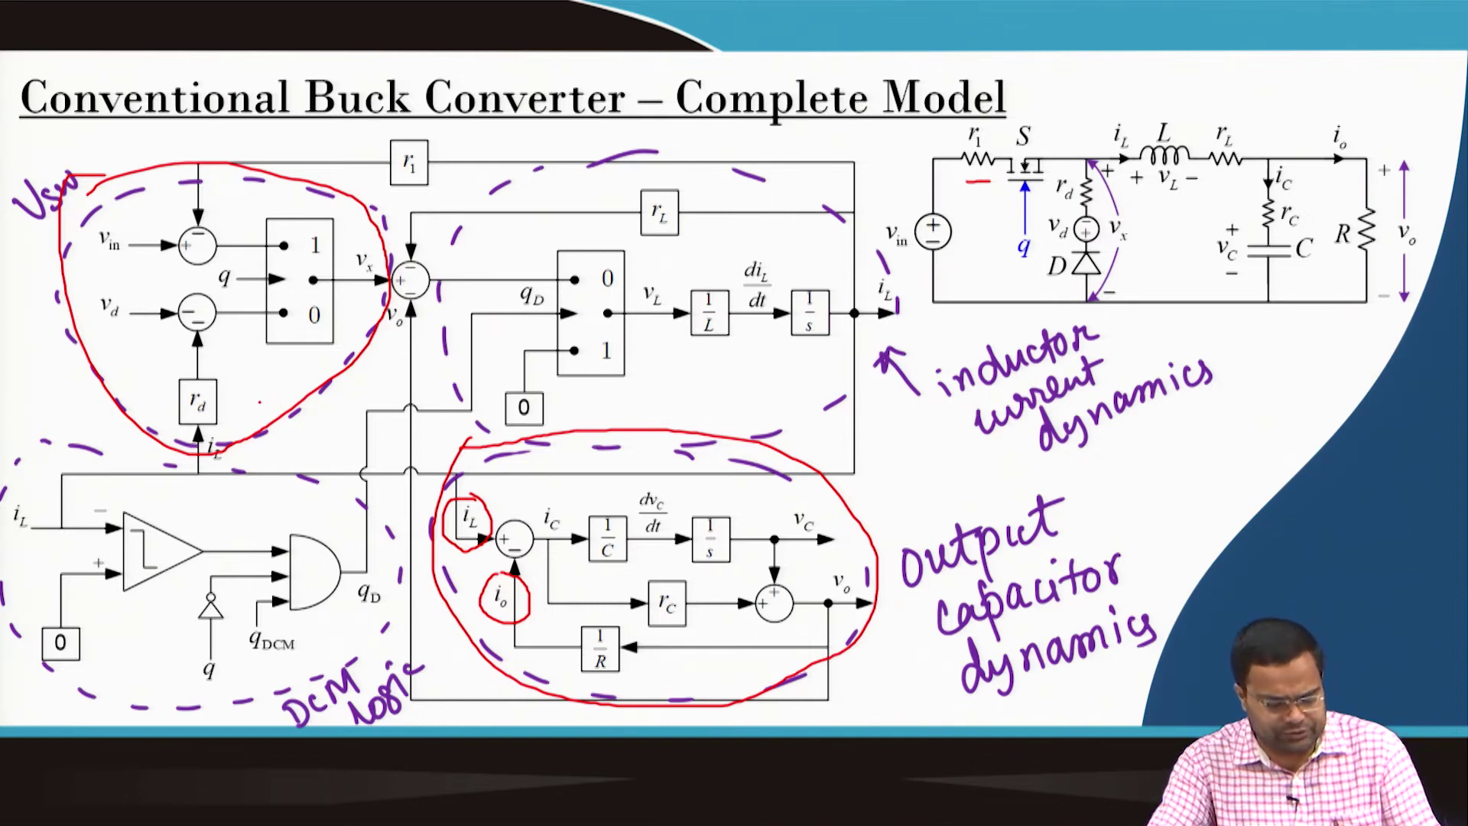
key("alt+Tab")
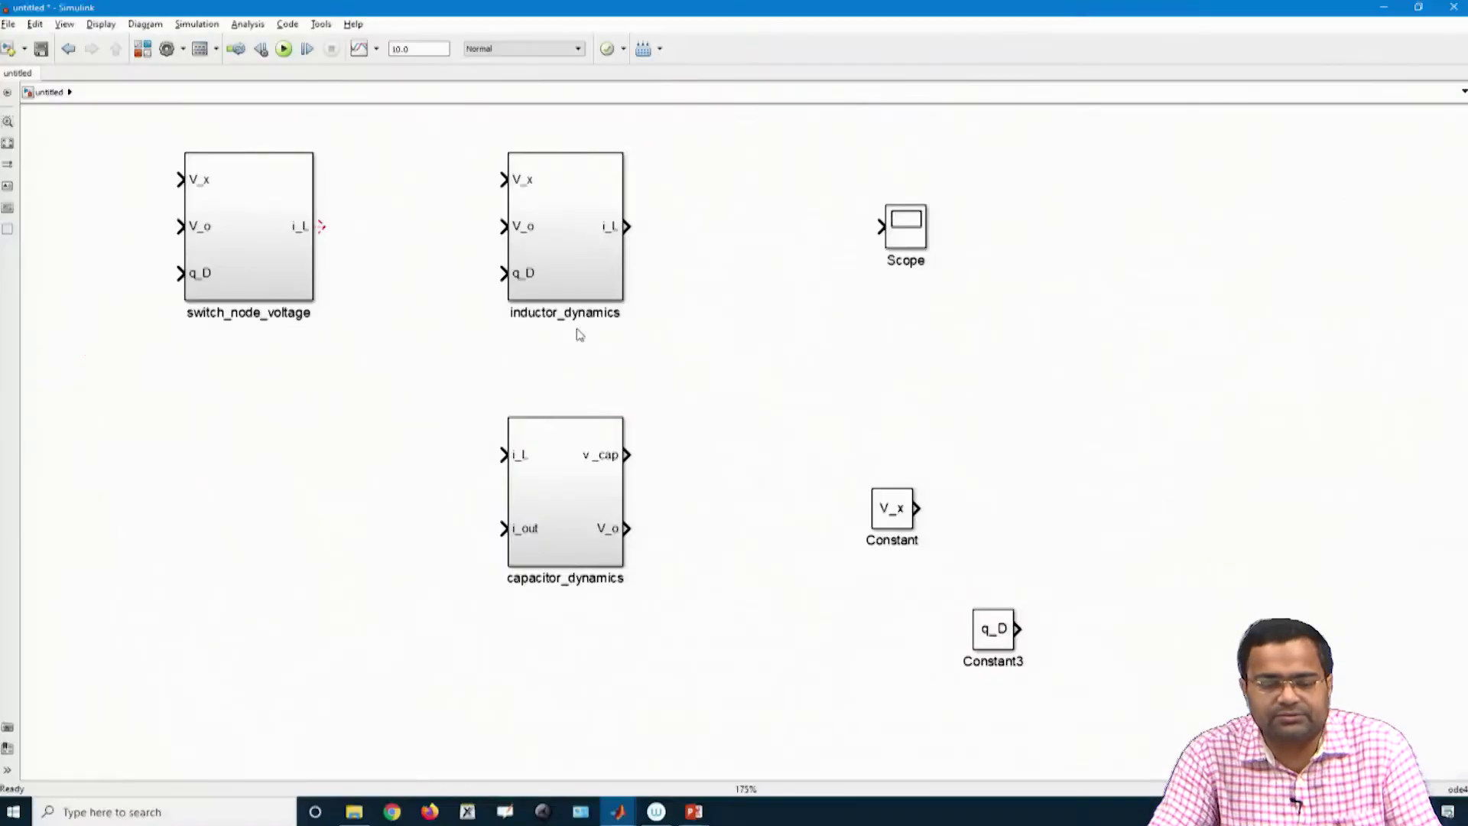
Open the switch_node_voltage subsystem, shorten the i_L outport's name to _L, and rename the V_x inport as V
double_click(256, 249)
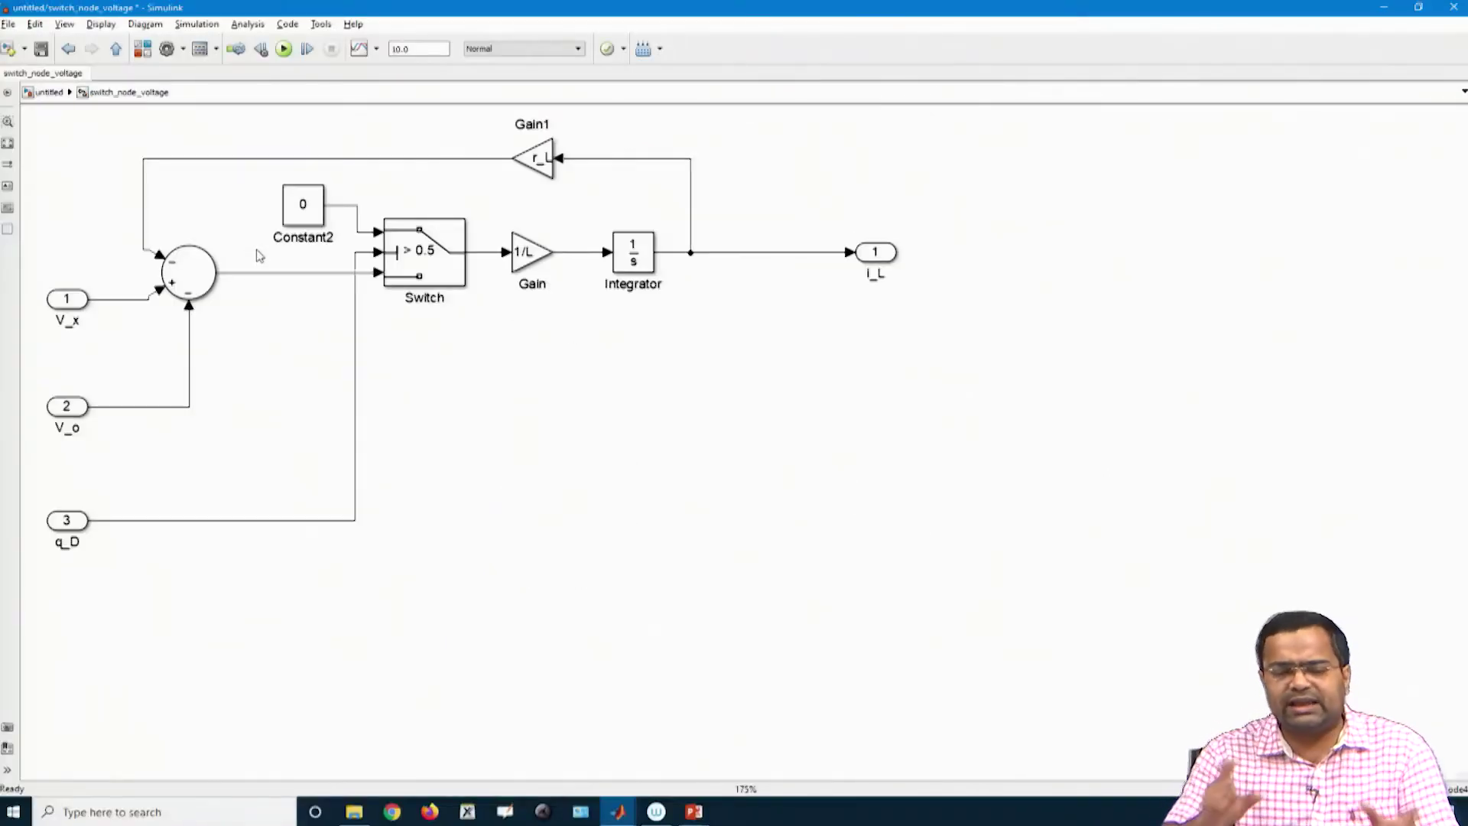
left_click(858, 253)
left_click(870, 275)
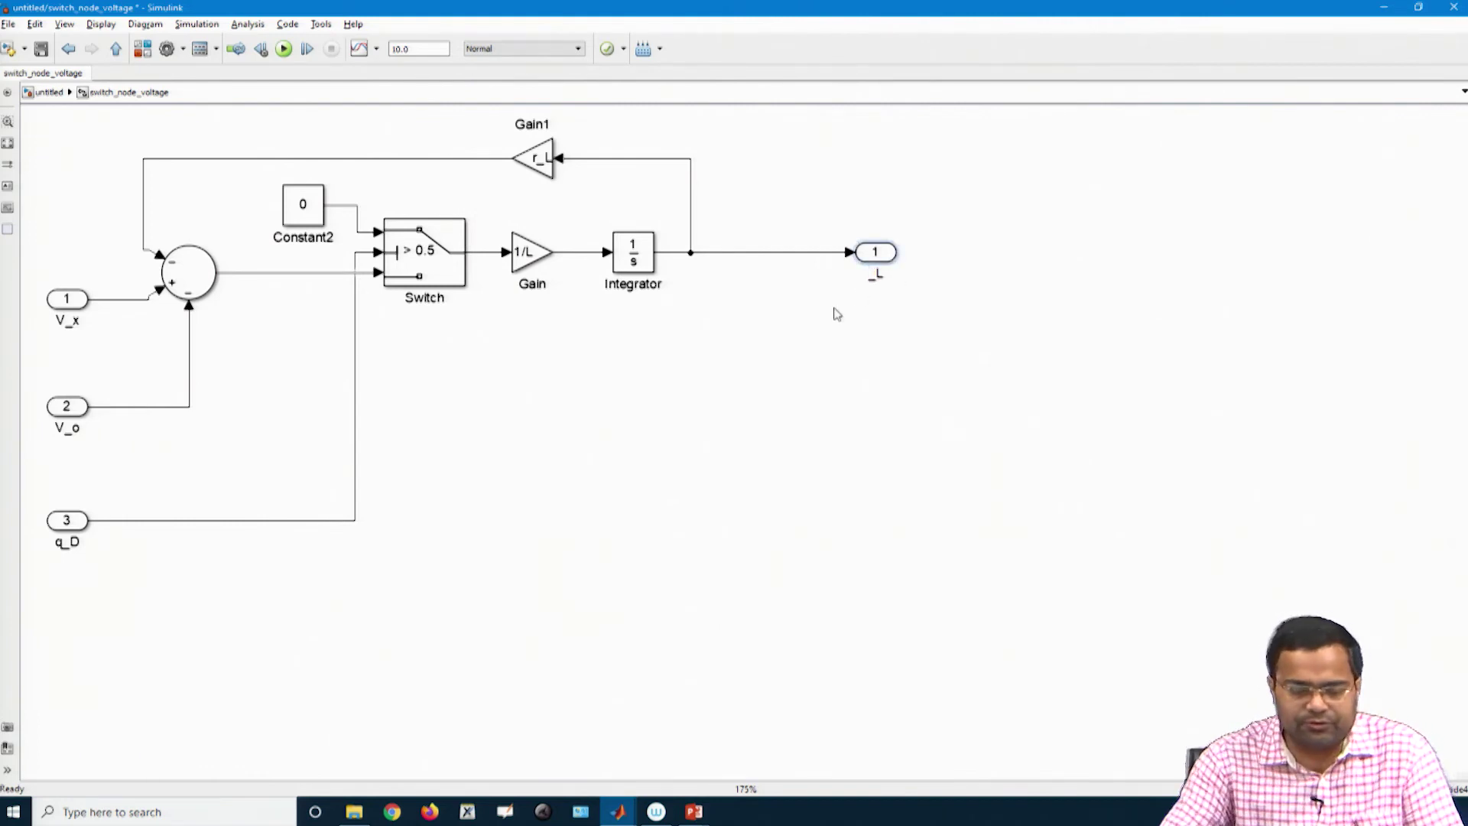
left_click(66, 321)
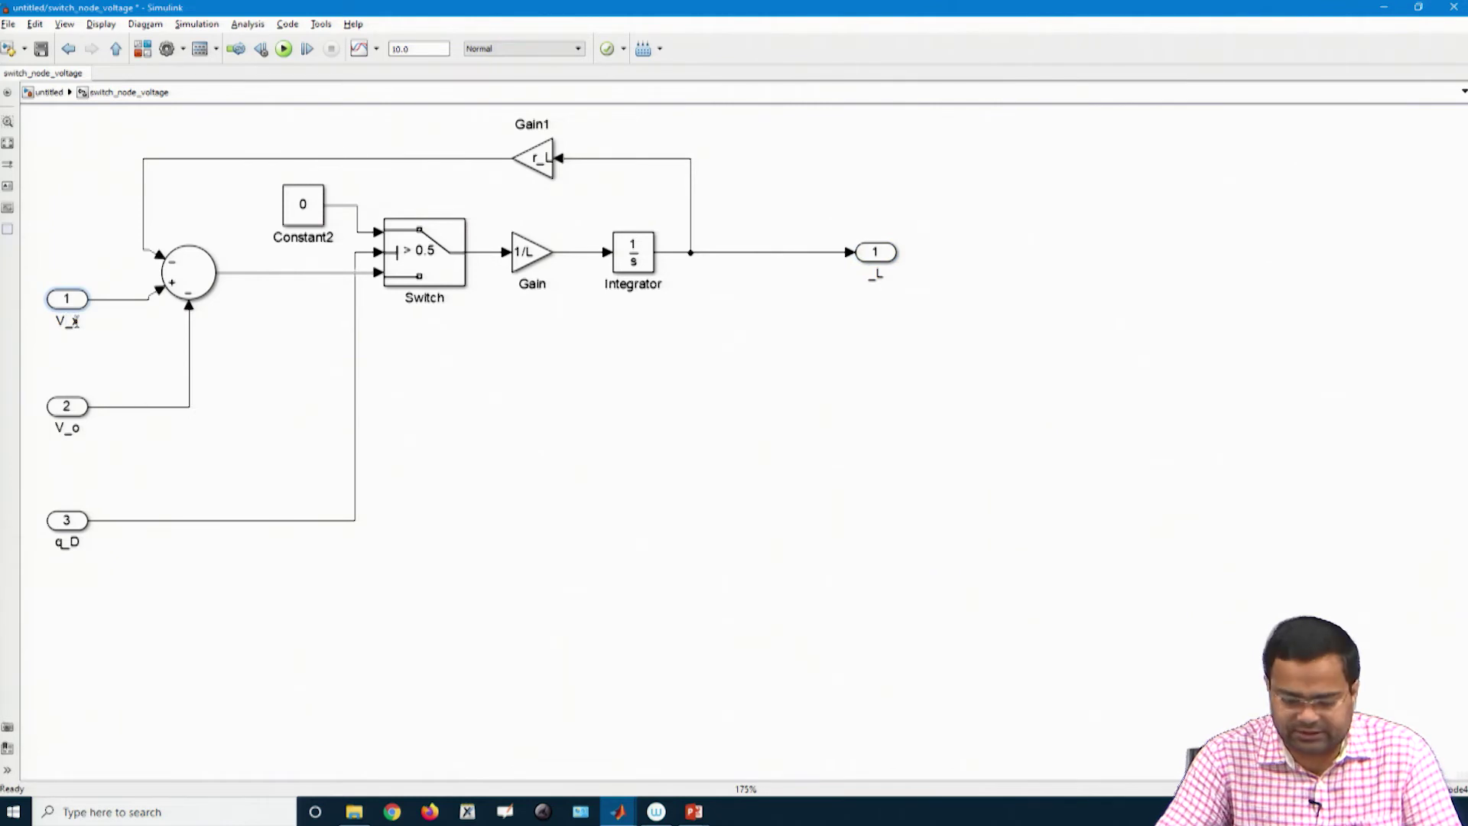
key("Delete")
key("Delete")
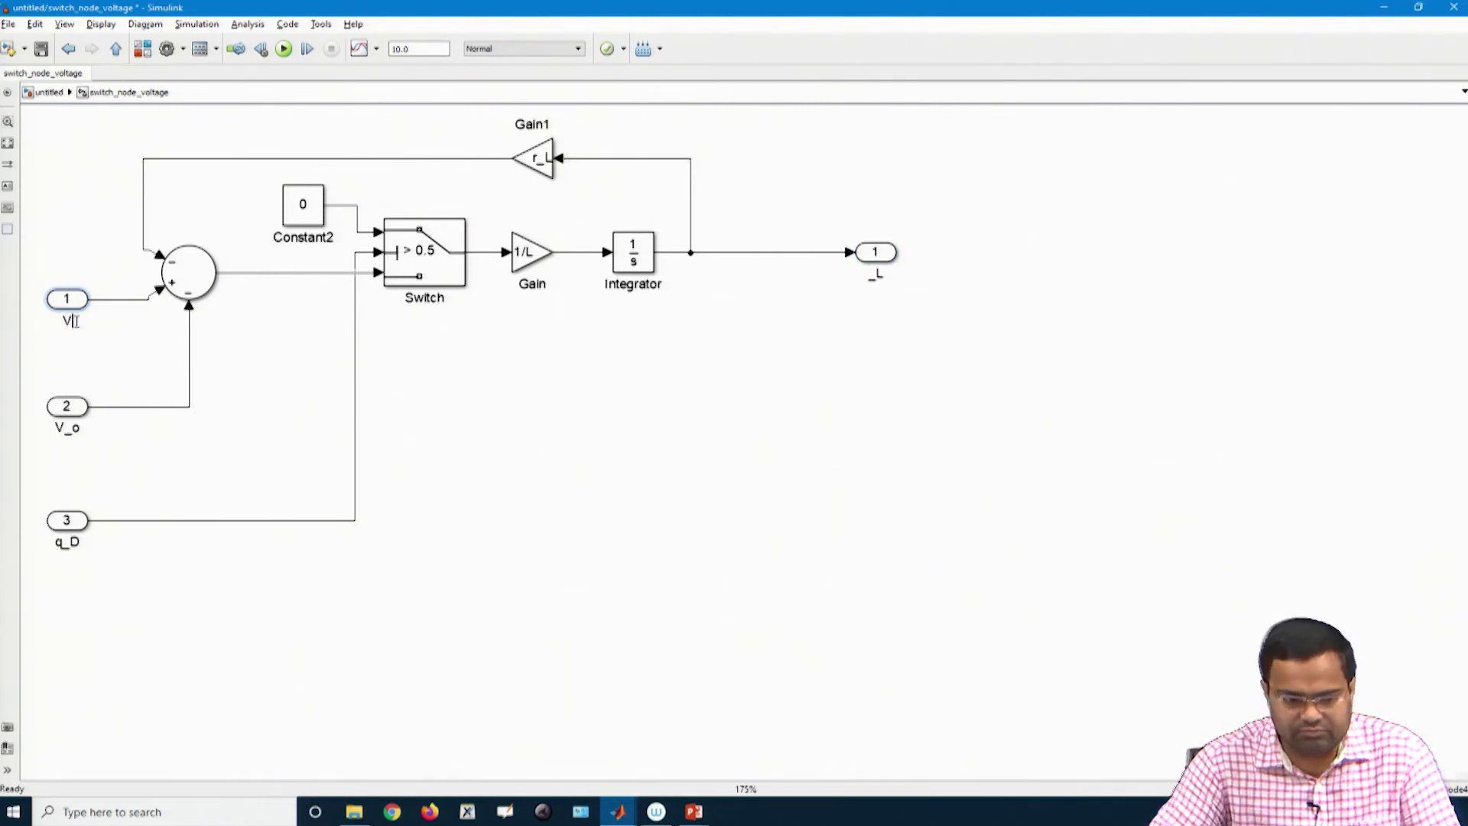
left_click(175, 358)
Rename the outport as V_x
left_click(872, 277)
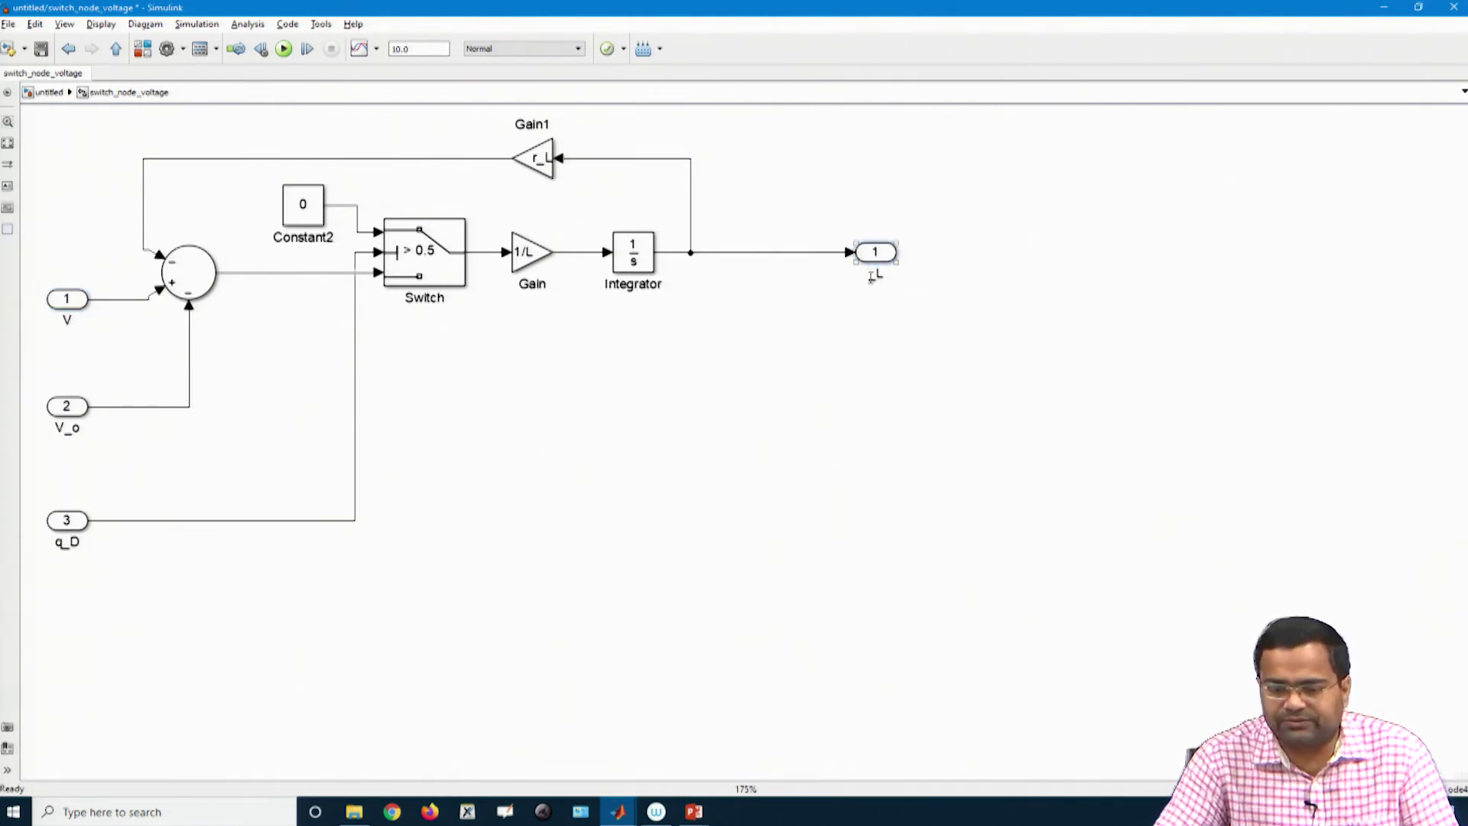
left_click(872, 277)
type("V")
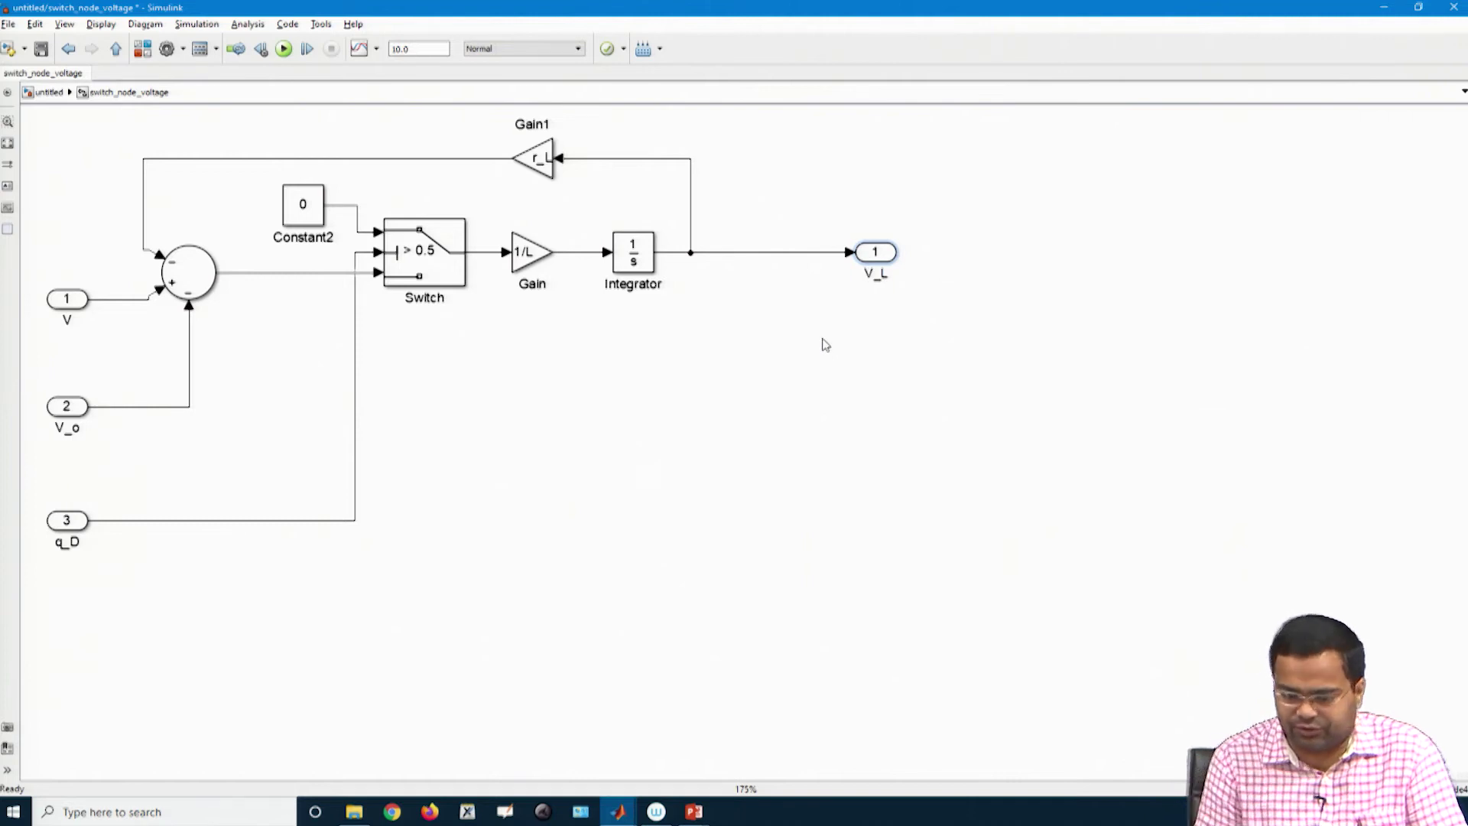
key("BackSpace")
type("x")
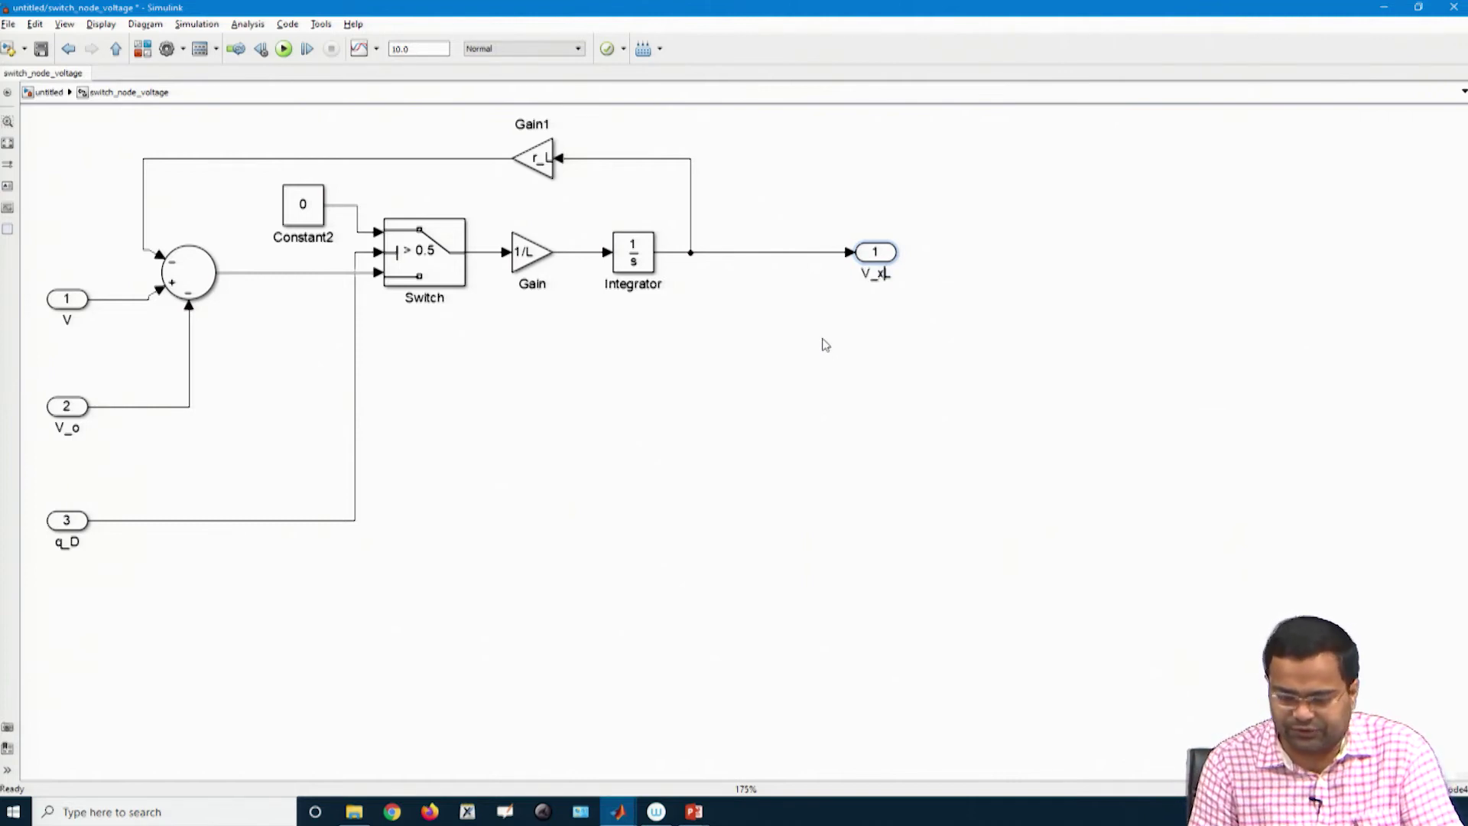
left_click(825, 342)
Delete the 1/L Gain and the Integrator together with the lines leading from them to r_L and the V_x outport
left_click_drag(518, 218, 690, 306)
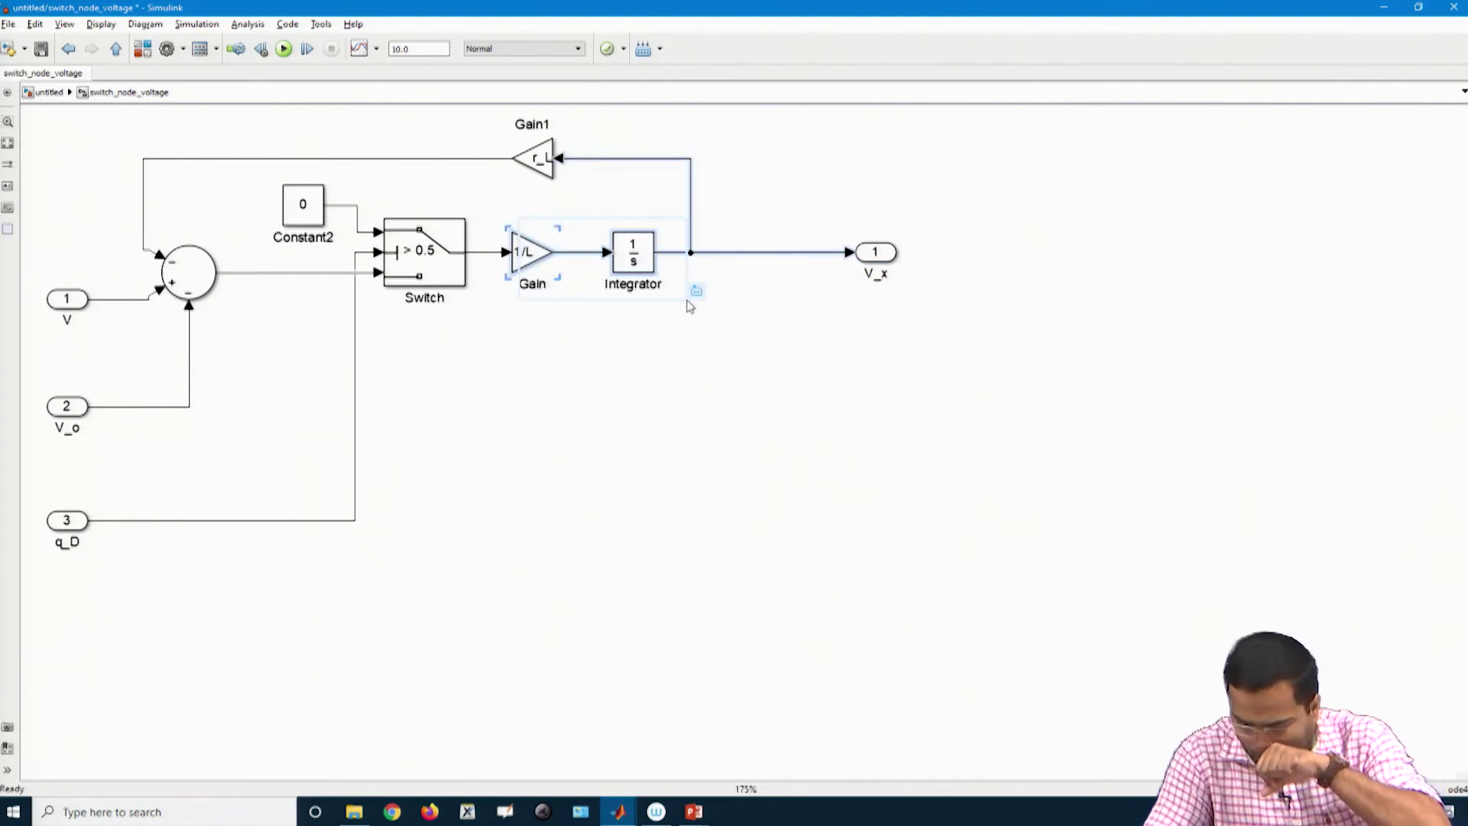
key("Delete")
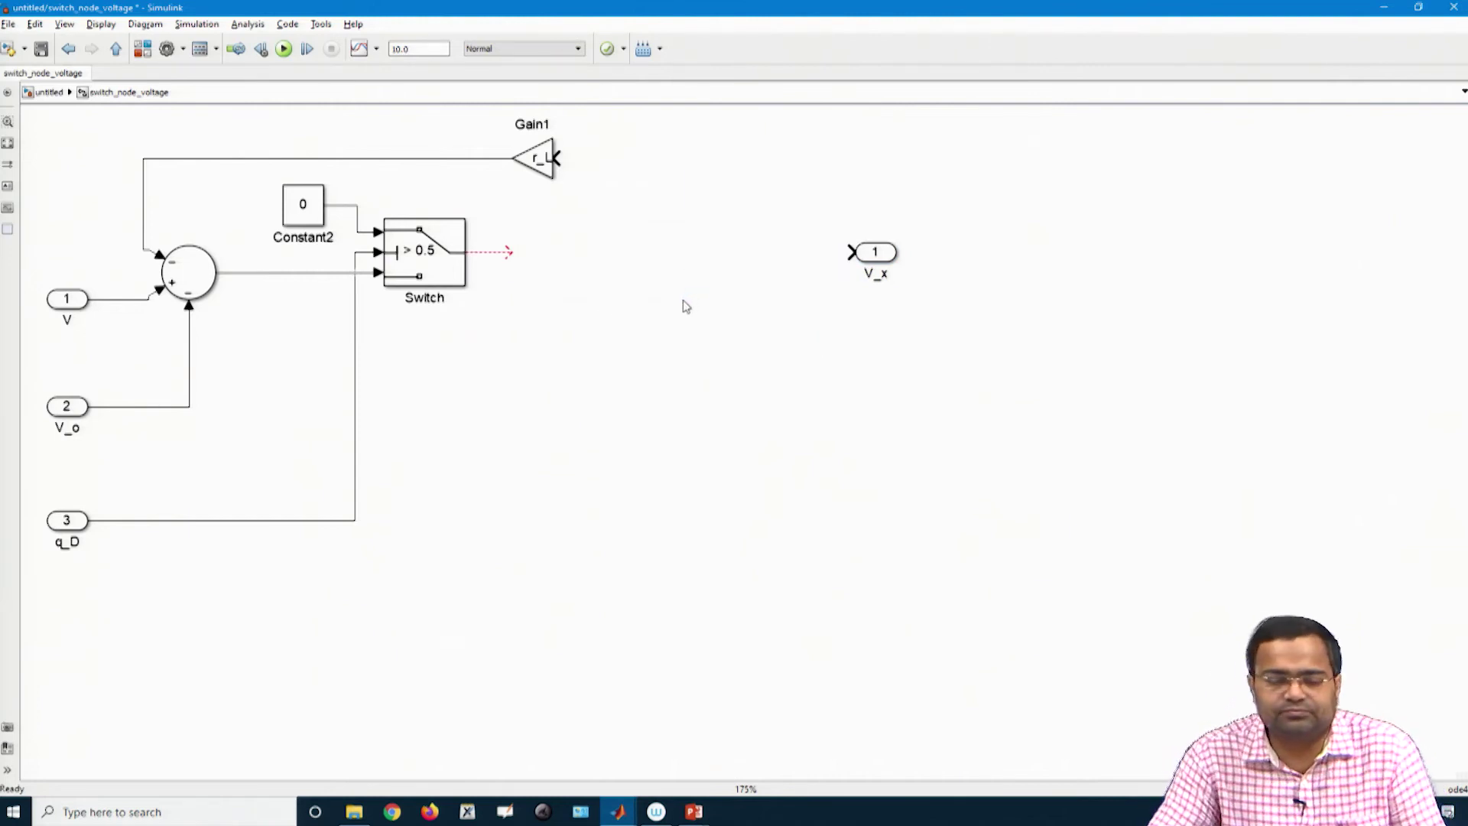
left_click(422, 268)
left_click(342, 438)
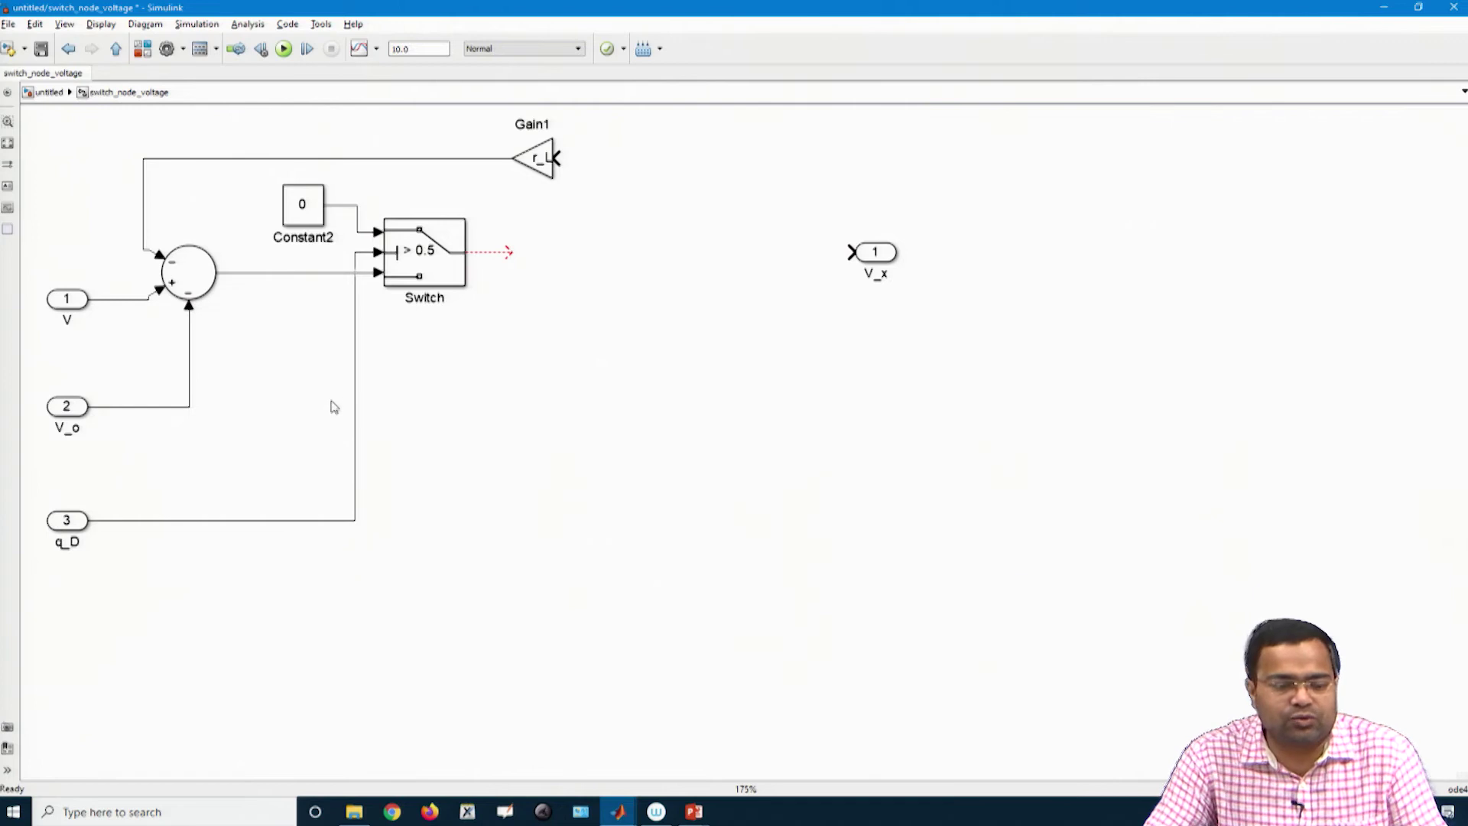
Reduce the round Sum block to two inputs by setting its list of signs to |+-
double_click(174, 287)
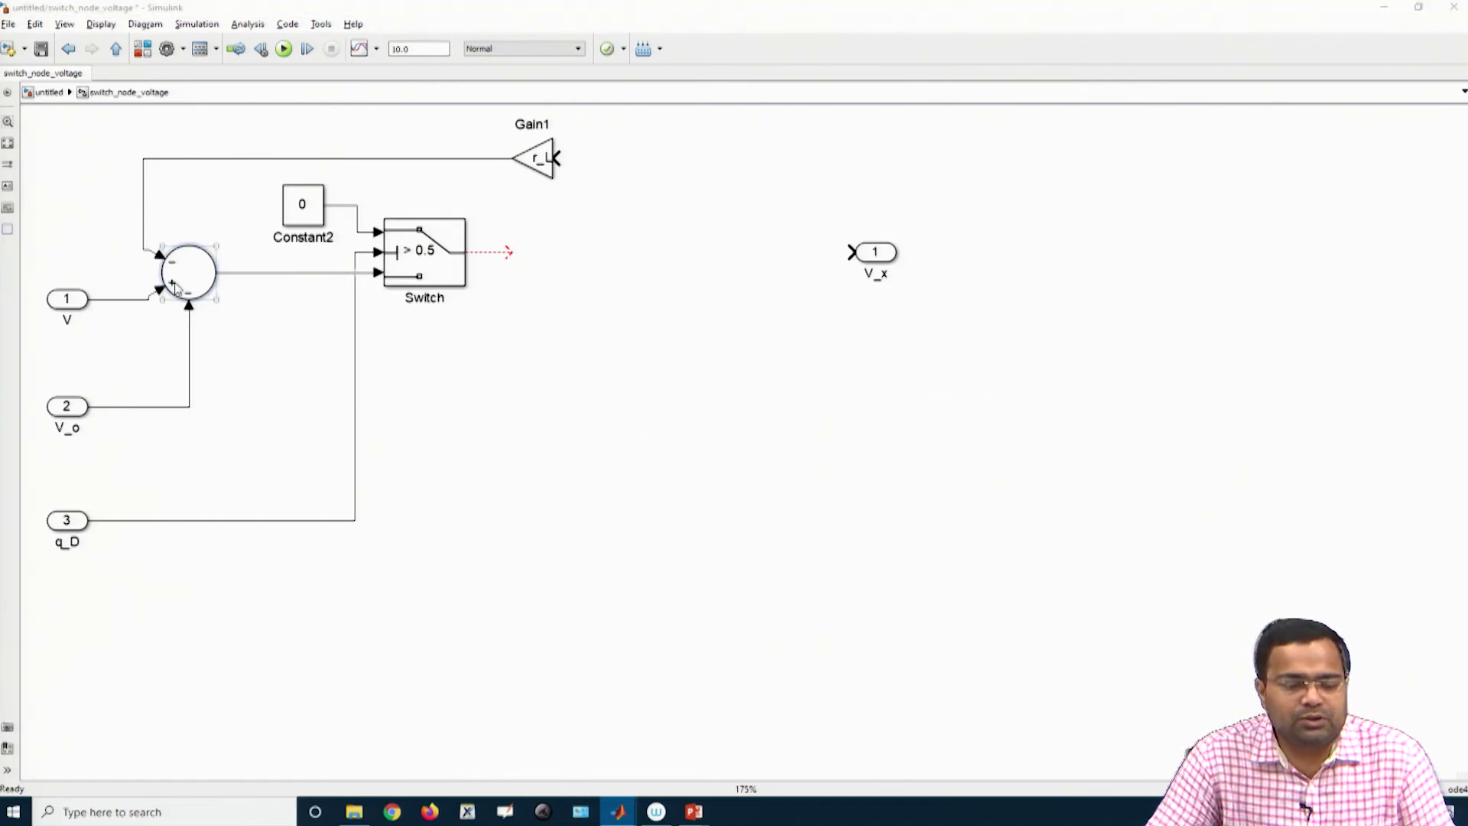
left_click(316, 310)
left_click(315, 309)
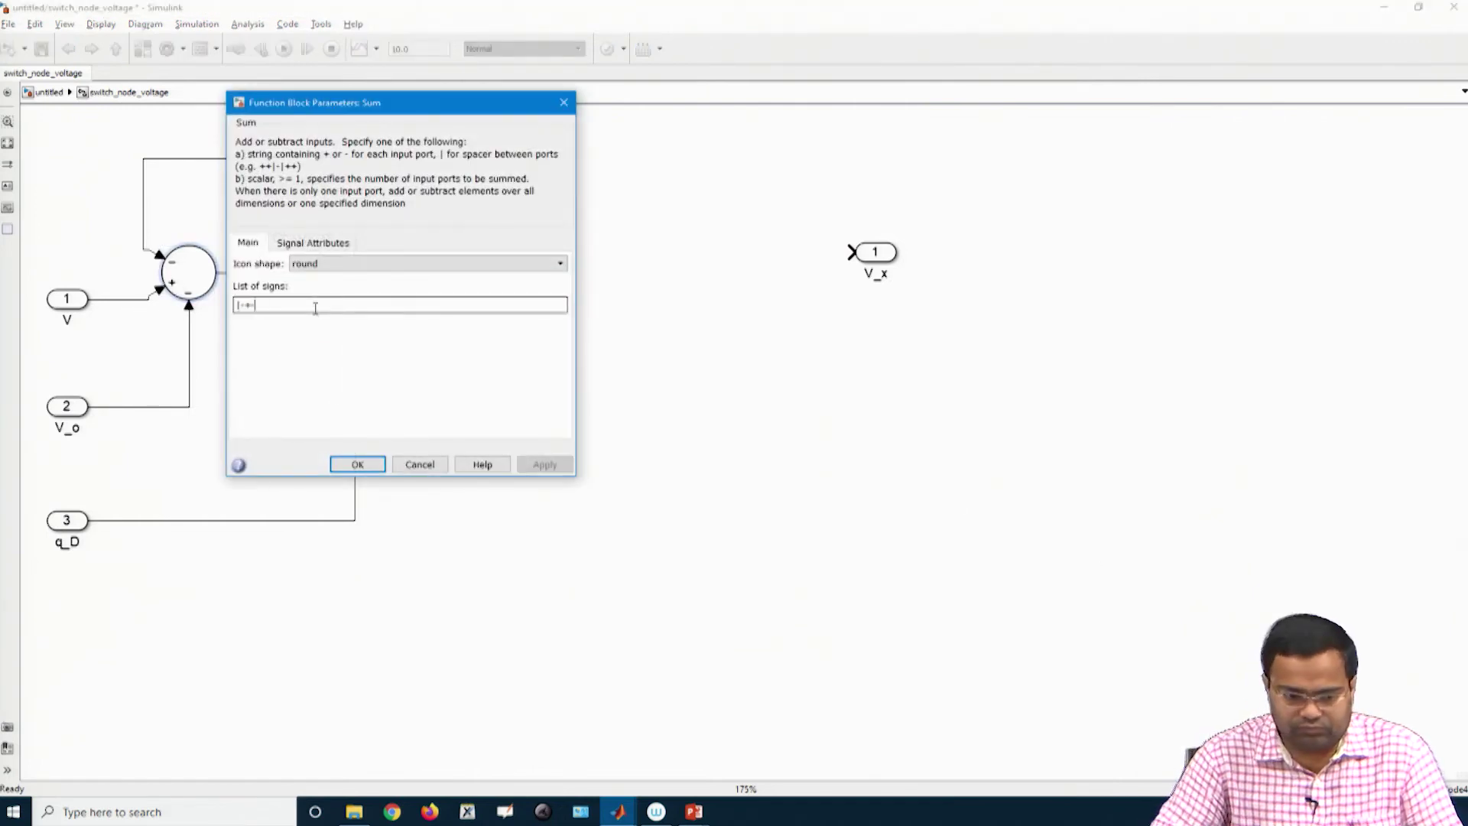
key("BackSpace")
key("BackSpace")
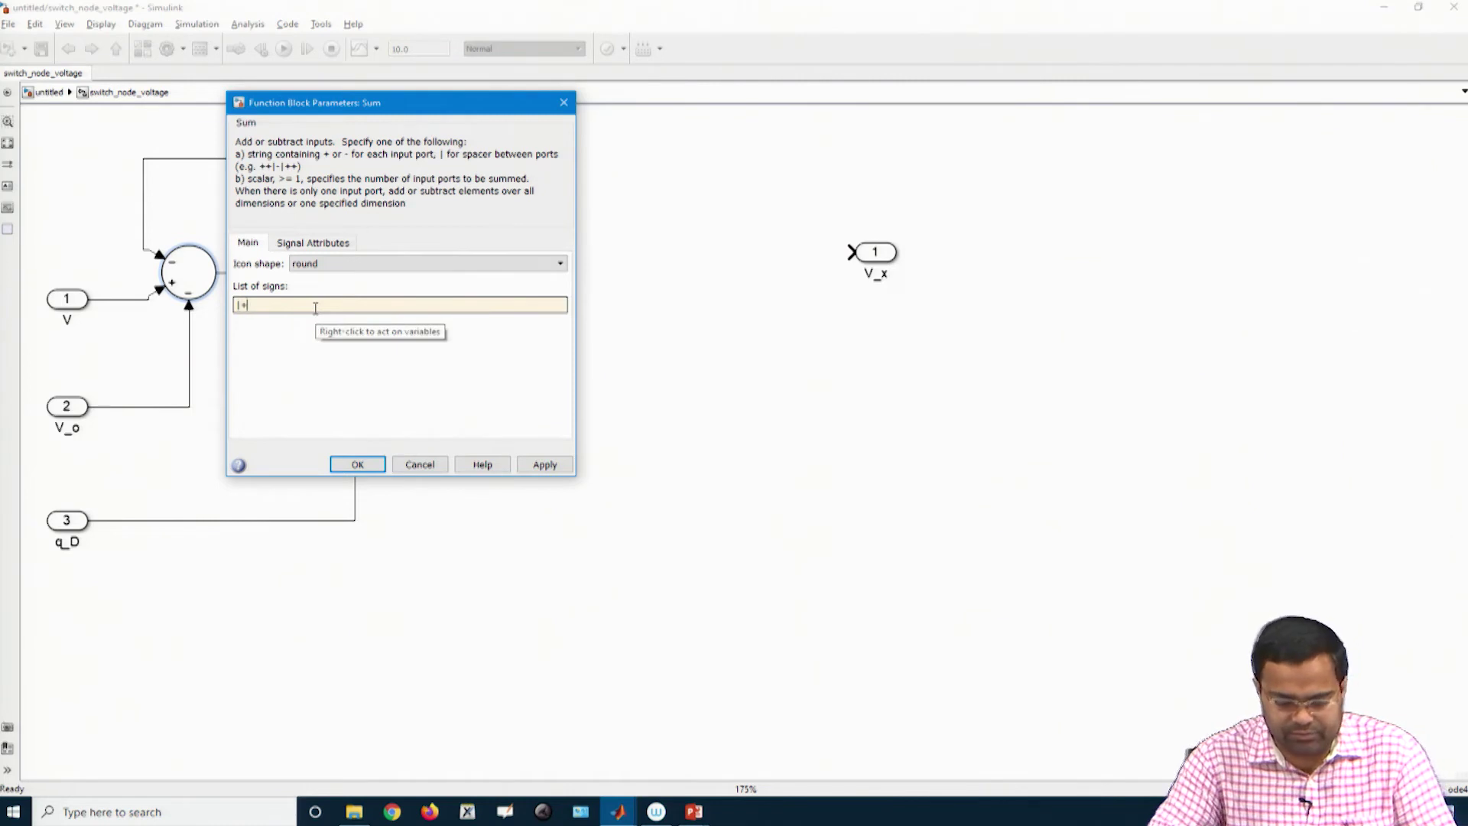
key("Return")
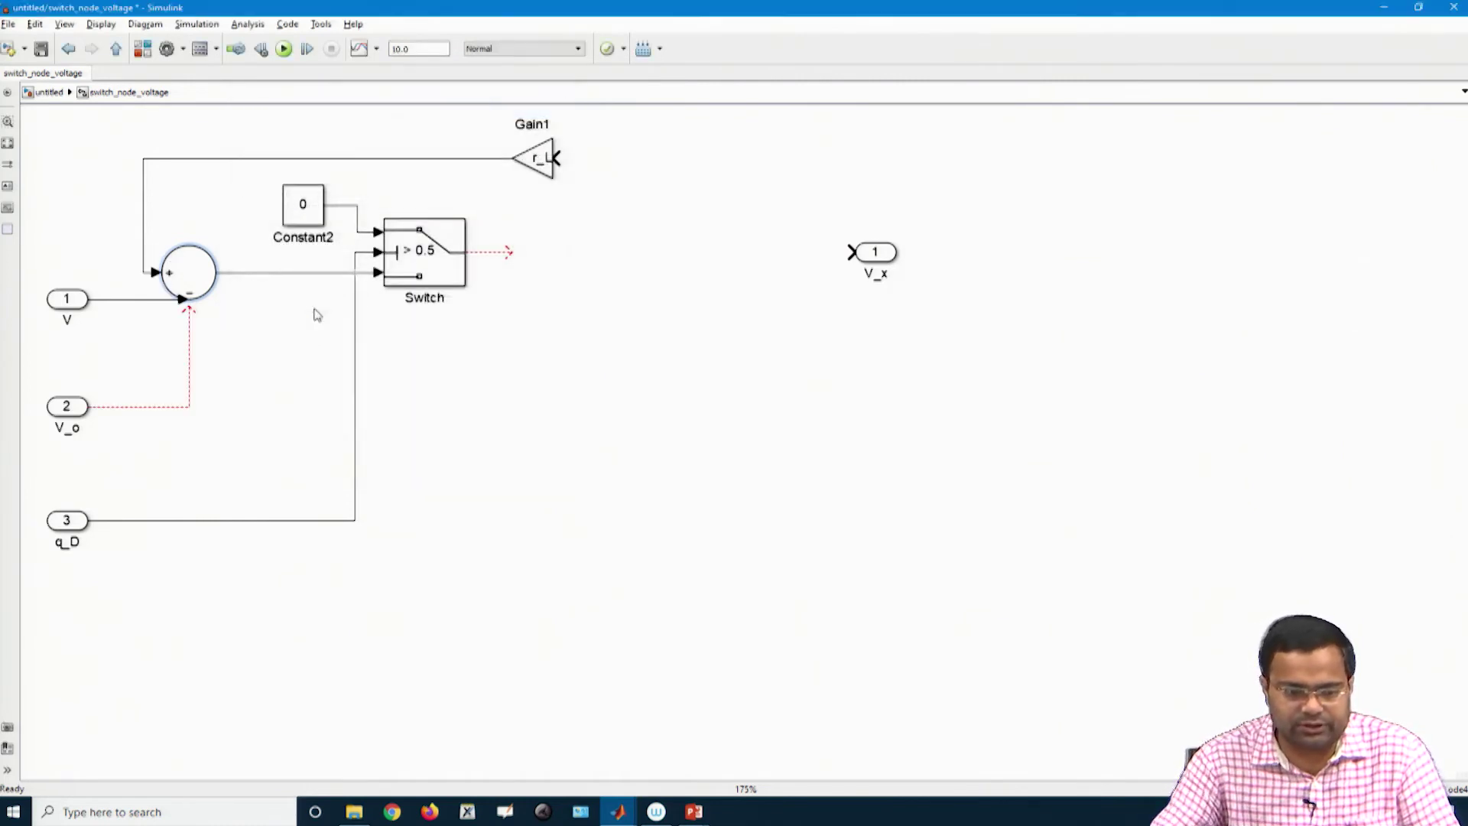
double_click(178, 290)
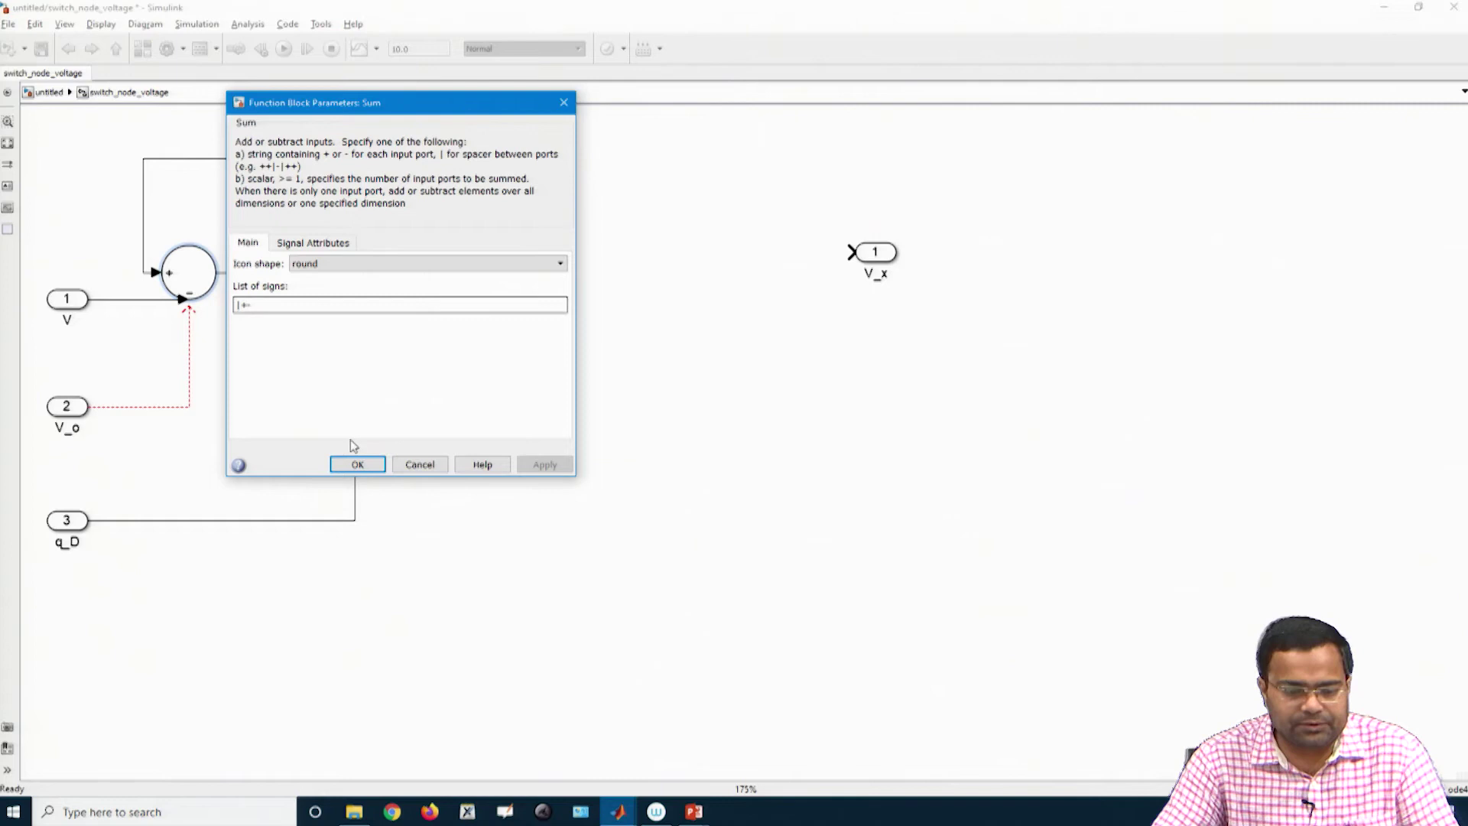
left_click(357, 464)
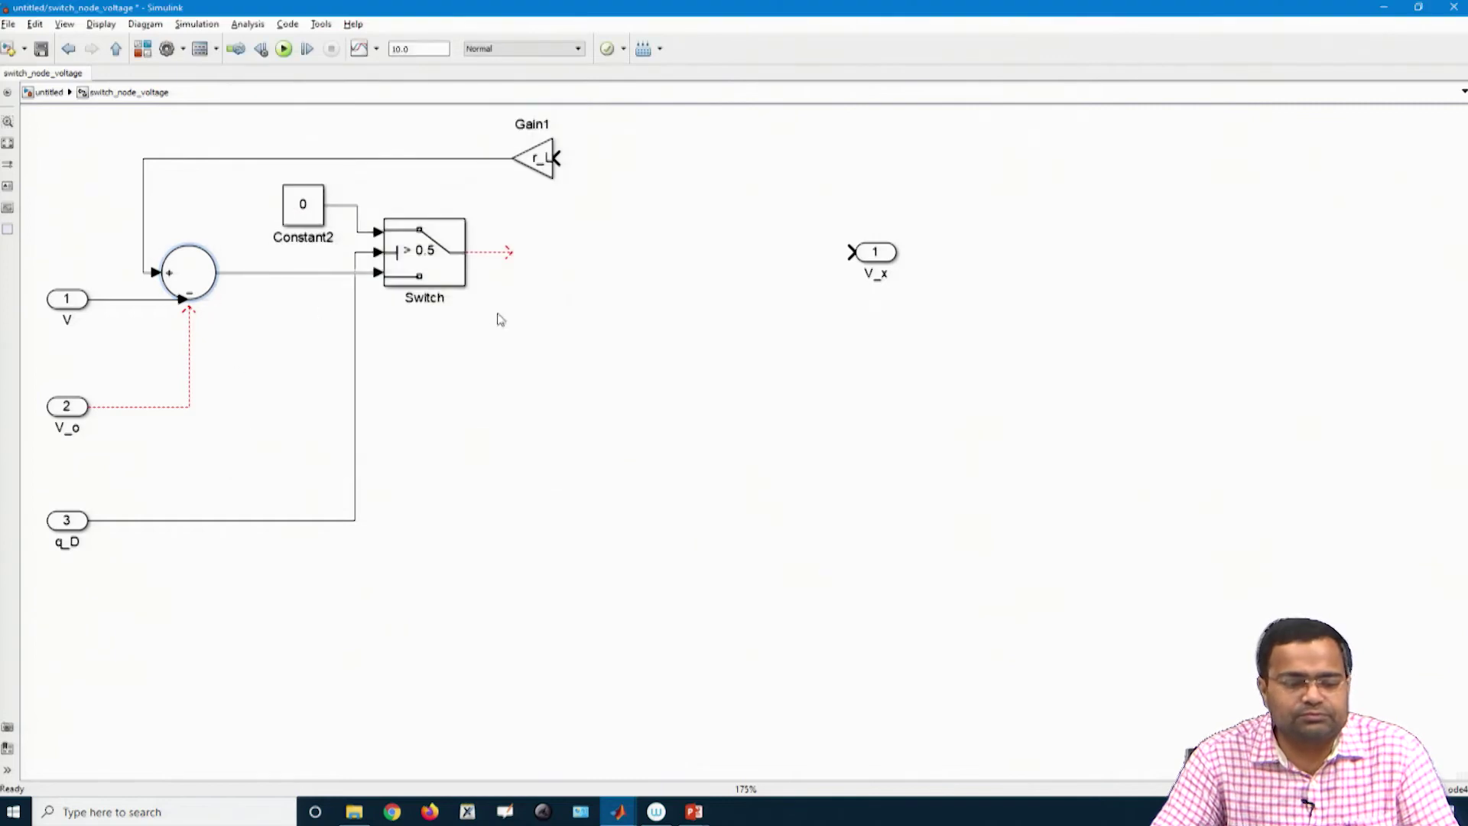
Move the Switch toward the V_x outport and Constant2 well below it, deleting the Switch's input lines and the dangling V_o line
left_click_drag(422, 275, 624, 289)
left_click_drag(493, 298, 495, 331)
key("Delete")
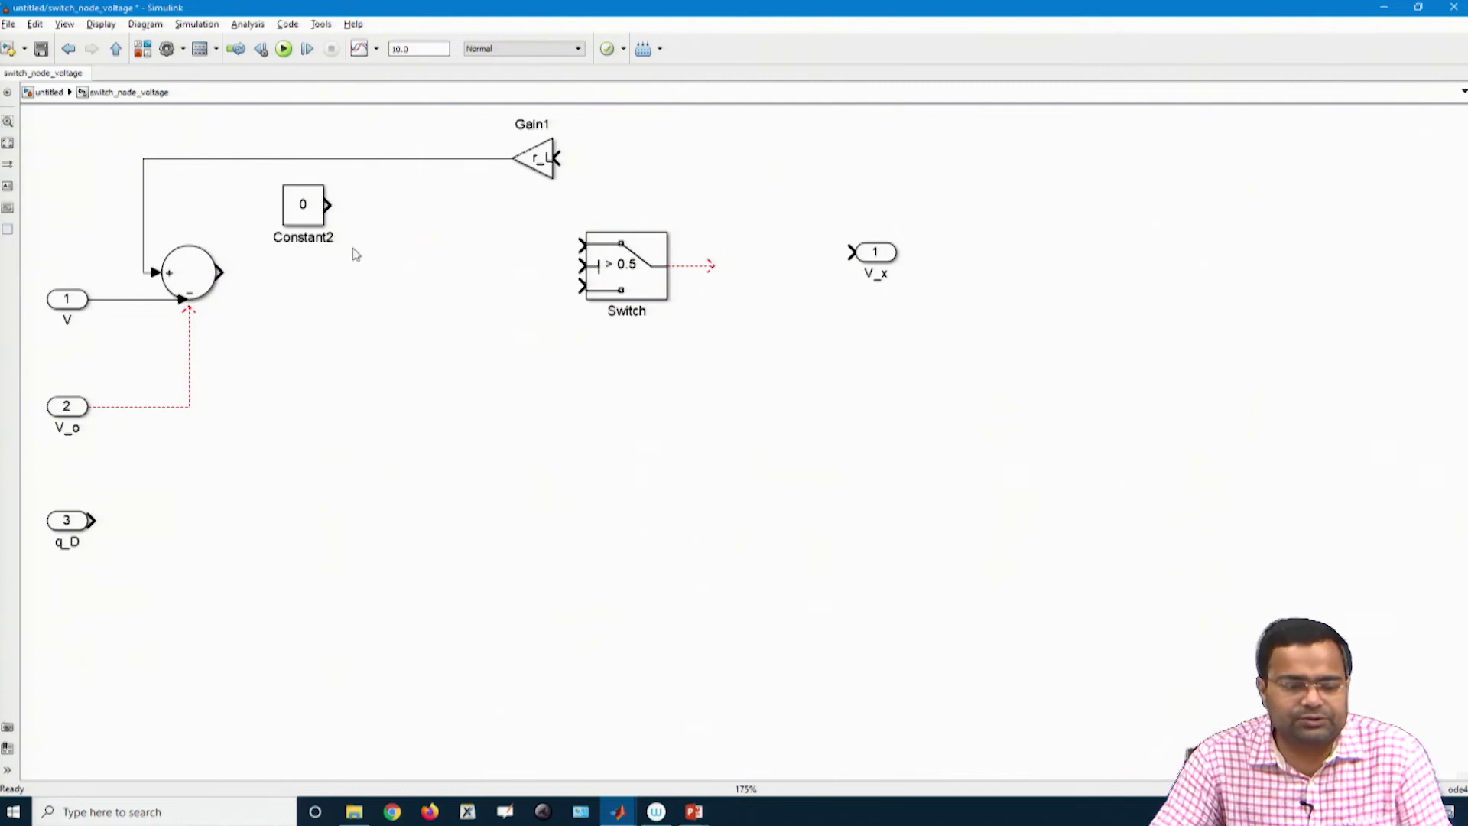
left_click_drag(310, 218, 634, 533)
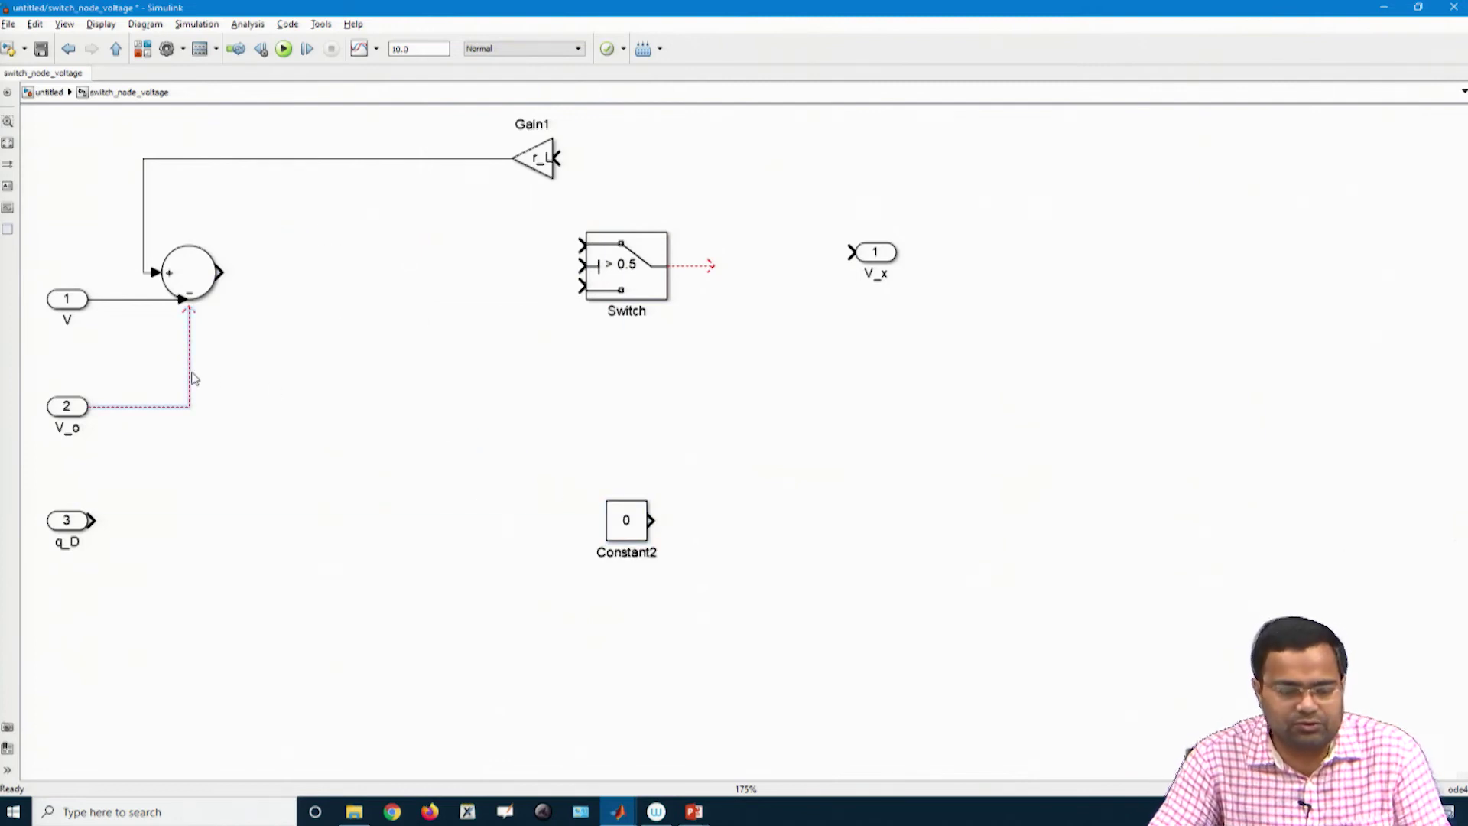
key("Delete")
Rename the V inport as i_L
left_click(67, 320)
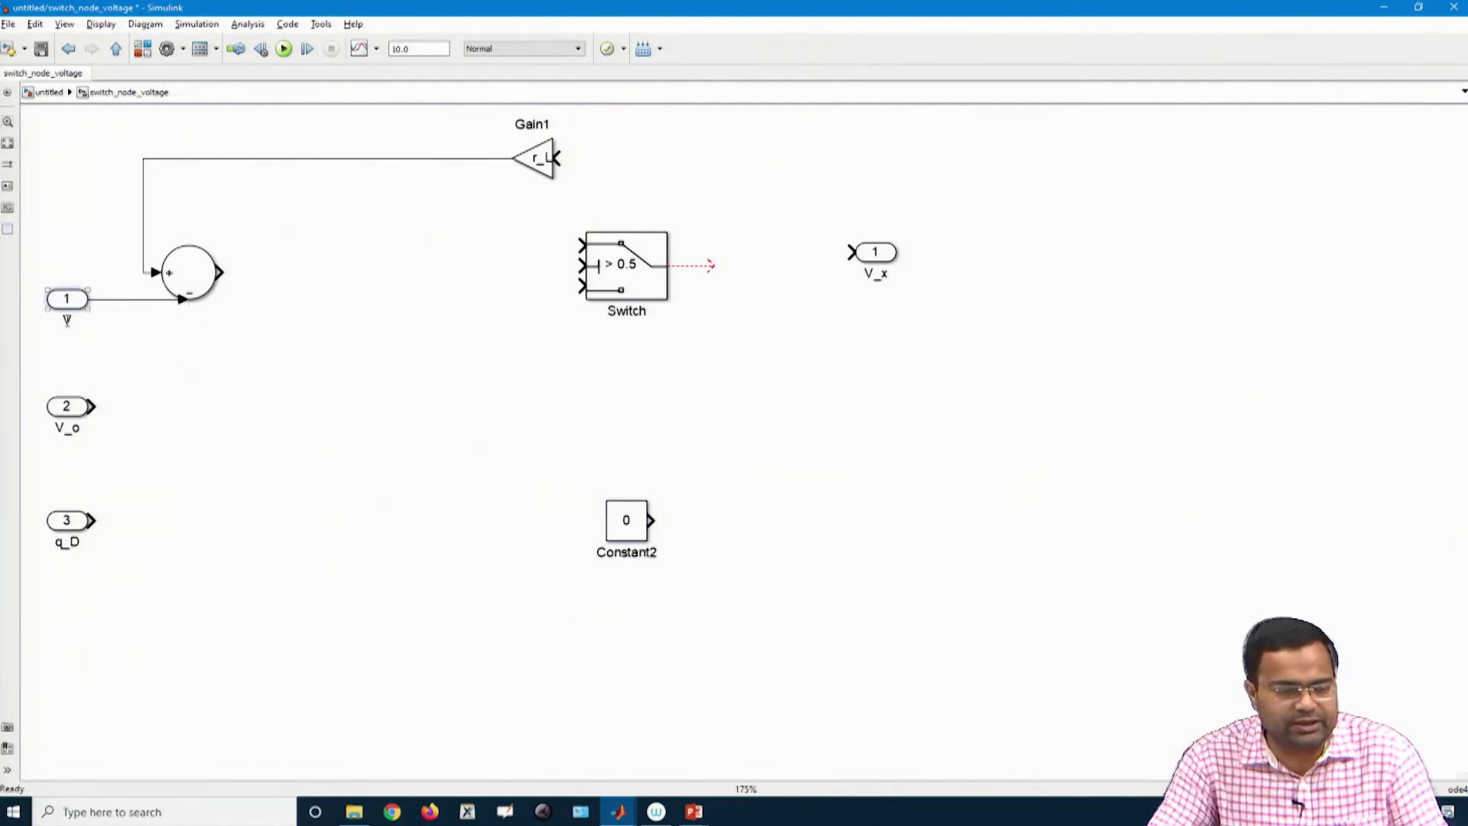
key("BackSpace")
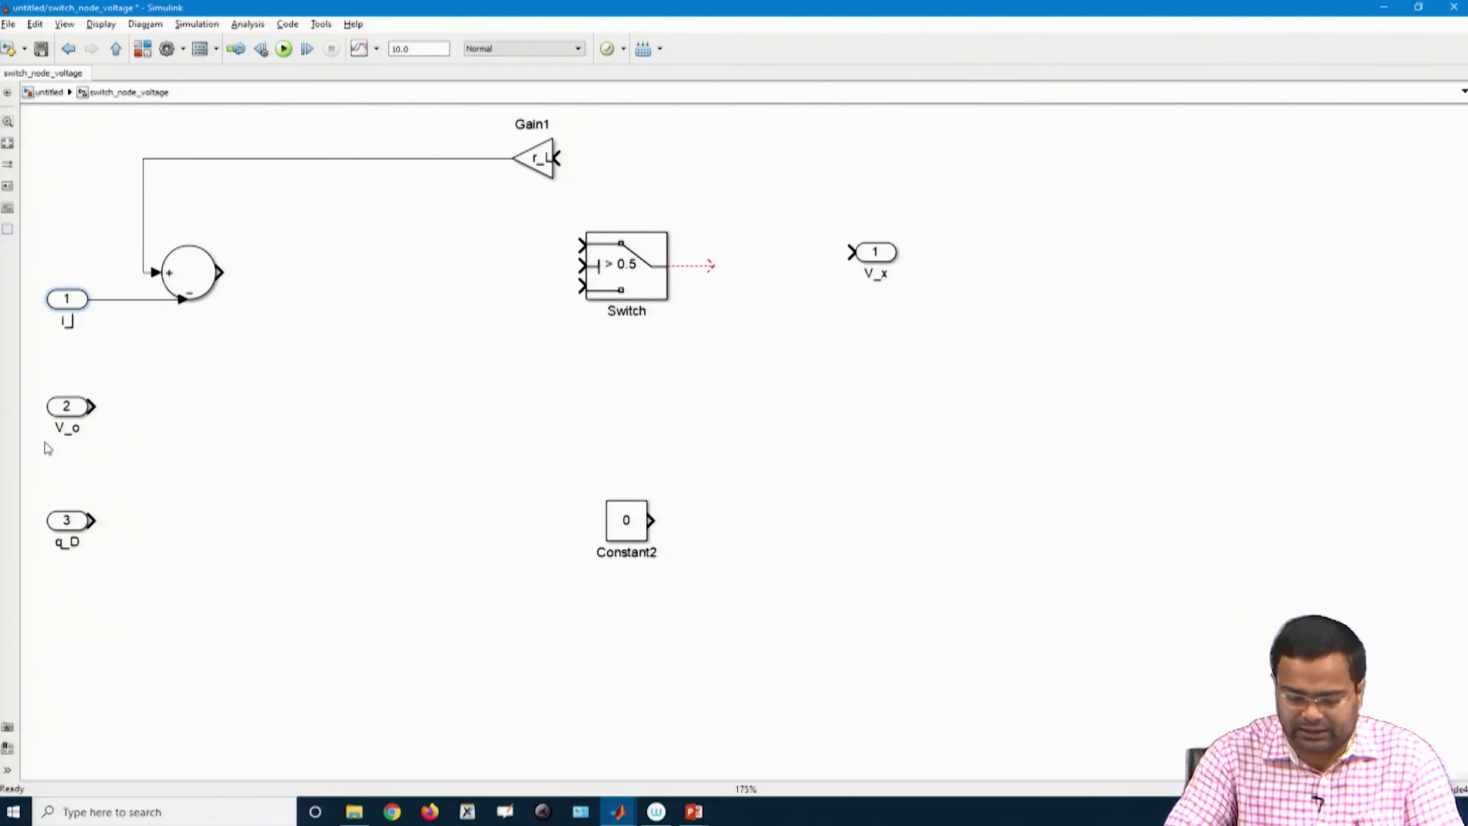
left_click(46, 448)
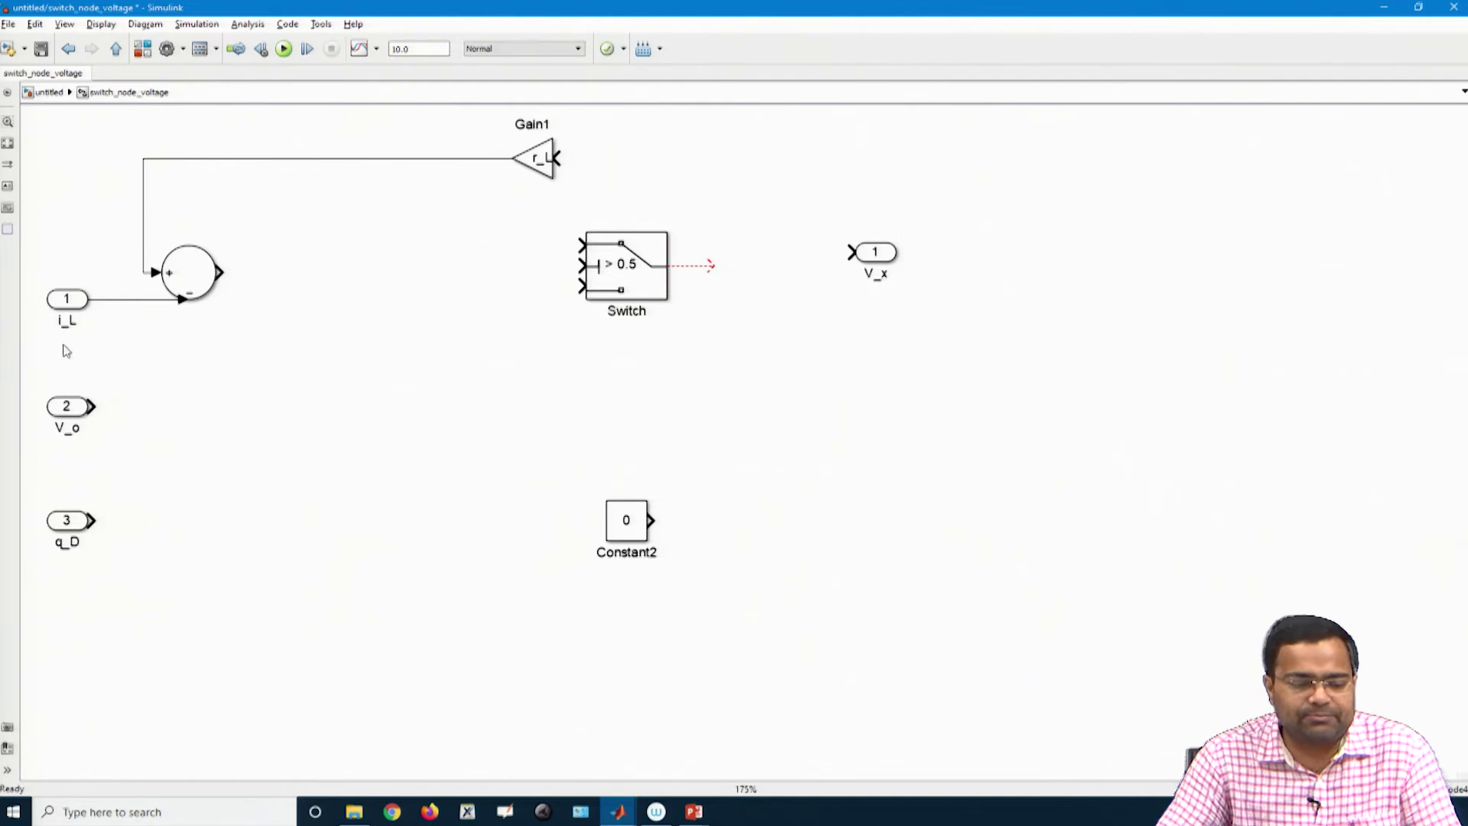
Delete the lines from i_L and the r_L Gain to the Sum block, and move the Sum toward the Switch, level with its first input
left_click(137, 305)
key("Delete")
left_click(143, 259)
key("Delete")
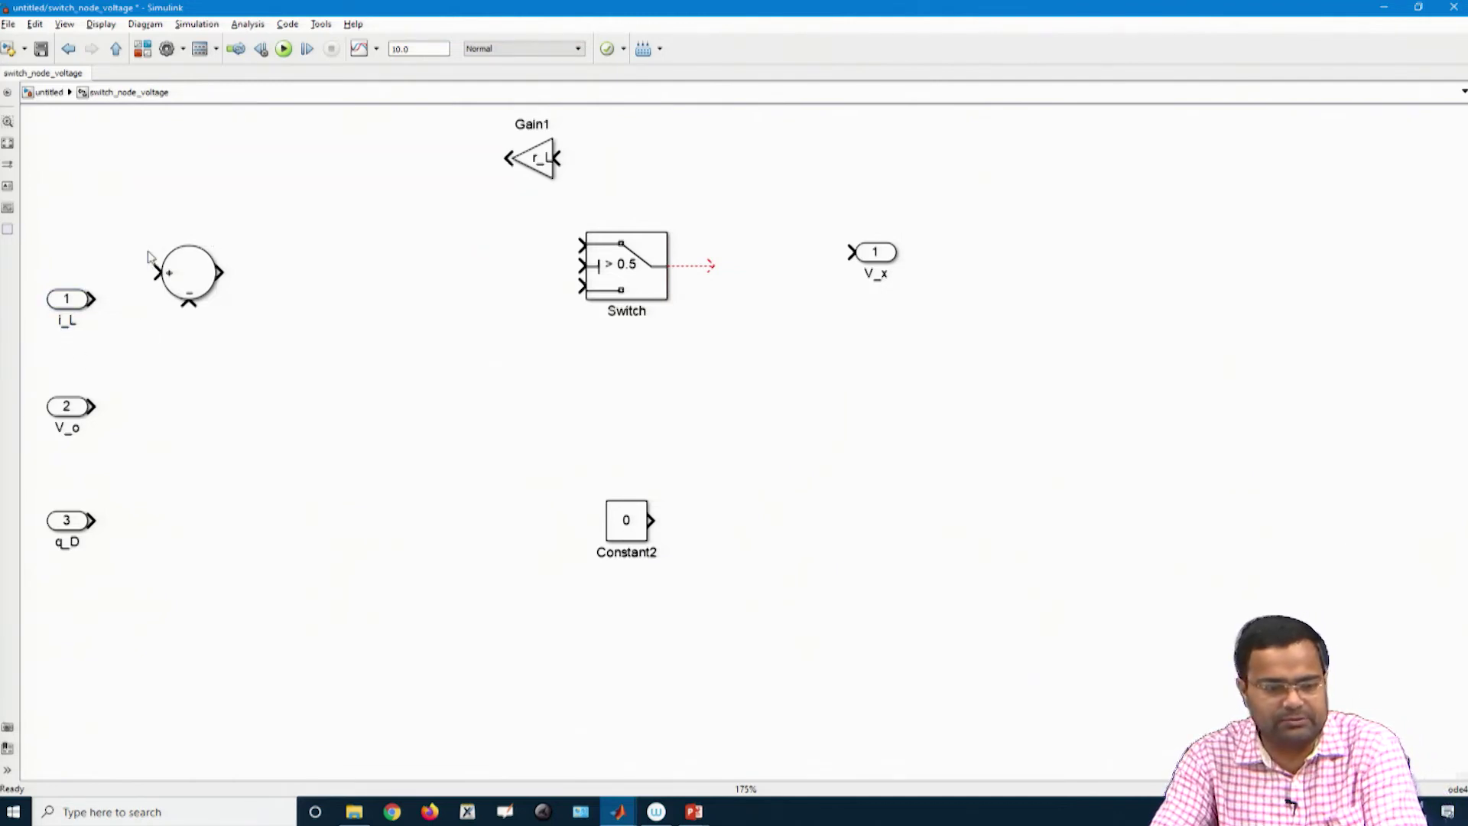
left_click_drag(172, 274, 320, 247)
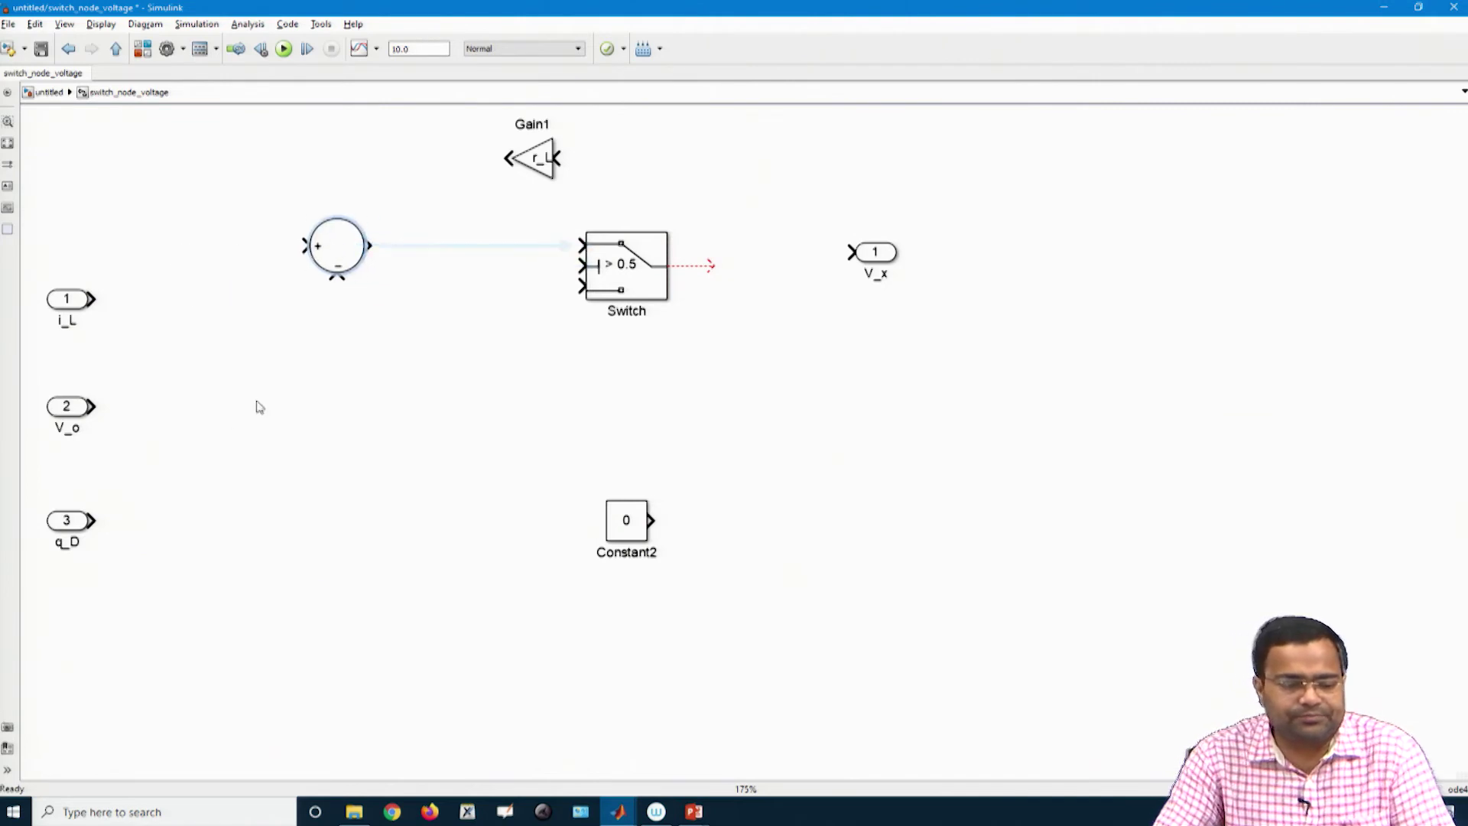
left_click(60, 409)
left_click_drag(60, 409, 170, 233)
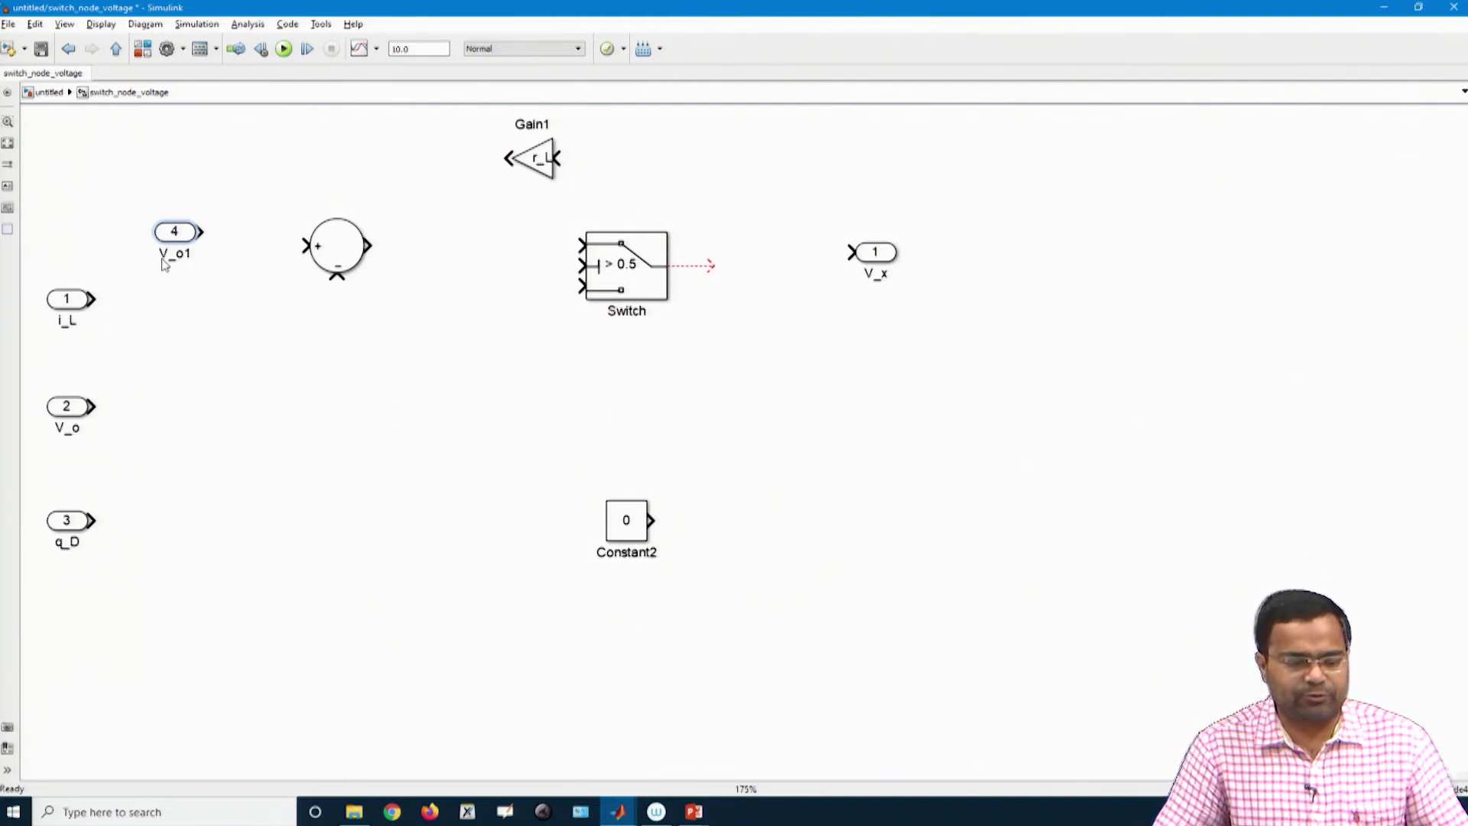
key("Delete")
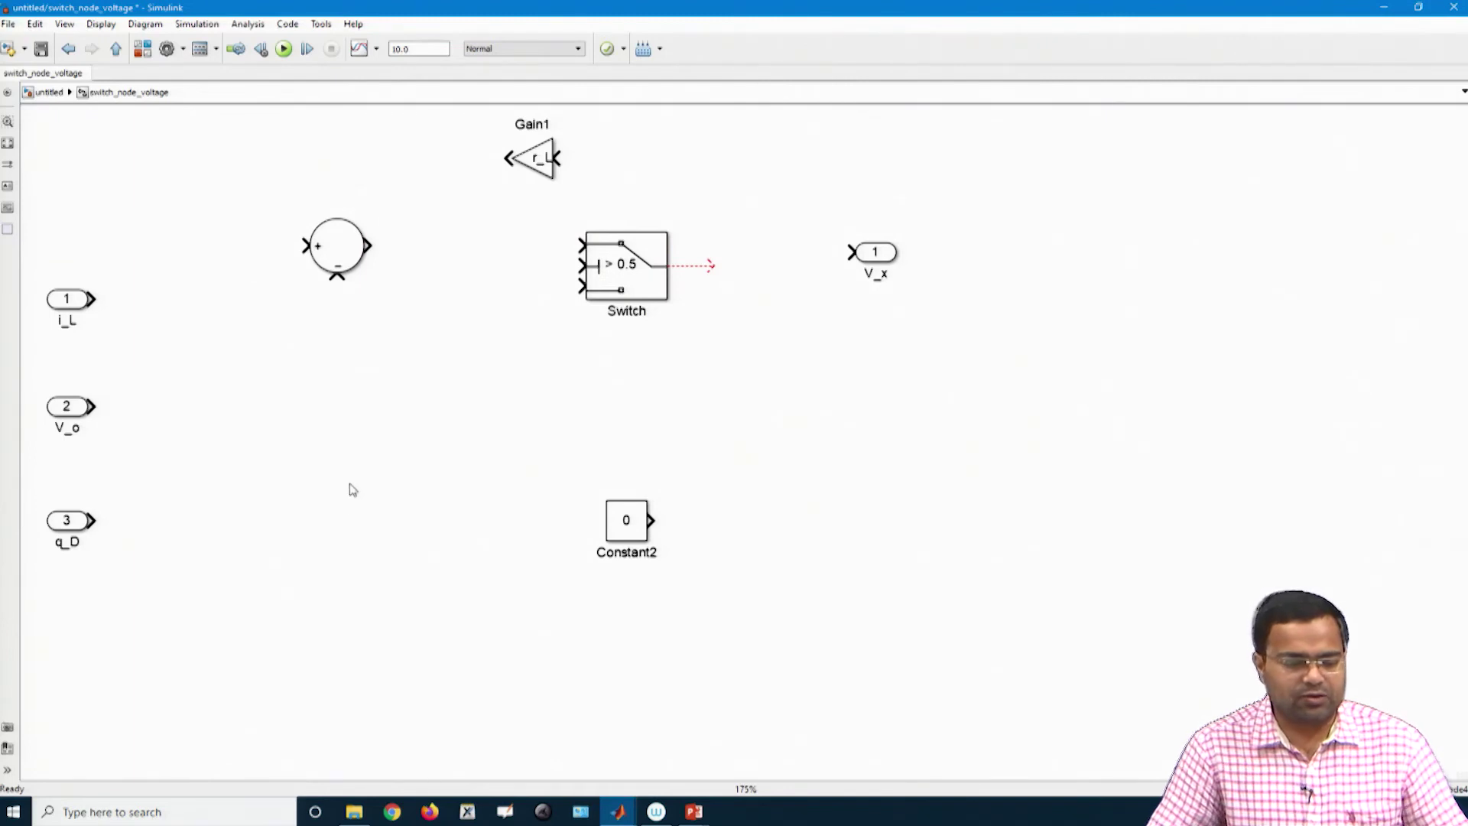
Rename the V_o inport as Vin and place it beside the Sum block, connected to its plus input
left_click(60, 428)
double_click(69, 427)
left_click_drag(57, 423, 213, 329)
double_click(215, 334)
key("BackSpace")
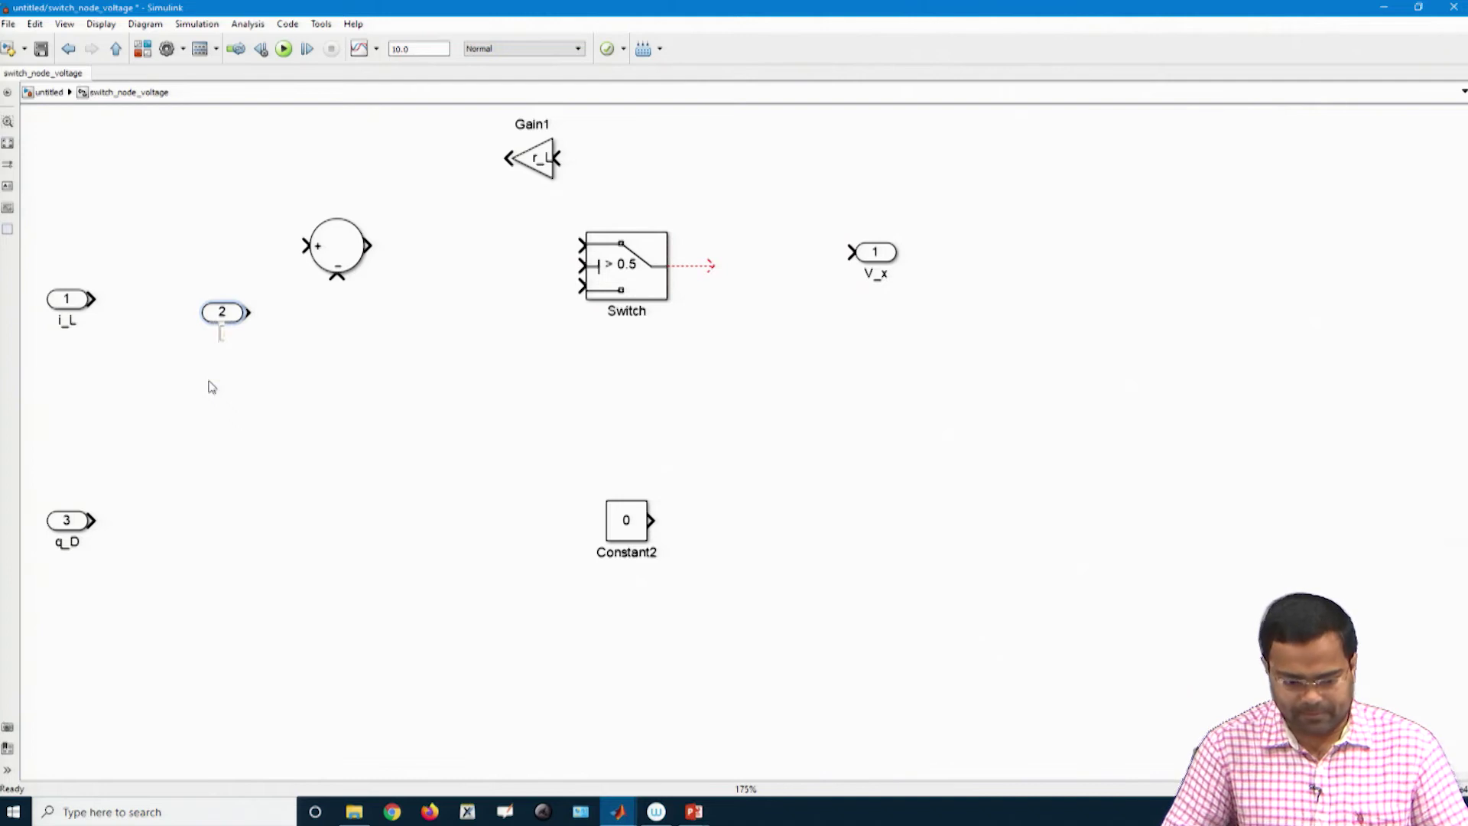
type("in")
left_click(187, 367)
left_click_drag(221, 317, 220, 245)
left_click(243, 246)
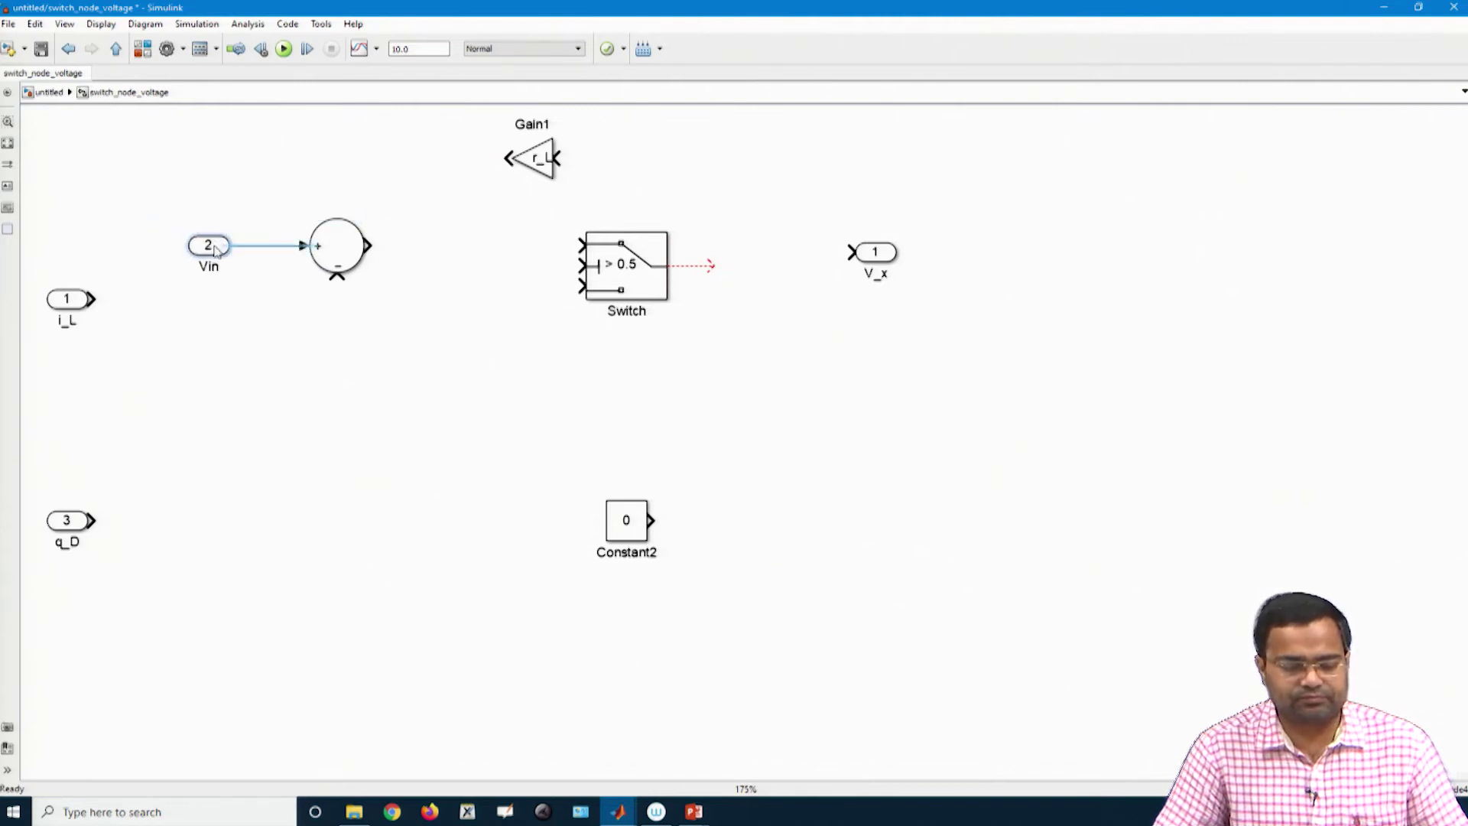
Move the i_L inport below Vin and place a rotated copy of the r_L Gain under the Sum block, feeding its minus input
left_click(68, 300)
left_click_drag(69, 300, 208, 358)
left_click(533, 156)
left_click_drag(533, 157, 337, 277)
key("ctrl+r")
Set the copied Gain to r_1 and connect the i_L inport to its input
double_click(348, 361)
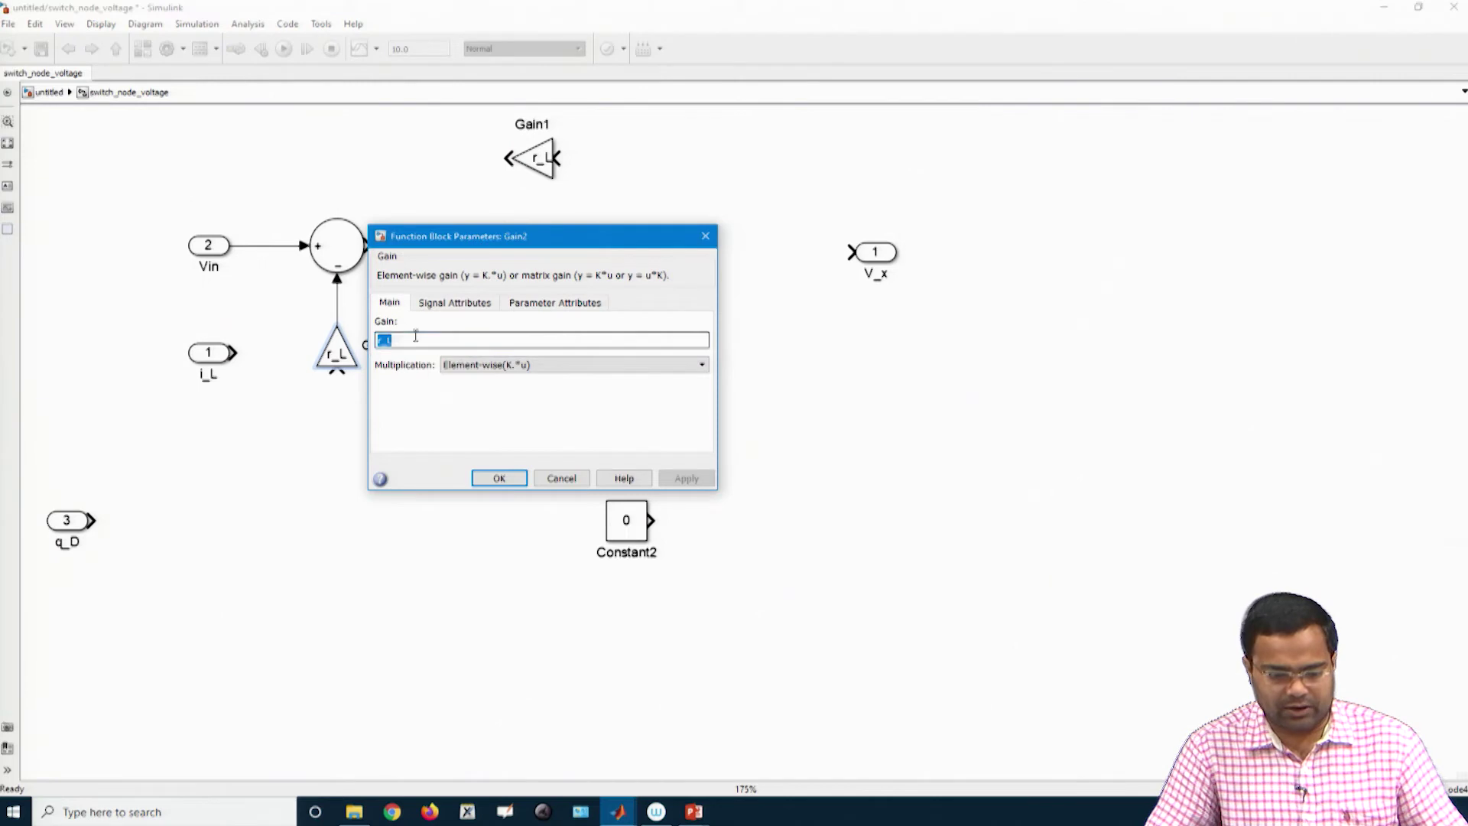
key("BackSpace")
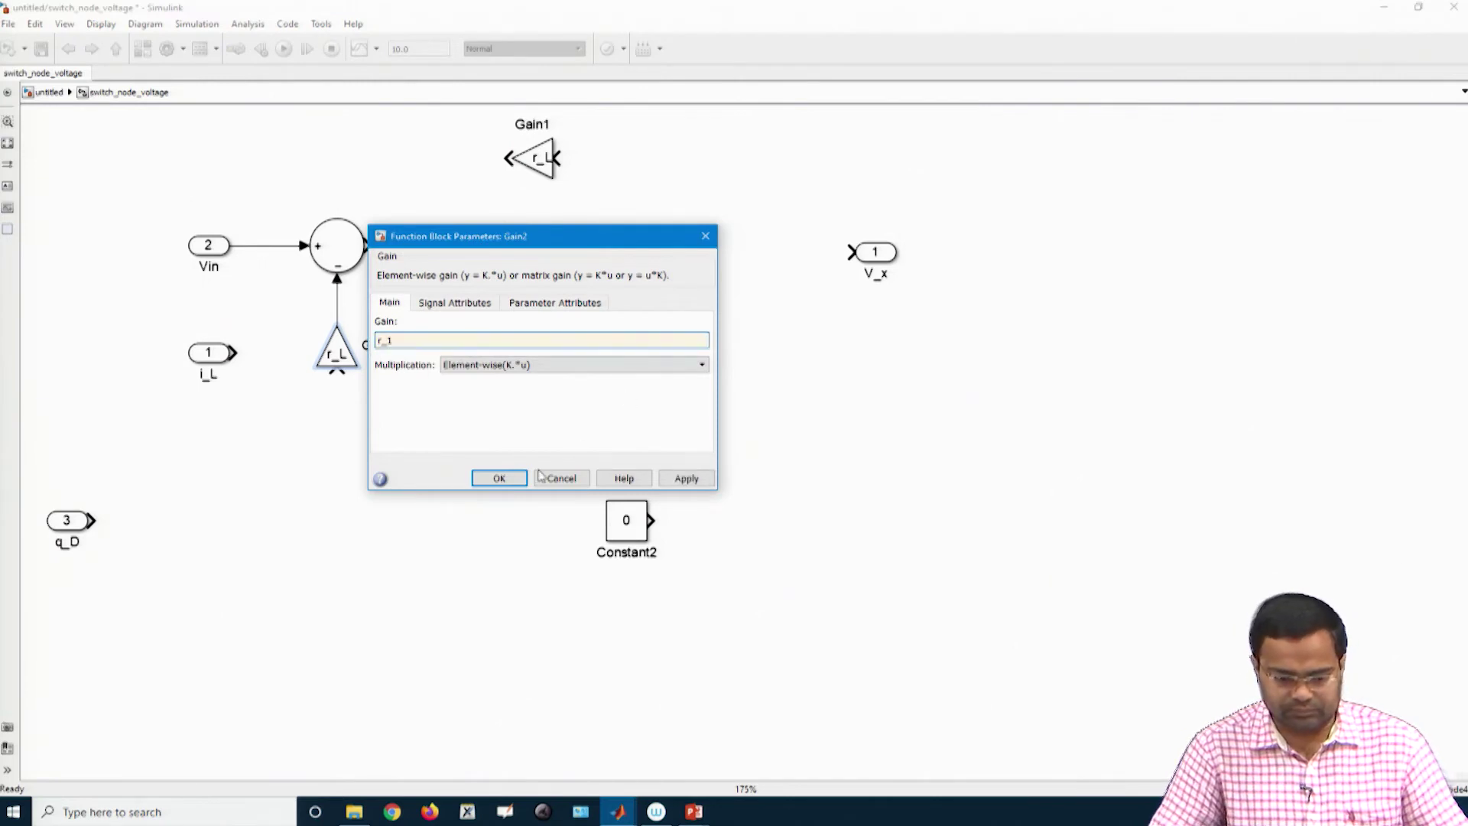
left_click(498, 478)
left_click_drag(209, 370, 343, 370)
left_click(343, 278)
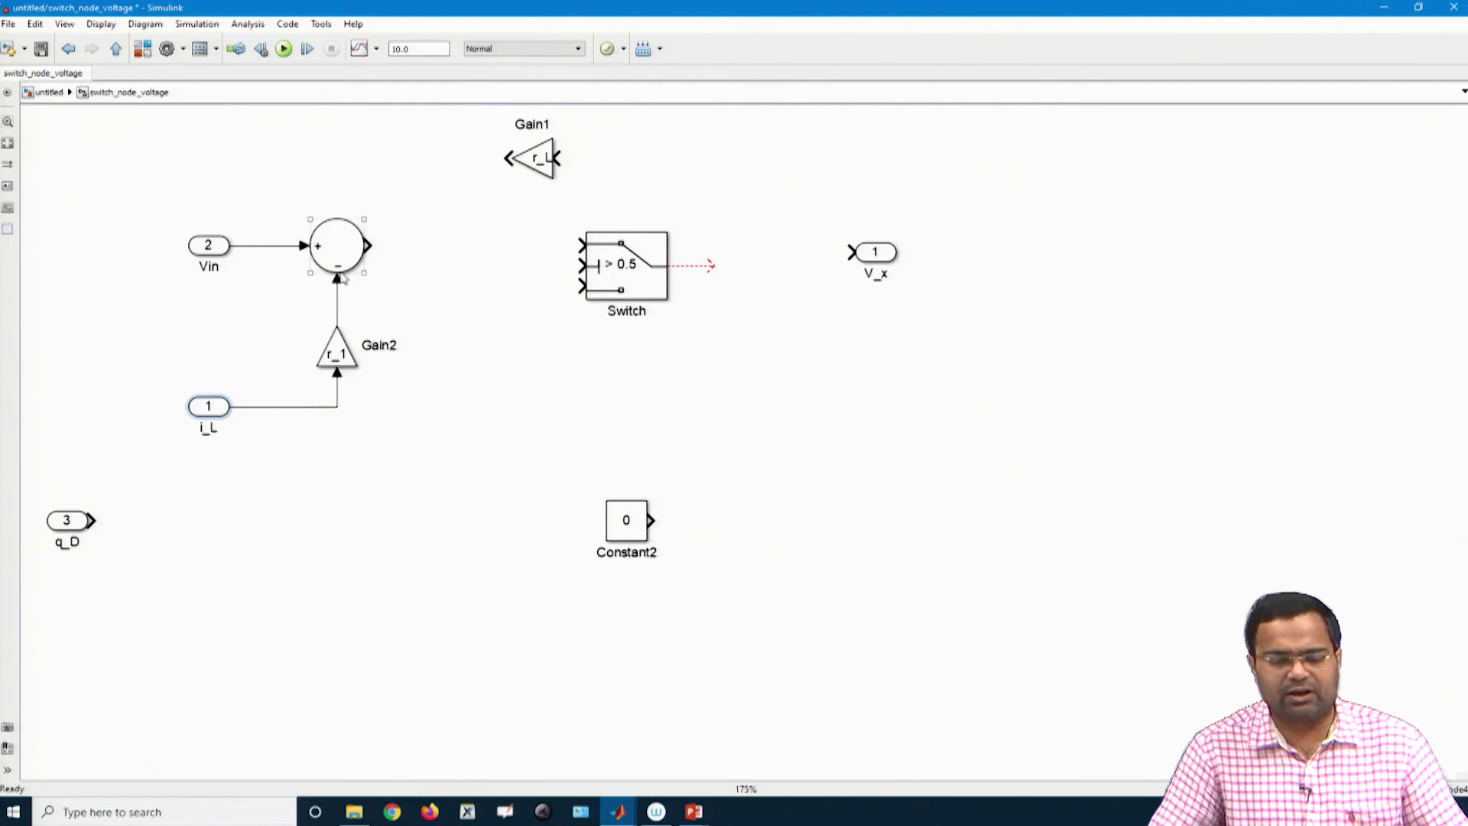
Move the Switch away below the V_x outport and delete the original r_L Gain
left_click_drag(627, 264, 998, 384)
left_click(540, 159)
key("Delete")
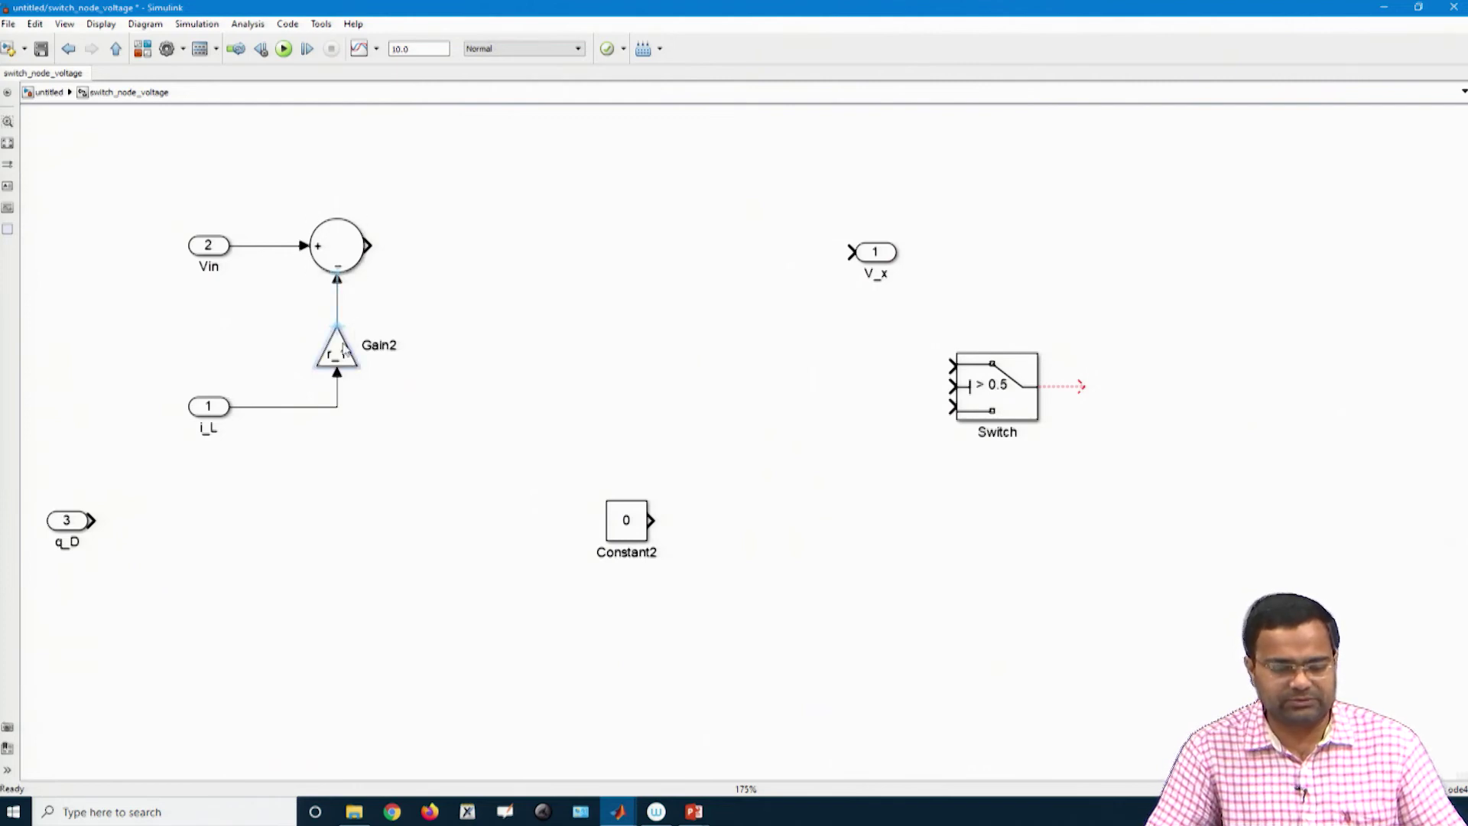
Rotate the r_1 Gain to horizontal between i_L and the Sum, straighten its output line, and align the i_L and Vin inports
left_click_drag(315, 343, 315, 324)
left_click_drag(222, 406, 223, 359)
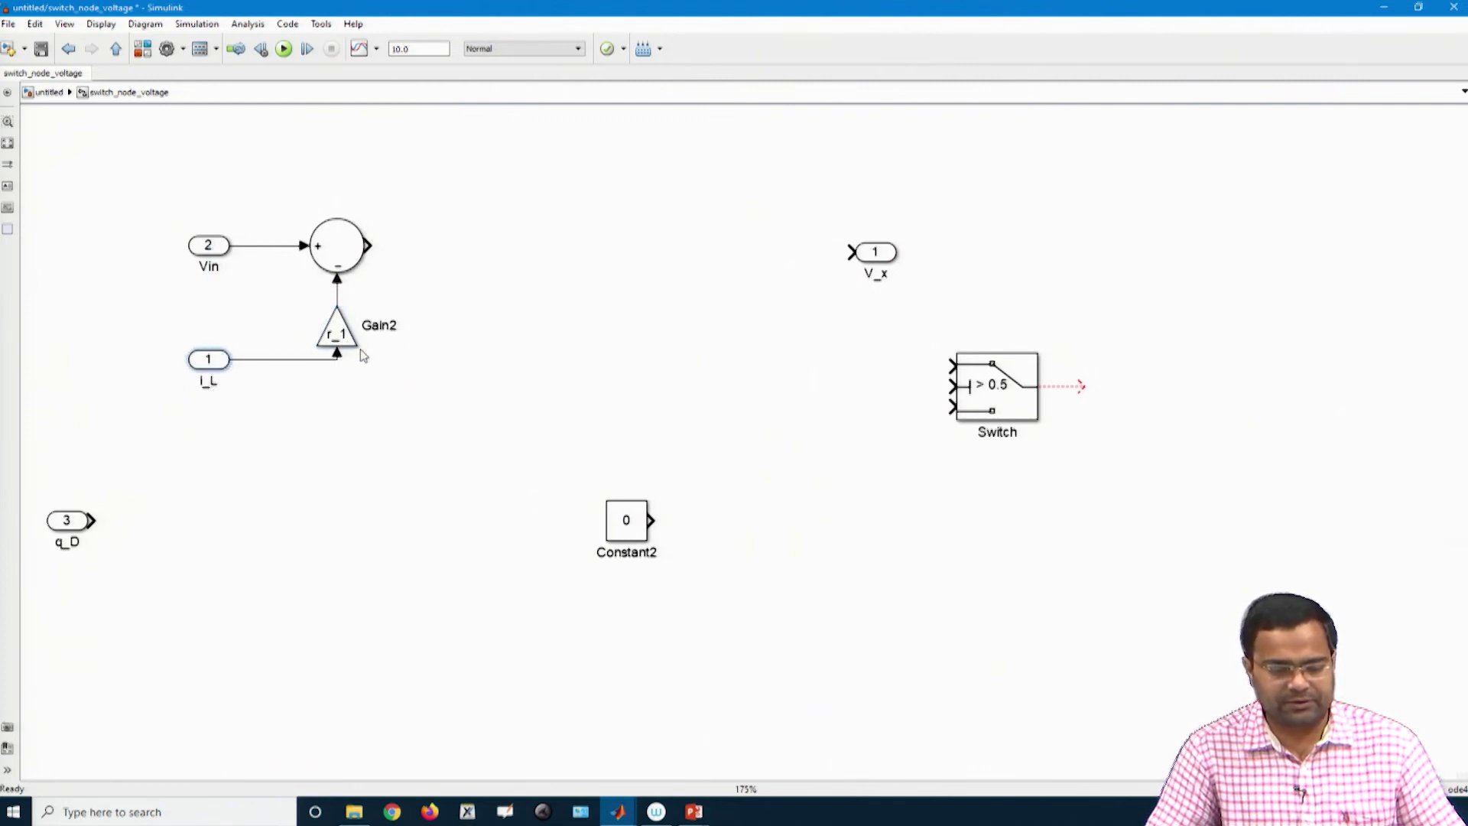
left_click(348, 342)
key("ctrl+r")
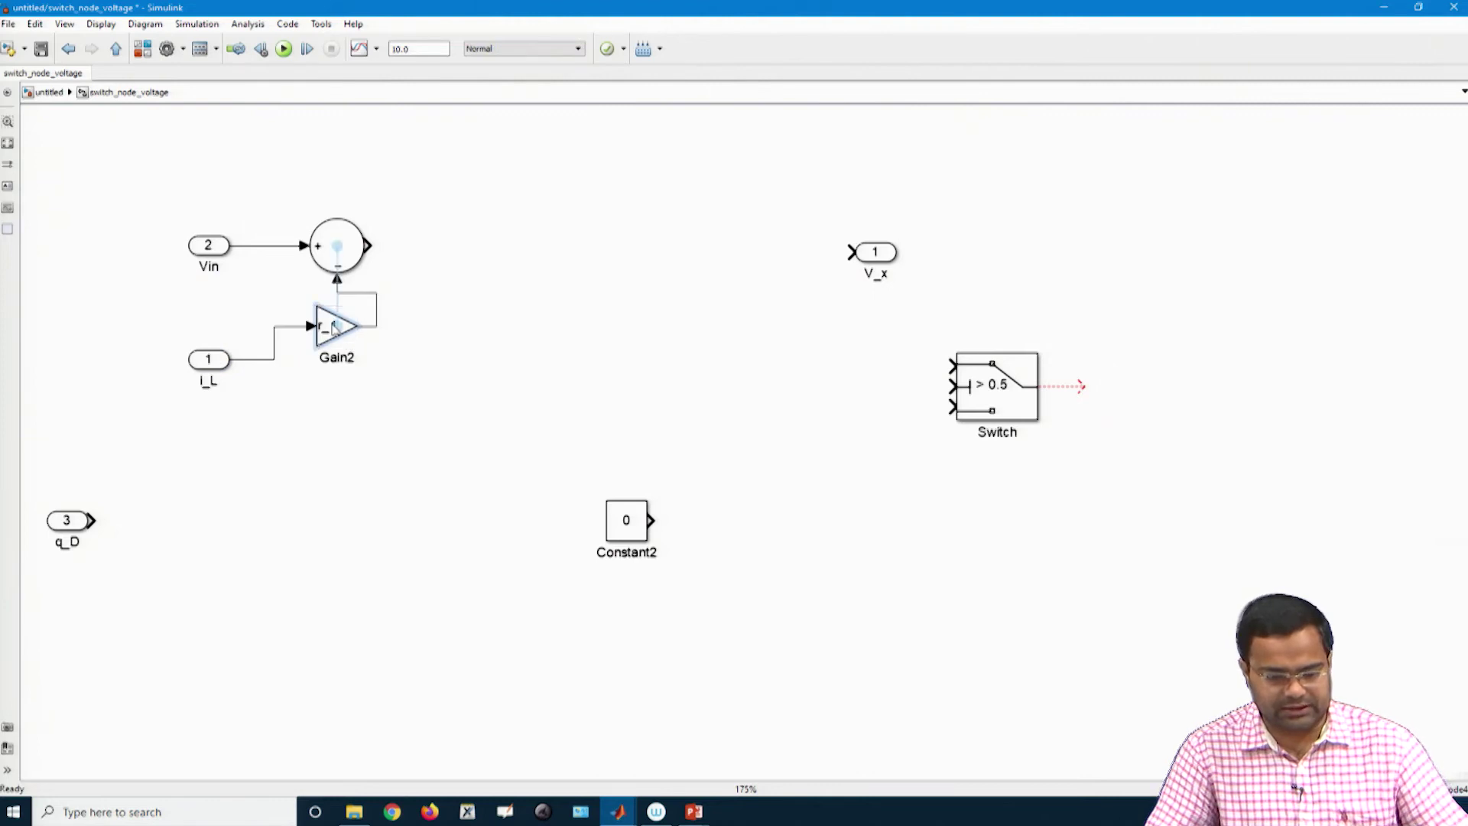
left_click_drag(338, 323, 298, 321)
left_click(377, 313)
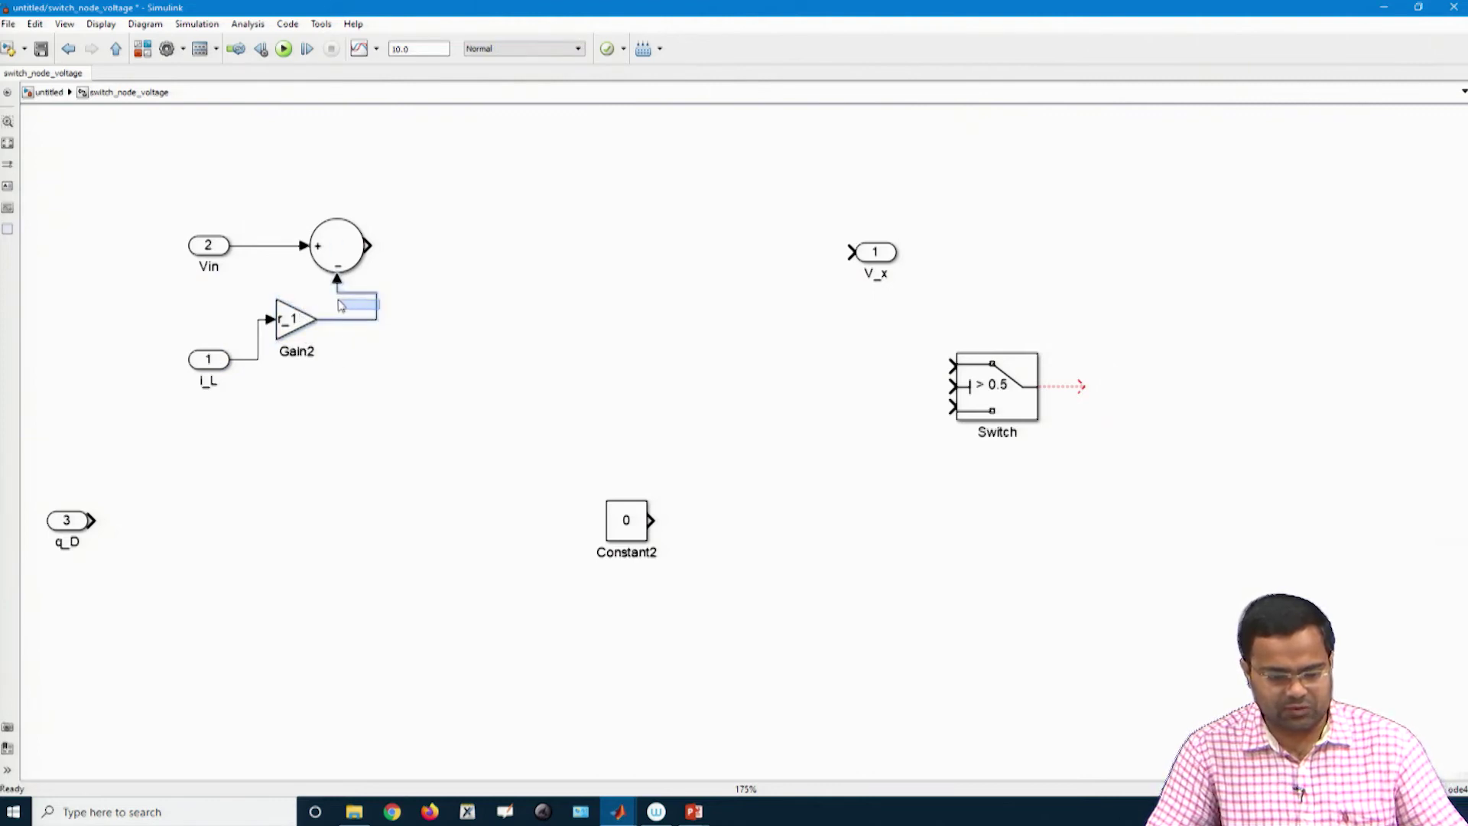
left_click_drag(378, 309, 337, 310)
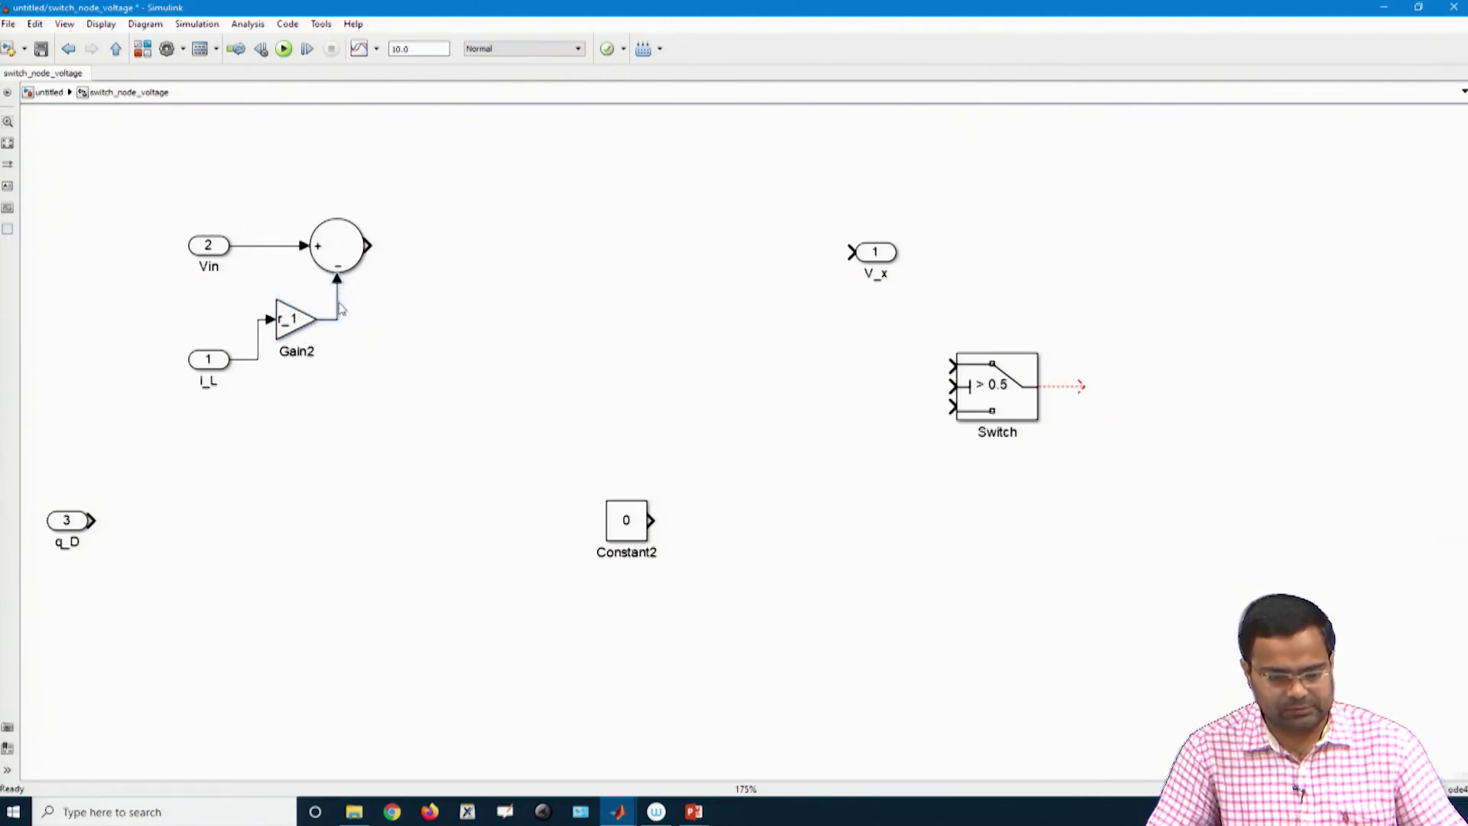
left_click_drag(208, 359, 195, 319)
left_click(357, 430)
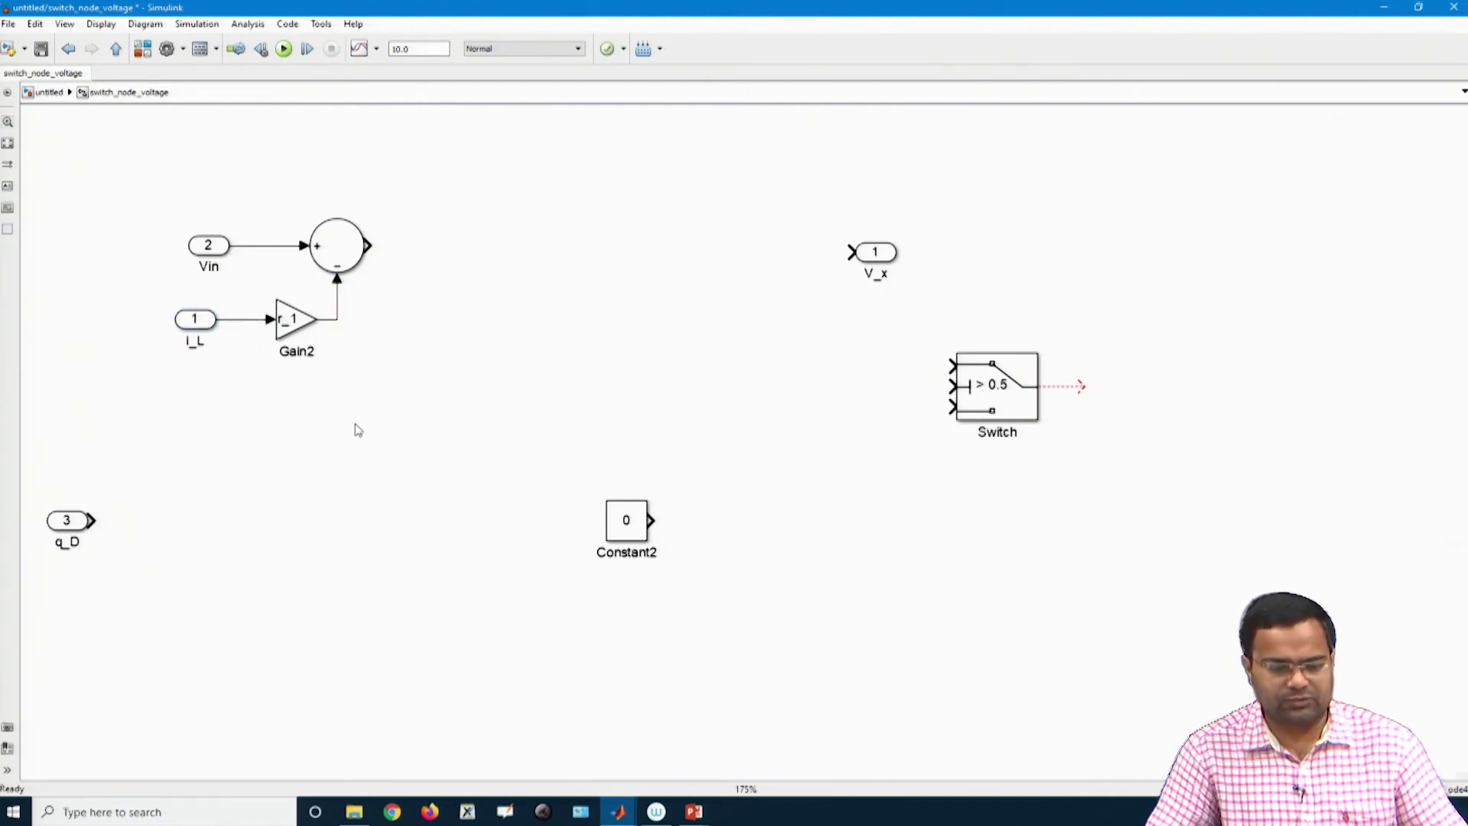
left_click_drag(212, 248, 198, 248)
left_click(254, 433)
Duplicate the Vin, i_L, r_1 Gain and Sum group directly below the original, and delete the two copied inports
left_click_drag(146, 202, 393, 393)
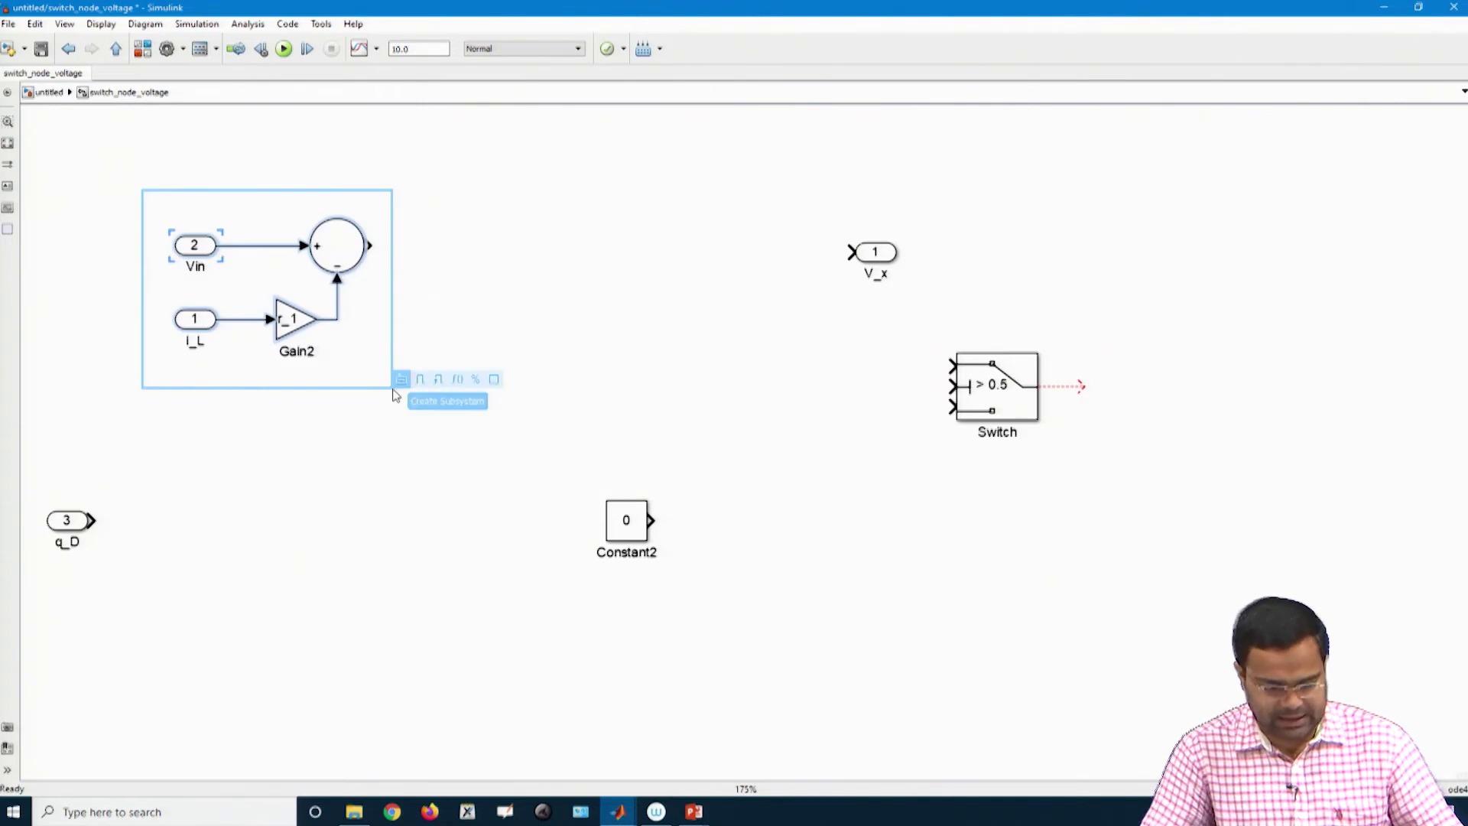
key("ctrl+c")
key("ctrl+v")
left_click_drag(359, 271, 337, 411)
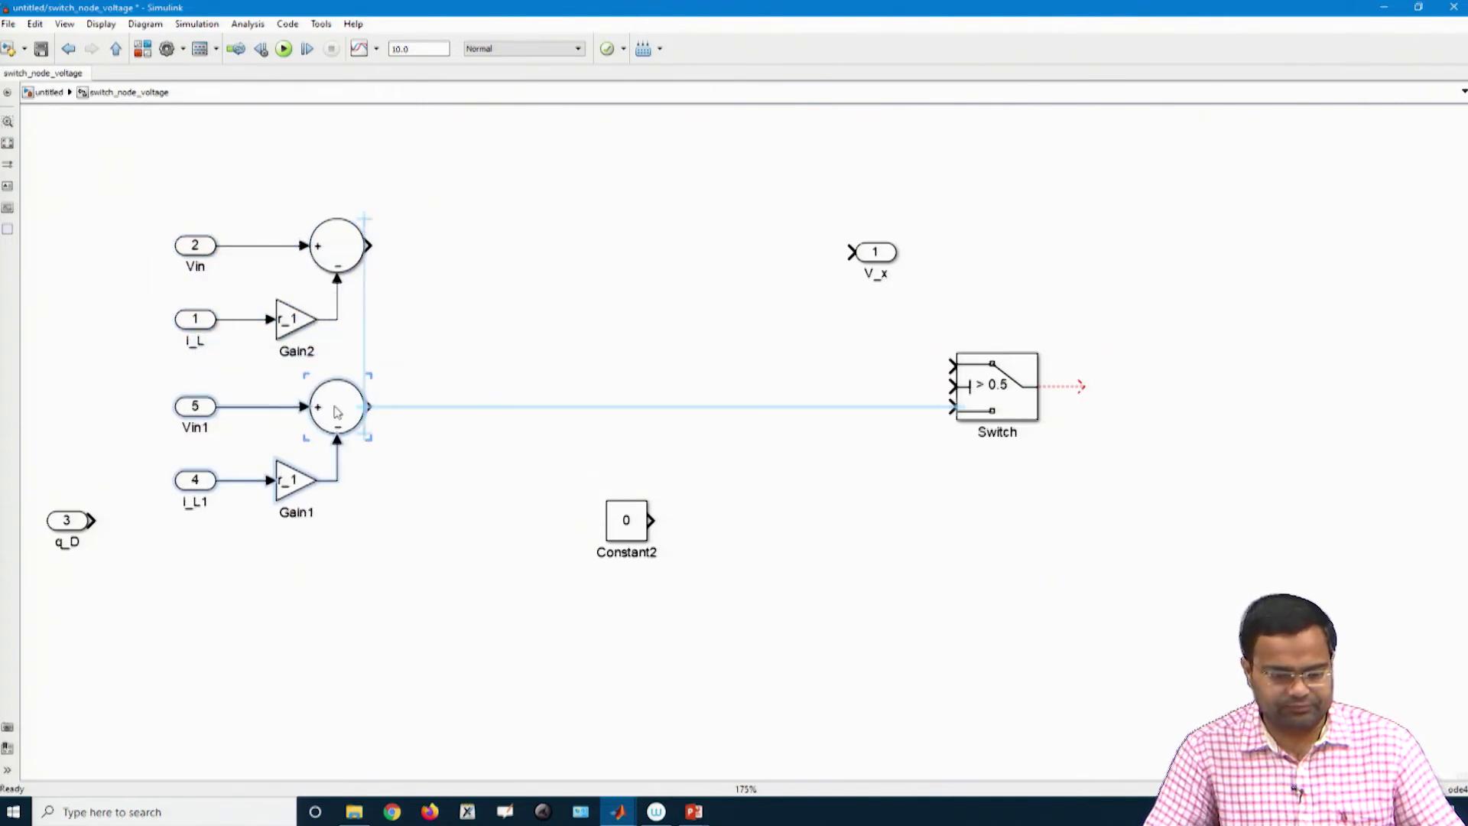
left_click(203, 412)
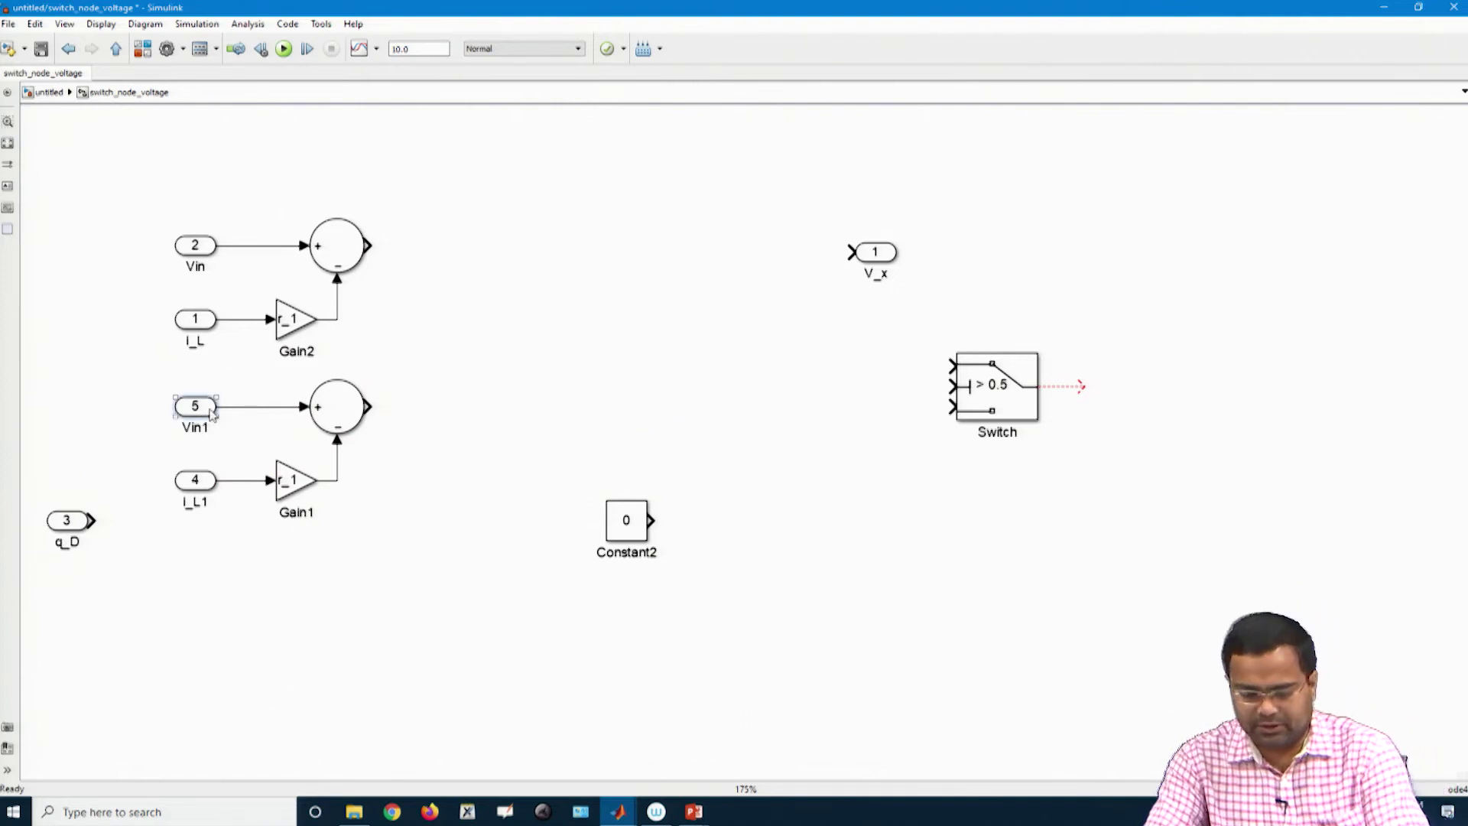
key("Delete")
left_click(196, 481)
key("Delete")
Set the lower Gain to r_d and feed it with a branch from the i_L line
double_click(292, 480)
key("BackSpace")
key("Return")
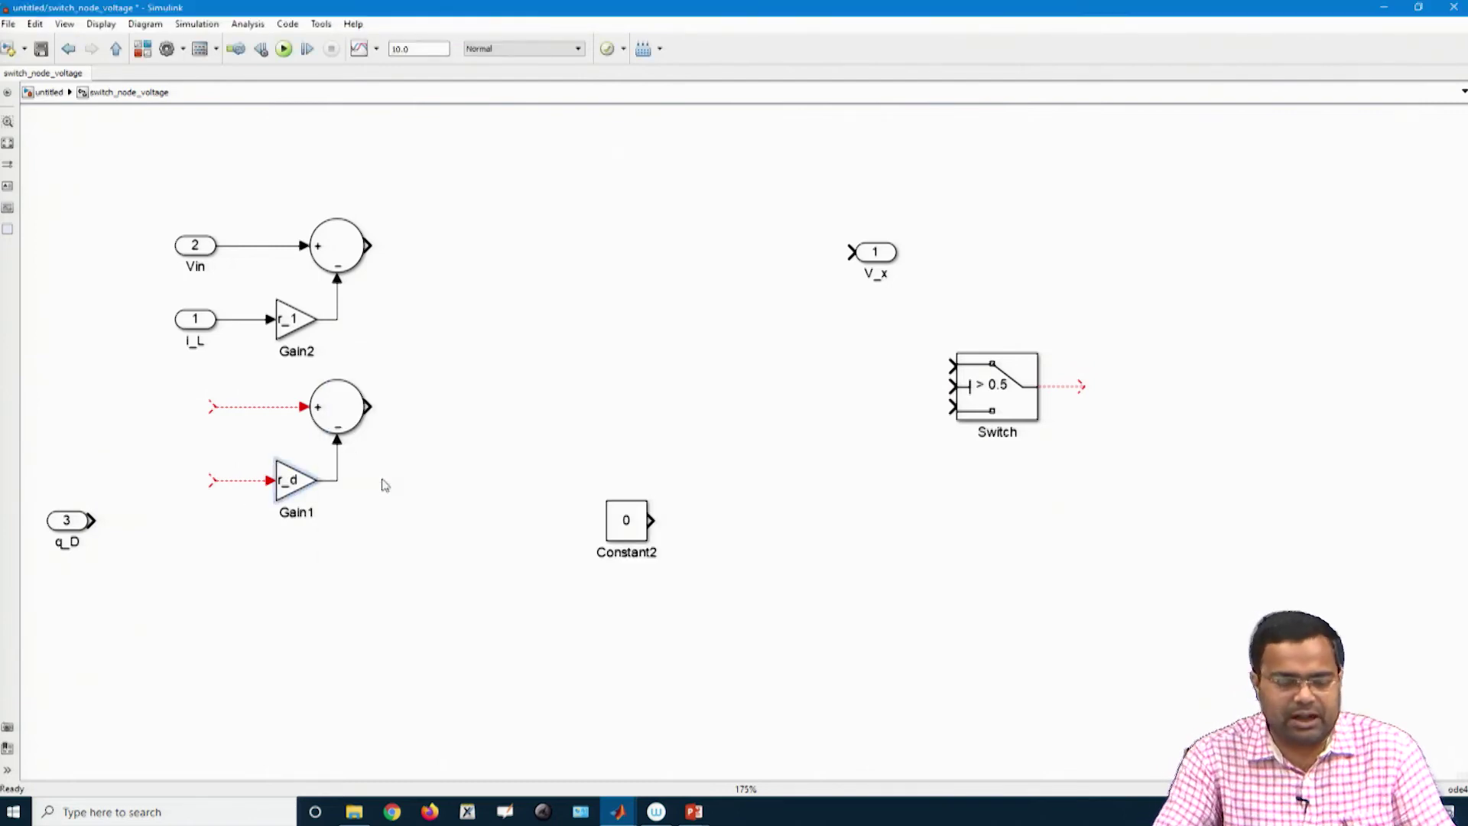
left_click_drag(211, 480, 245, 321)
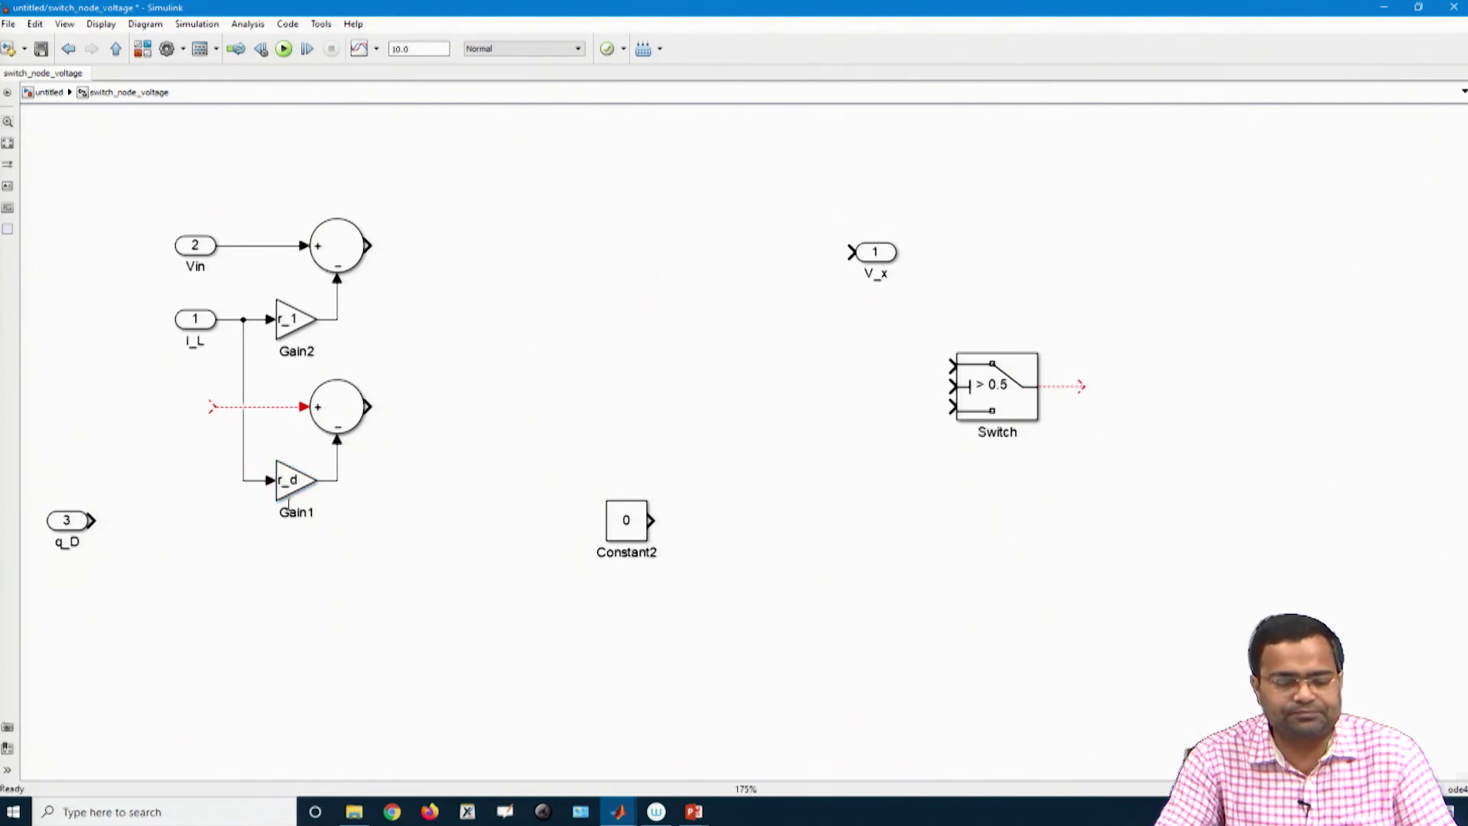
Set the lower Sum block's list of signs to |--
double_click(337, 407)
left_click(429, 441)
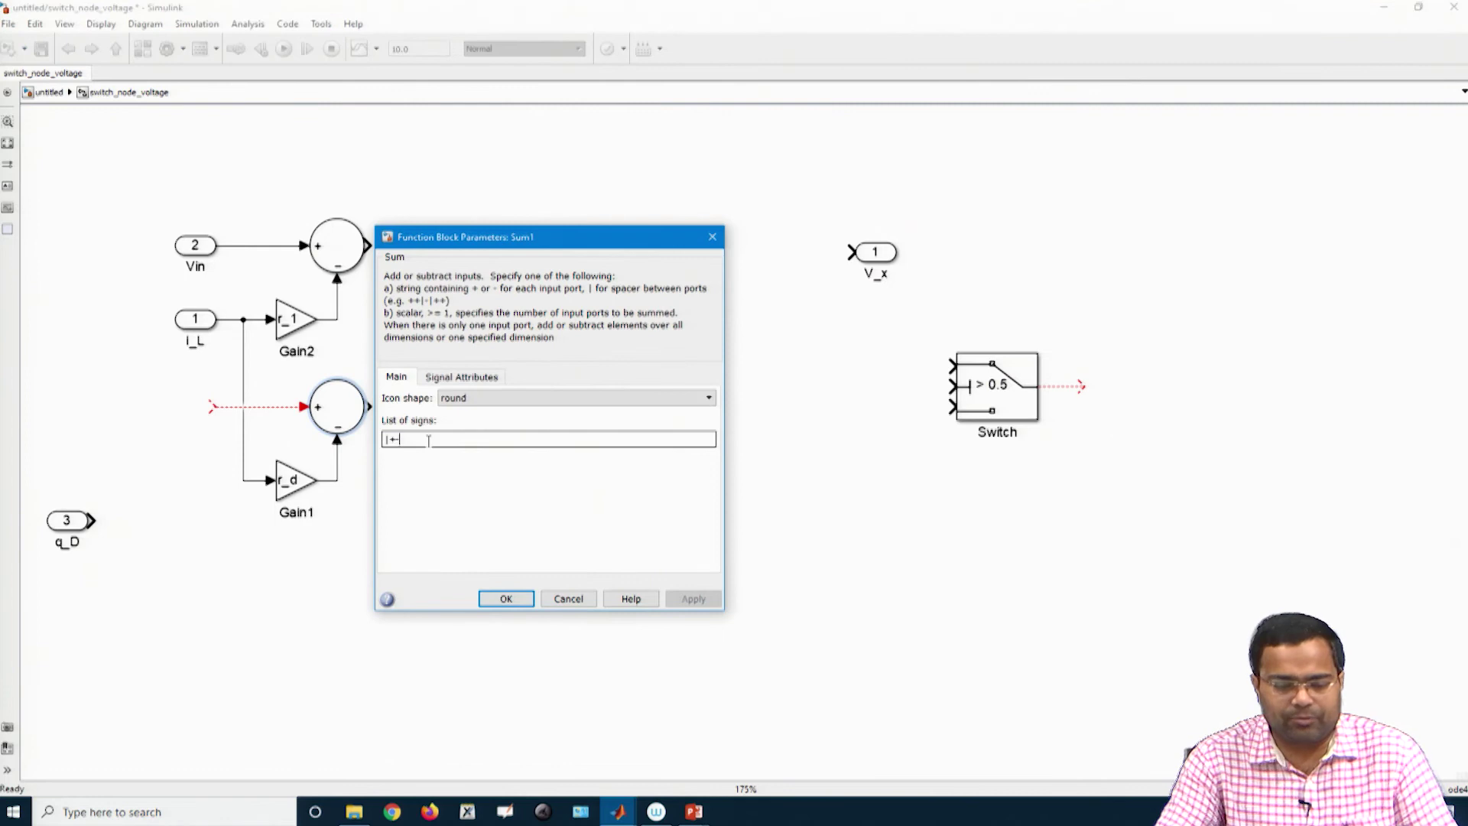
key("BackSpace")
key("BackSpace")
type("--")
key("Return")
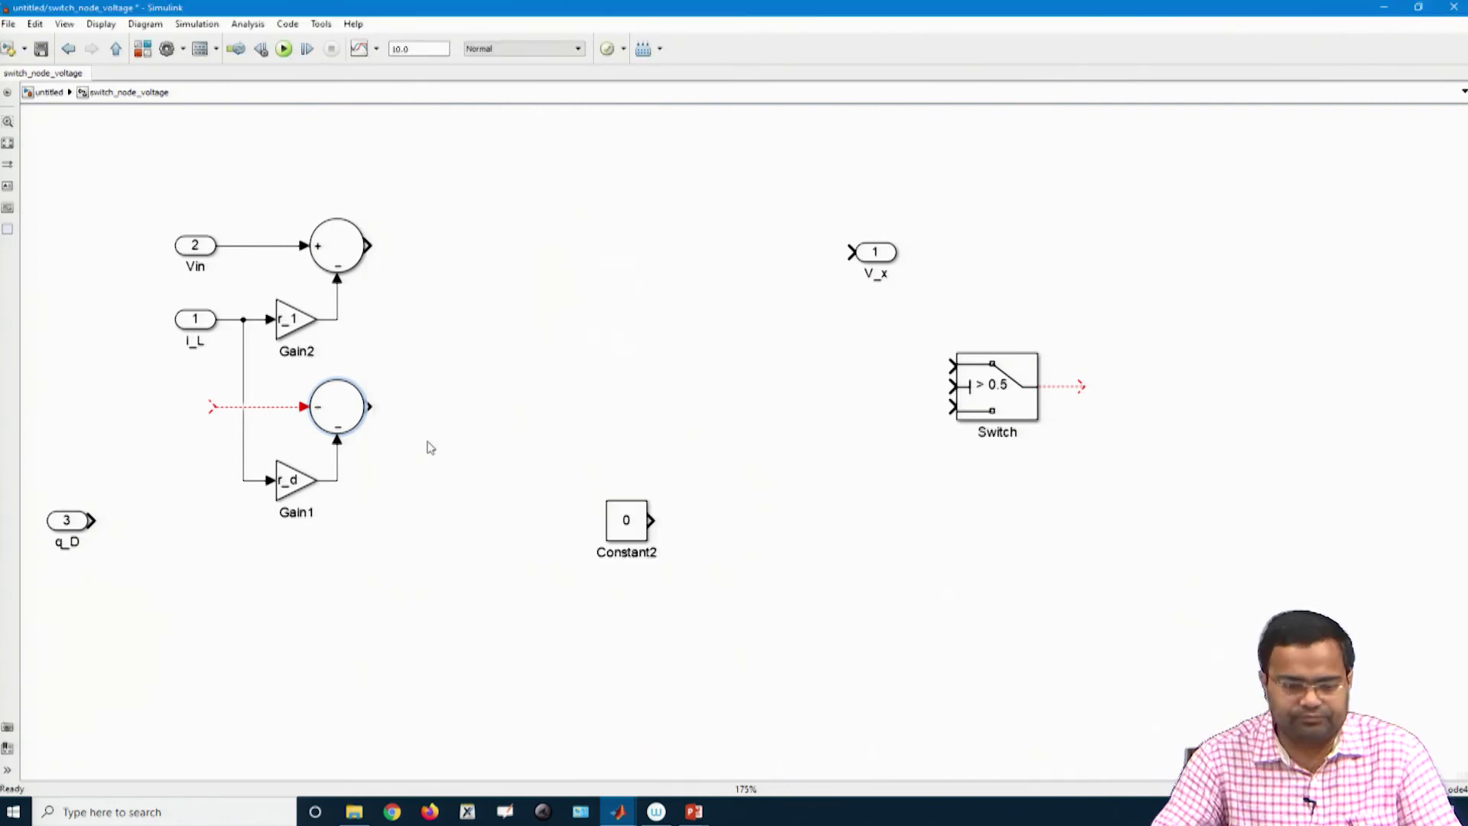
Copy Constant2 onto the open input line of the lower Sum and set the copy's constant value to v_d
left_click(628, 531)
left_click_drag(628, 533, 196, 411)
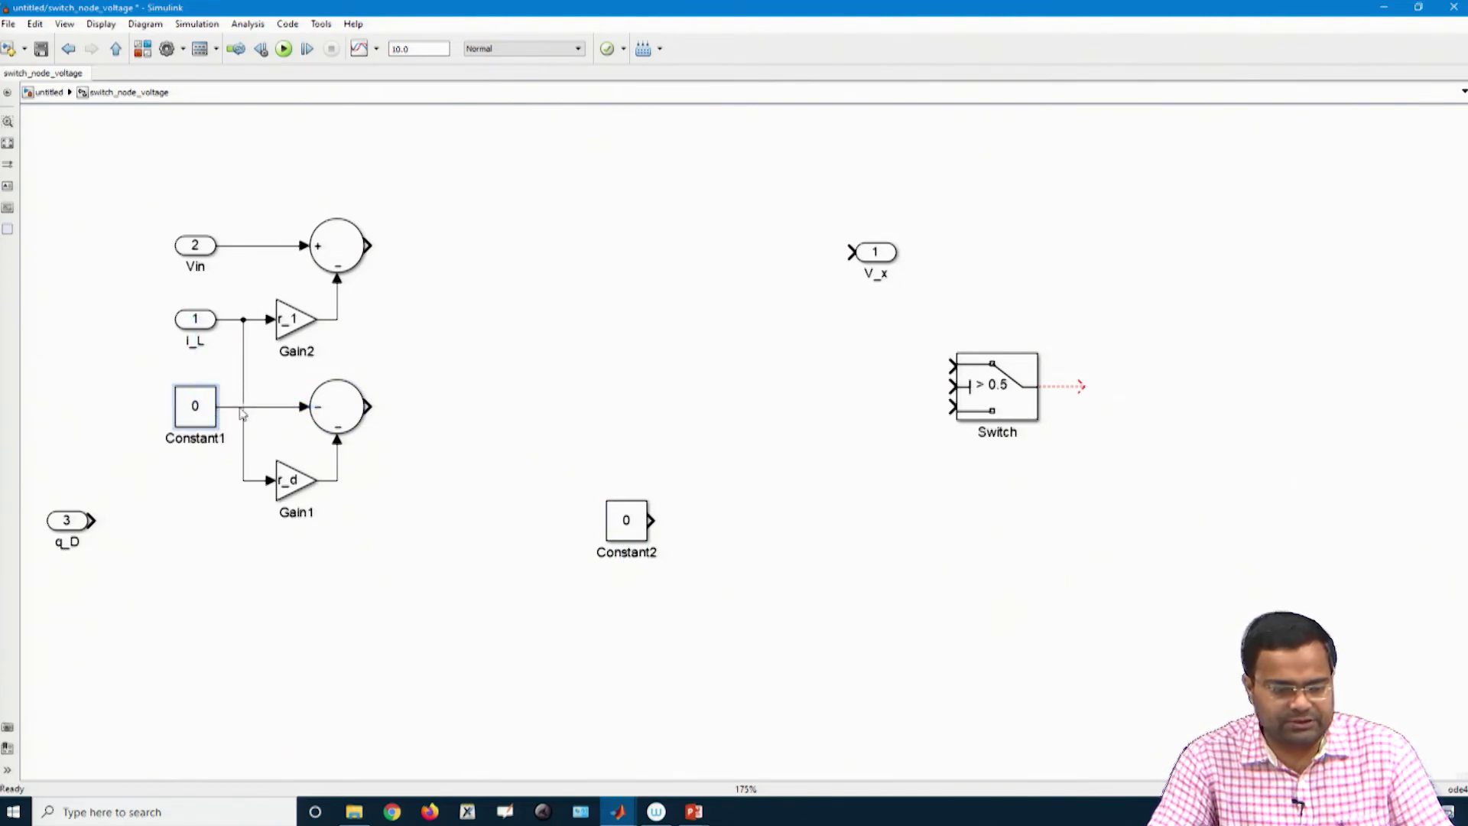
double_click(195, 408)
type("V")
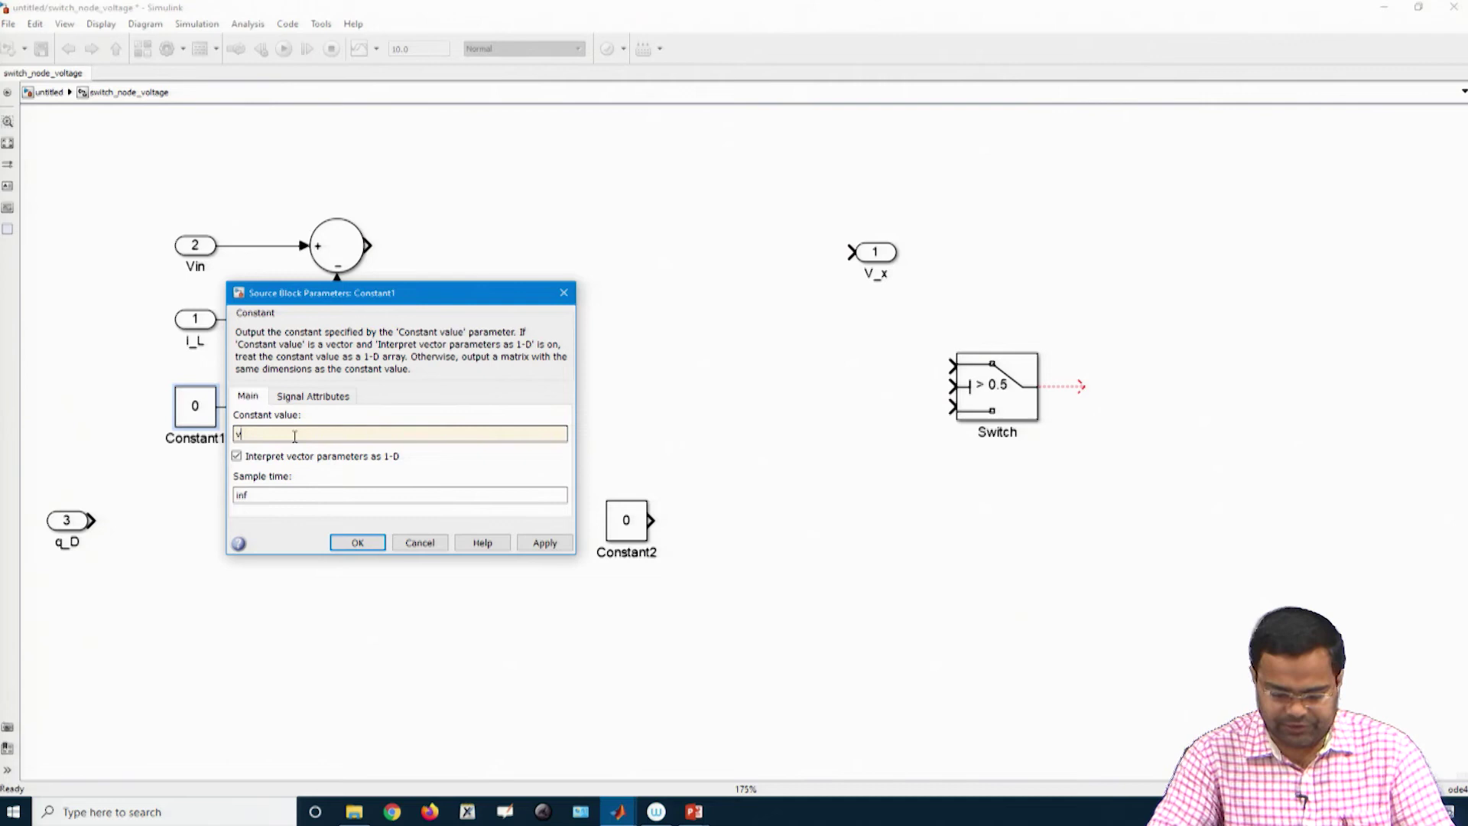
type("_d")
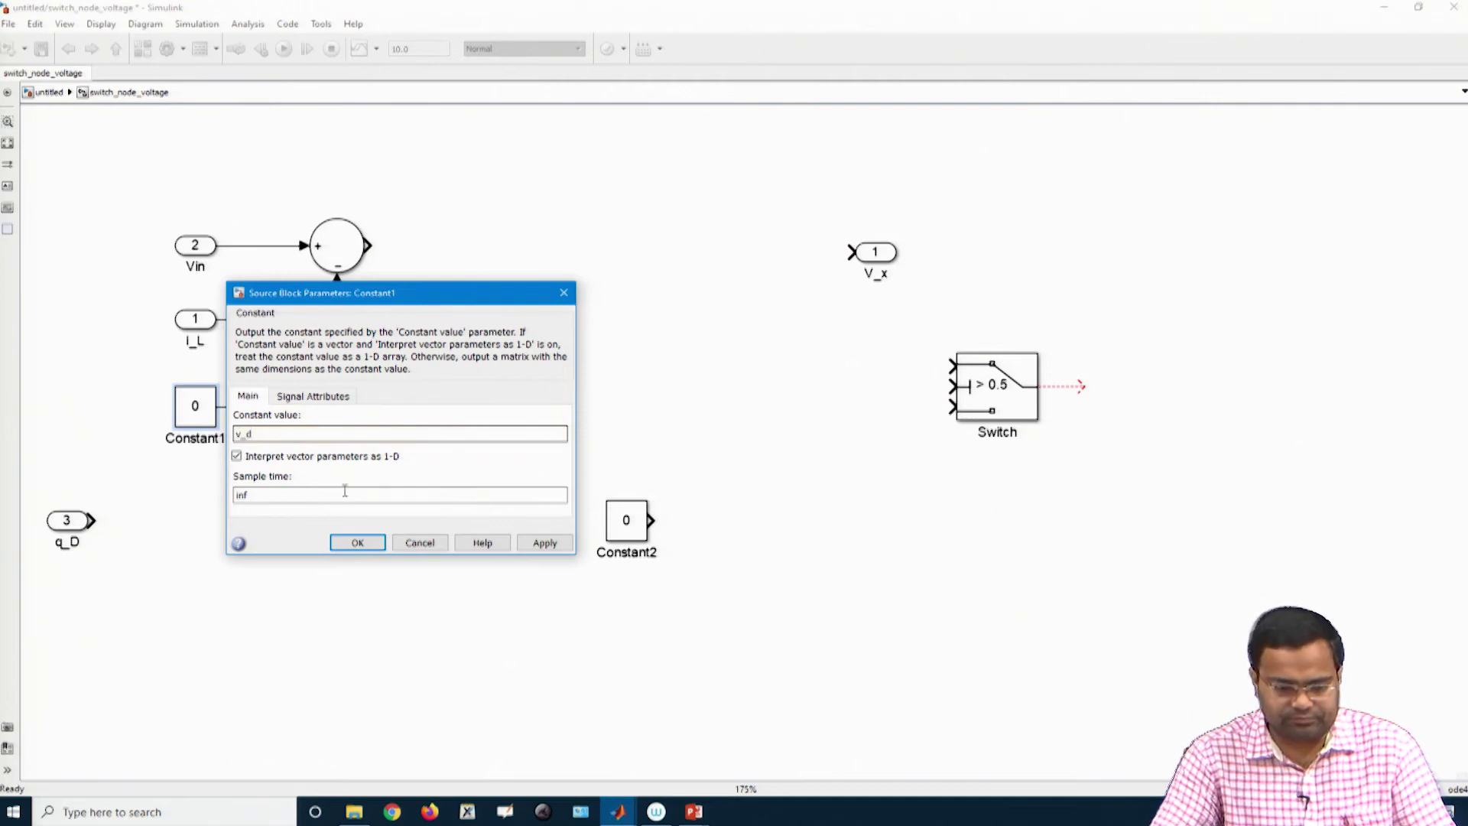
left_click(358, 542)
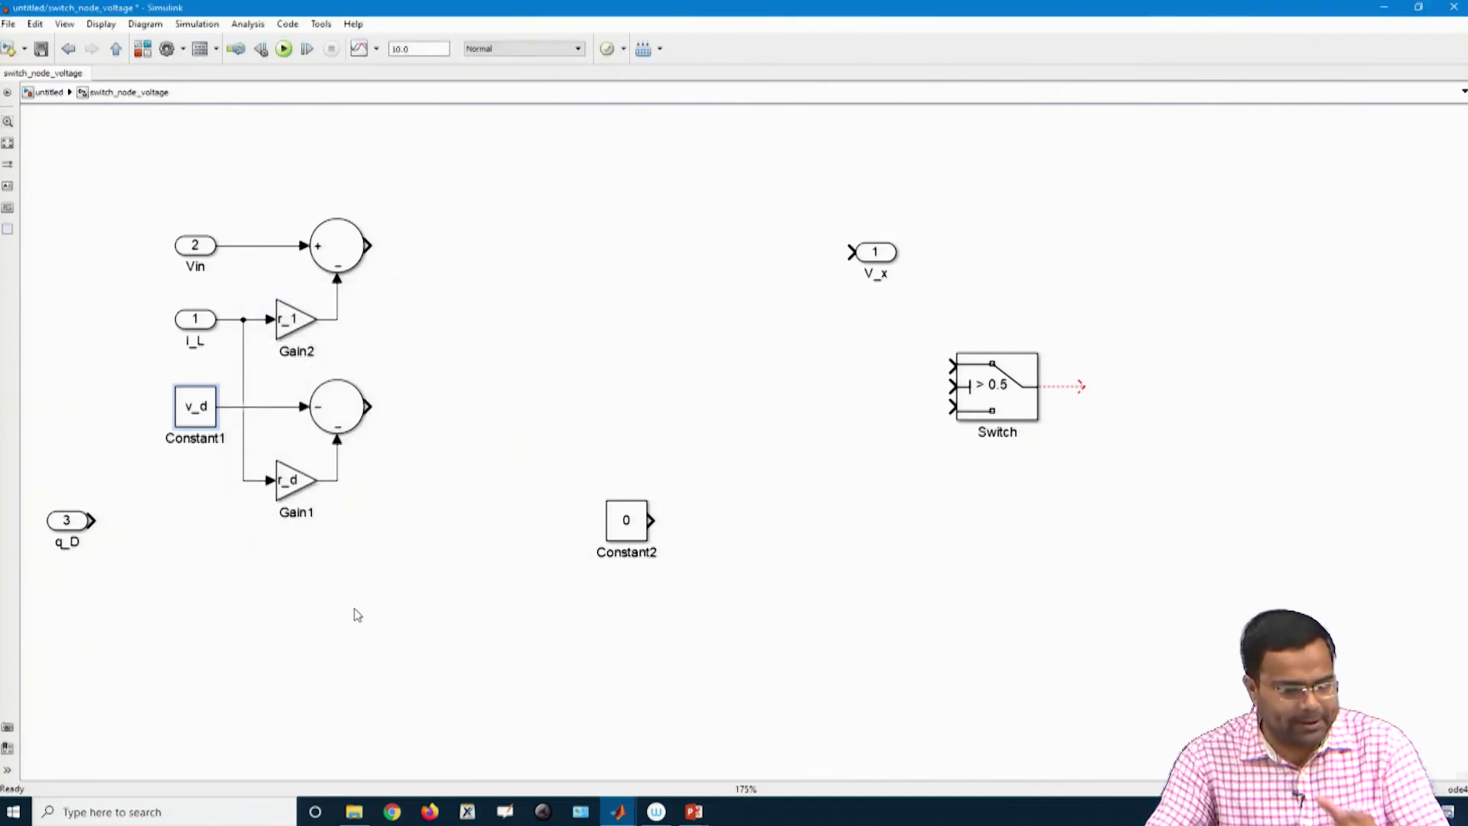
Move q_D below the r_d Gain and the Switch beside the Sums, connecting the upper Sum to its first input and the lower to its third
left_click_drag(76, 522, 414, 629)
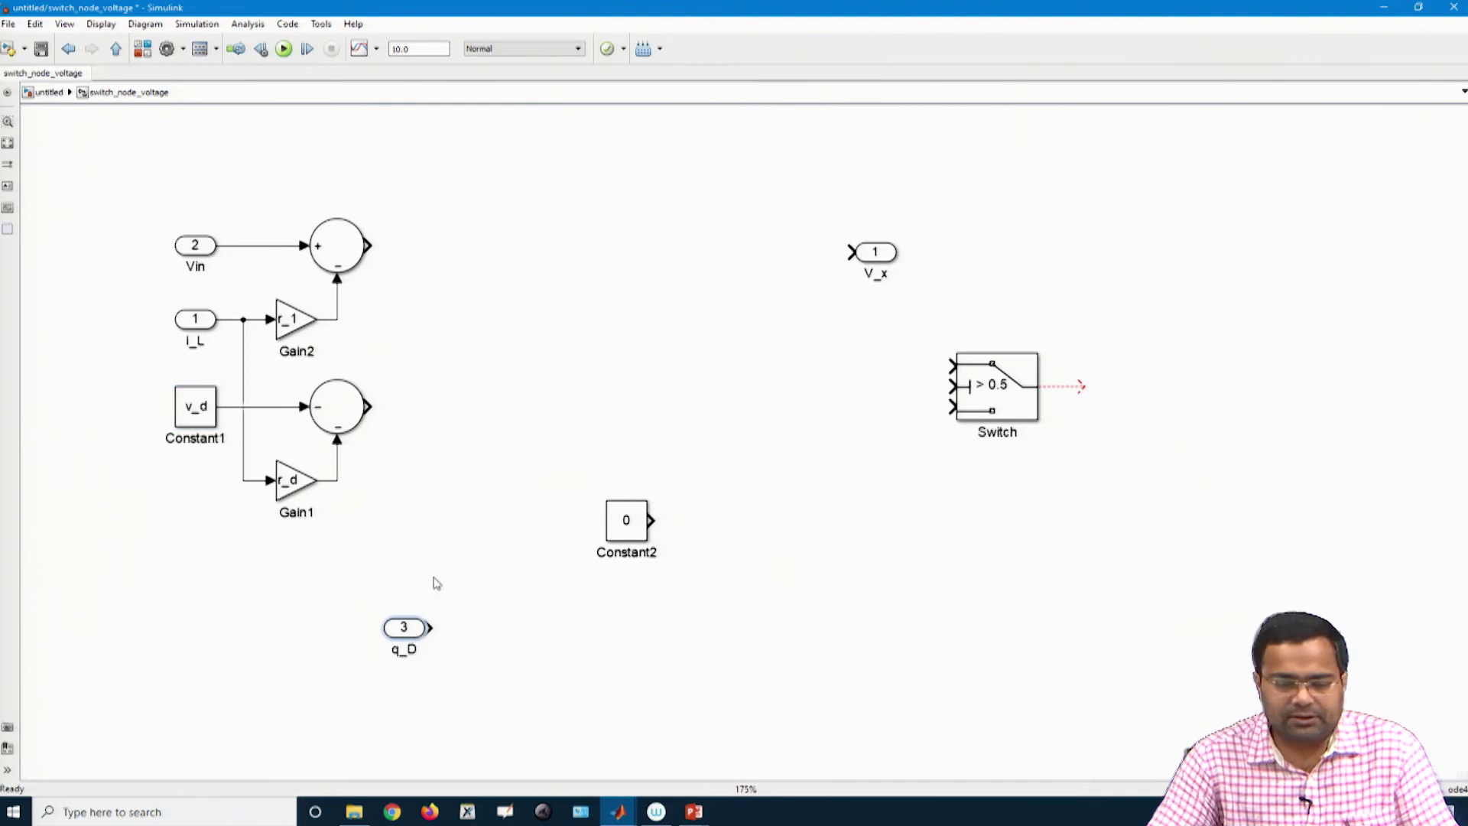
mouse_move(1013, 385)
left_mouse_down()
mouse_move(512, 286)
mouse_move(514, 320)
mouse_move(459, 271)
mouse_move(365, 245)
left_mouse_up()
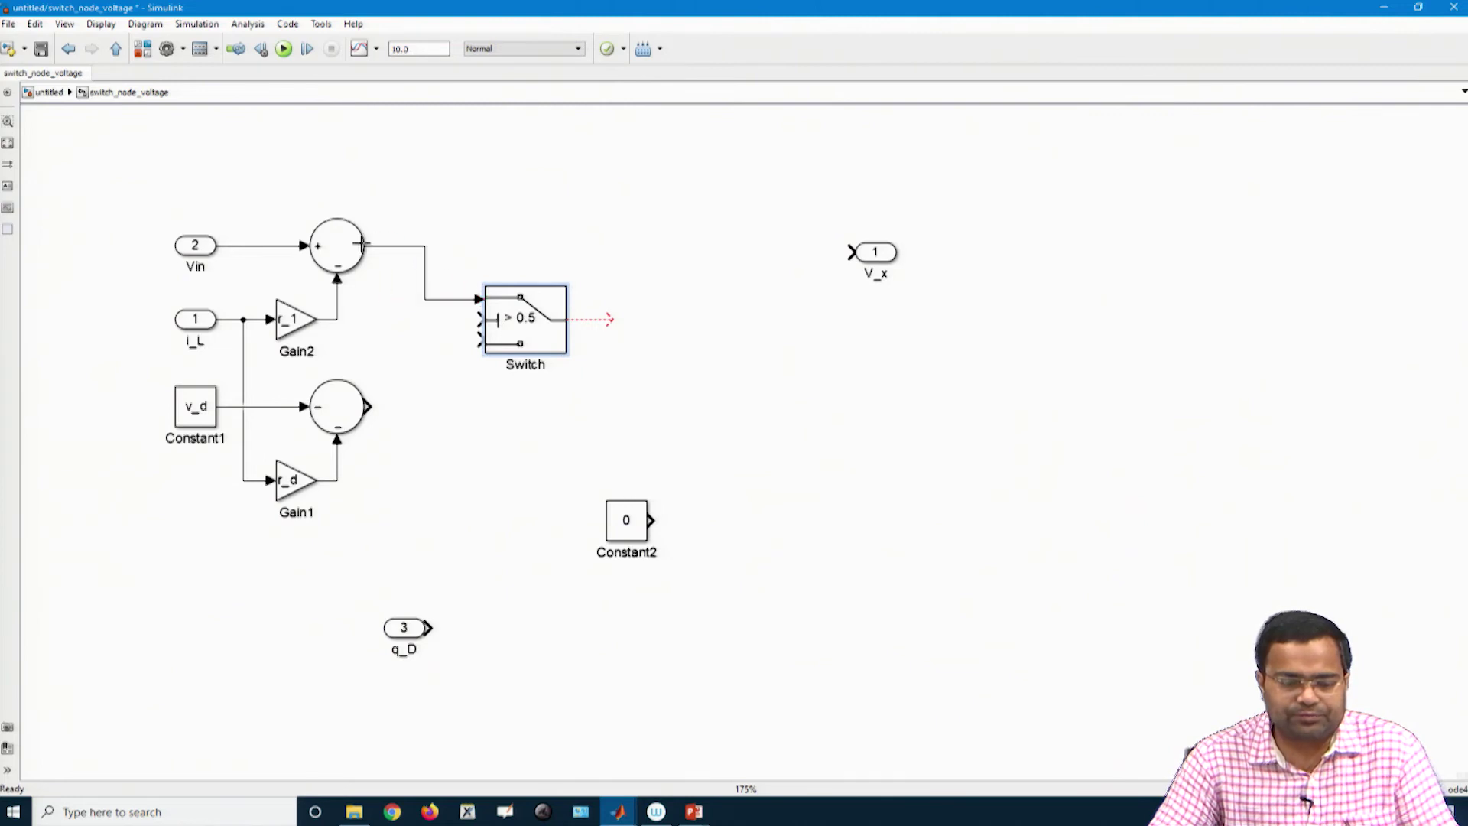
left_click_drag(476, 344, 367, 407)
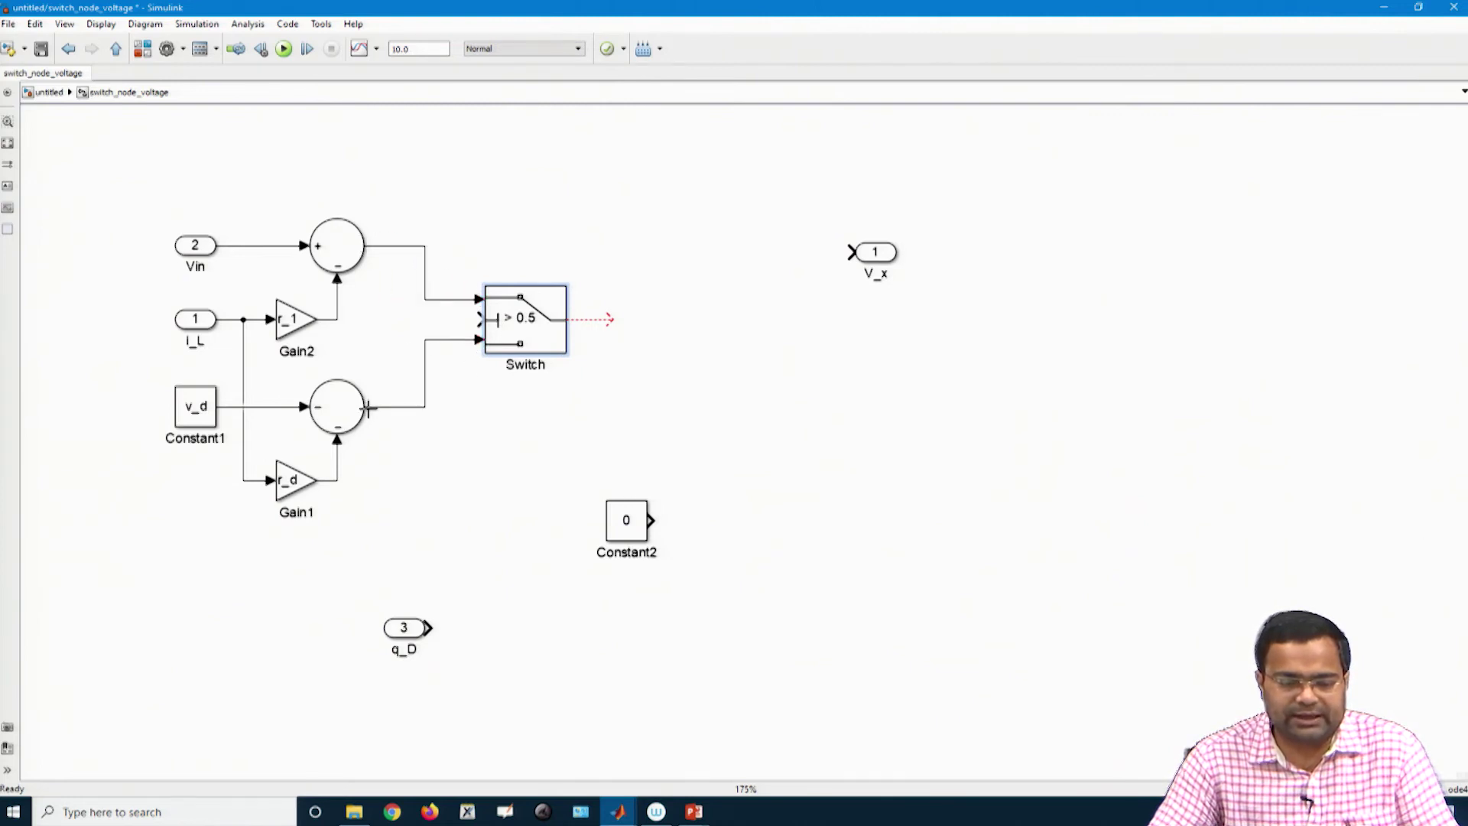
Open the q_D inport's name for editing
left_click(395, 637)
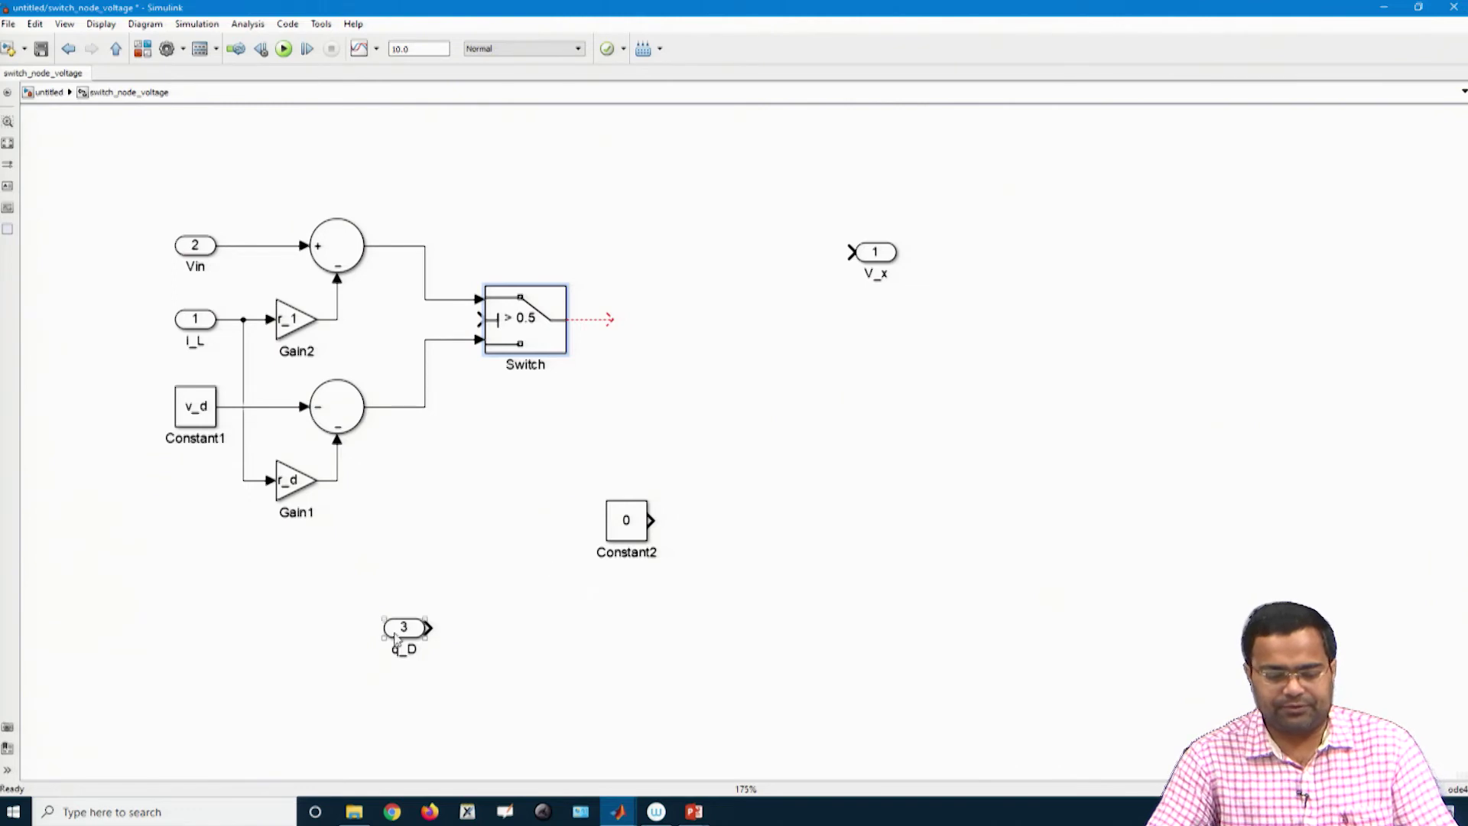
left_click(395, 649)
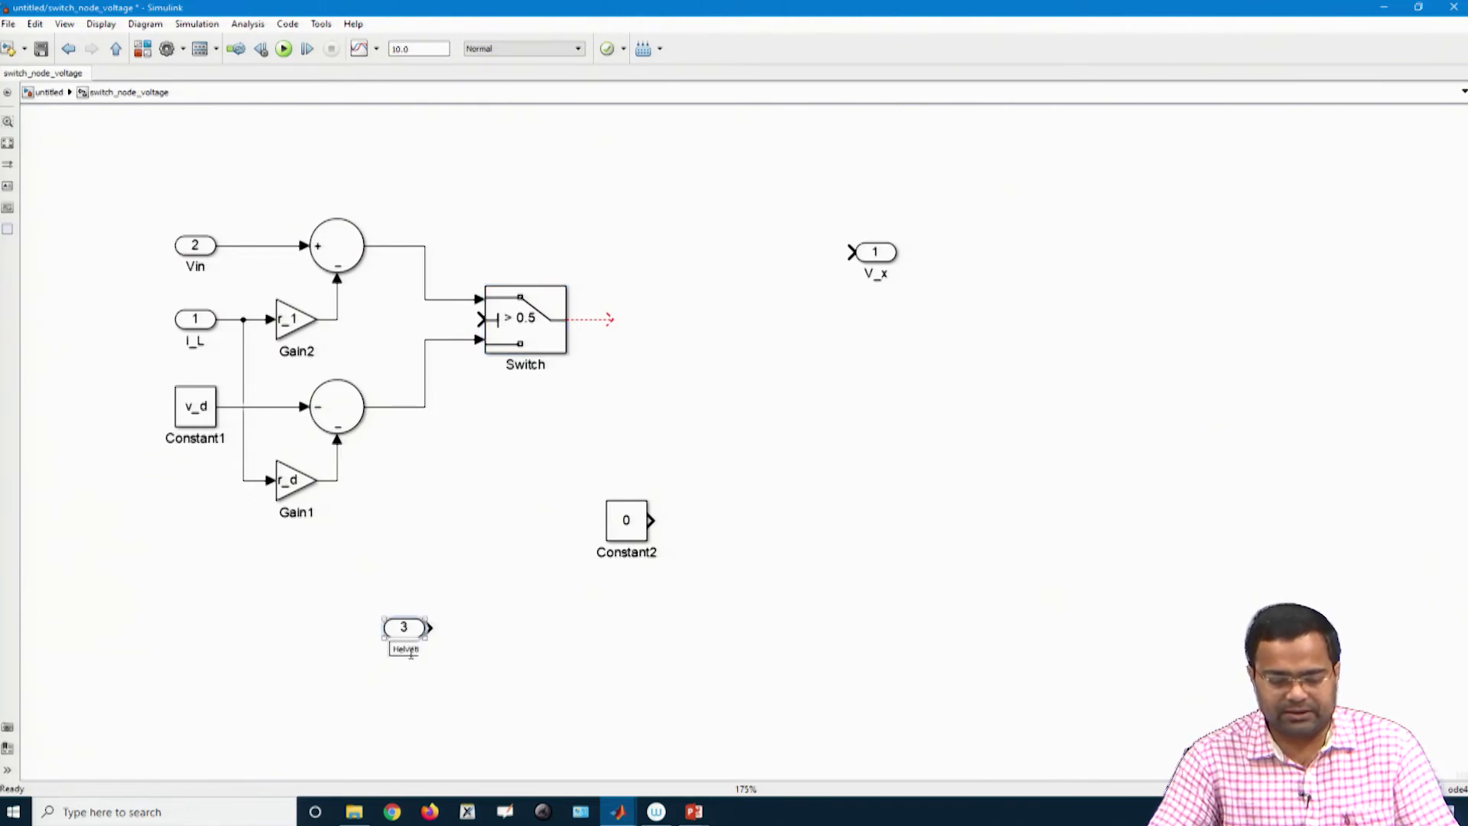
Name the third input port q and wire it to the Switch block's control input
left_click(413, 650)
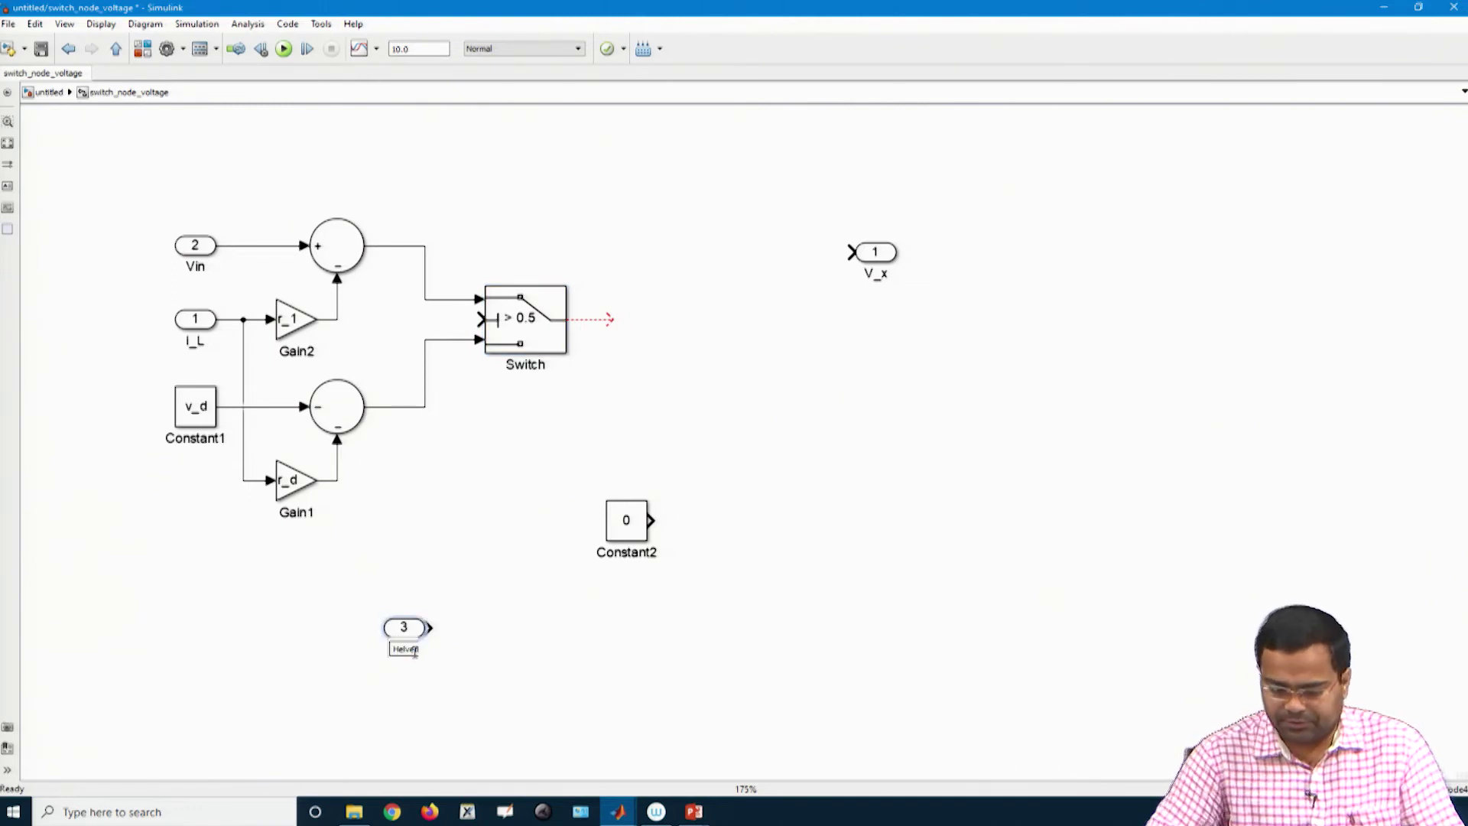
type("q")
left_click(487, 652)
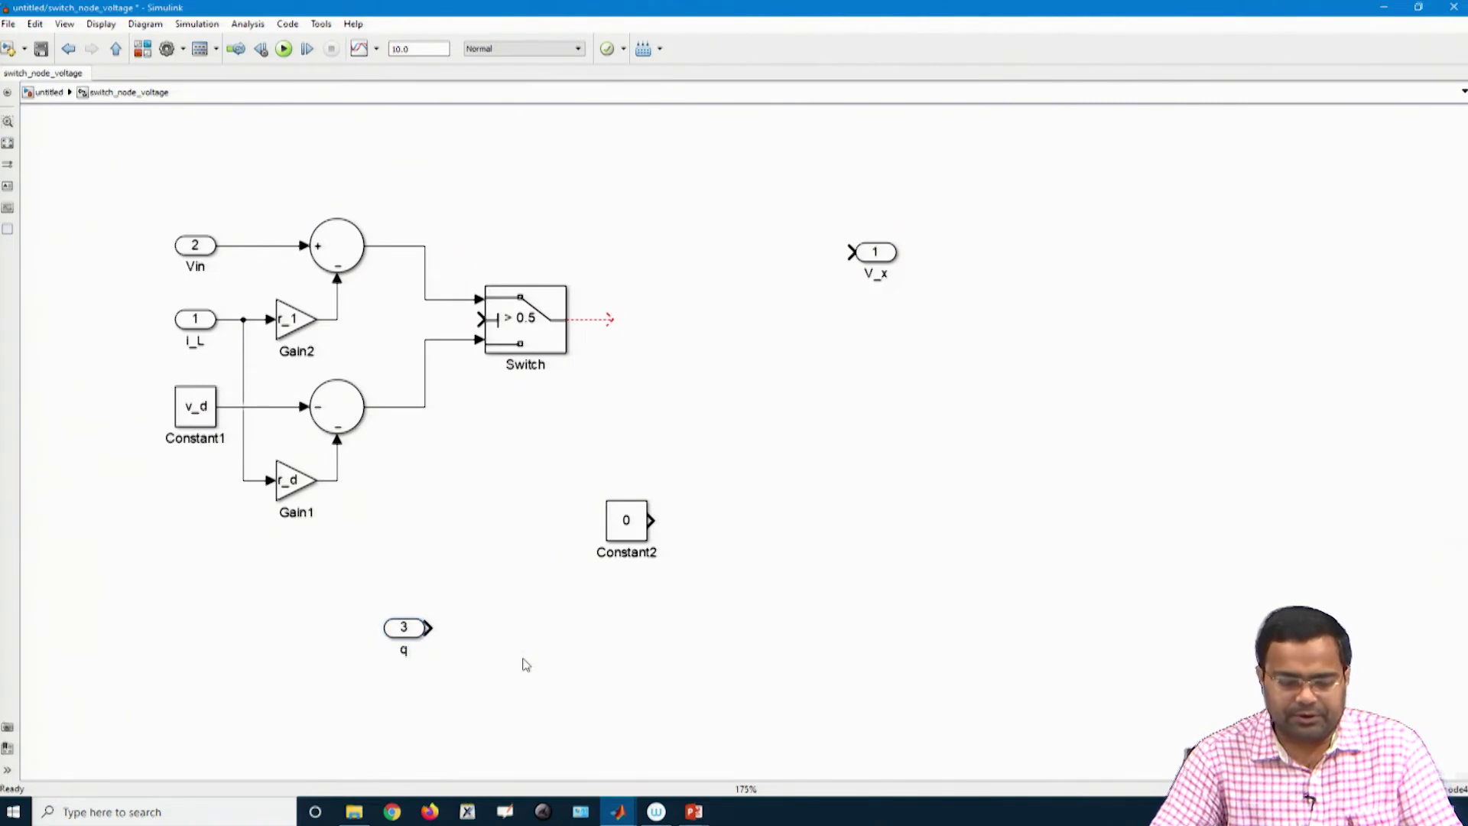
left_click_drag(413, 627, 482, 319)
Delete the unconnected zero constant and connect the Switch output to the V_x output port
left_click_drag(559, 463, 734, 606)
key("Delete")
left_click_drag(879, 259, 637, 325)
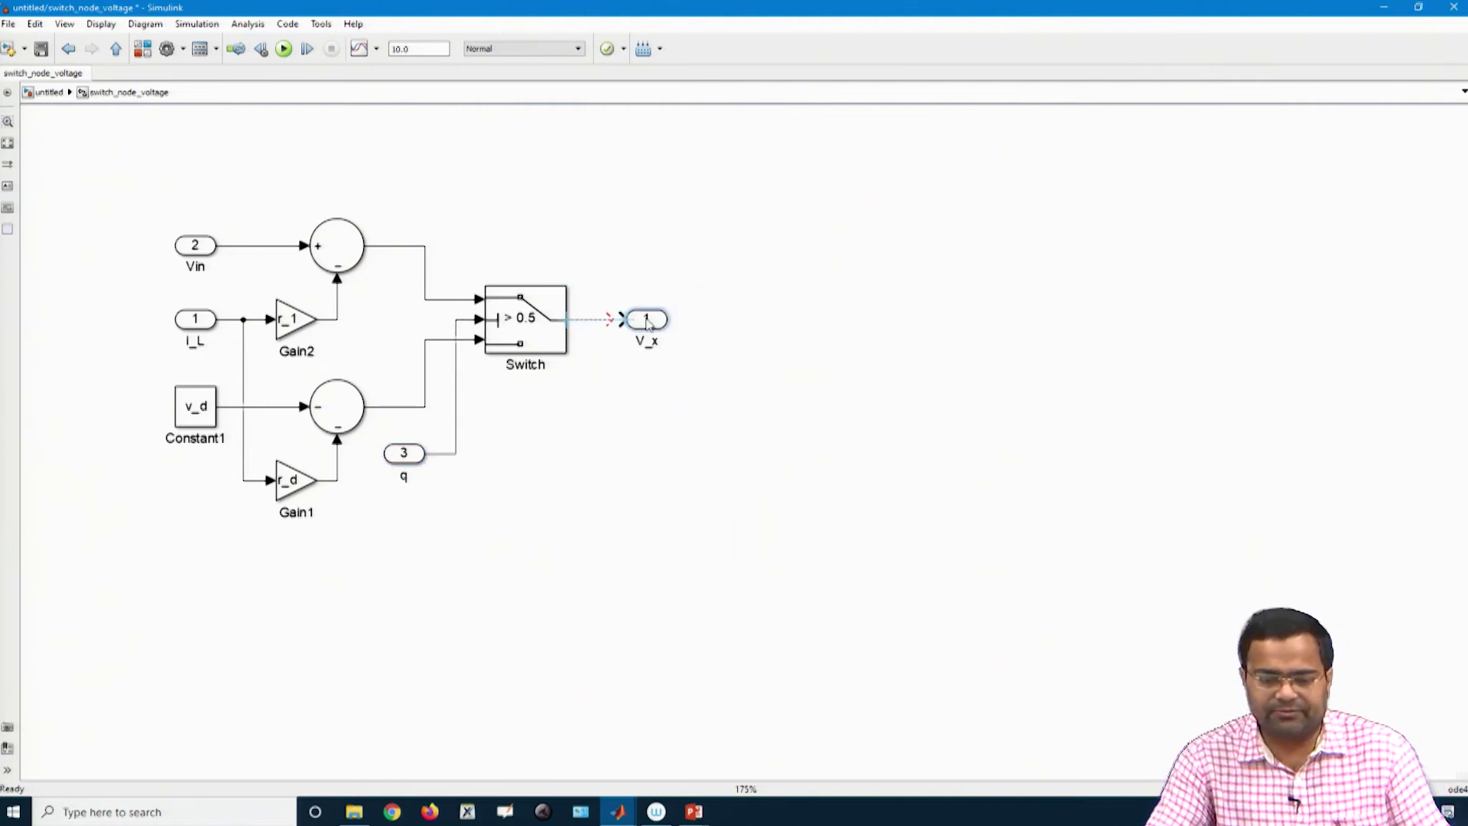
left_click(747, 435)
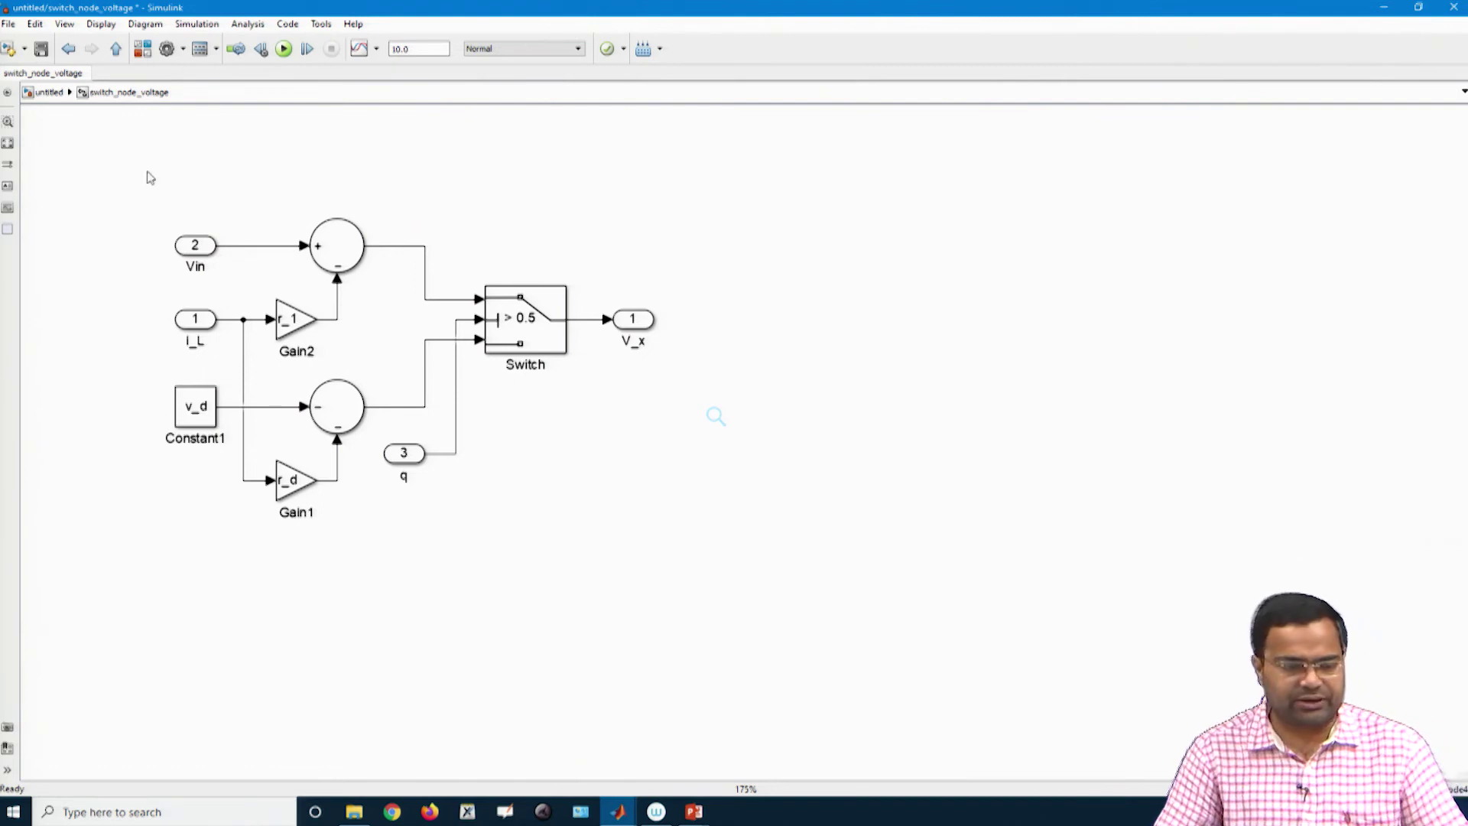
Return to the top-level model and reposition the switch_node_voltage block, clearing the dangling line at its output
left_click(116, 48)
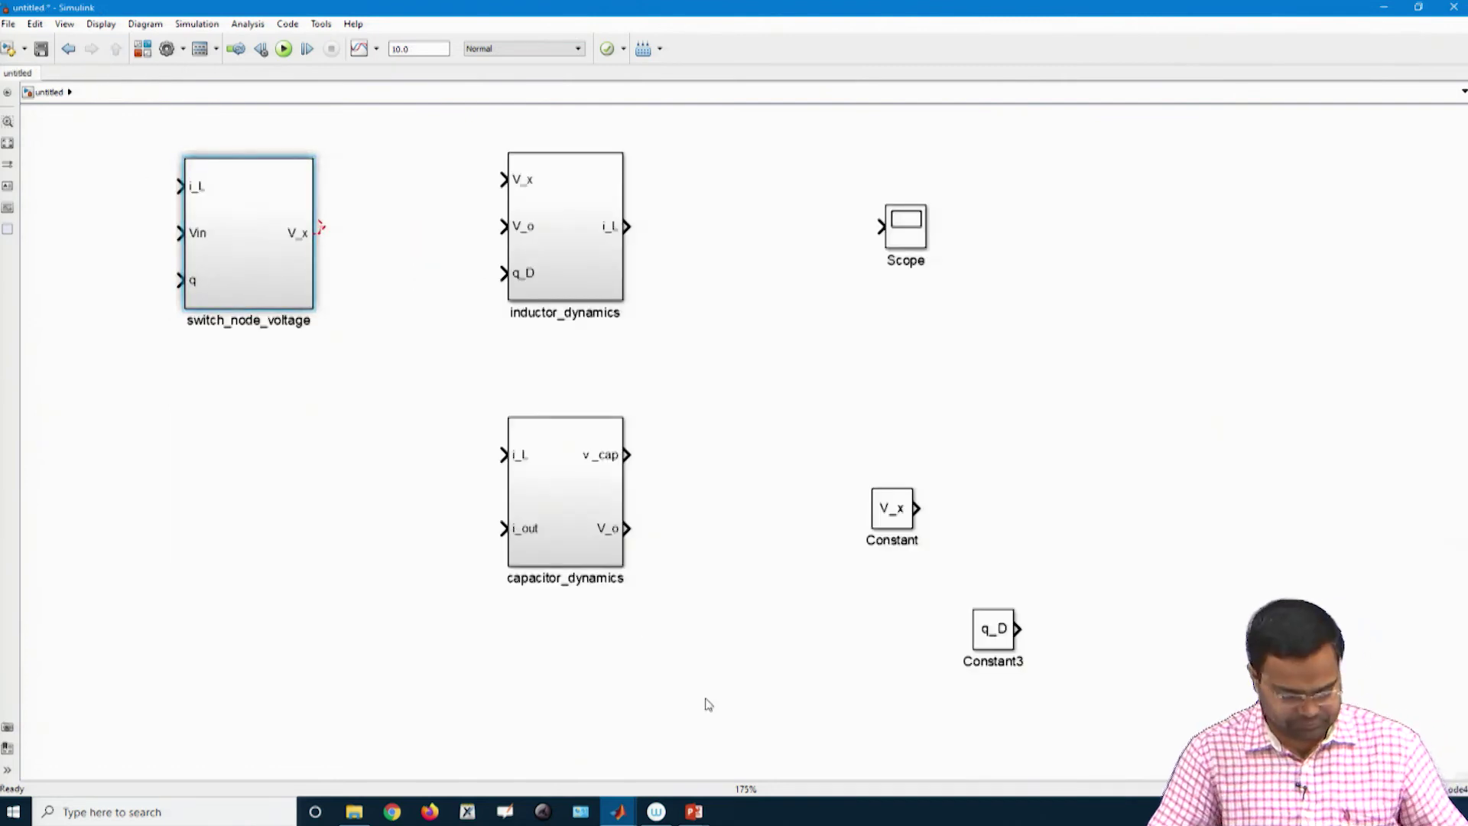
key("ctrl+s")
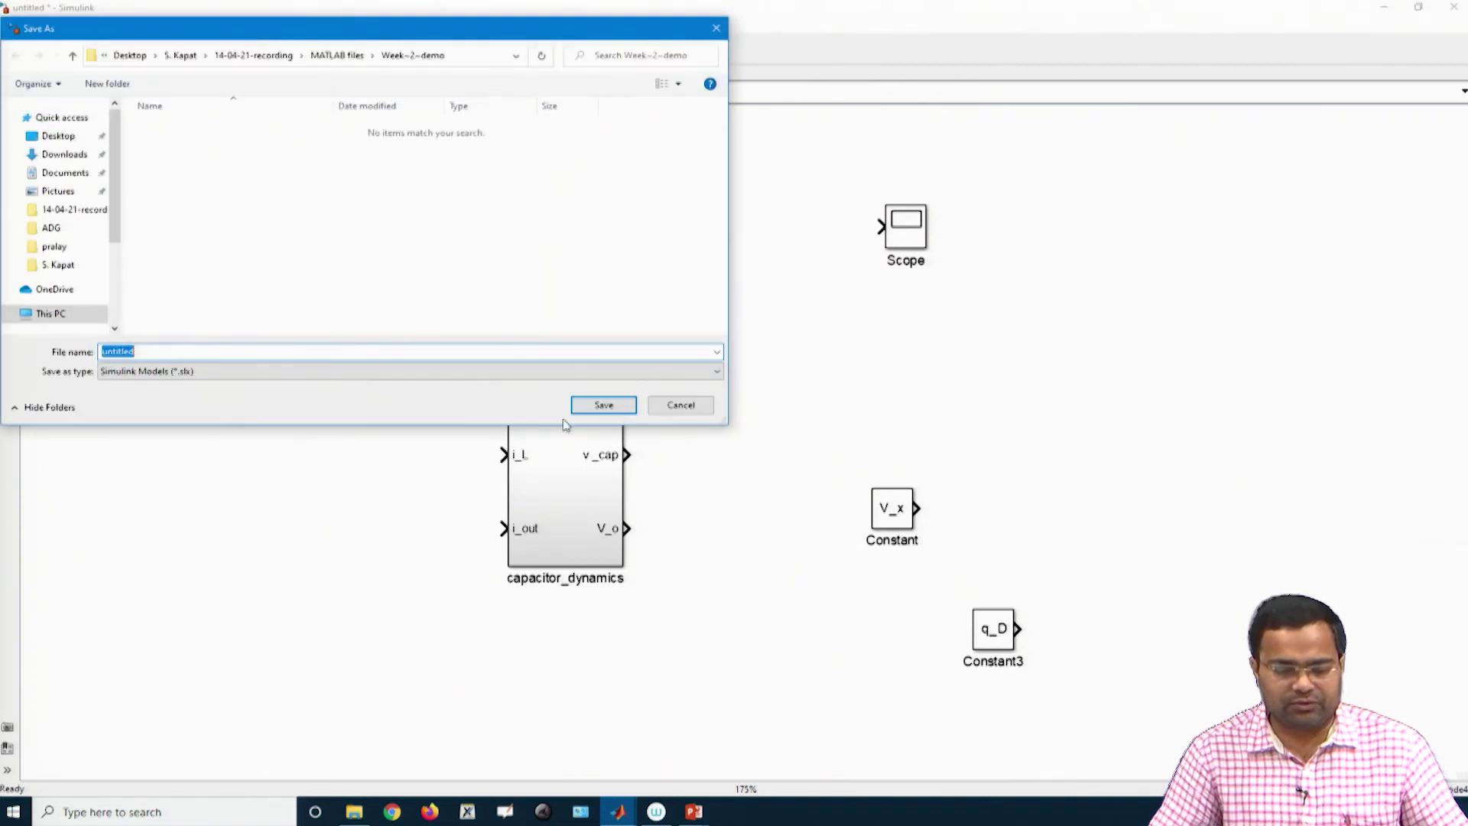
left_click(679, 410)
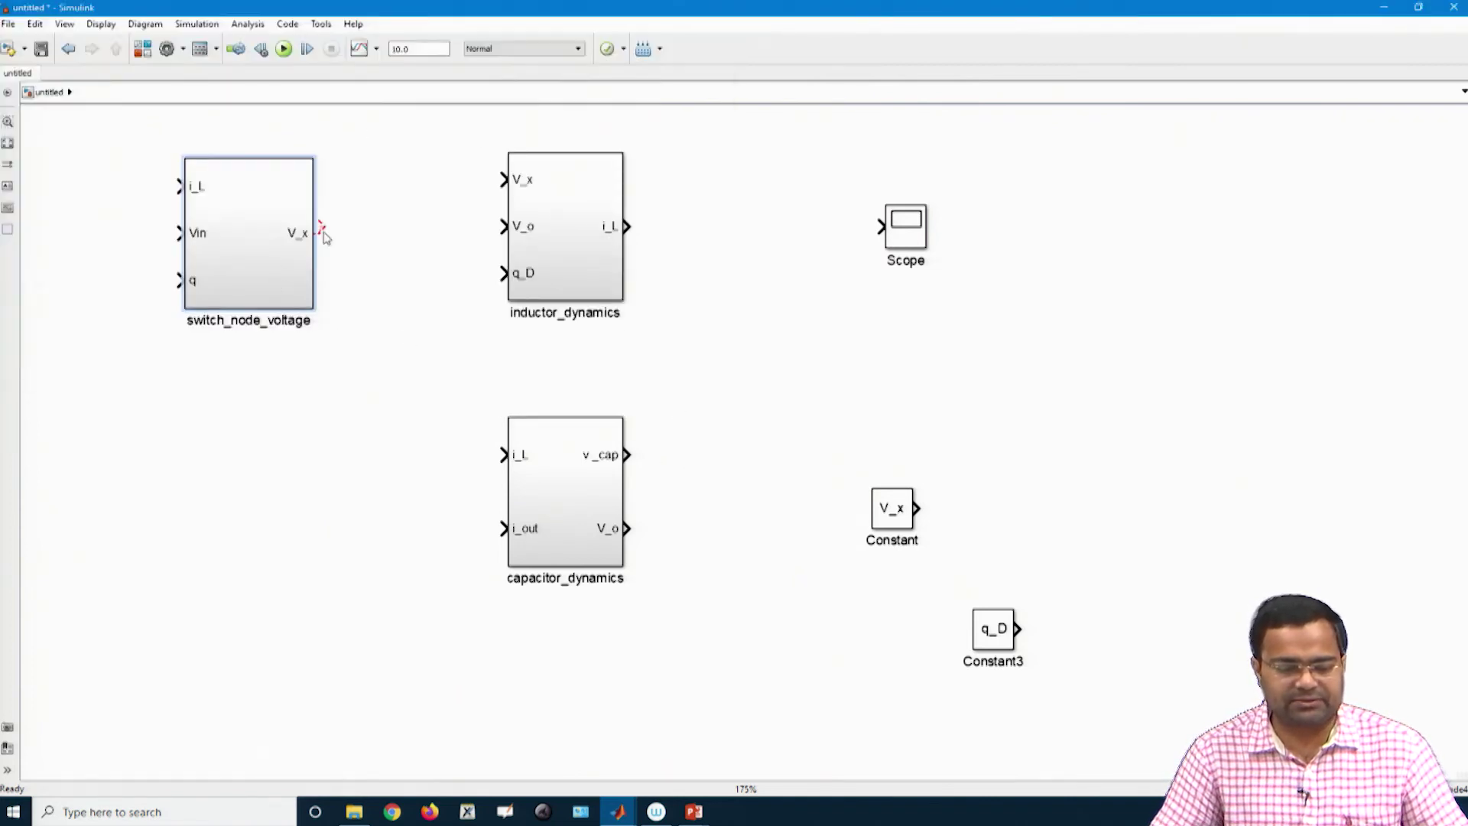
mouse_move(253, 226)
left_mouse_down()
mouse_move(233, 193)
mouse_move(340, 205)
left_mouse_up()
key("ctrl+z")
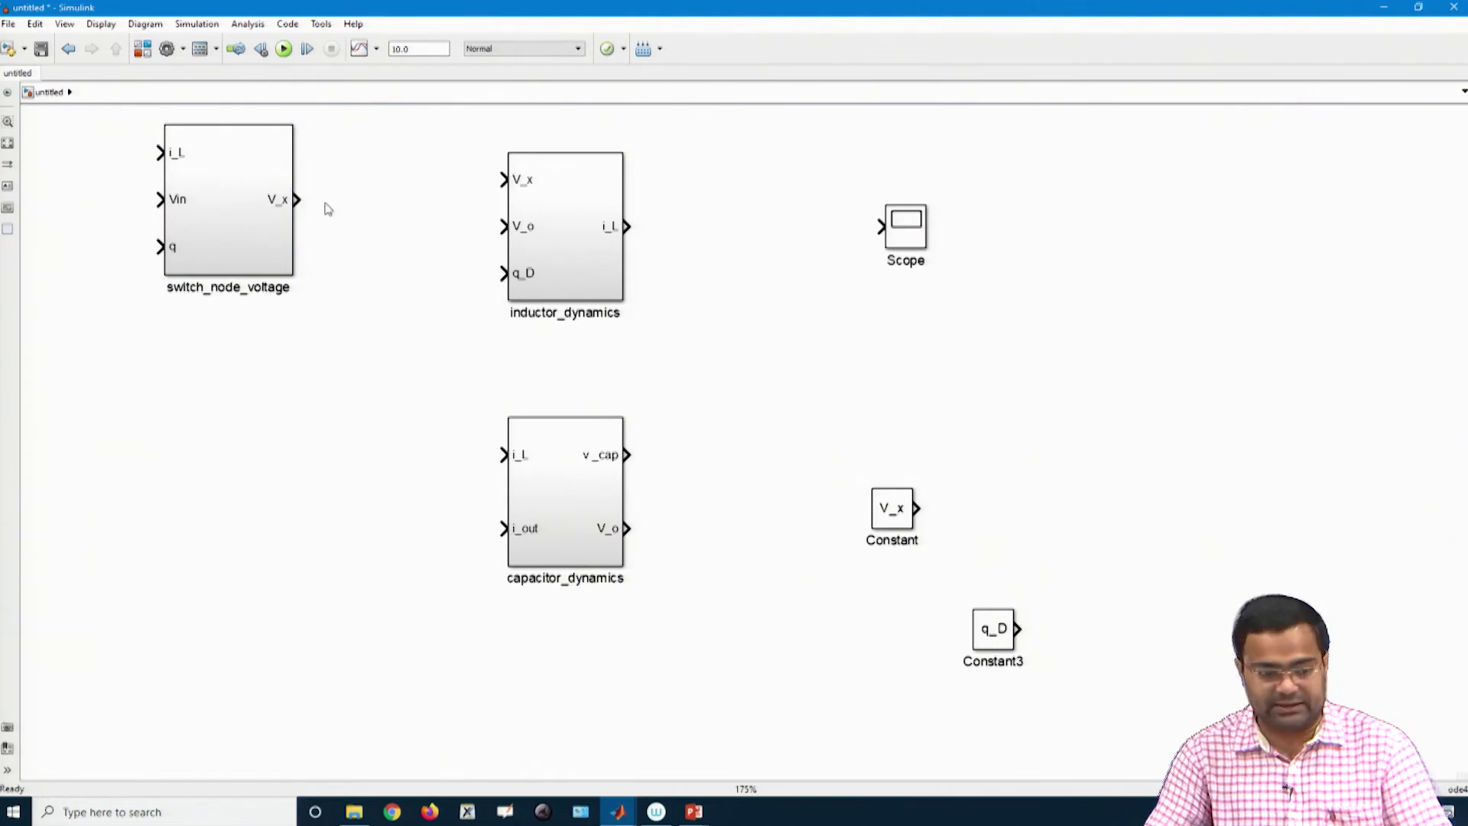
Duplicate the switch_node_voltage subsystem below the original and name the copy DCM_Enable
left_click(233, 221)
left_click_drag(233, 221, 245, 496)
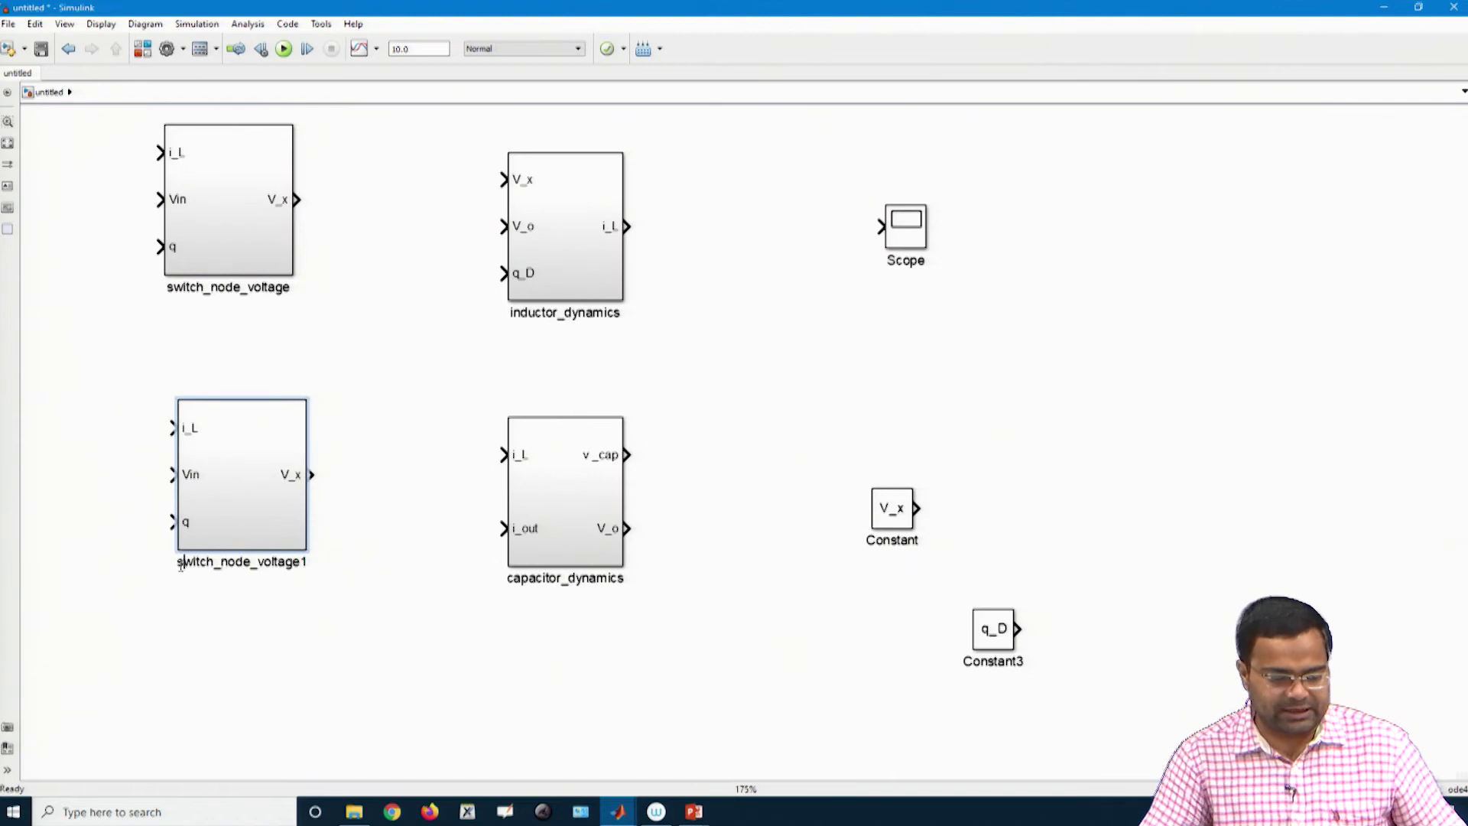
double_click(176, 562)
type("D")
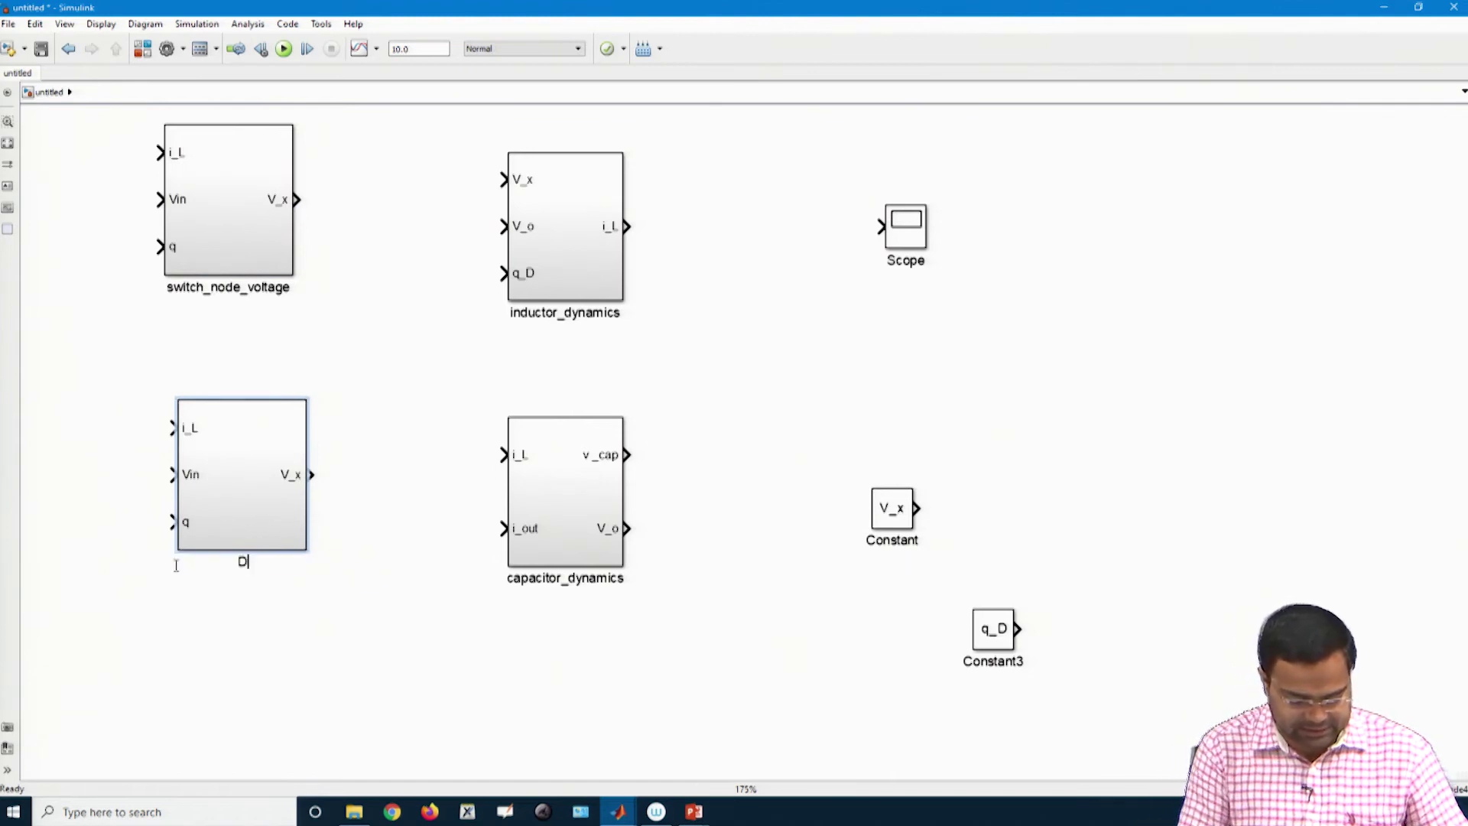
type("CM_Enable")
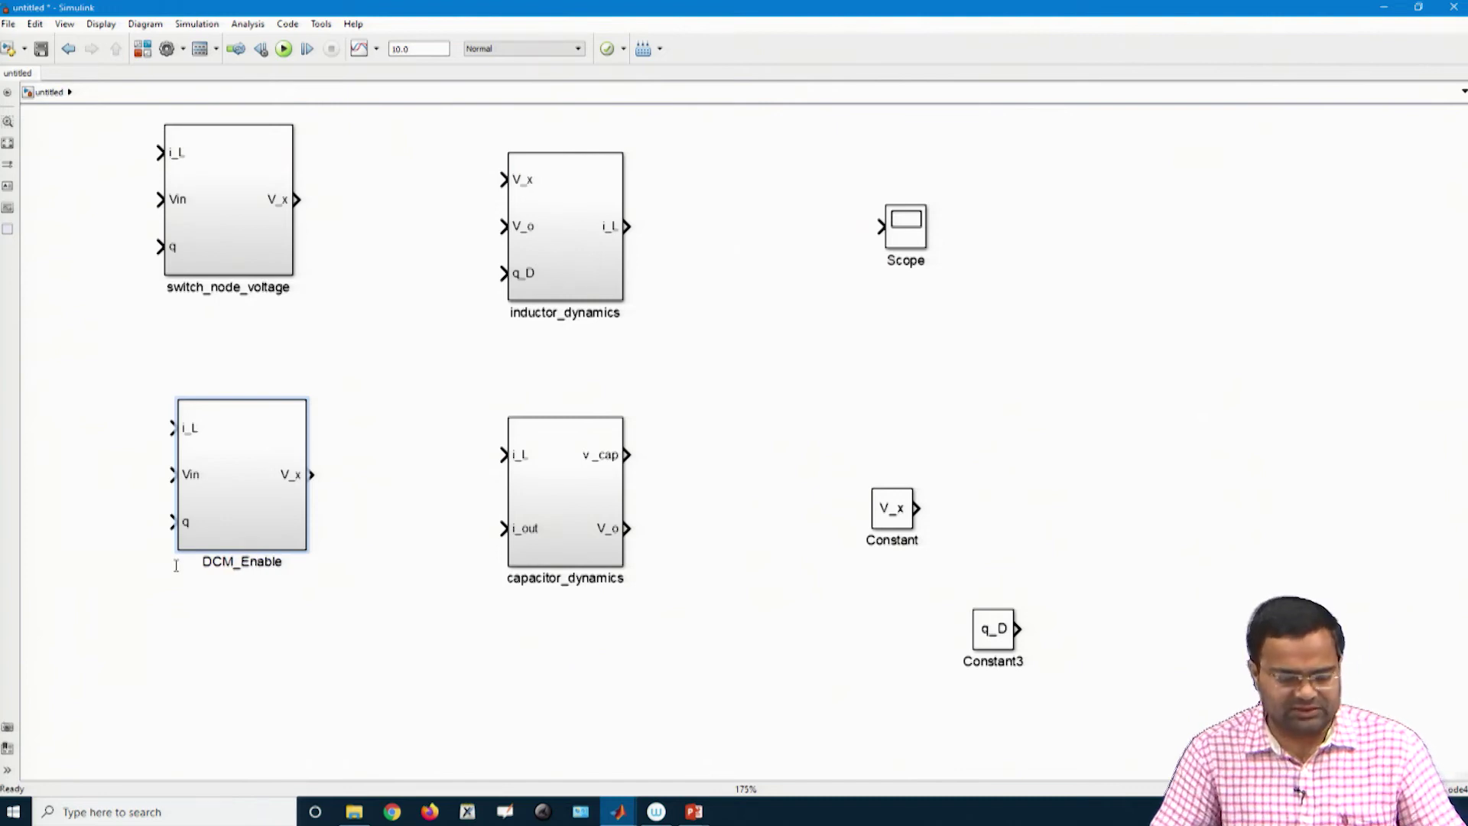
left_click(260, 637)
Open the DCM_Enable subsystem and delete its Switch block
double_click(259, 486)
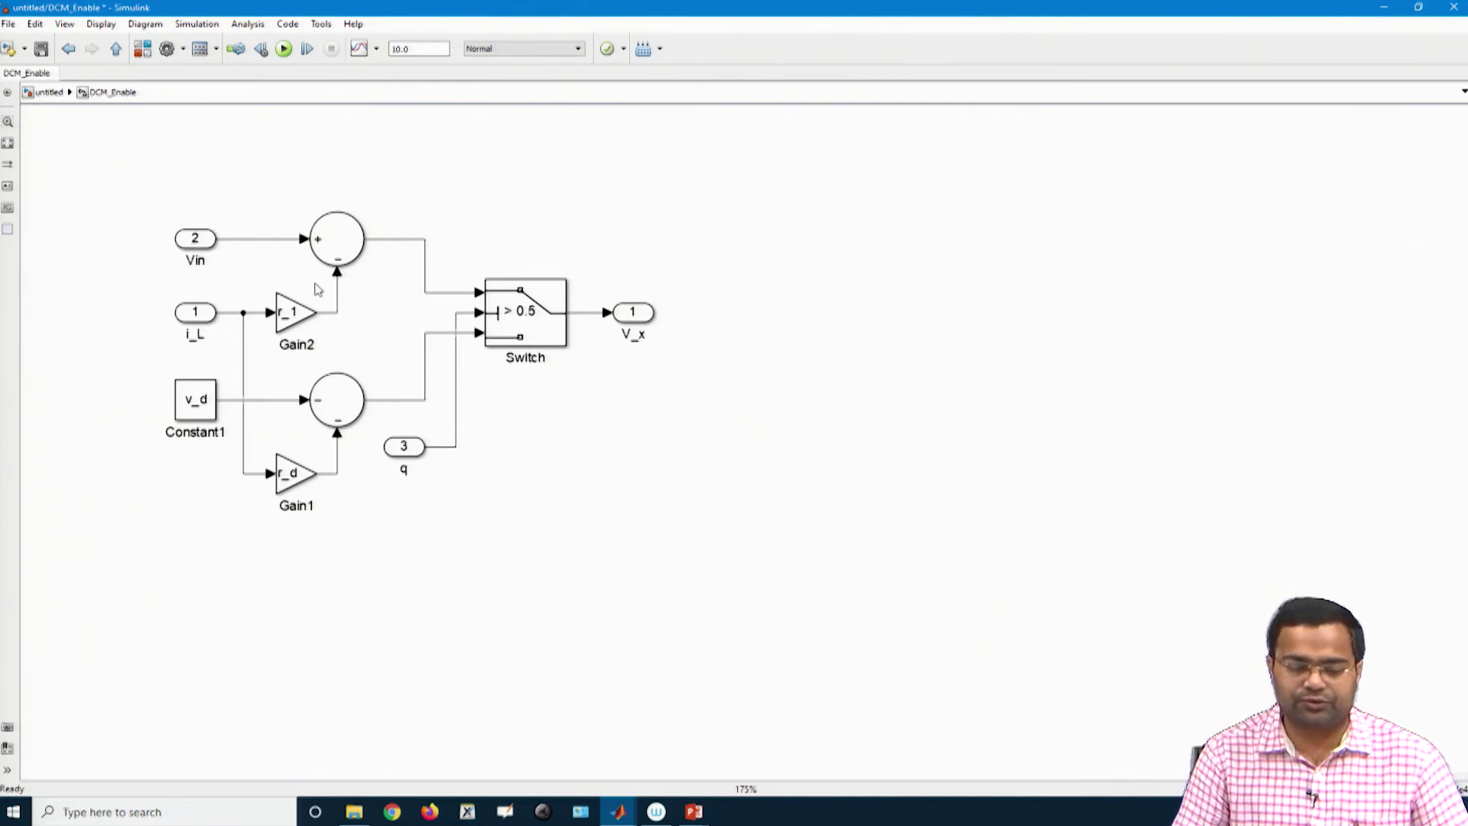
left_click_drag(274, 189, 443, 587)
left_click(455, 552)
left_click(536, 325)
key("Delete")
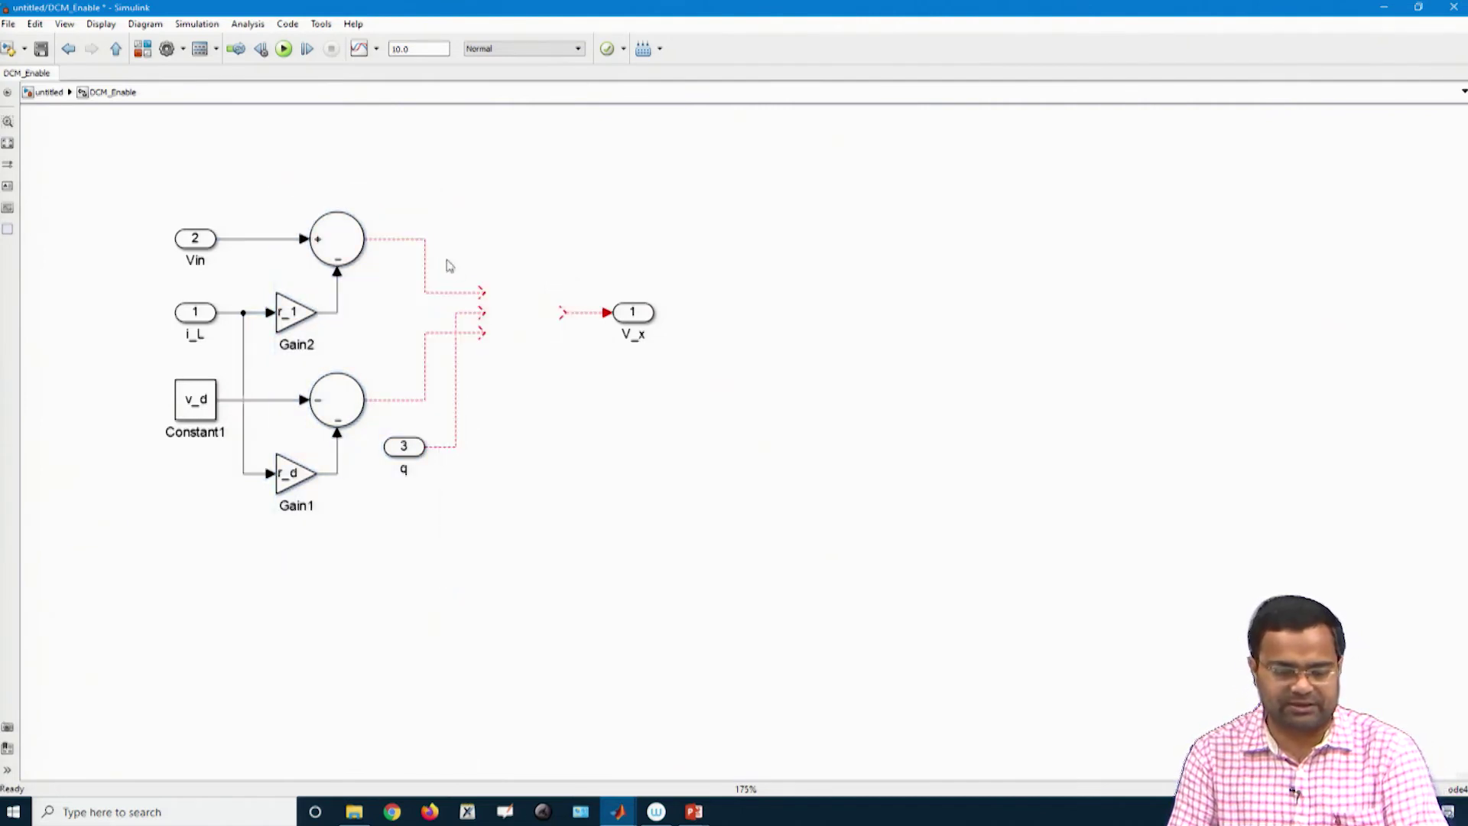
Delete the Vin input port and its line to the upper Sum block
left_click_drag(393, 208, 511, 540)
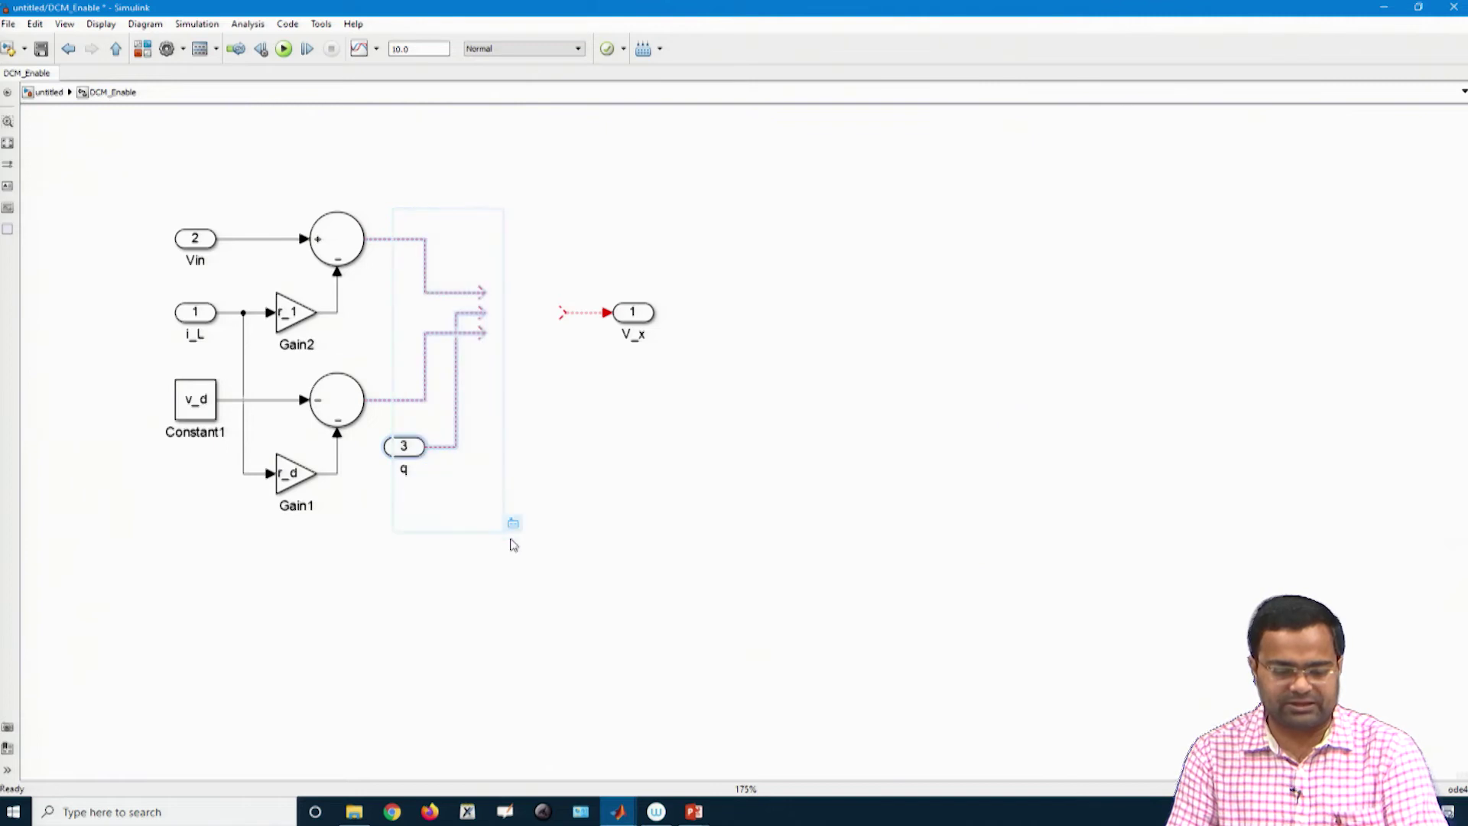
left_click(198, 239)
key("Delete")
left_click(252, 239)
key("Delete")
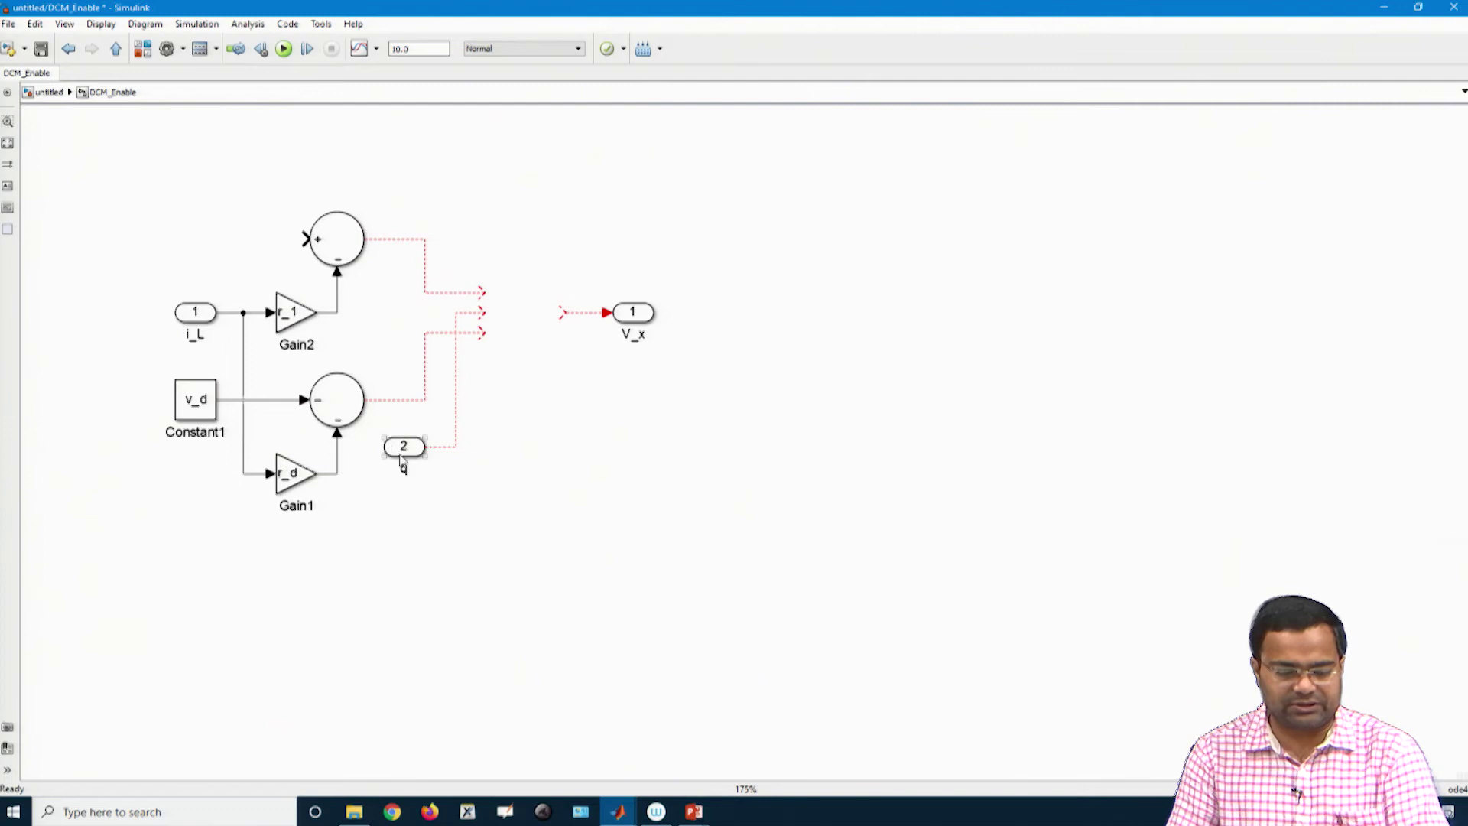
Detach the i_L port from the gains and move the v_d constant, both gains and the lower Sum block beyond V_x
left_click(193, 311)
left_click(245, 294)
key("Delete")
left_click_drag(142, 342, 345, 538)
left_click_drag(205, 405, 943, 348)
left_click(713, 380)
key("Delete")
Delete the upper Sum block and the leftover Switch input lines, and move the q port below V_x
left_click(338, 243)
key("Delete")
left_click(441, 293)
key("Delete")
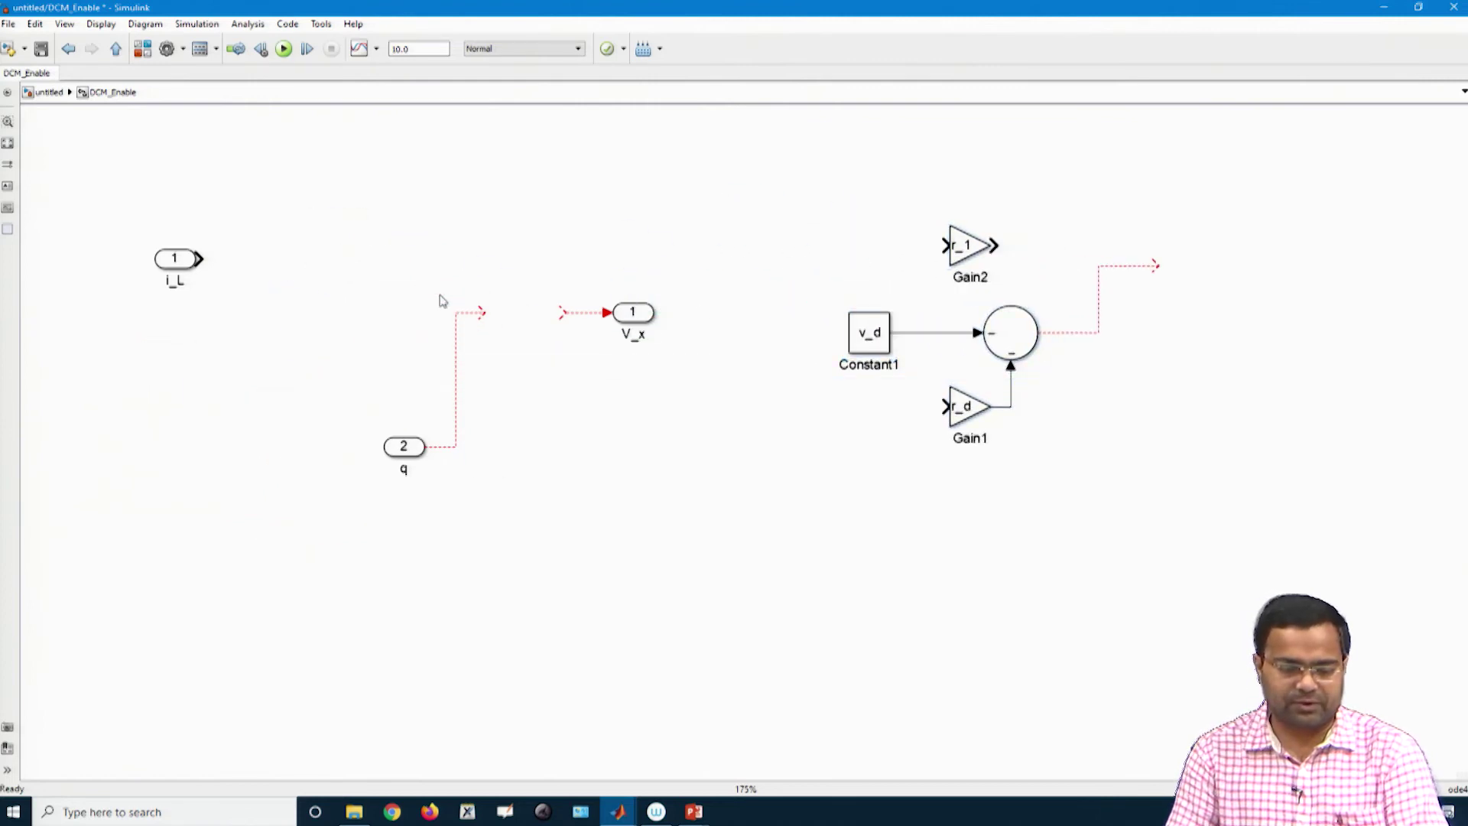
left_click(455, 380)
key("Delete")
left_click_drag(416, 458, 724, 499)
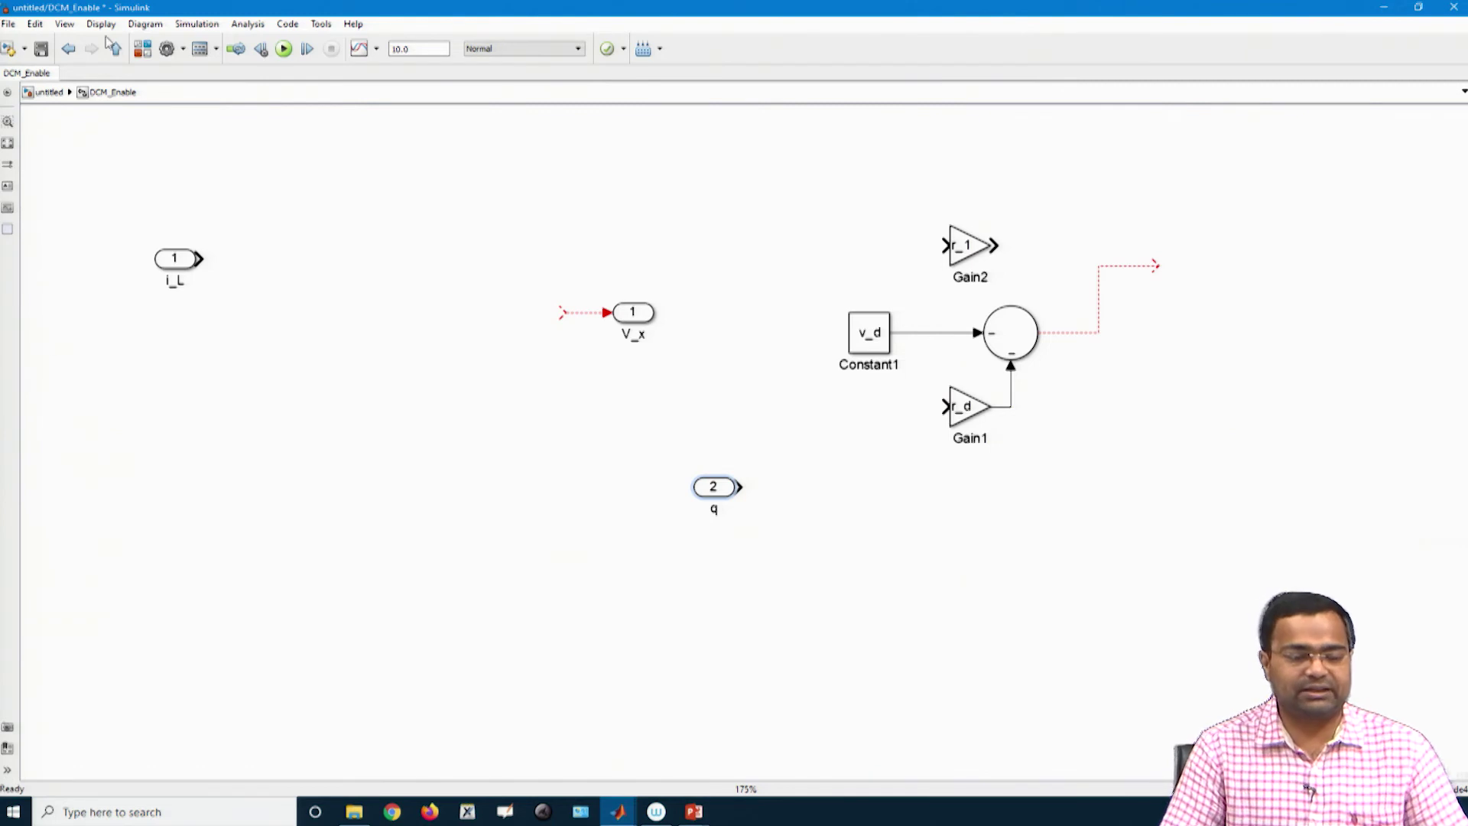
Add a Relational Operator block beside the i_L port and connect i_L to its first input
left_click(142, 49)
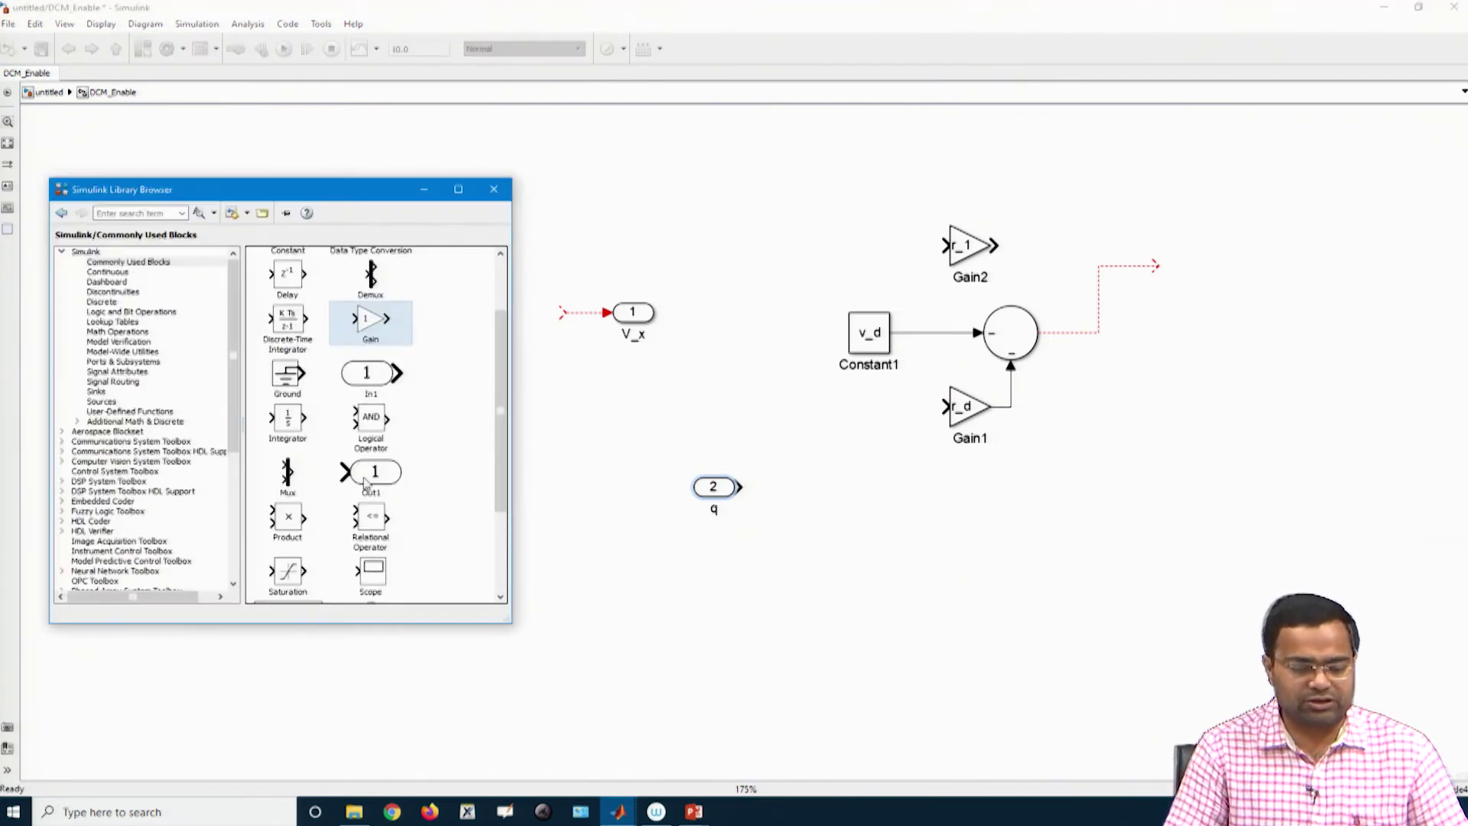
scroll(504, 520, "down", 3)
left_click_drag(508, 527, 485, 445)
left_click_drag(375, 497, 300, 275)
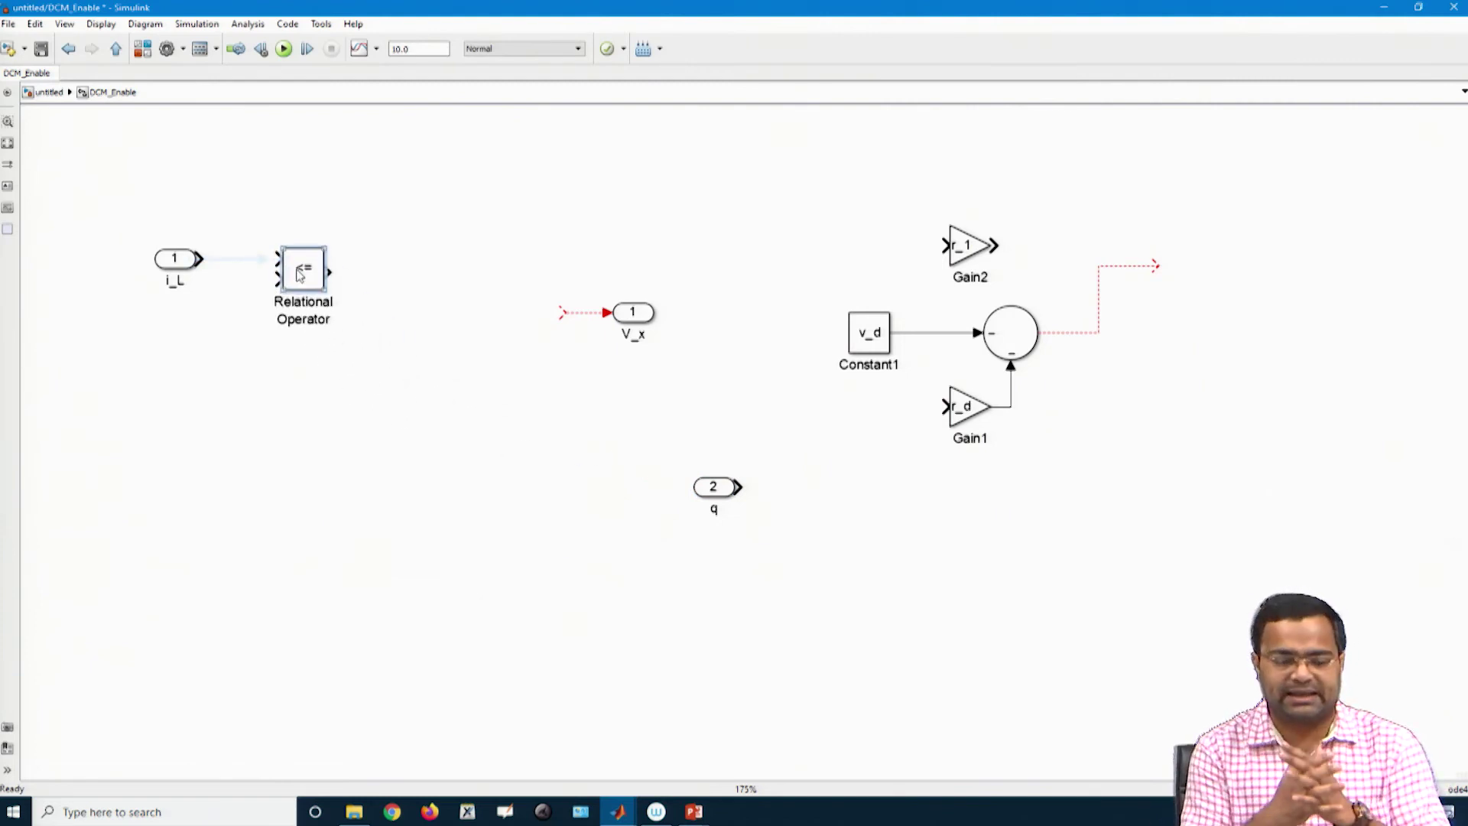
left_click_drag(300, 275, 294, 273)
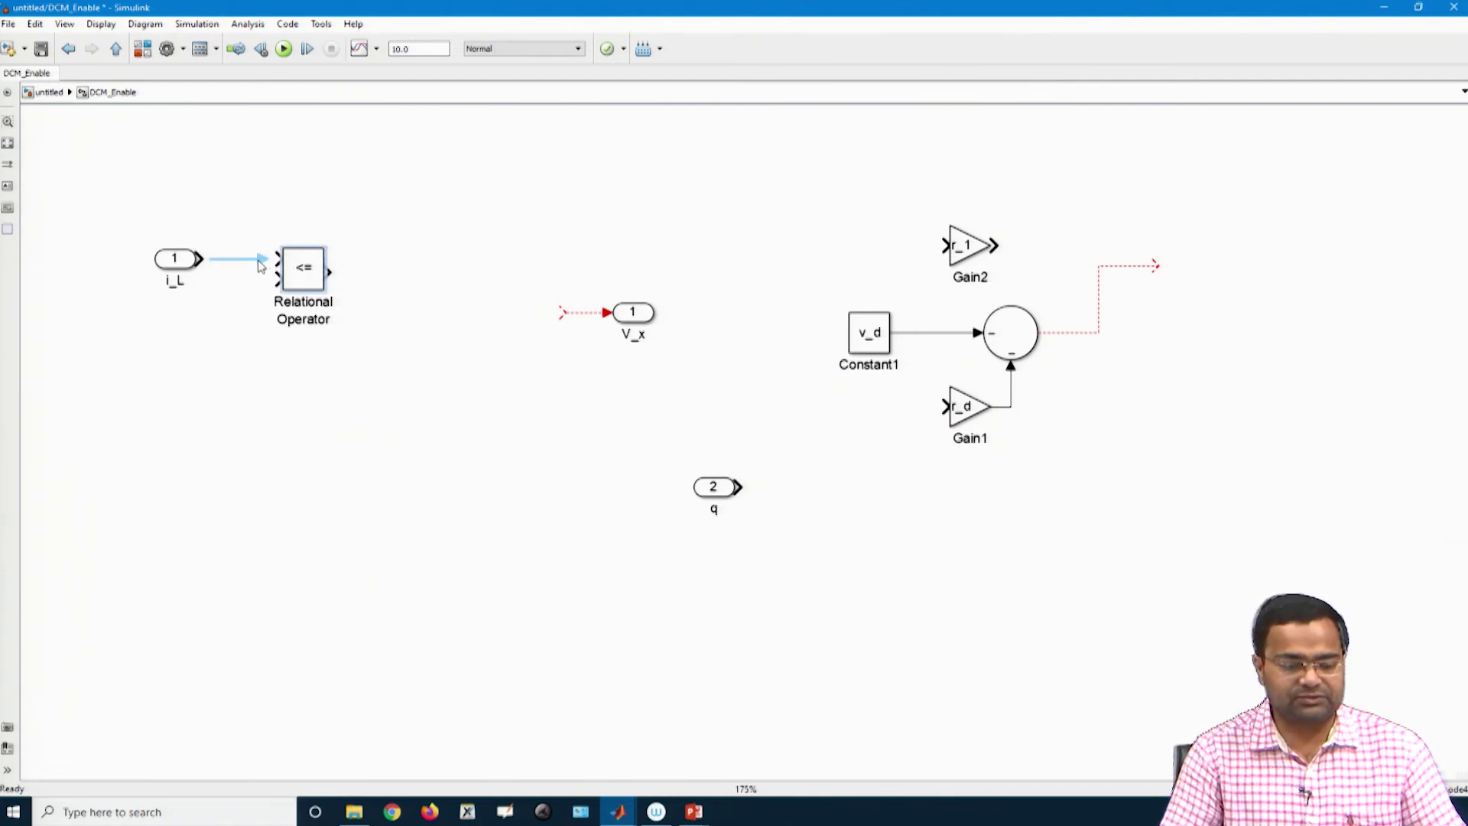
Copy the v_d constant below i_L, wire it to the Relational Operator's second input and set its value to 0
left_click(864, 344)
left_click_drag(862, 346, 277, 279)
double_click(170, 363)
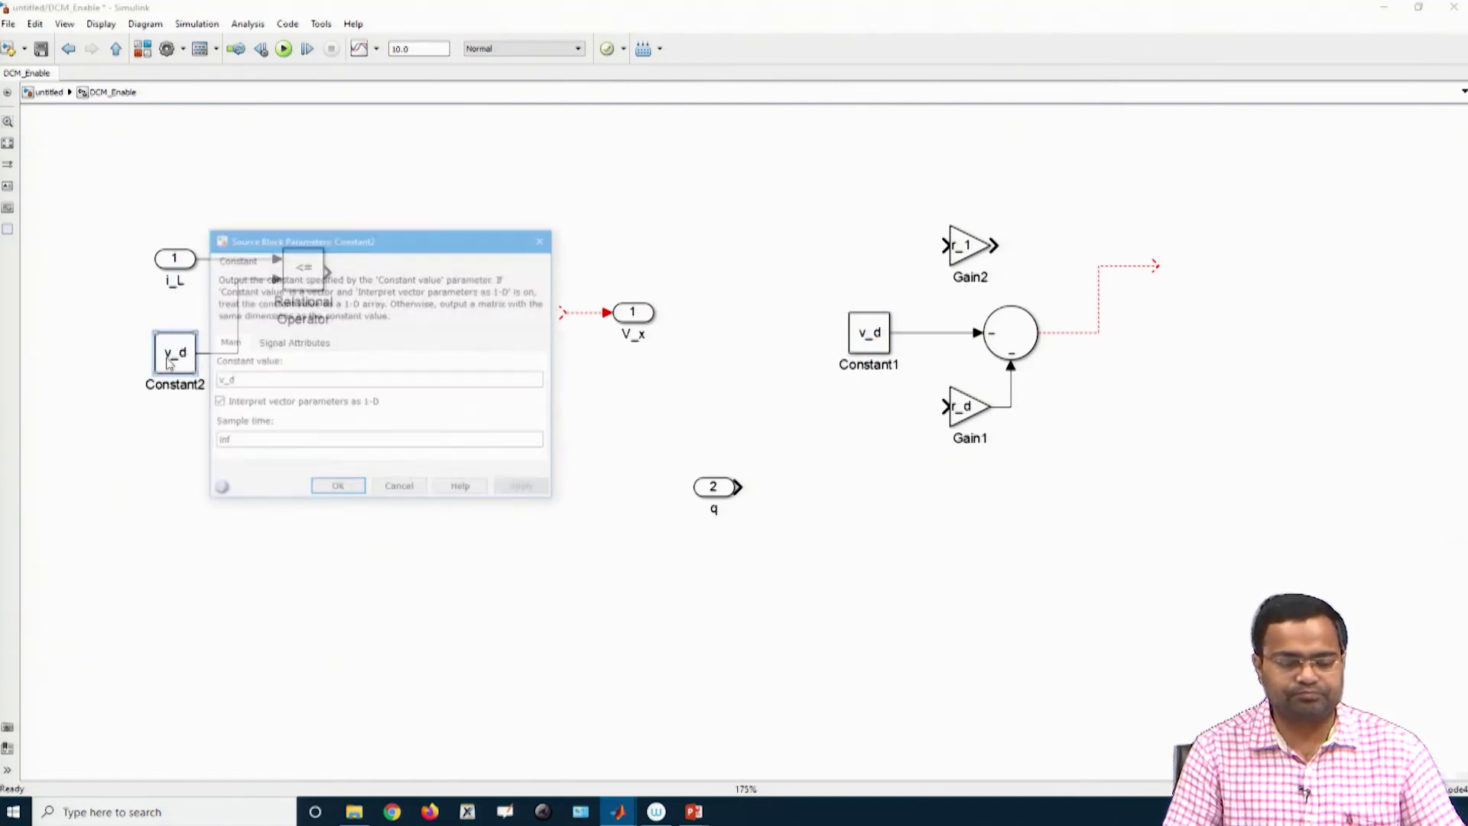
type("0")
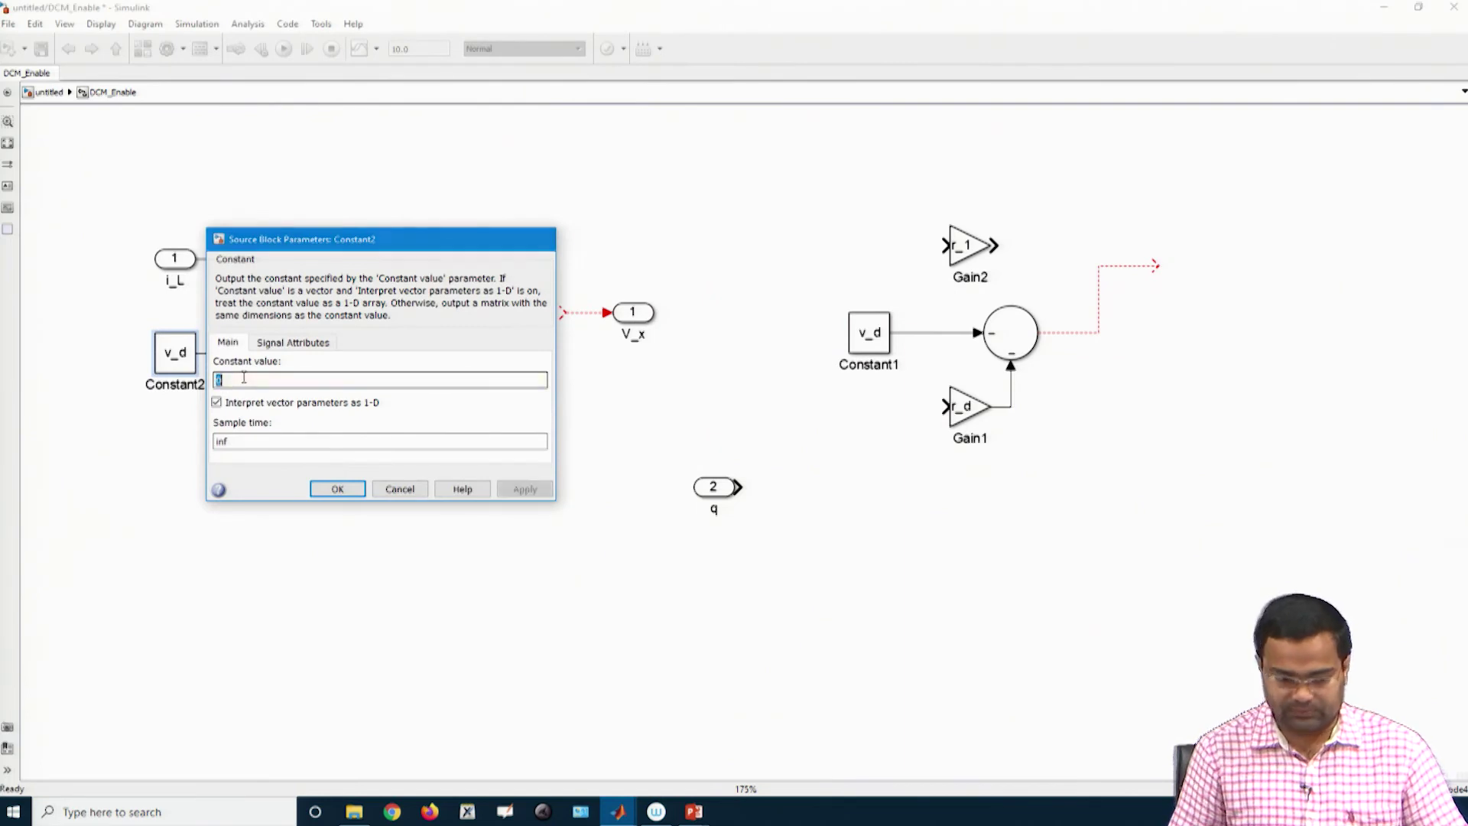
key("Return")
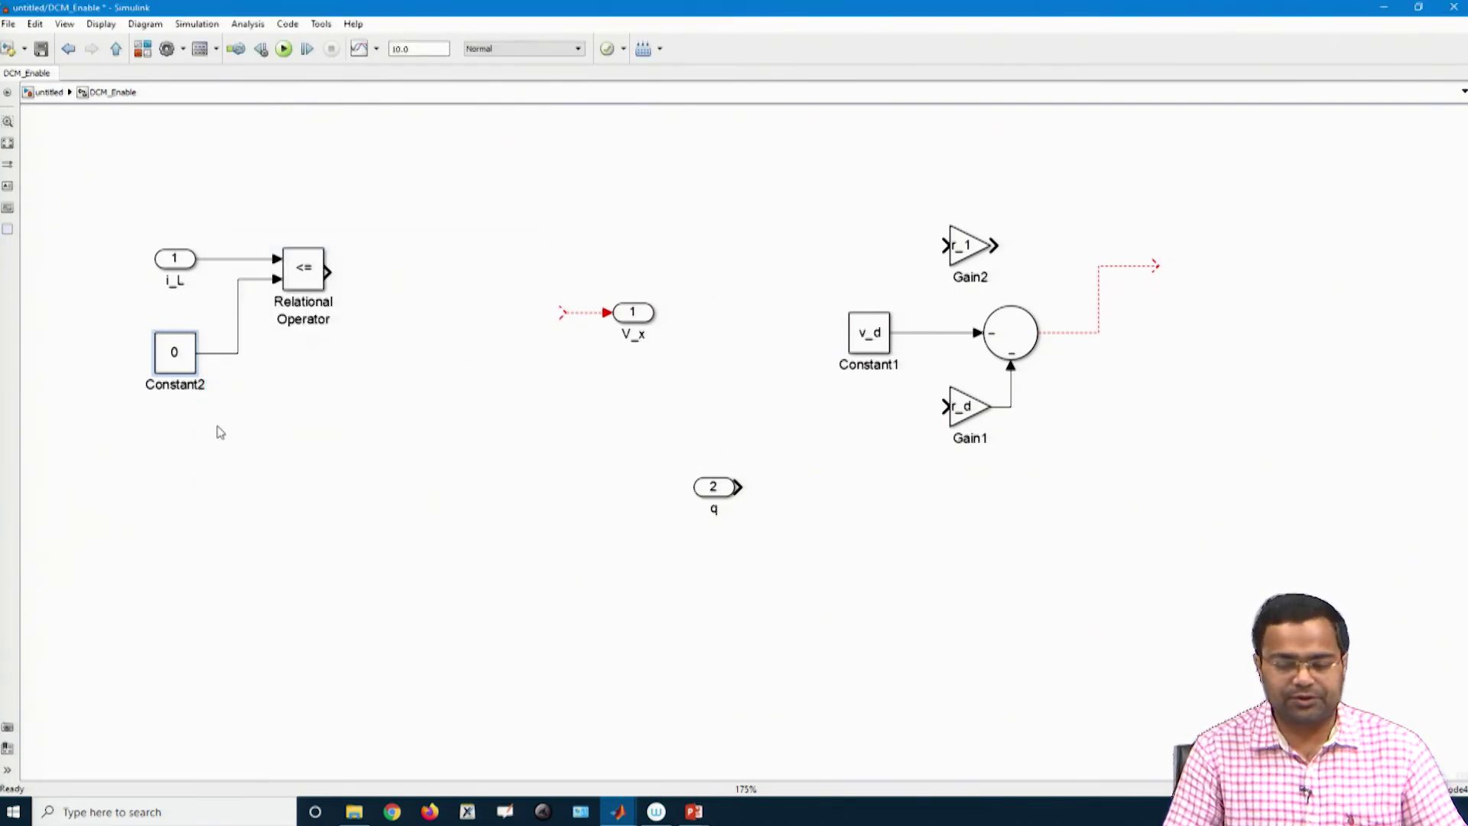
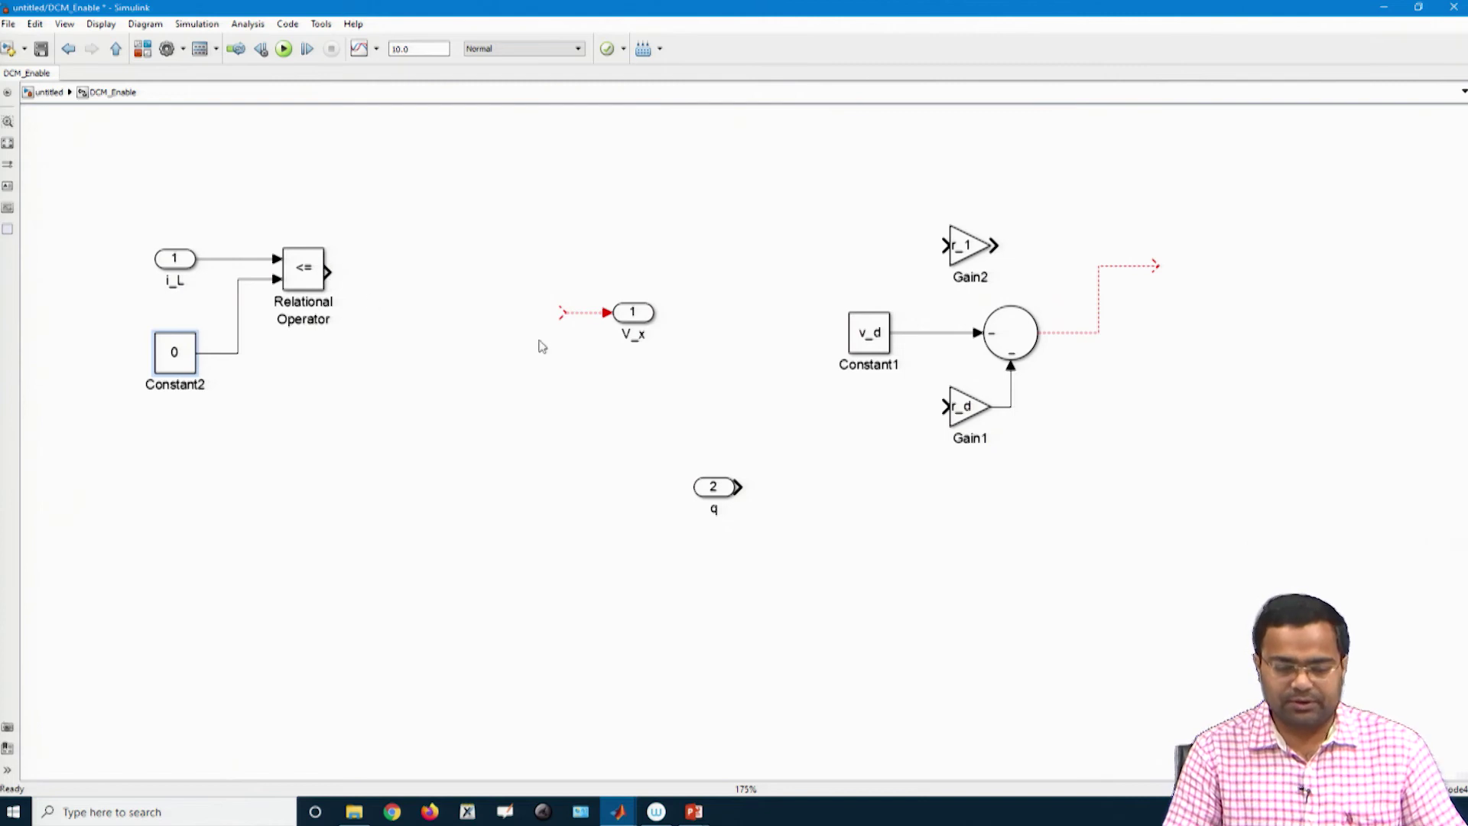
Add an AND Logical Operator block after the Relational Operator and set its number of input ports to 3
left_click(142, 51)
left_click(137, 214)
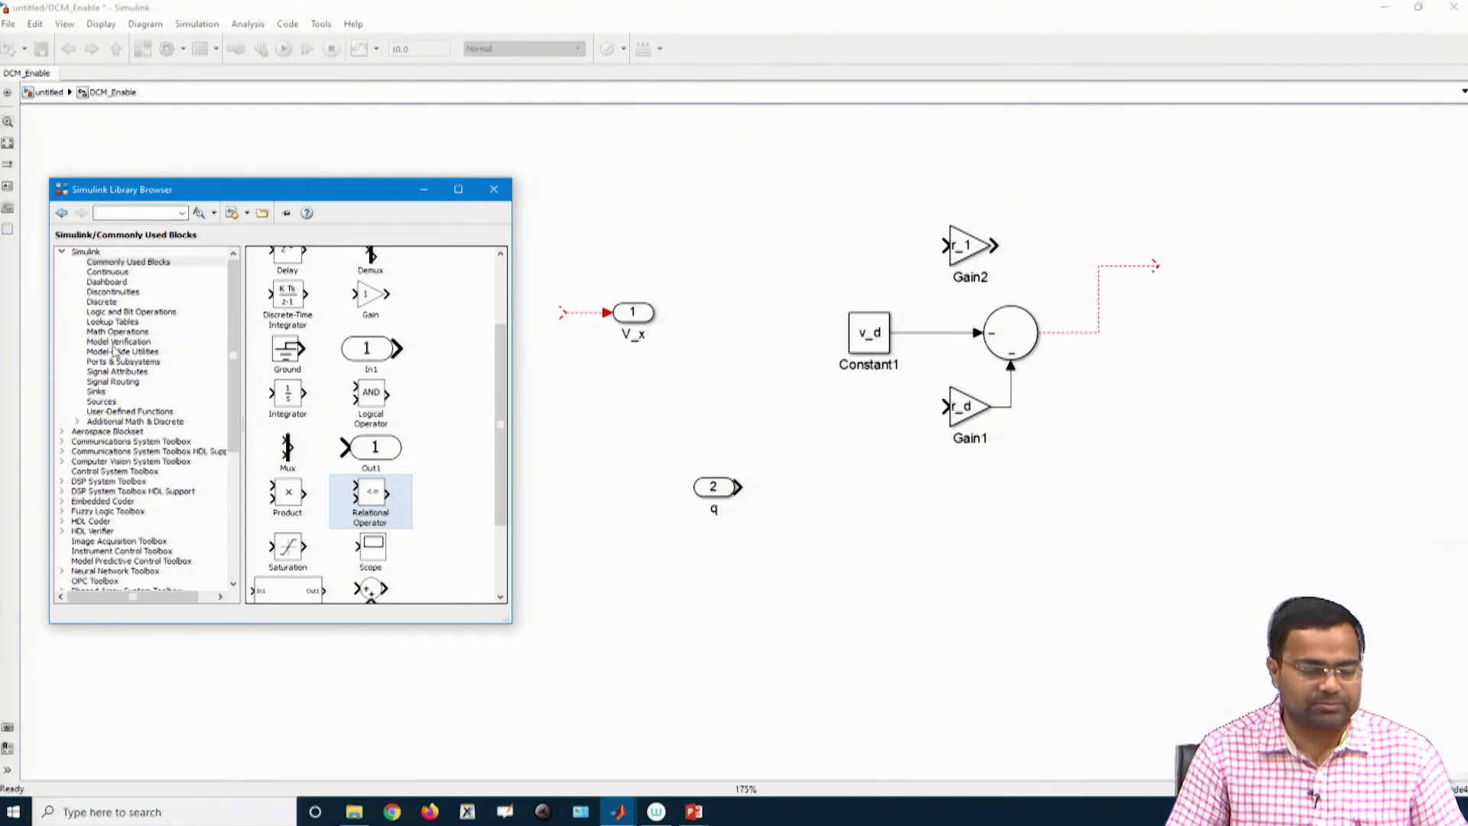
left_click(107, 313)
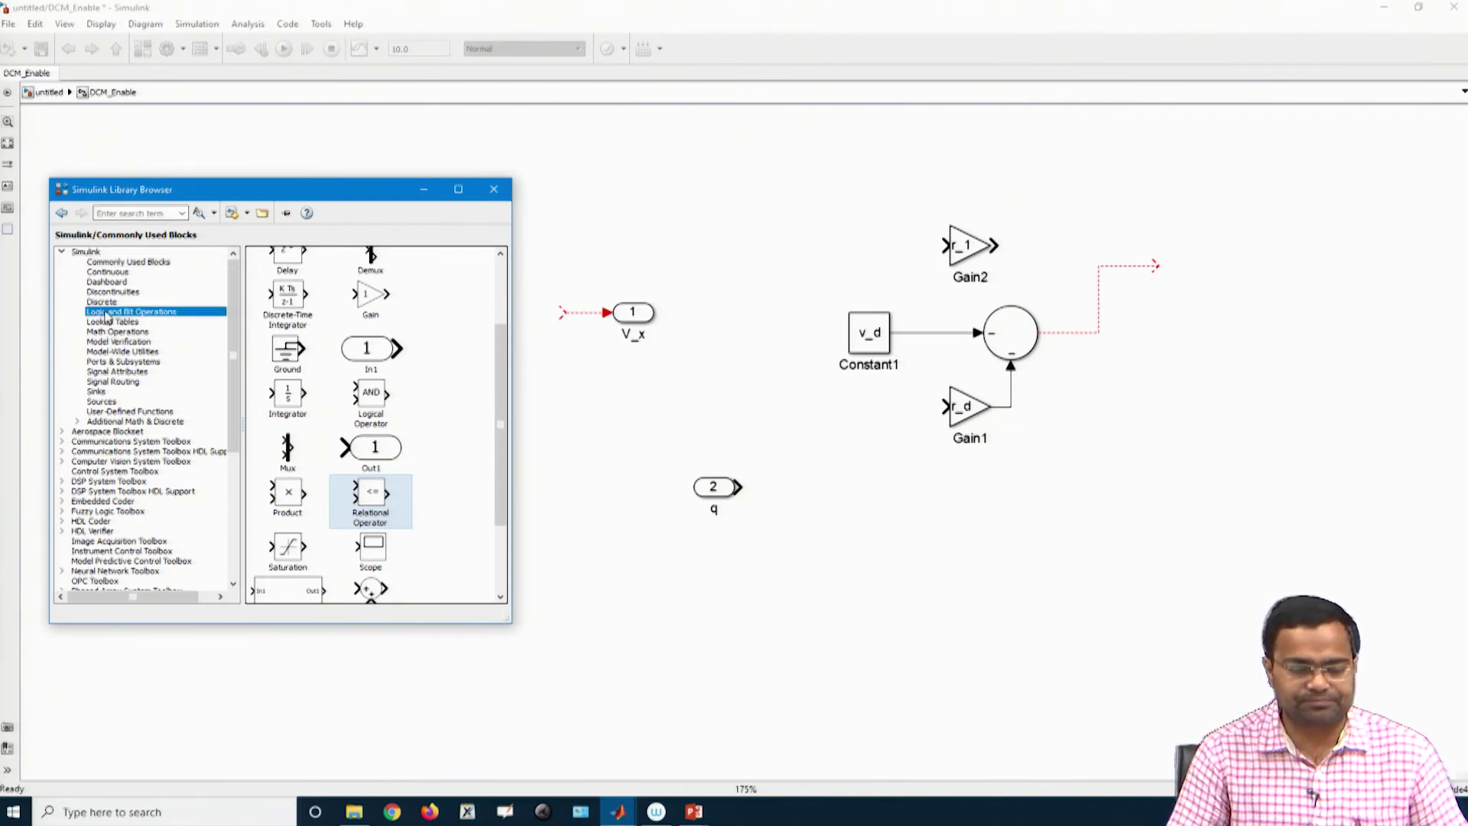
left_click_drag(350, 541, 433, 309)
double_click(419, 303)
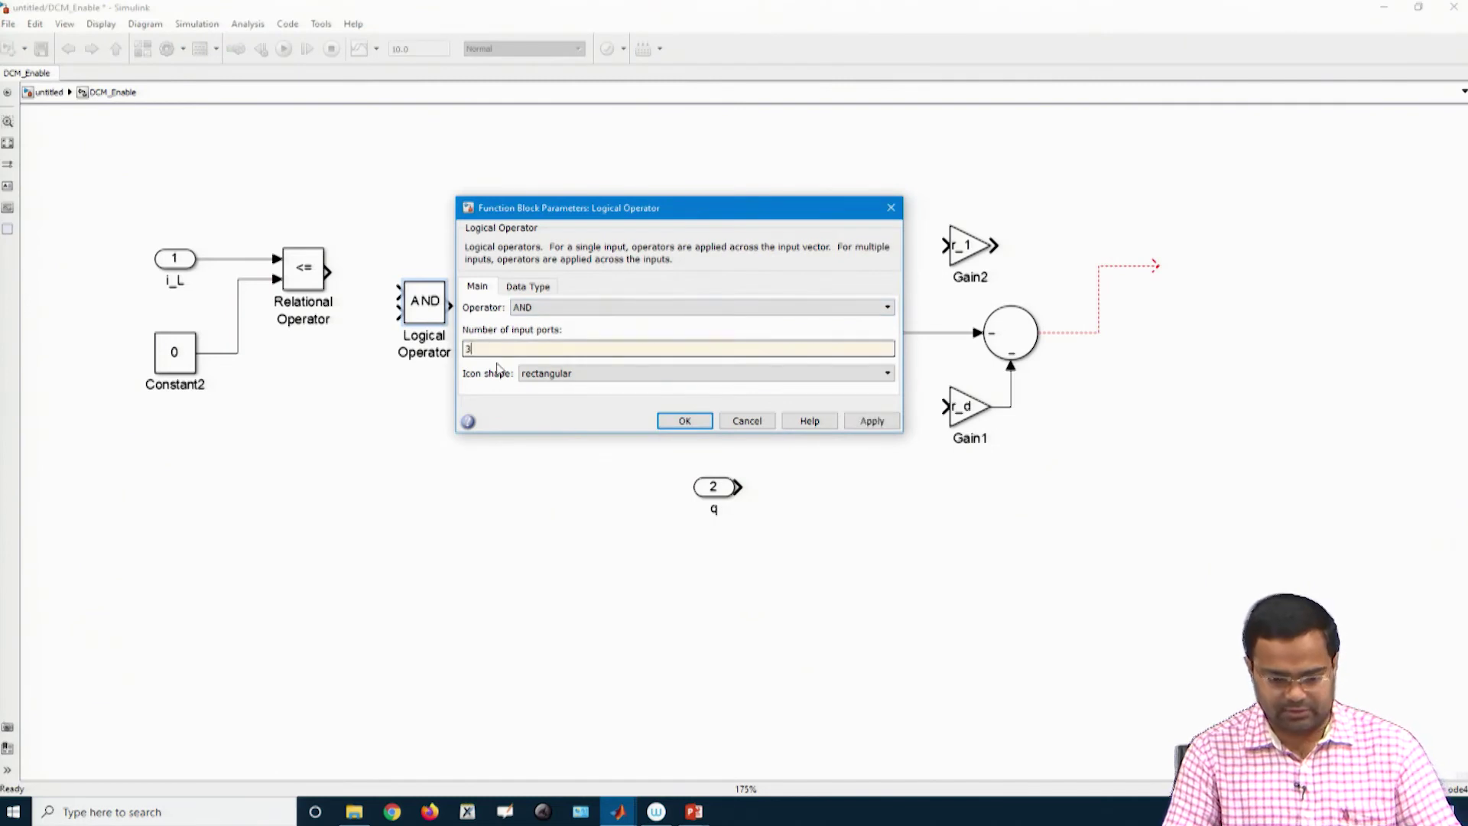
left_click(683, 421)
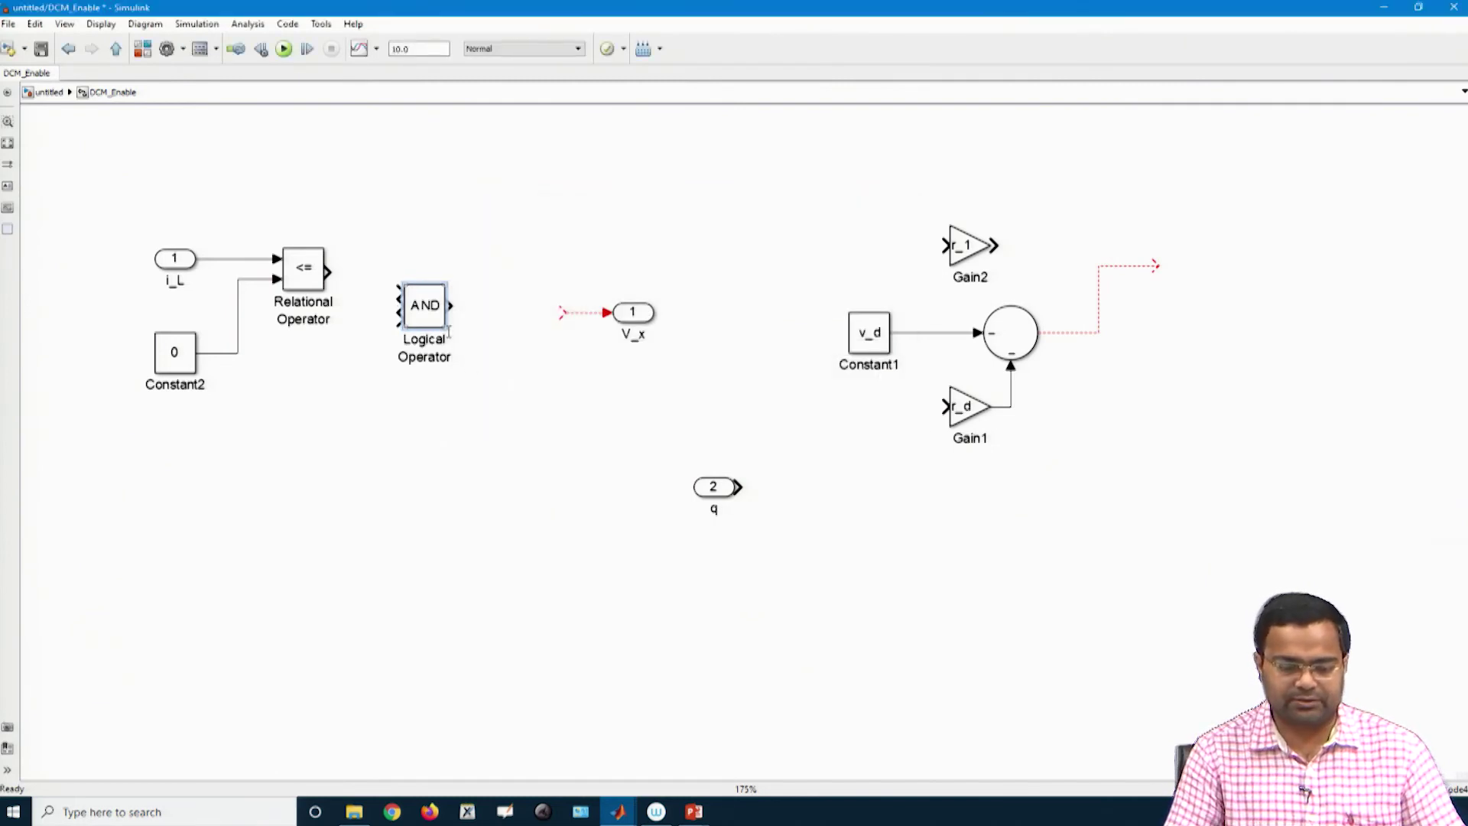
Enlarge the AND block and connect the Relational Operator output to its first input, leaving more space between them
left_click_drag(453, 334, 470, 303)
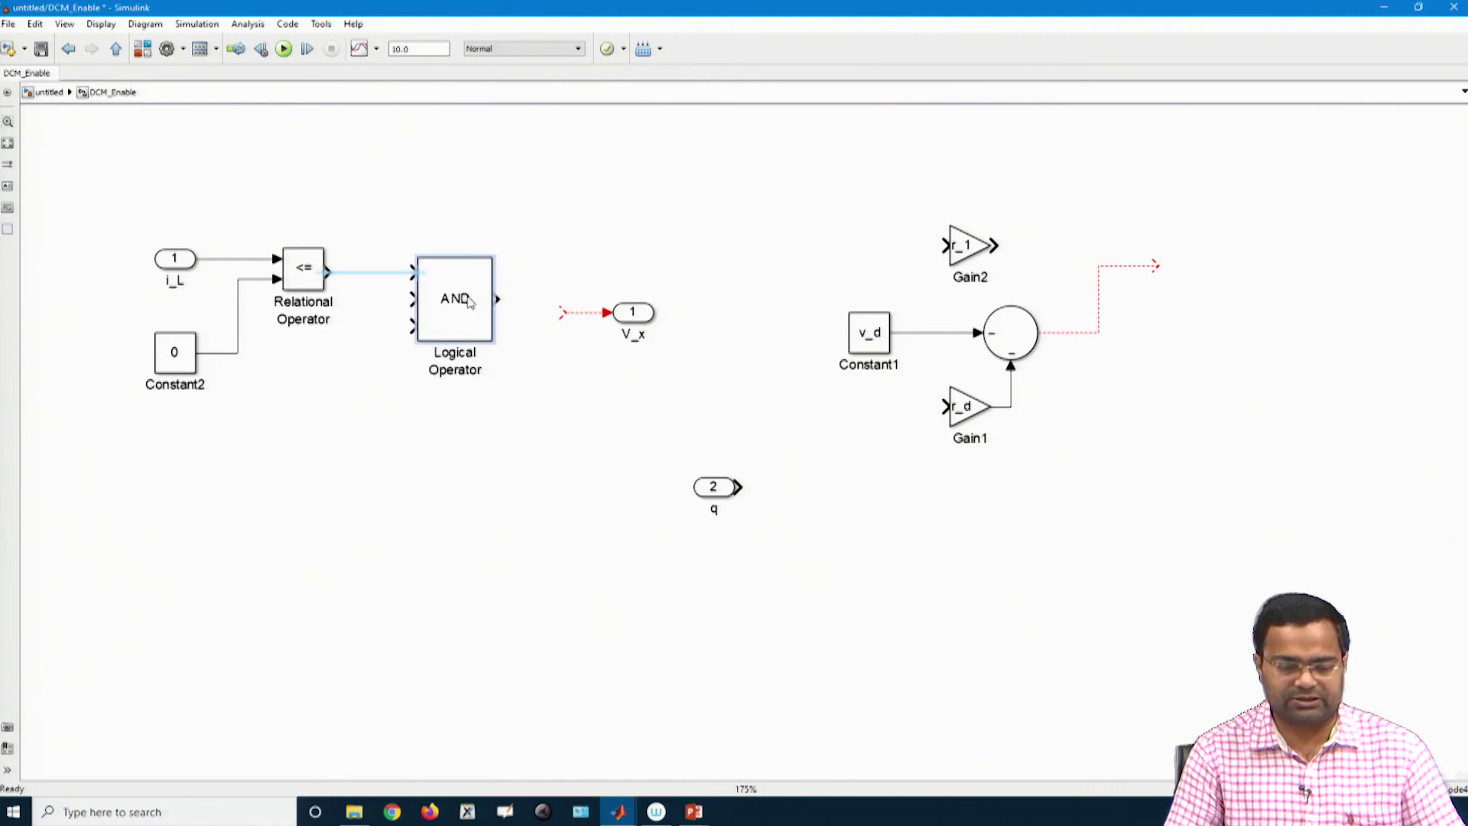
left_click(353, 274)
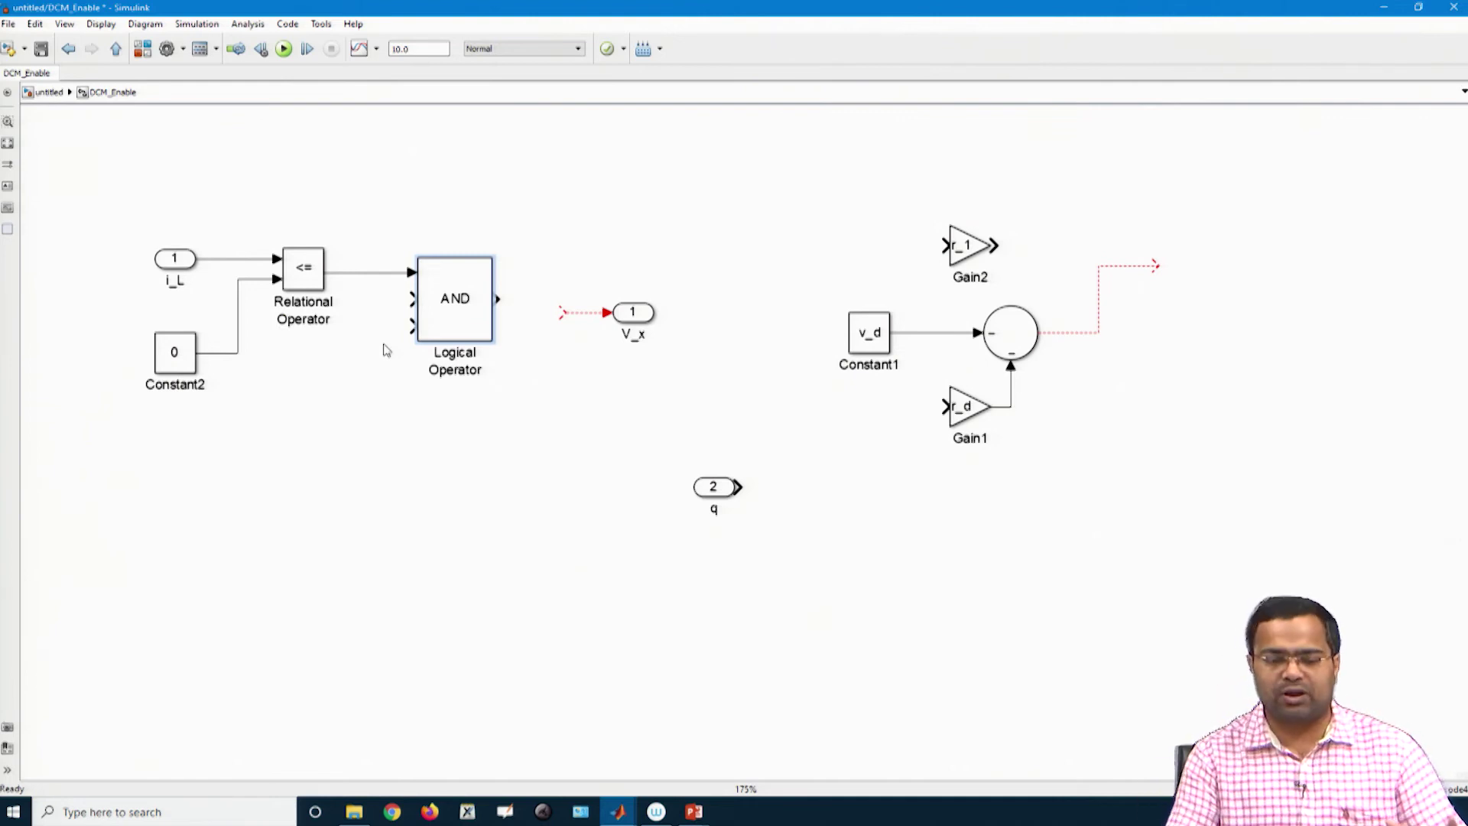
left_click_drag(447, 313, 482, 312)
Move the V_x output port farther from the AND block and place the q port below the zero constant
left_click_drag(637, 309, 788, 231)
left_click(717, 497)
left_click_drag(717, 502, 170, 457)
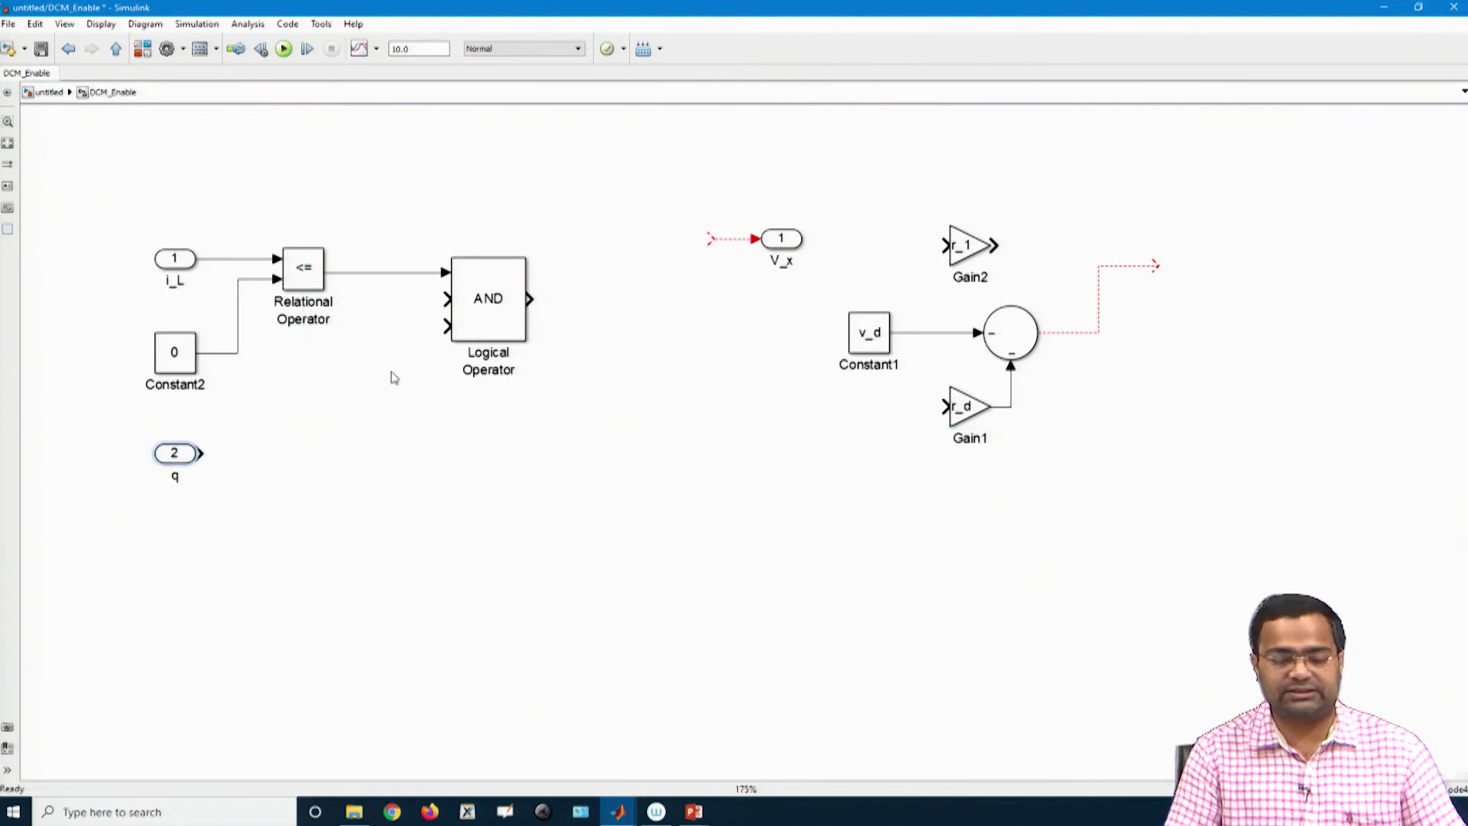
Duplicate the AND block below the original and set the copy's operator to NOT
left_click(474, 315)
left_click_drag(474, 316, 459, 490)
double_click(461, 490)
left_click(620, 471)
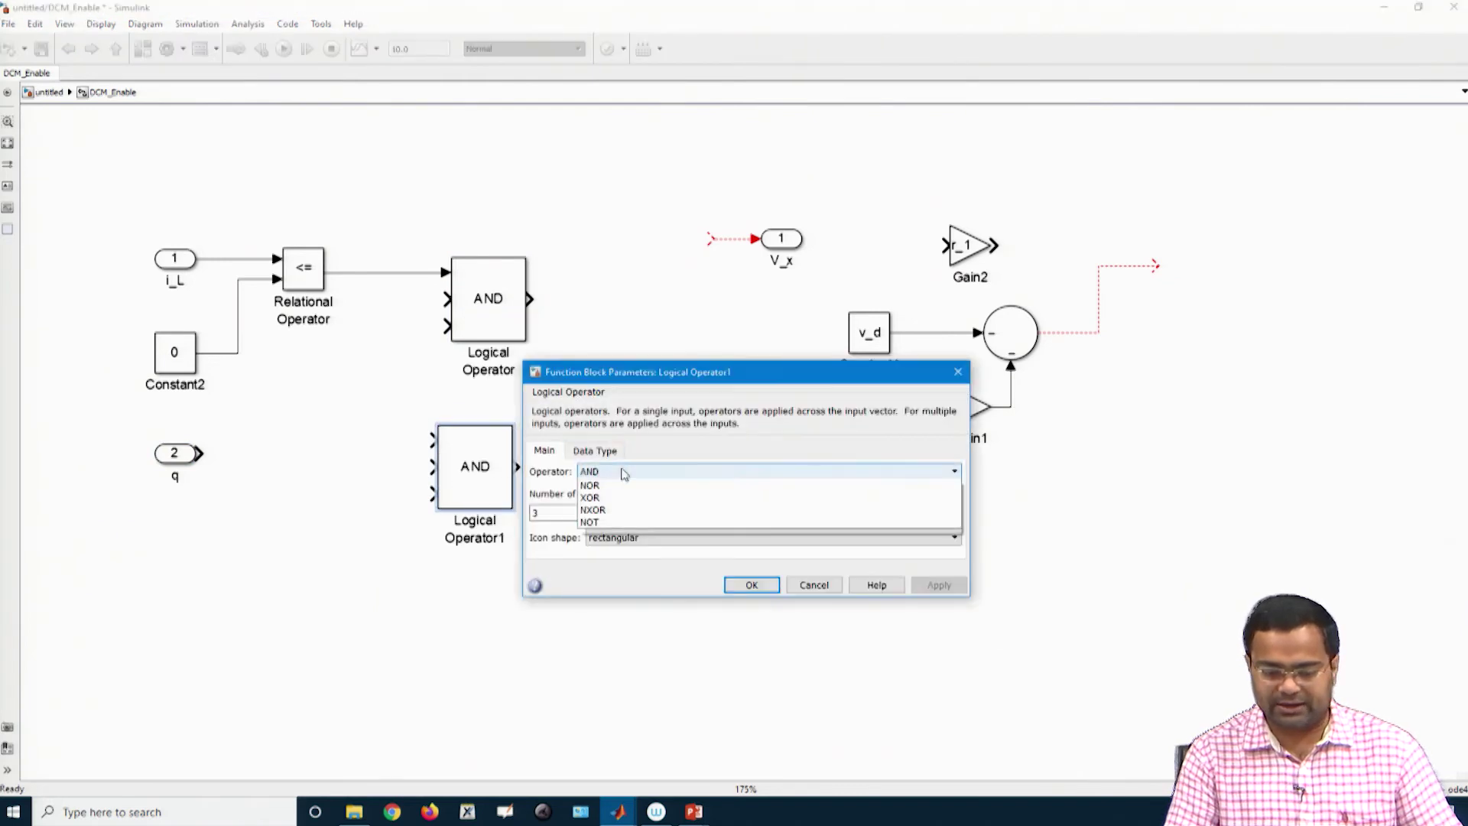
left_click(610, 561)
left_click(752, 585)
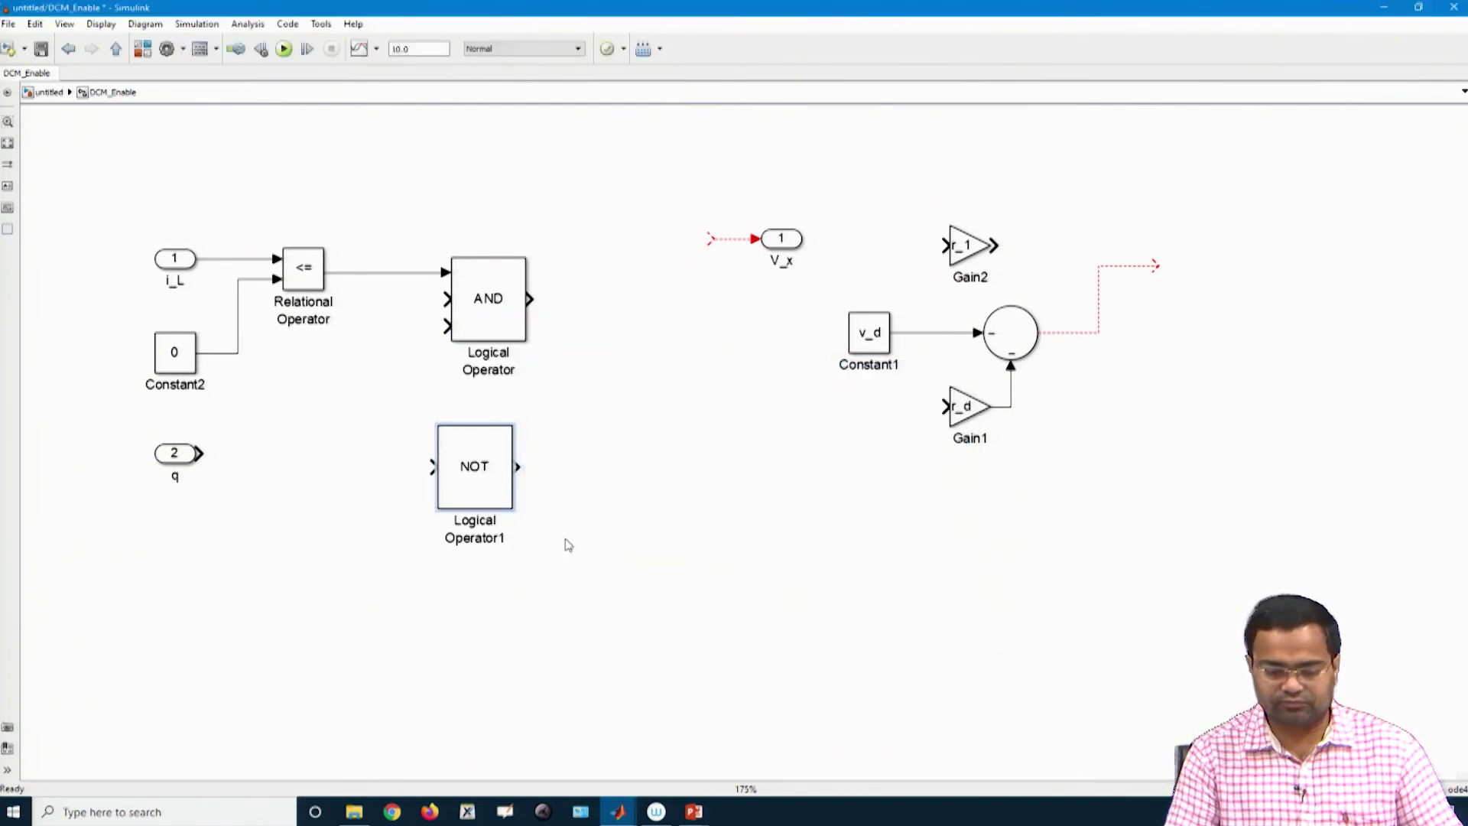
Shrink the NOT block beside the q port and wire q through it to the AND block's second input
mouse_move(503, 497)
left_mouse_down()
mouse_move(487, 465)
mouse_move(273, 467)
mouse_move(290, 466)
left_mouse_up()
mouse_move(199, 454)
left_mouse_down()
mouse_move(250, 455)
mouse_move(458, 287)
left_mouse_up()
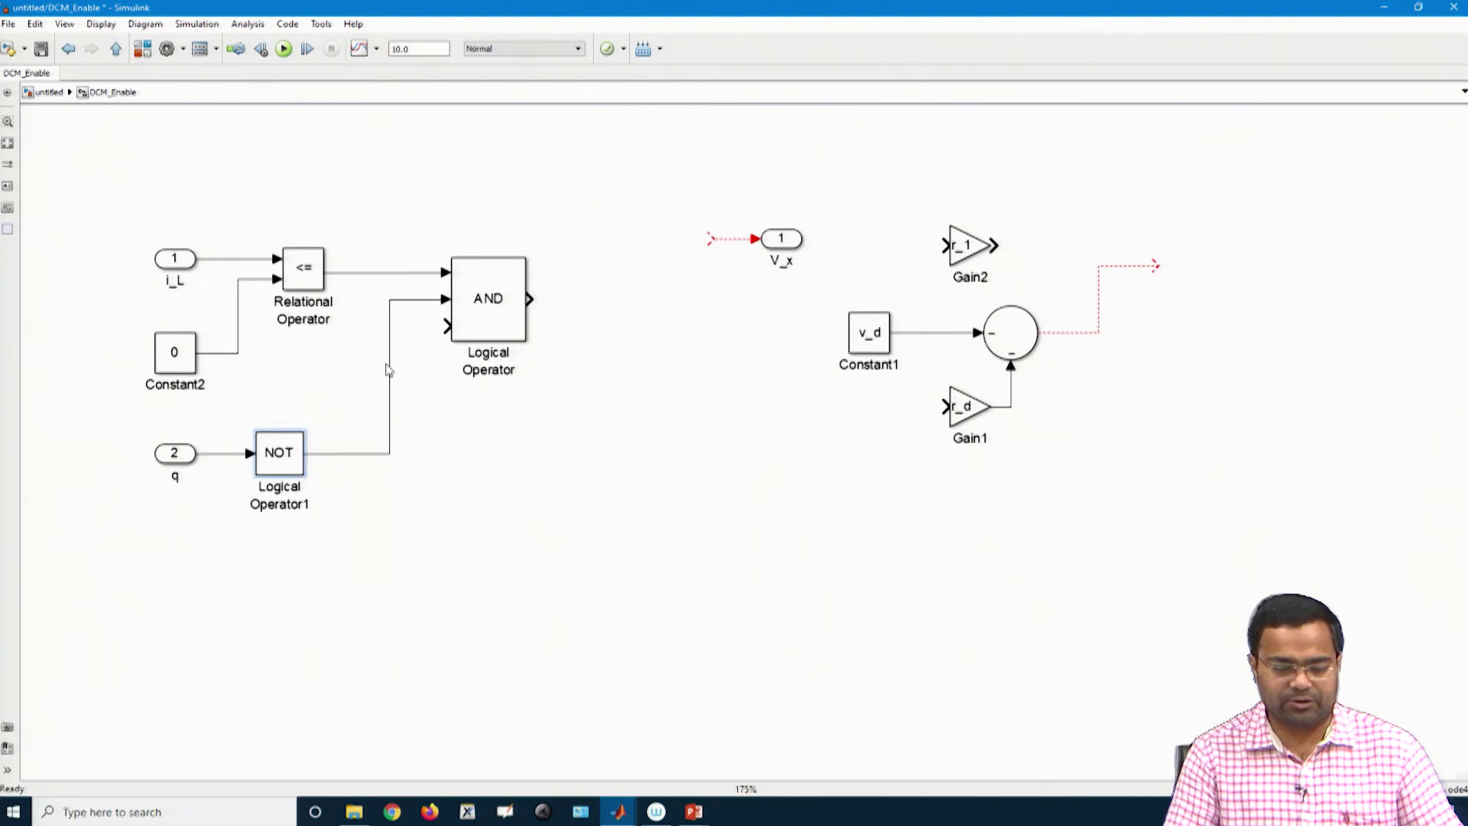
left_click_drag(391, 380, 364, 375)
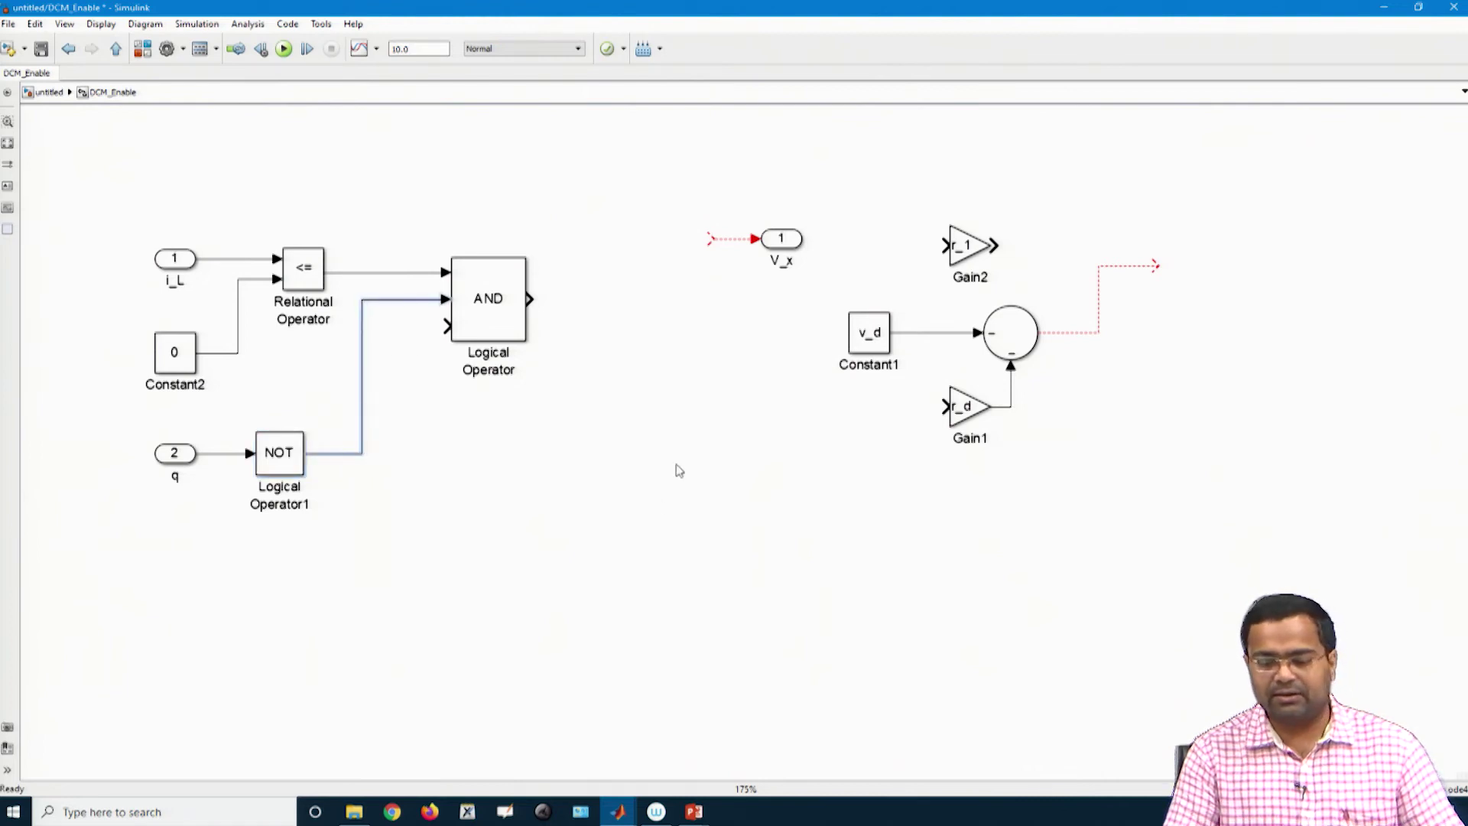
Duplicate the i_L input port to the area beside the NOT block and rename the copy DCM_En
left_click(865, 334)
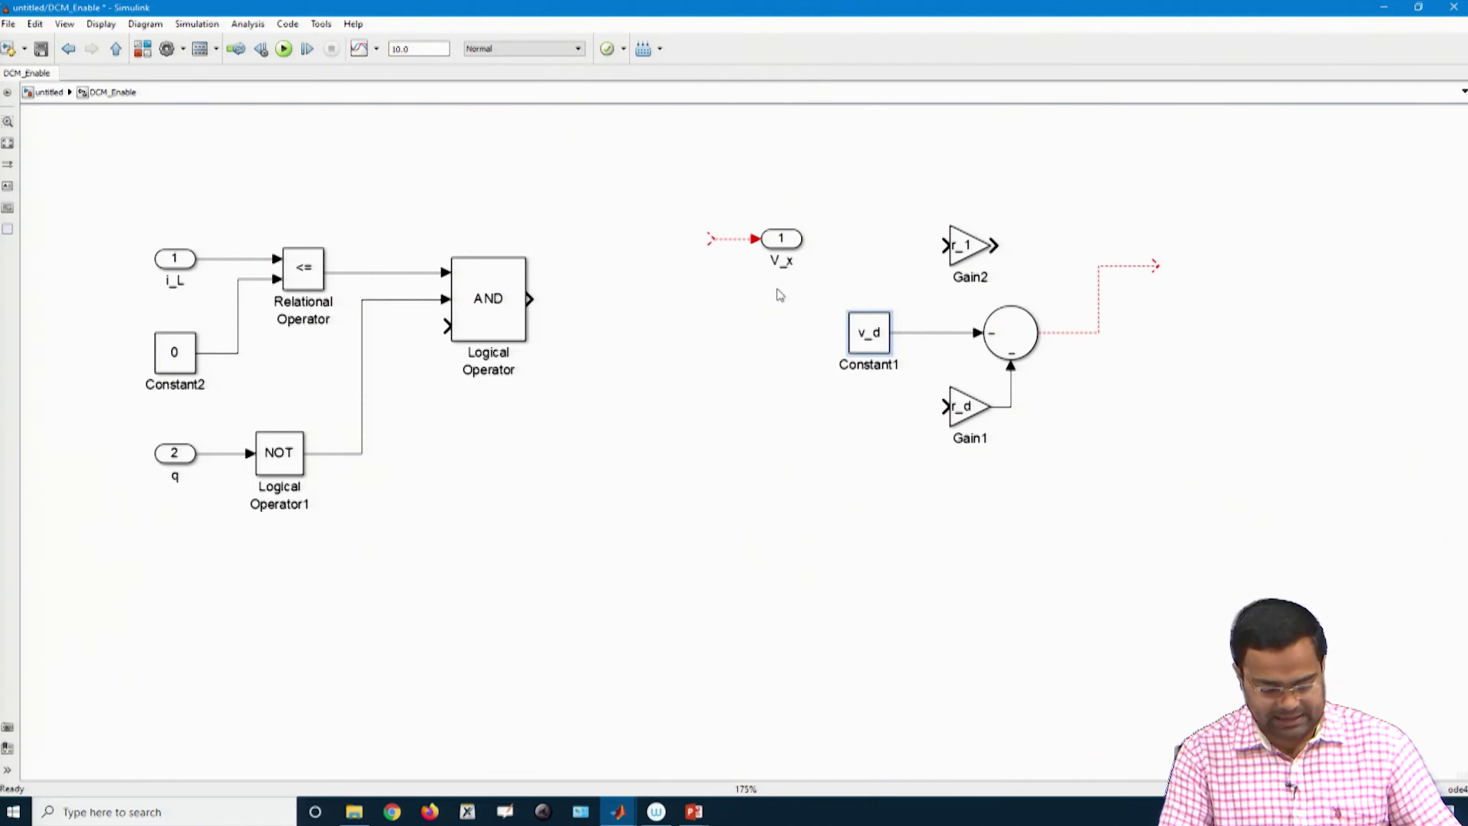
left_click(169, 266)
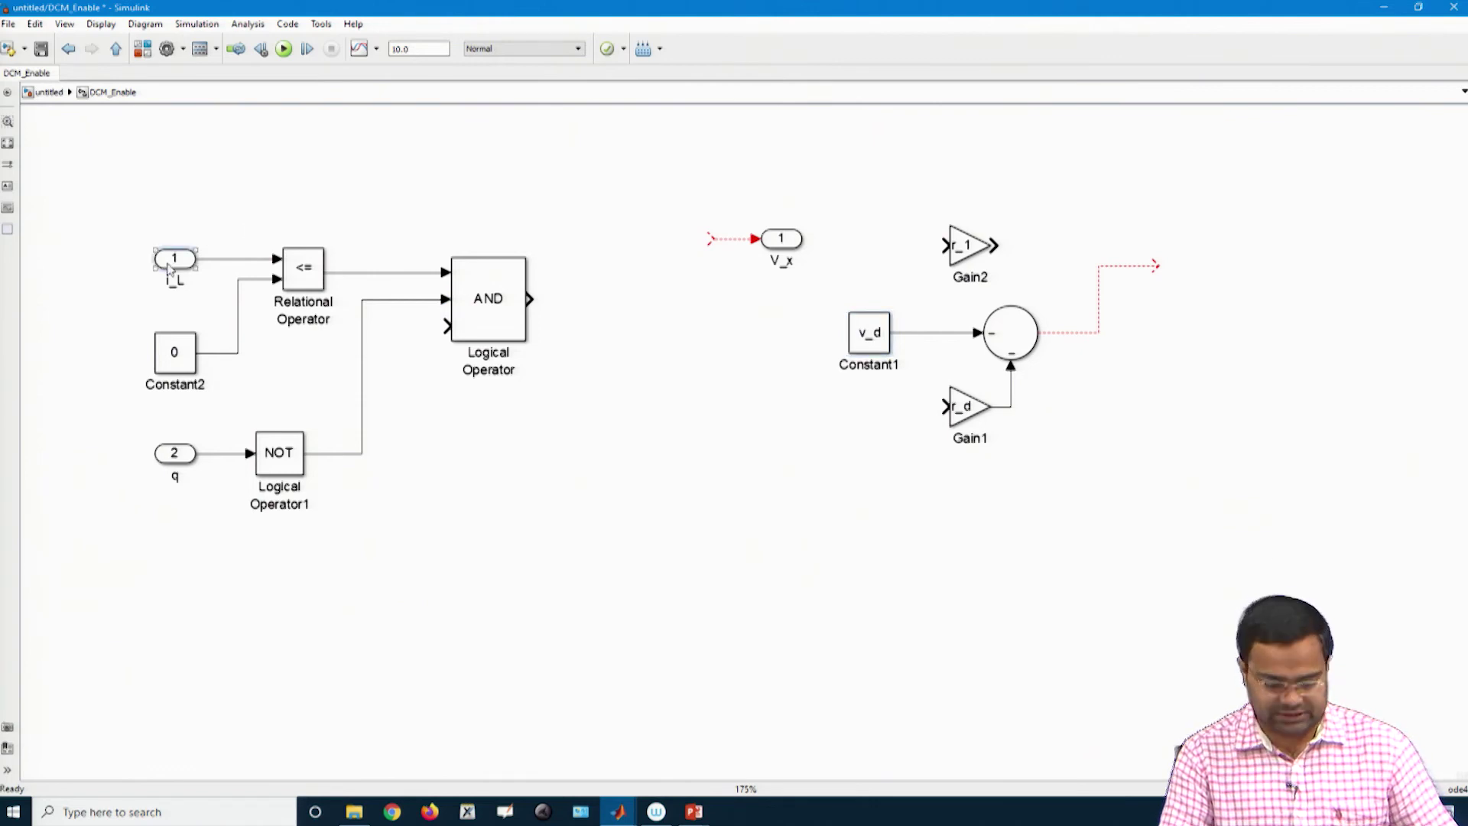
left_click_drag(170, 266, 419, 460)
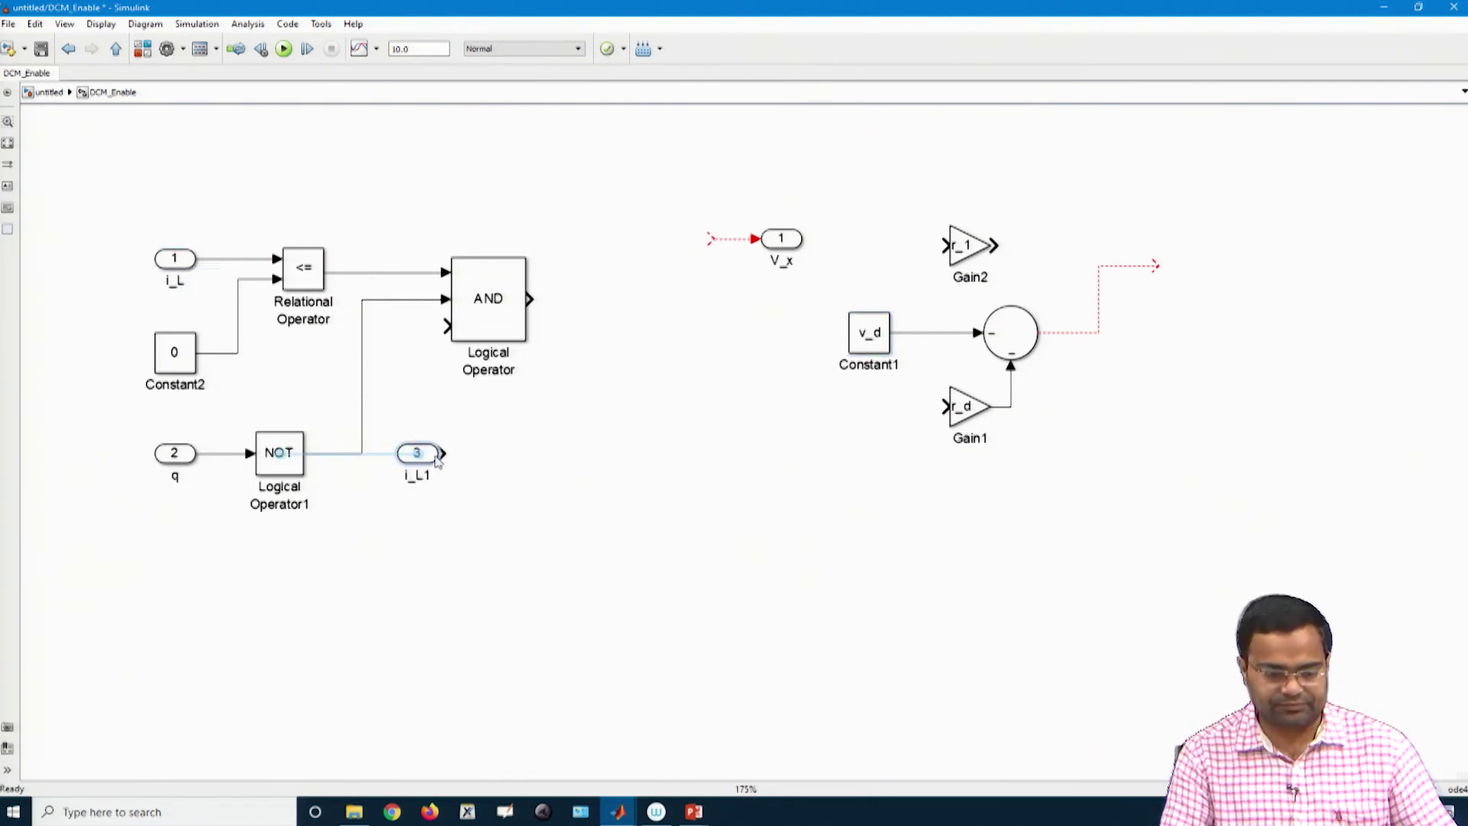
left_click(414, 476)
key("BackSpace")
type("DCM_En")
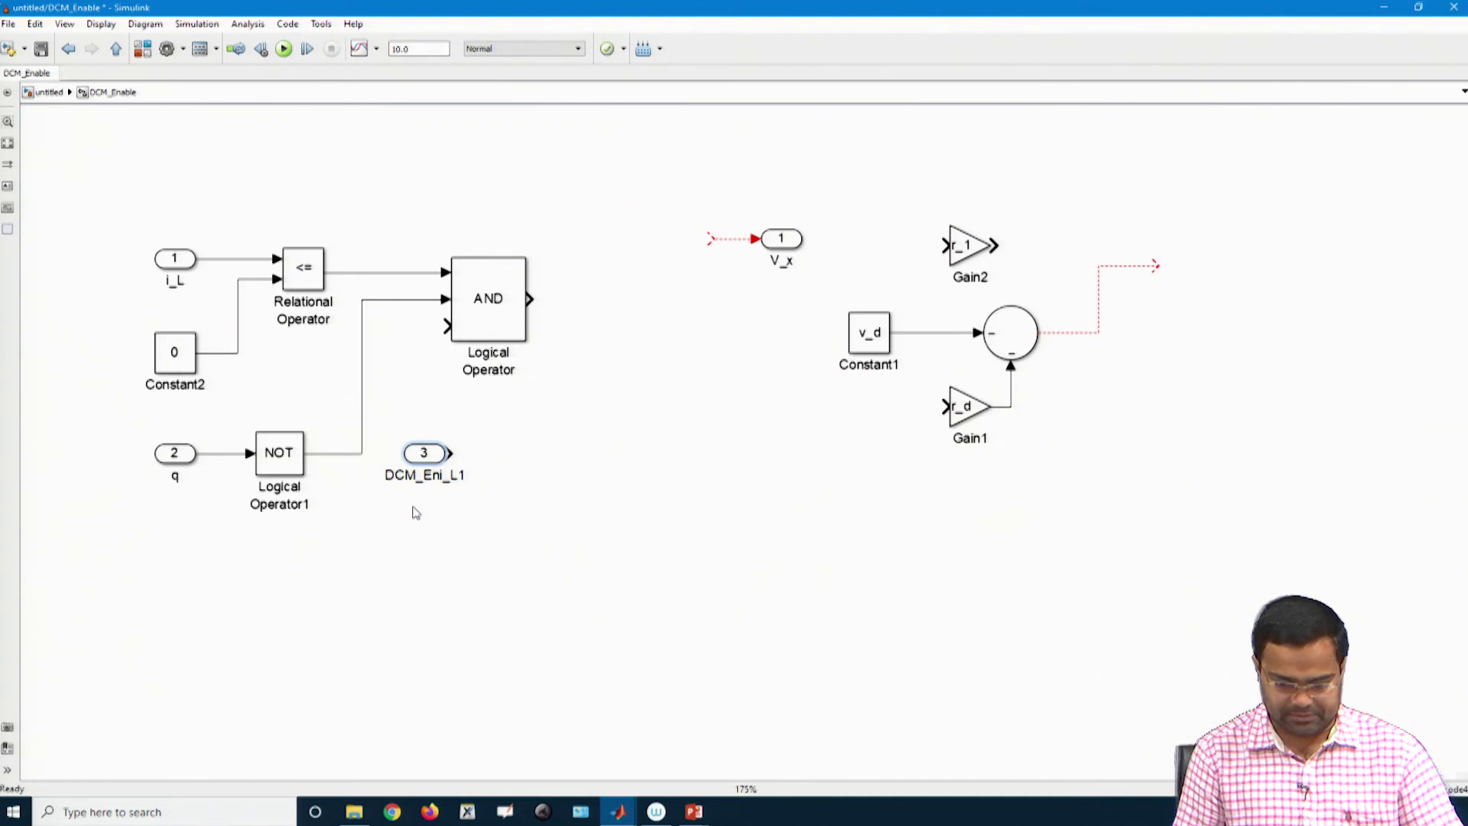
key("Delete")
key("Delete")
key("Delete")
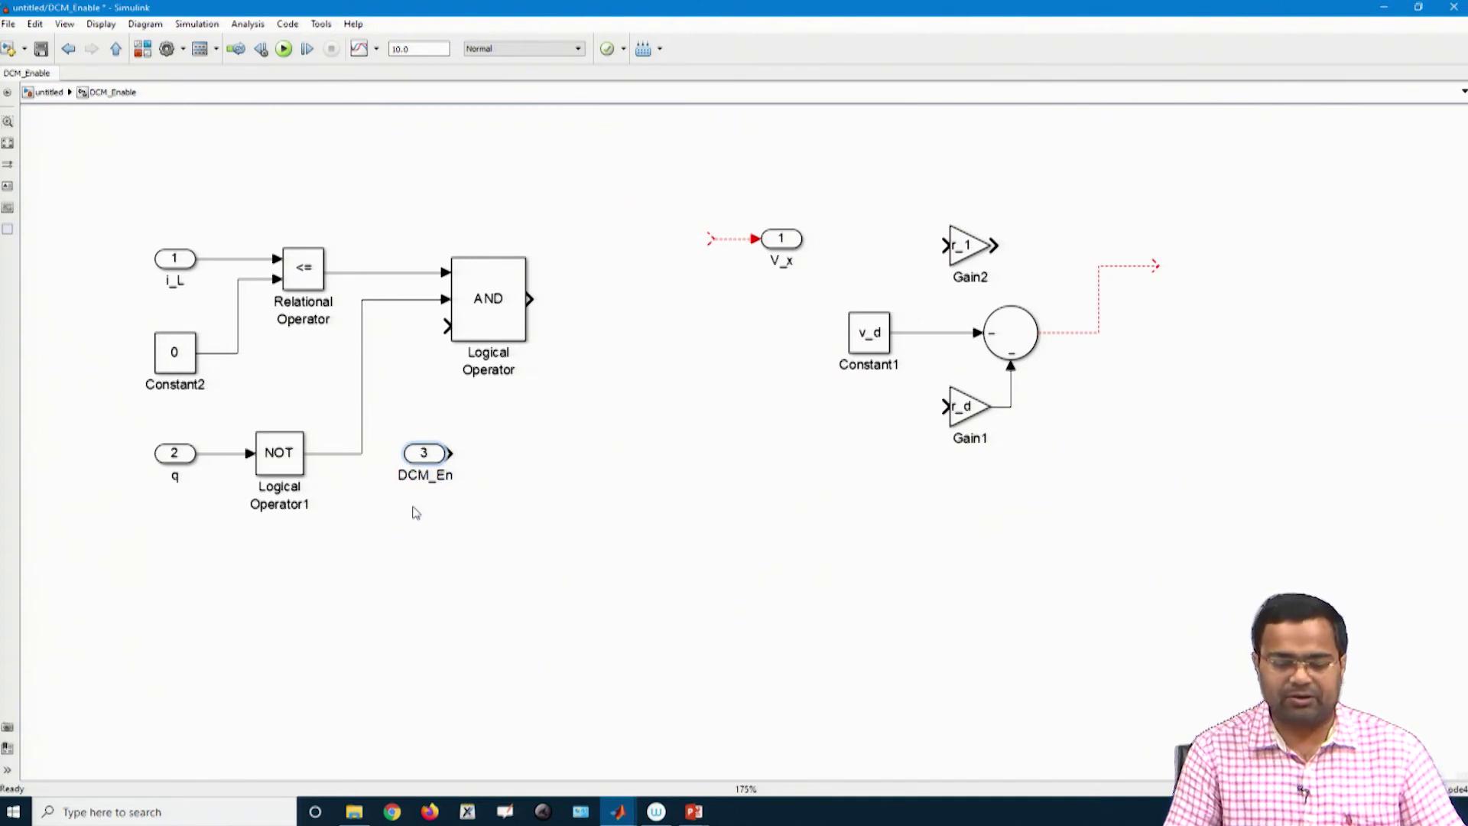
Rotate the DCM_En port to face upward, wire it to the AND block's third input, and align it with the NOT block
left_click(430, 461)
key("ctrl+r")
key("ctrl+r")
key("ctrl+r")
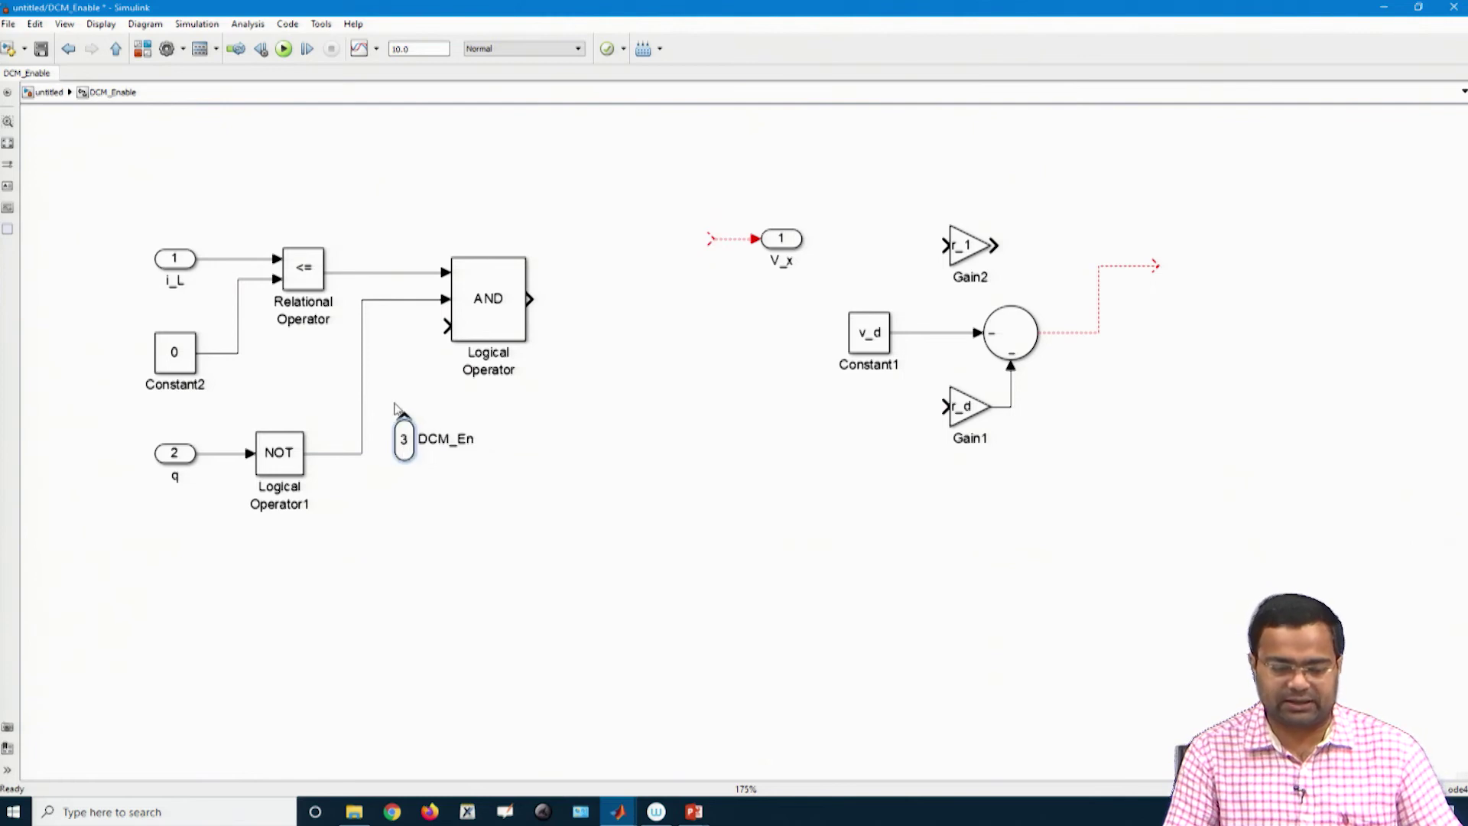
left_click_drag(404, 413, 448, 327)
left_click_drag(409, 443, 409, 458)
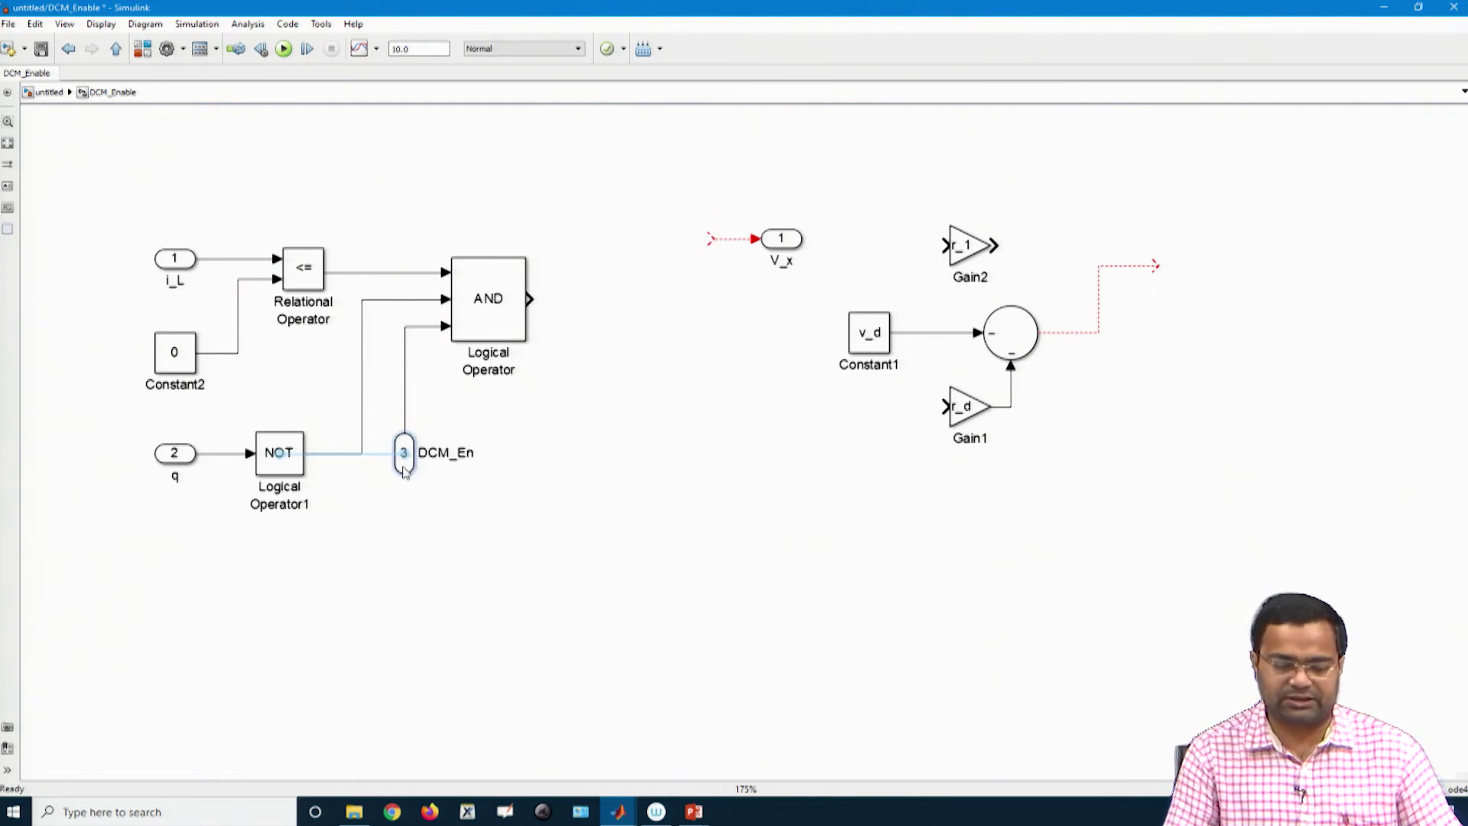
Delete the dangling line at the V_x output port and attach the port to the AND block's output
left_click(734, 240)
key("Delete")
left_click_drag(781, 245, 613, 315)
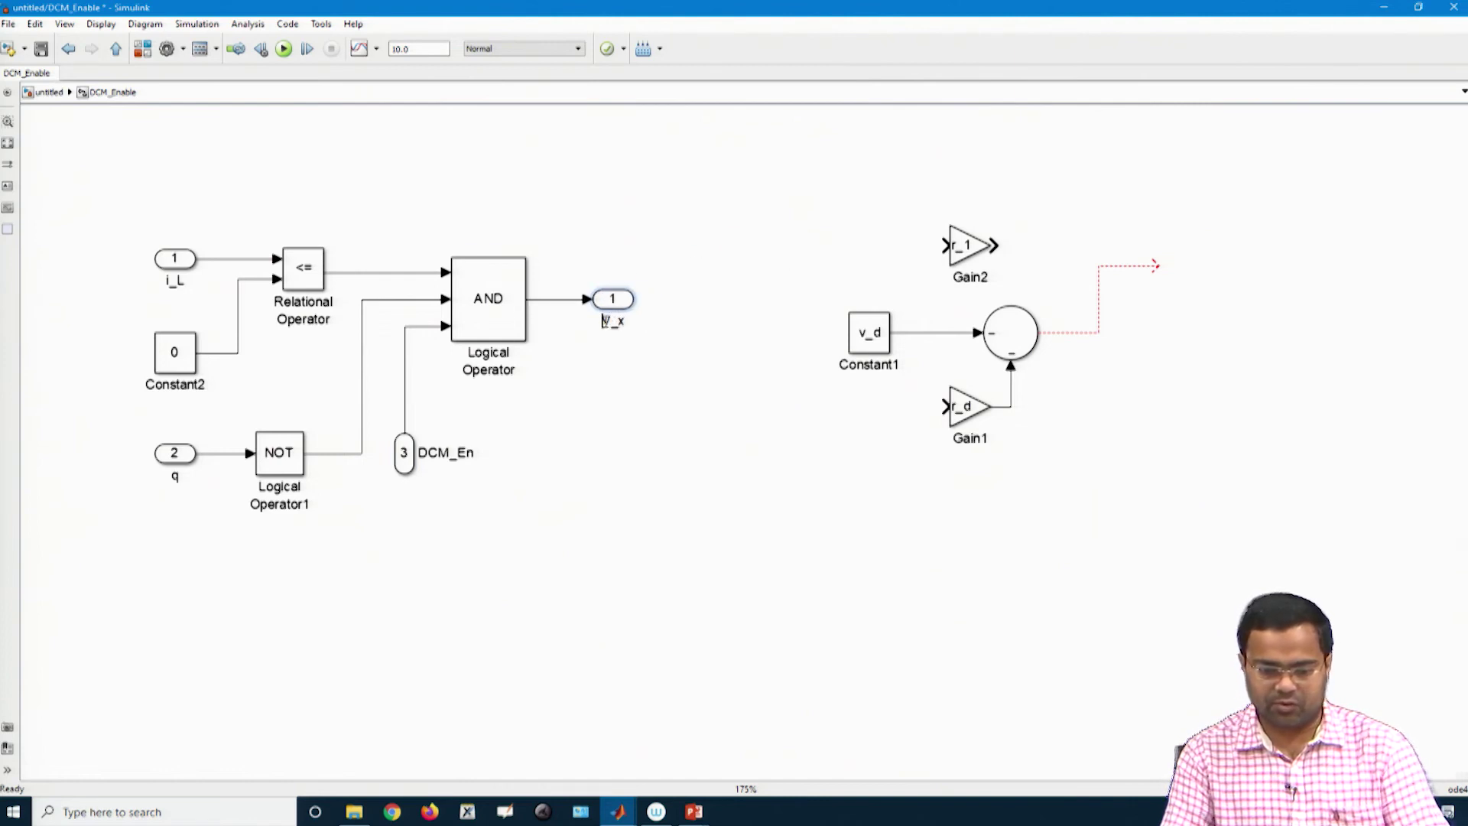
Rename the output port connected to the AND block as q_D
left_click(606, 321)
type("q")
key("Delete")
type("D")
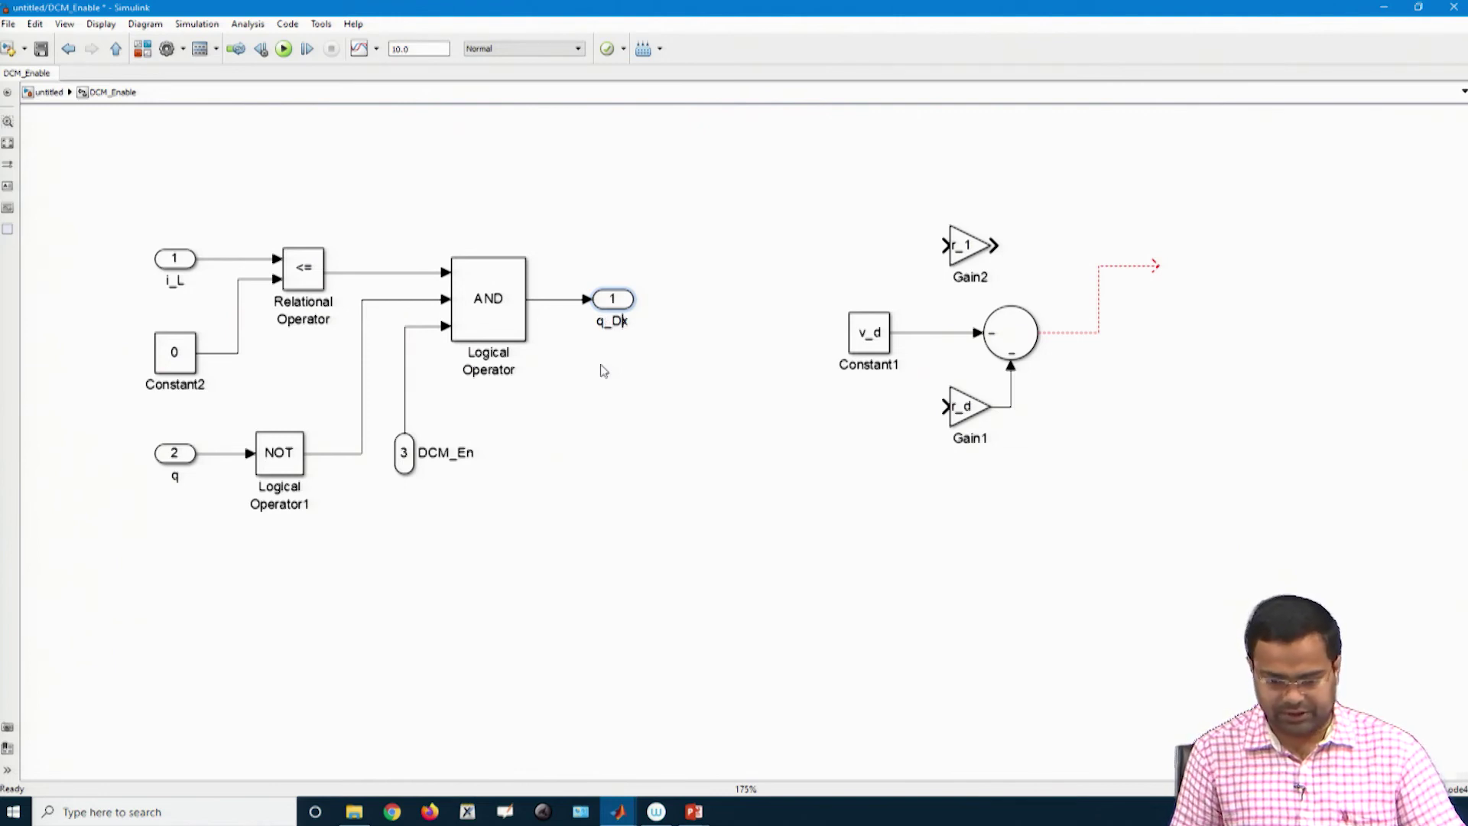
key("Delete")
left_click(712, 348)
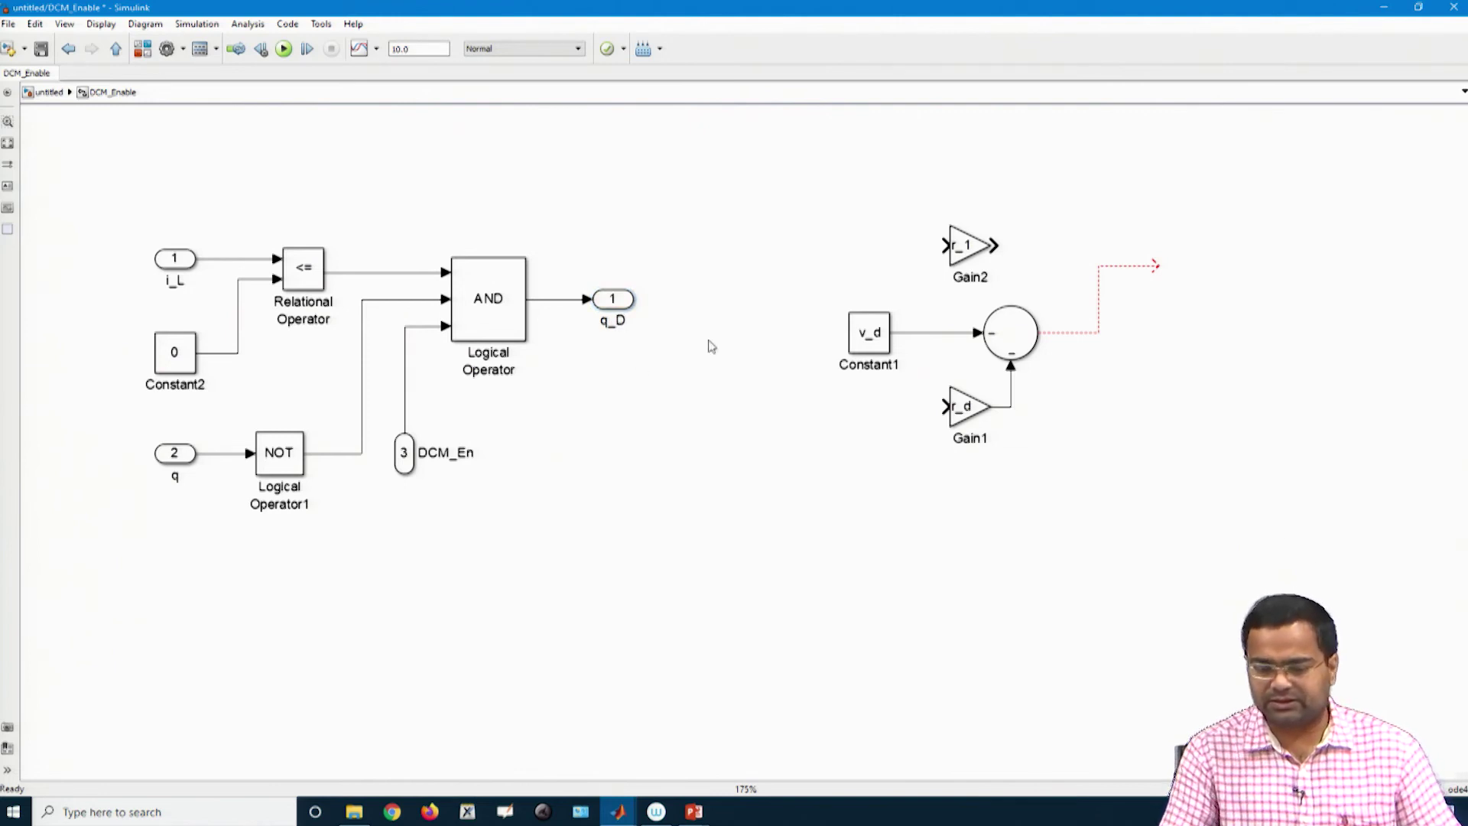
Delete the leftover v_d constant, r_1 and r_d gains and sum block, and shift the remaining logic slightly upward
left_click_drag(1004, 337, 1256, 578)
key("Delete")
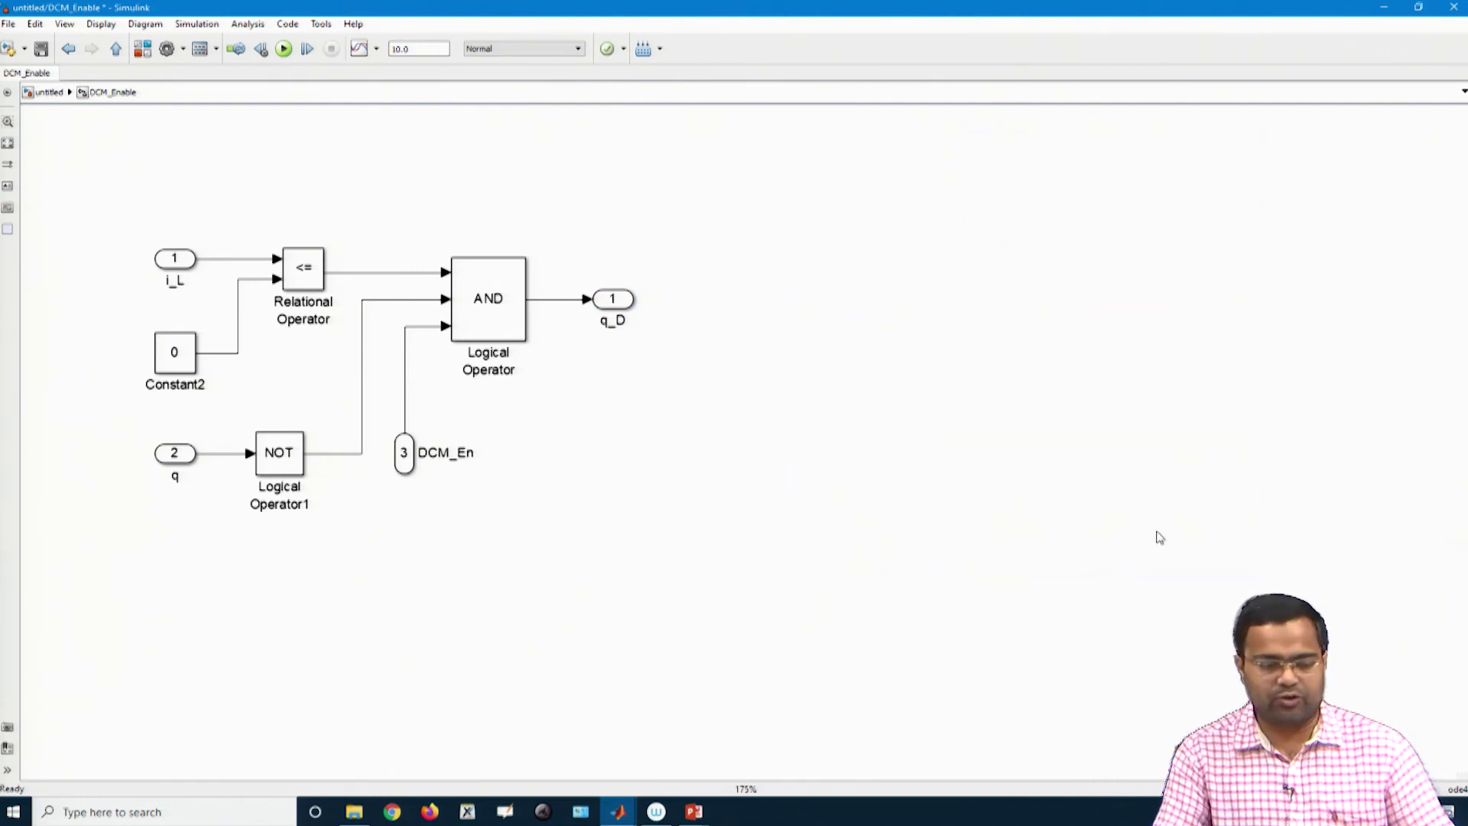
left_click_drag(65, 175, 849, 620)
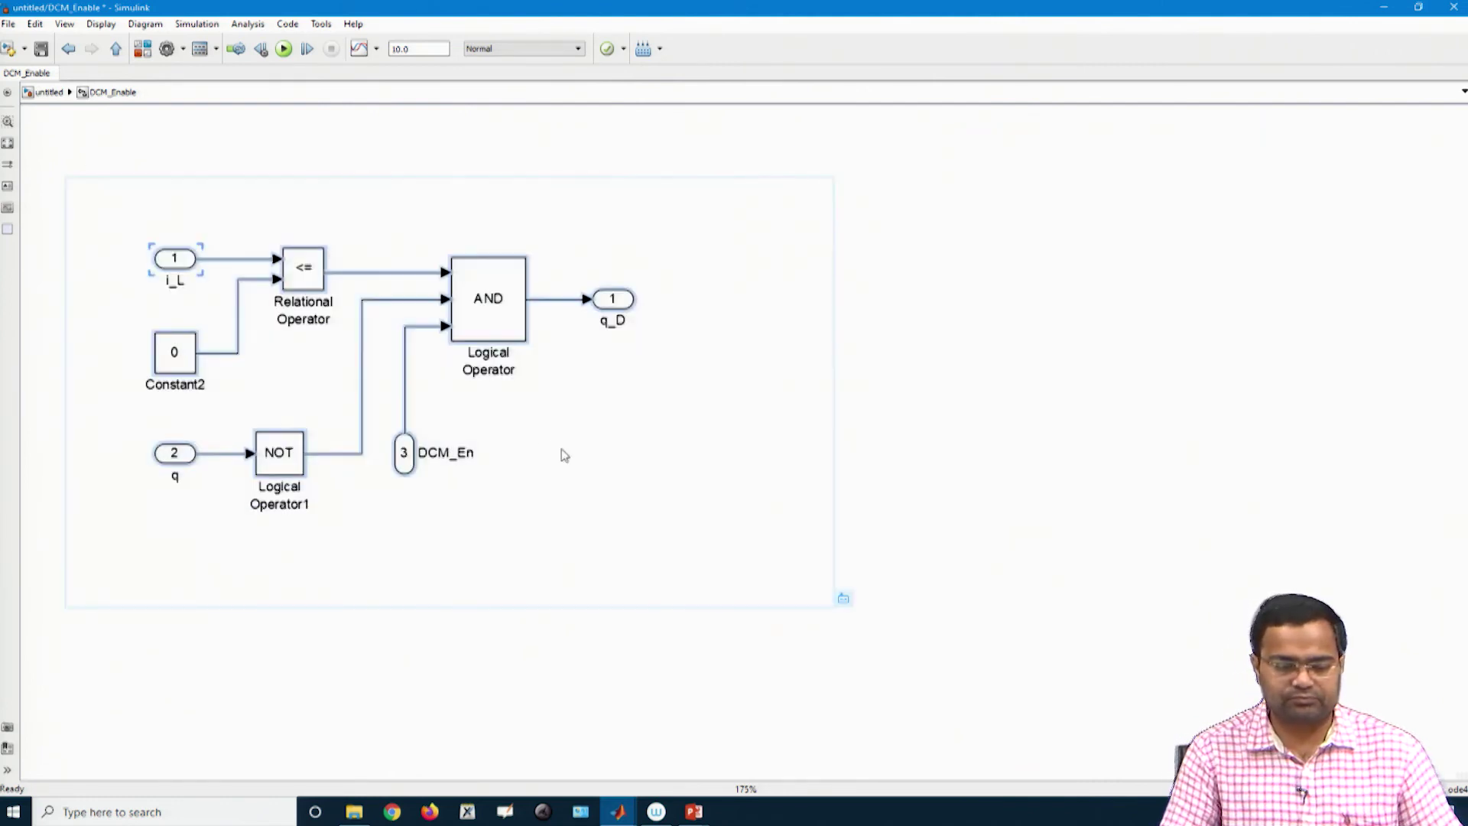
left_click_drag(498, 325, 506, 292)
left_click(769, 452)
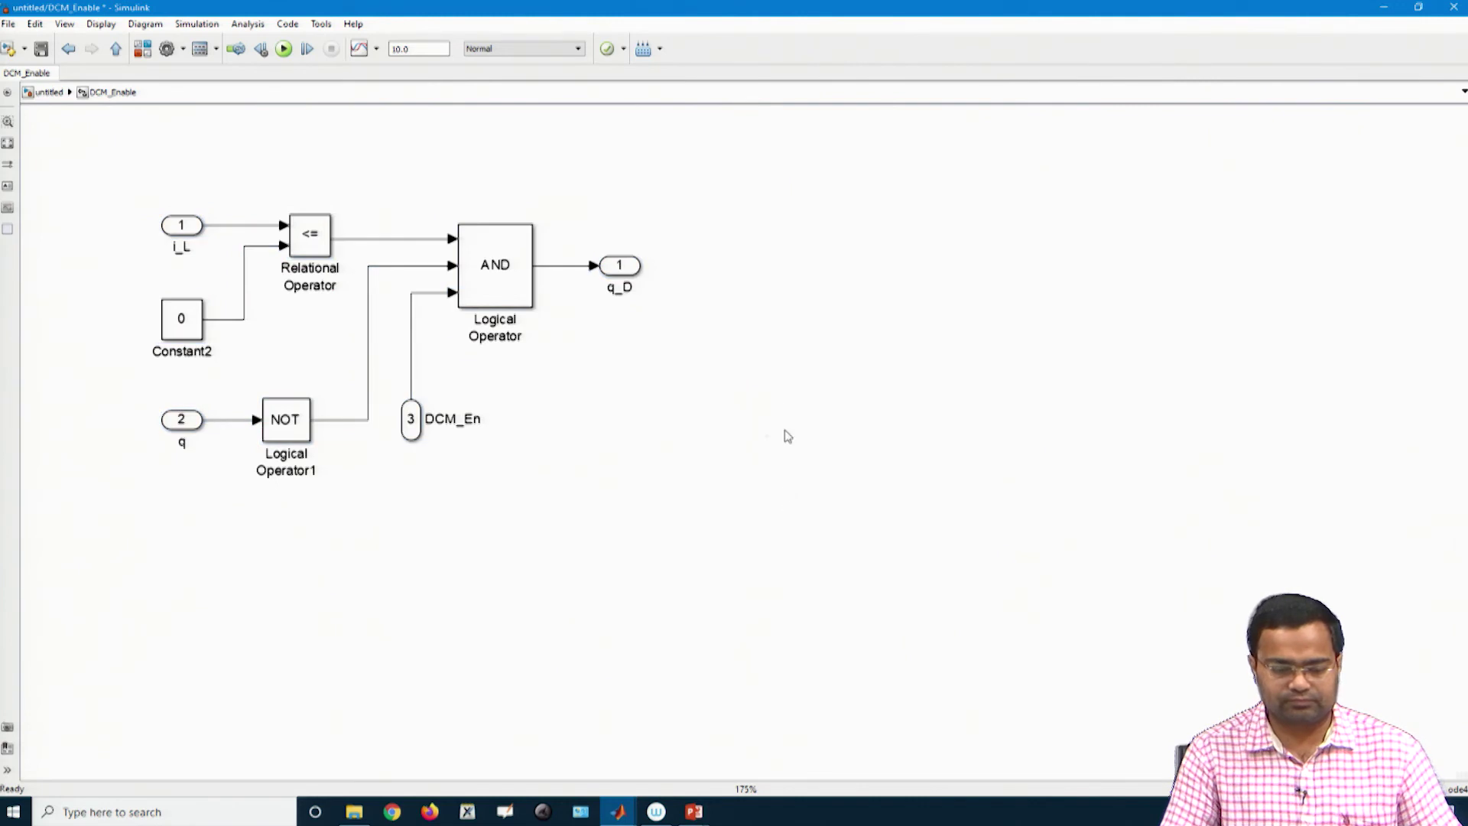
scroll(780, 425, "up", 1)
left_click(773, 445)
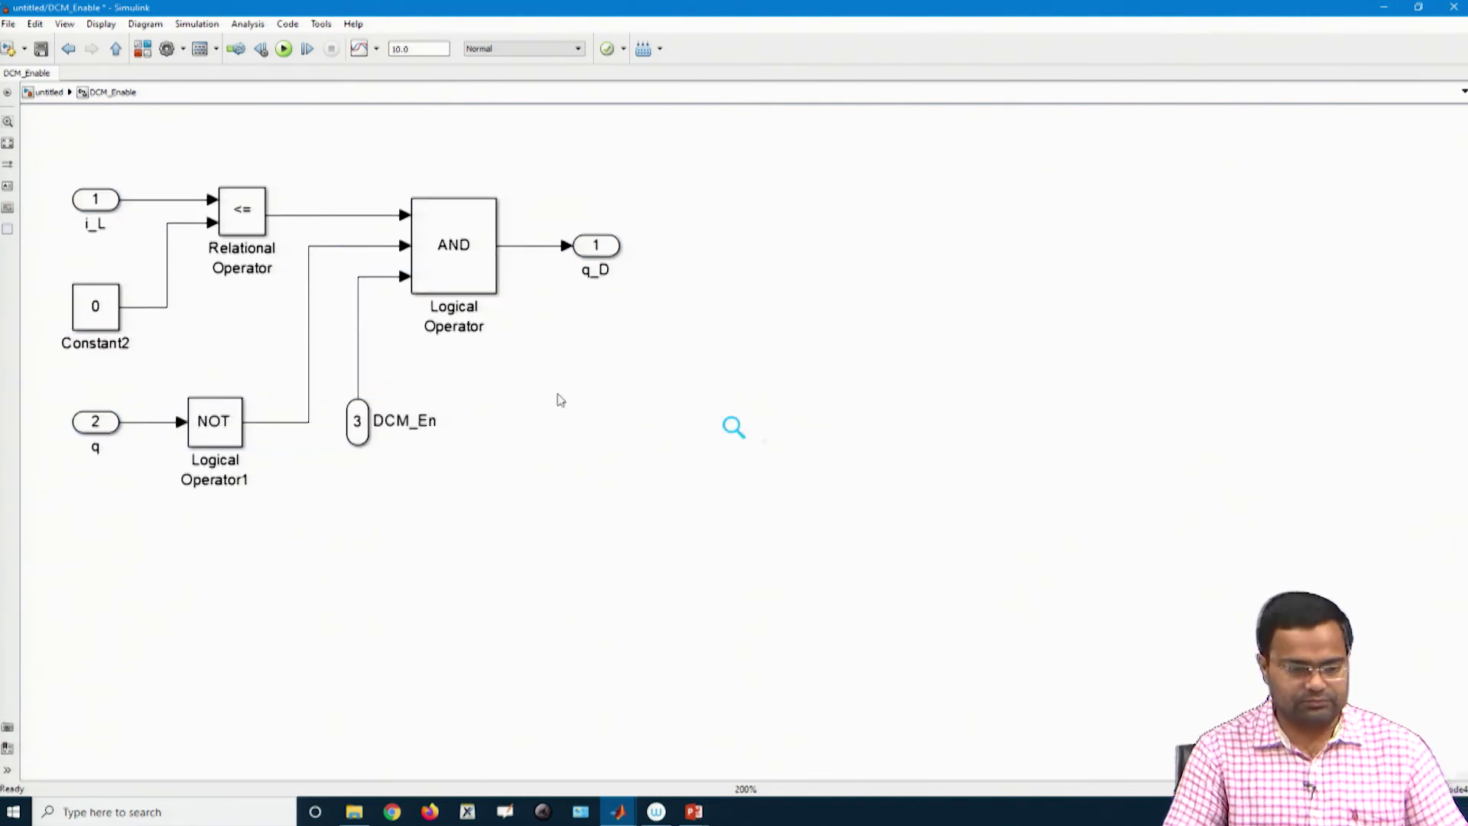
In the top-level model, move inductor_dynamics and capacitor_dynamics slightly upward and delete the V_x and q_D constants
left_click(117, 49)
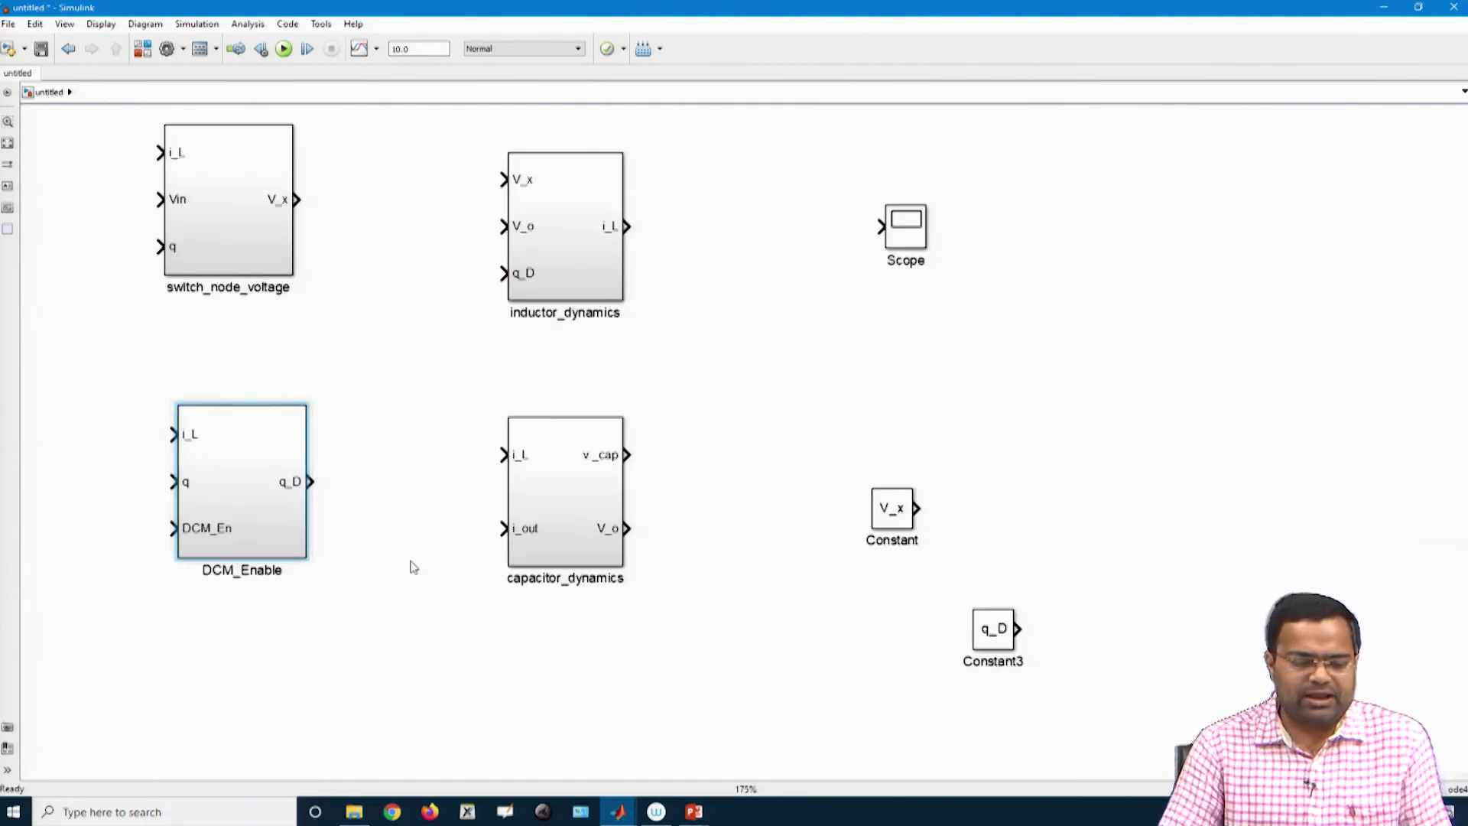
left_click_drag(539, 266, 538, 241)
mouse_move(553, 493)
left_mouse_down()
mouse_move(554, 449)
mouse_move(552, 480)
left_mouse_up()
left_click(780, 520)
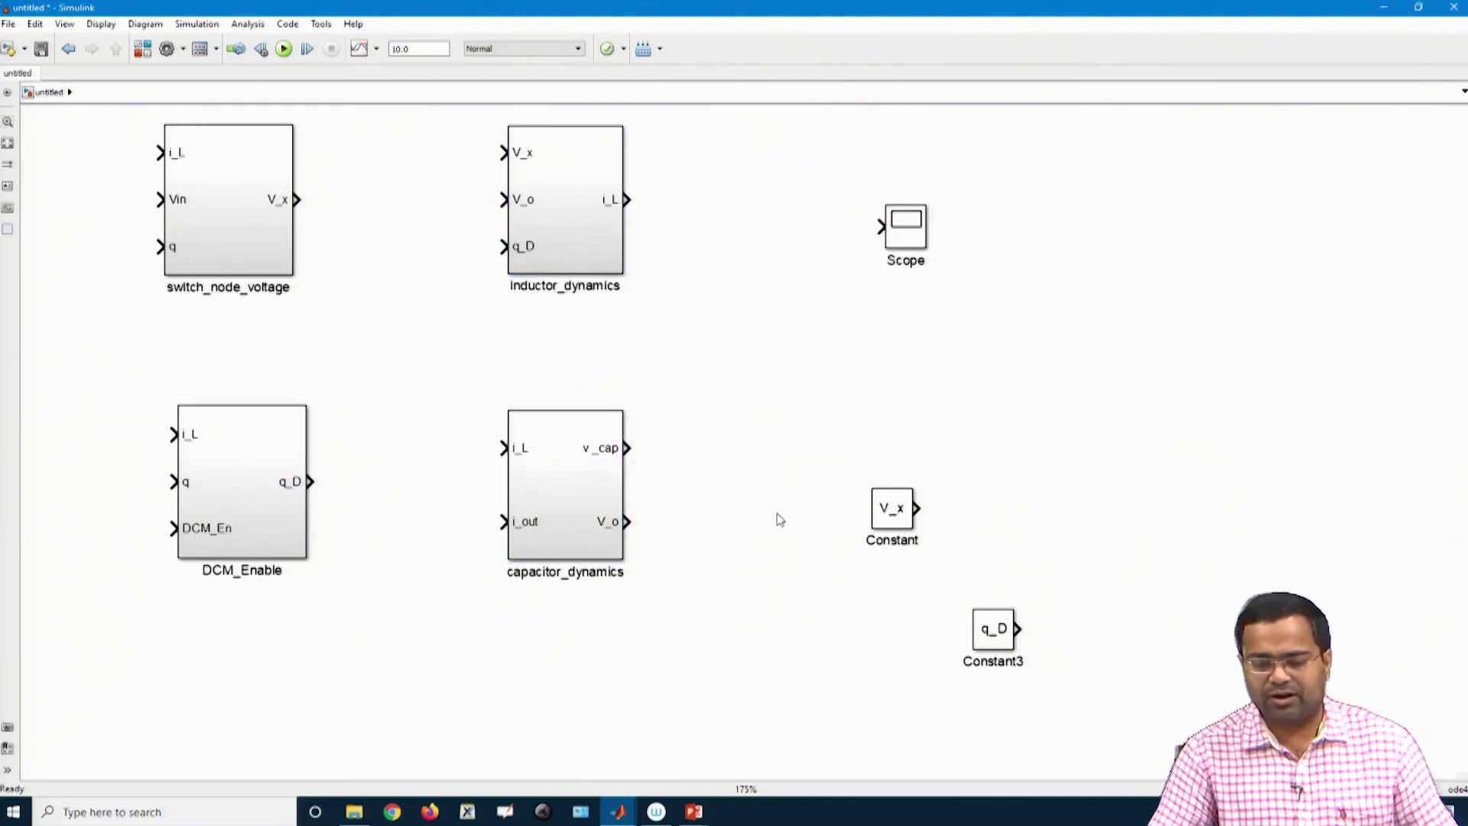
left_click_drag(809, 419, 1147, 739)
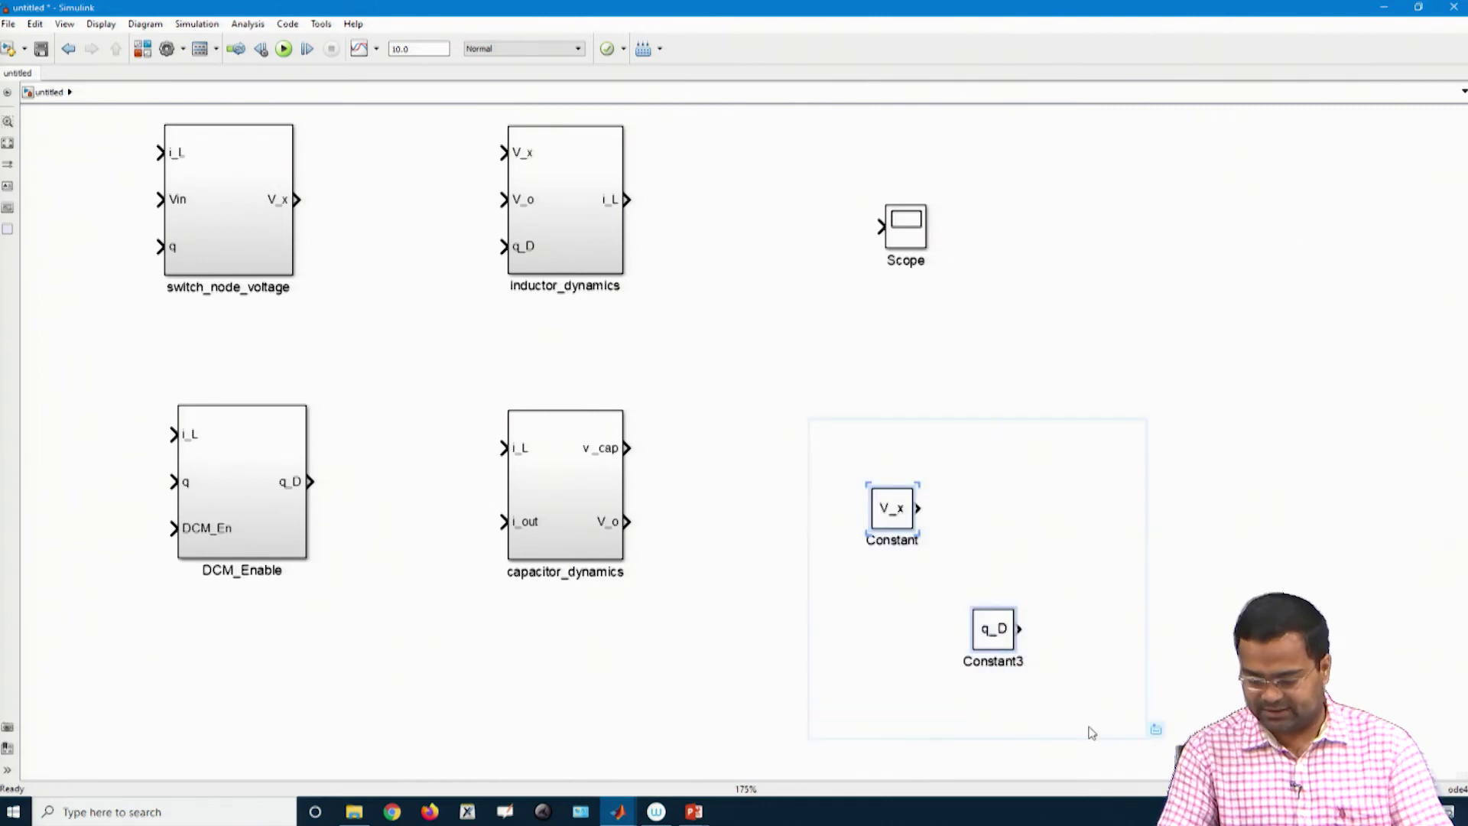
key("Delete")
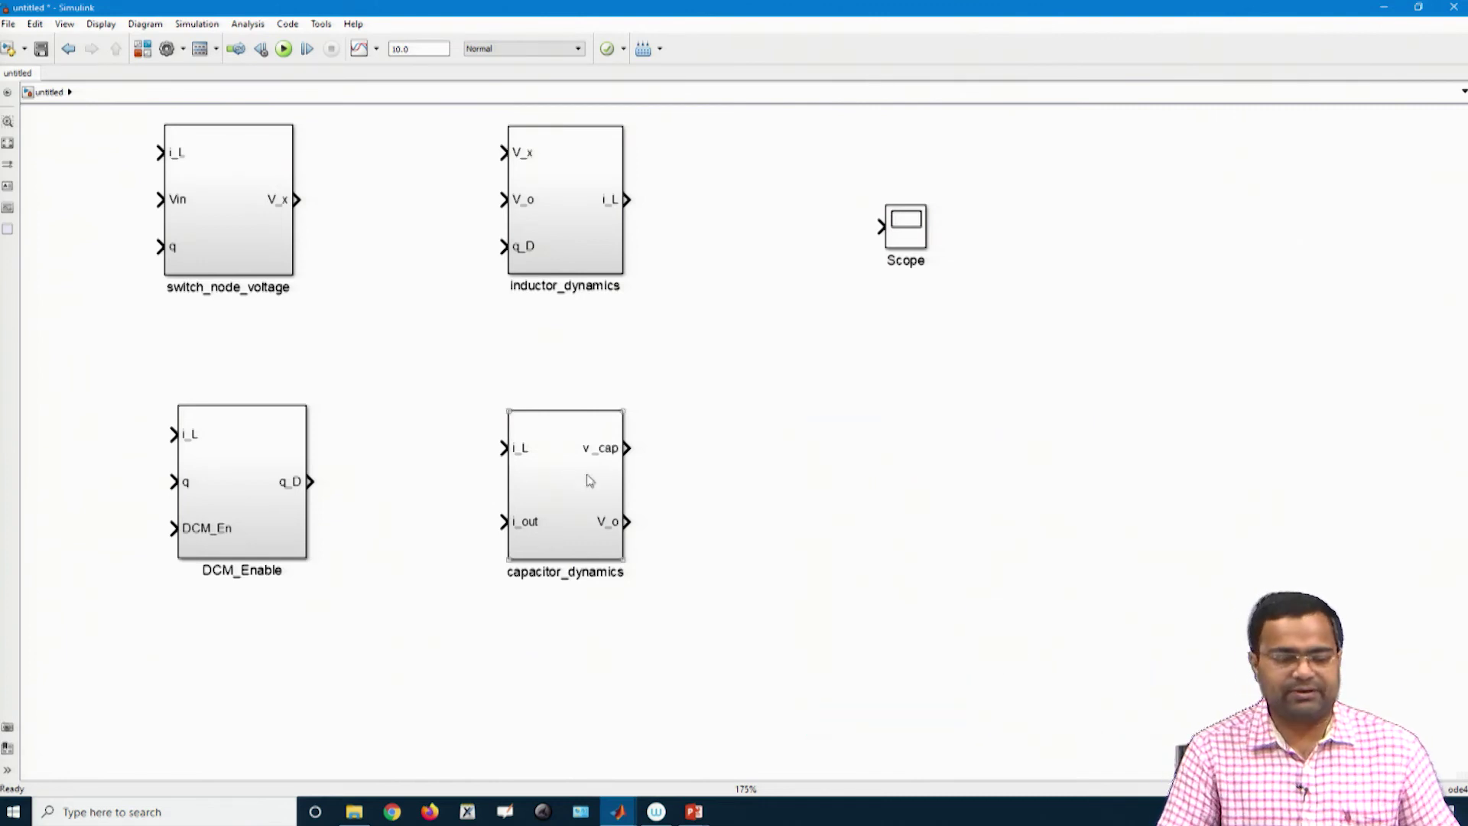
Connect the switch_node_voltage output to the V_x input of inductor_dynamics and reposition the four subsystems into an aligned layout
left_click_drag(298, 197, 505, 153)
left_click_drag(401, 175, 337, 172)
left_click_drag(102, 108, 784, 671)
mouse_move(599, 513)
left_mouse_down()
mouse_move(619, 560)
mouse_move(614, 476)
mouse_move(613, 489)
left_mouse_up()
left_click(792, 537)
left_click_drag(290, 528, 274, 490)
left_click(702, 480)
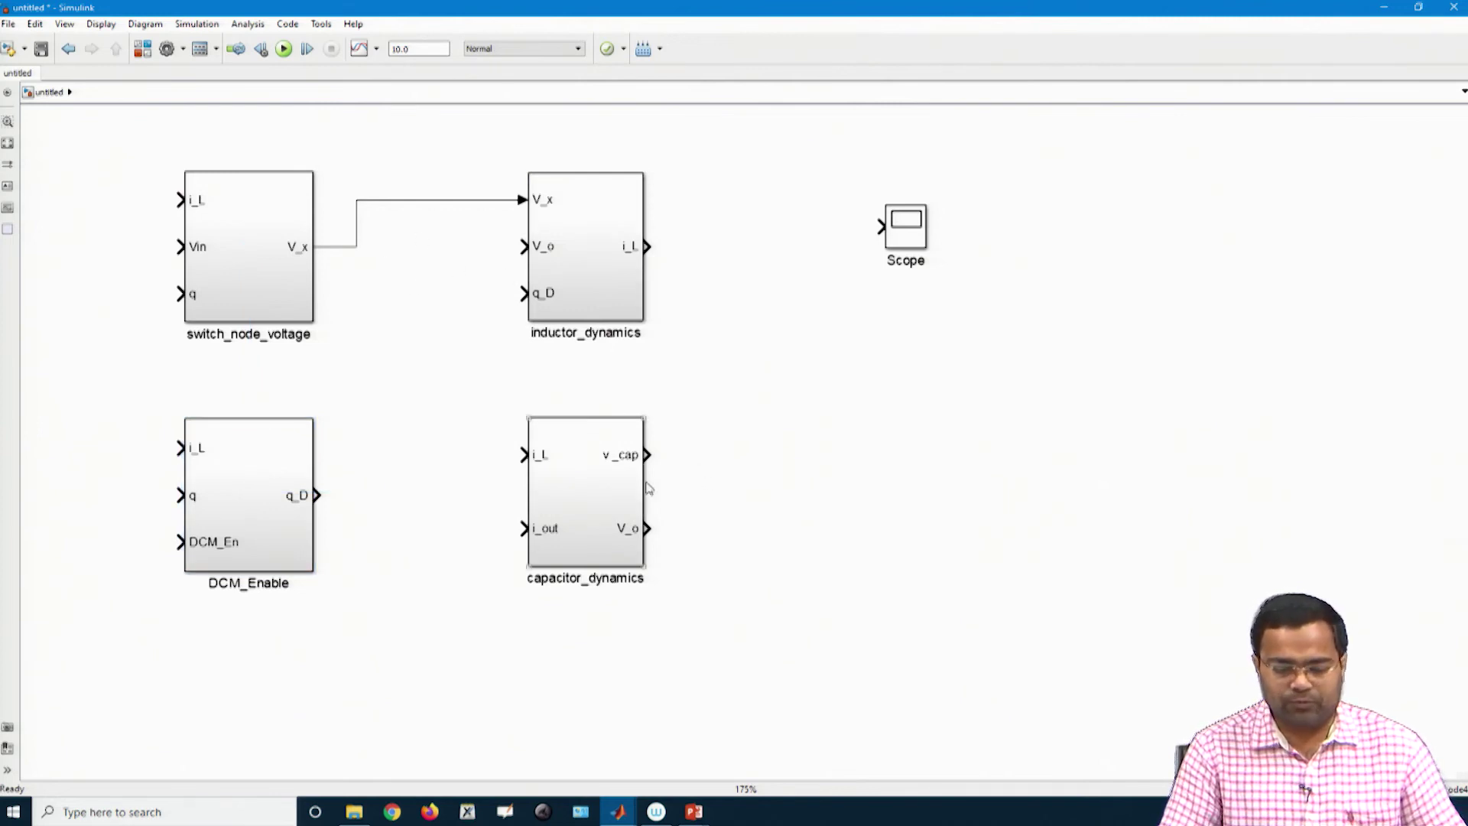
Wire V_o of capacitor_dynamics and q_D of DCM_Enable to the matching inductor_dynamics inputs, routing the V_o line clear of the blocks
left_click_drag(648, 528, 522, 246)
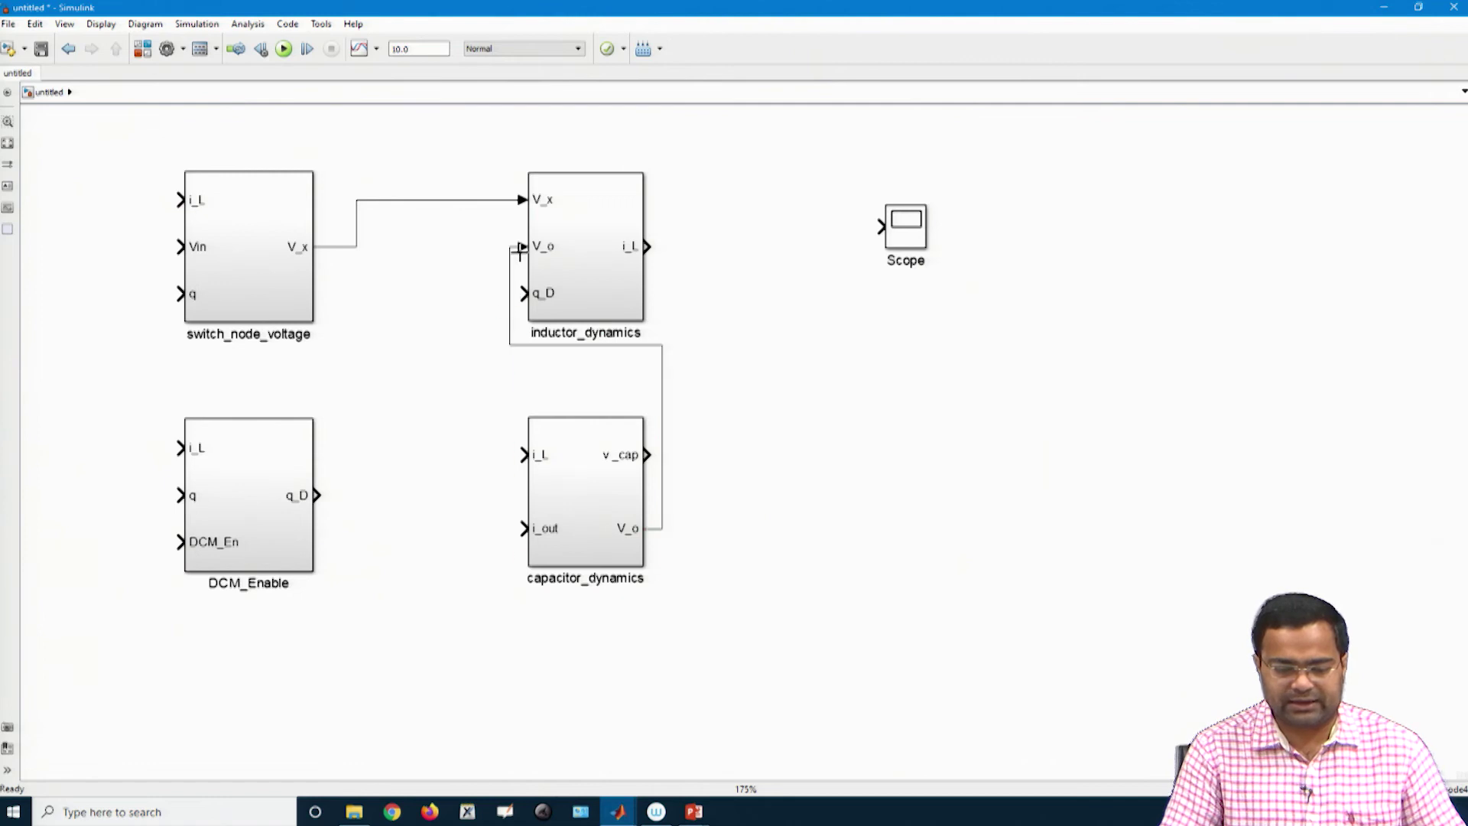
left_click_drag(669, 483, 696, 483)
left_click_drag(523, 295, 317, 494)
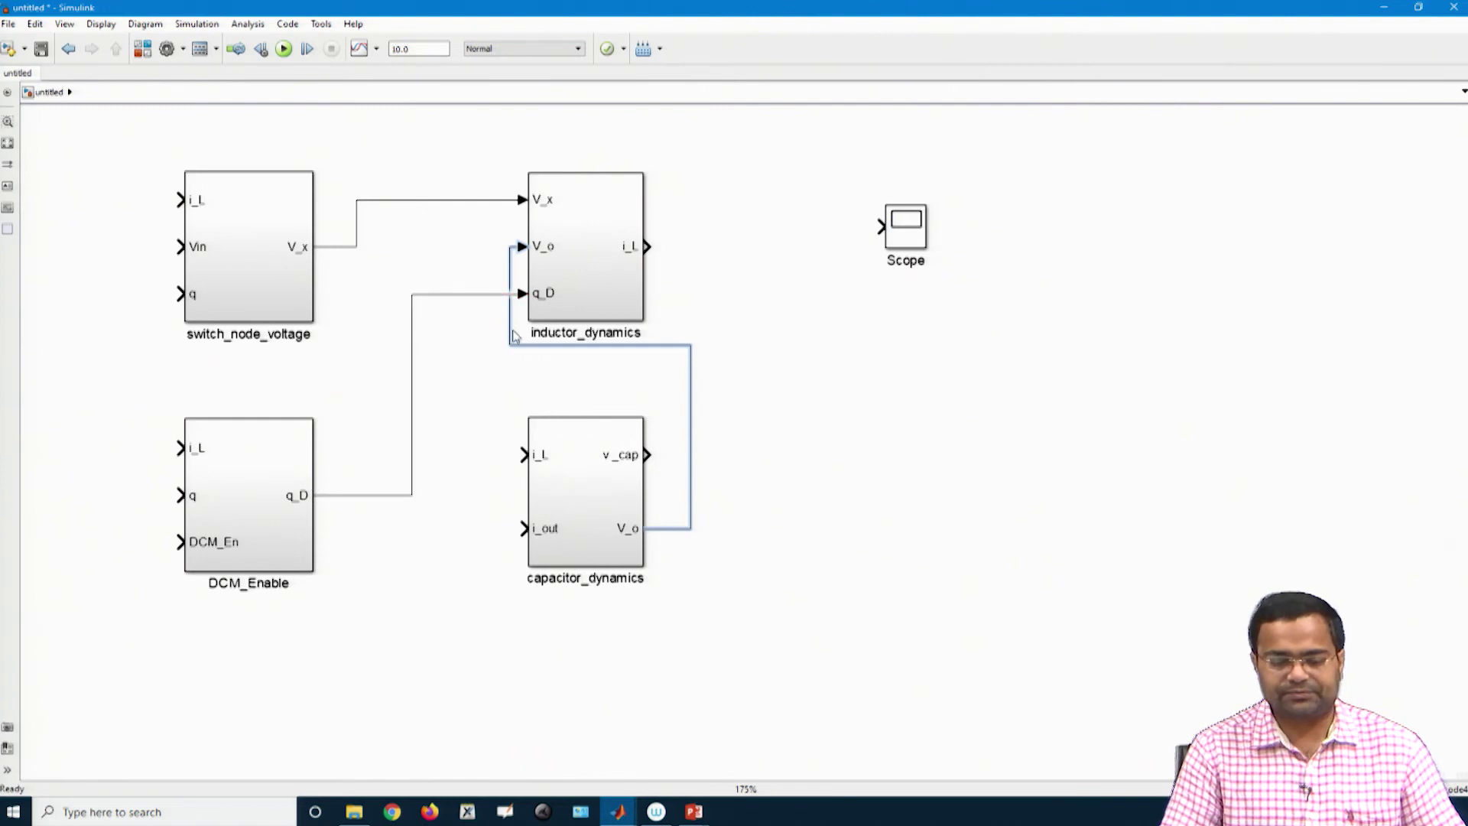
left_click_drag(505, 334, 497, 334)
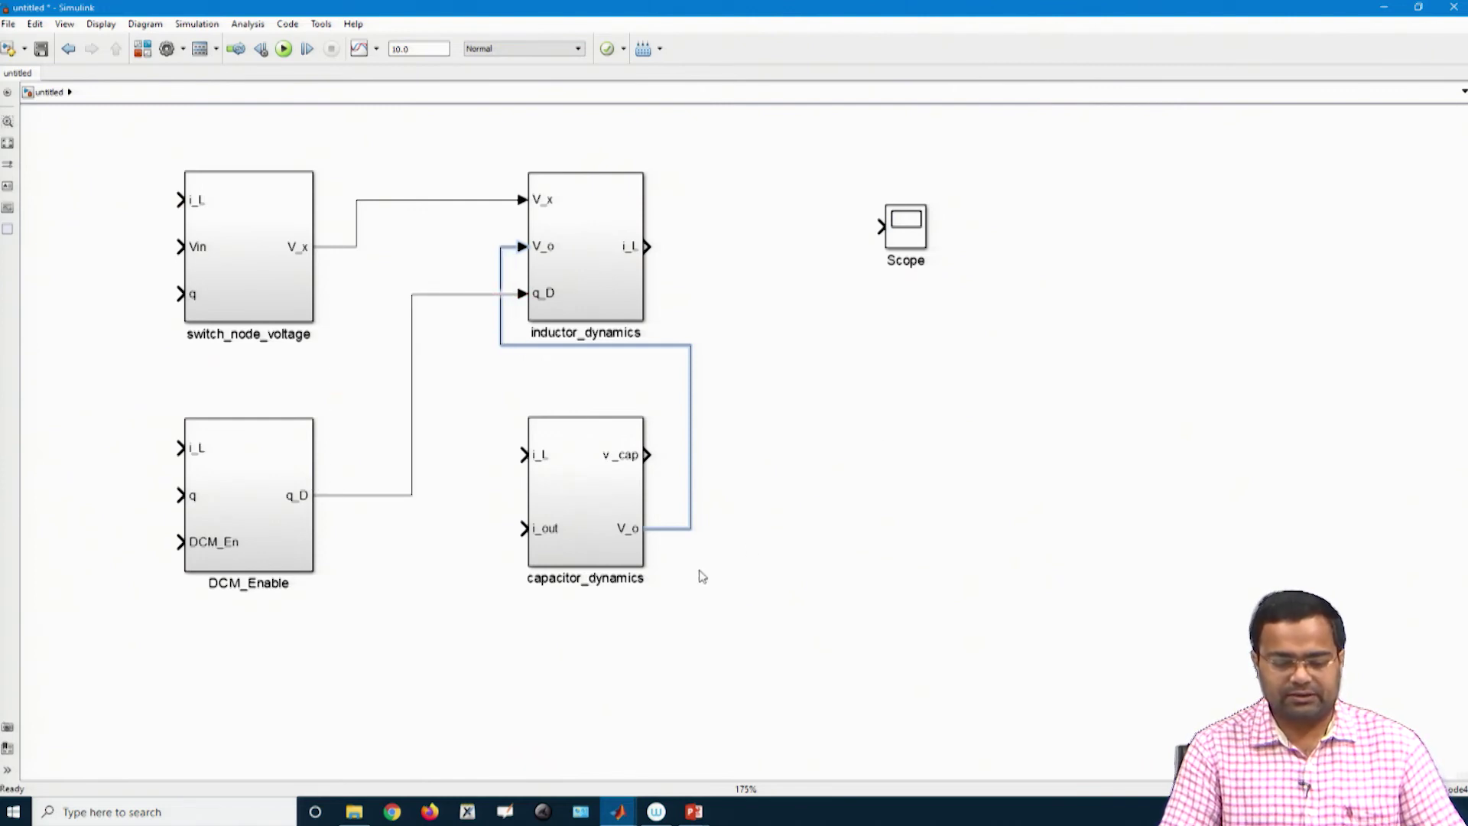
Add a Gain block from the commonly used blocks, set its gain to 1/R, and rotate it 180 degrees
left_click(142, 49)
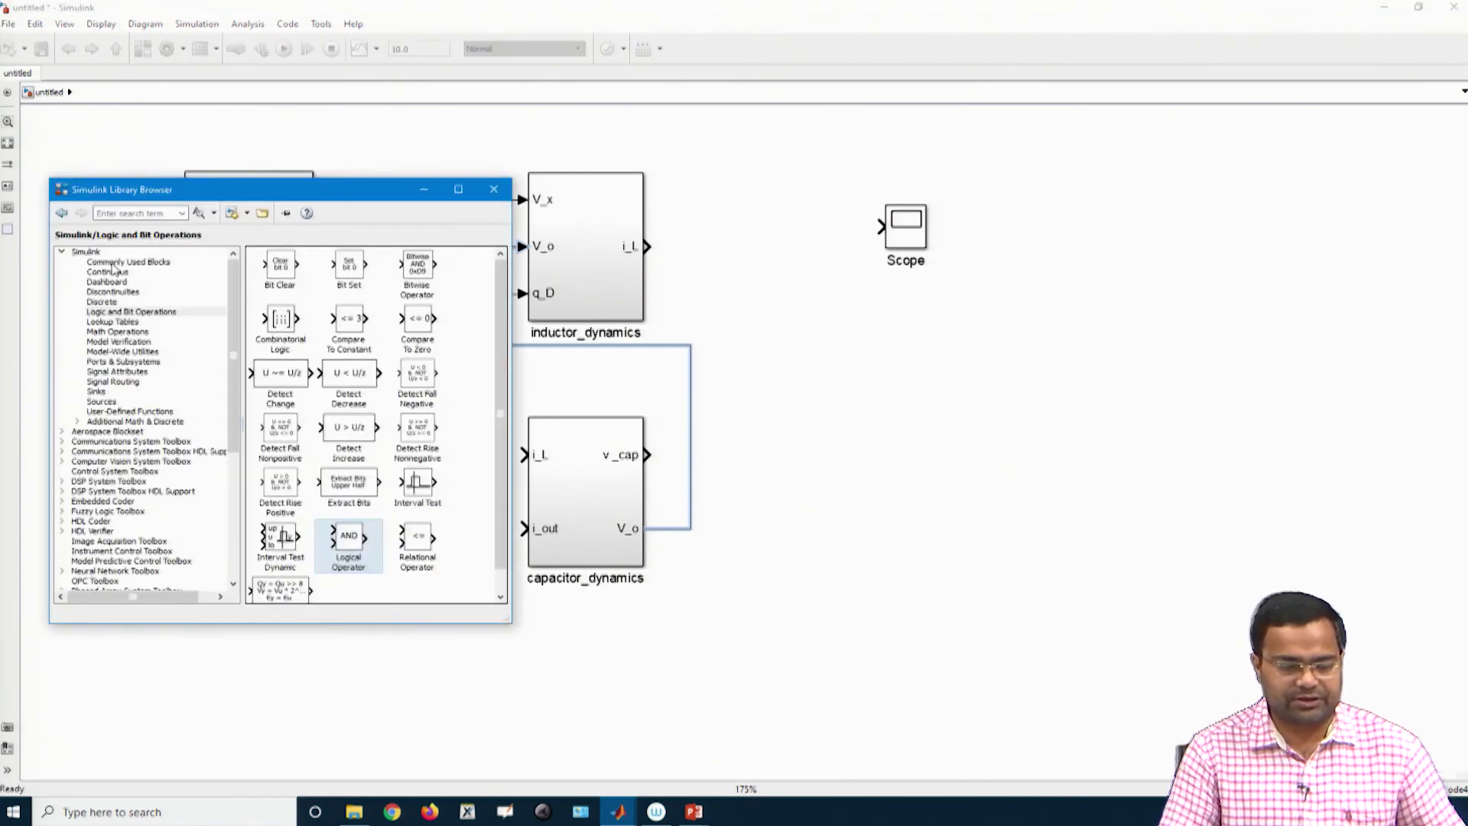
left_click(115, 262)
left_click_drag(372, 413, 847, 499)
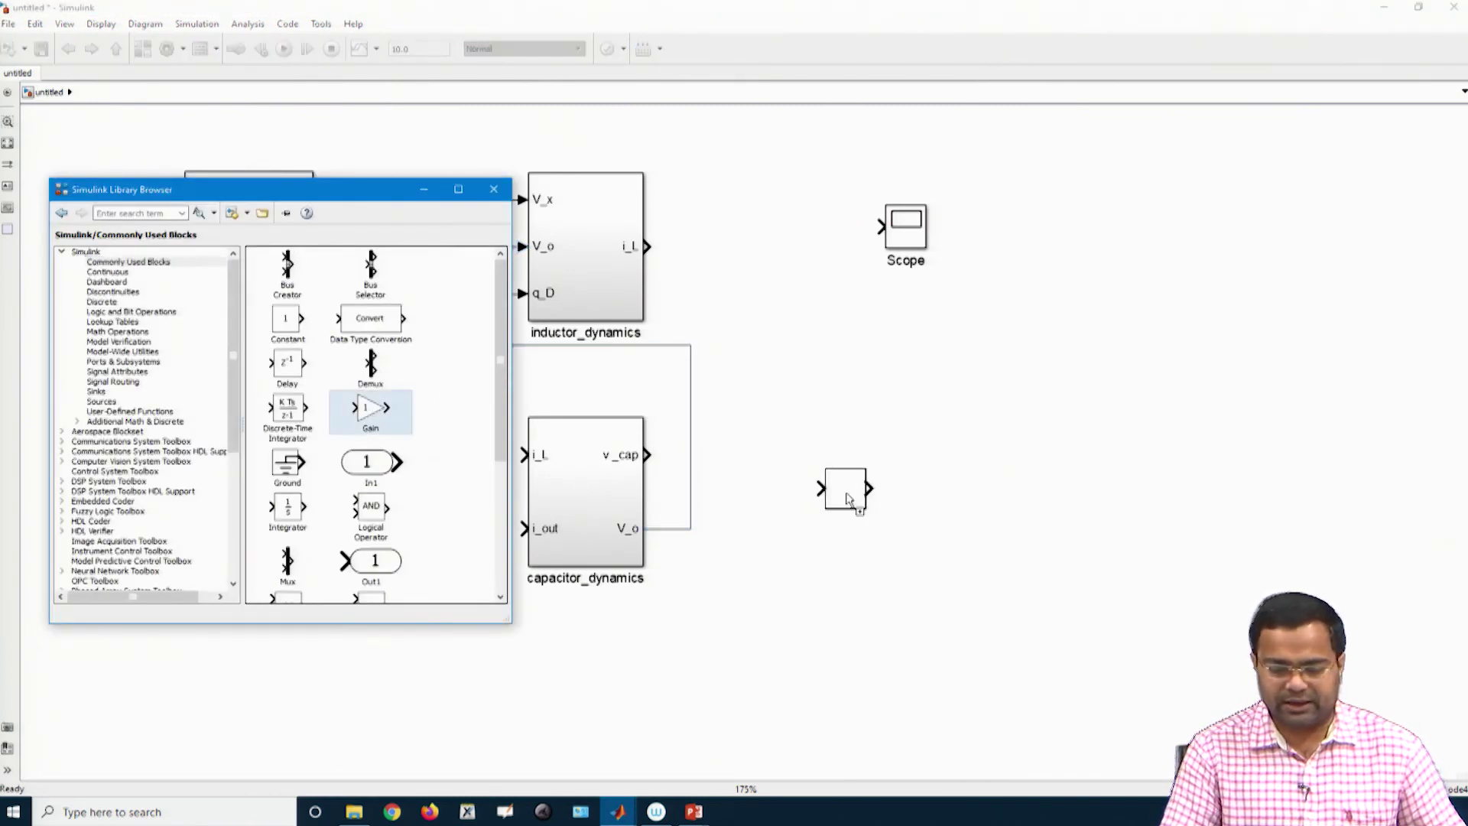
double_click(845, 493)
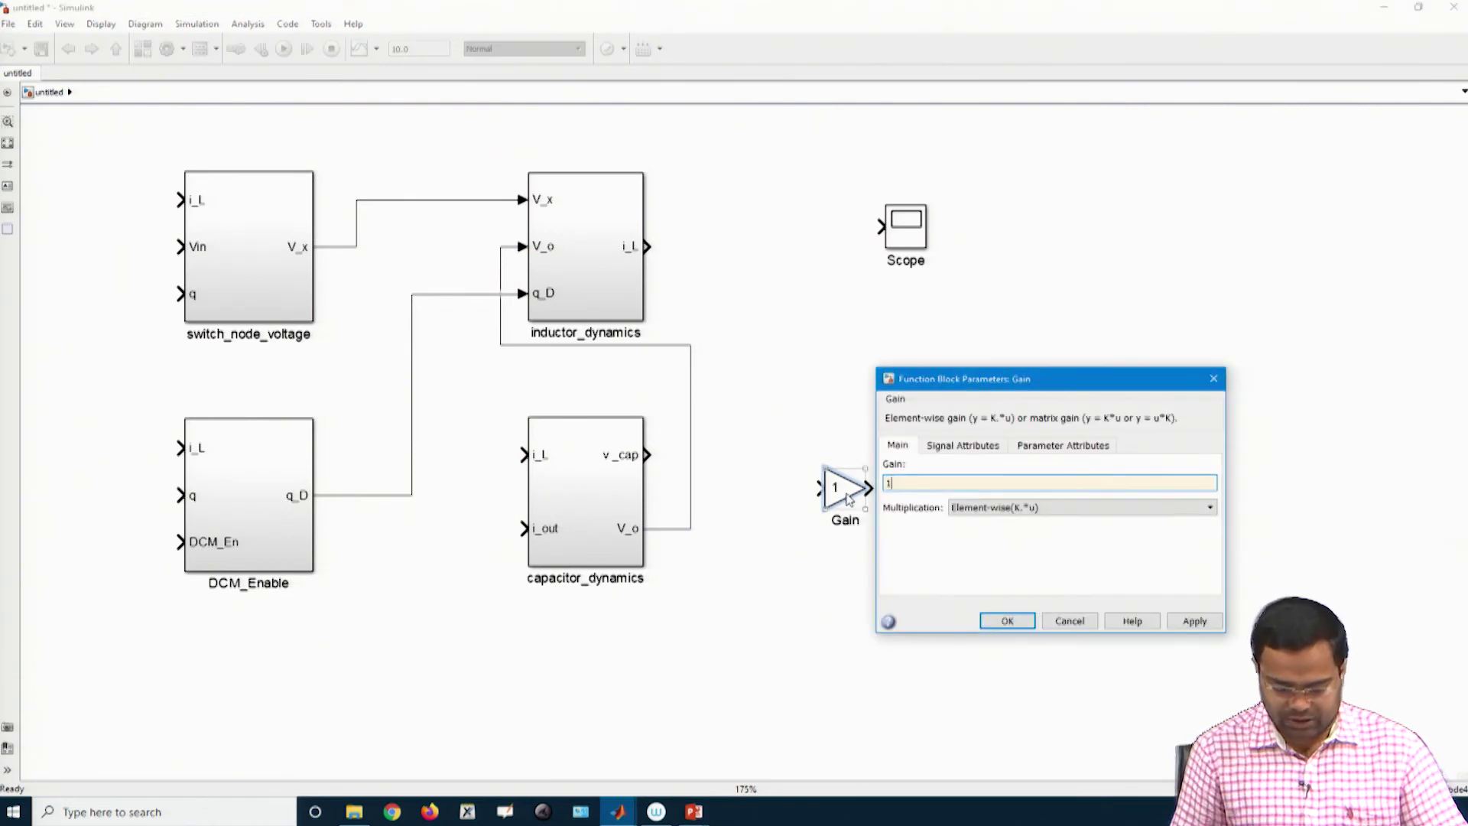
key("Return")
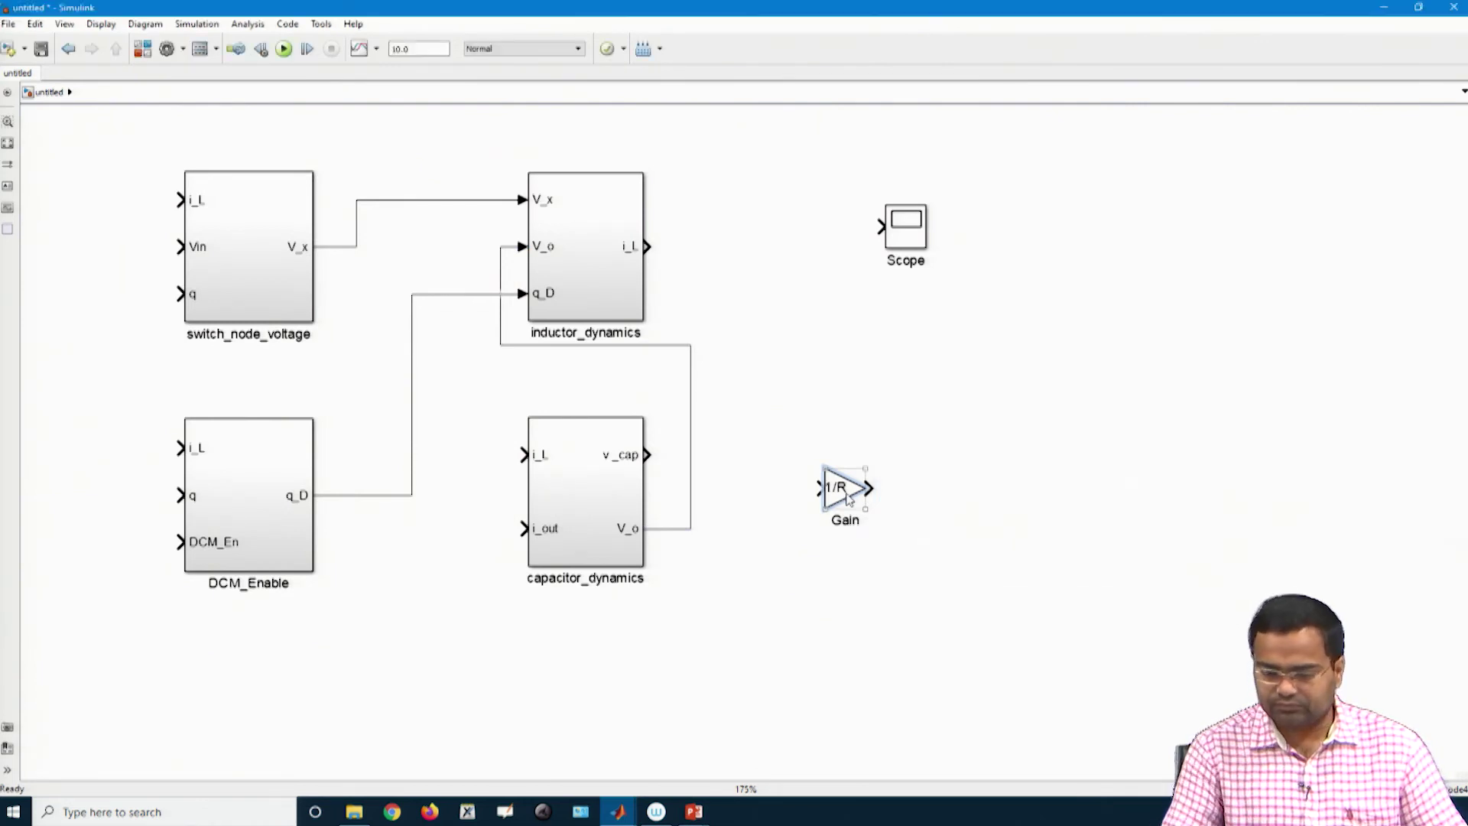
key("ctrl+r")
key("ctrl+r")
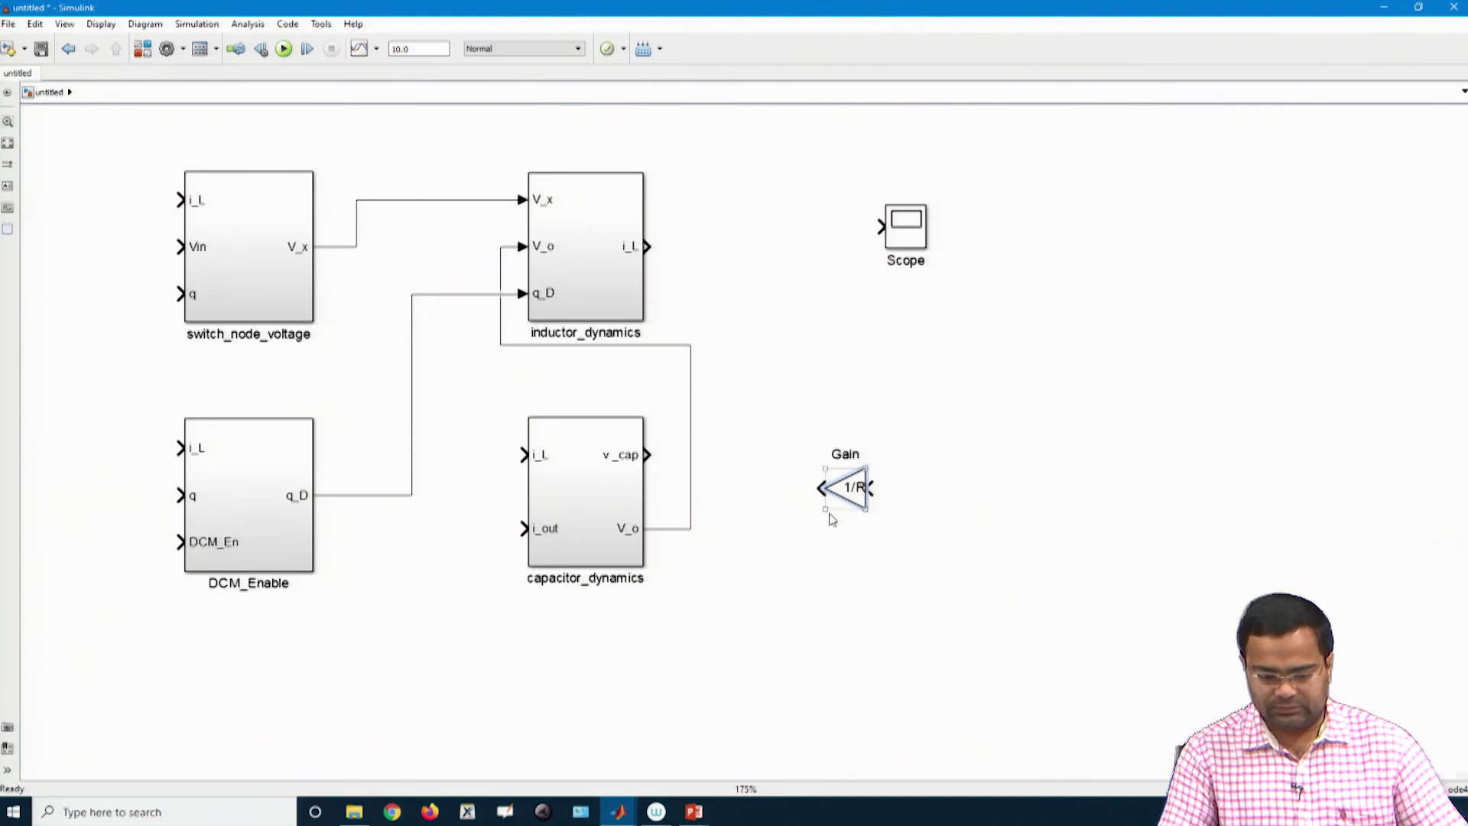
Place the 1/R gain below capacitor_dynamics and wire it from the V_o line to the i_out input
left_click_drag(842, 498, 623, 670)
left_click_drag(579, 656, 690, 528)
left_click_drag(563, 642, 523, 529)
left_click_drag(510, 608, 484, 608)
left_click(773, 611)
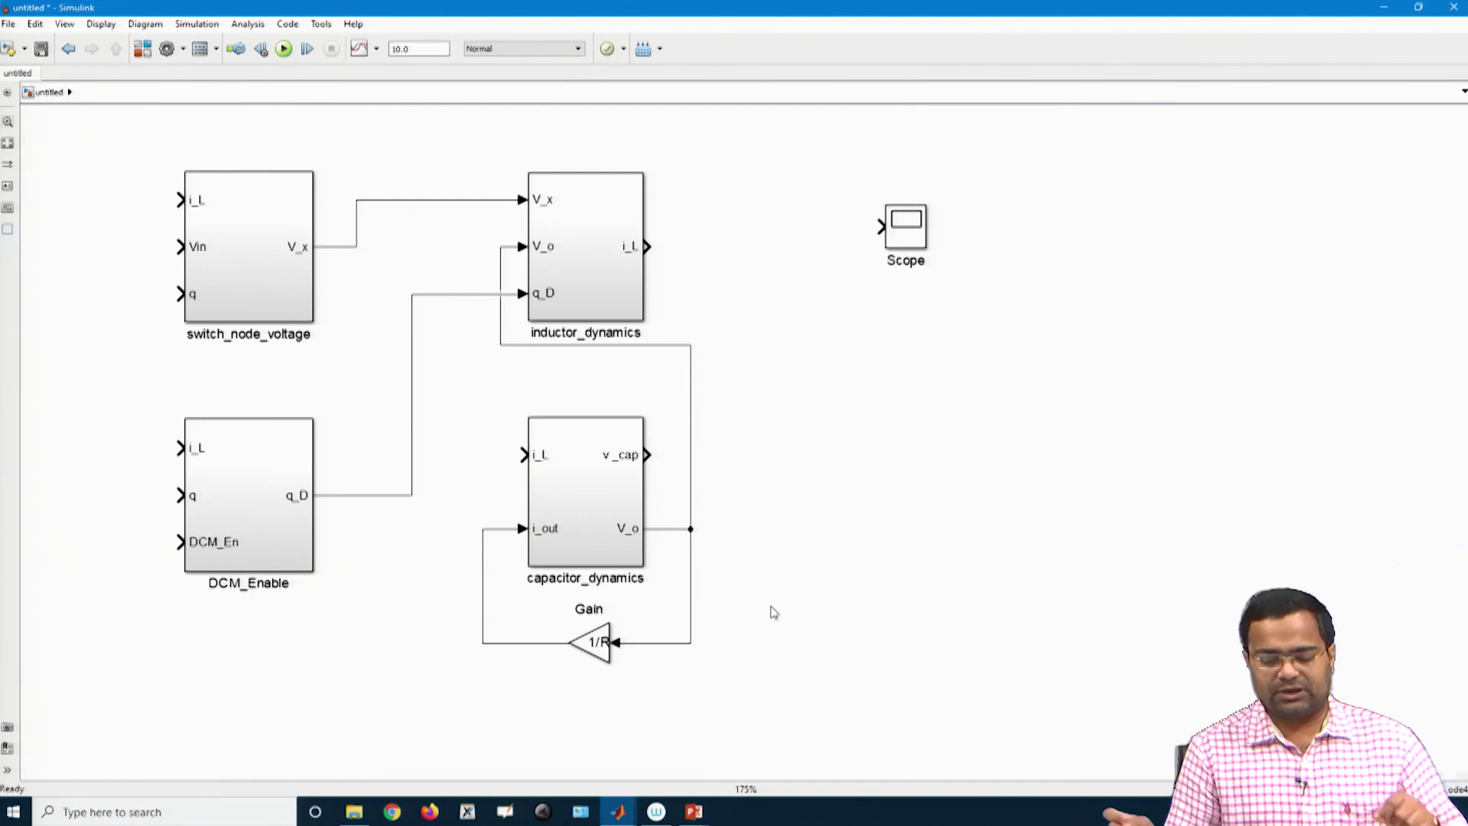
Enlarge the 1/R gain block slightly so its label fits inside
left_click(601, 662)
left_click_drag(571, 666, 559, 673)
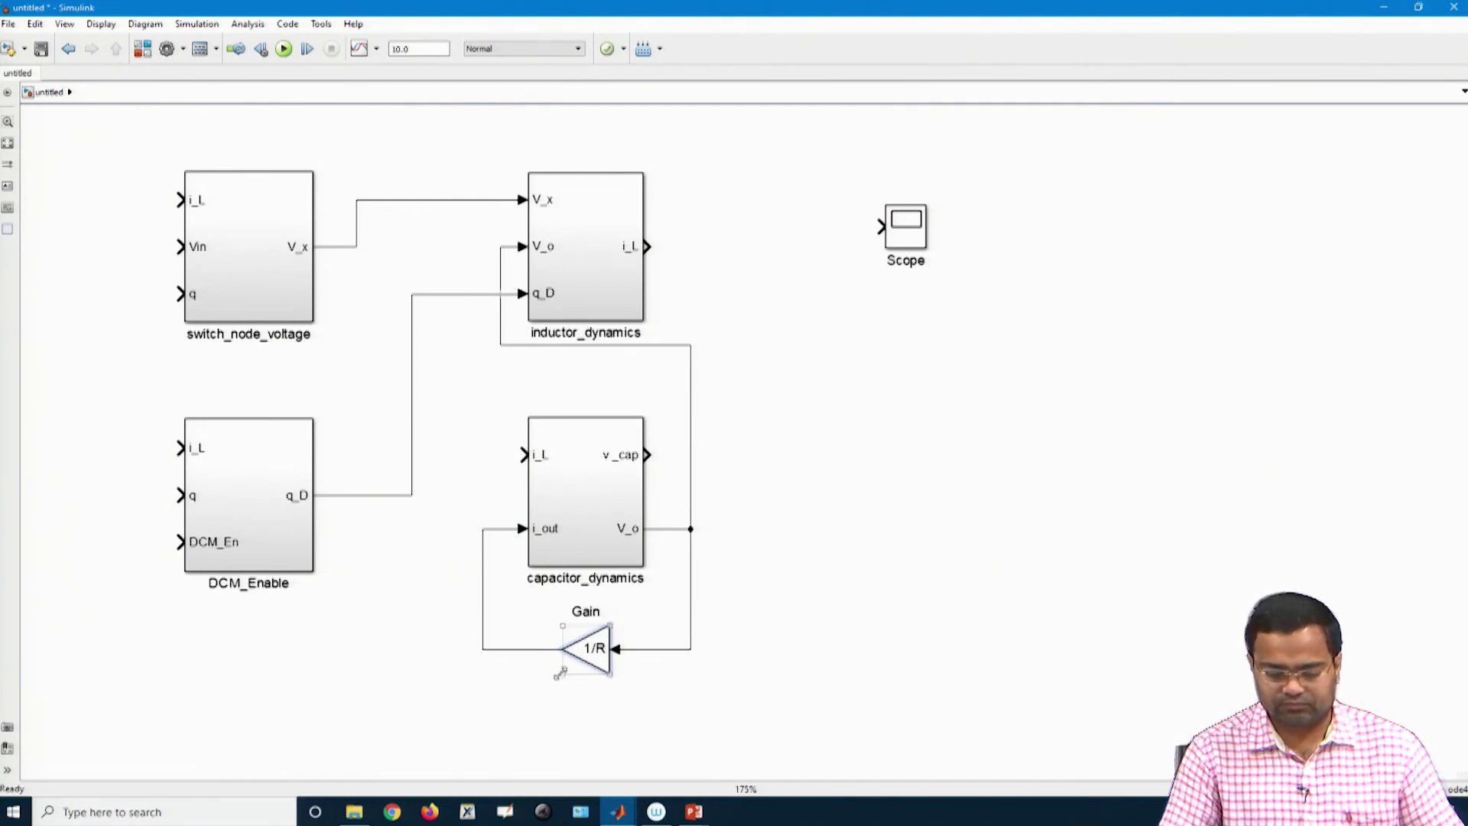
left_click(757, 652)
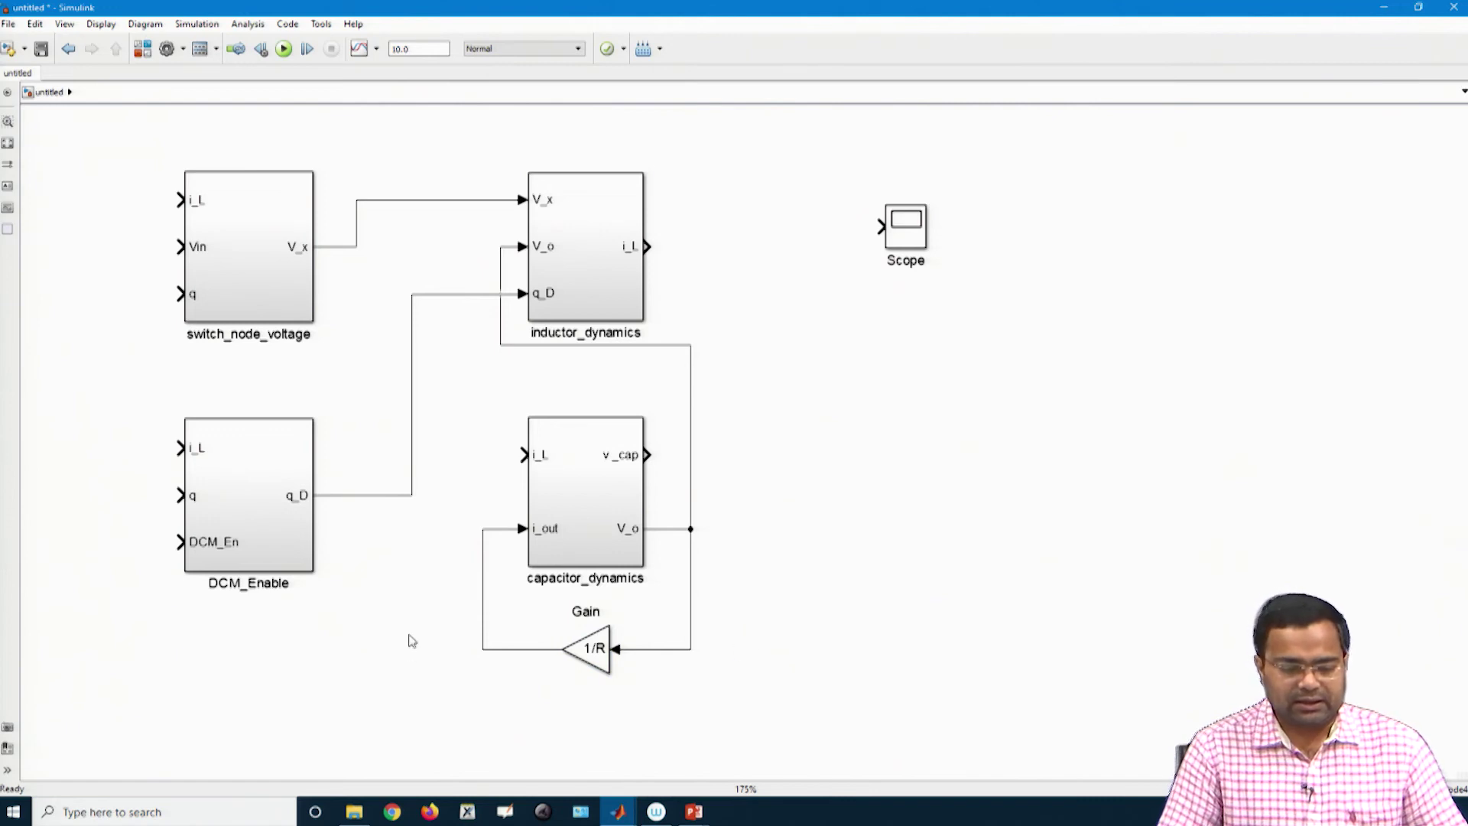
Add a Constant block with value 1 beside DCM_Enable and connect it to the DCM_En input
left_click(271, 479)
left_click(142, 49)
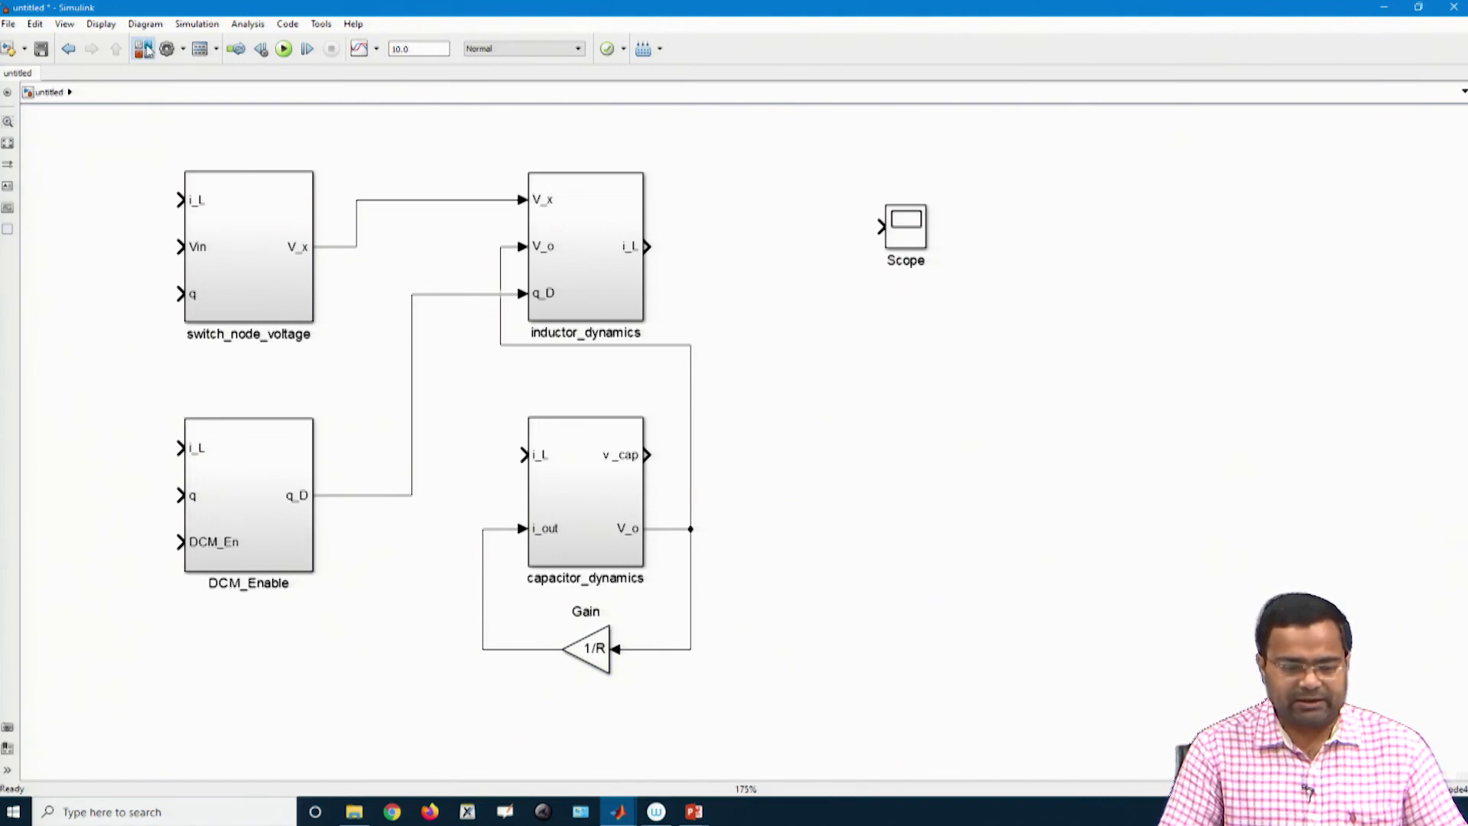
left_click_drag(287, 320, 110, 547)
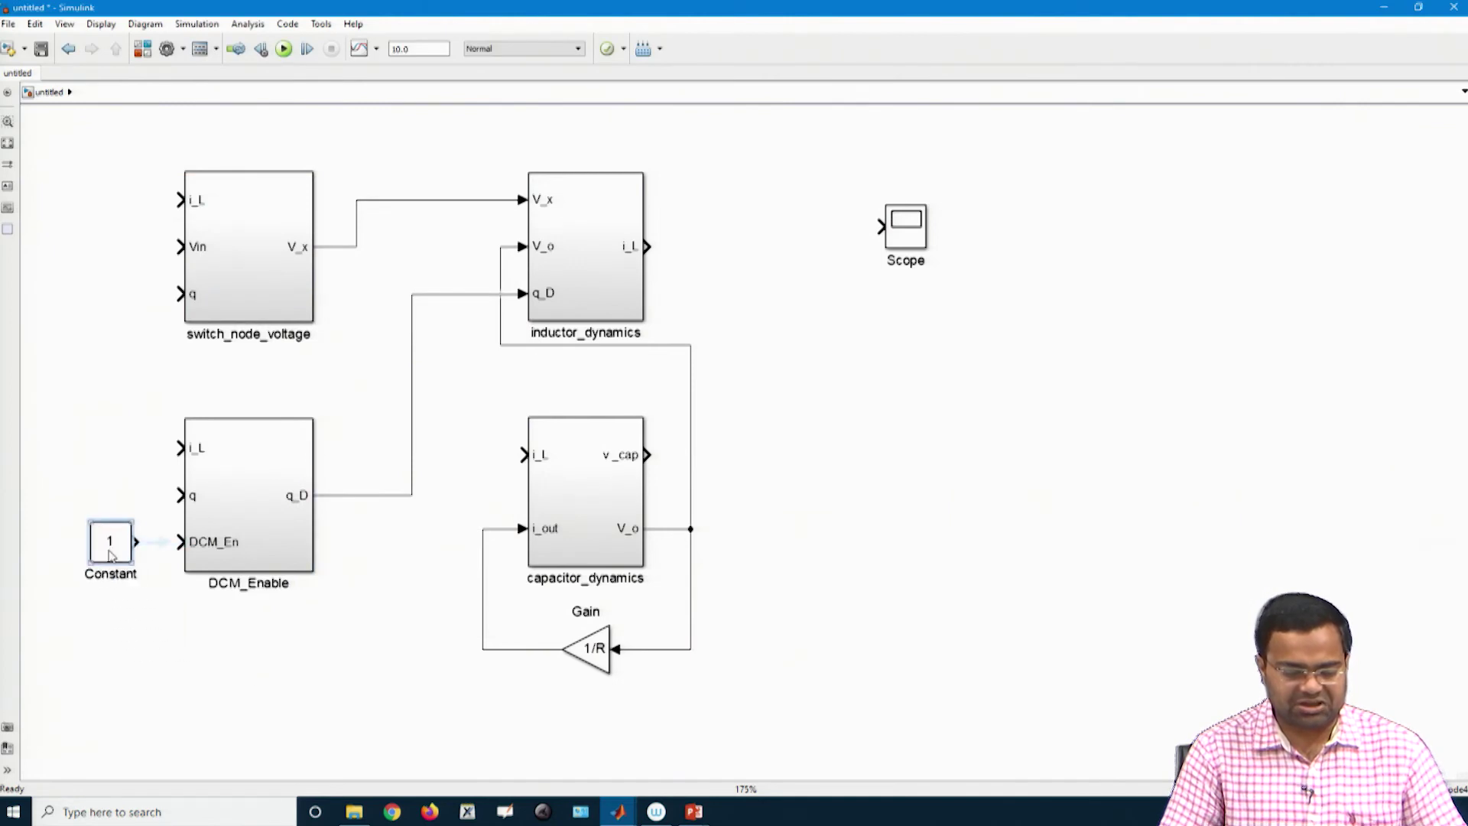
double_click(111, 546)
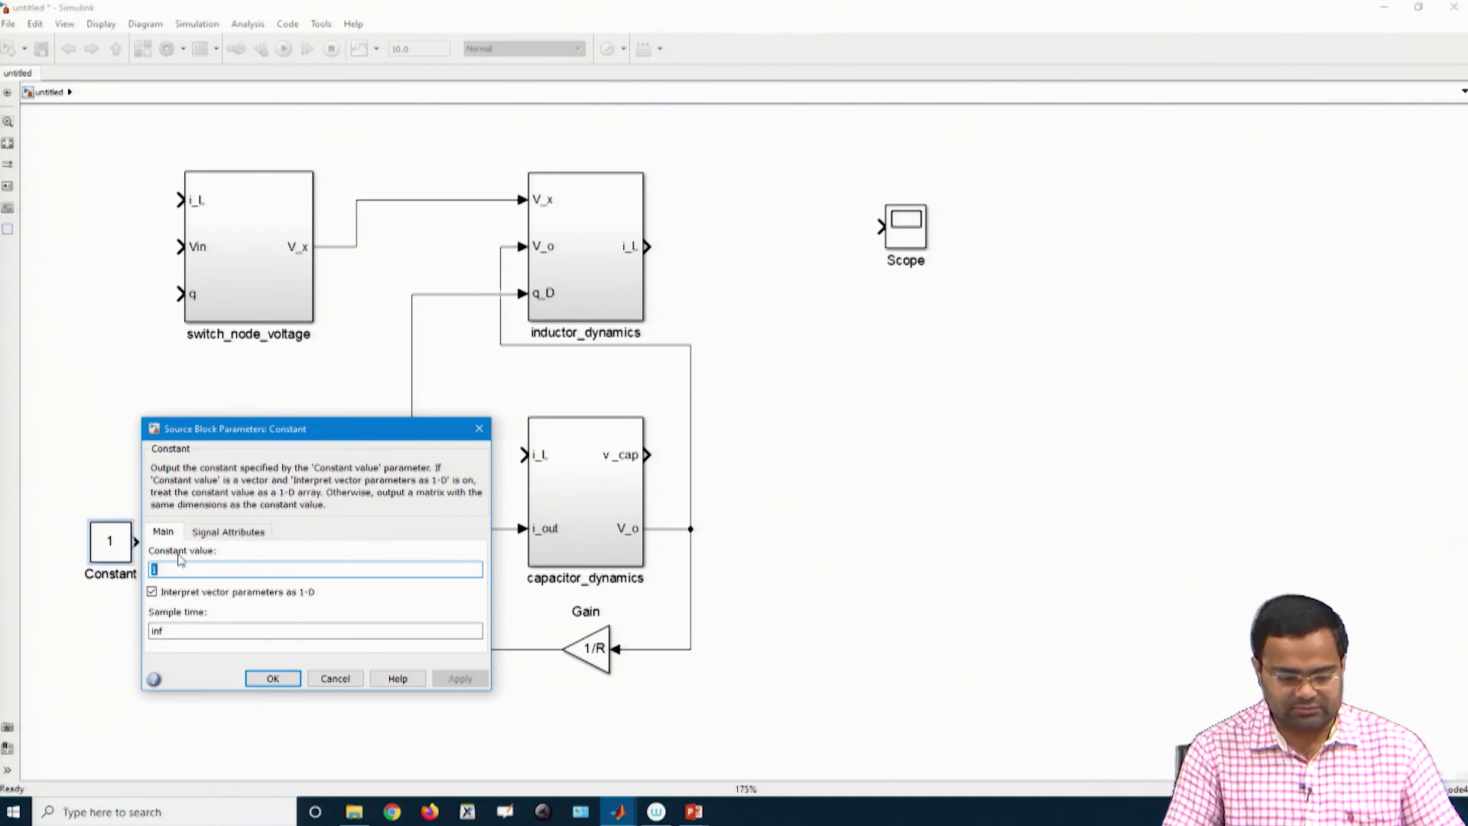
left_click(264, 679)
left_click_drag(136, 543, 181, 542)
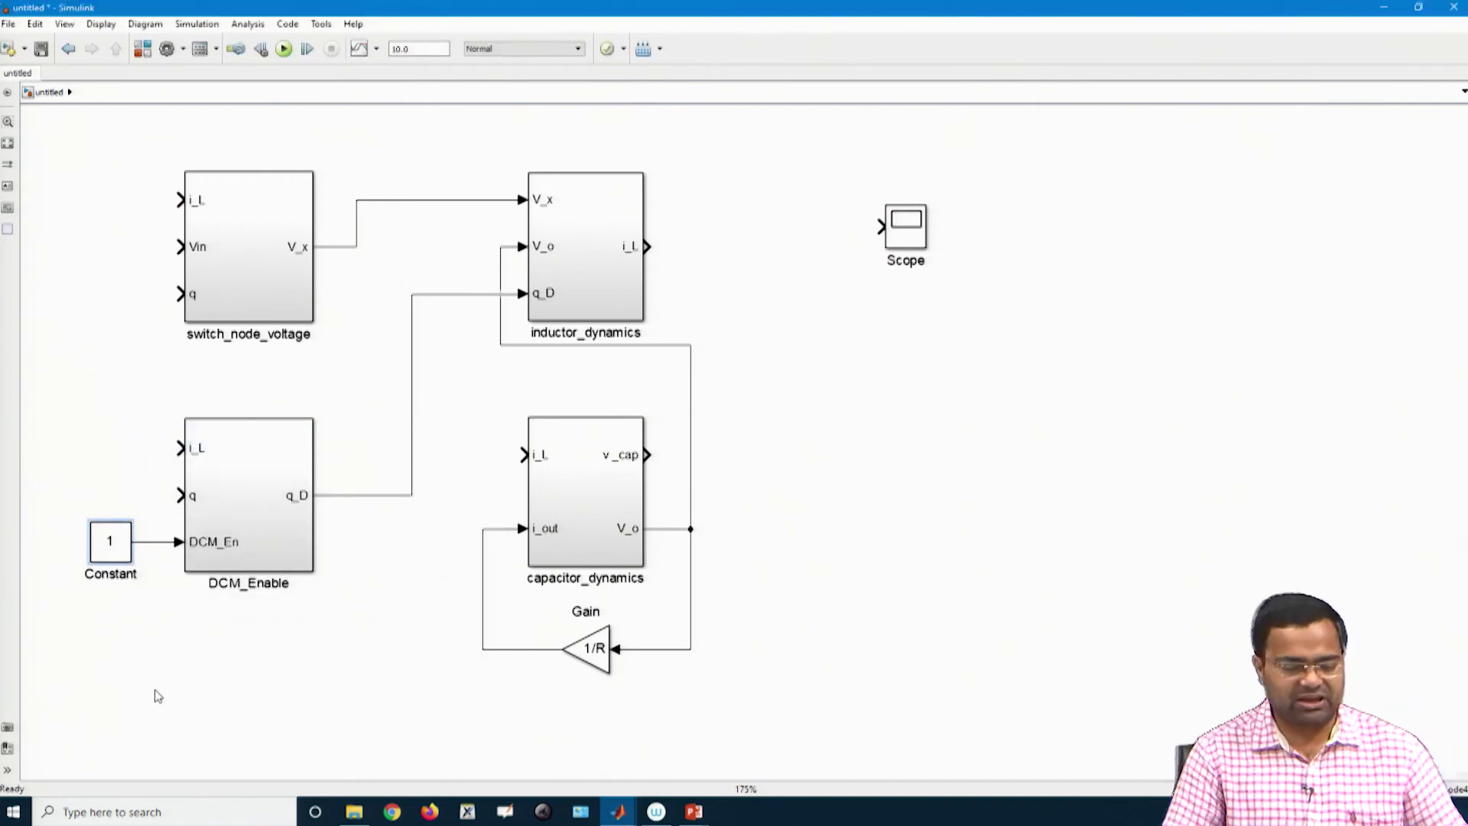
left_click_drag(180, 495, 208, 290)
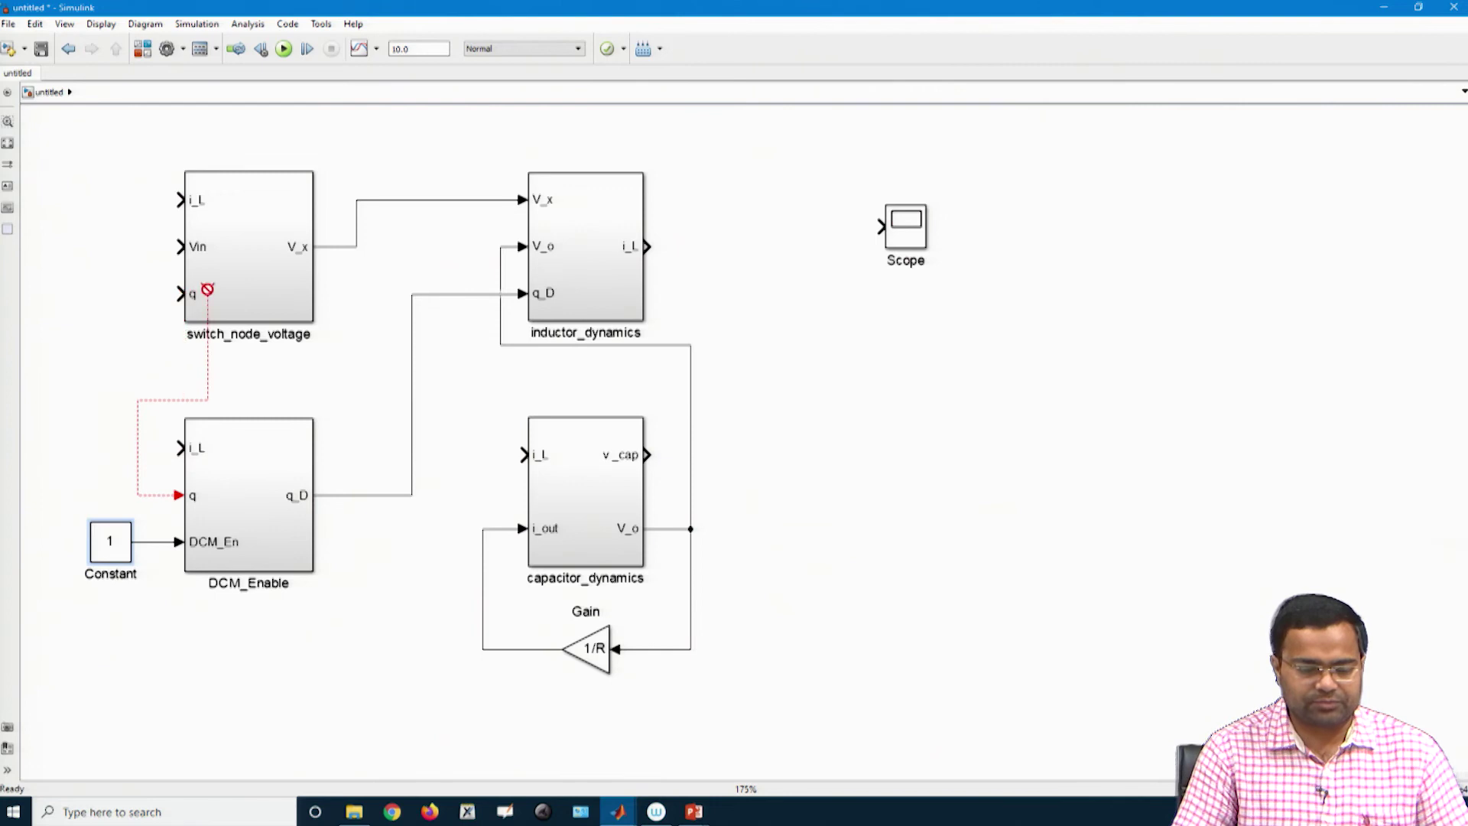
left_click(179, 400)
key("Delete")
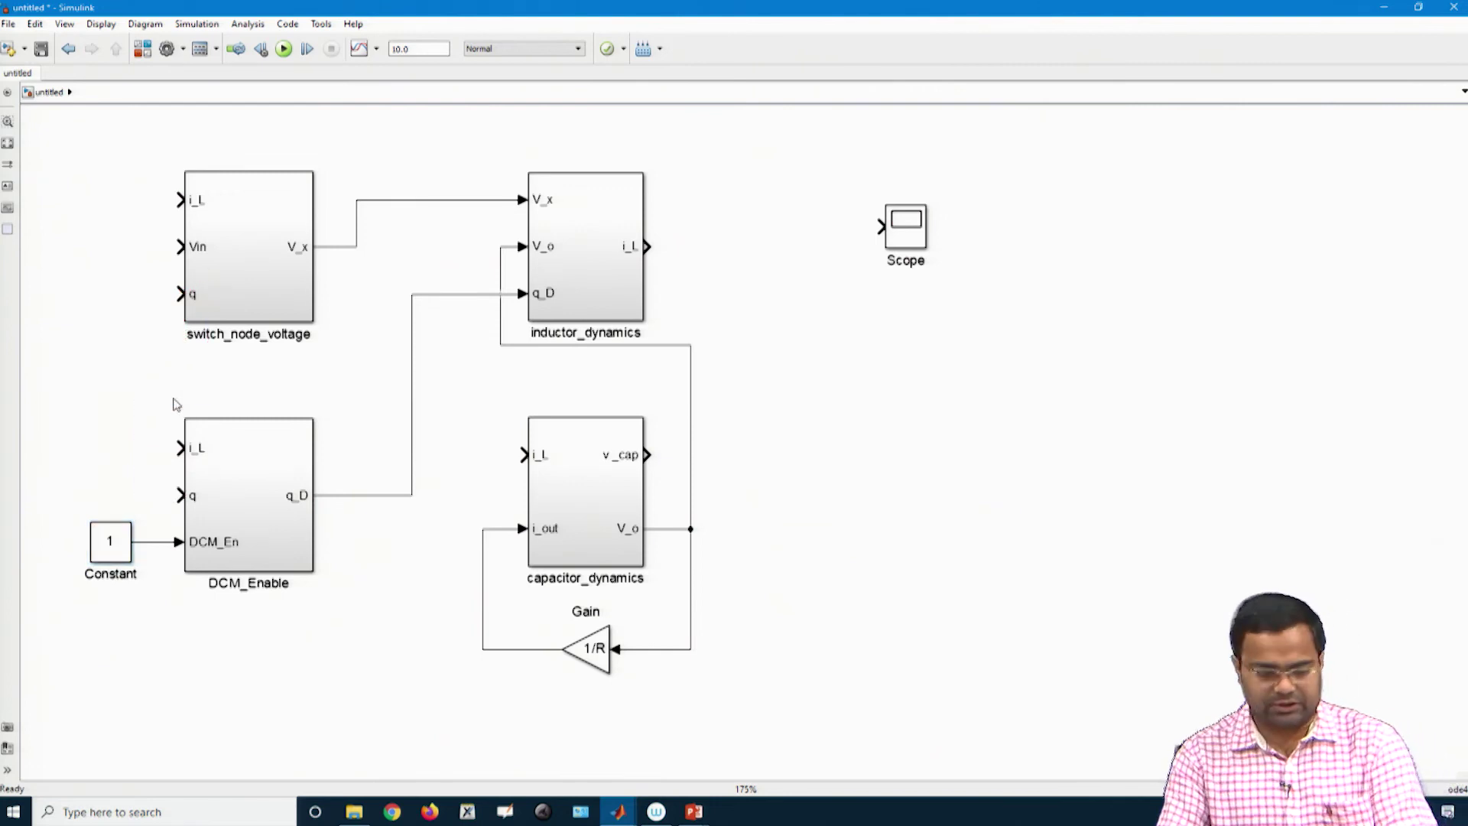
Wire inductor_dynamics' i_L output around switch_node_voltage to DCM_Enable's i_L input, and branch it to capacitor_dynamics' i_L input
left_click_drag(178, 448, 647, 246)
left_click_drag(411, 601, 422, 132)
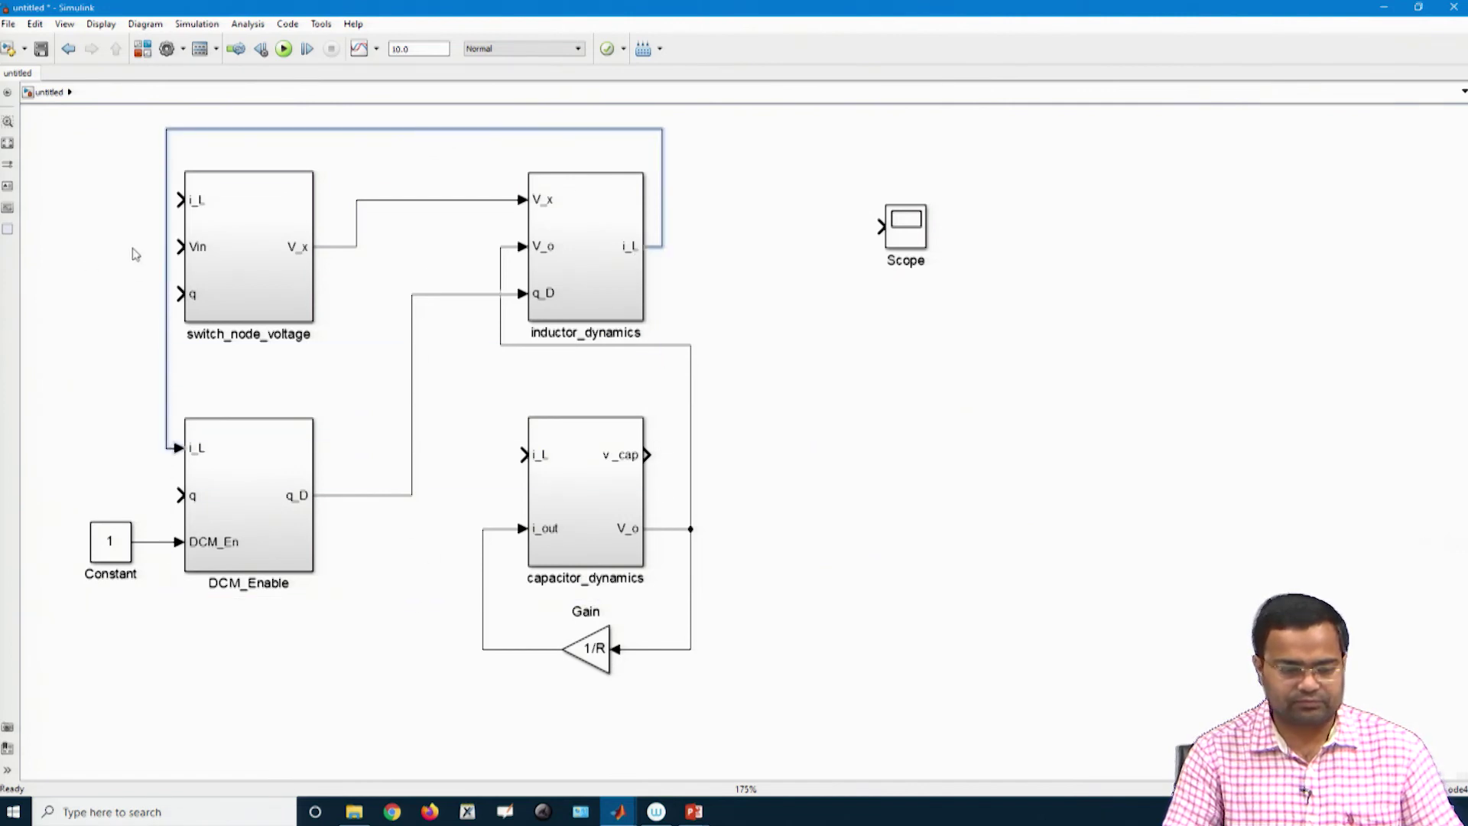
left_click_drag(163, 255, 126, 252)
left_click(781, 419)
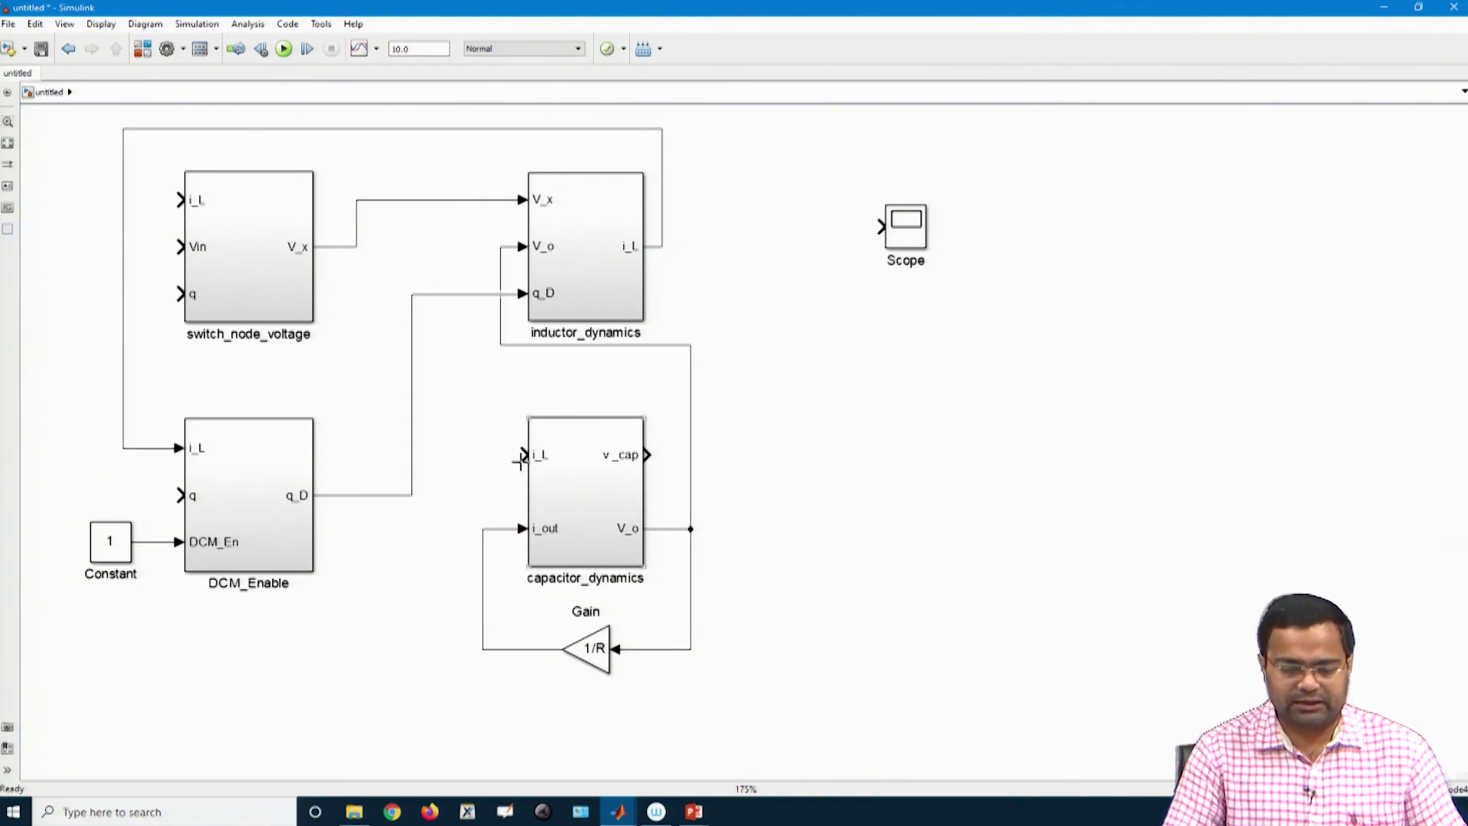
left_click_drag(523, 454, 465, 129)
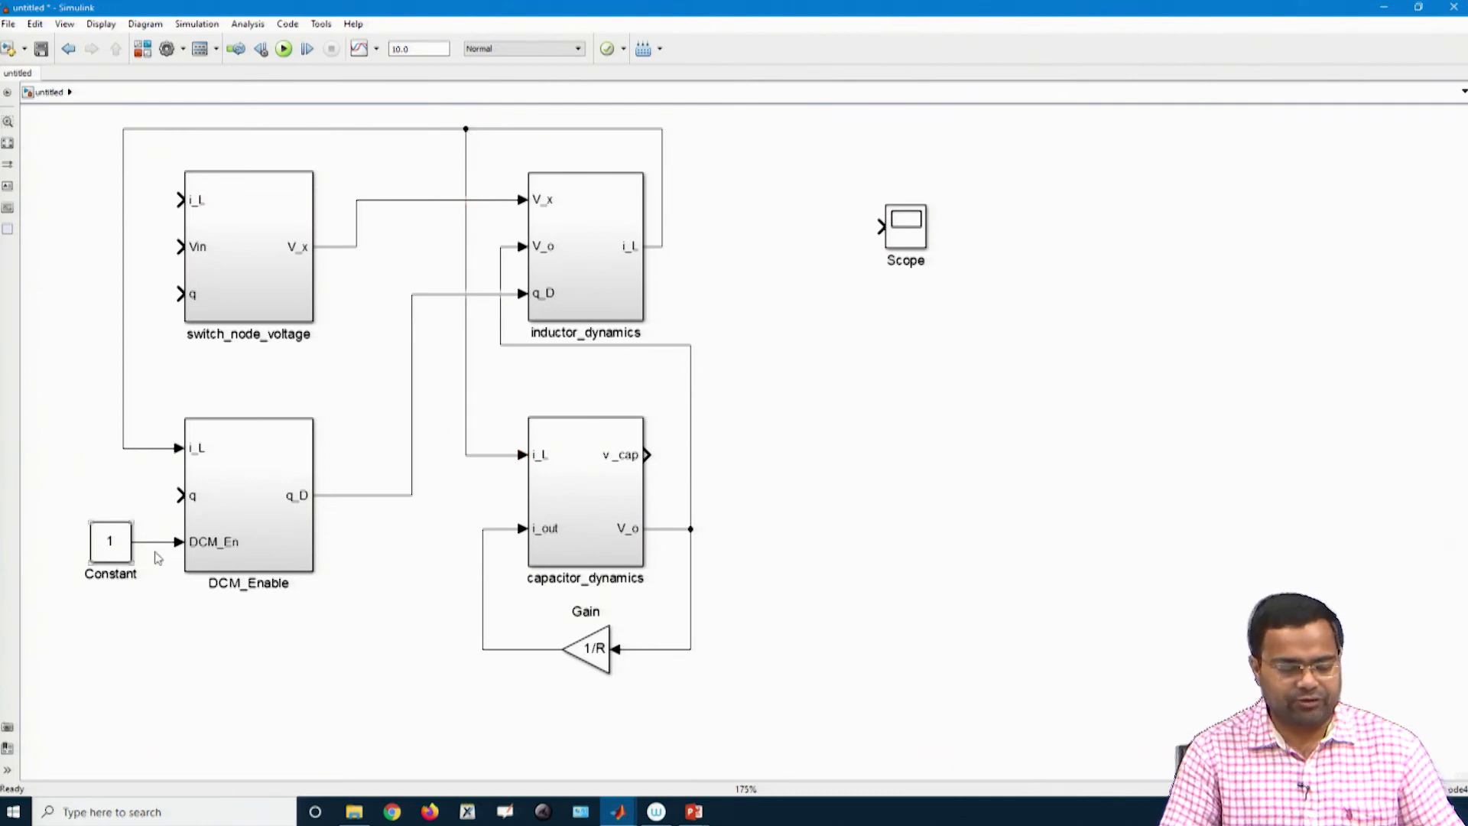
Feed switch_node_voltage's Vin input from a copy of the Constant block, and branch the i_L line to its i_L input
left_click(114, 561)
left_click_drag(114, 561, 95, 250)
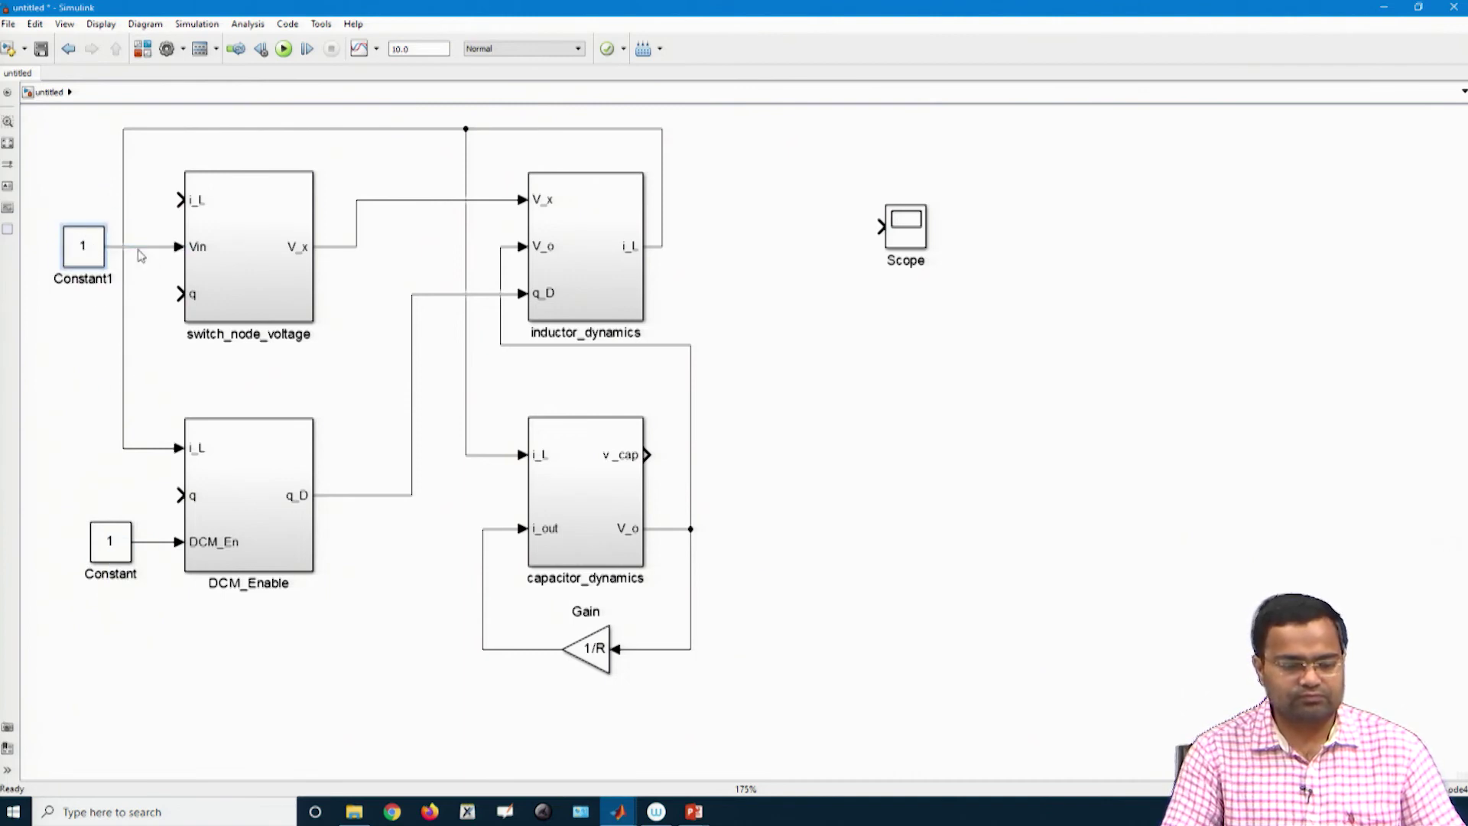
left_click_drag(178, 199, 123, 200)
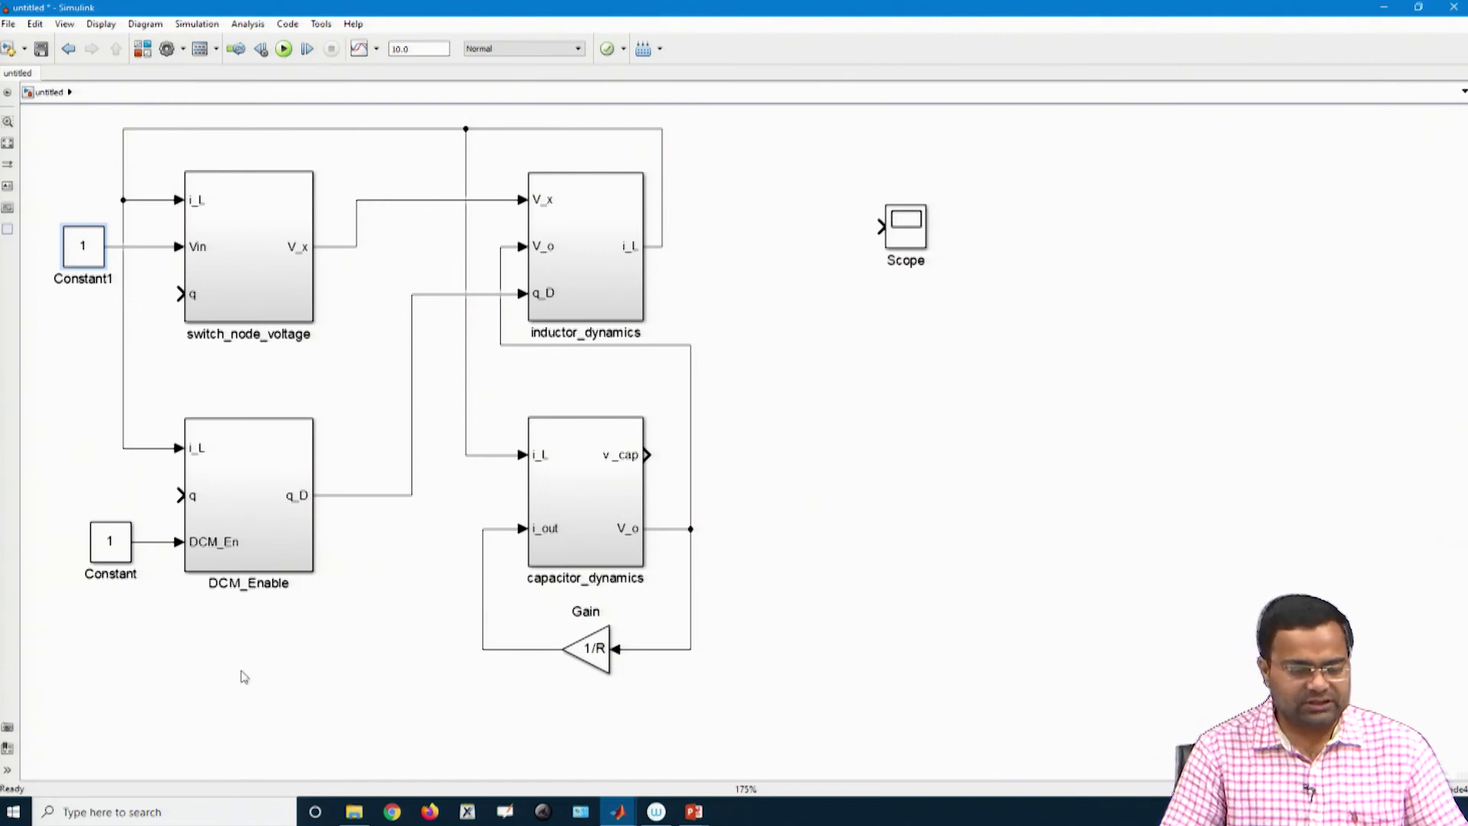
Set the value of the constant feeding switch_node_voltage to Vin
double_click(84, 246)
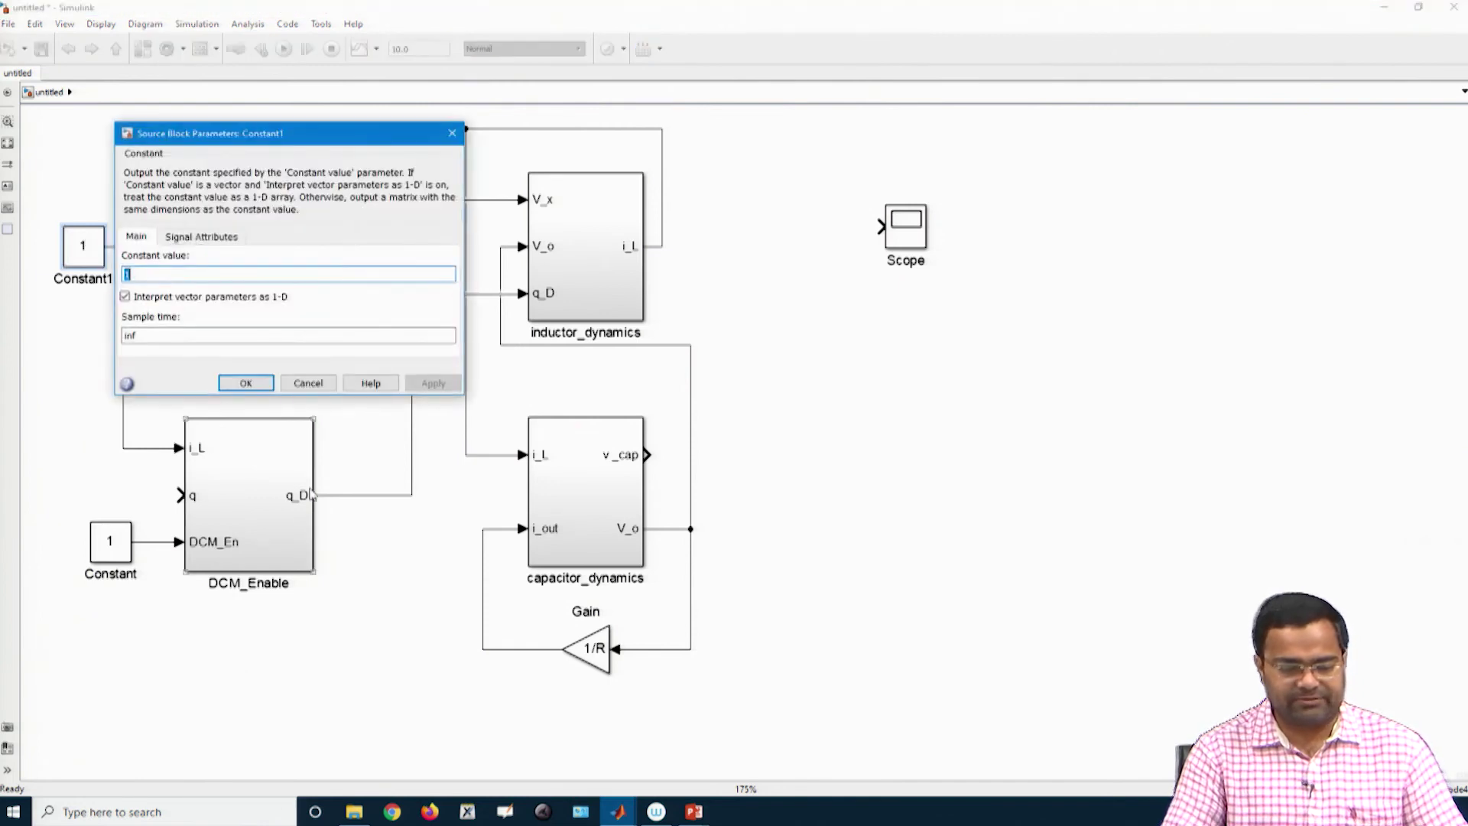
type("Vin")
key("Return")
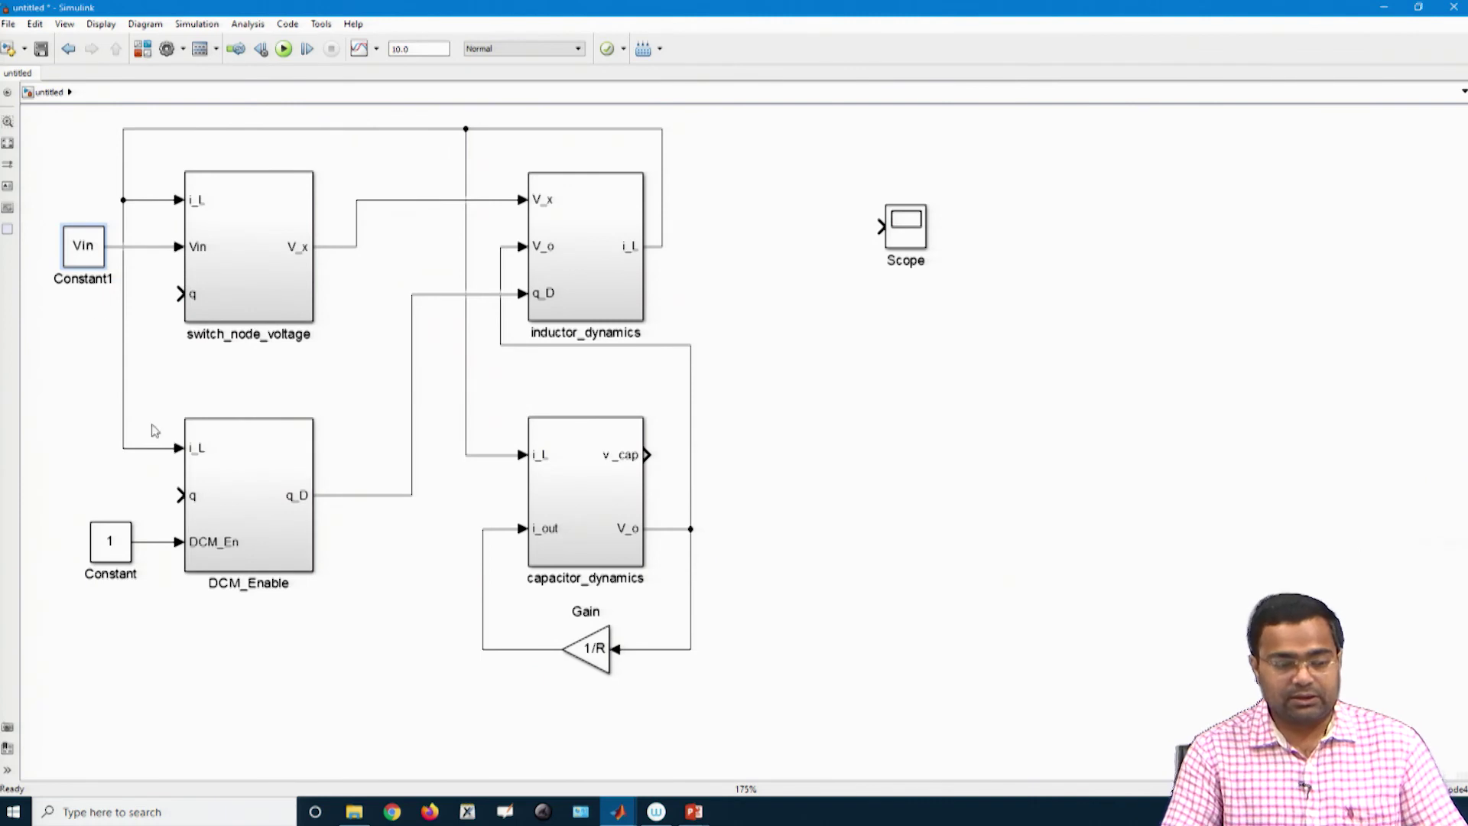
Add a Pulse Generator from the Sources library and set its period to T and its pulse width to 50%
left_click(142, 49)
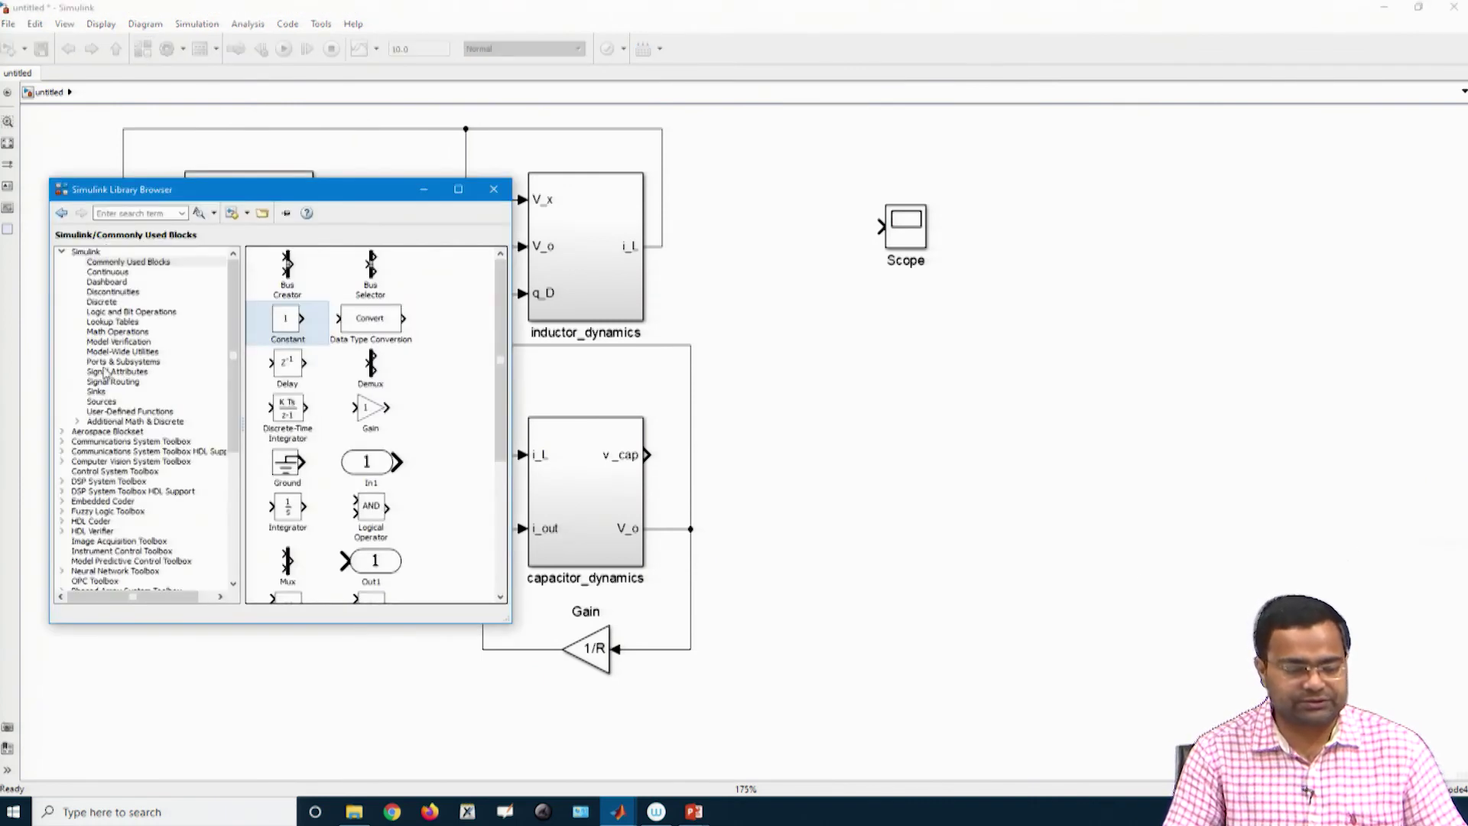
left_click(101, 401)
left_click_drag(302, 564, 927, 533)
double_click(919, 523)
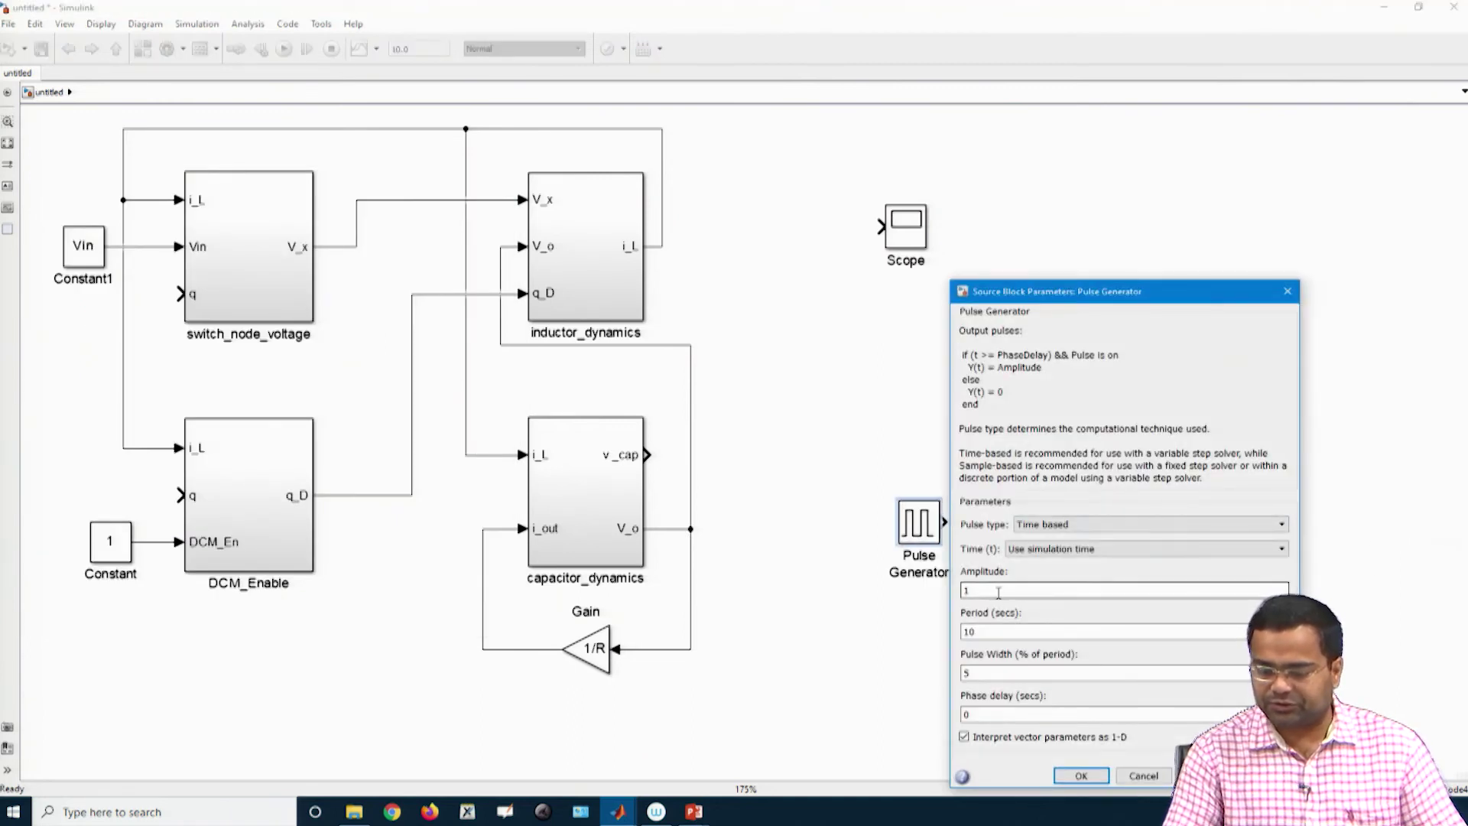
left_click(1002, 631)
double_click(991, 628)
type("T")
double_click(1099, 673)
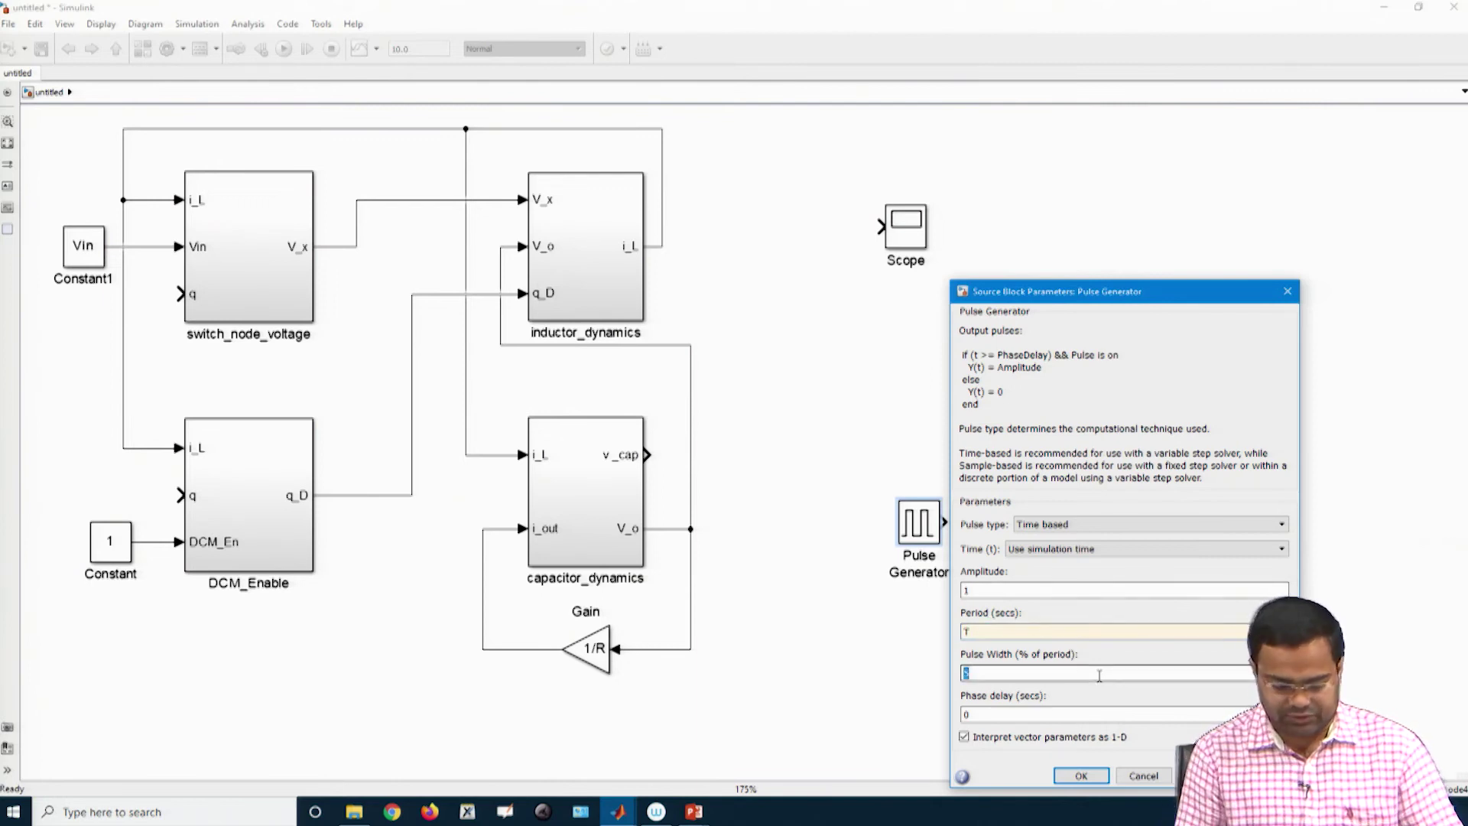
type("50")
key("Return")
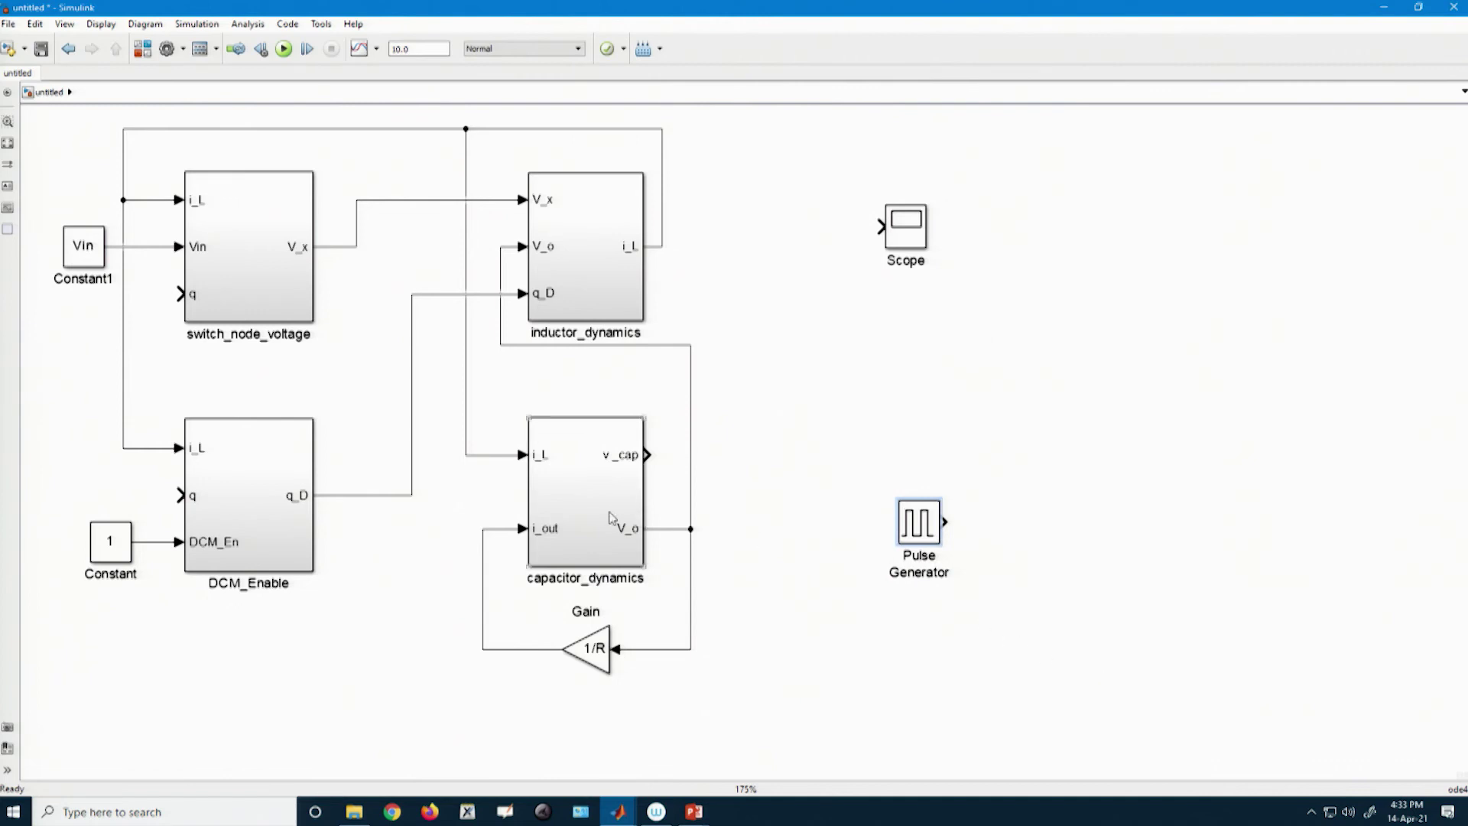
Place the Pulse Generator below the Vin constant and connect it to the q inputs of switch_node_voltage and DCM_Enable
left_click_drag(765, 734, 48, 111)
scroll(249, 262, "down", 1)
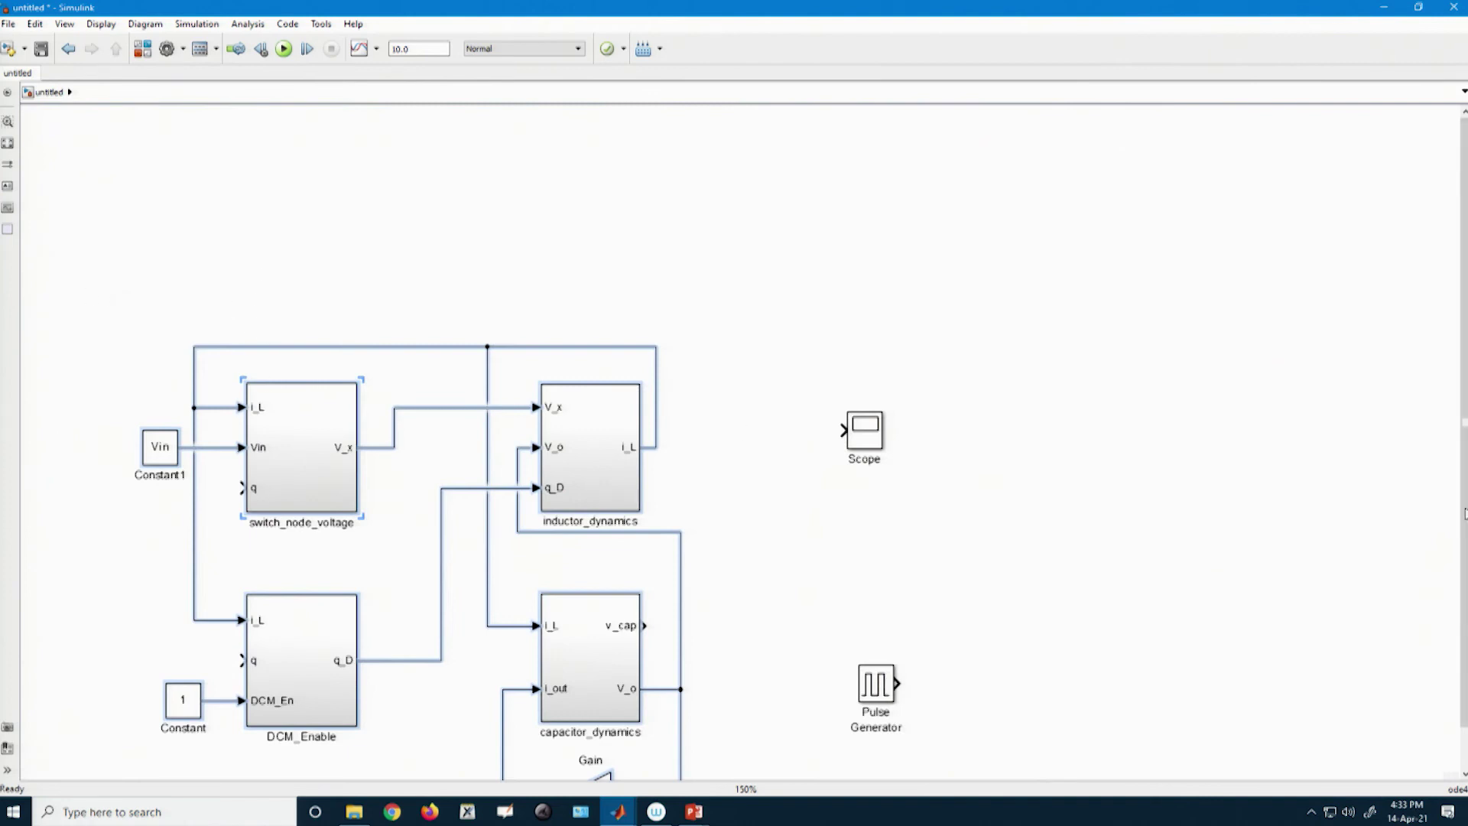
scroll(1464, 511, "down", 1)
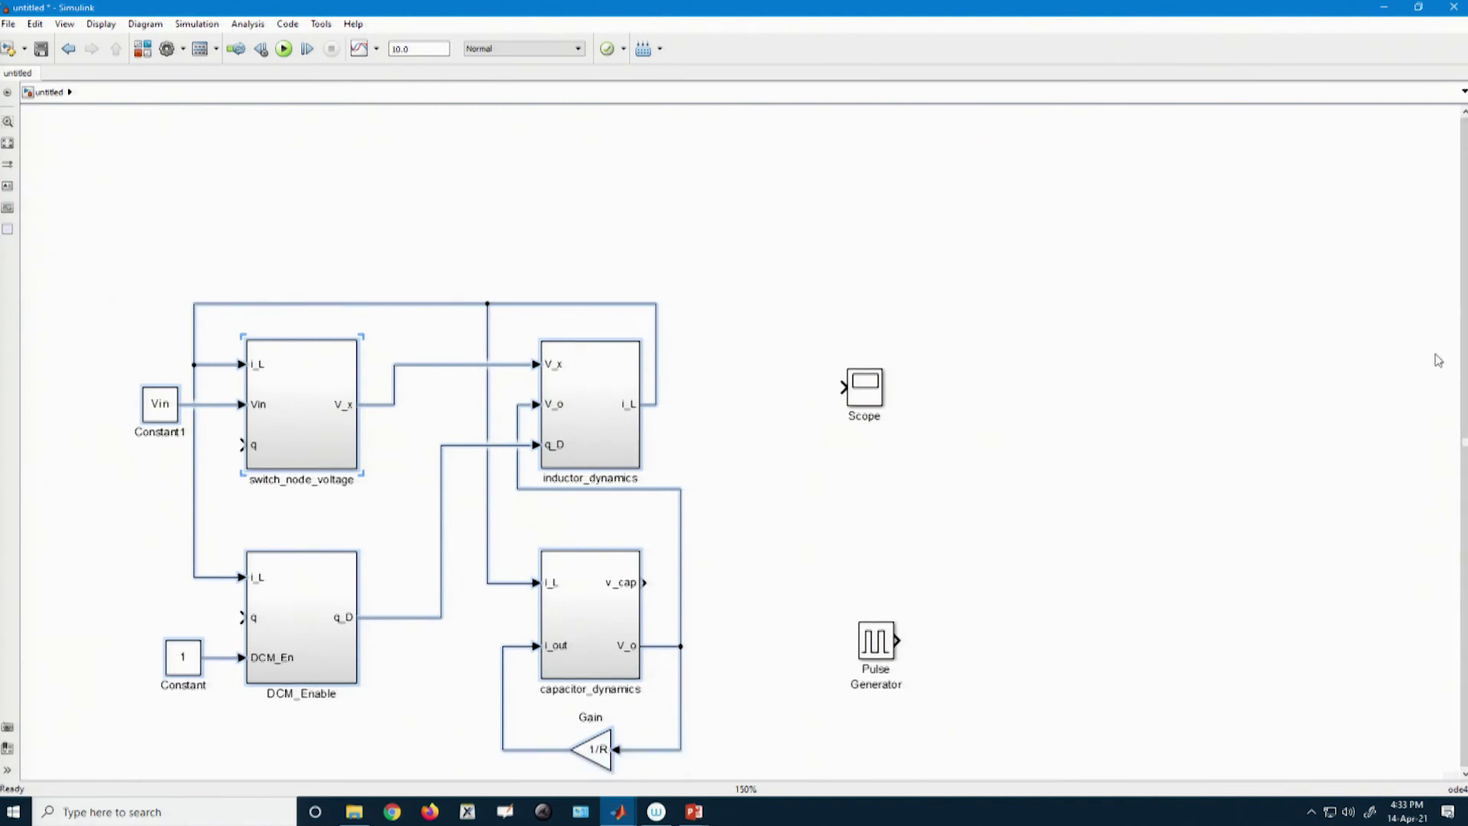
left_click_drag(68, 233, 1058, 753)
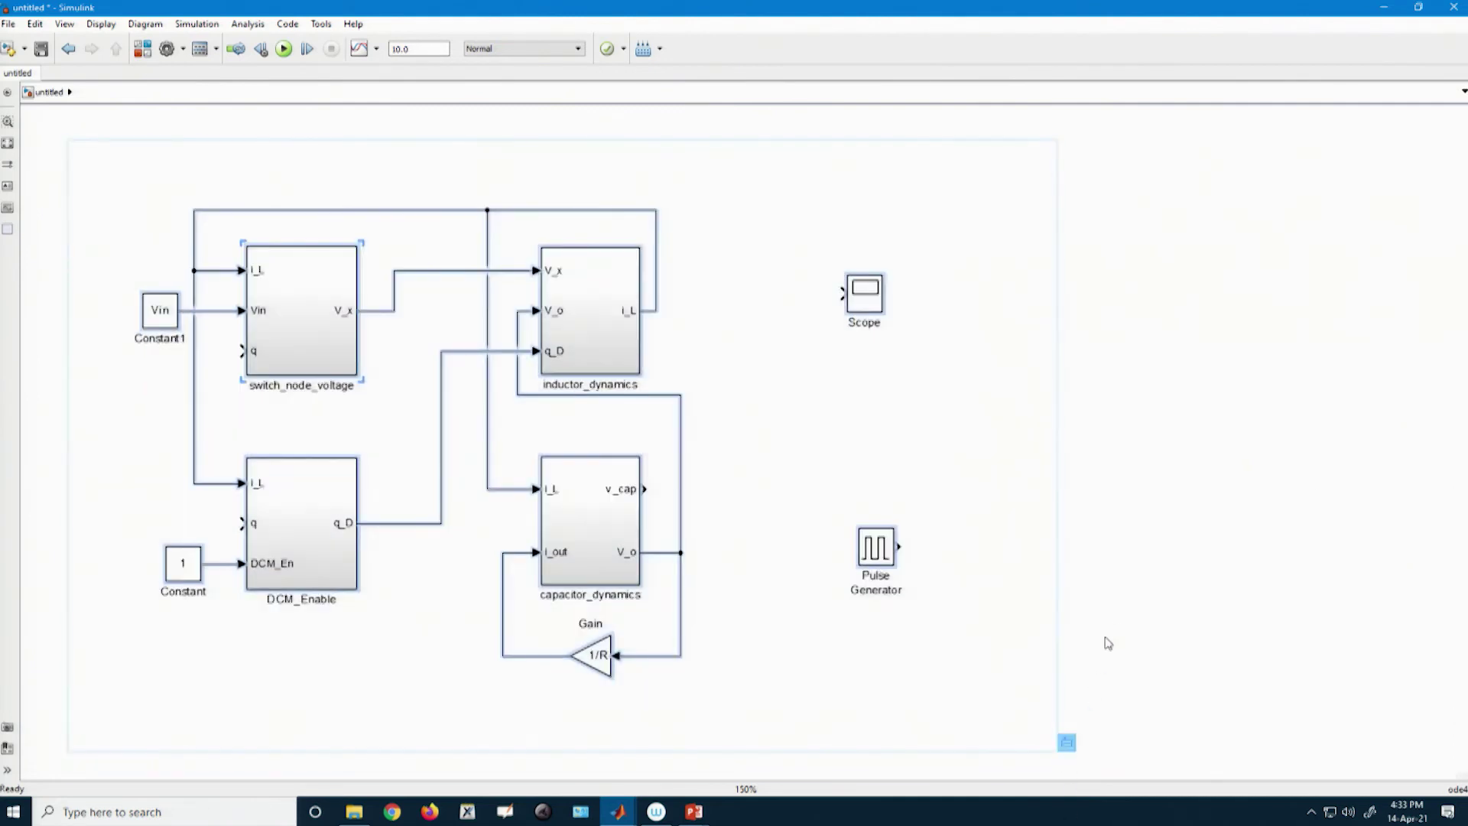
left_click(1106, 618)
left_click_drag(876, 548, 90, 357)
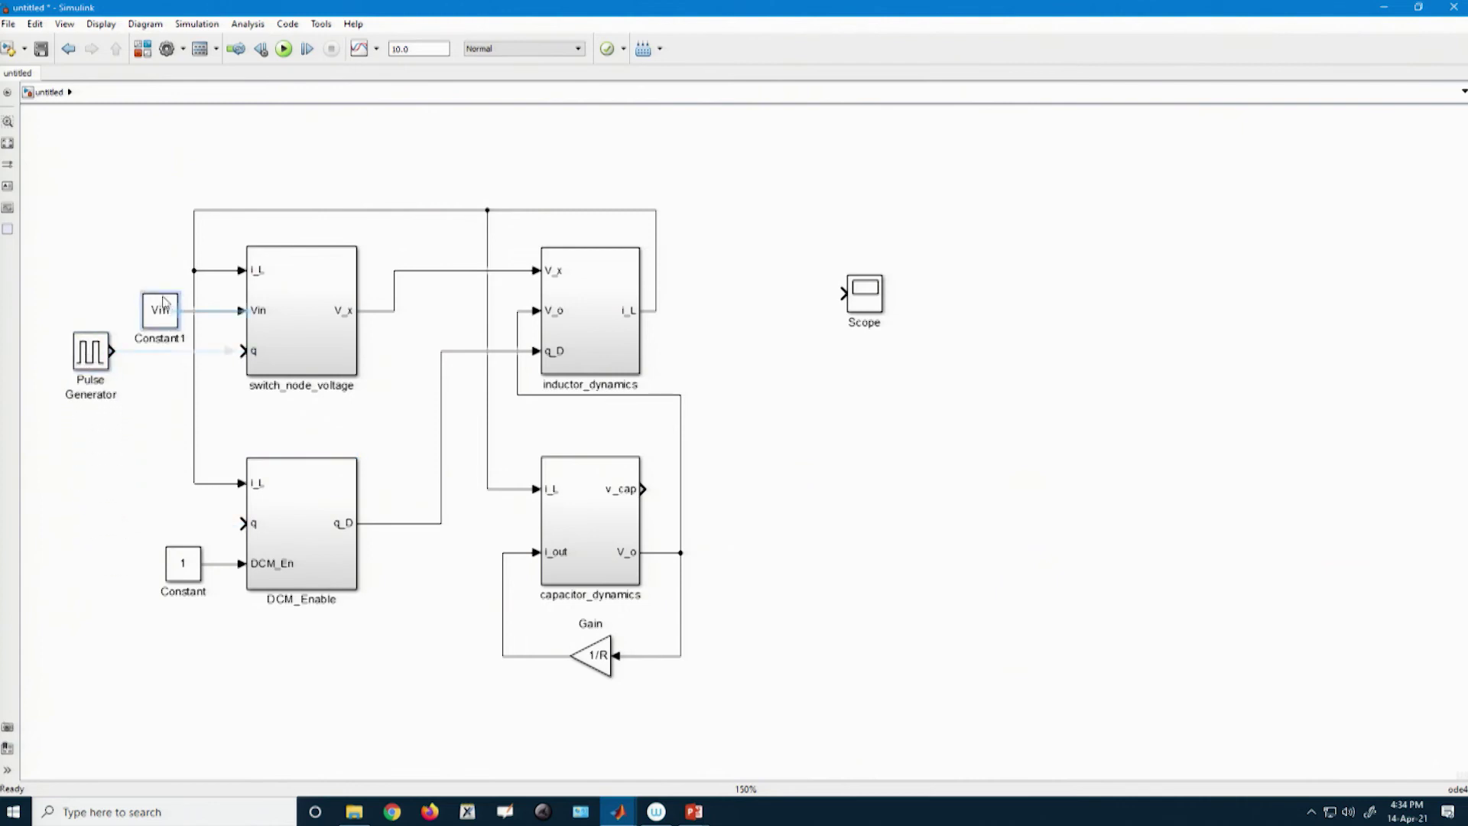
left_click_drag(171, 327, 165, 304)
left_click(102, 359)
left_click_drag(102, 359, 244, 351)
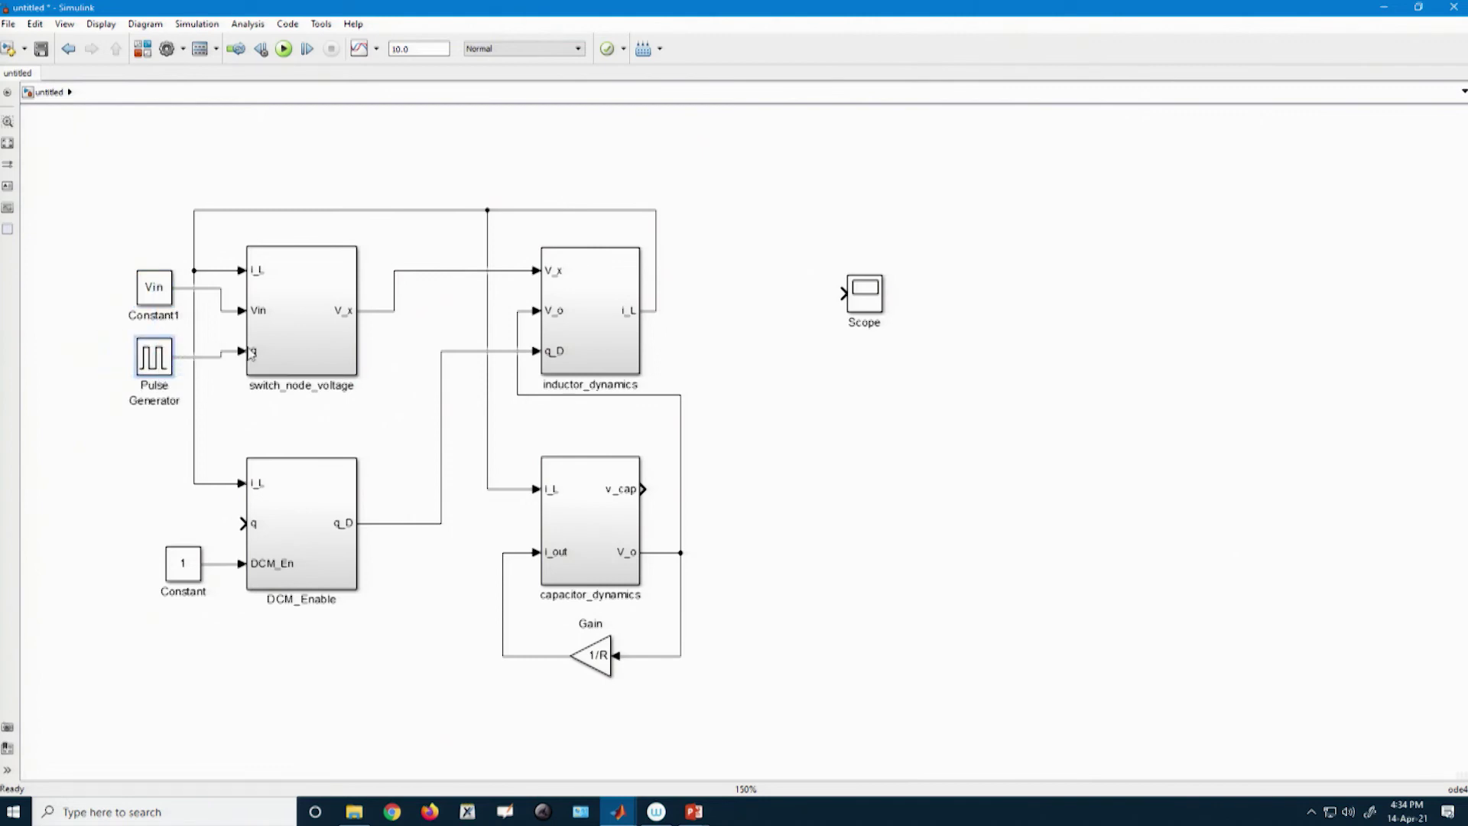
left_click_drag(242, 523, 221, 356)
Set the Scope's number of axes to 3 and enlarge its block to fit the inputs
left_click(876, 293)
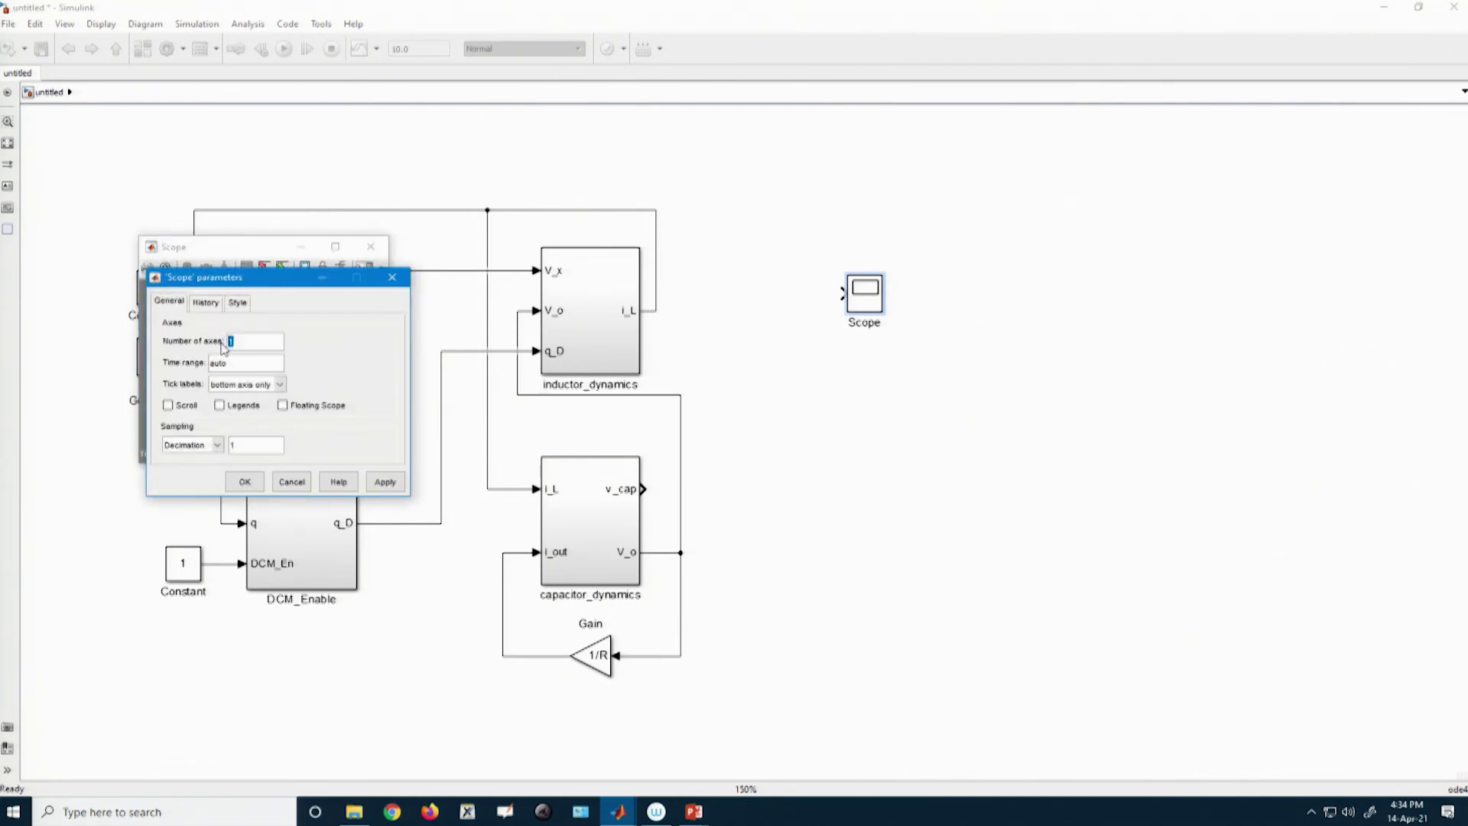
type("3")
left_click(245, 481)
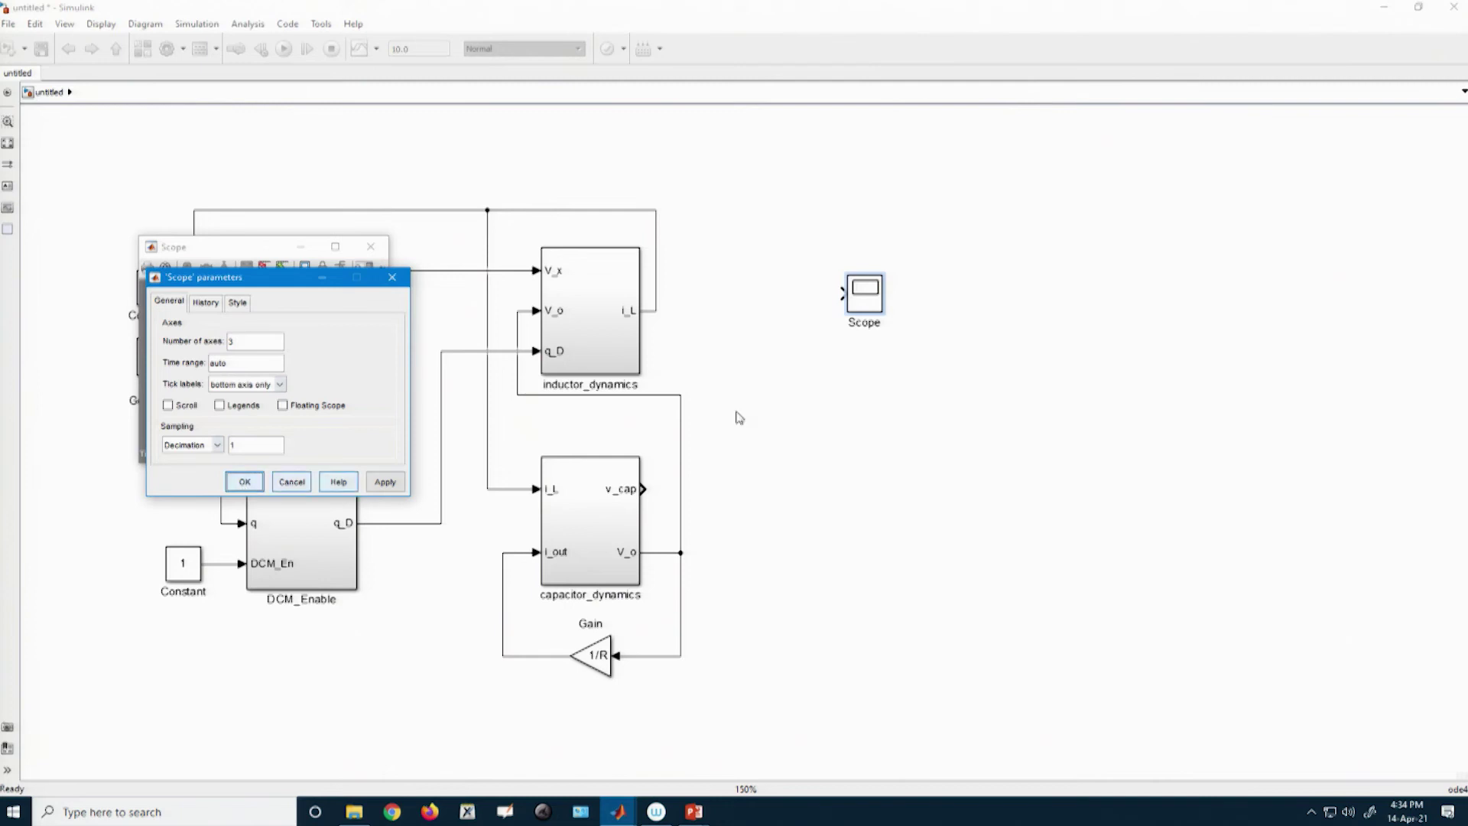
left_click_drag(887, 316, 917, 375)
Connect the i_L, V_o and q signal lines, in that order, to the Scope's three inputs
left_click_drag(842, 293, 656, 294)
mouse_move(841, 320)
left_mouse_down()
mouse_move(708, 479)
mouse_move(677, 402)
left_mouse_up()
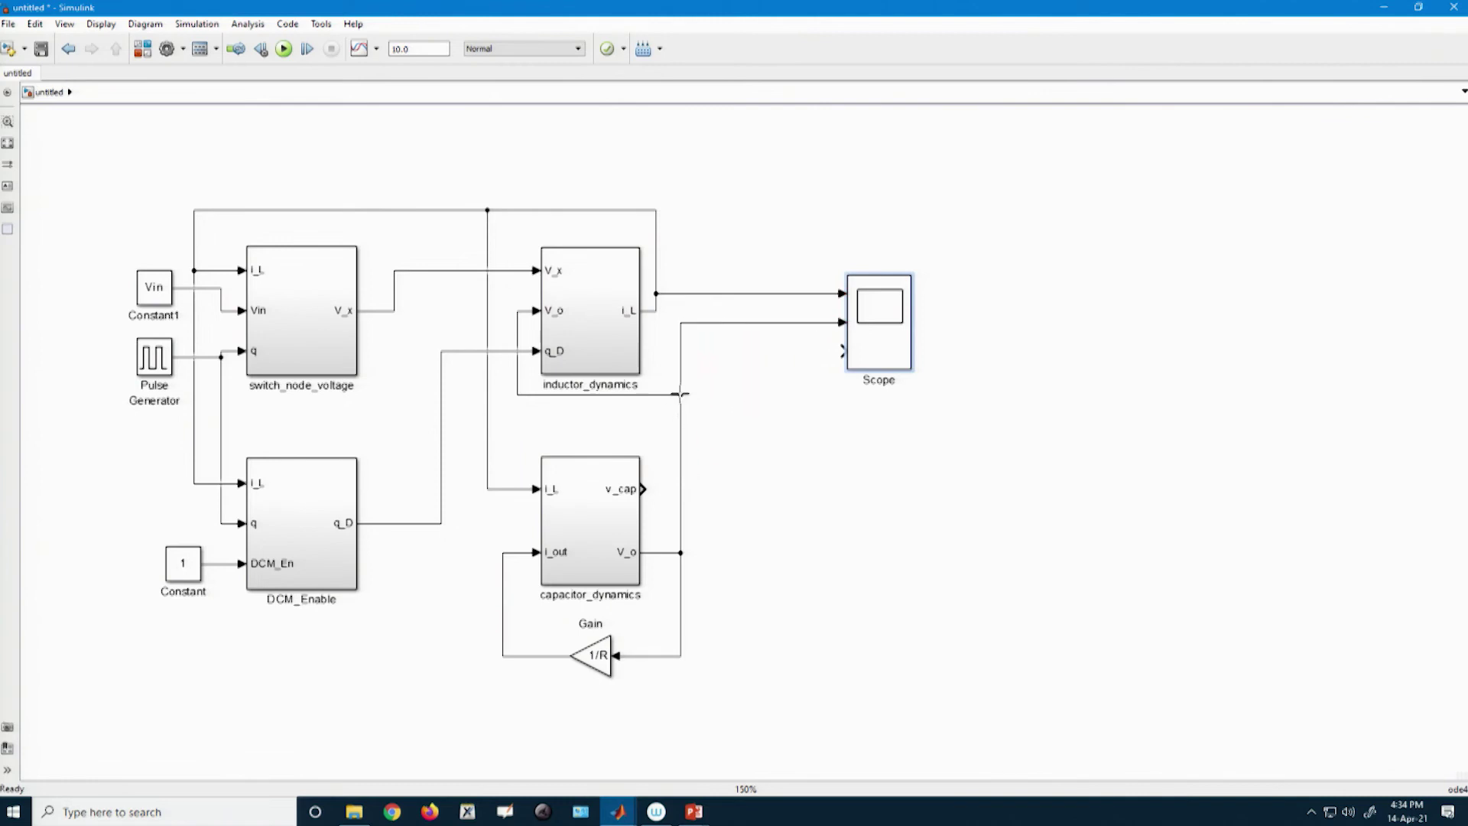
left_click_drag(837, 352, 224, 406)
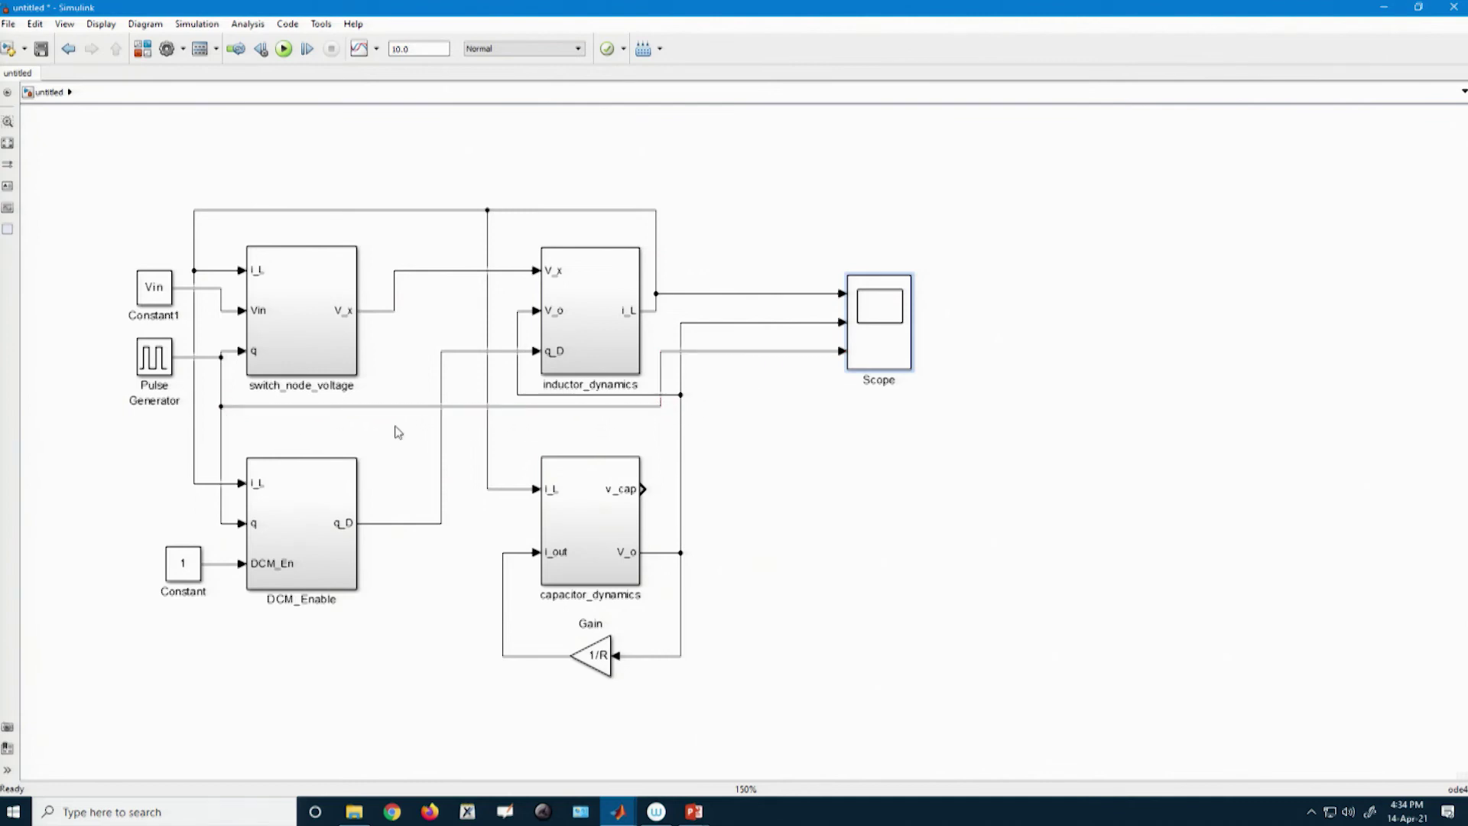
Save the model as buck_converter in the Week-2-demo folder
key("ctrl+s")
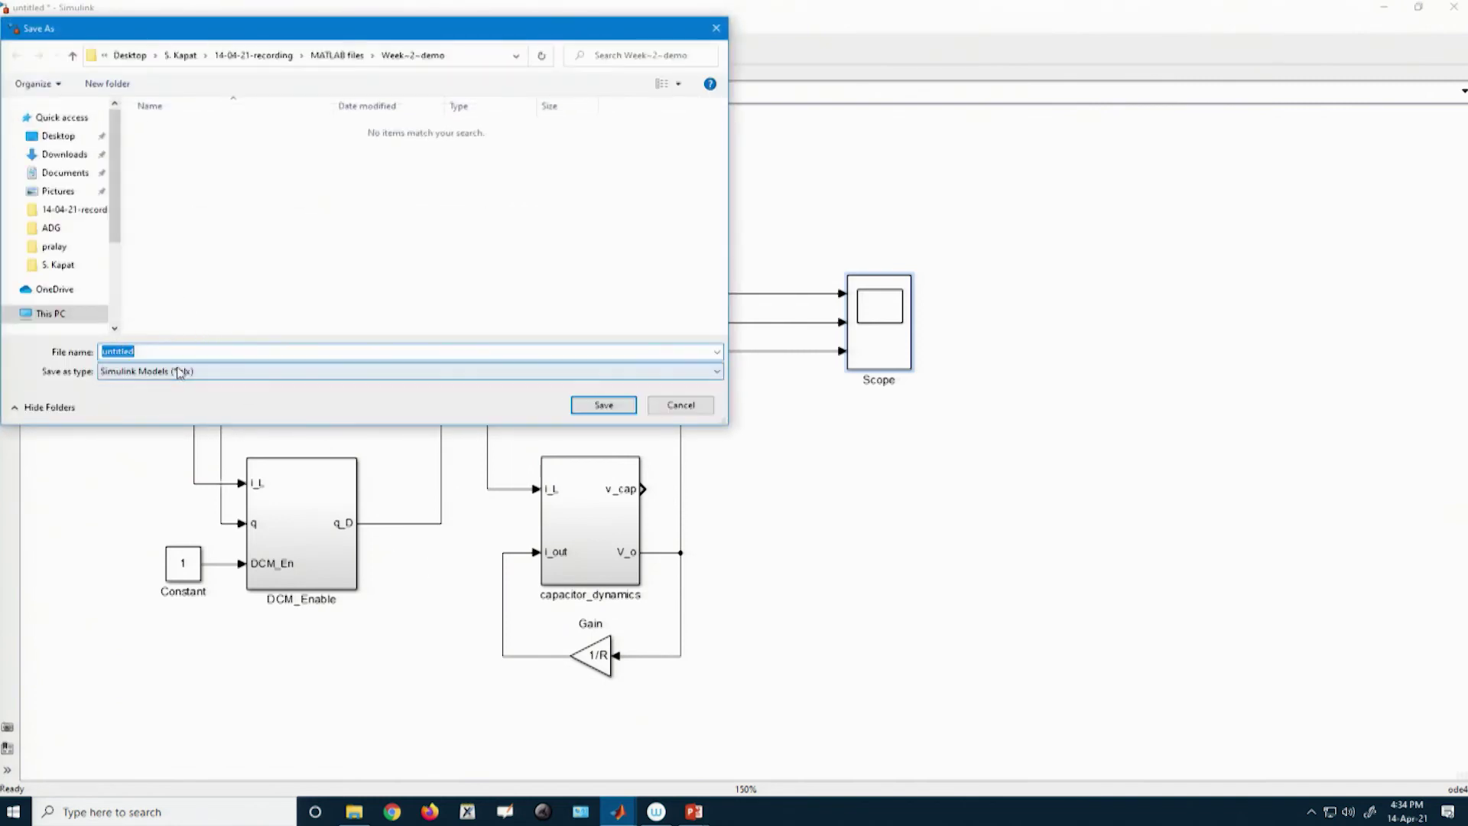
type("buck_converter")
key("Return")
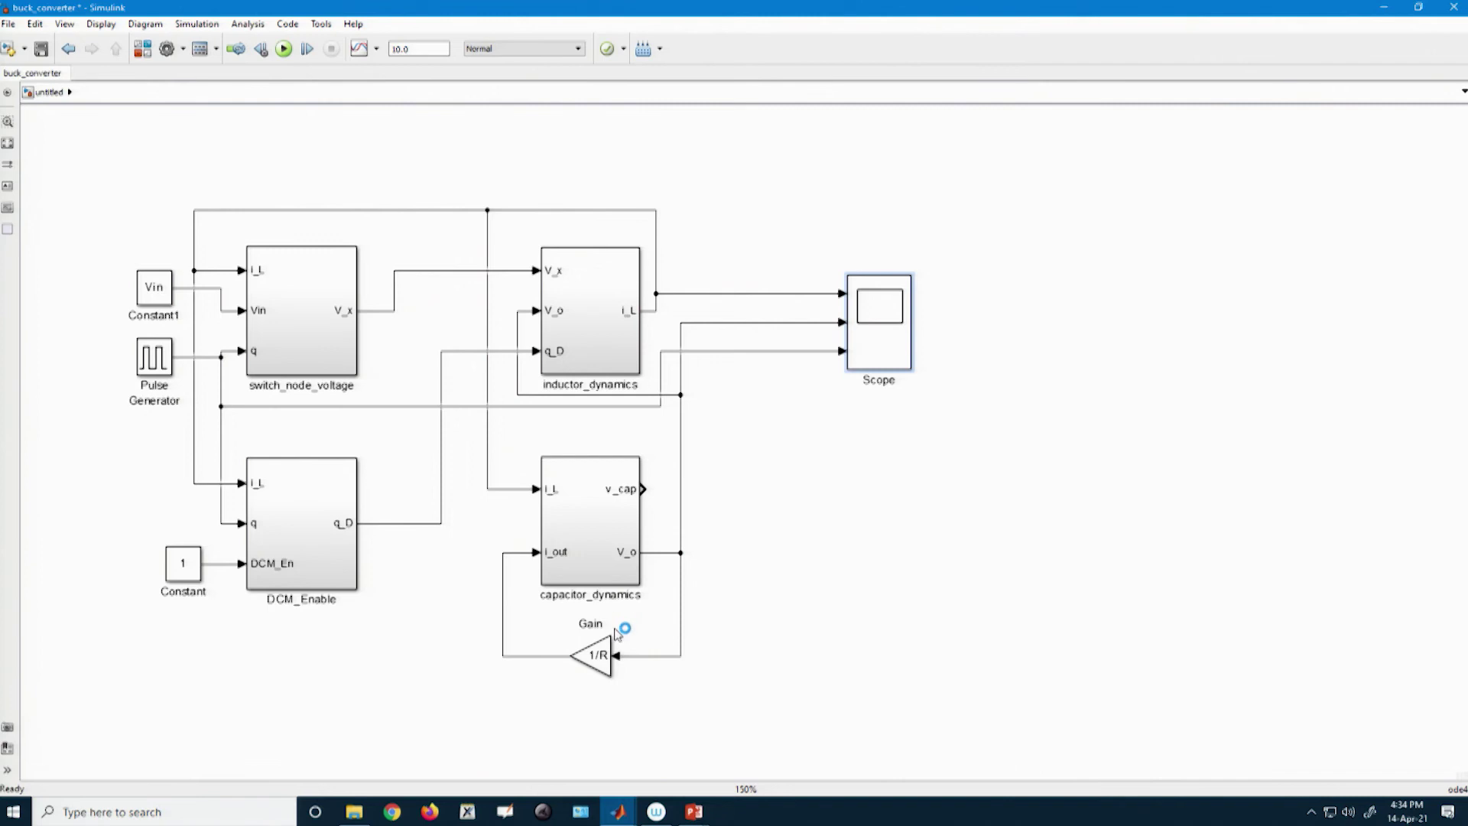
Switch to MATLAB and run the parameter_buck.m script to load the converter parameters into the workspace
left_click(619, 810)
left_click(456, 777)
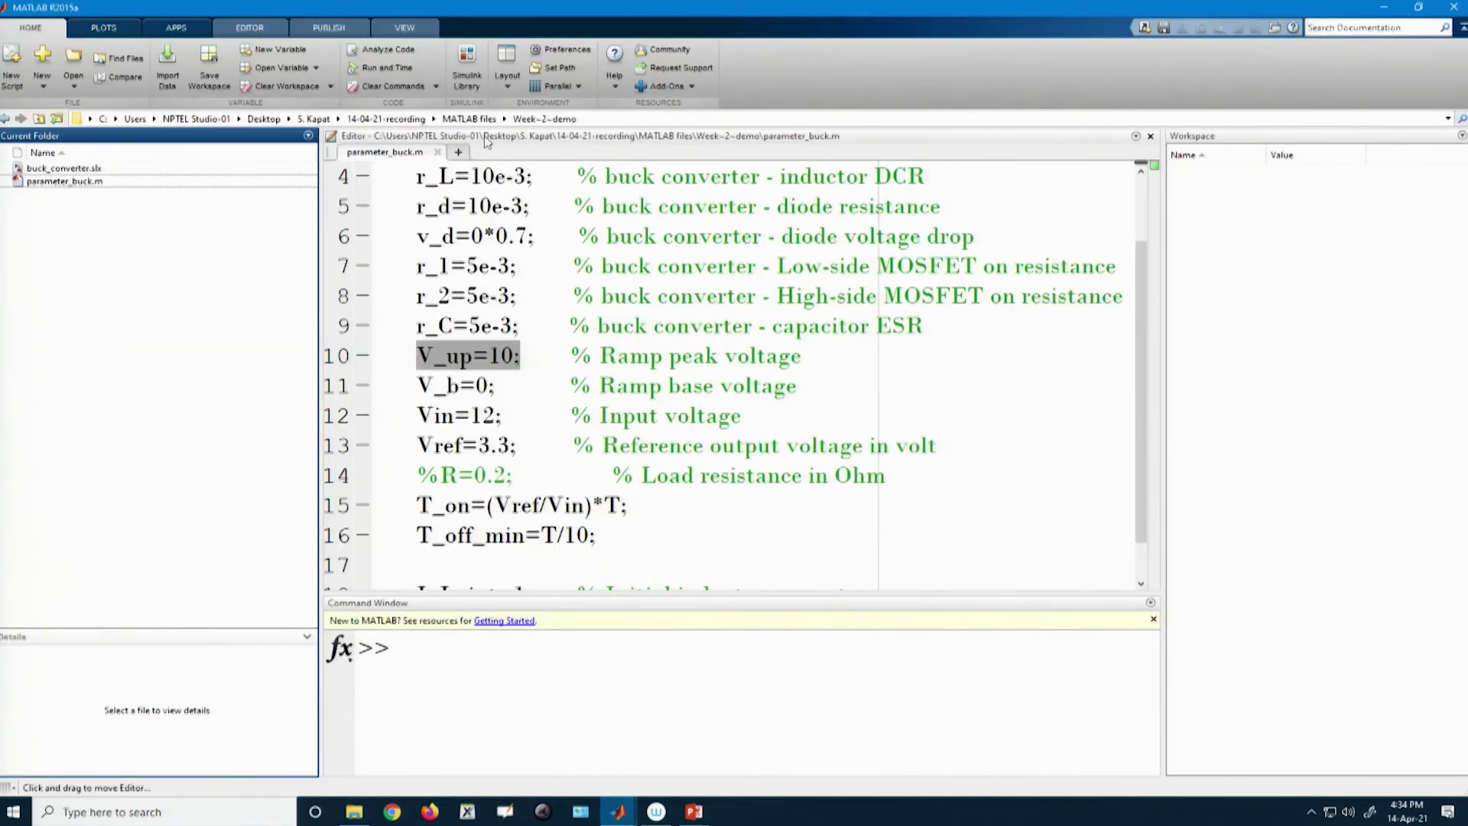
left_click(396, 156)
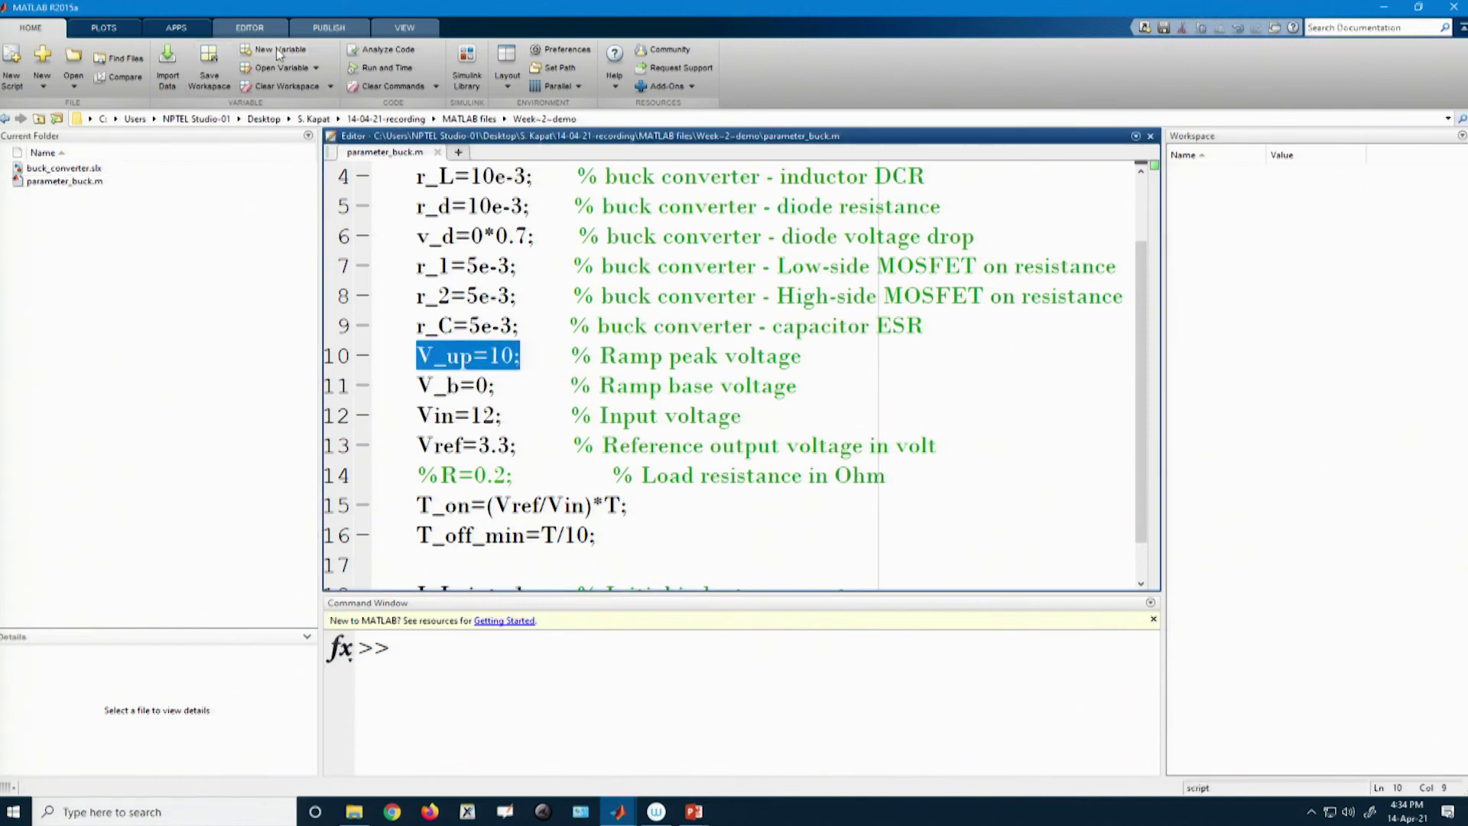
left_click(239, 31)
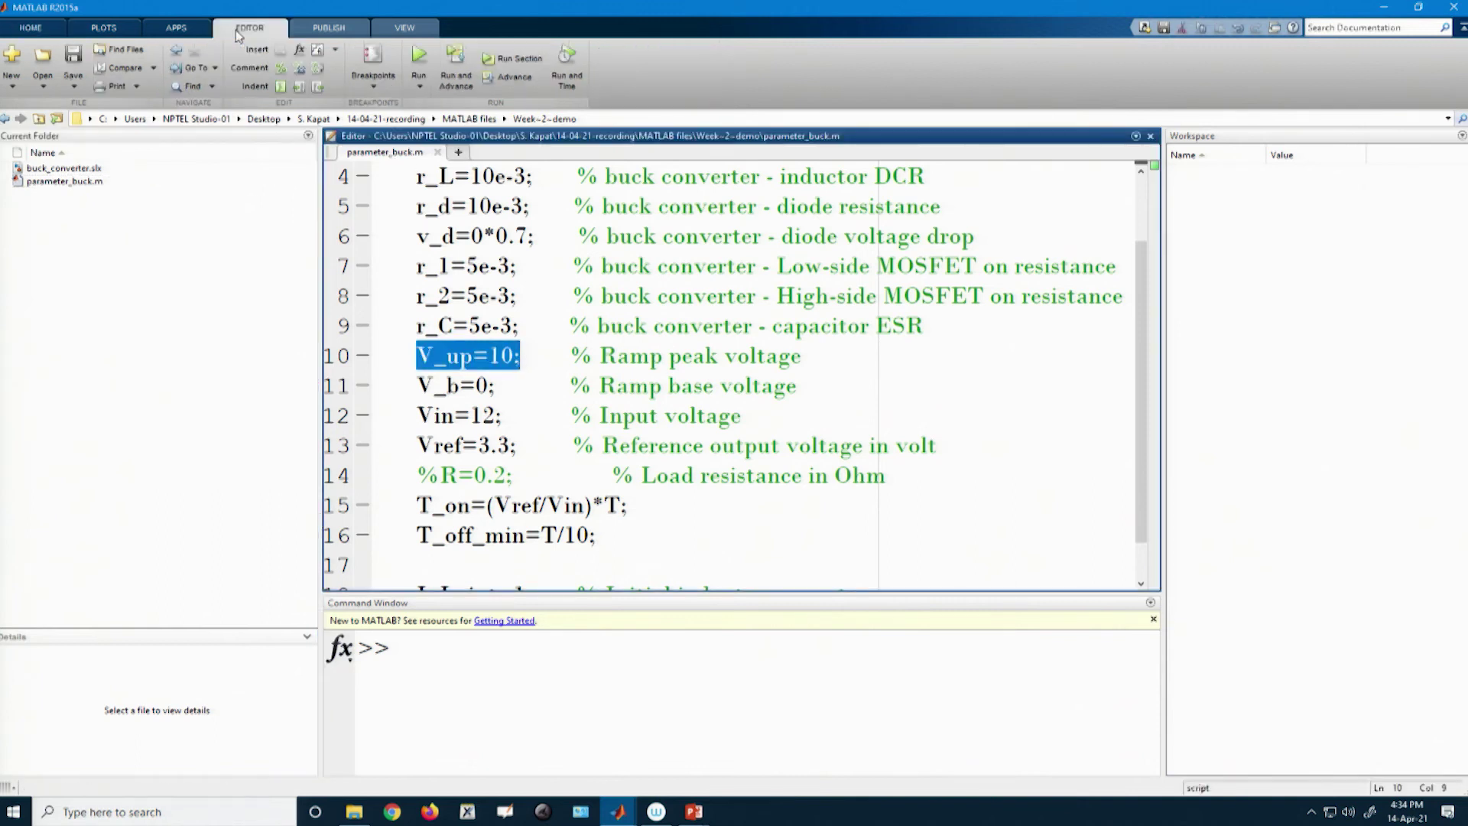
left_click(419, 59)
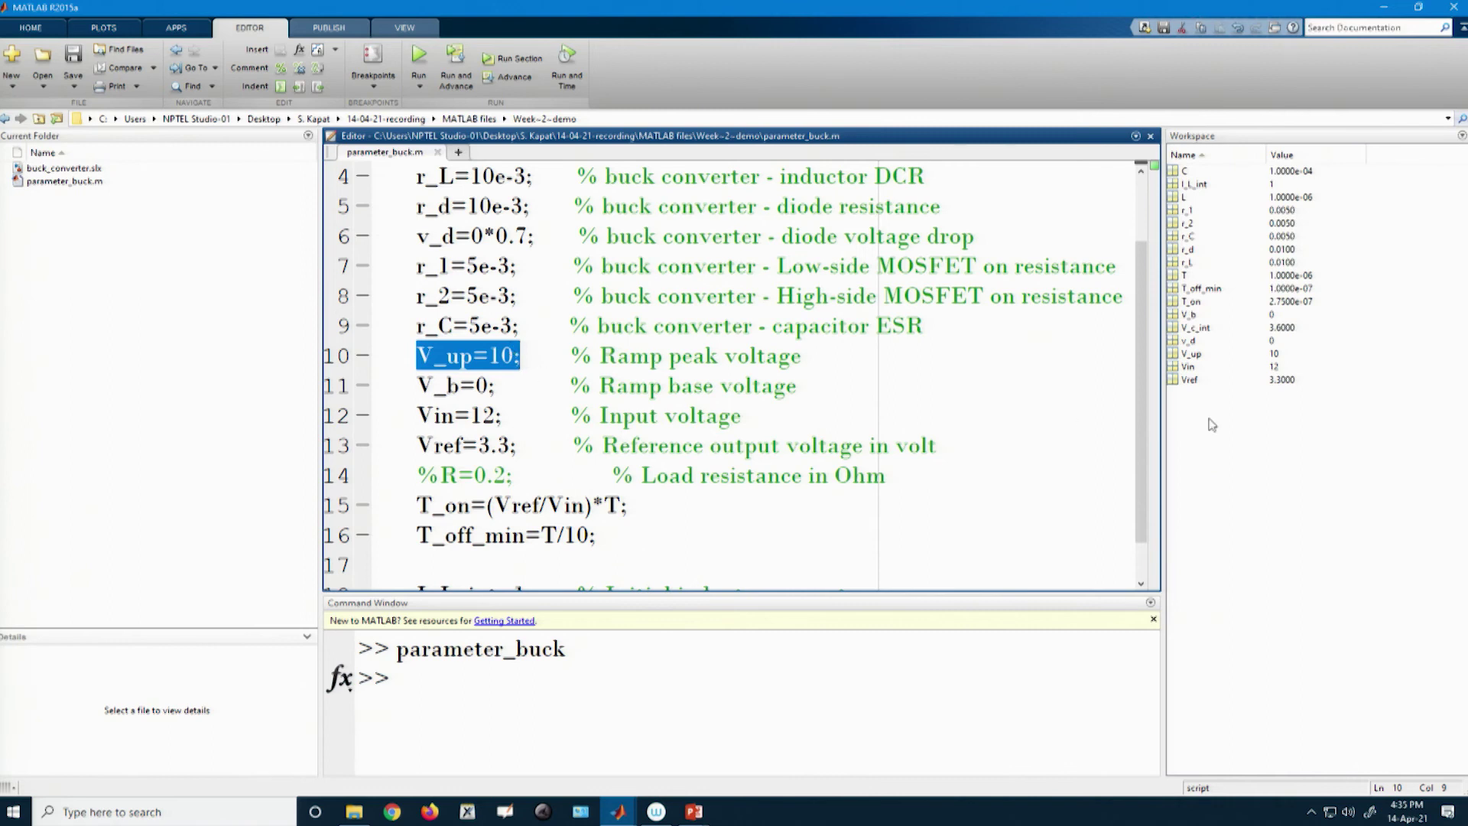
Return to the buck_converter model in Simulink and set the simulation stop time to 2e-3
mouse_move(618, 810)
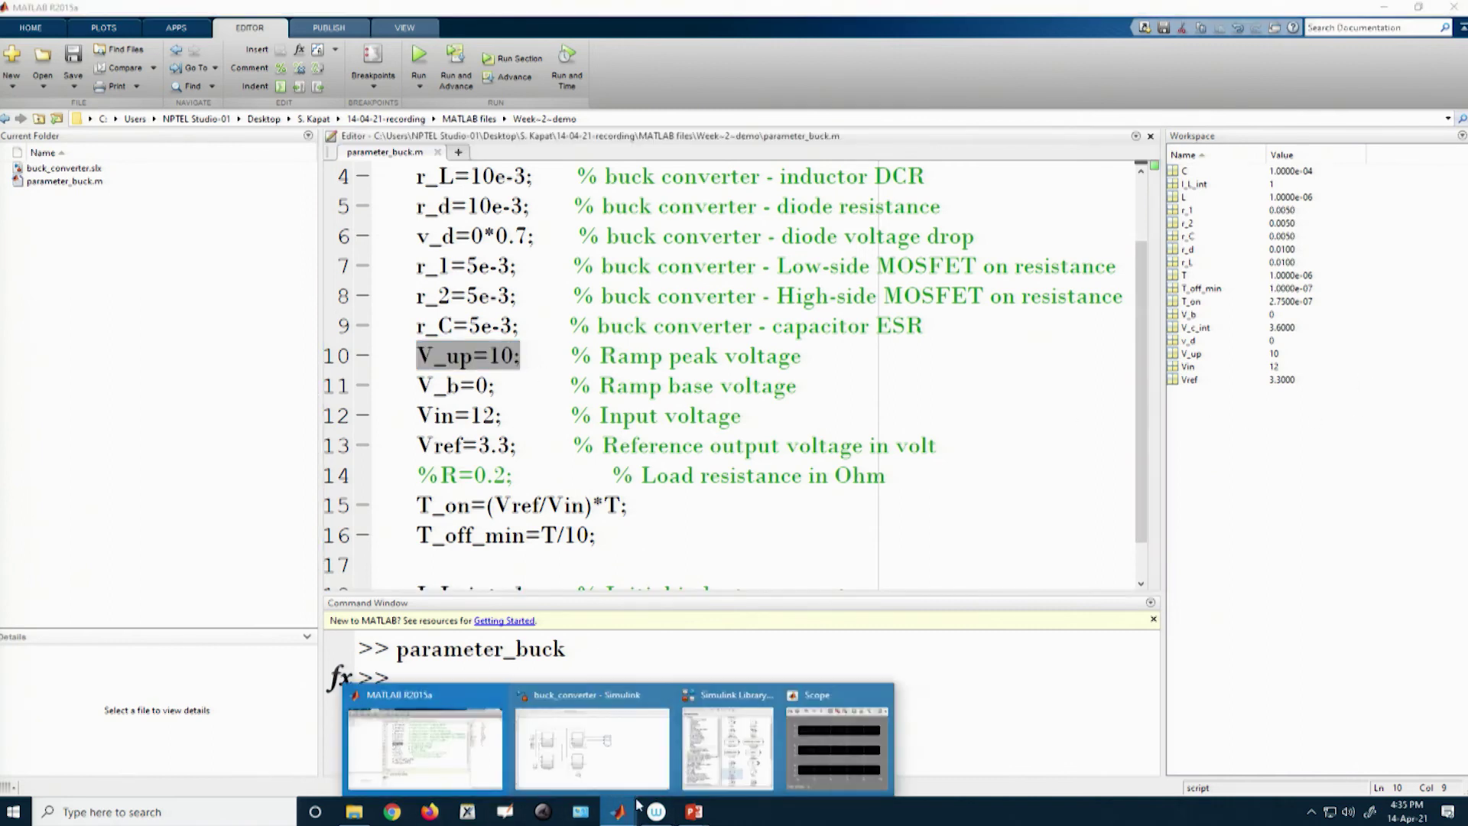
left_click(627, 768)
left_click(421, 45)
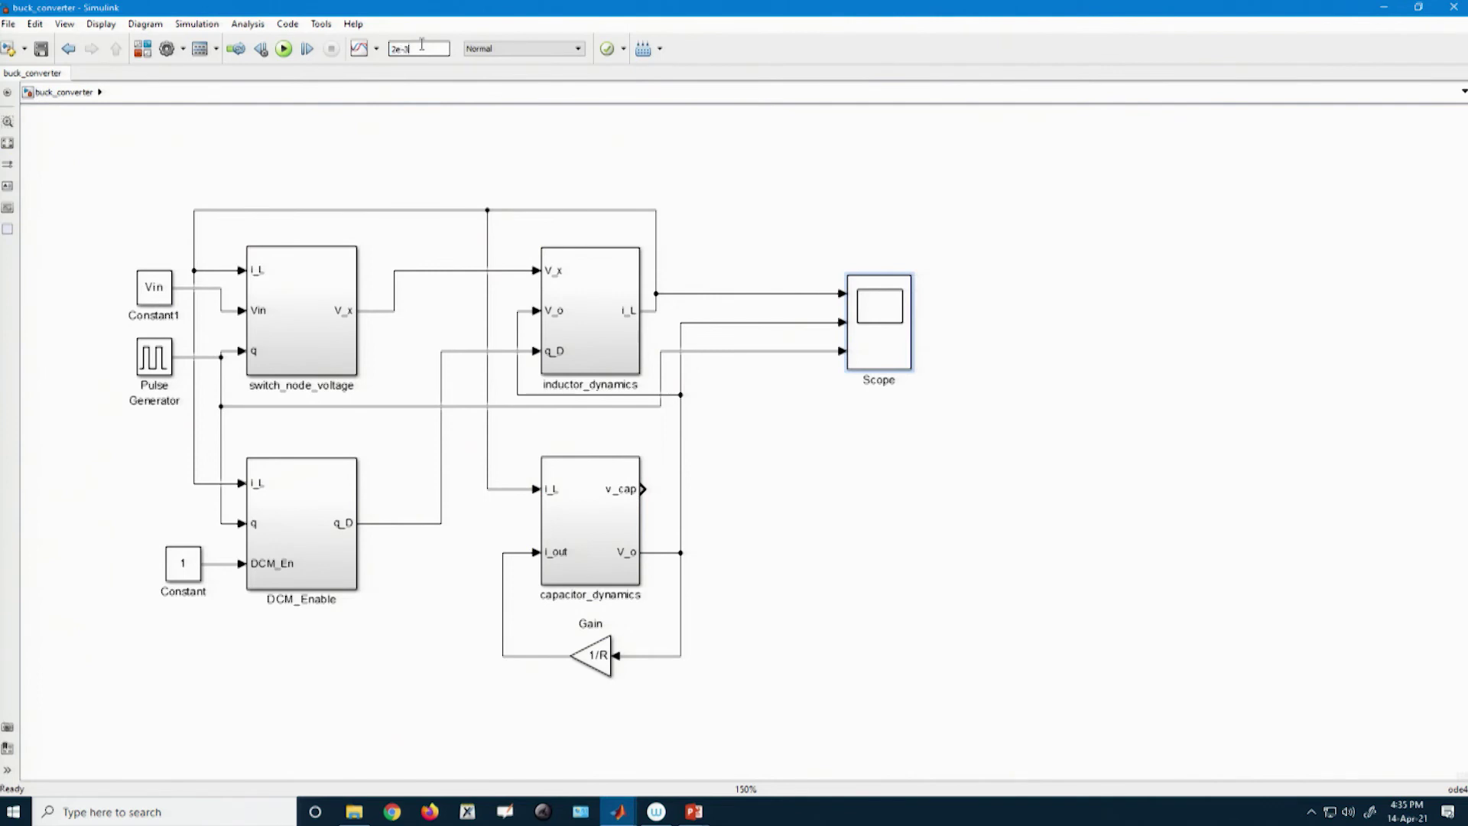
type("2e-3")
key("Return")
Run the simulation with the Scope maximized, and review the messages in the Diagnostic Viewer before closing it
double_click(880, 316)
double_click(336, 249)
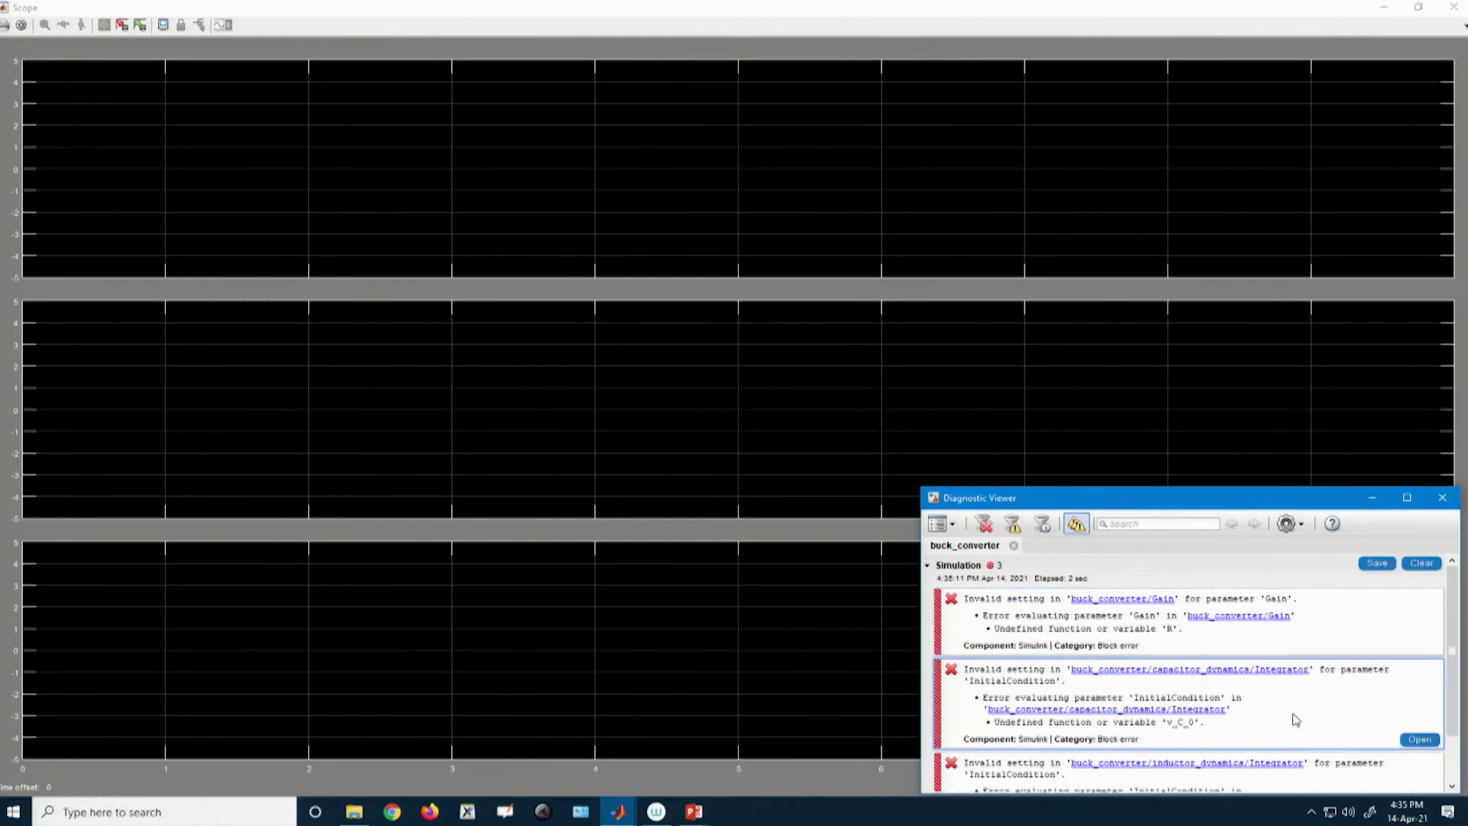
scroll(1433, 693, "down", 2)
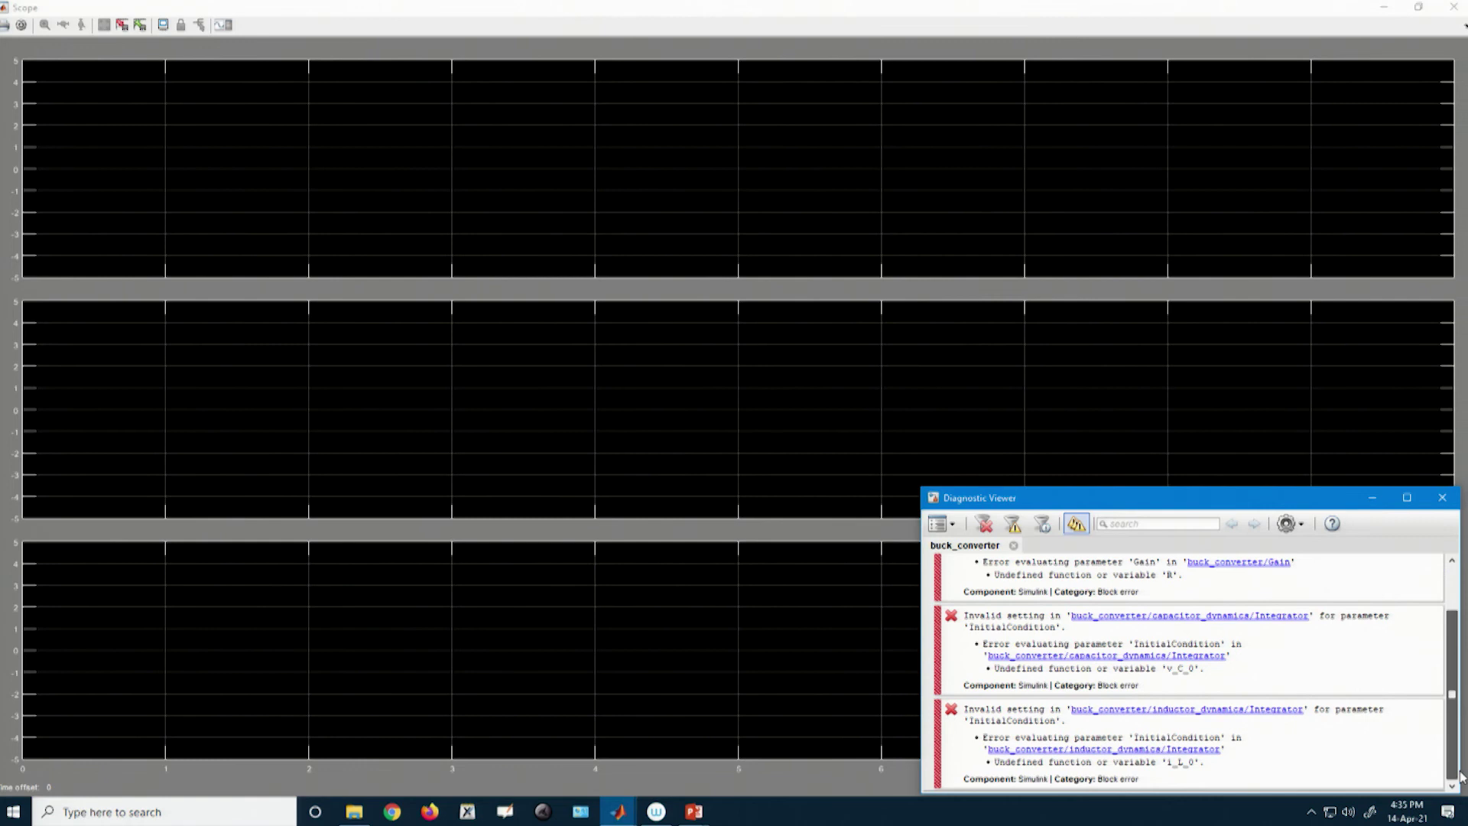
left_click(1441, 499)
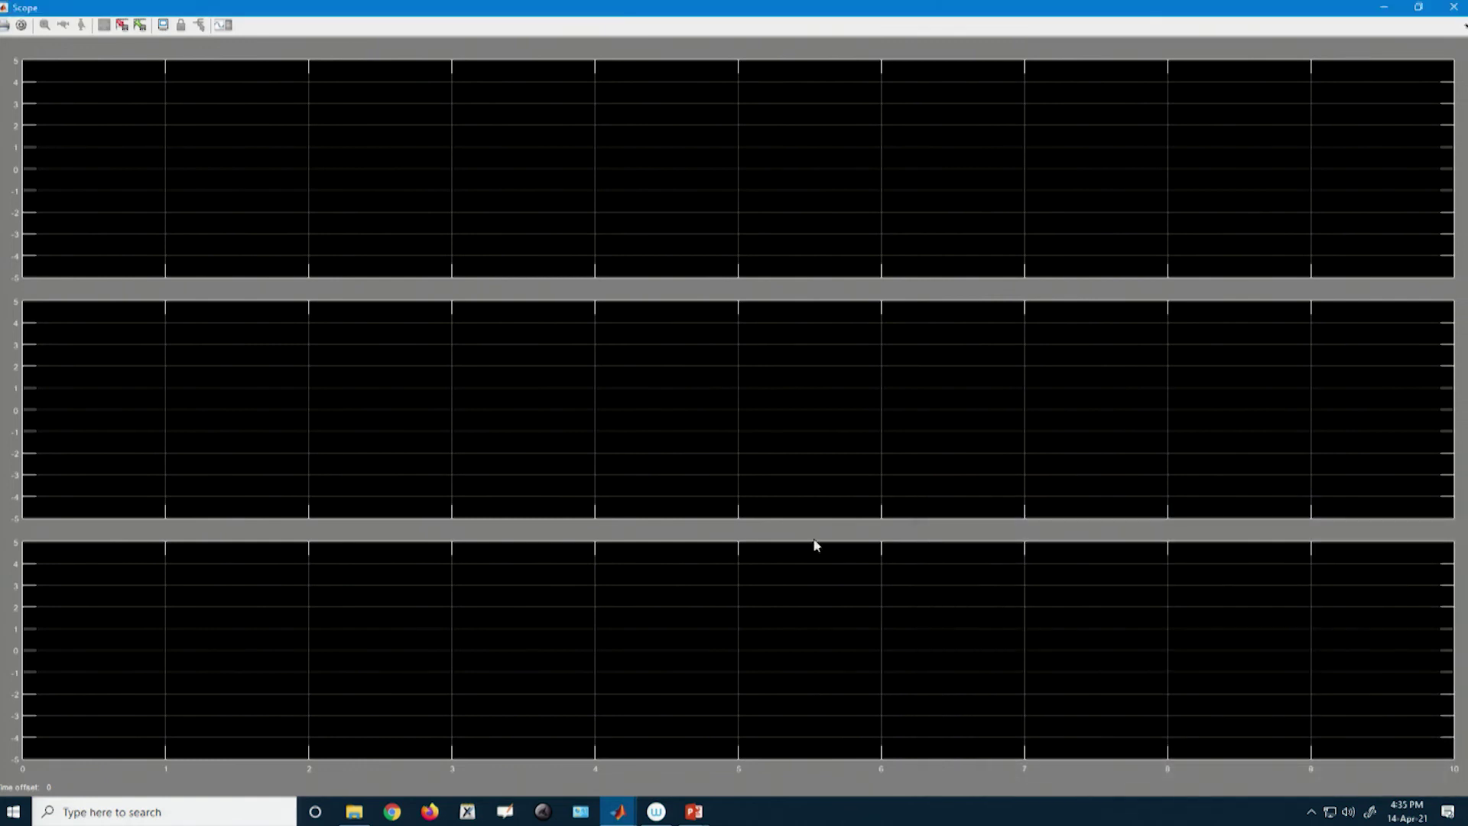
Switch to MATLAB and check the names of the initial-condition variables at the end of parameter_buck.m
mouse_move(604, 809)
left_click(398, 734)
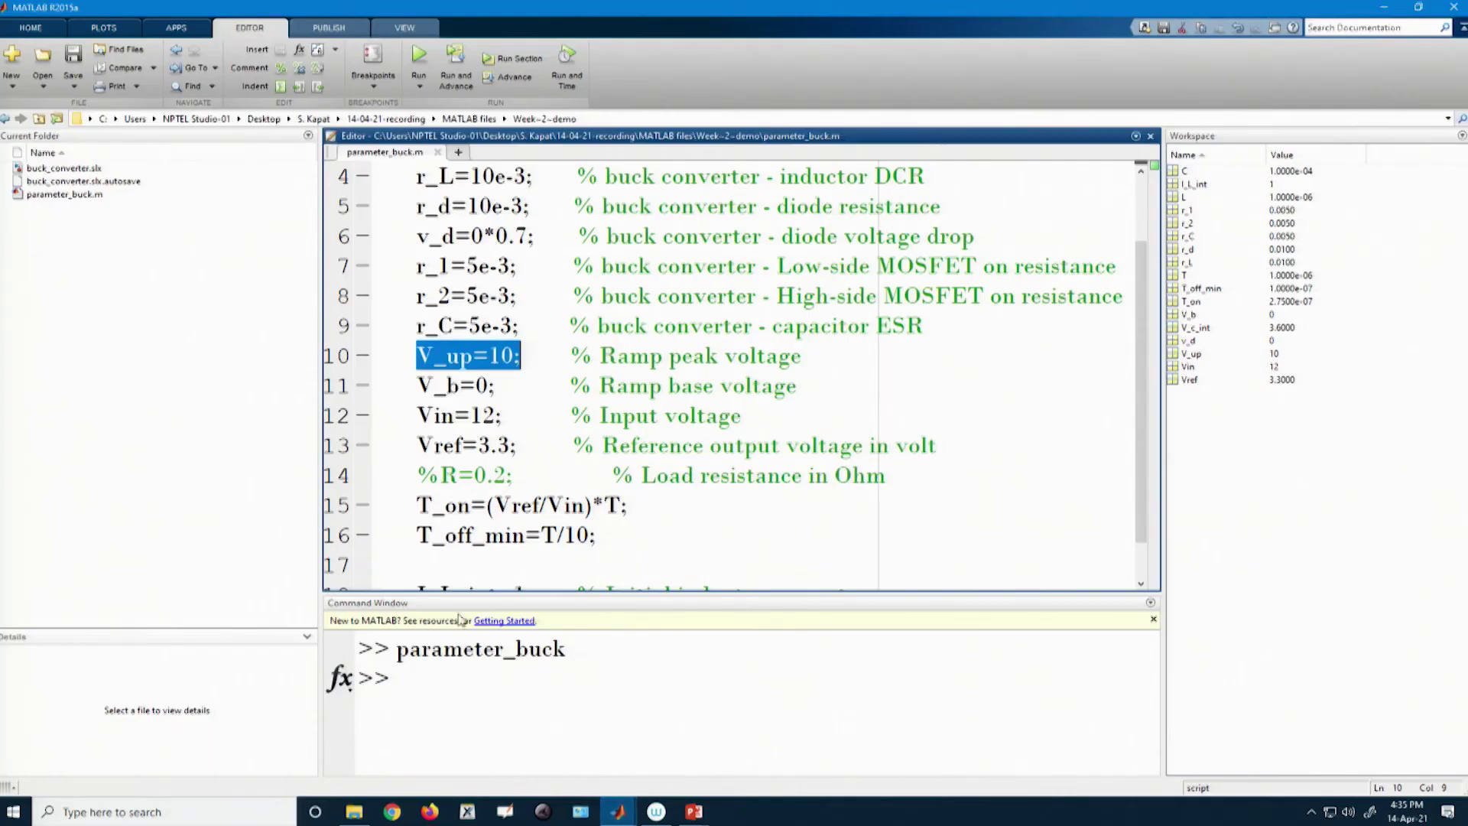
scroll(593, 535, "down", 2)
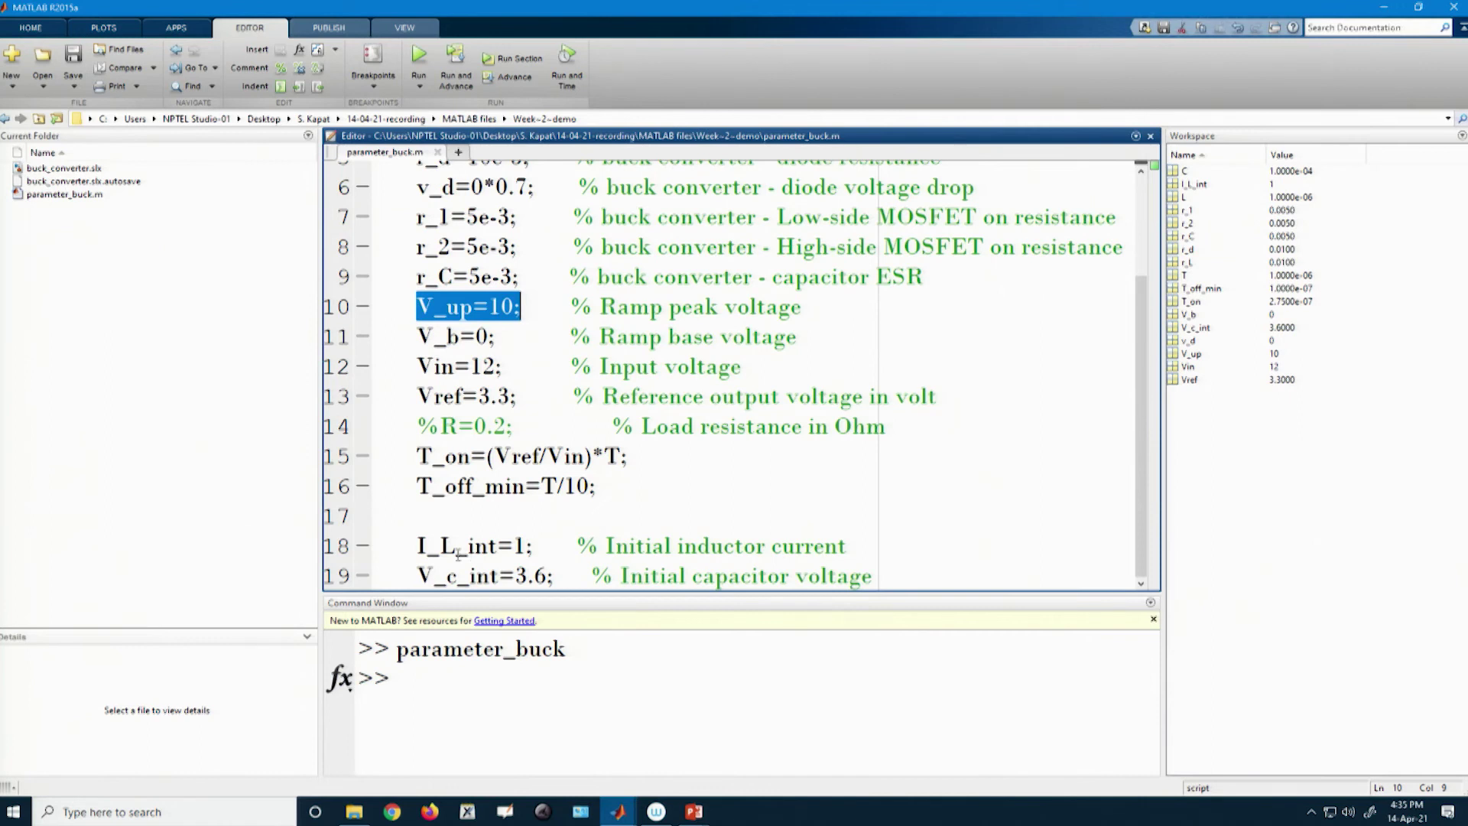
left_click_drag(468, 545, 491, 546)
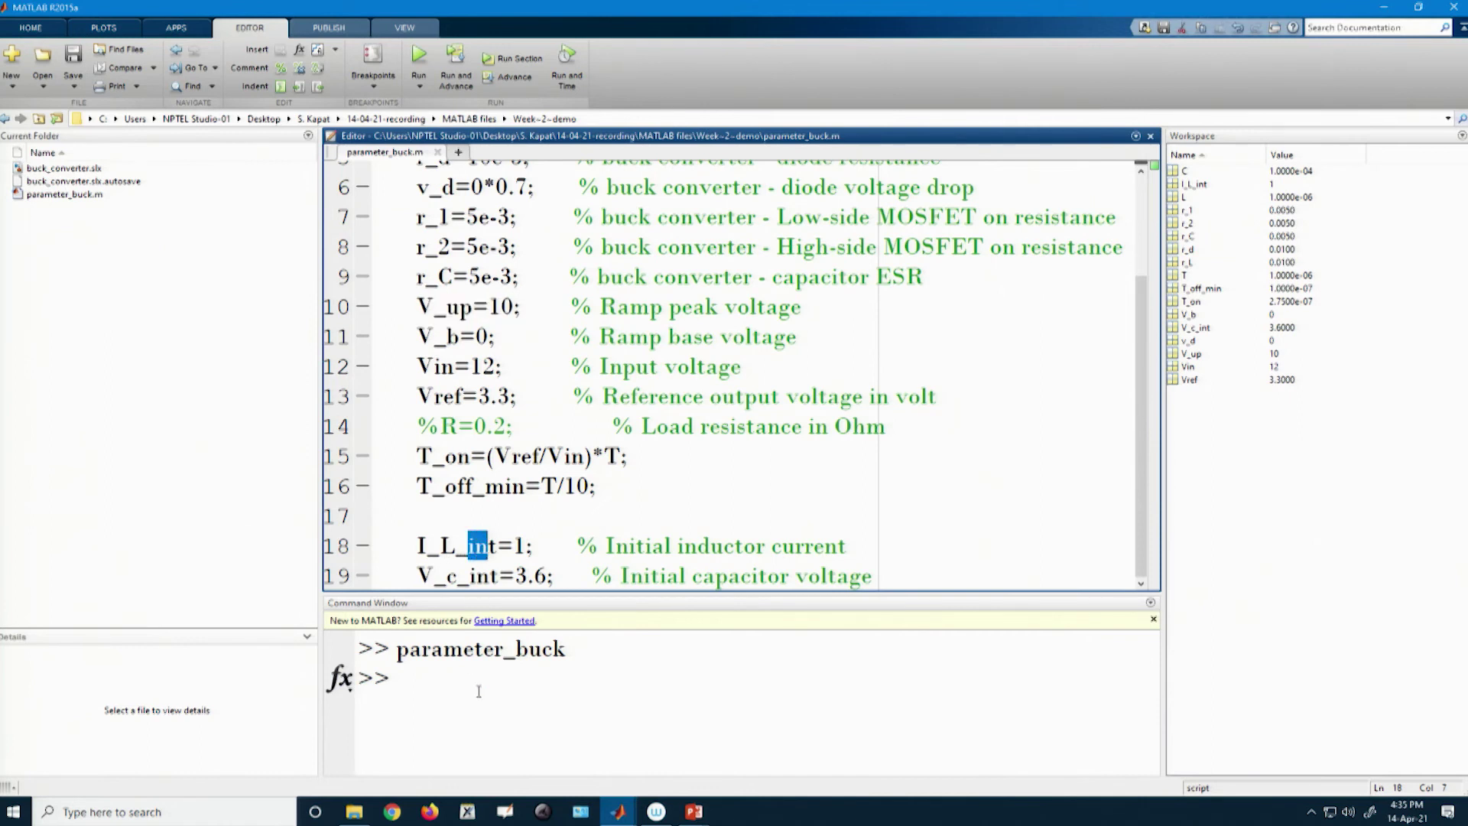
Rename the initial inductor current variable in parameter_buck.m to i_L_0, matching the Integrator in inductor_dynamics, and save the script
mouse_move(619, 810)
left_click(599, 764)
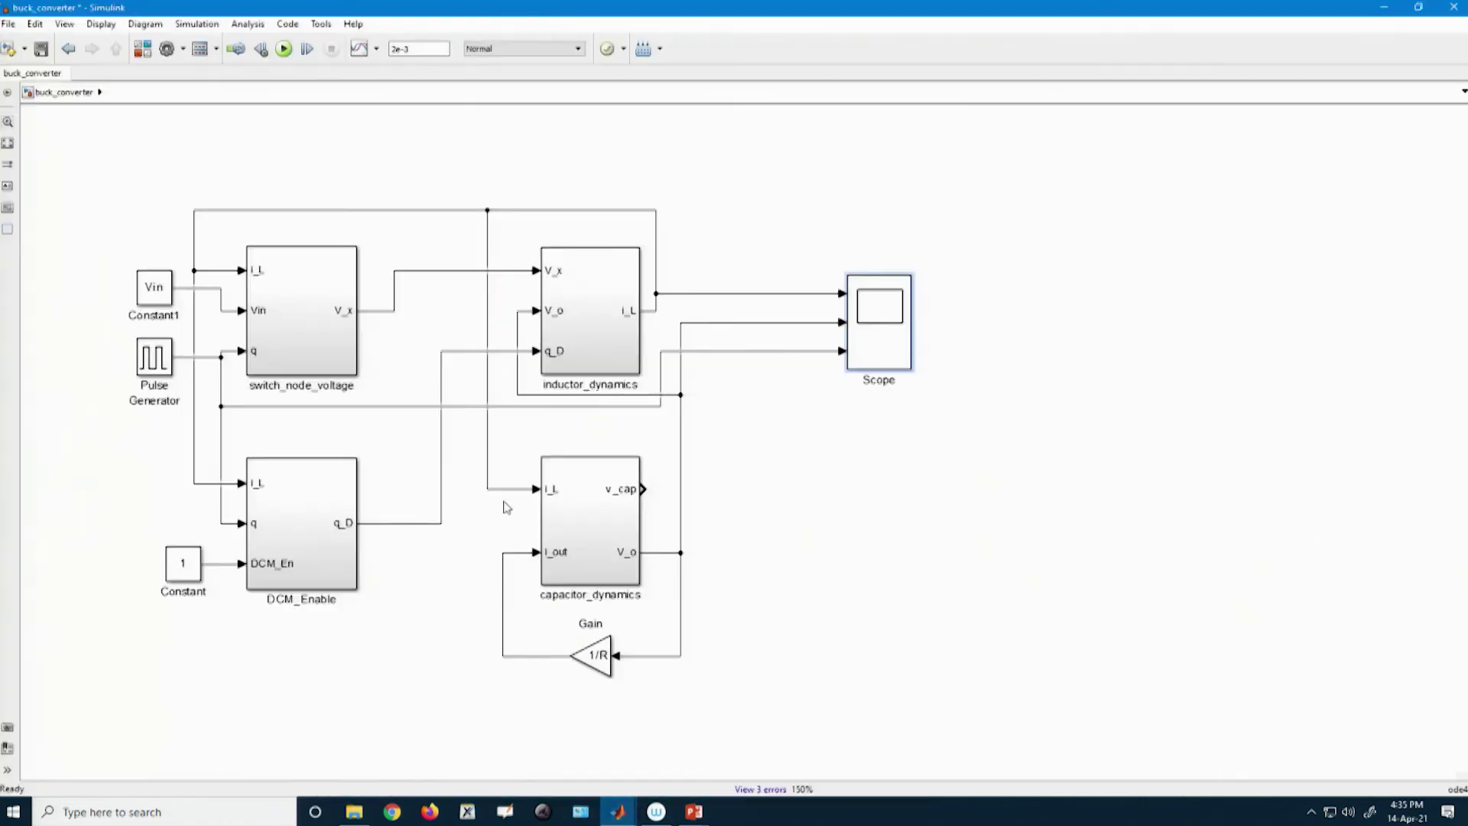
double_click(577, 333)
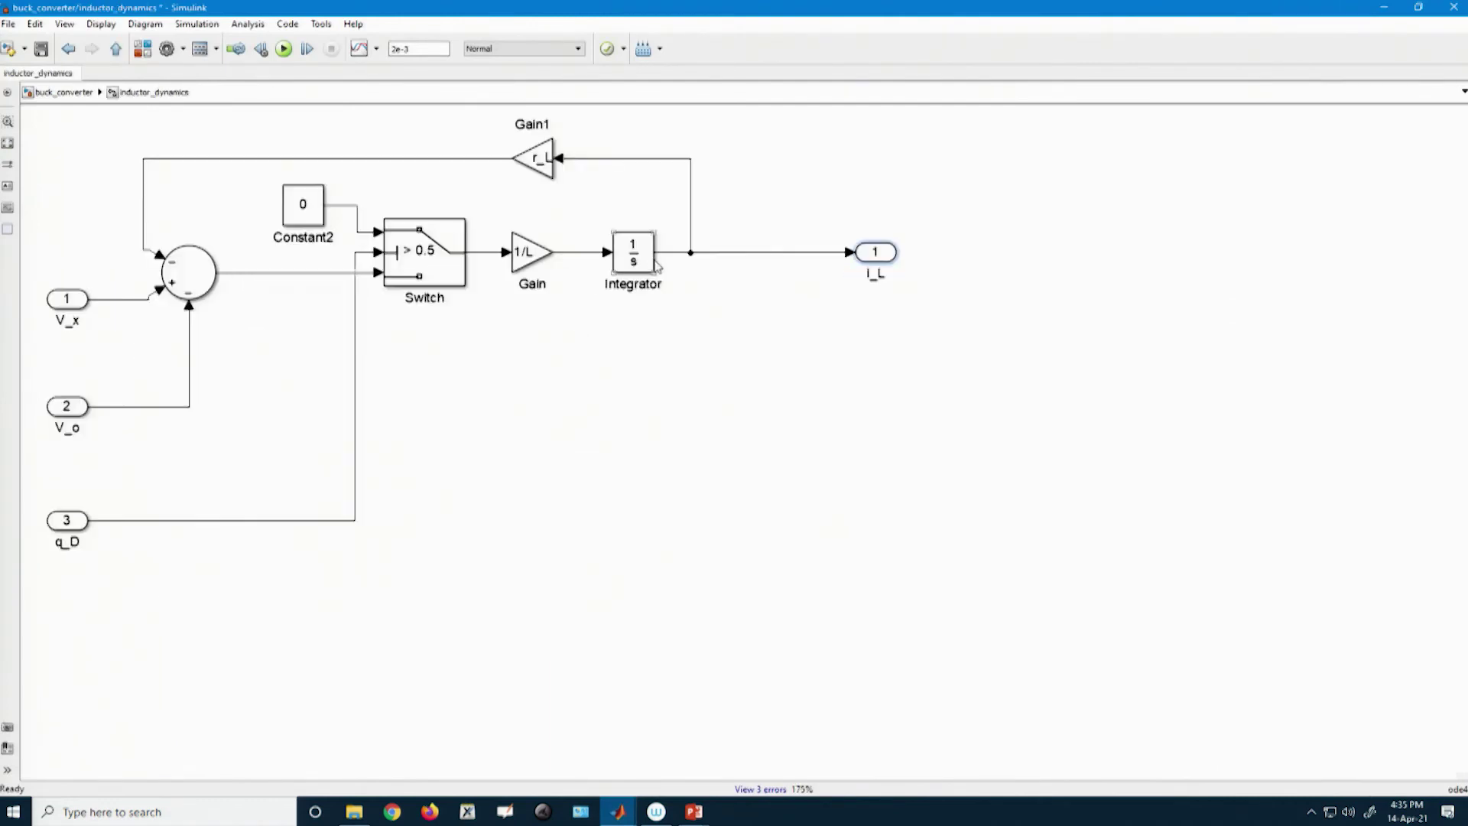
double_click(642, 256)
double_click(732, 179)
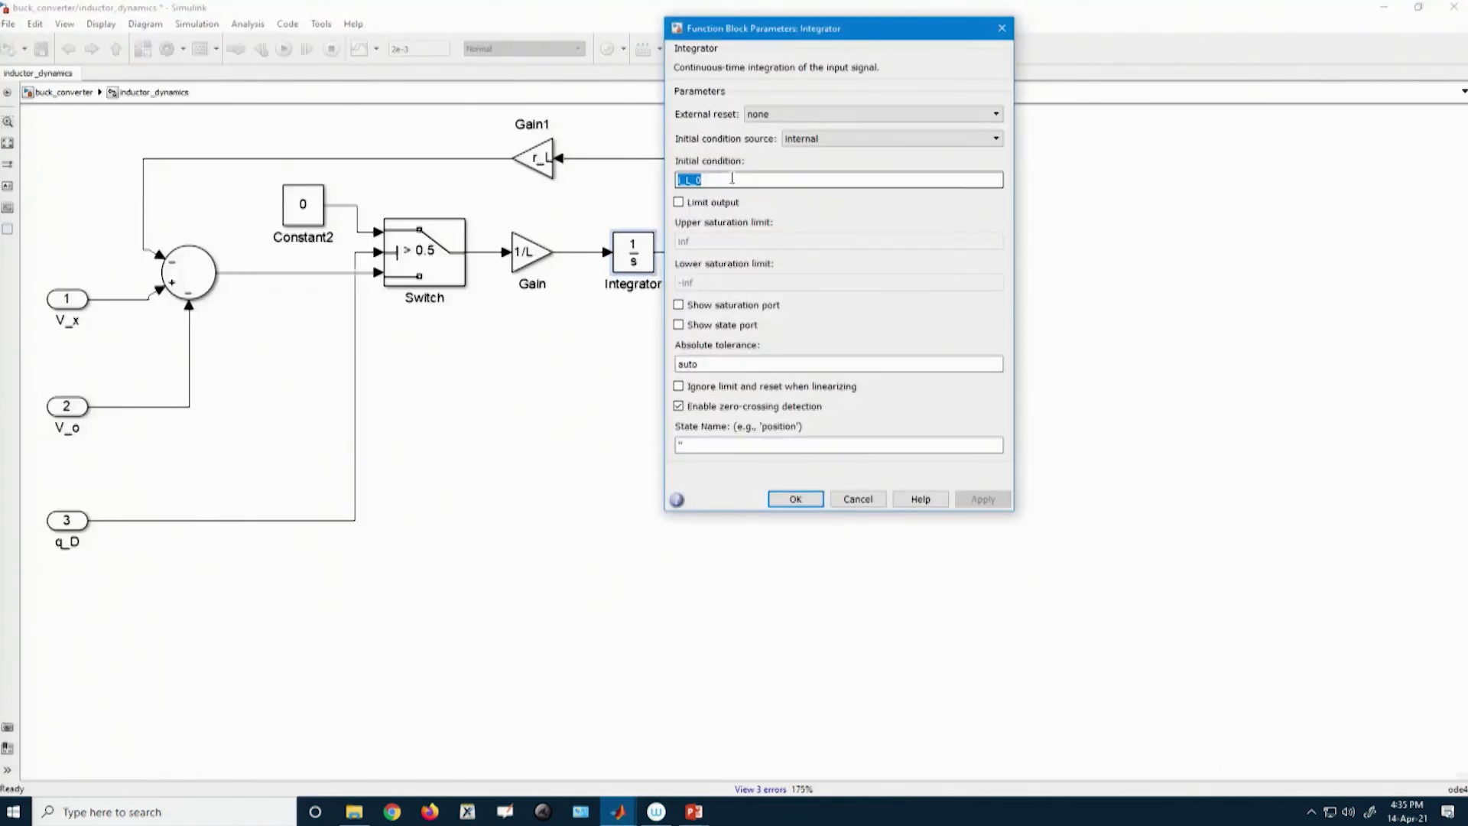
left_click(796, 499)
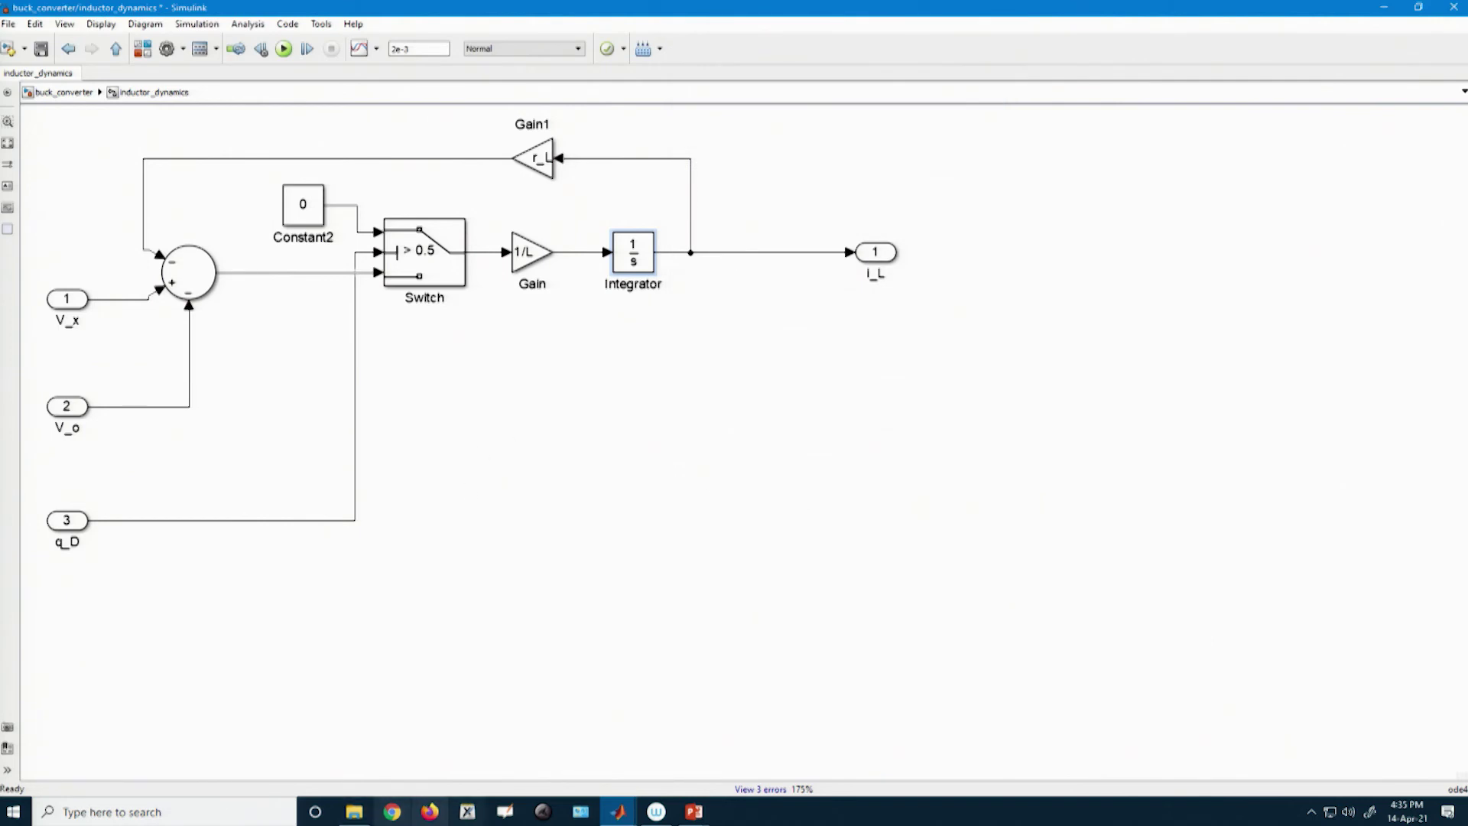
left_click(618, 811)
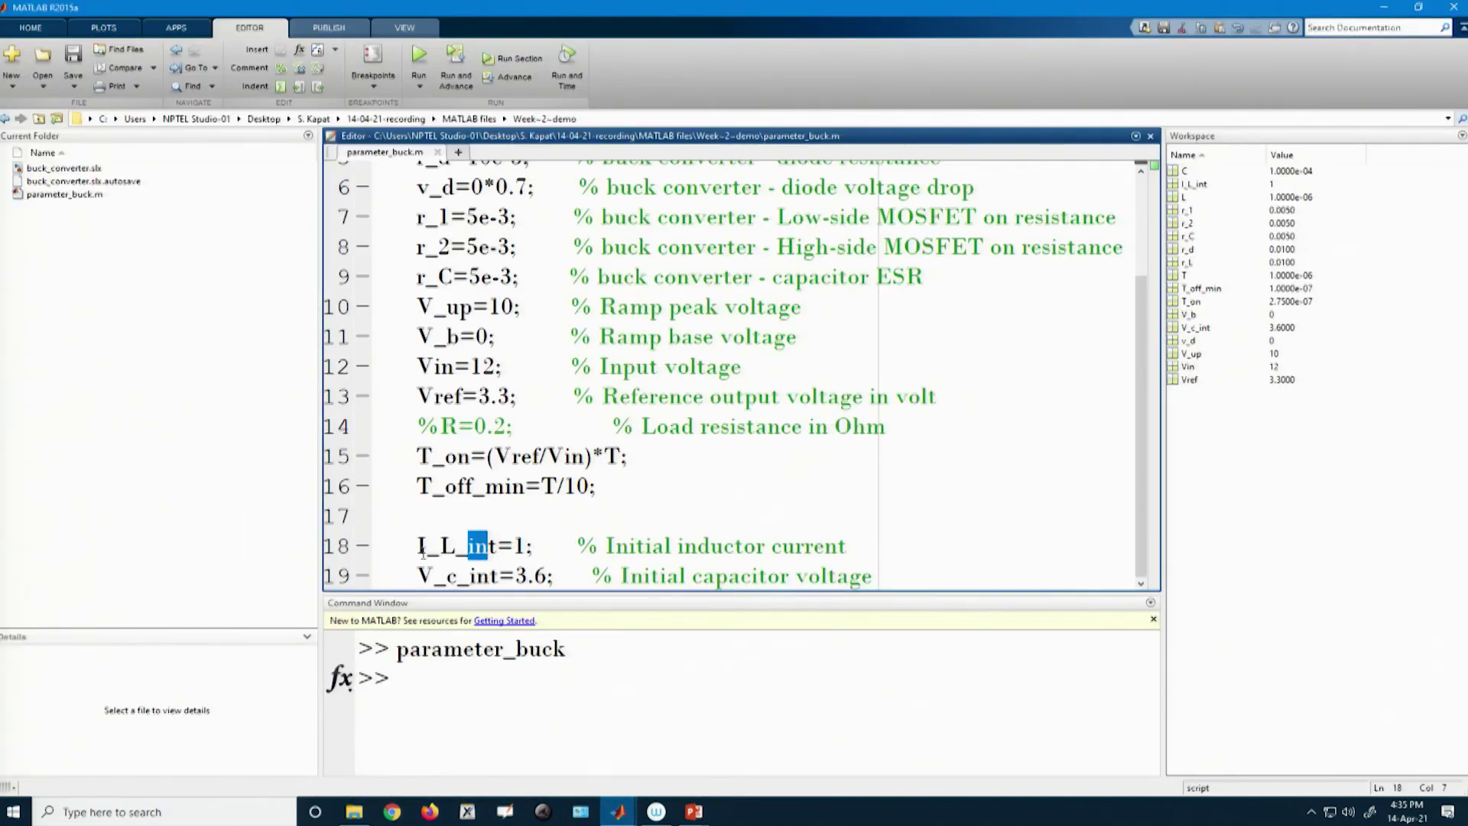
left_click_drag(417, 545, 497, 545)
type("i_L_0")
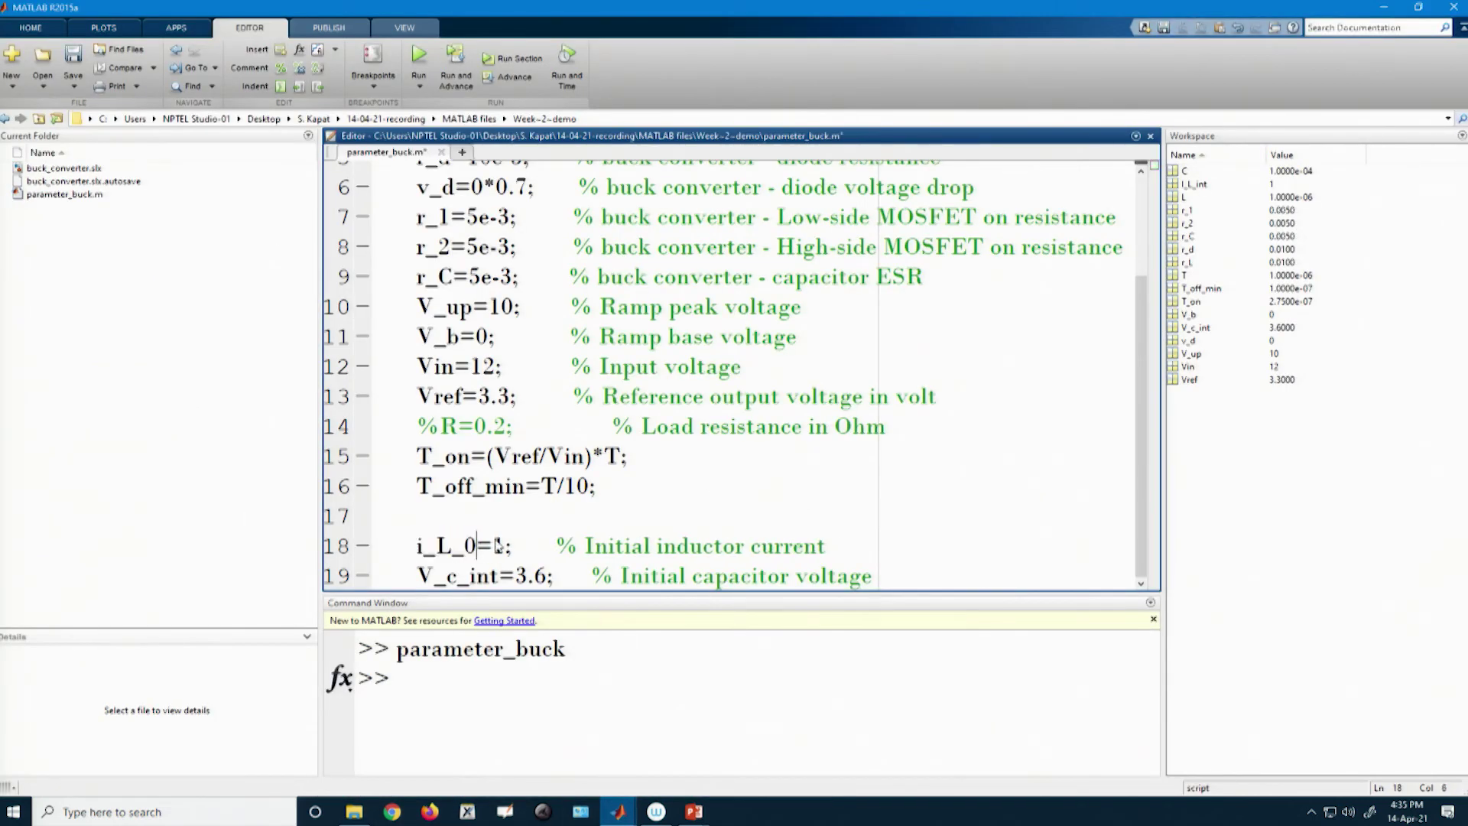
key("ctrl+s")
Copy the initial condition name v_C_0 from the Integrator in capacitor_dynamics, rename the script's initial capacitor voltage variable to it, and save
left_click(618, 811)
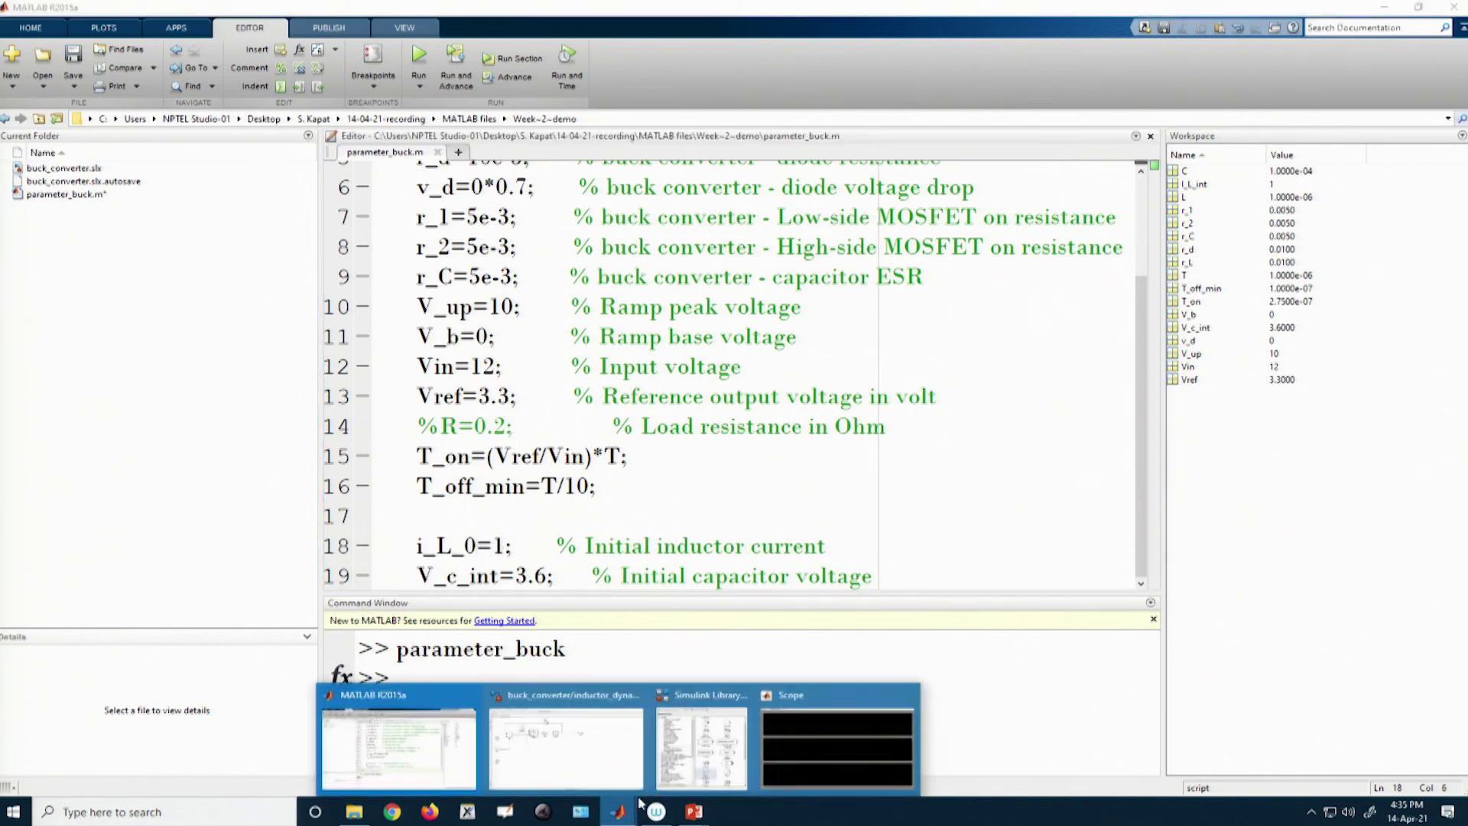
left_click(585, 761)
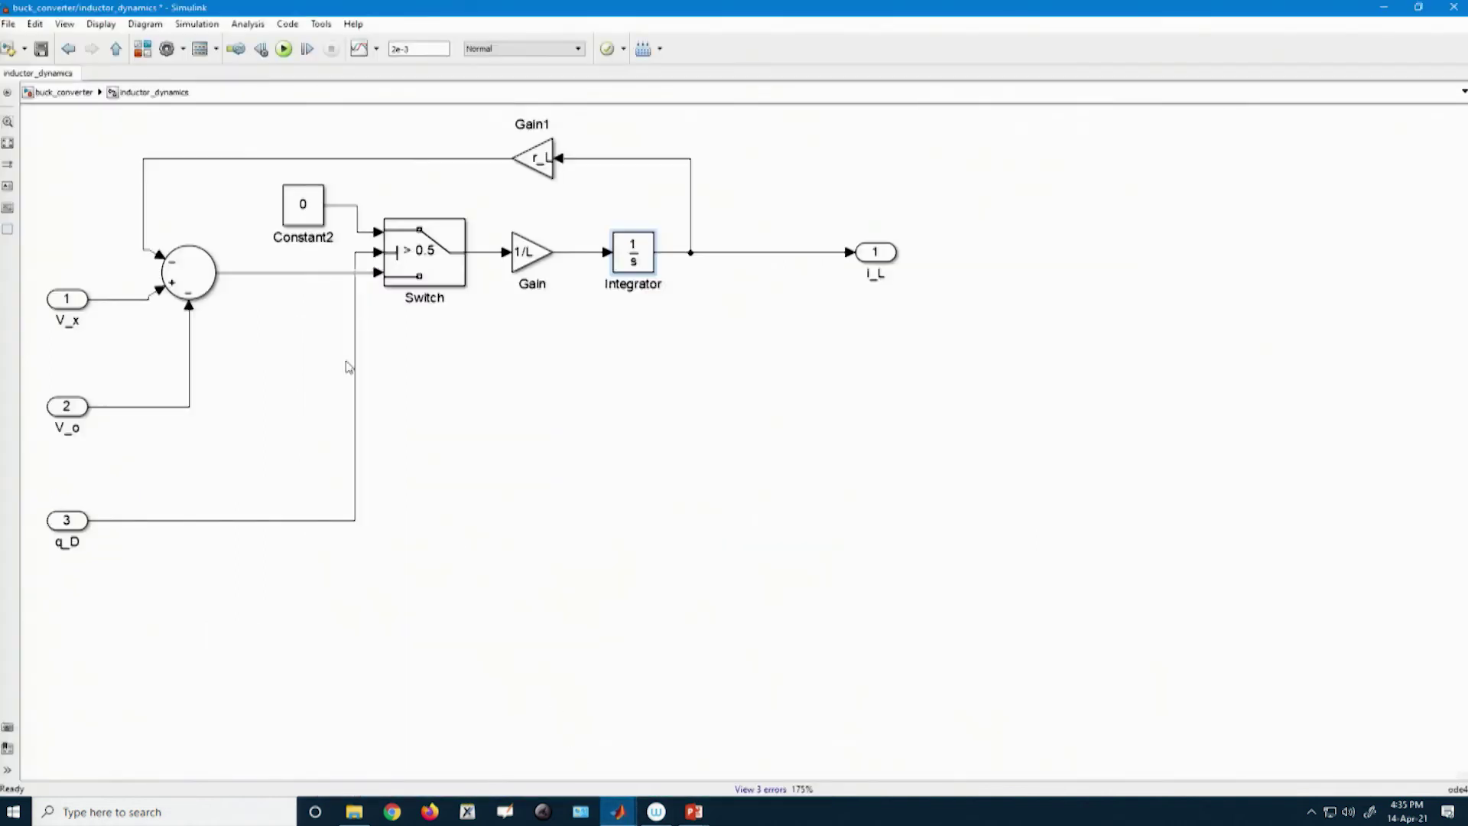
left_click(115, 48)
double_click(590, 528)
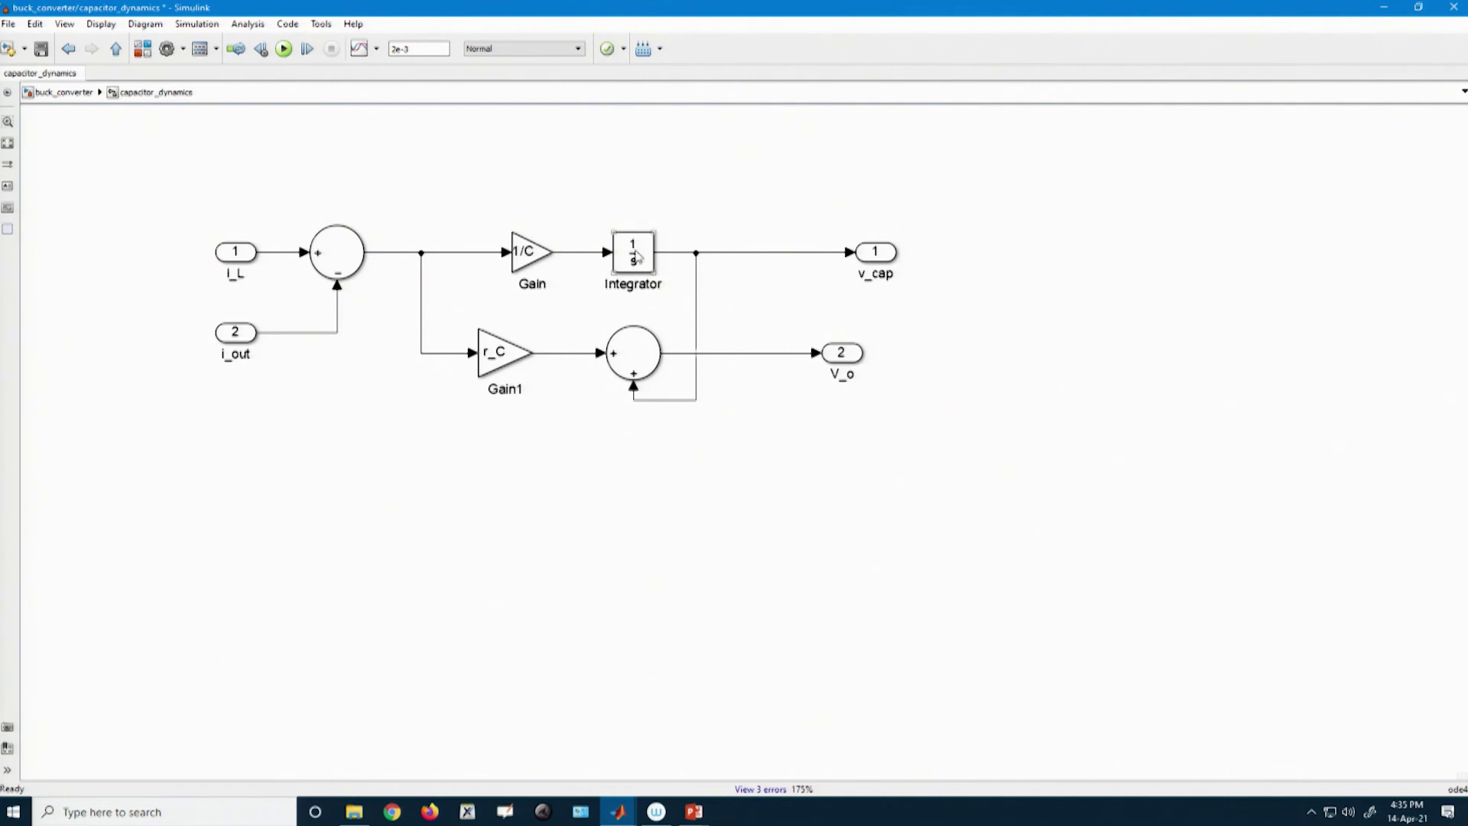
double_click(635, 250)
double_click(731, 180)
key("ctrl+c")
left_click(795, 499)
left_click(416, 743)
left_click_drag(419, 575, 498, 575)
key("ctrl+v")
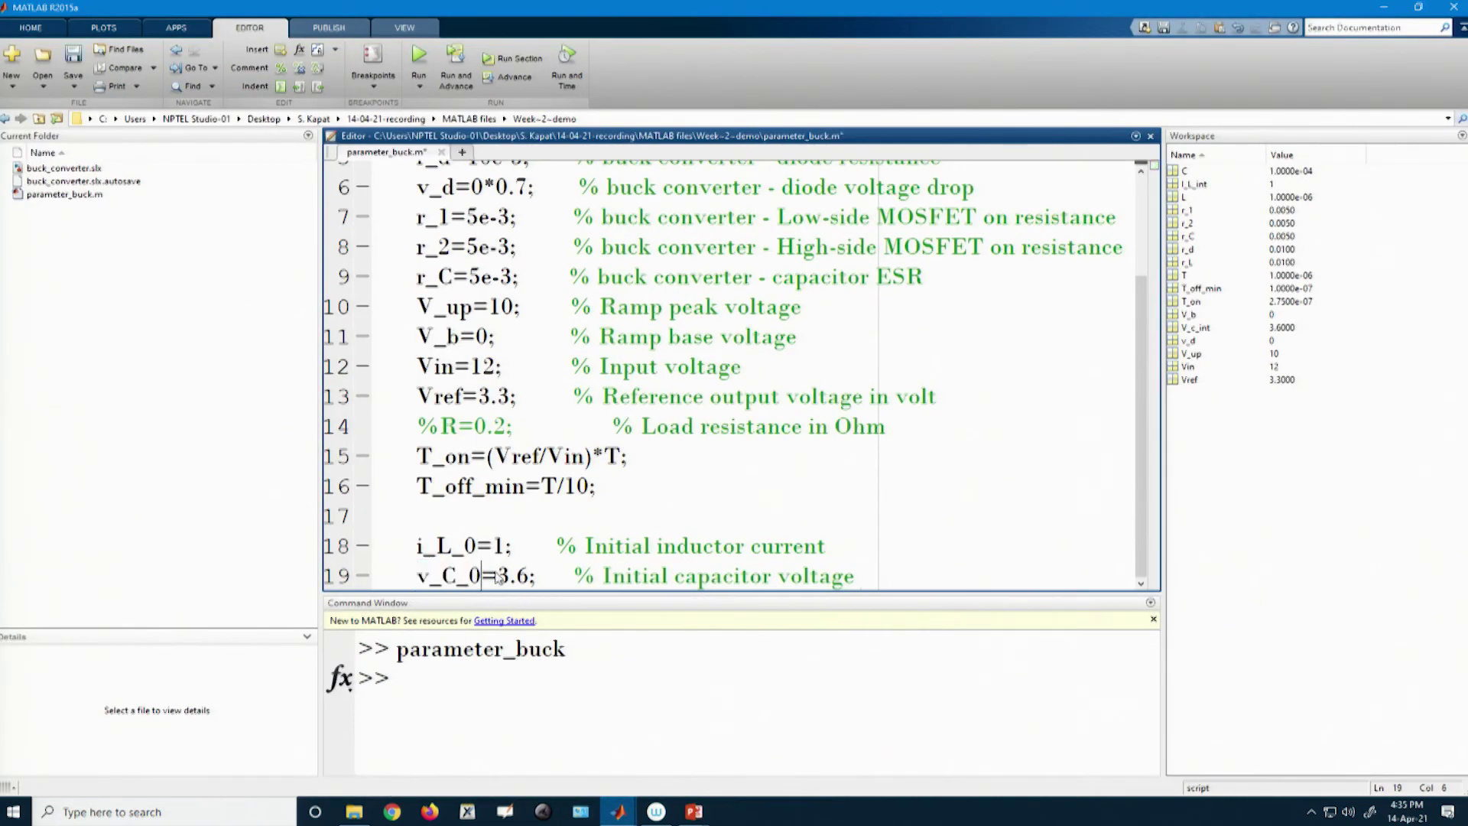
key("ctrl+s")
Uncomment the load resistance line in parameter_buck.m, set R to 1, and run the script
key("BackSpace")
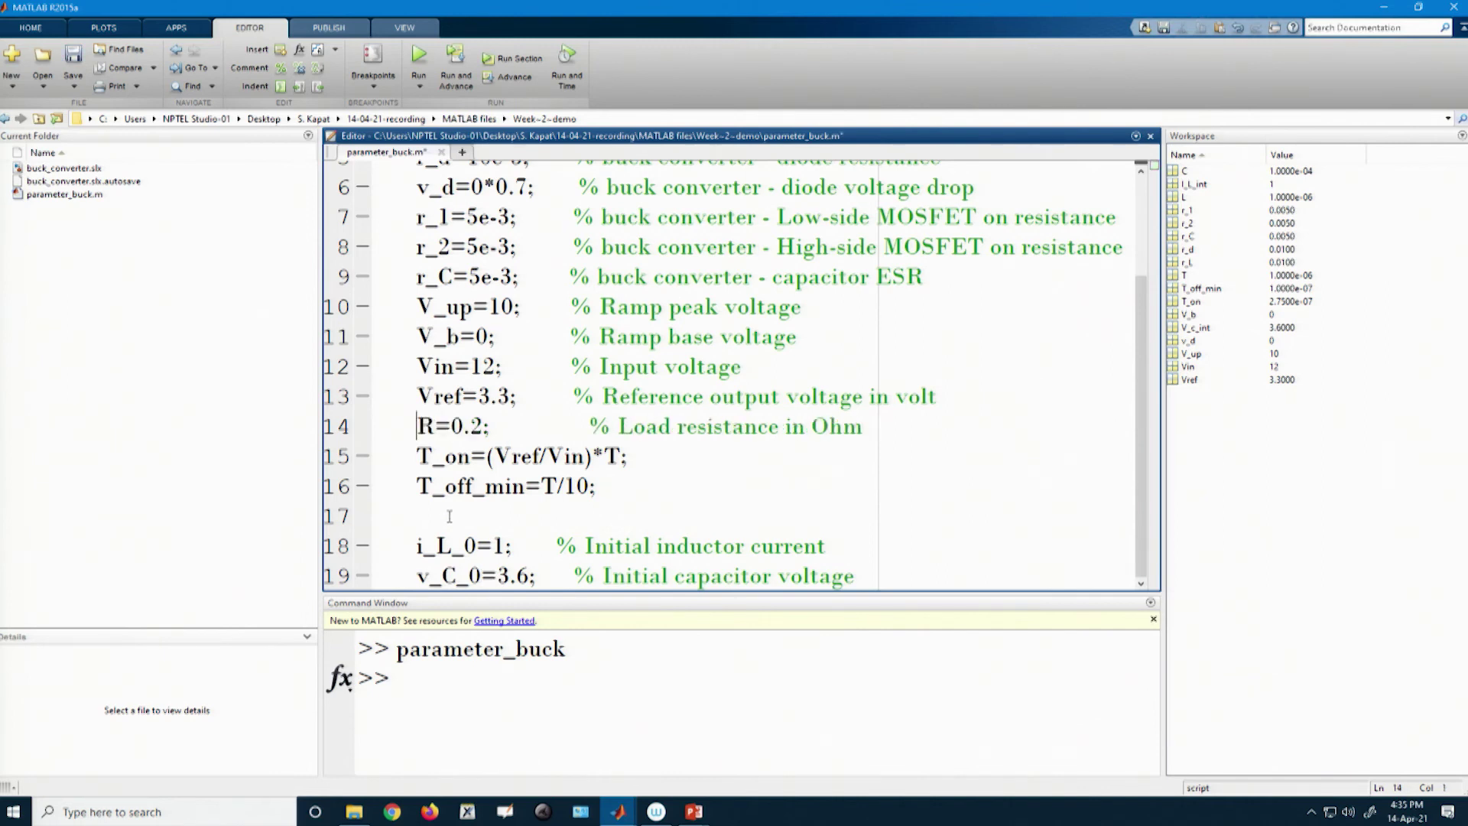
key("ctrl+s")
left_click_drag(448, 425, 483, 425)
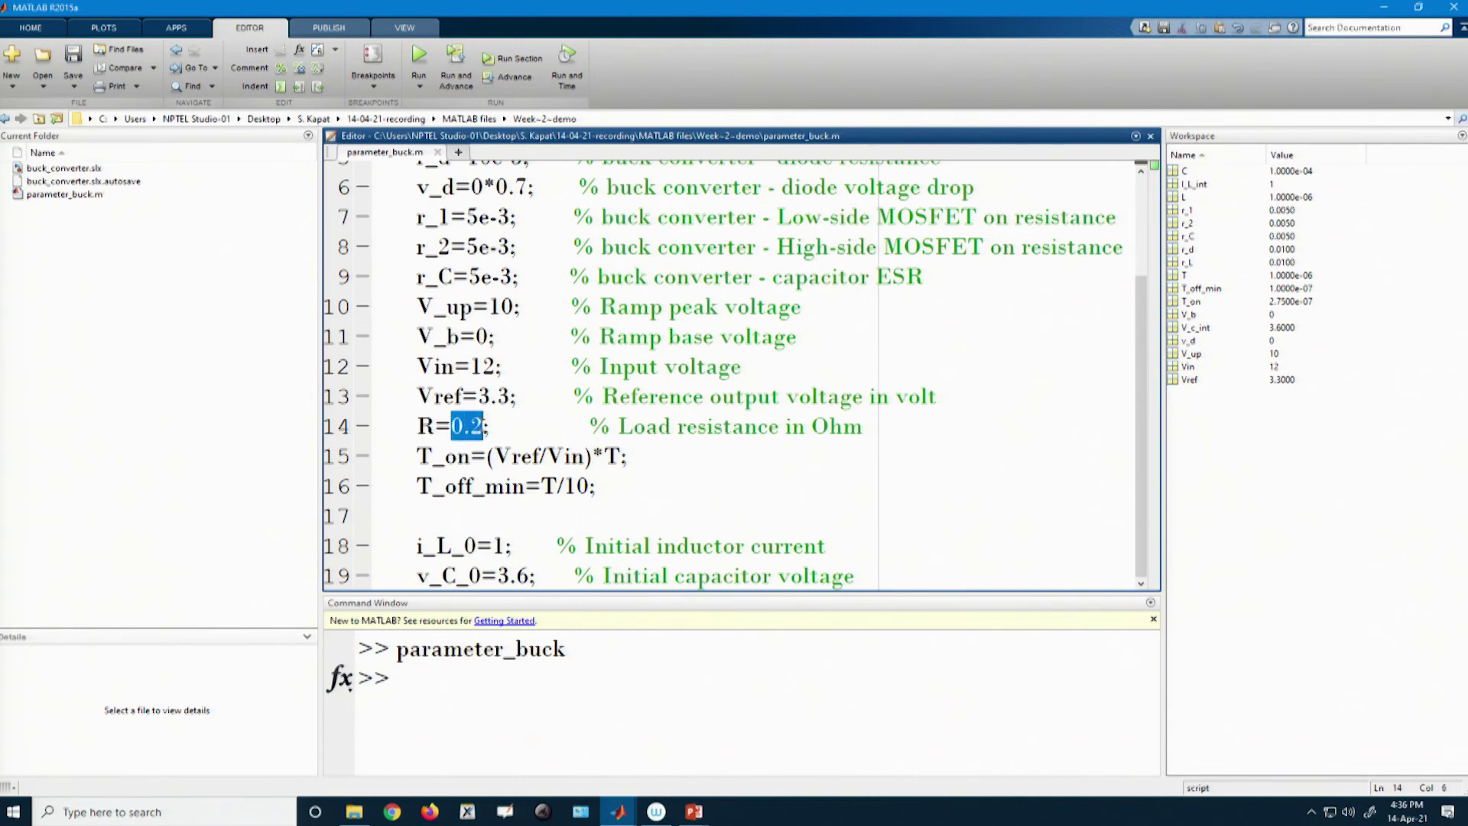
type("1")
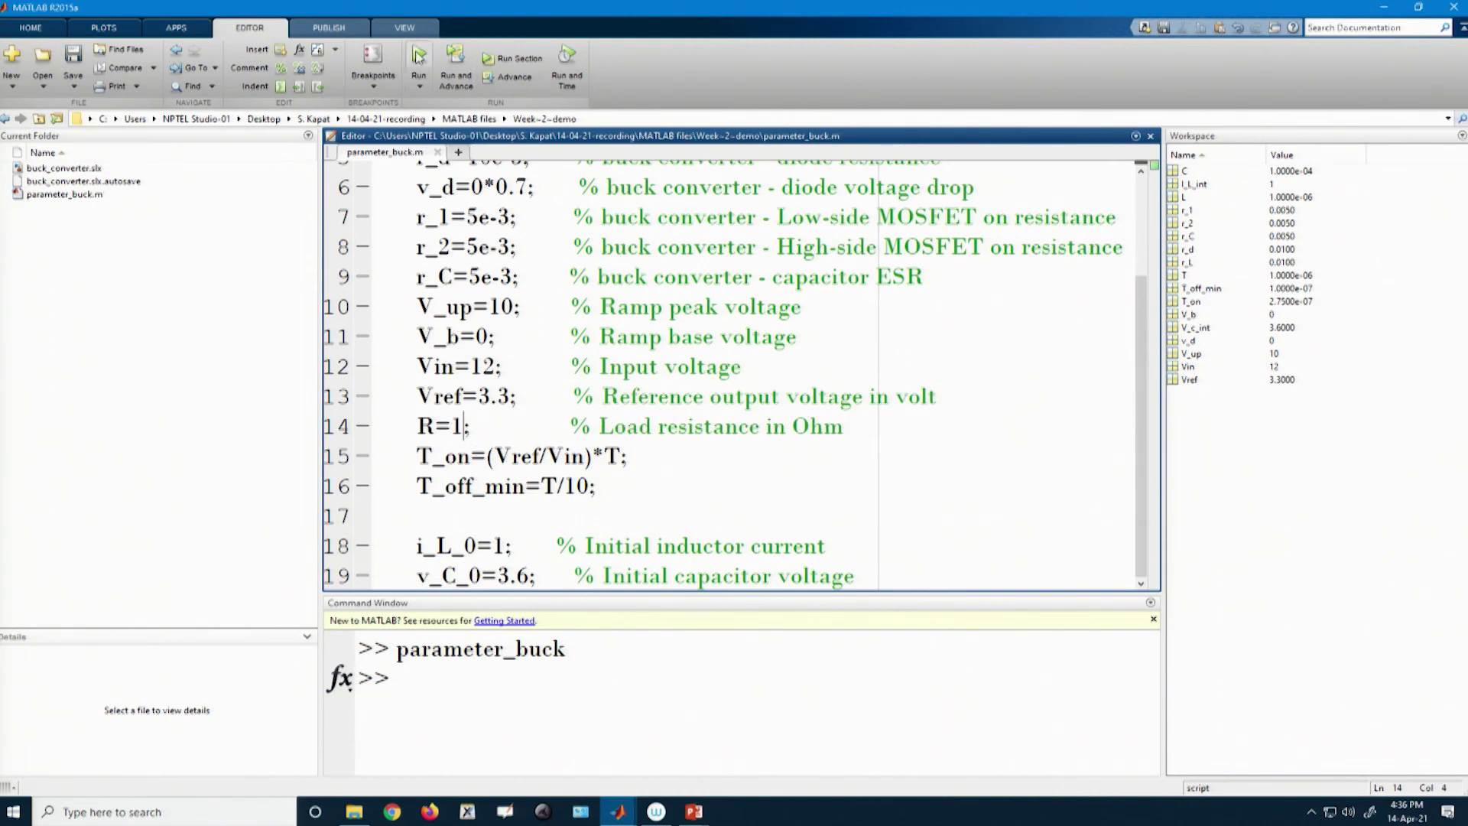
left_click(419, 65)
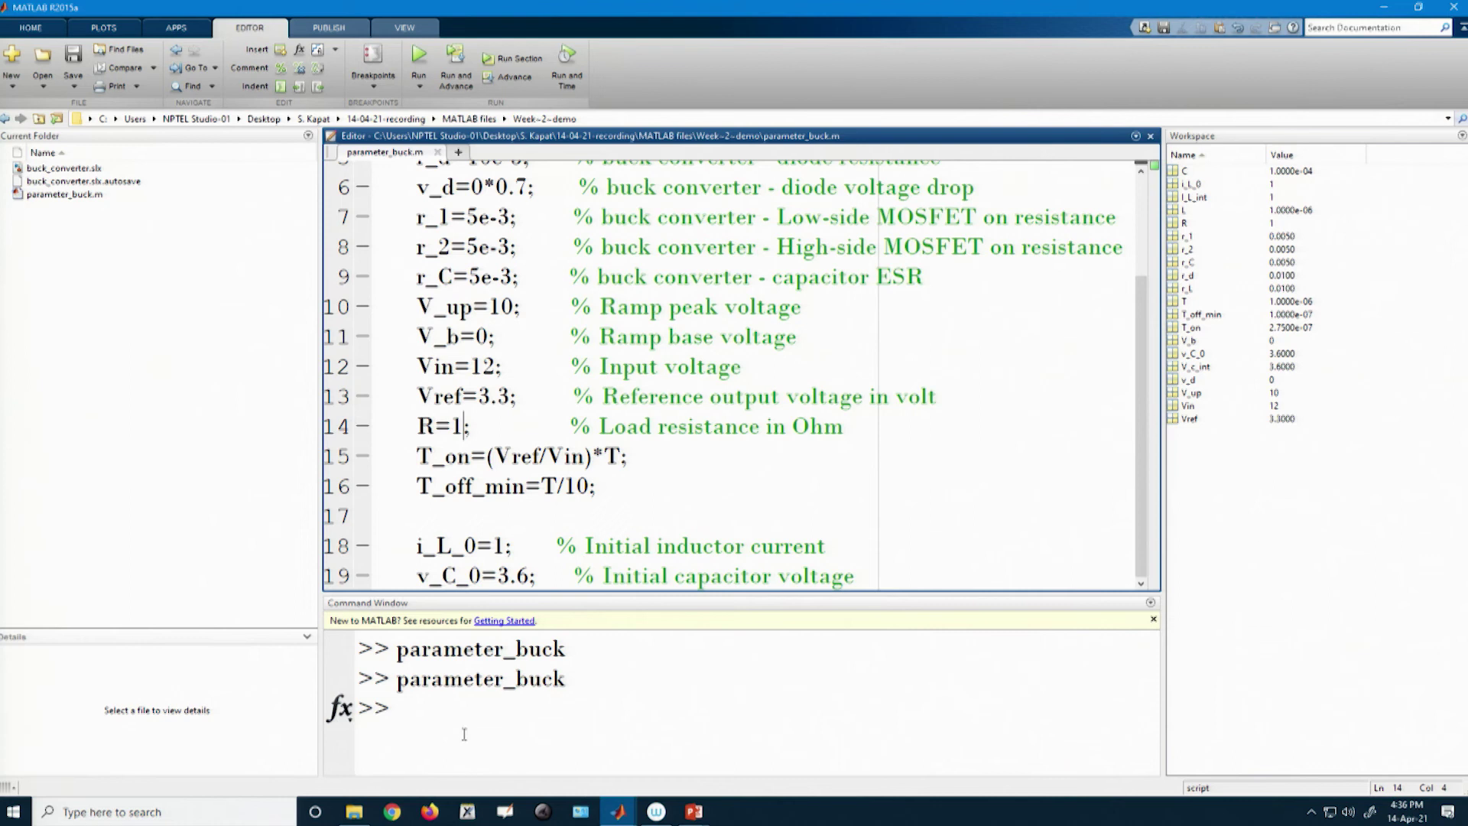
Return to the top level of the buck_converter model, run the simulation, and autoscale the waveforms in the Scope
mouse_move(618, 812)
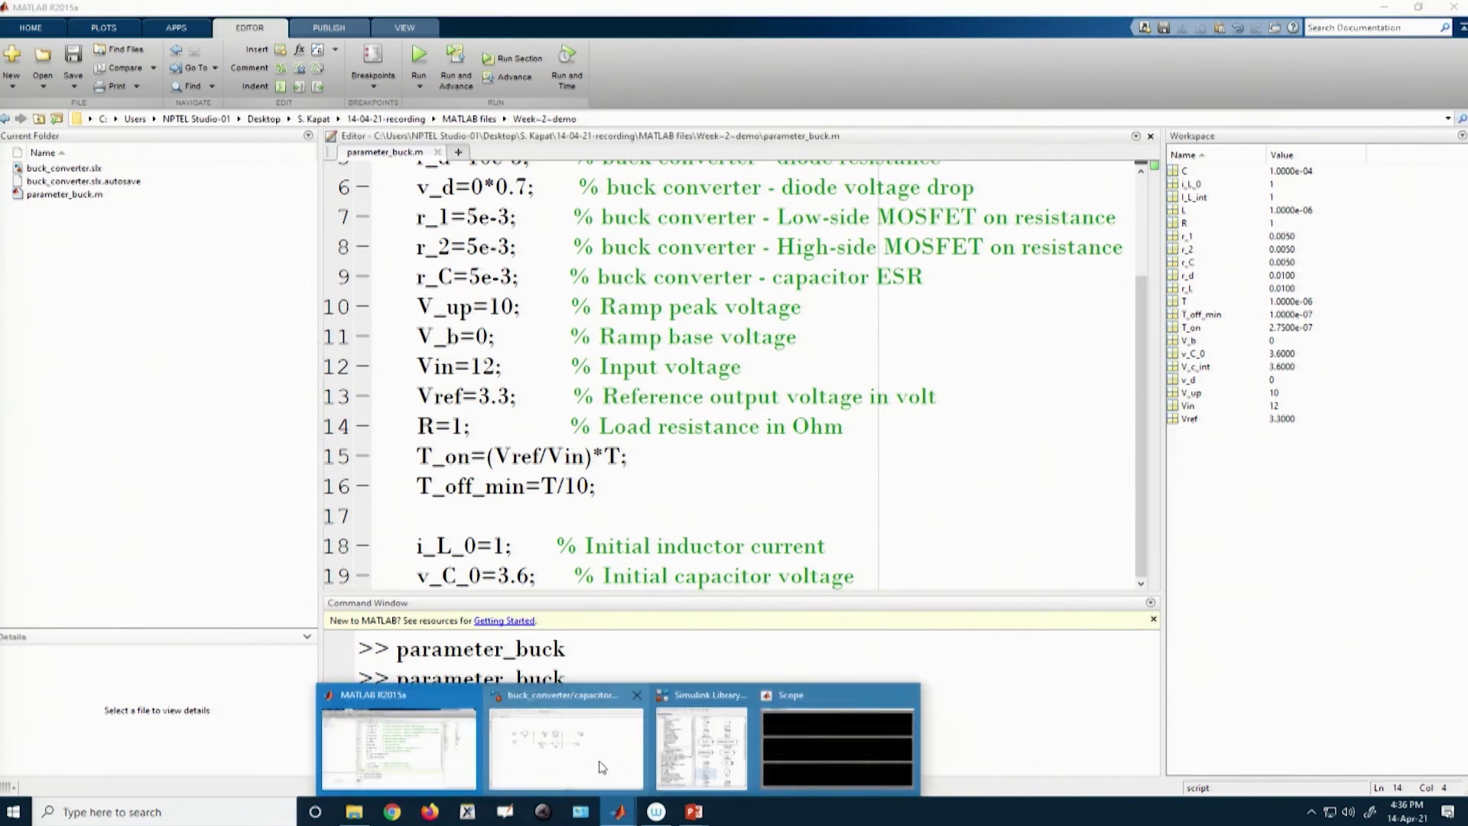
left_click(607, 769)
left_click(115, 48)
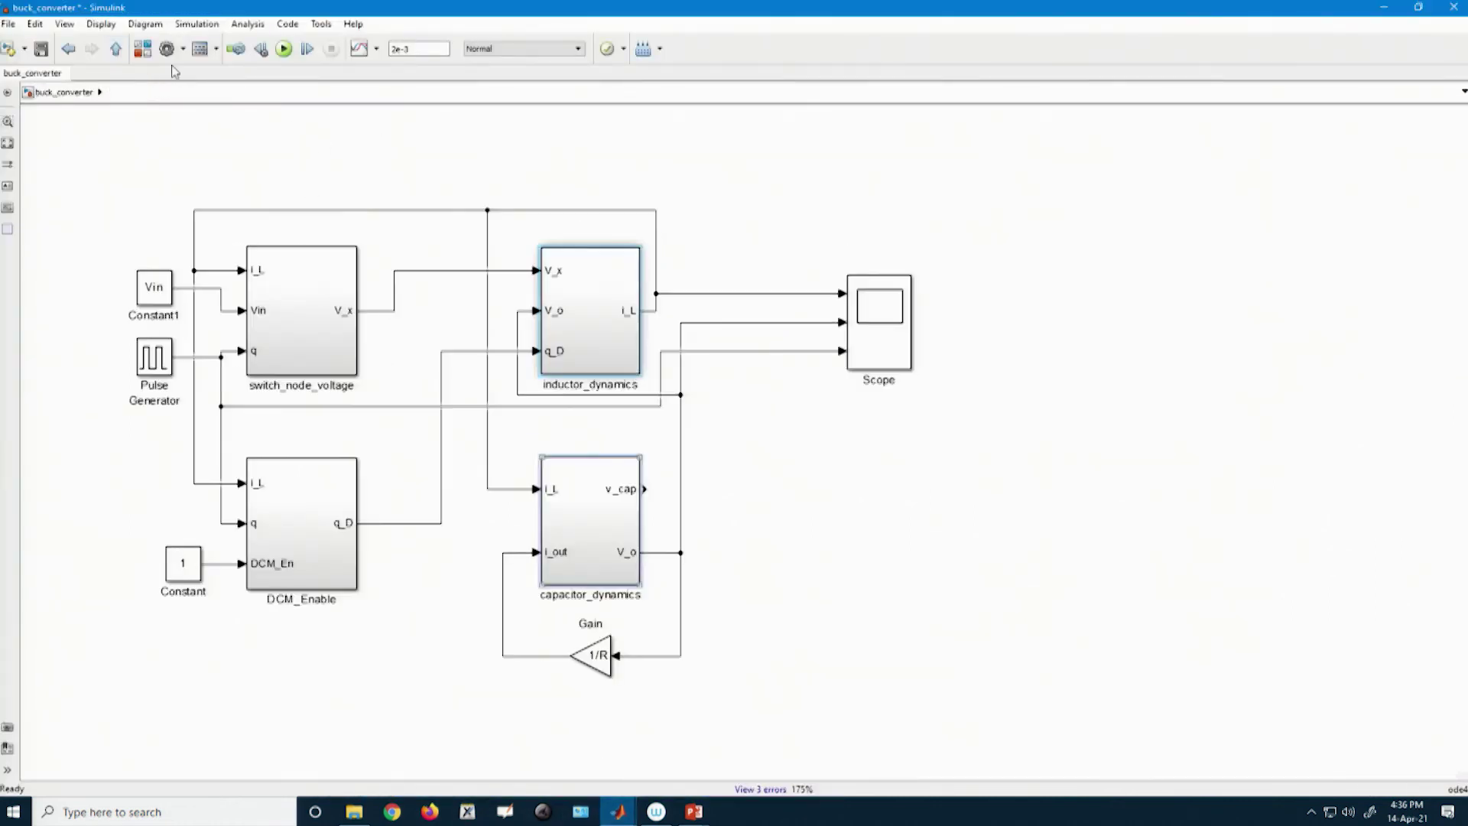
left_click(284, 50)
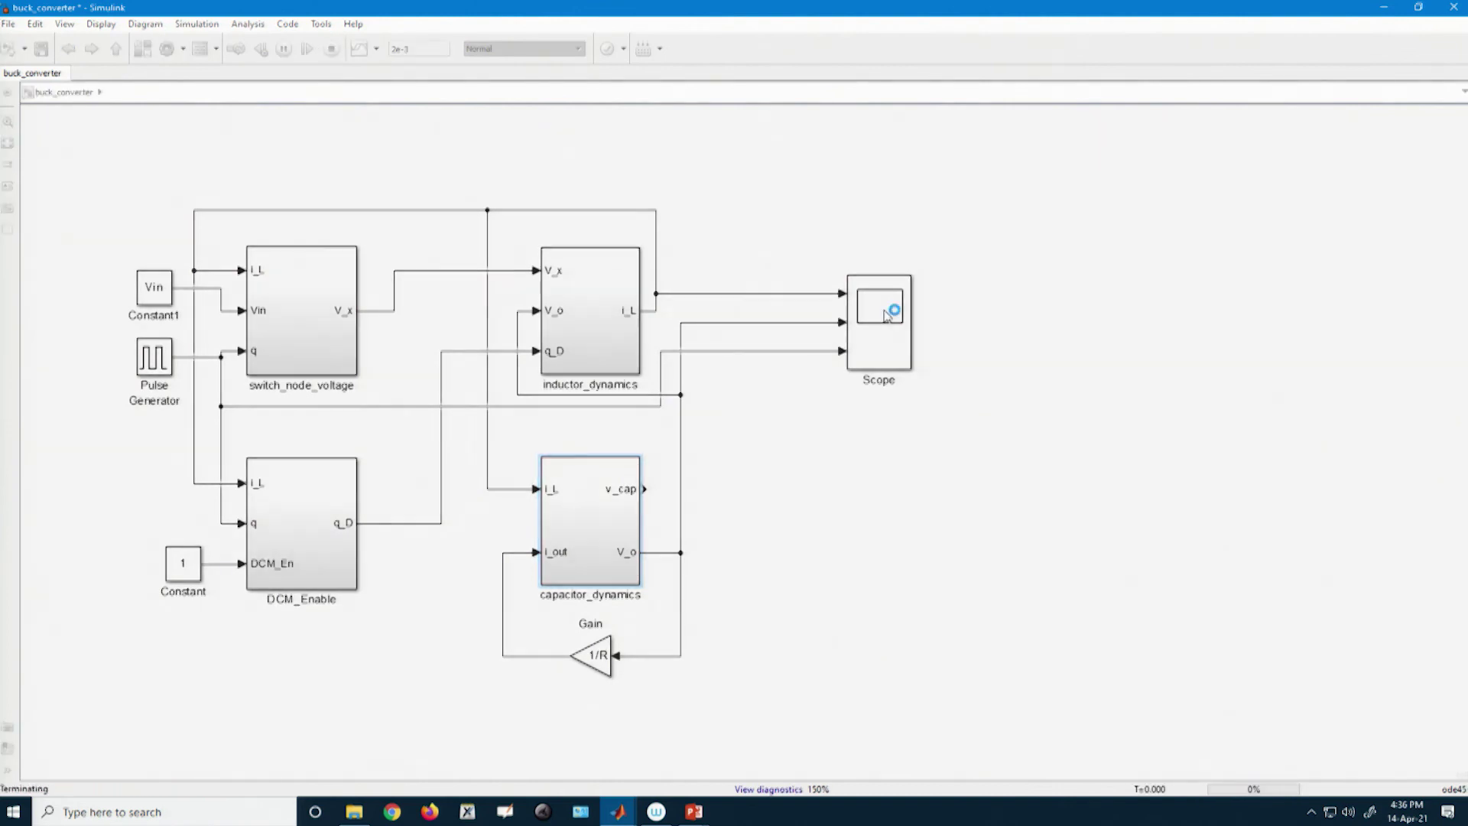
double_click(885, 316)
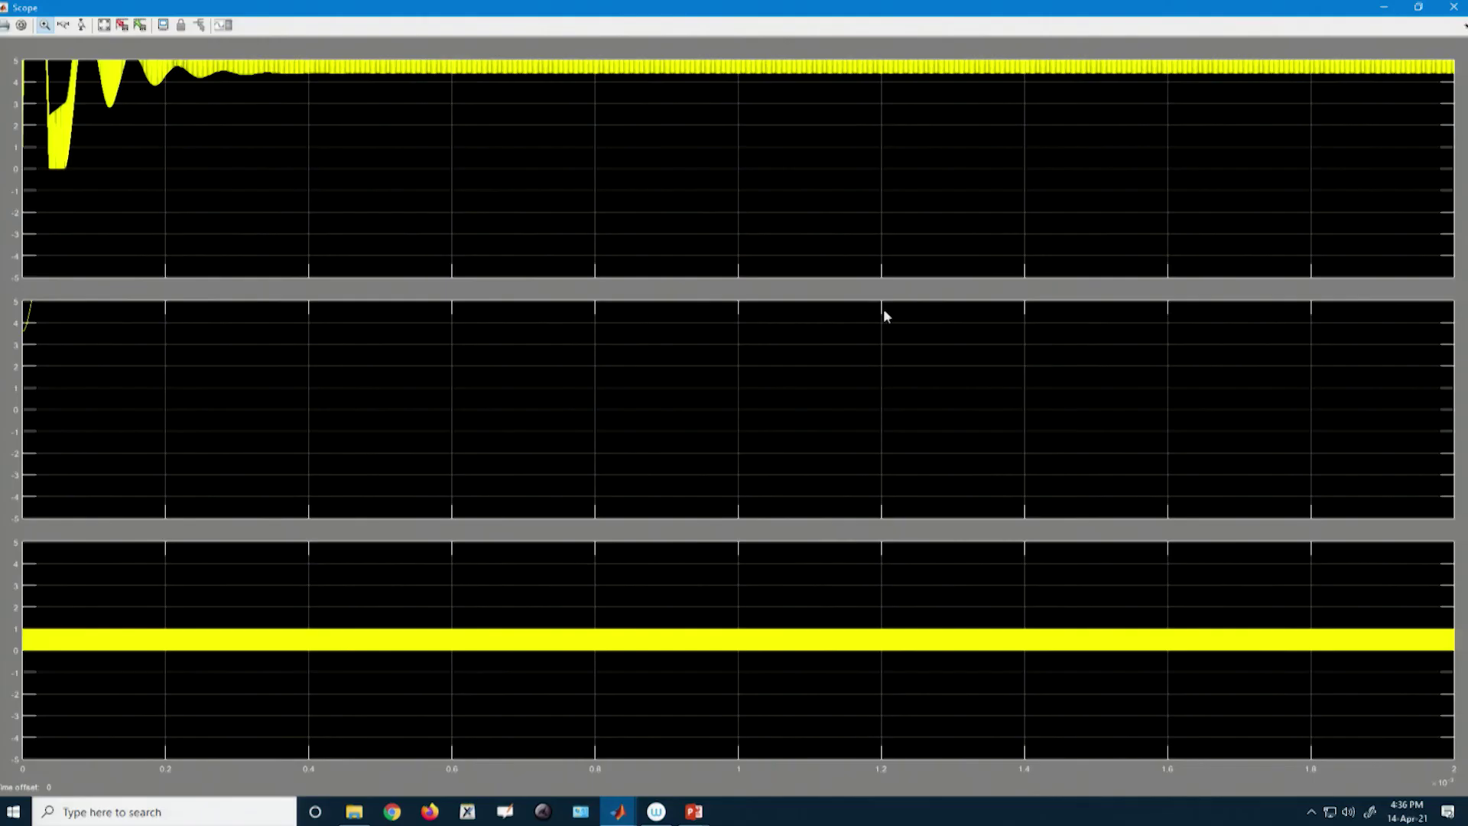
left_click(105, 26)
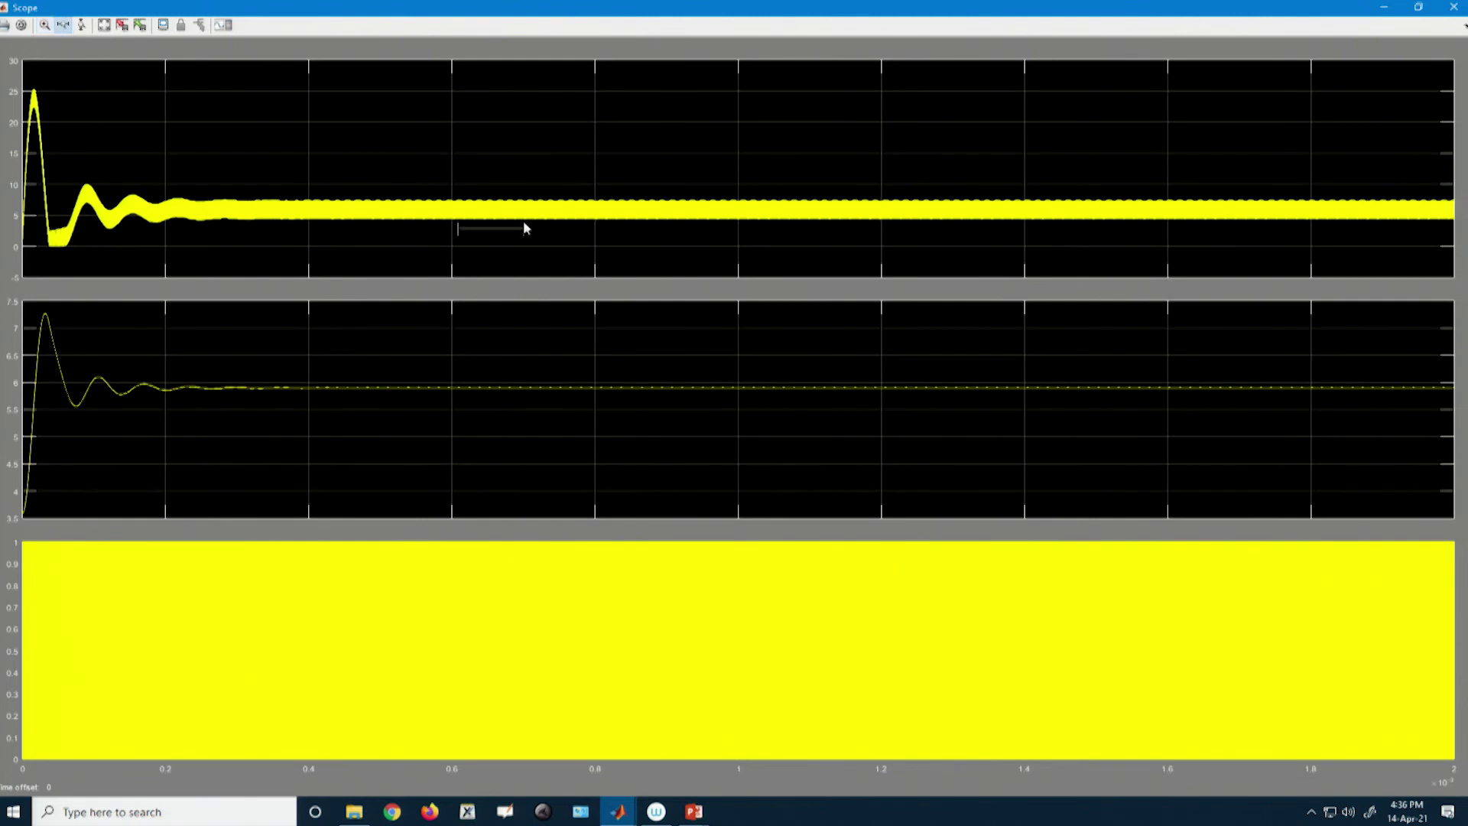
Examine the steady-state ripple of all three Scope plots over a few switching cycles around 6.4e-4 s
left_click_drag(524, 224, 525, 224)
left_click(82, 25)
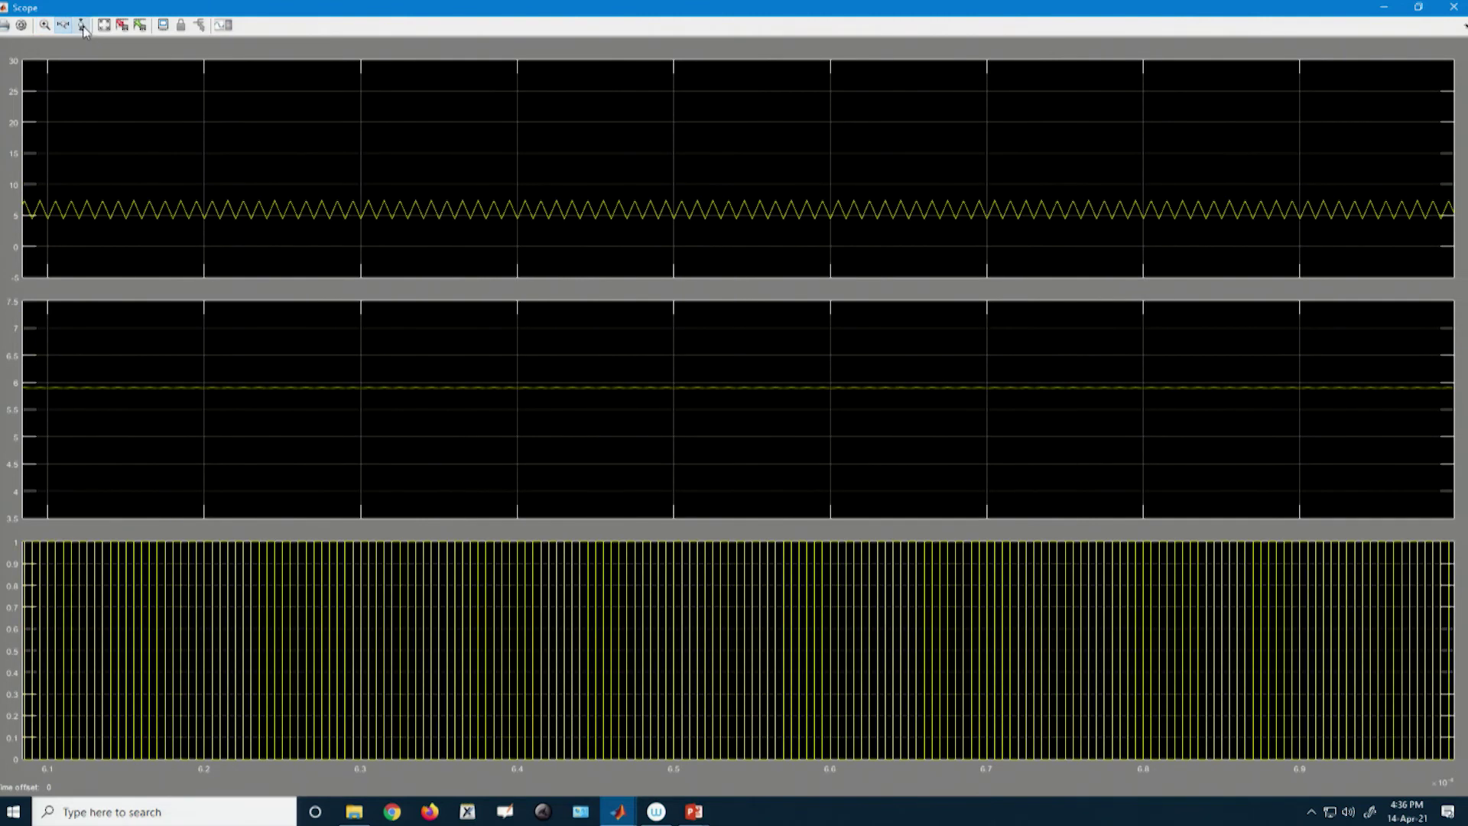
left_click_drag(383, 227, 382, 225)
left_click_drag(383, 103, 387, 241)
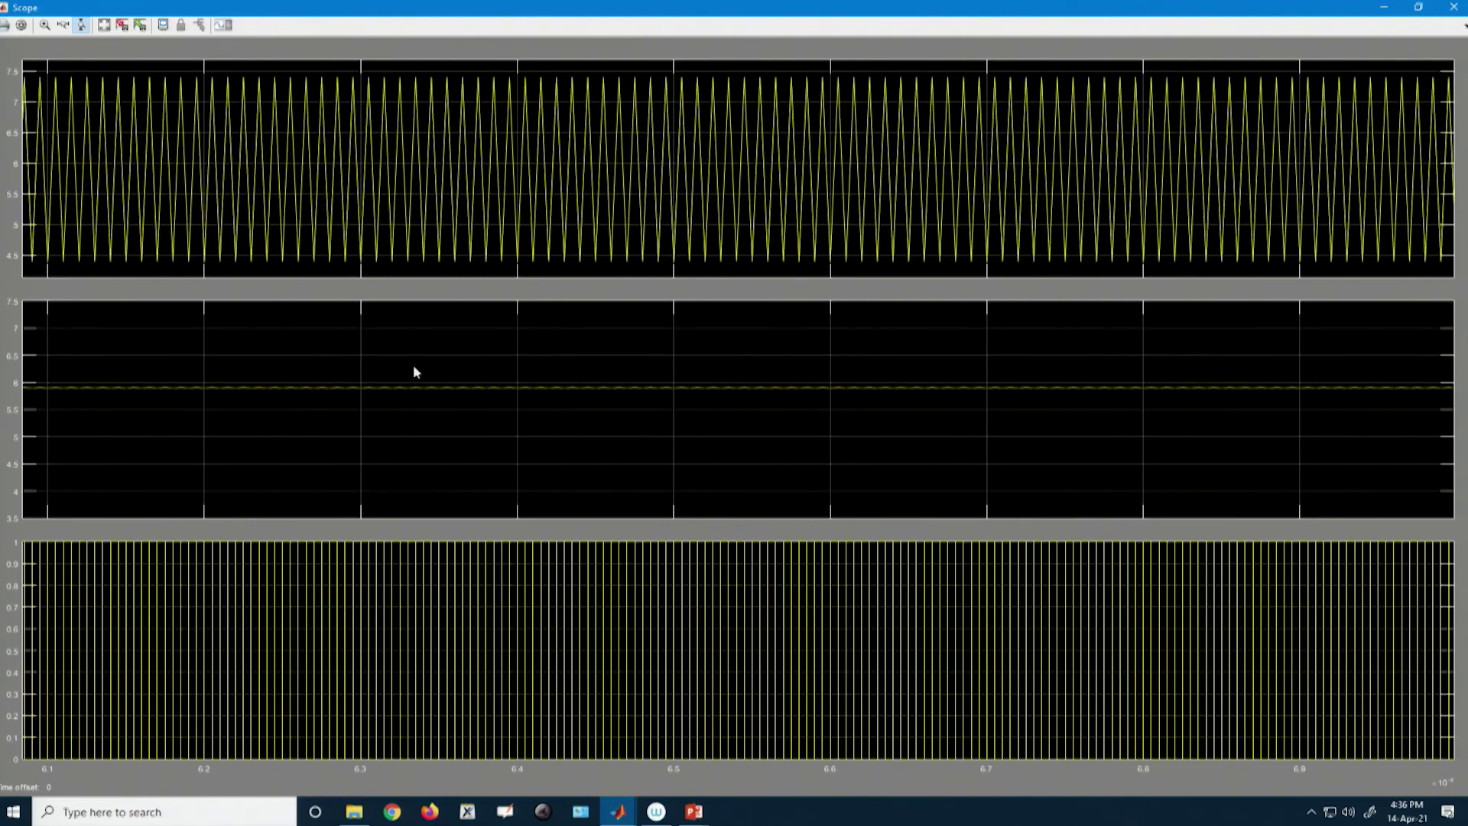
left_click_drag(424, 402, 463, 478)
left_click_drag(428, 586, 581, 596)
left_click_drag(335, 631, 592, 632)
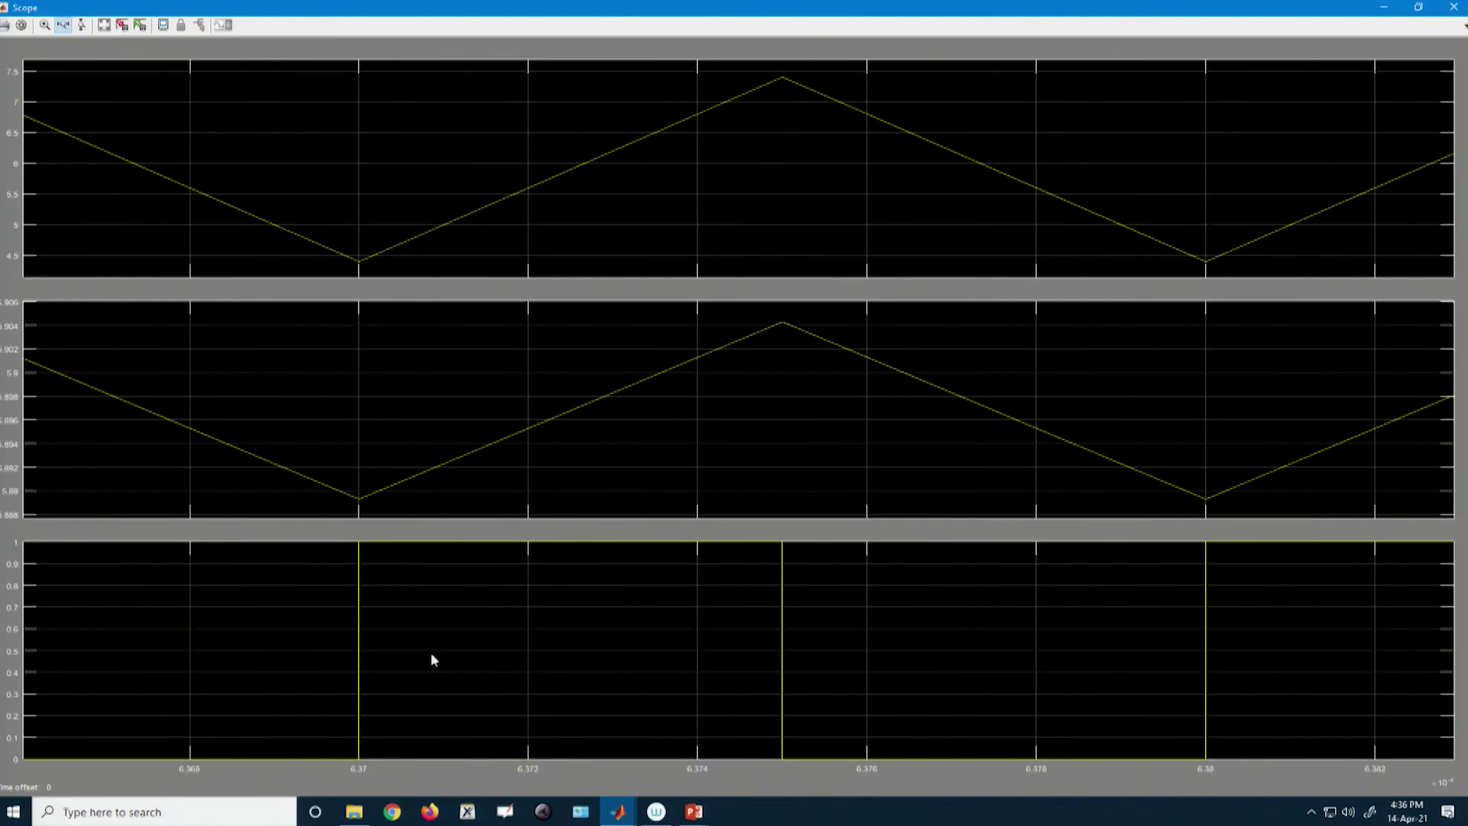
right_click(430, 654)
left_click(434, 660)
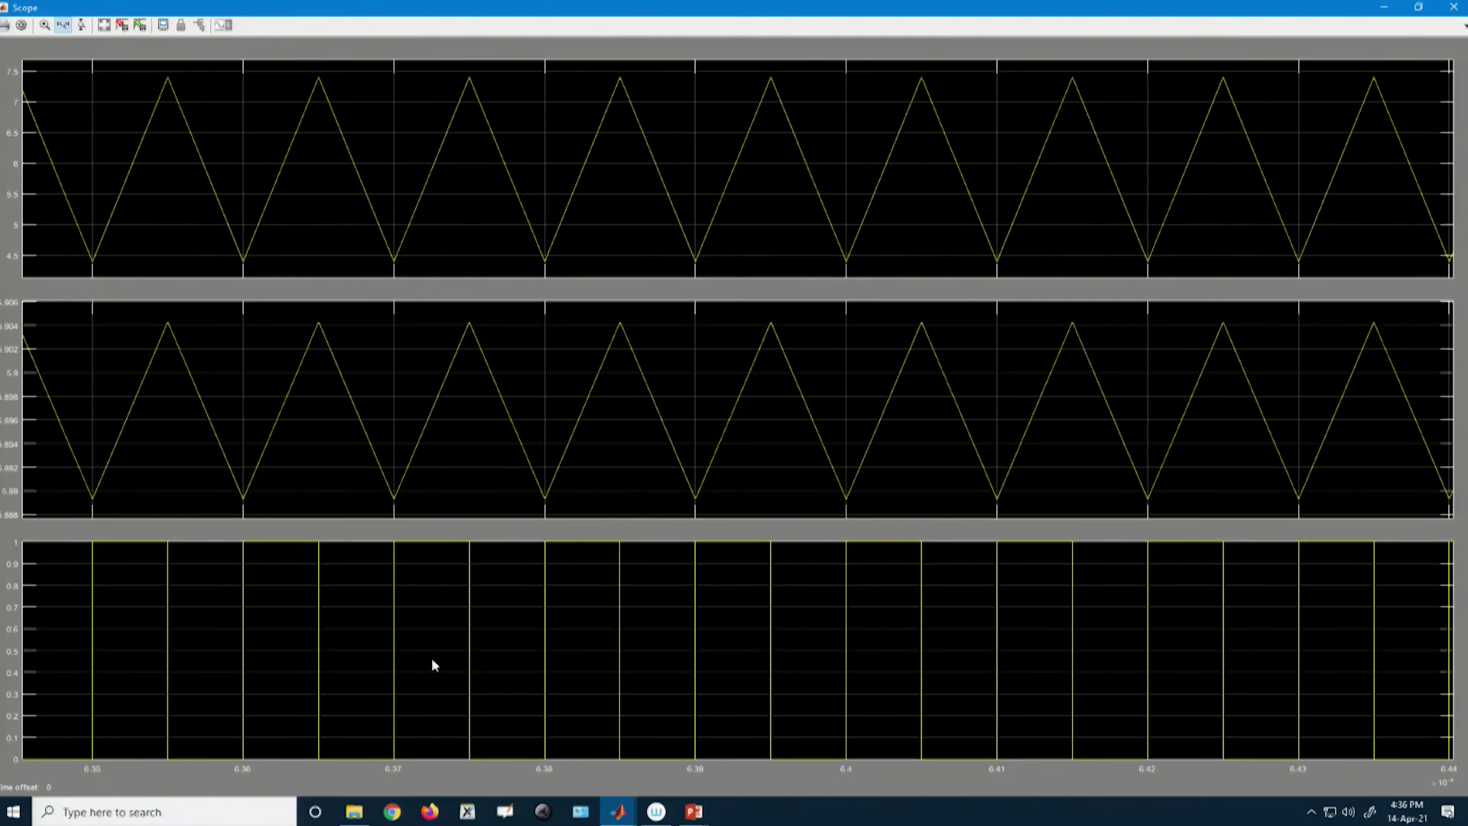
Set the Y-axis limits of the Scope's third plot to -1 and 2
right_click(431, 665)
left_click(475, 737)
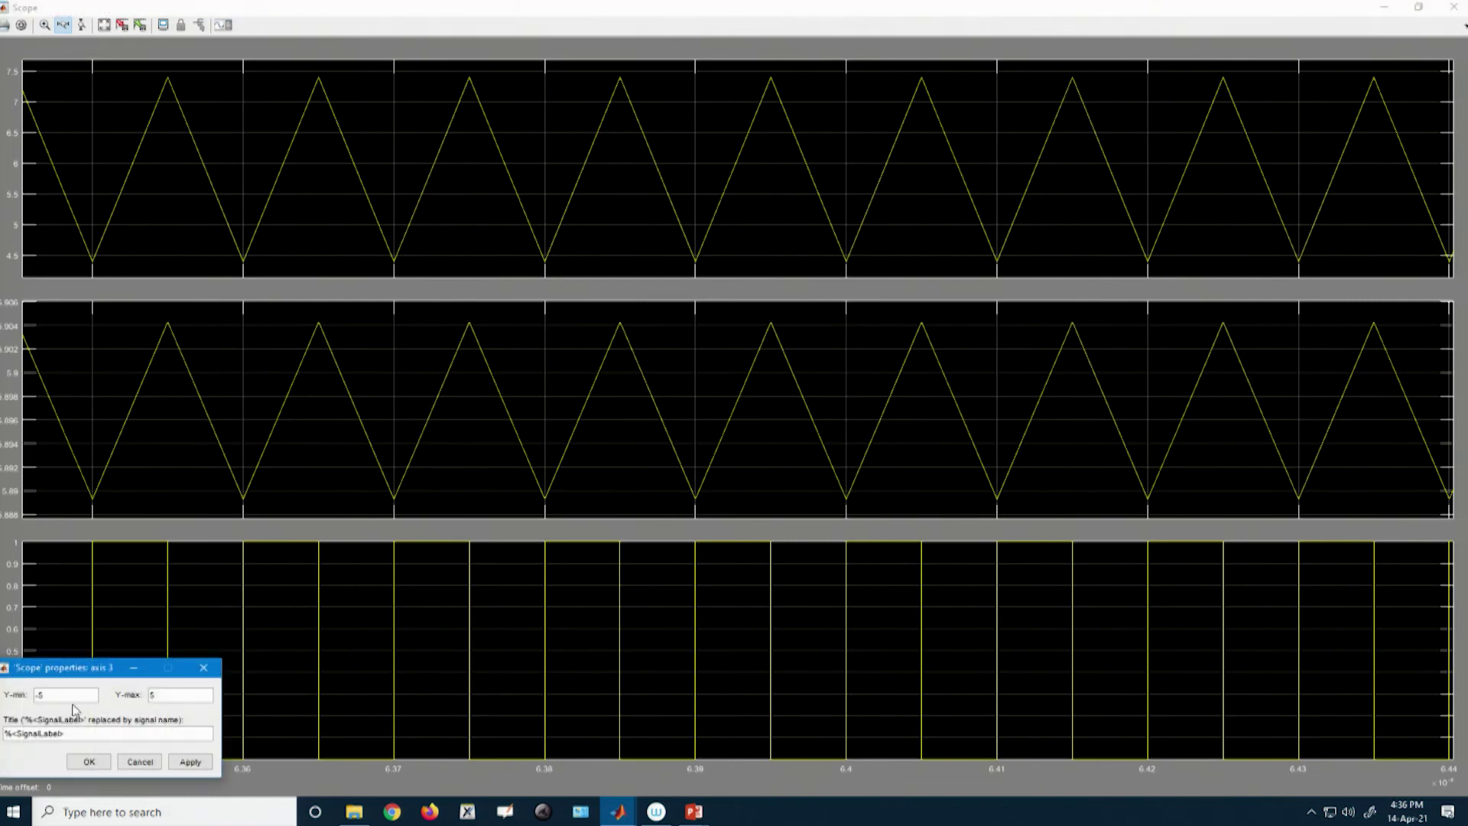
type("1")
double_click(152, 695)
type("2")
left_click(89, 763)
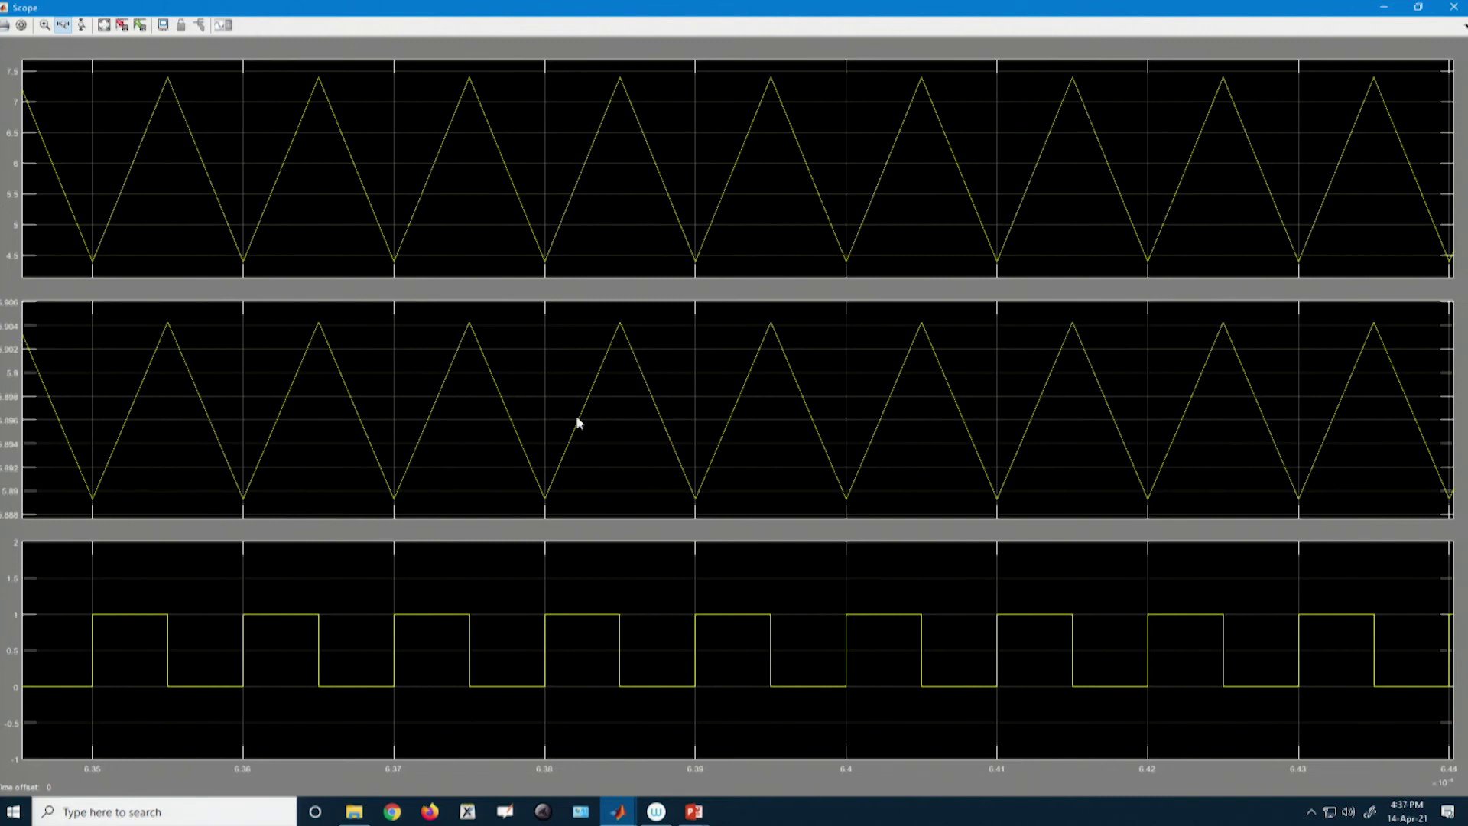
Compare the inductor current, output voltage and gate signal over about two switching periods from 6.37e-4 s
left_click_drag(578, 422, 574, 427)
right_click(197, 373)
left_click(210, 386)
left_click_drag(382, 412, 728, 439)
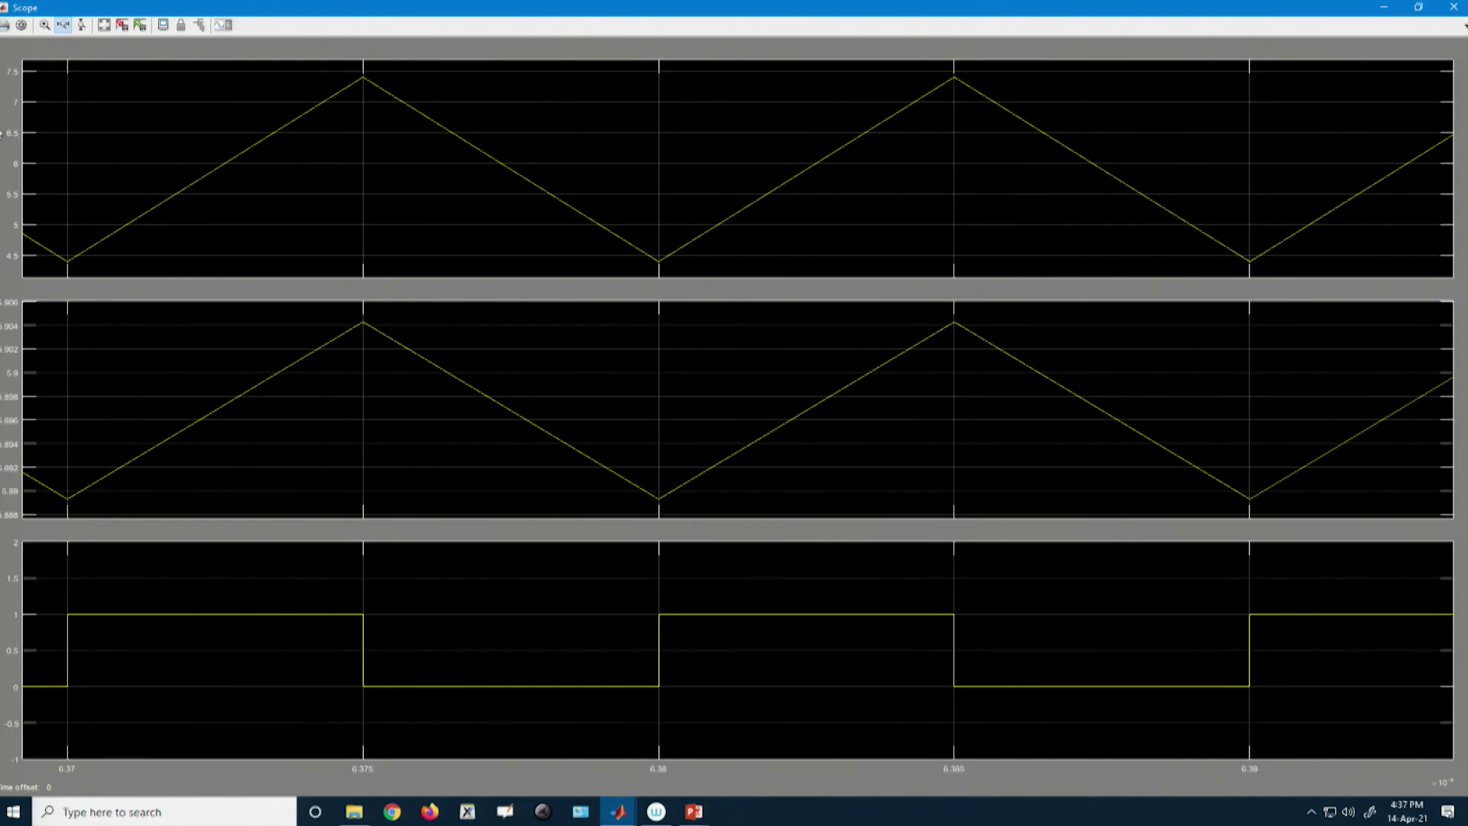
Switch to MATLAB, set the capacitor ESR in parameter_buck.m to r_C=0*5e-3, and run the script
mouse_move(617, 811)
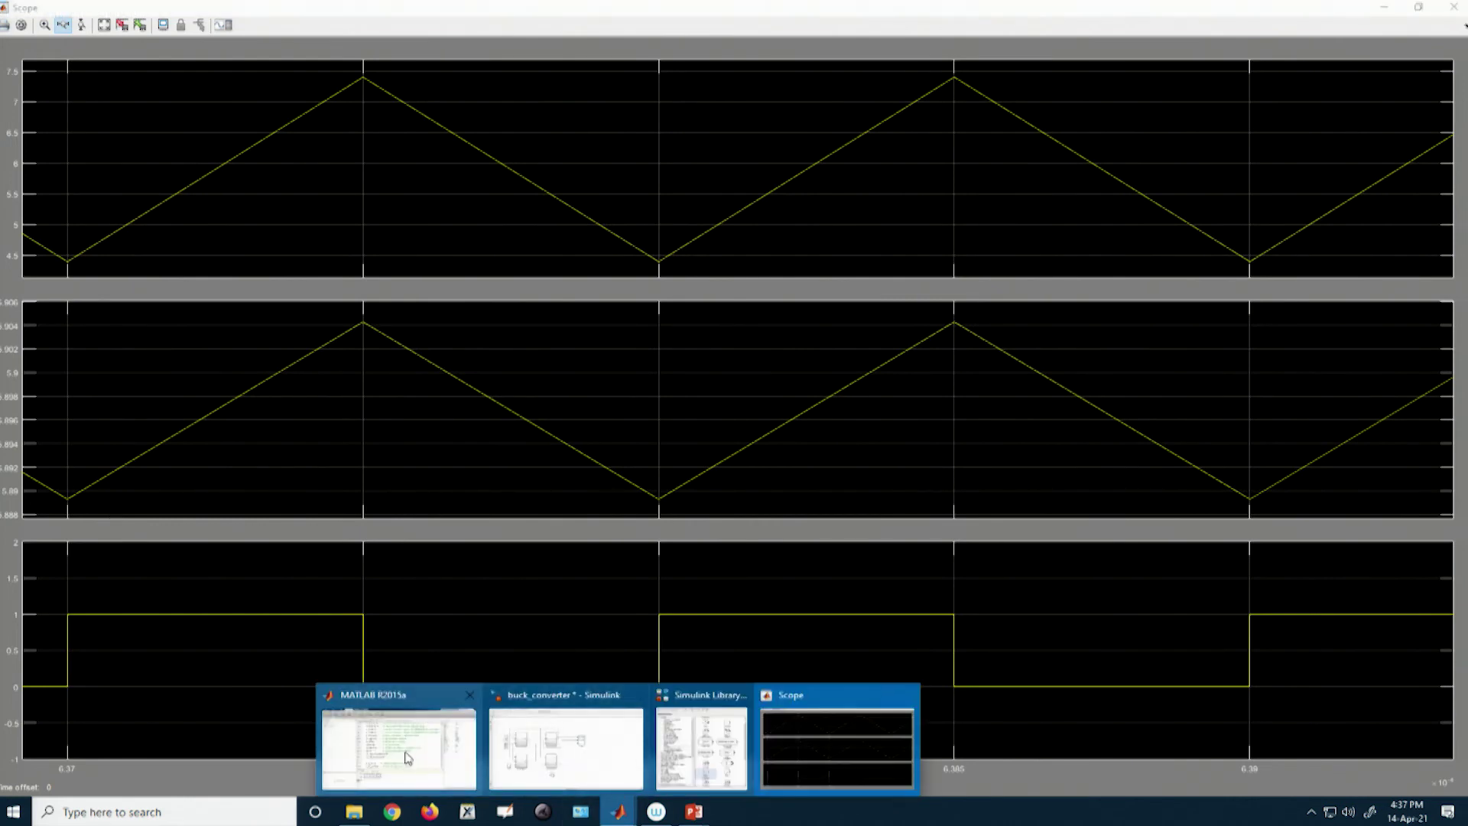
left_click(398, 736)
scroll(436, 533, "up", 2)
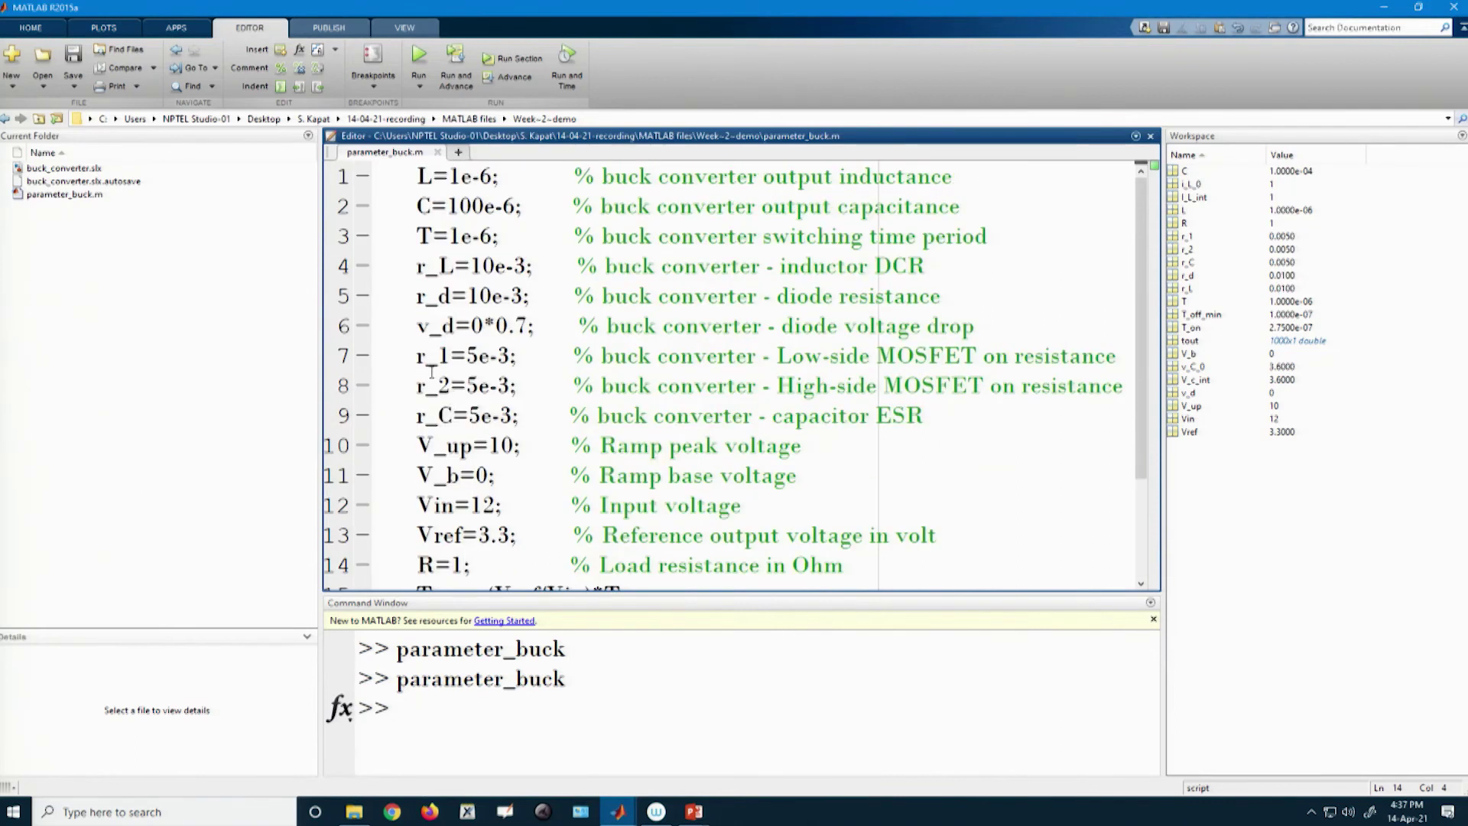
left_click(470, 415)
type("0*")
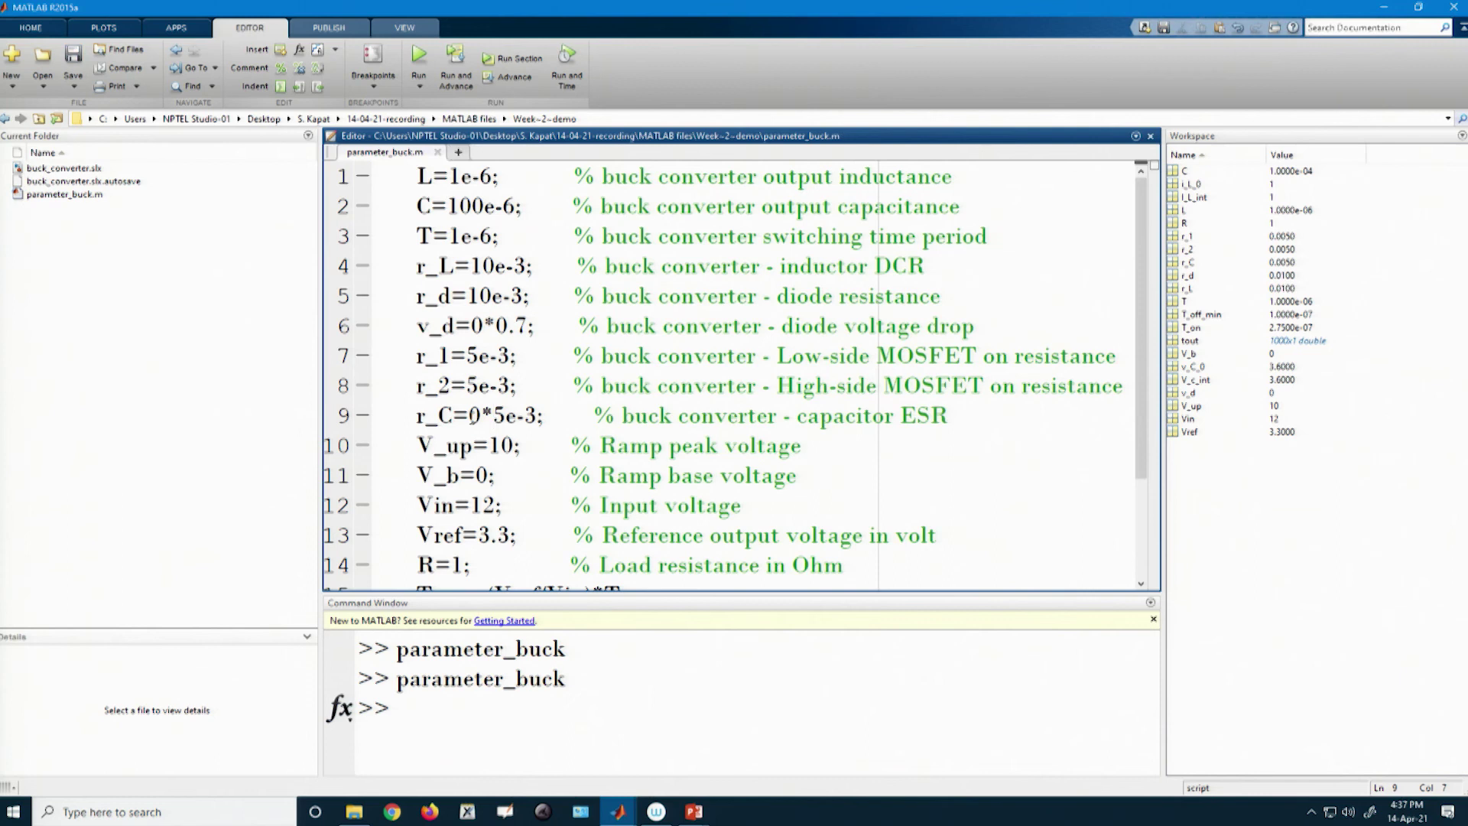
left_click(418, 57)
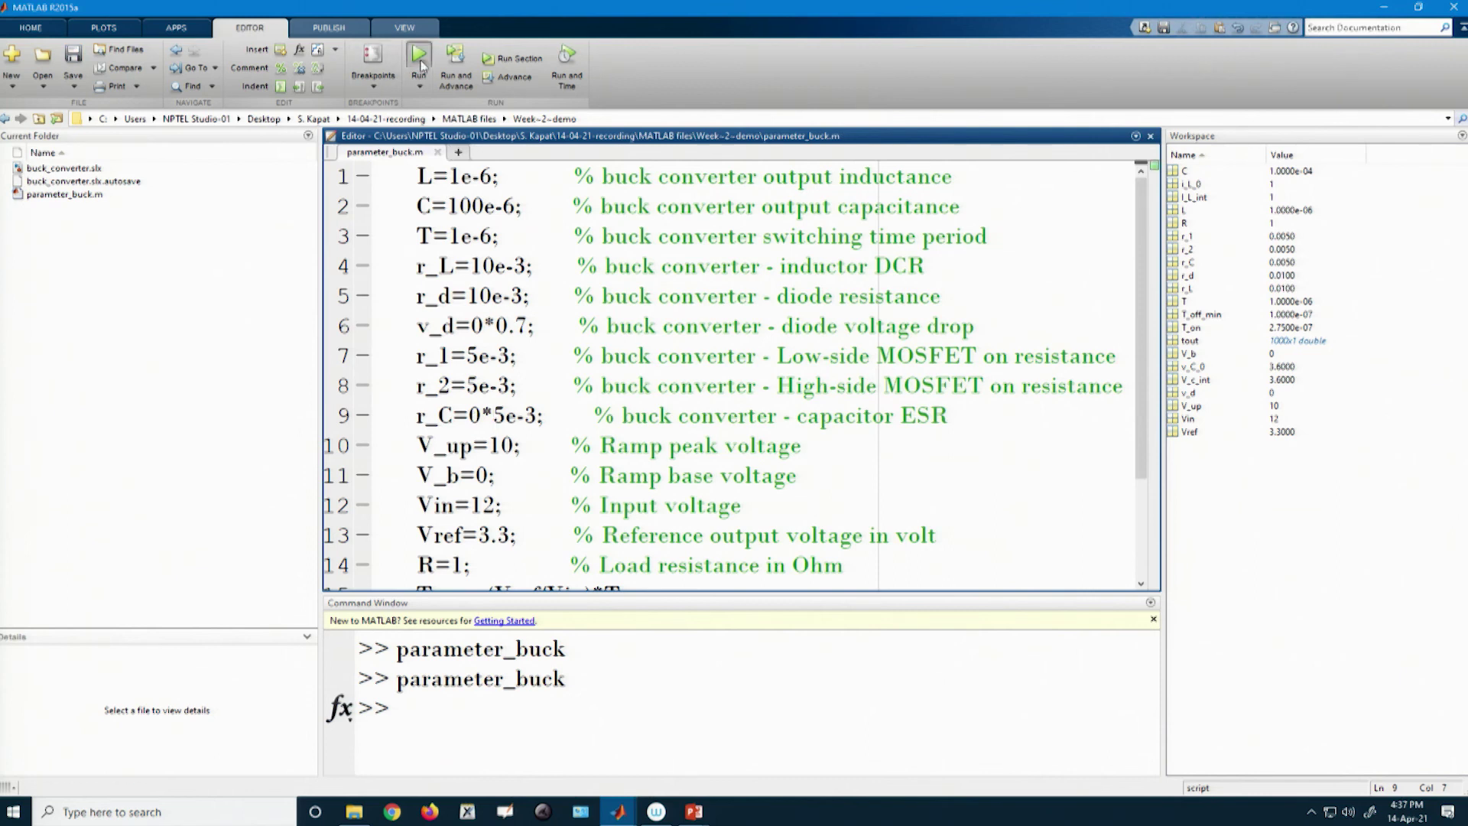
Return to the buck_converter model, rerun the simulation with zero capacitor ESR, and open the Scope
left_click(617, 811)
left_click(604, 788)
left_click(283, 48)
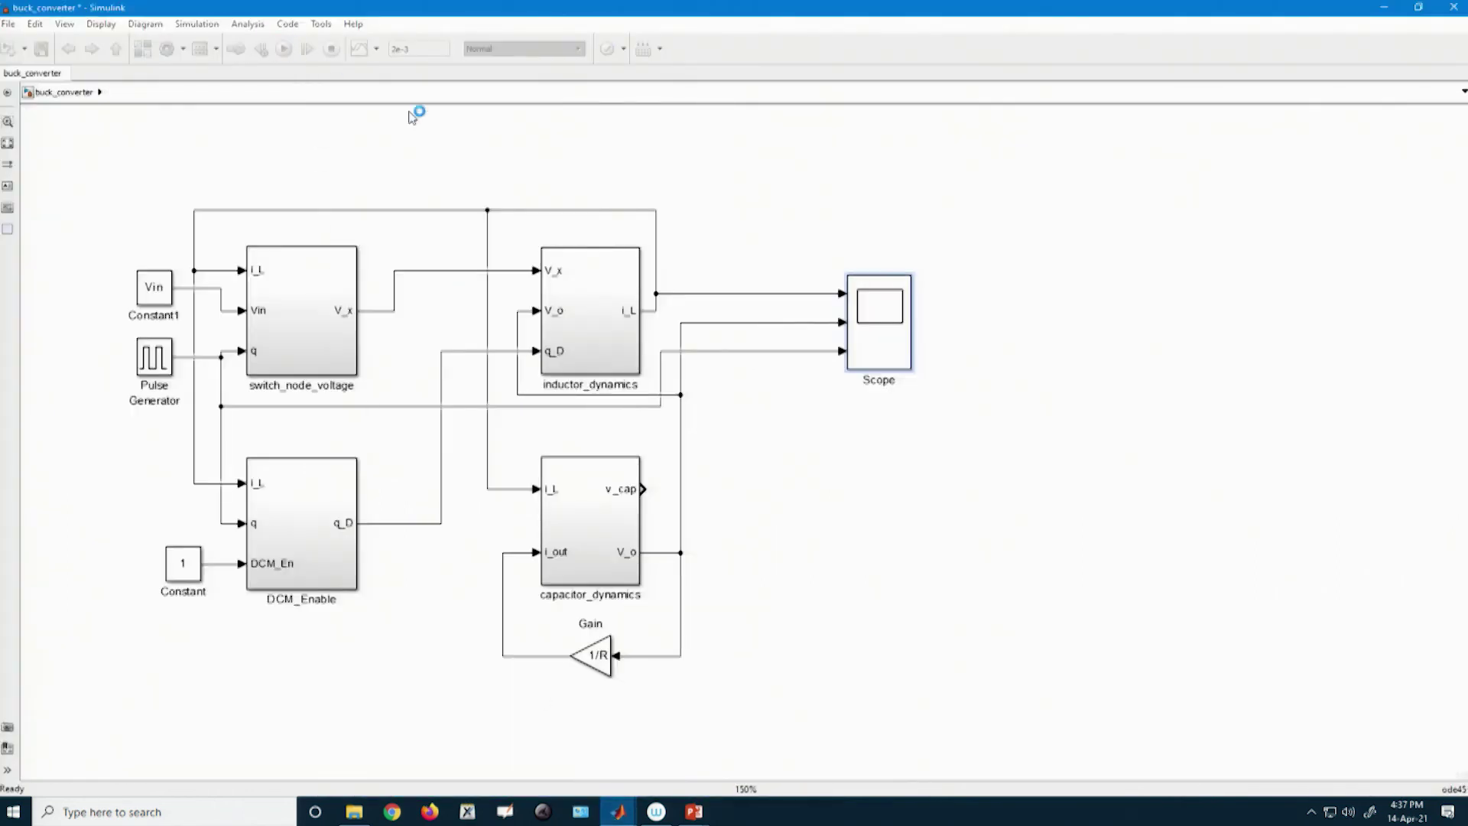
double_click(879, 309)
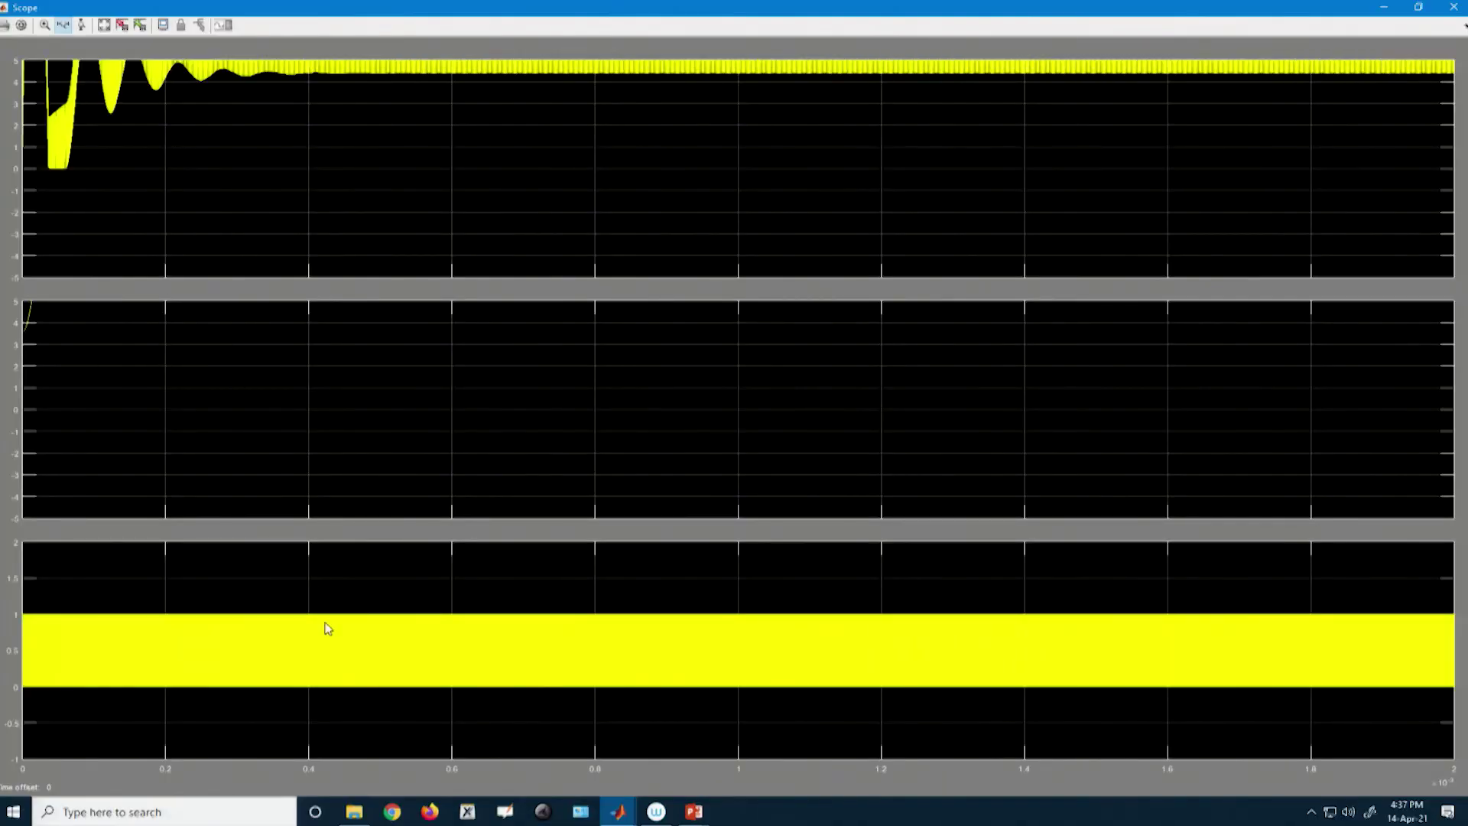
Autoscale the Scope plots and reapply the Y-axis limits -1 and 2 to the third plot
right_click(186, 402)
left_click(210, 426)
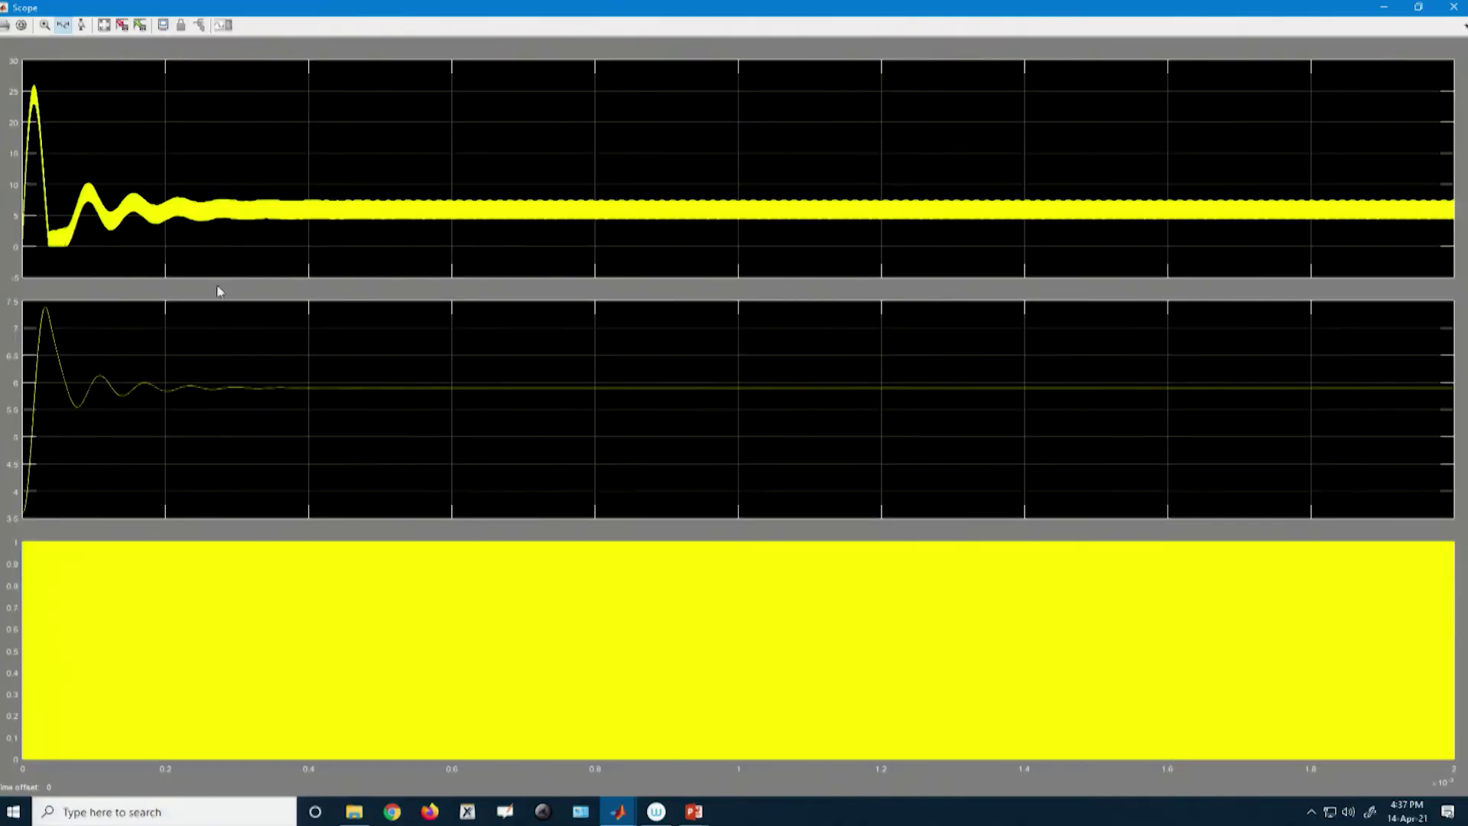
right_click(203, 643)
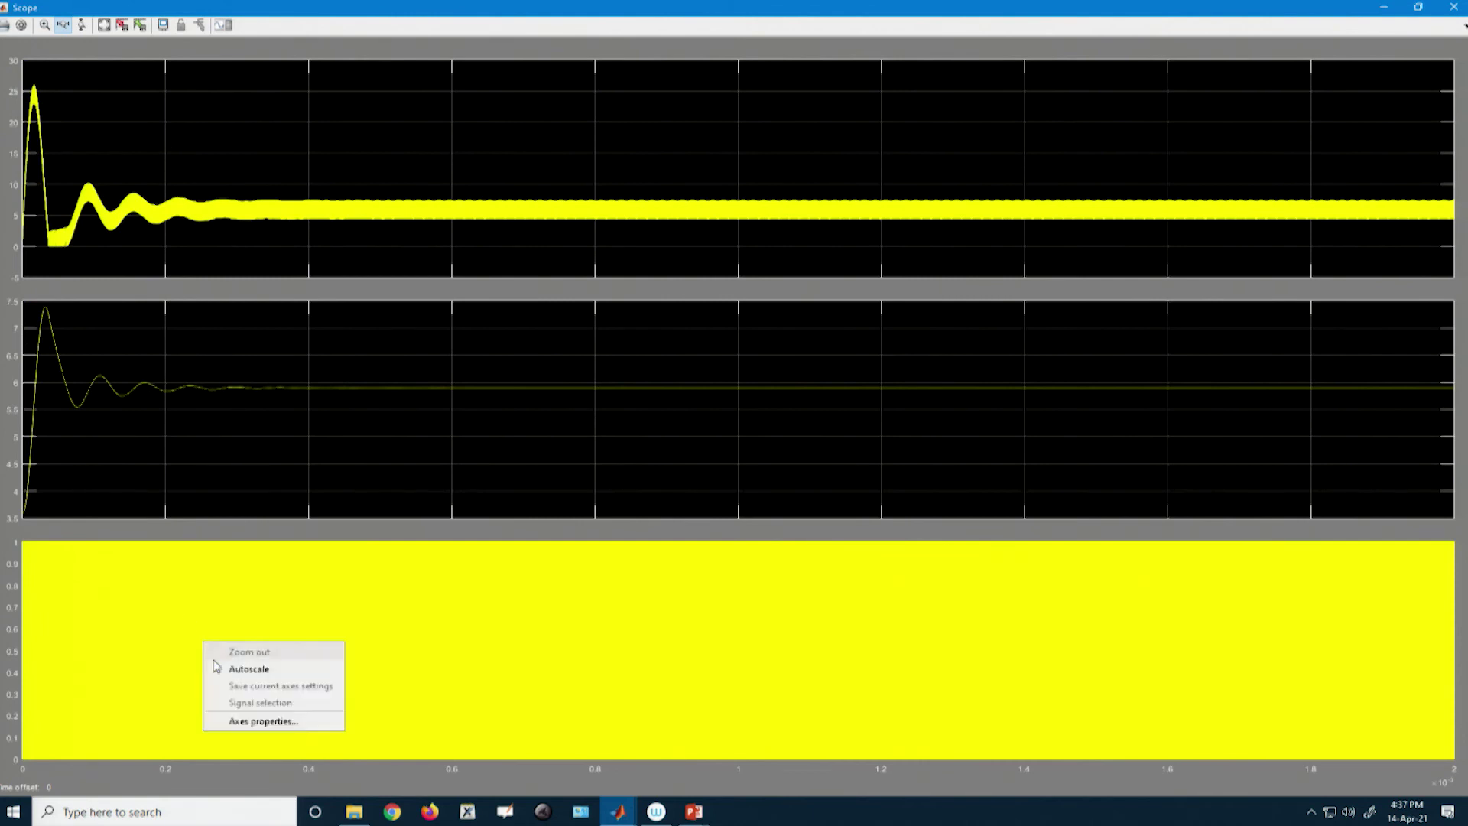
left_click(241, 722)
left_click(190, 762)
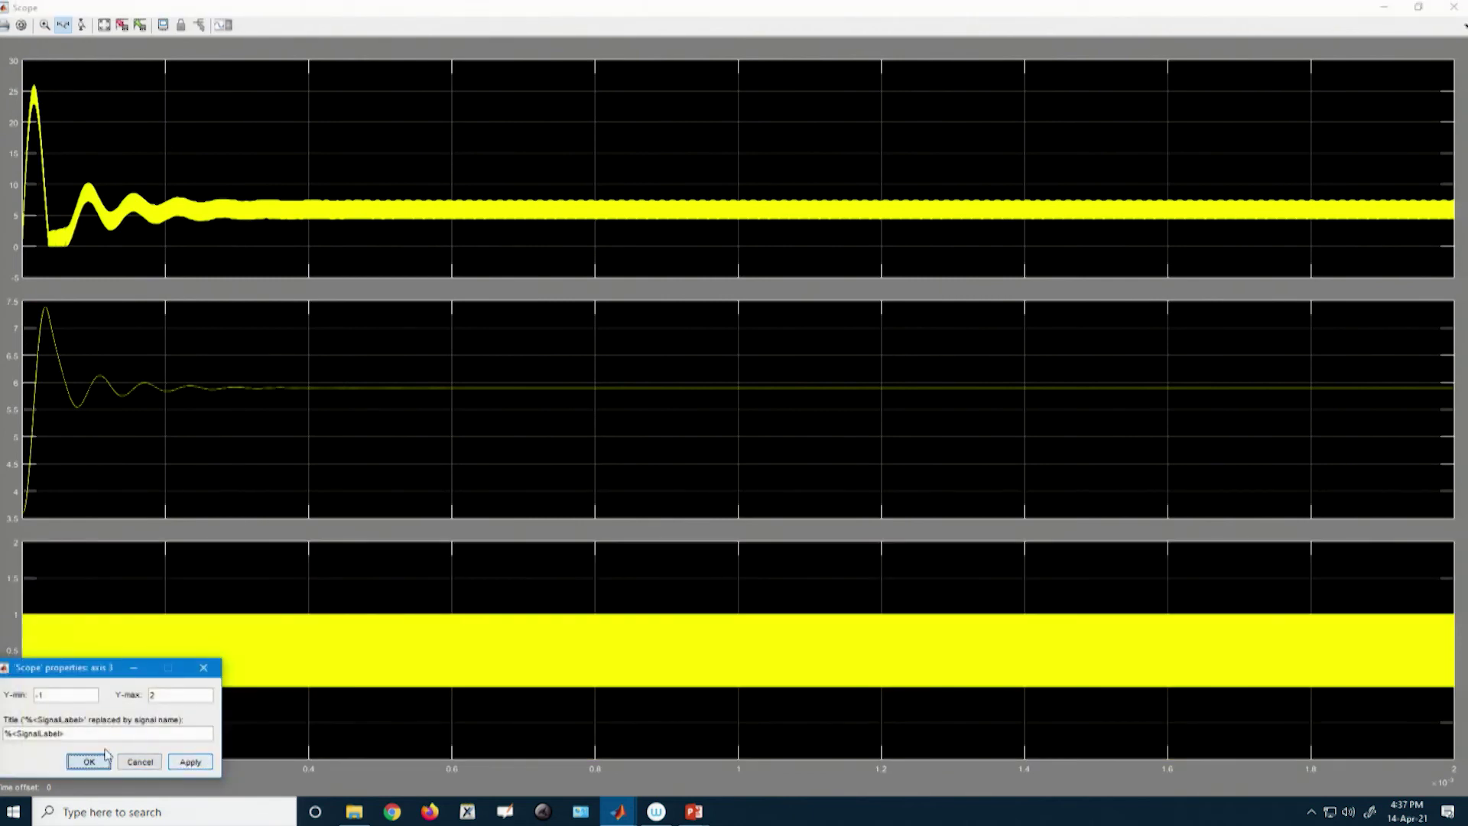
left_click(89, 761)
Examine the output voltage ripple over about five switching periods around 5.3e-4 s, and return the Scope to the autoscaled full view
left_click_drag(389, 664, 438, 671)
left_click_drag(384, 663, 495, 669)
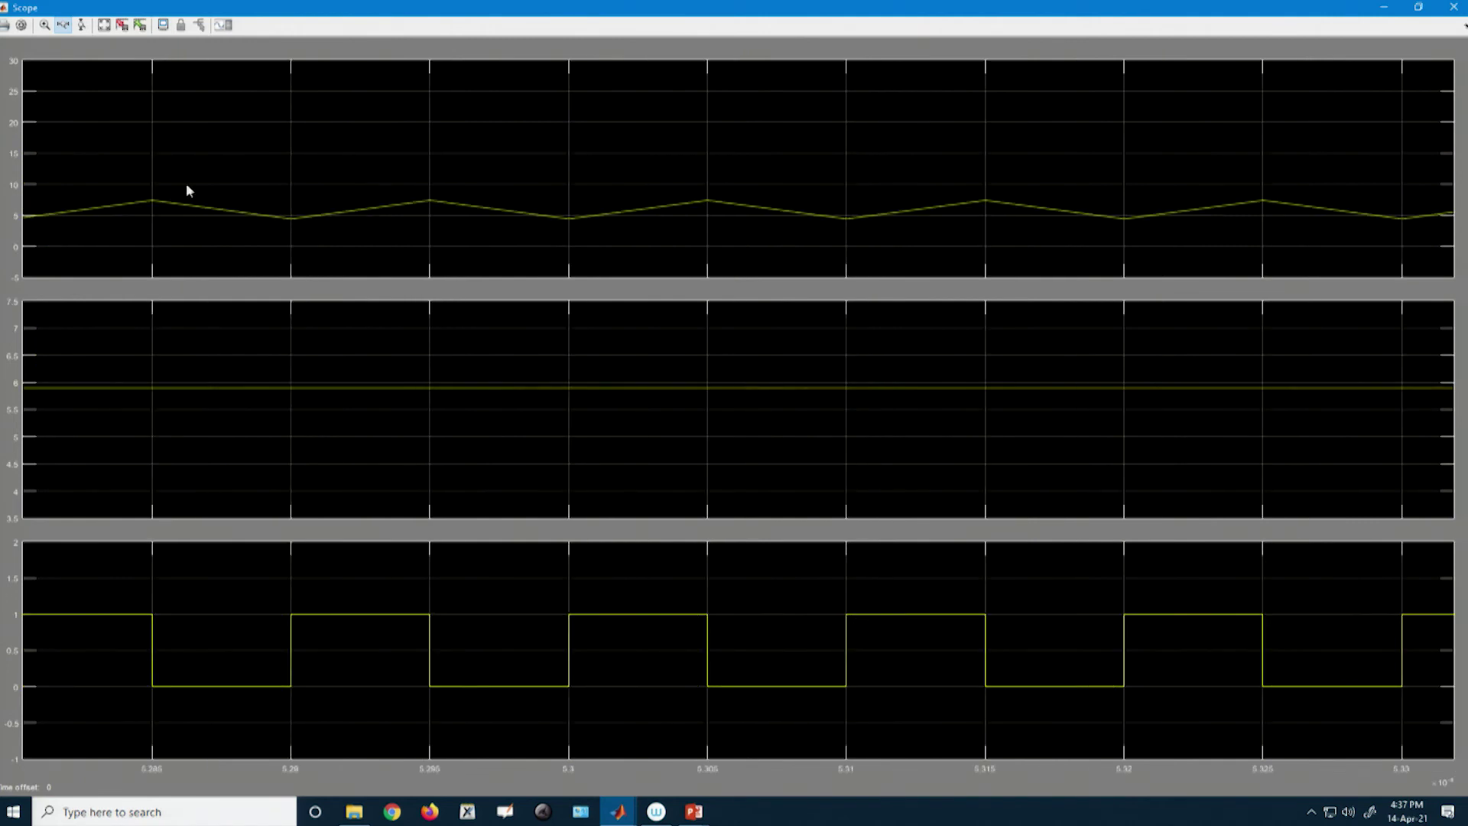
left_click(82, 25)
left_click_drag(387, 396, 404, 352)
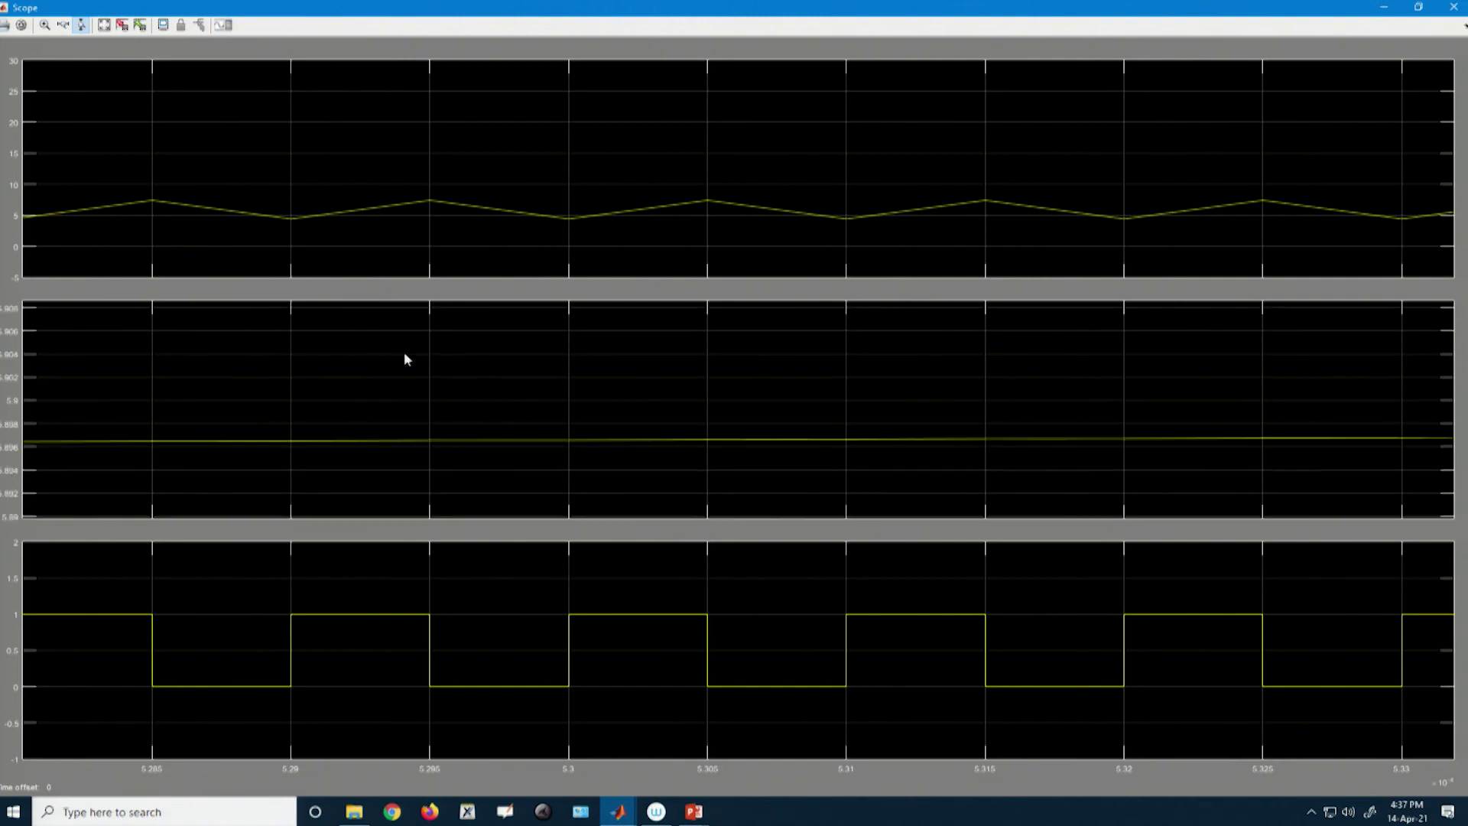
left_click_drag(400, 432, 406, 460)
right_click(402, 368)
left_click(428, 397)
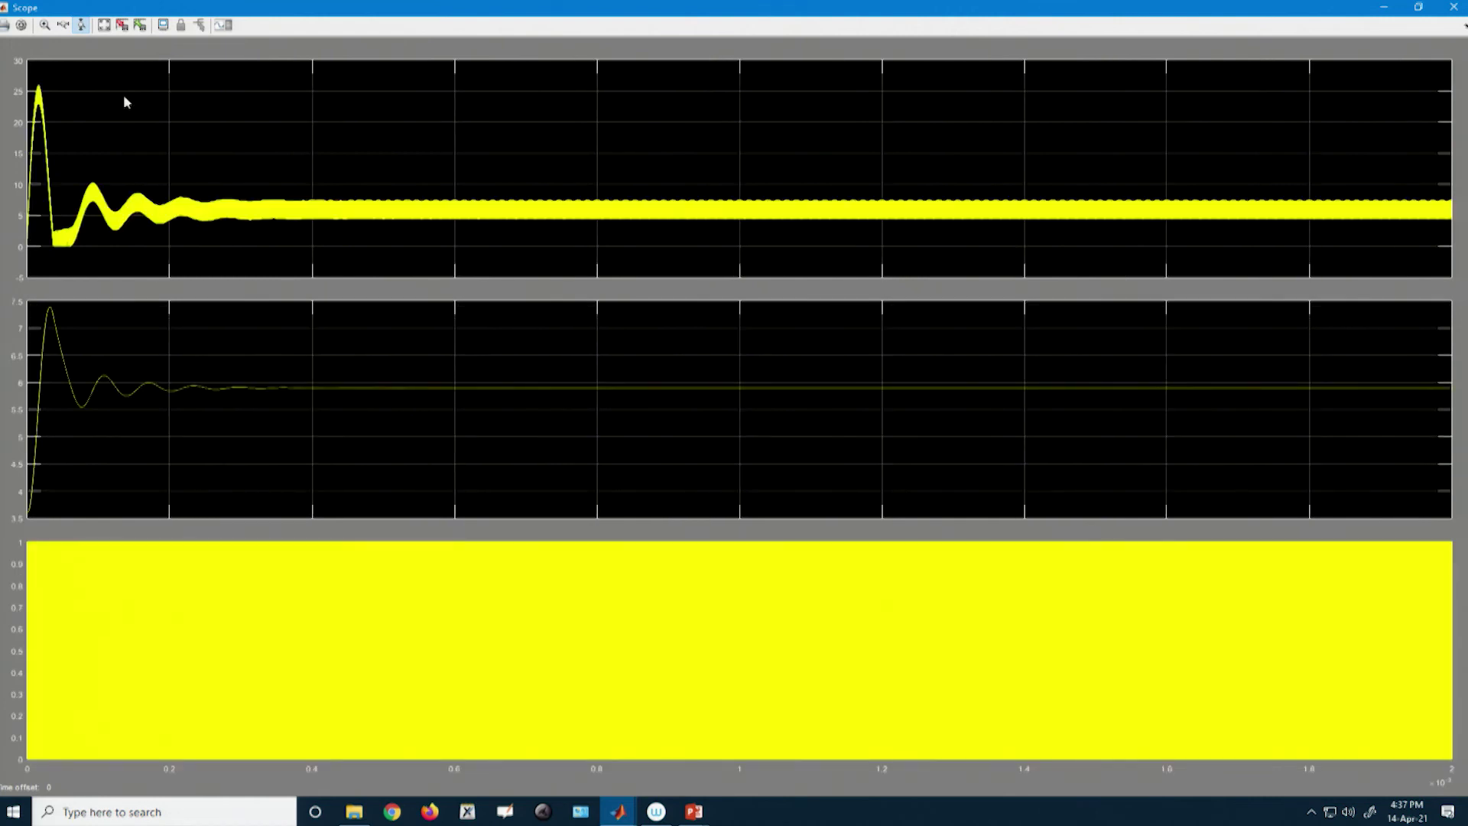
Restore the gate signal plot's Y-axis limits to -1 and 2
right_click(586, 691)
left_click(614, 767)
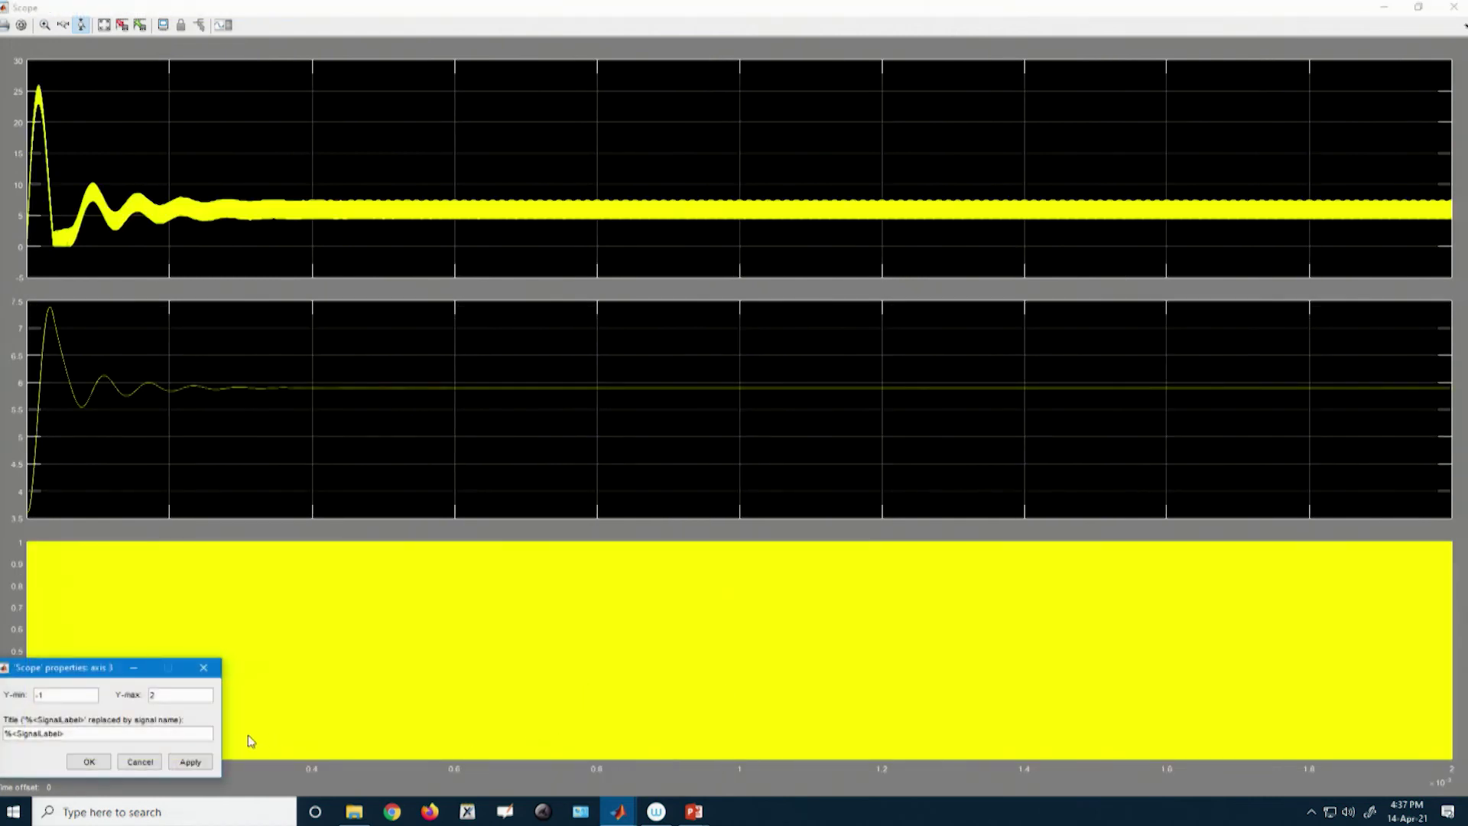
left_click(190, 761)
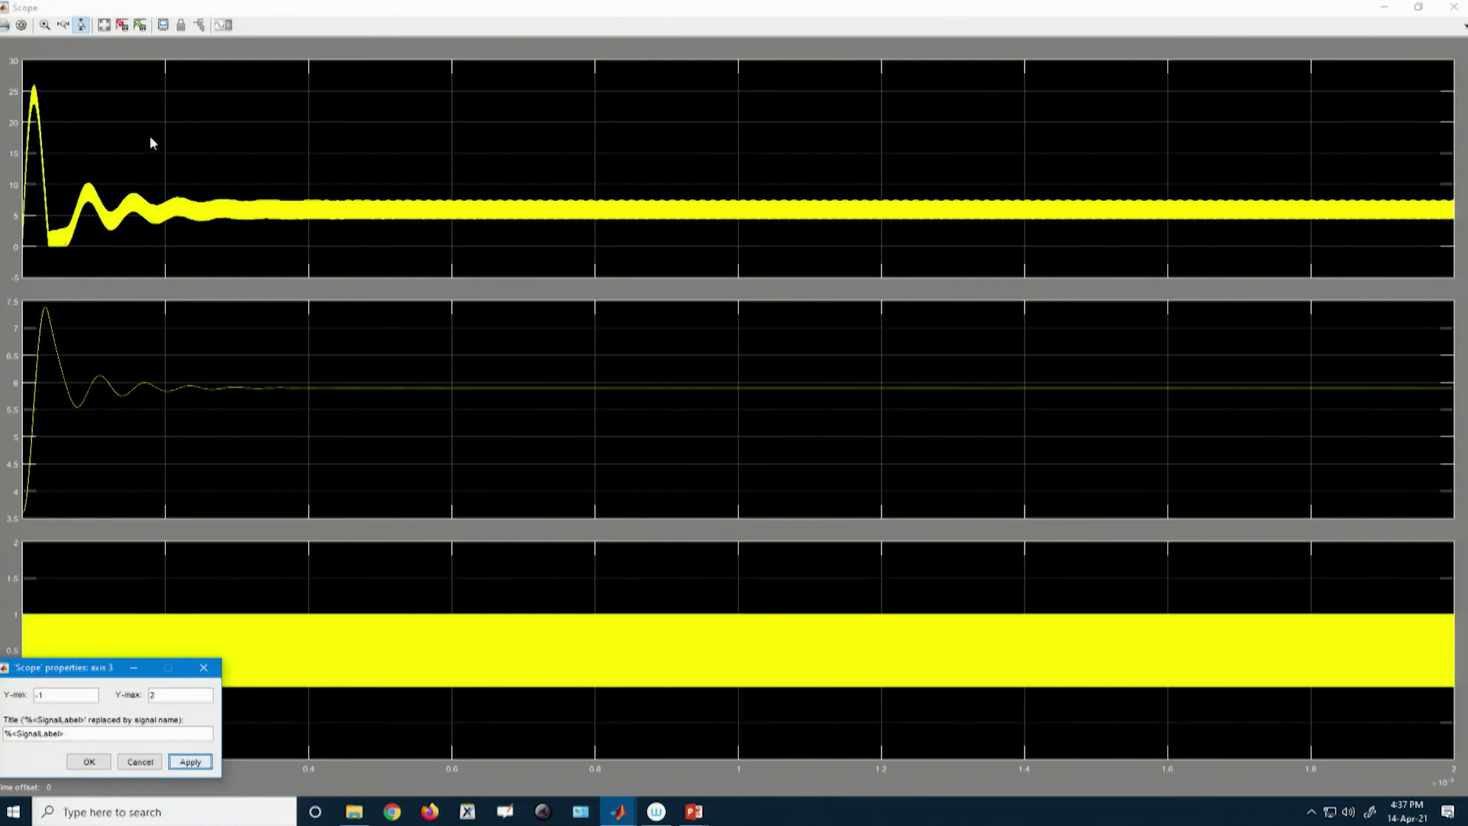
Compare the inductor current and output voltage ripple over about three switching periods from 1.947e-3 s, magnifying both plots vertically
left_click(62, 25)
left_click_drag(1407, 635, 1428, 634)
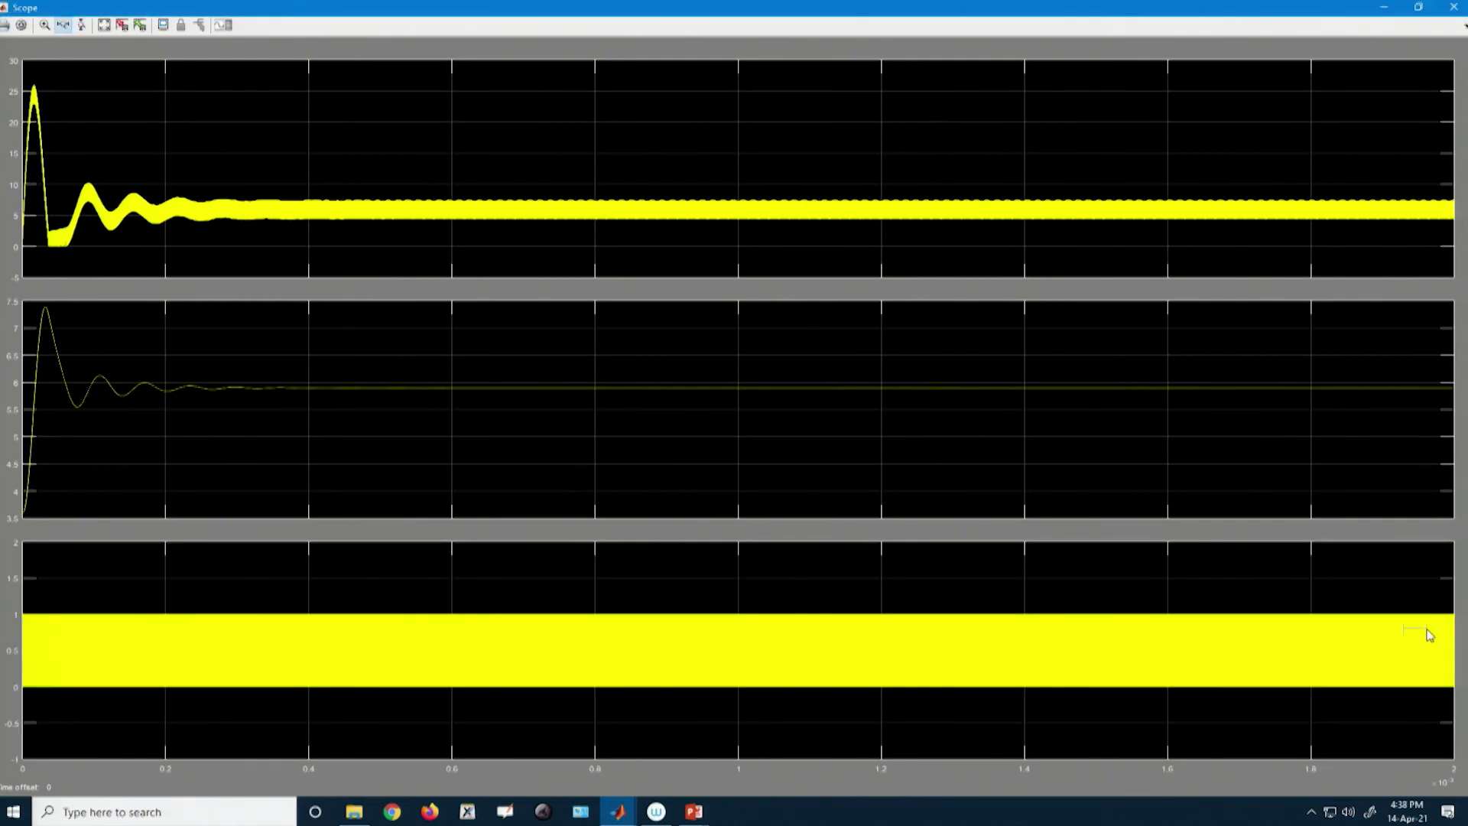
left_click_drag(796, 671, 943, 671)
left_click(82, 25)
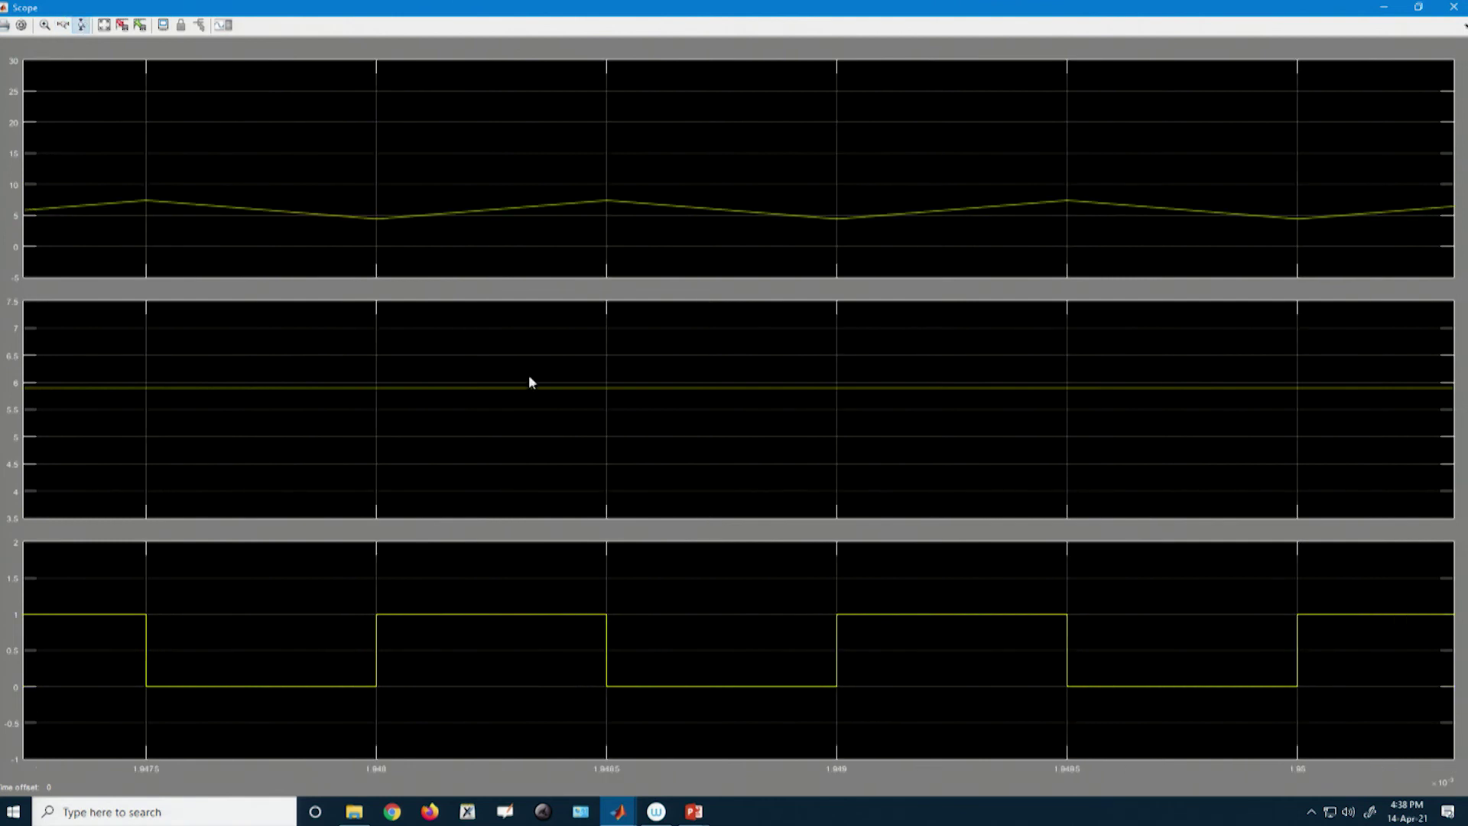
mouse_move(601, 402)
left_mouse_down()
mouse_move(616, 413)
mouse_move(625, 394)
mouse_move(632, 478)
left_mouse_up()
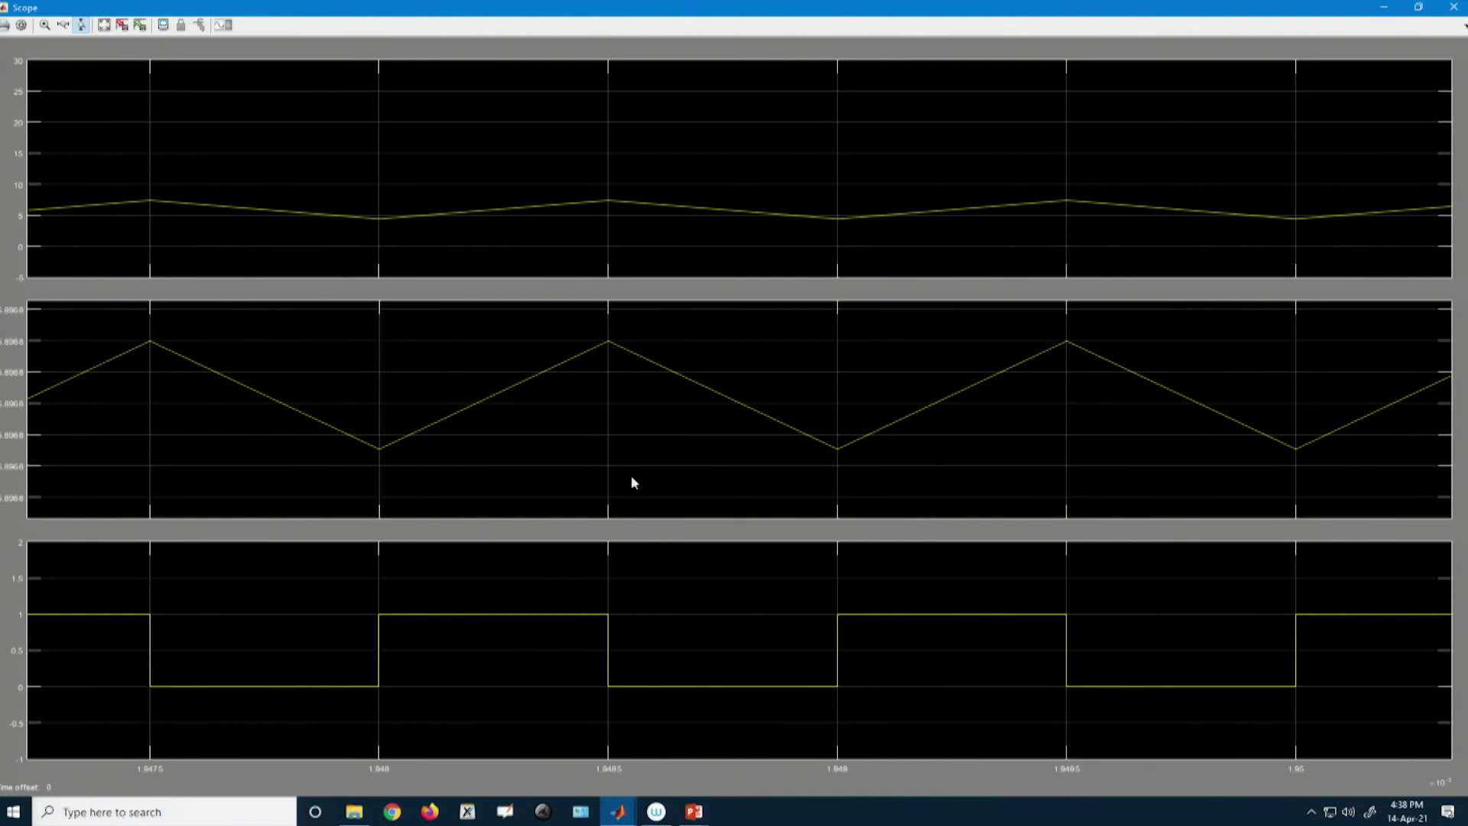
mouse_move(587, 188)
left_mouse_down()
mouse_move(590, 232)
mouse_move(575, 235)
left_mouse_up()
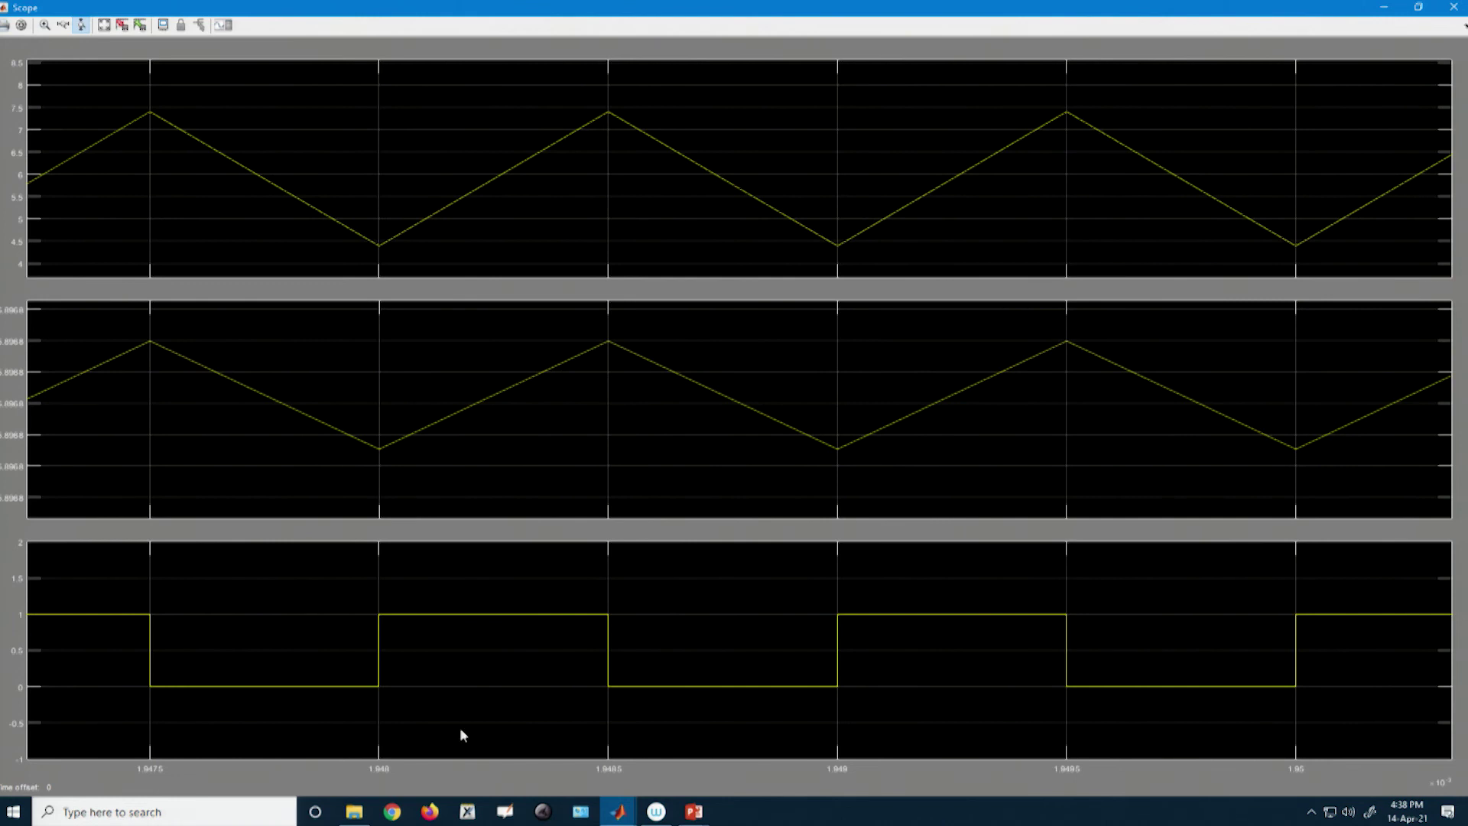
Return to the buck_converter model and configure its solver with a maximum step size of 1e-7 and ode23t (mod. stiff/Trapezoidal)
left_click(619, 809)
left_click(483, 757)
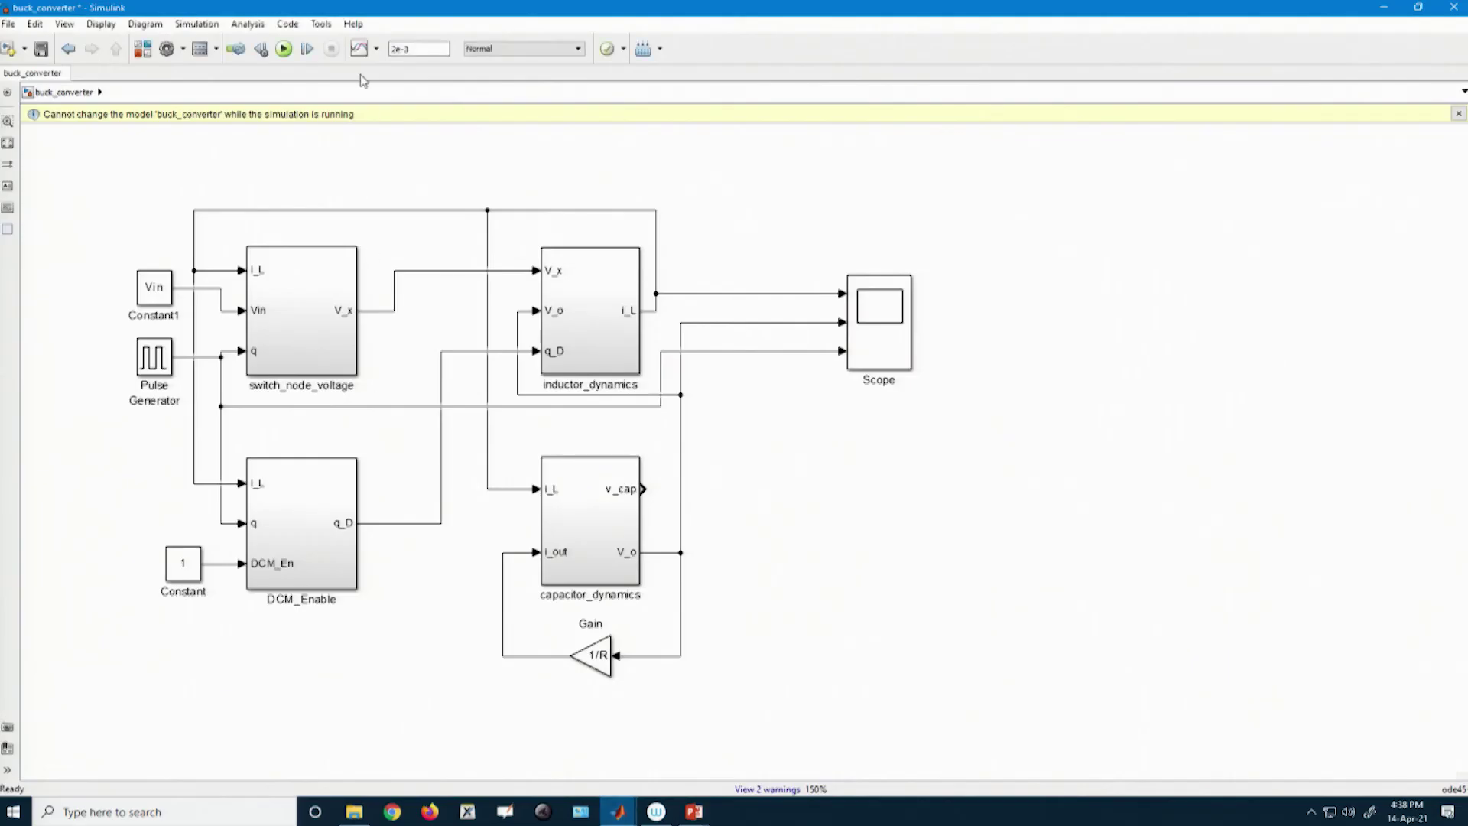
left_click(197, 23)
left_click(219, 57)
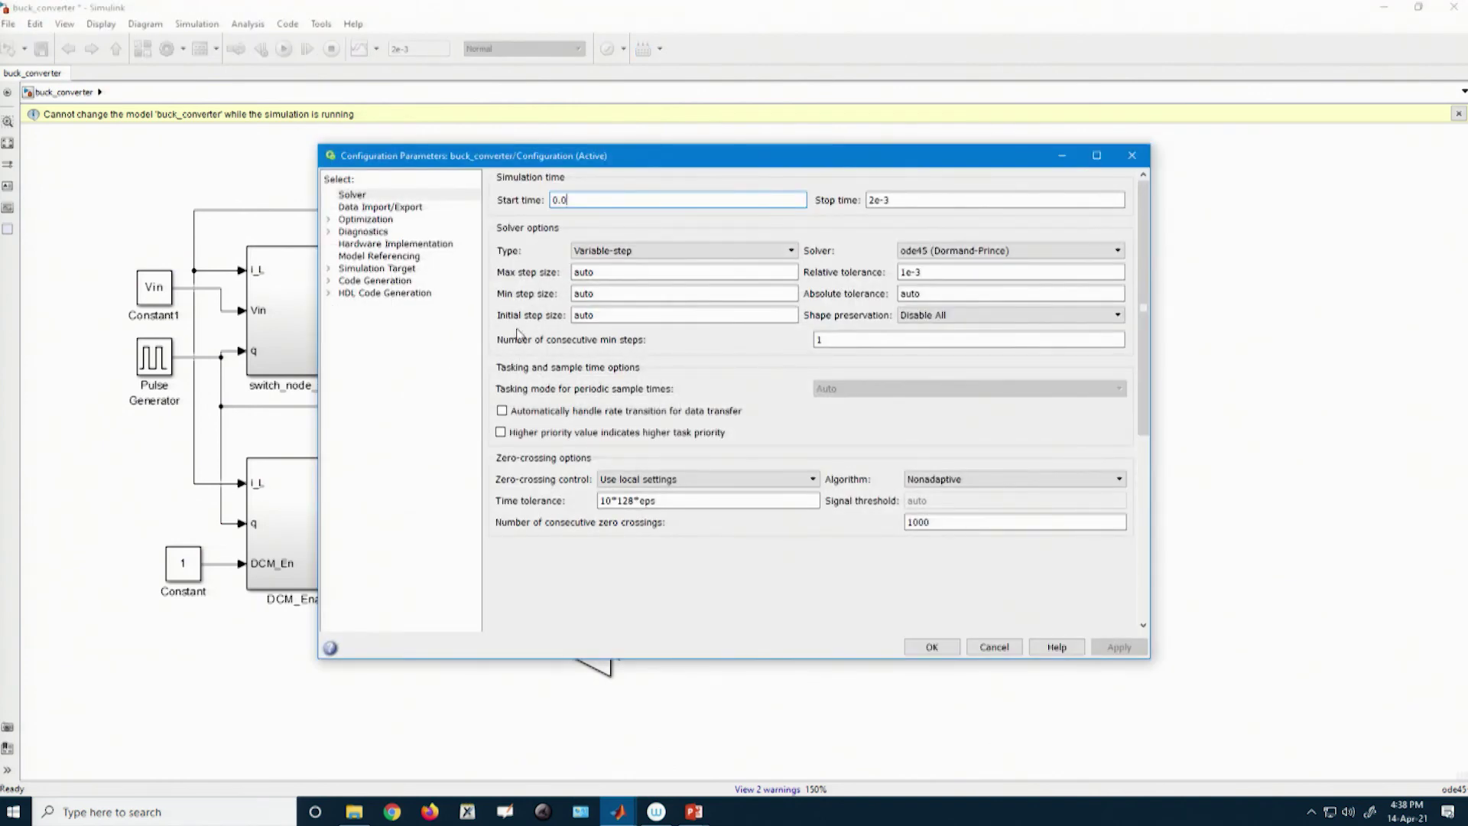
double_click(603, 272)
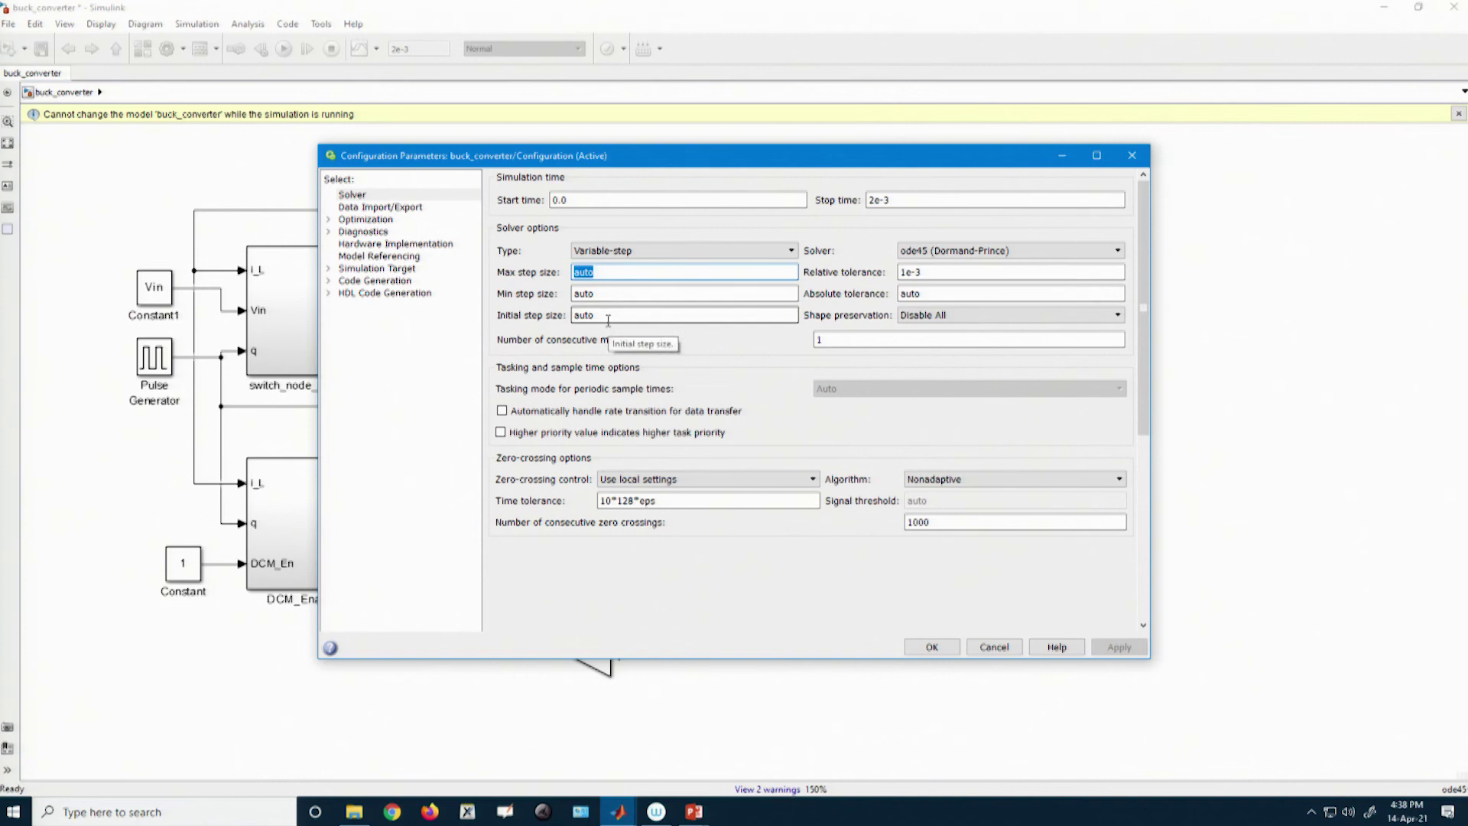
type("1e-7")
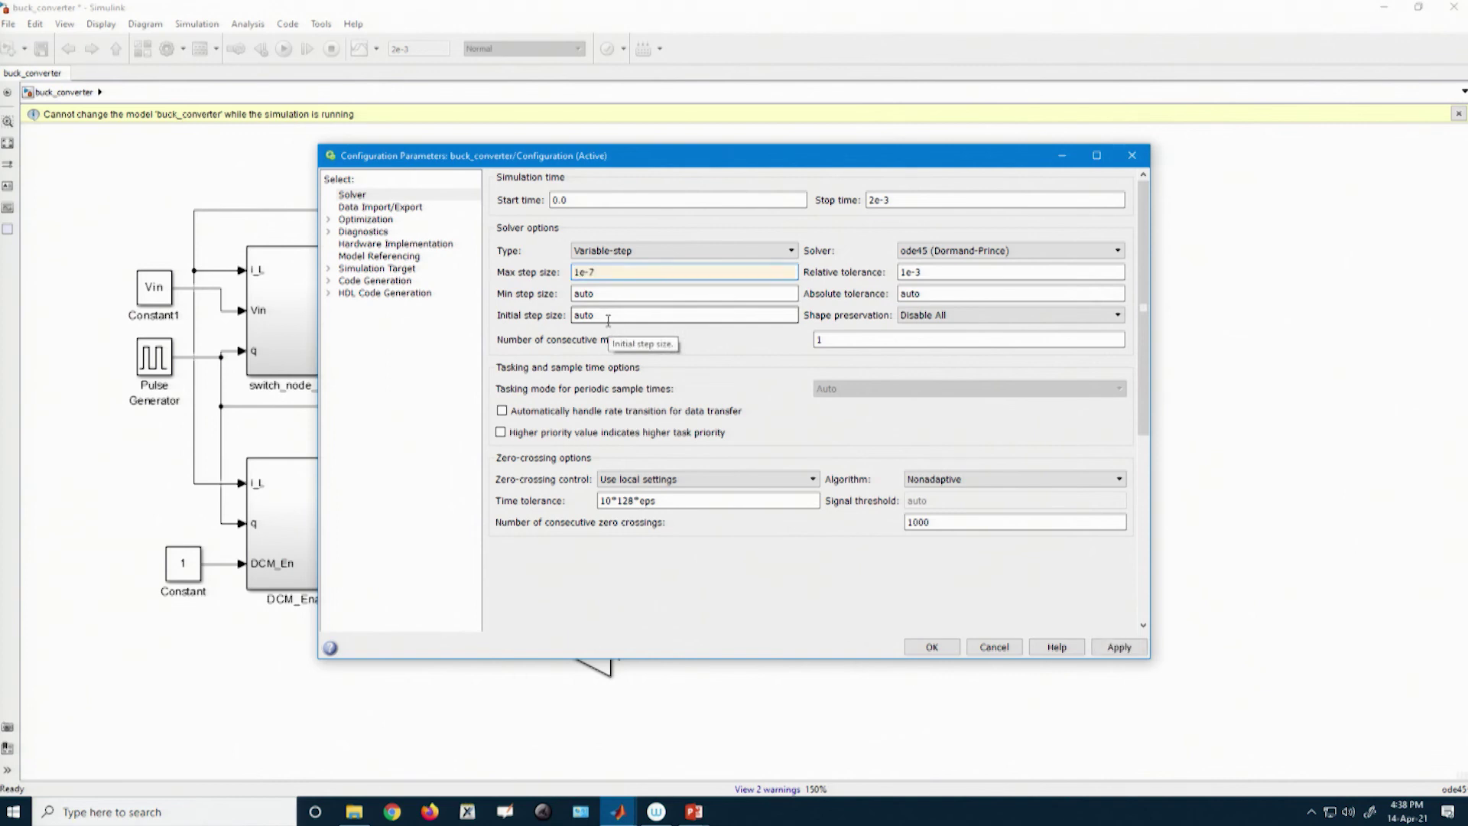
left_click(1017, 251)
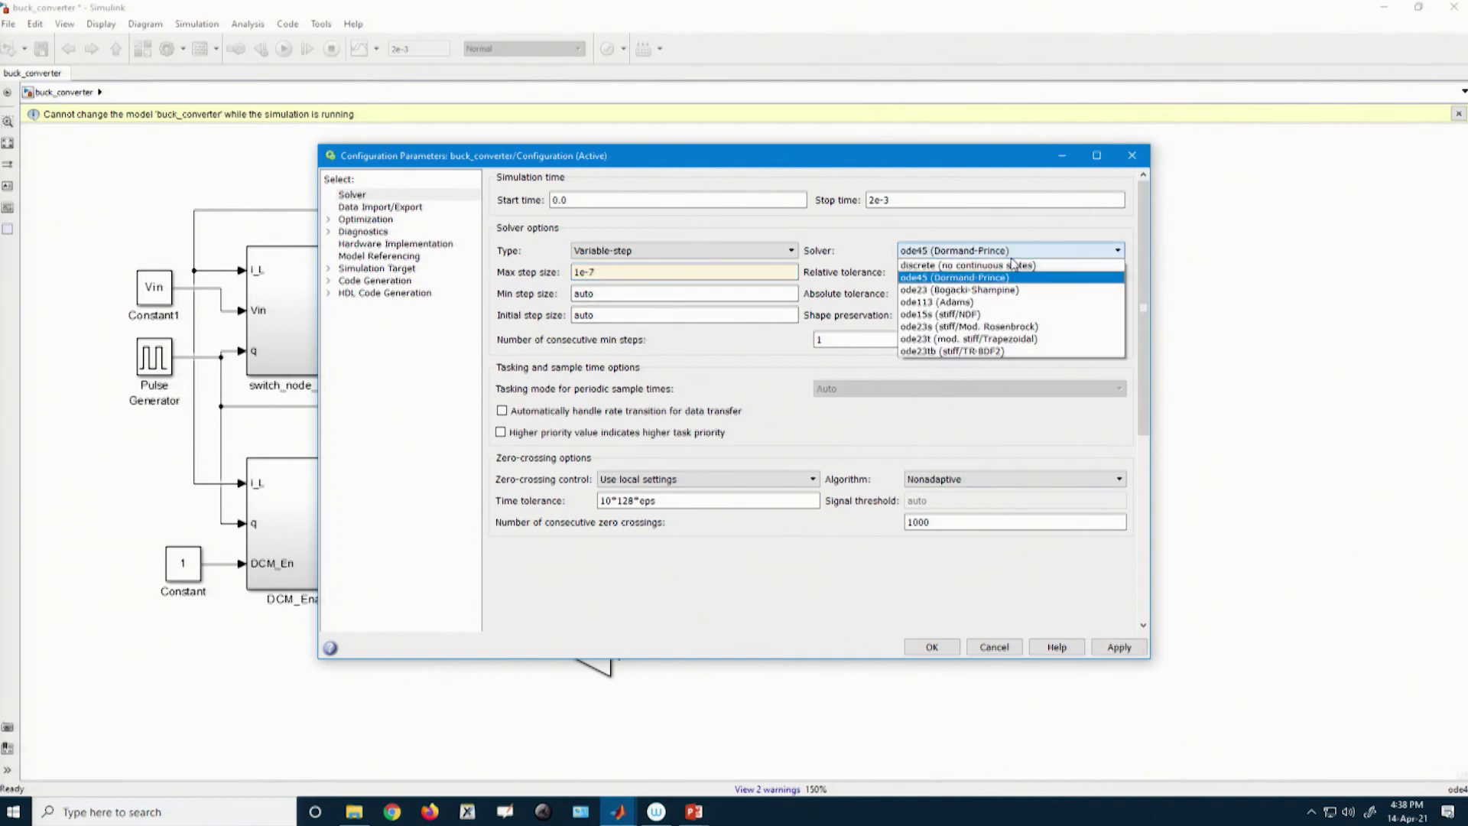
left_click(1024, 338)
left_click(918, 649)
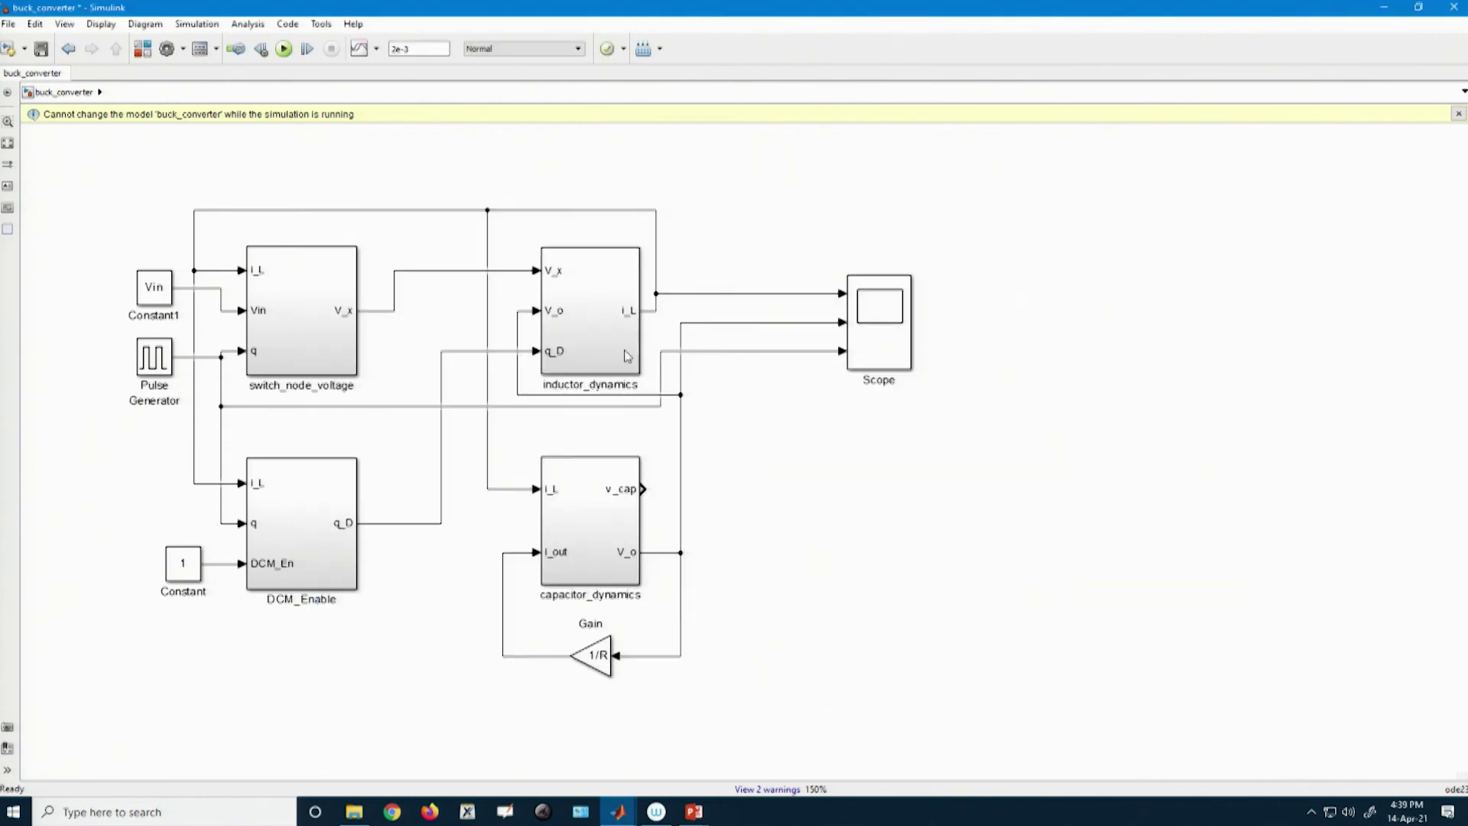
Set the solver's relative tolerance to 1e-12 and rerun the simulation
left_click(204, 29)
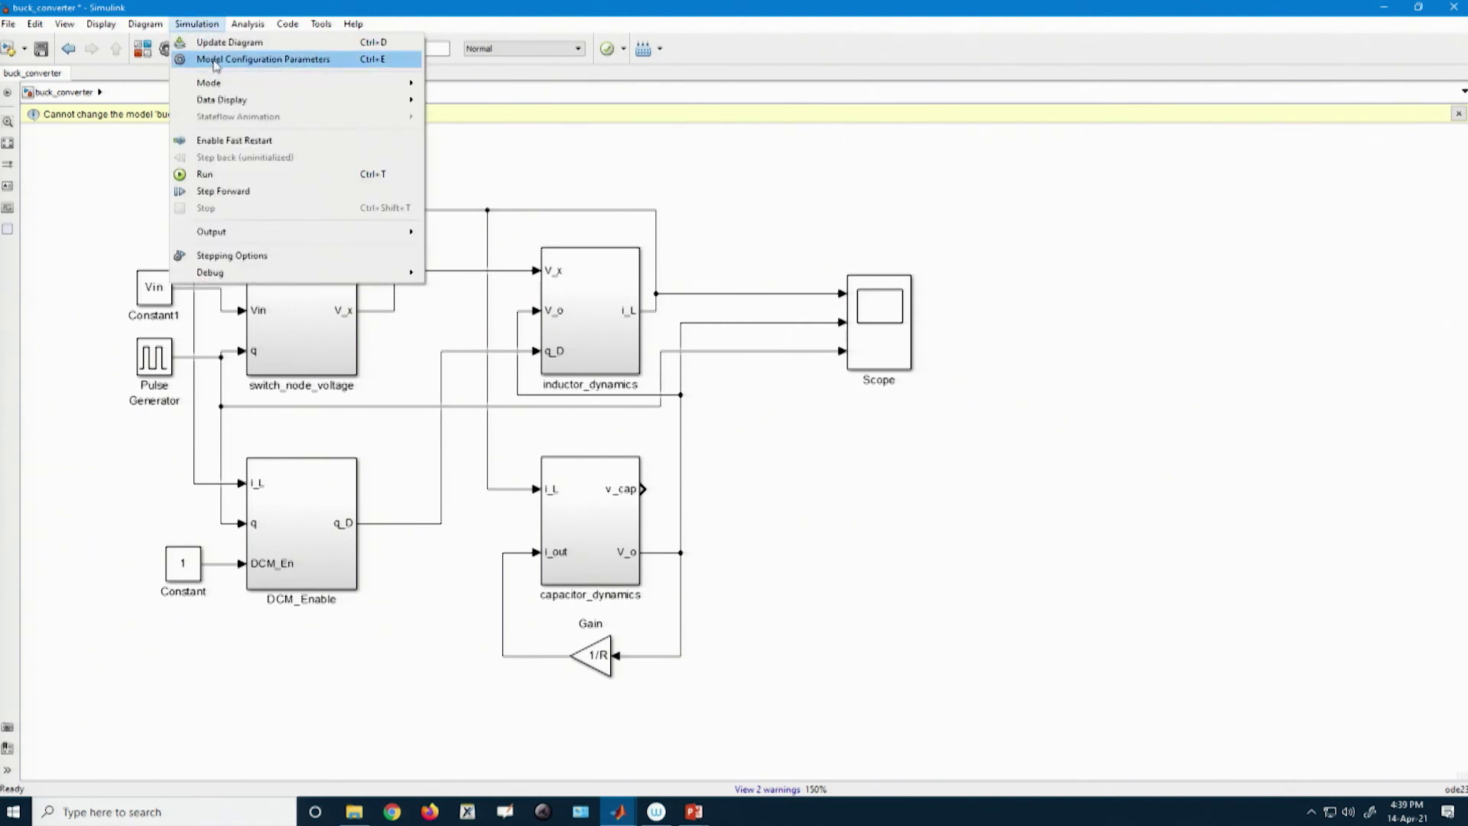
left_click(217, 61)
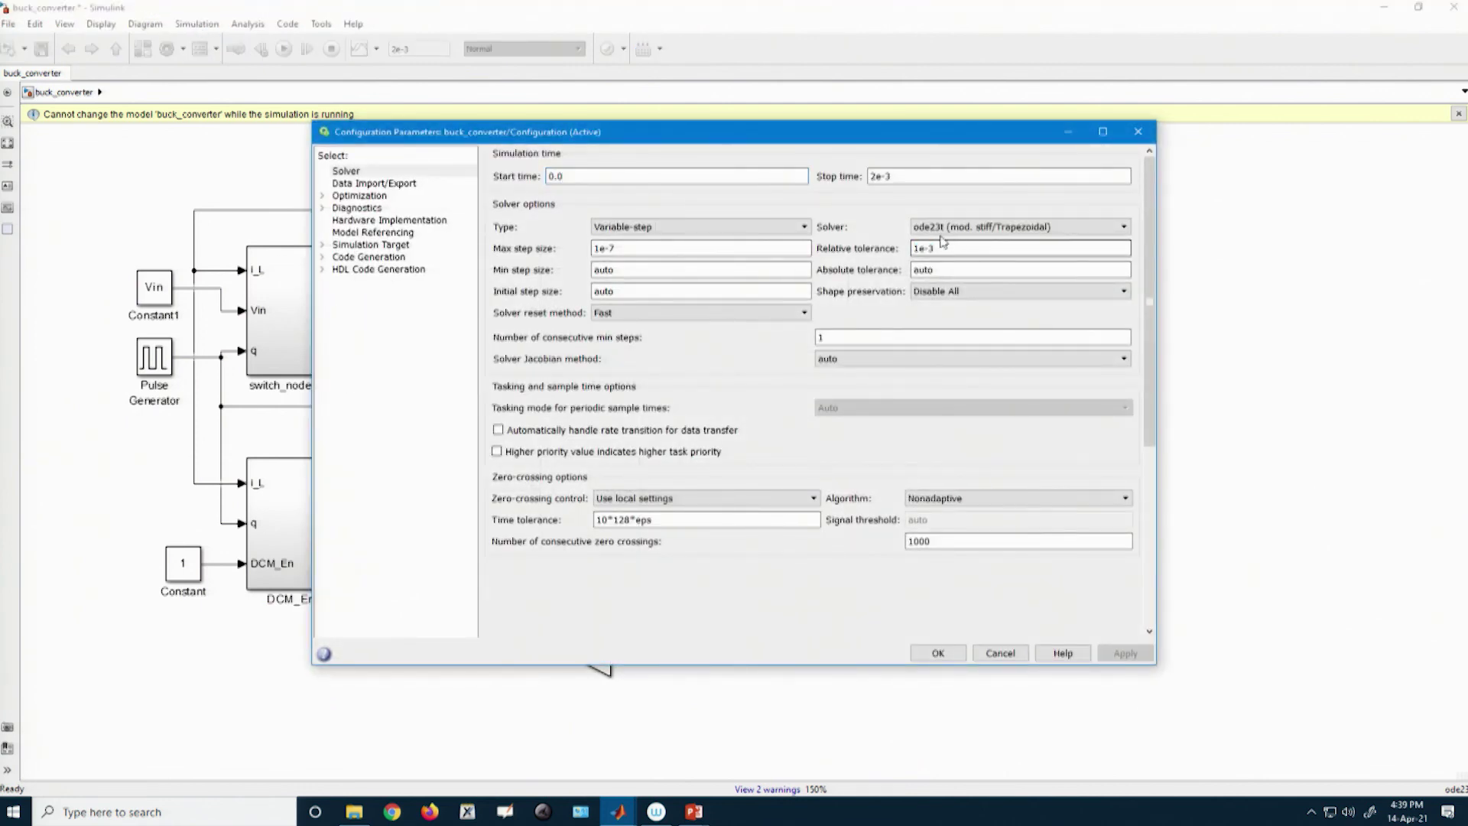
left_click(943, 241)
key("BackSpace")
type("12")
left_click(1144, 653)
left_click(938, 654)
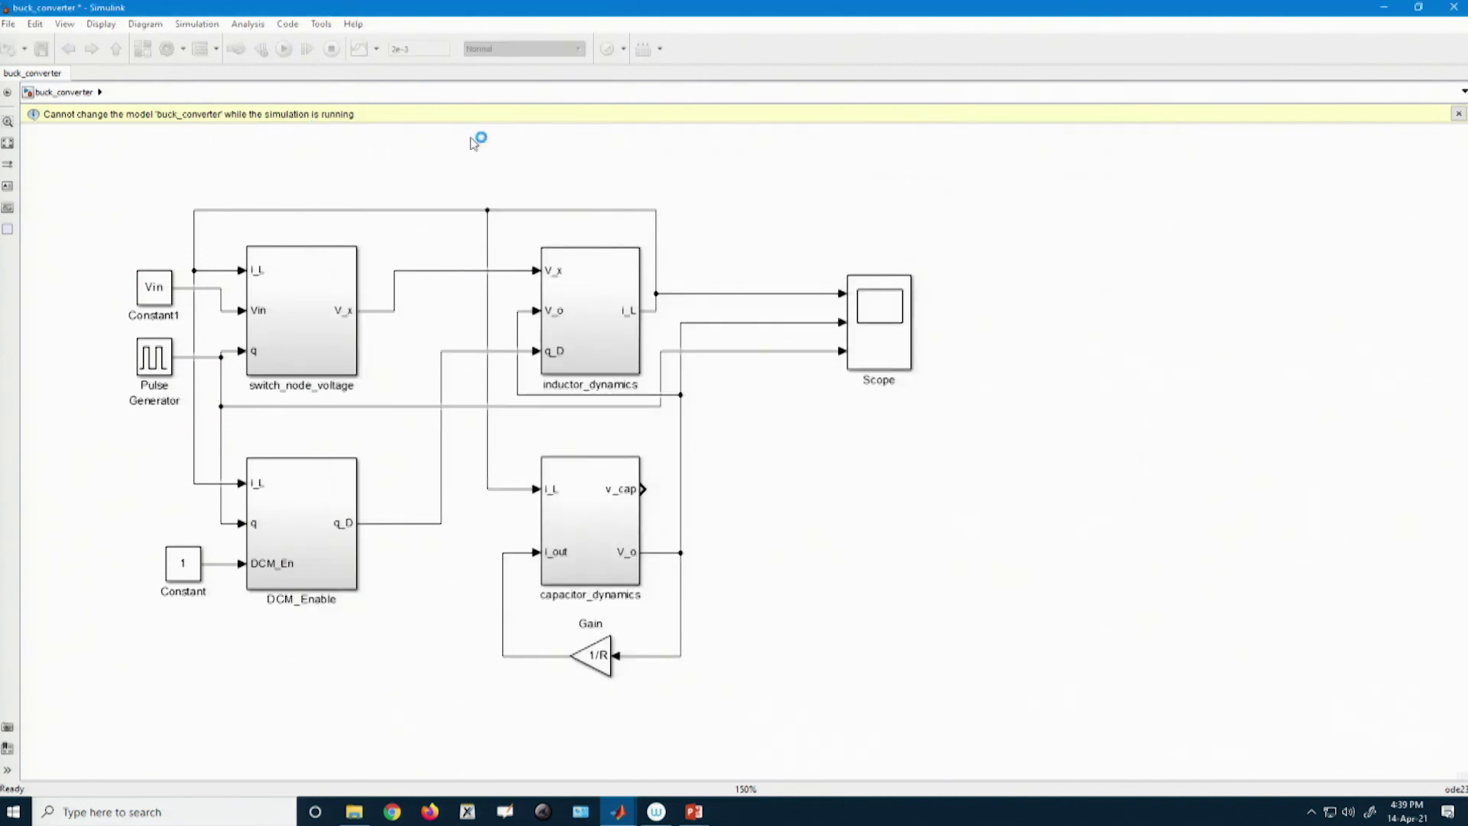
Open the Scope, autoscale its plots and set the third plot's Y-axis limits to -1 and 2
double_click(880, 315)
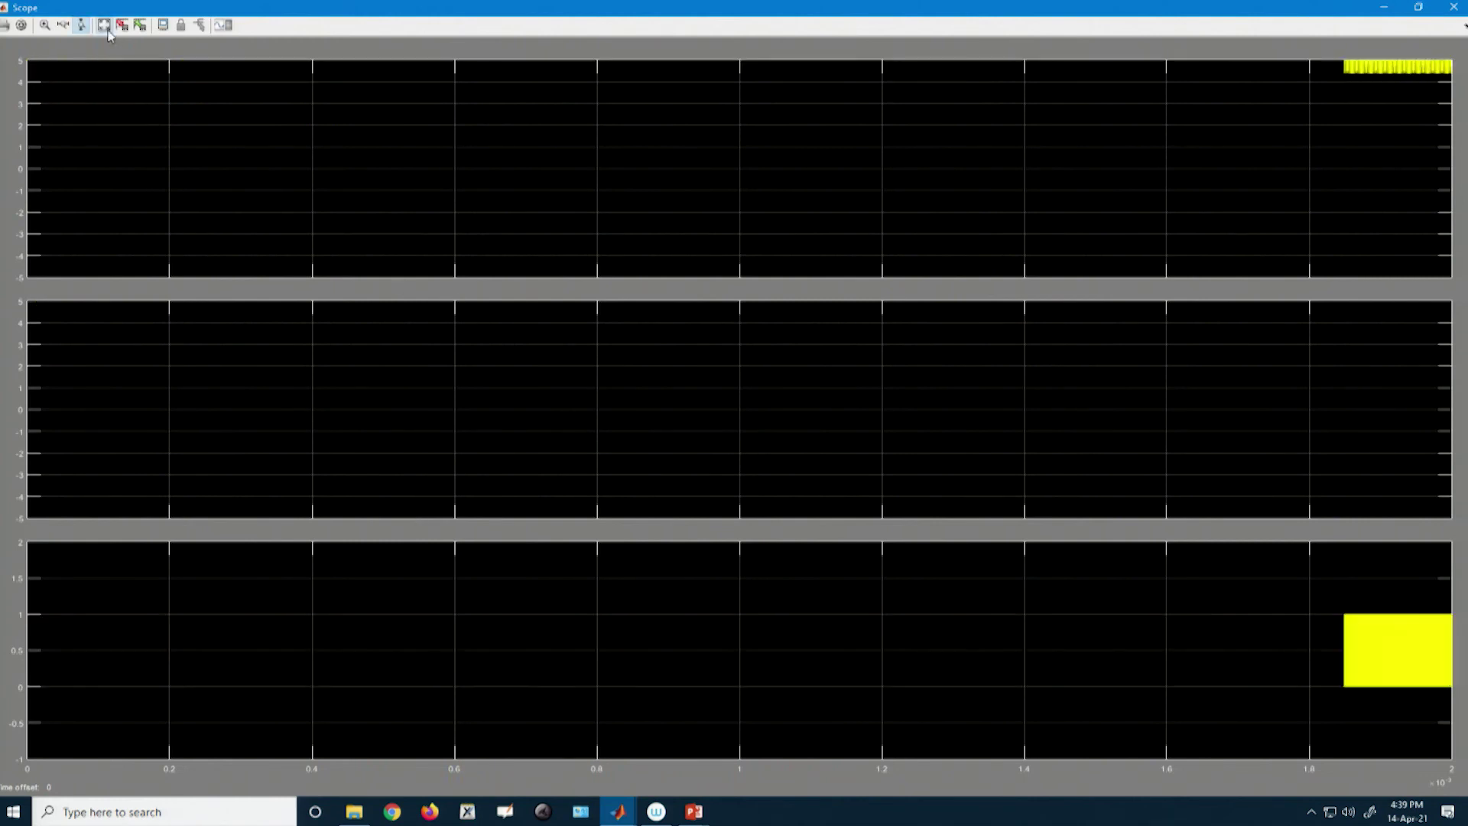
left_click(108, 31)
right_click(256, 654)
left_click(293, 734)
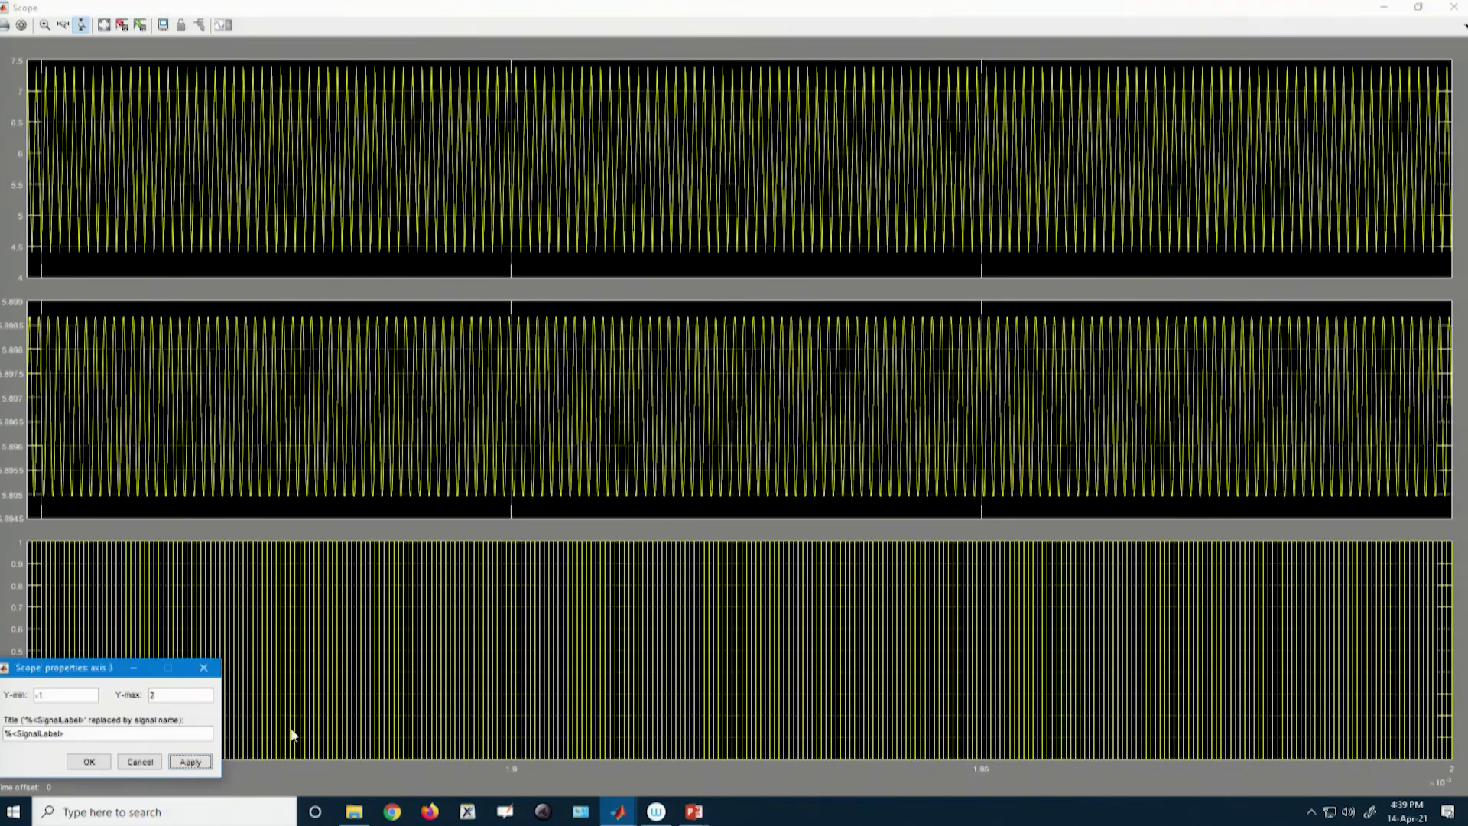
left_click(189, 765)
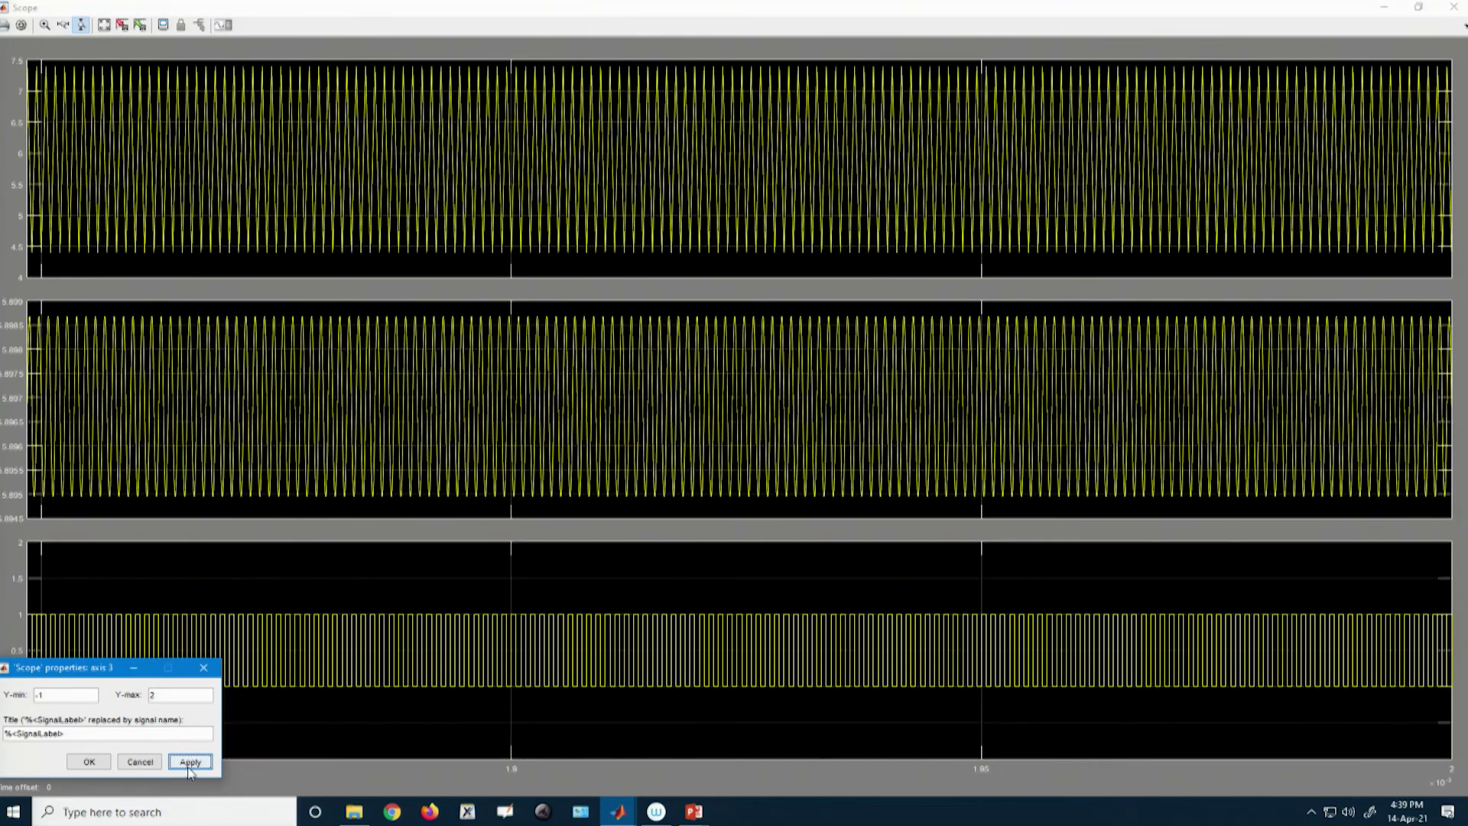
left_click(90, 761)
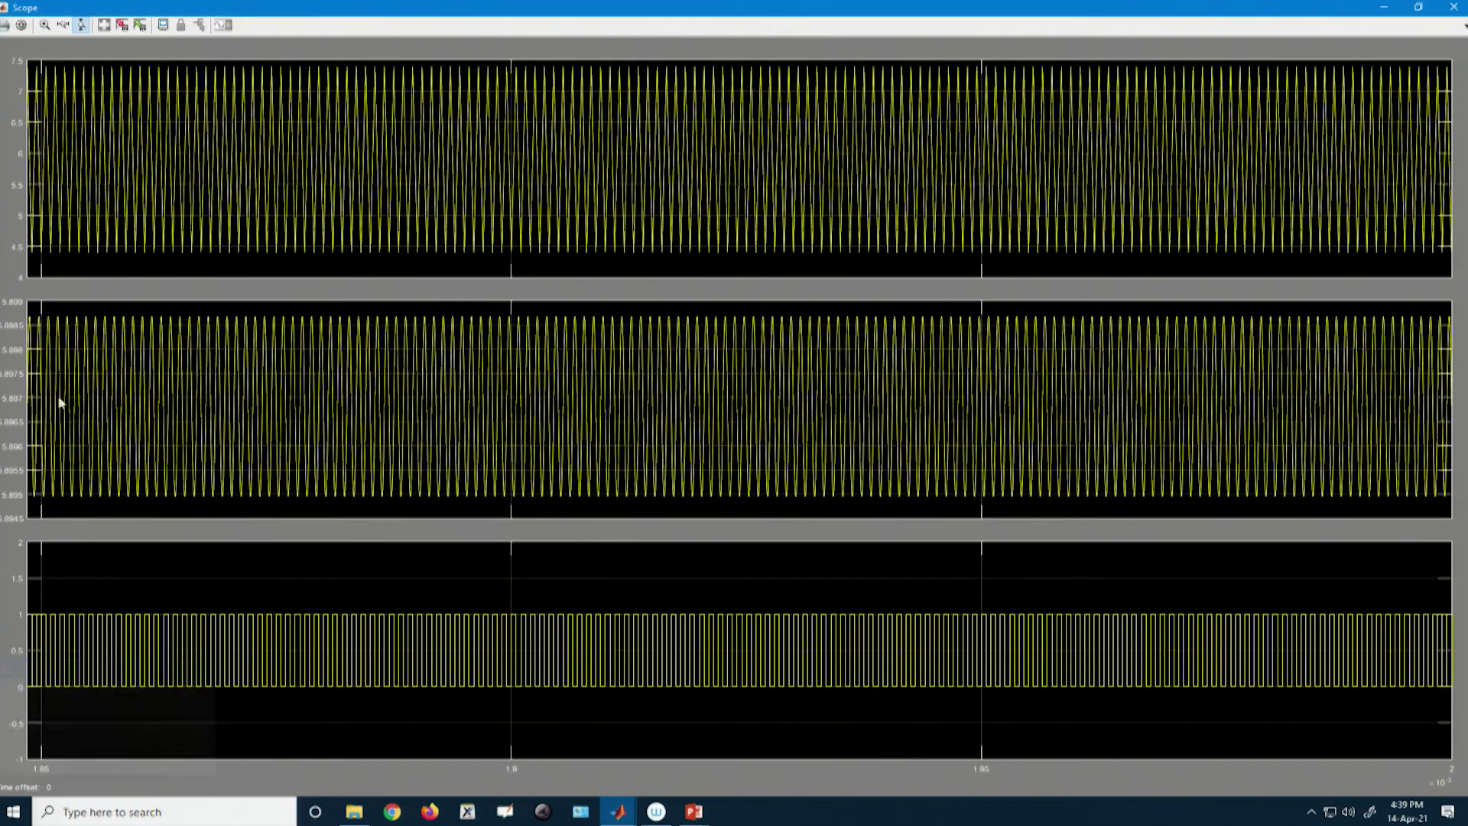
Examine the inductor current, output voltage and gate signal over about two switching periods around 1.9638e-3 s
left_click(63, 25)
left_click_drag(1090, 656, 1140, 658)
left_click_drag(401, 662, 986, 655)
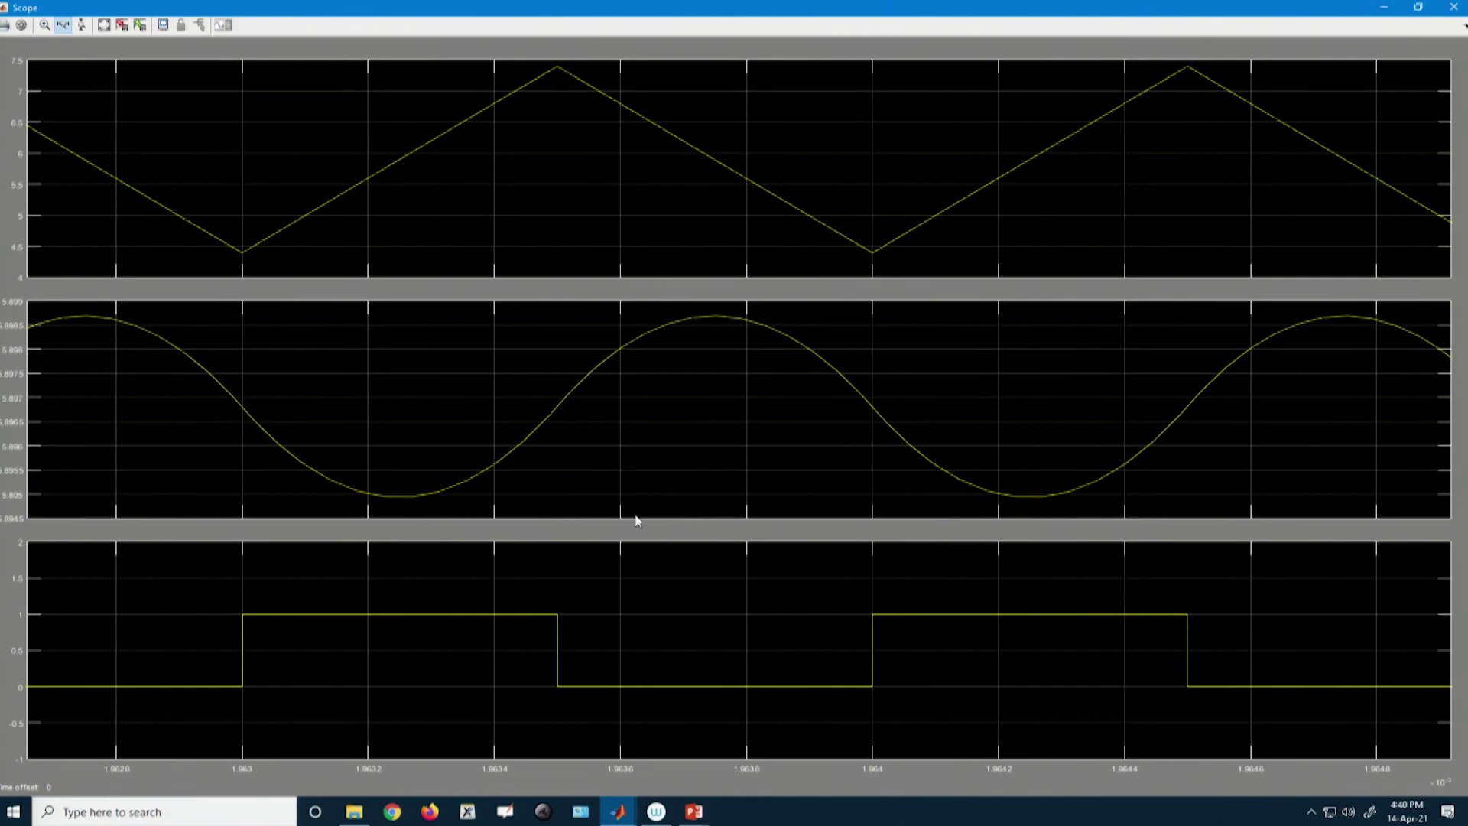
Switch to the PowerPoint slide show and review the buck converter's complete model and simulation parameters slides
key("alt+Tab")
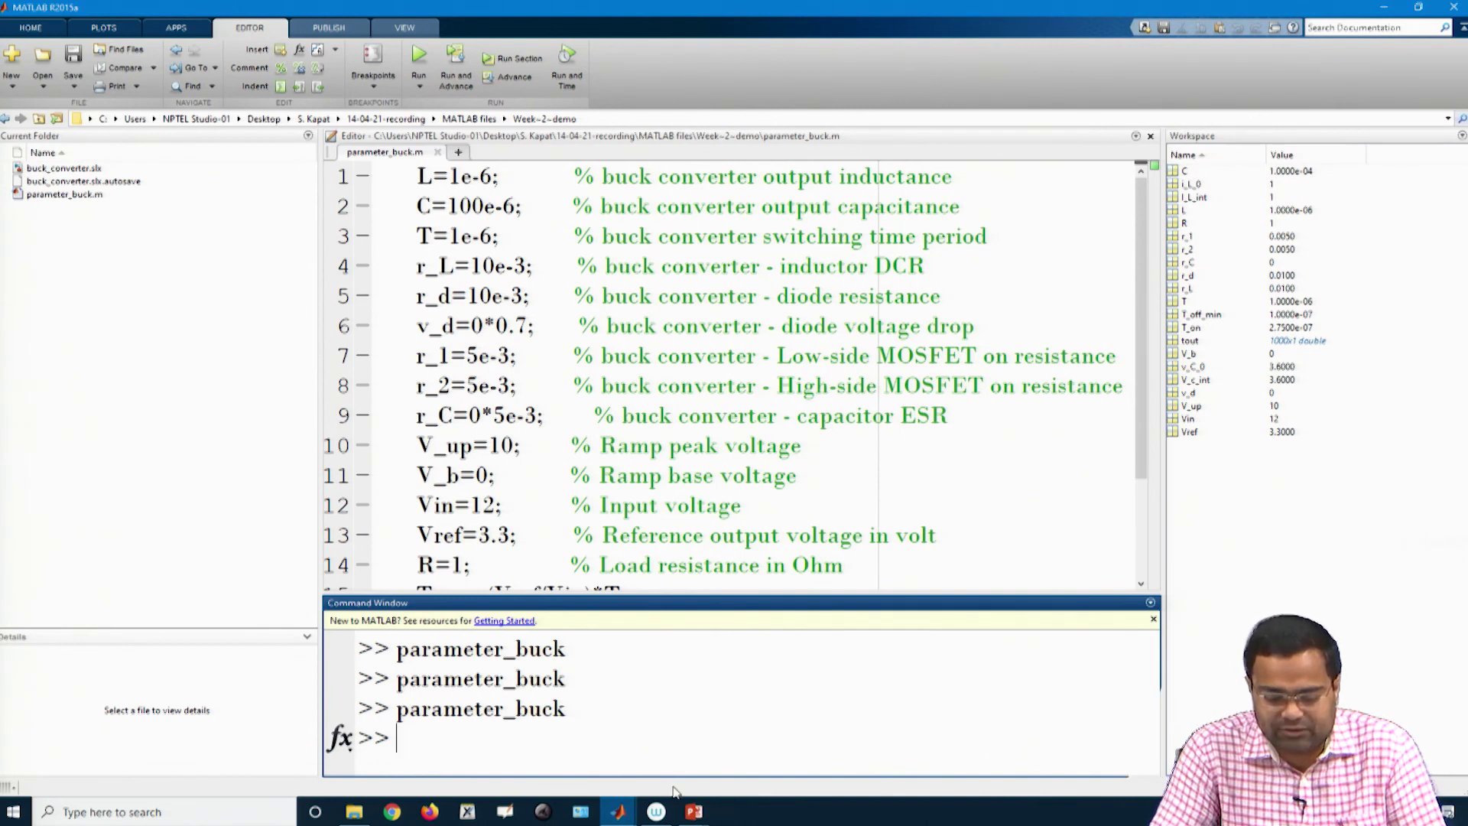
left_click(694, 811)
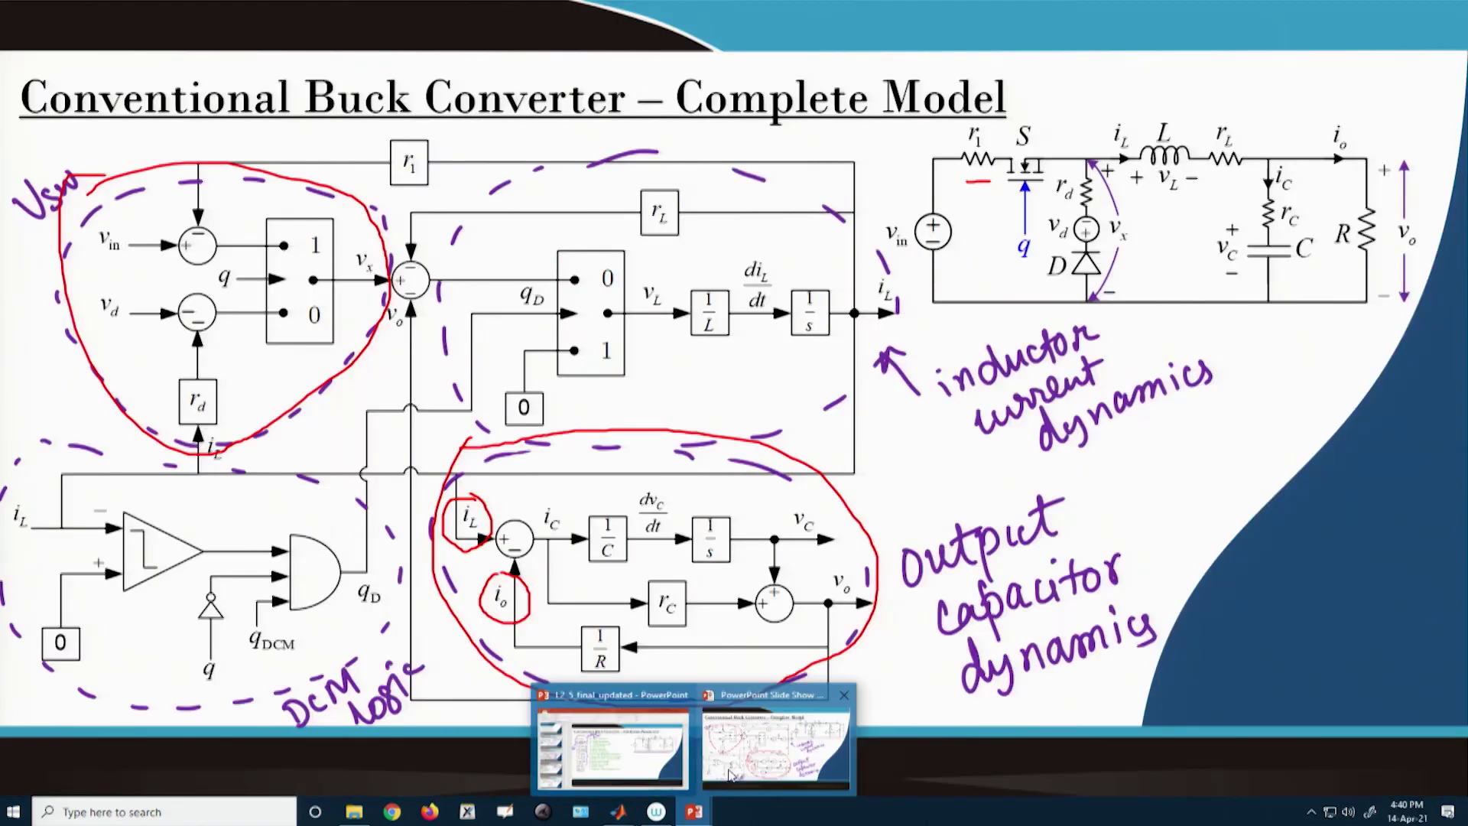
left_click(737, 768)
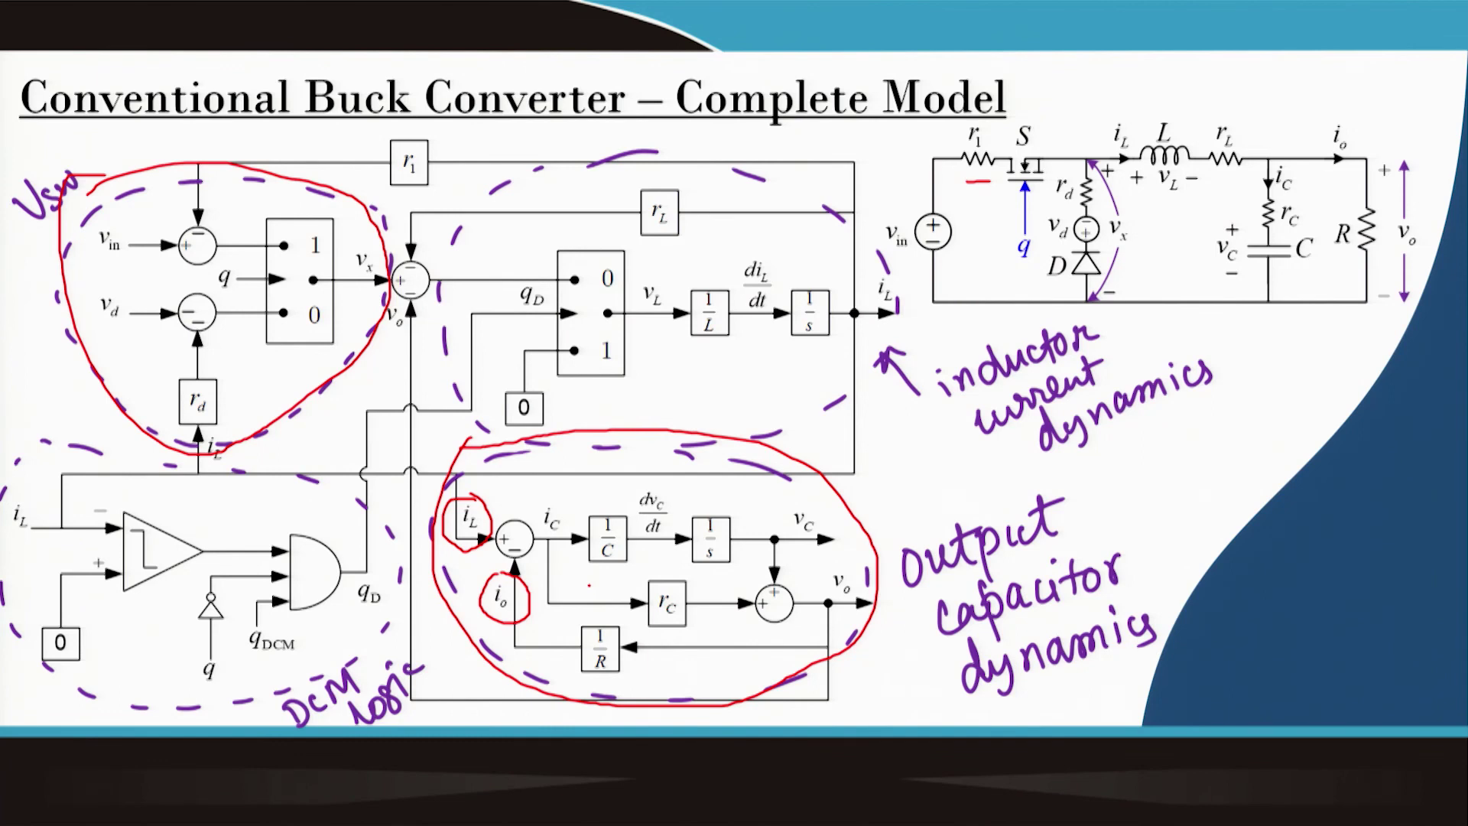
key("Right")
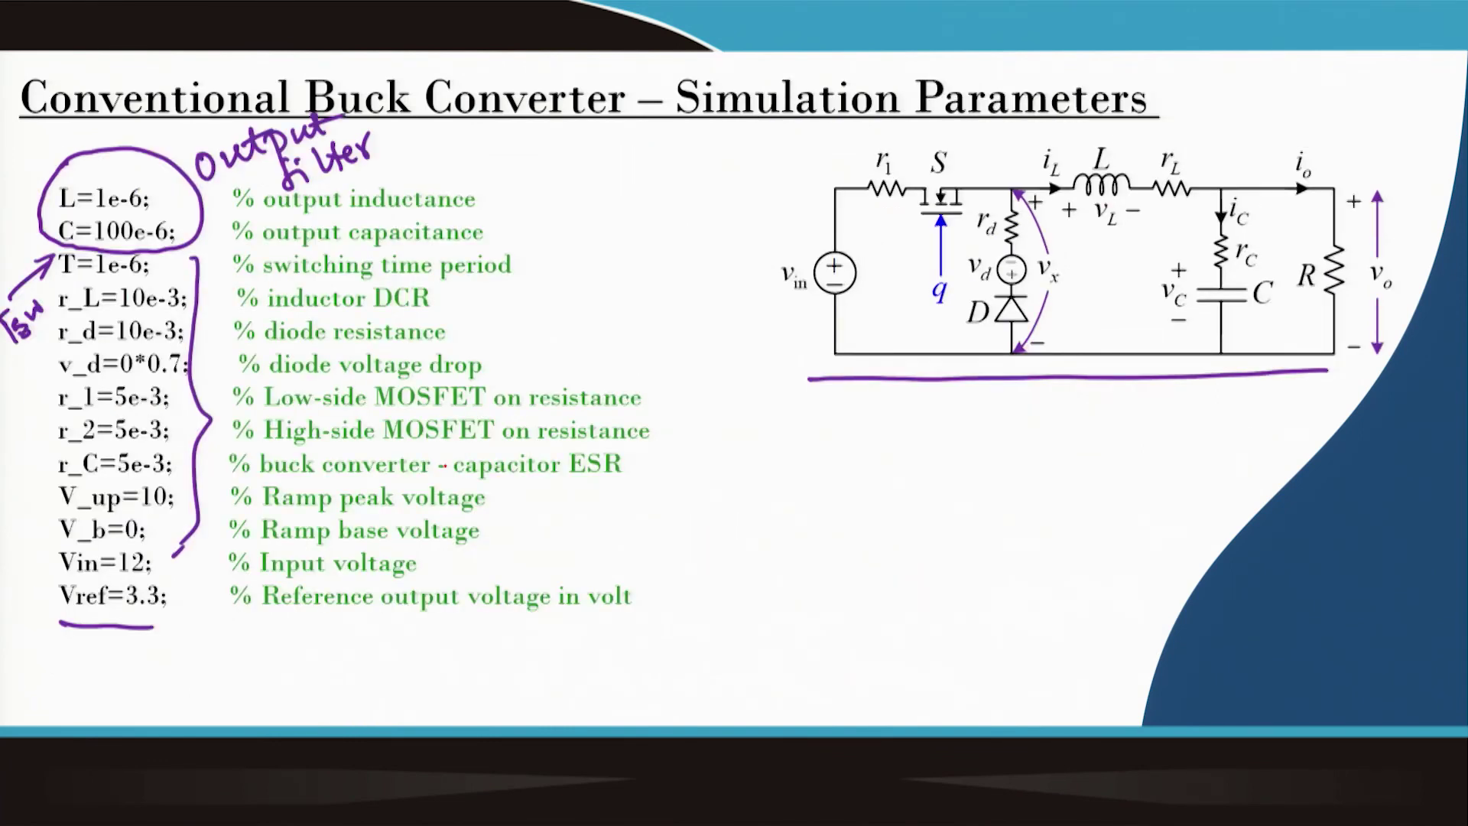
key("Right")
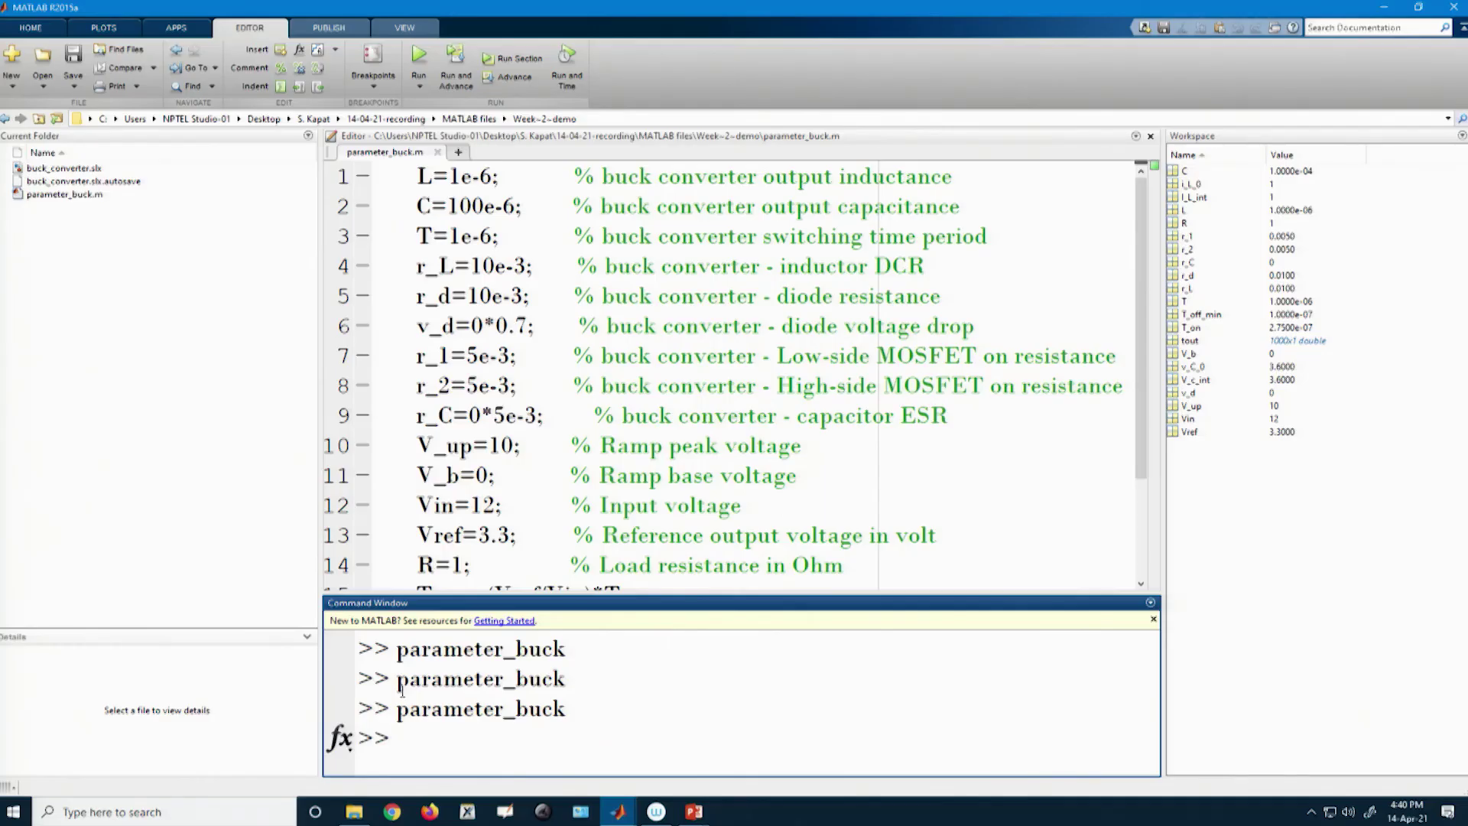
Return to the buck_converter model in Simulink and move the Constant1, Pulse Generator and Constant blocks farther left of the subsystems
left_click(618, 811)
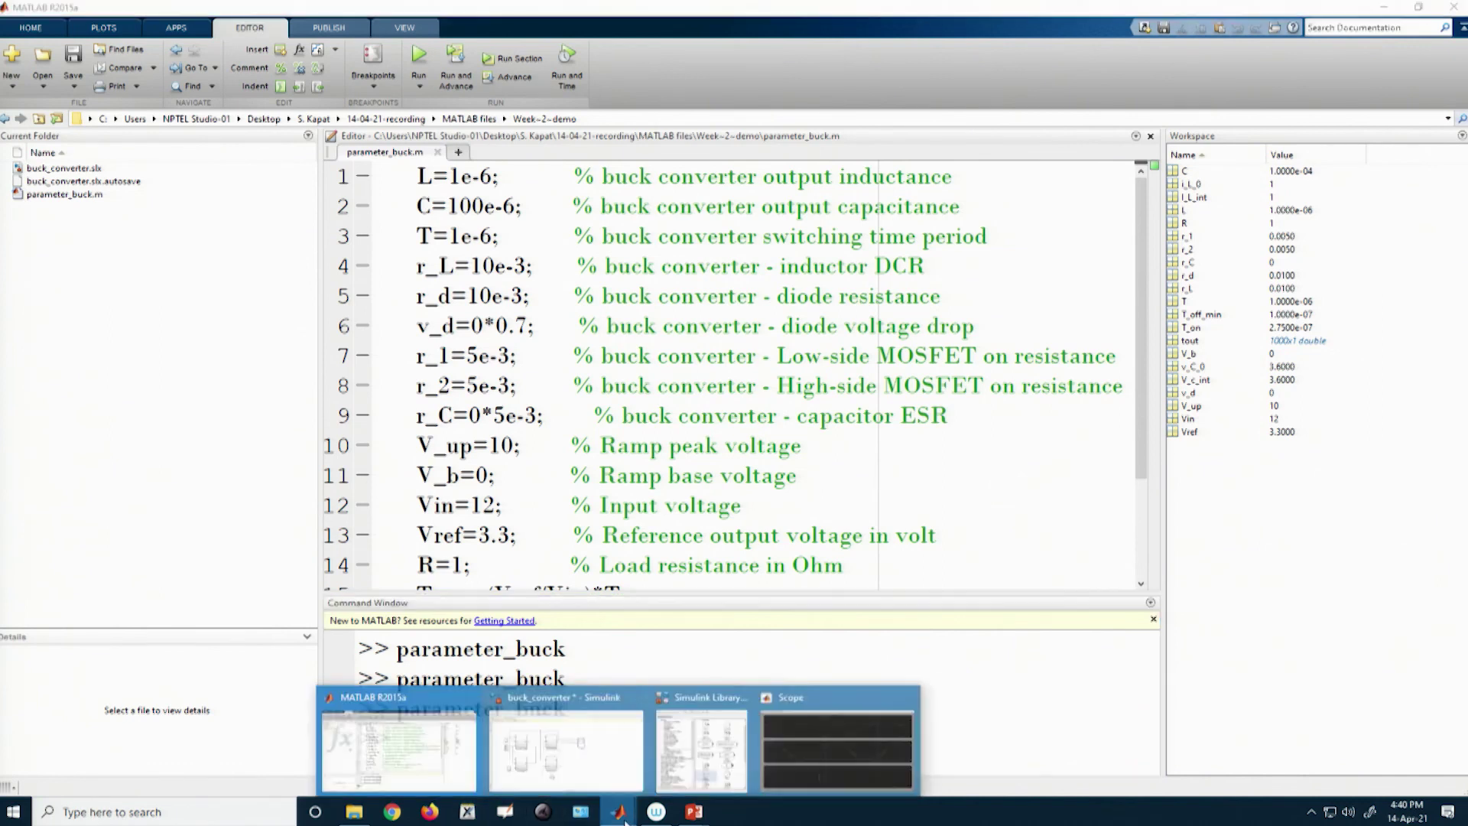
left_click(576, 767)
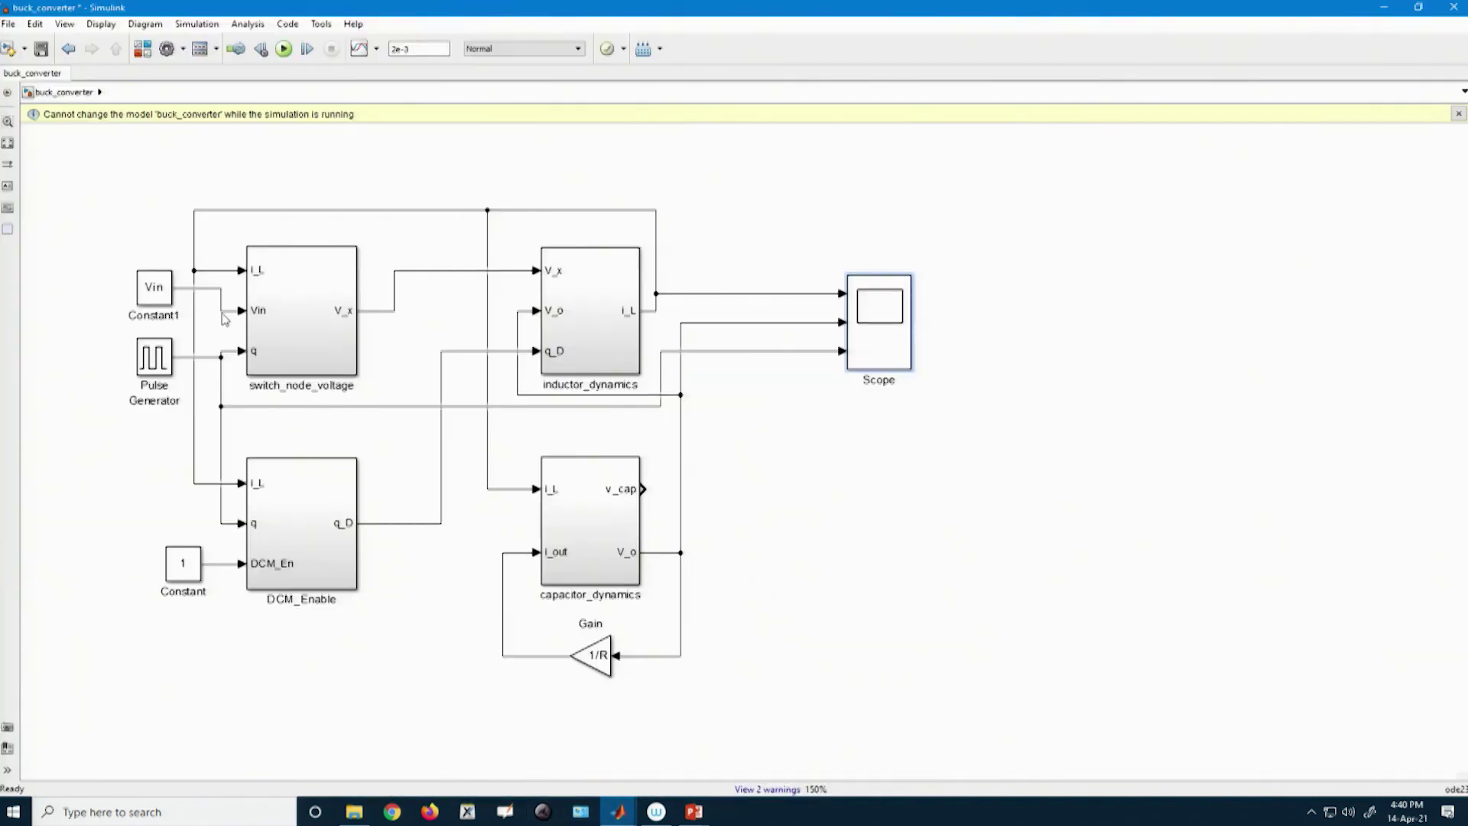
left_click_drag(153, 293, 96, 293)
left_click_drag(153, 356, 95, 351)
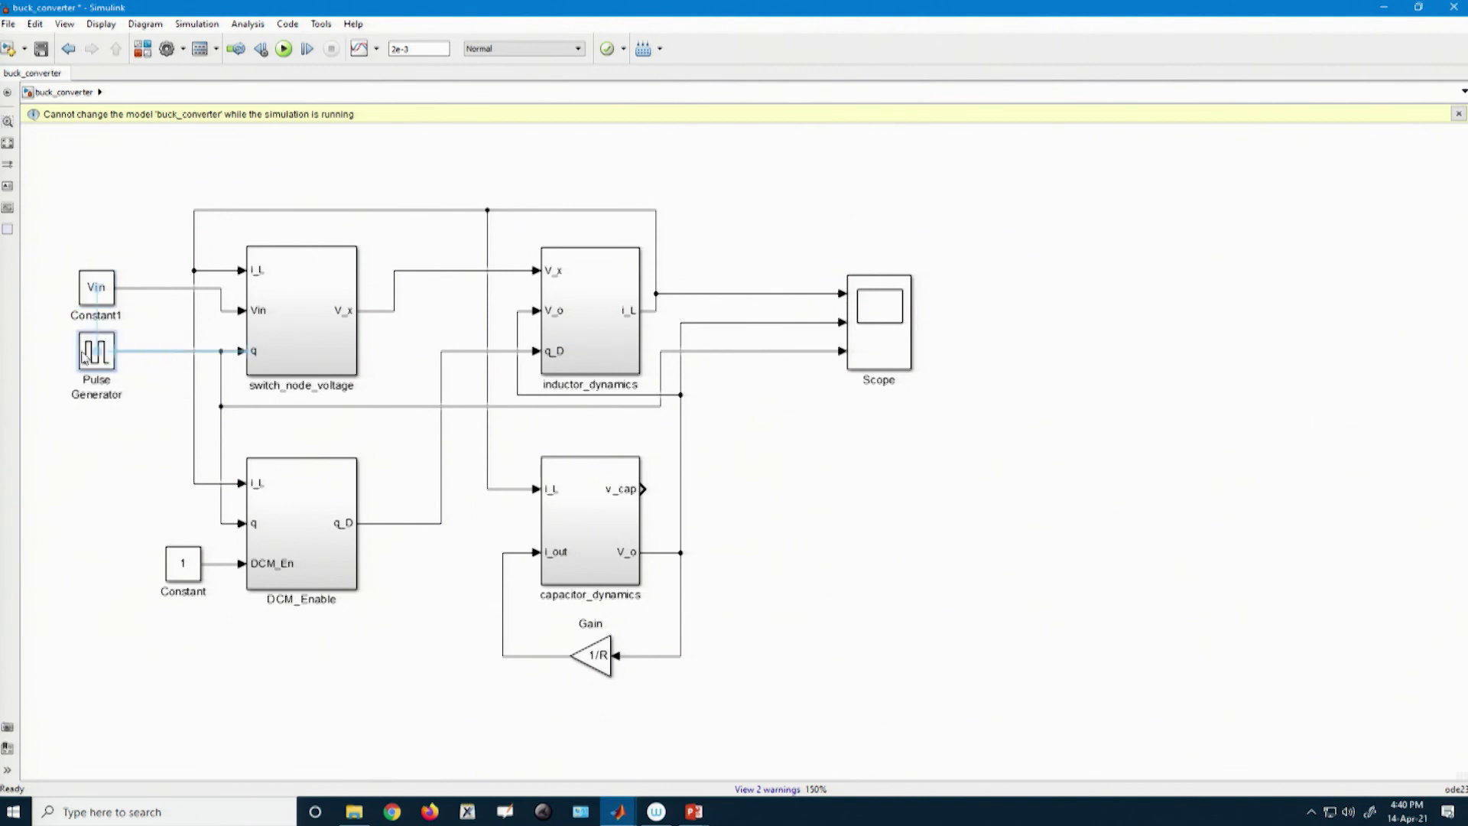
left_click_drag(190, 583, 101, 583)
Move the 1/R Gain block lower and shift the output voltage and gate signal lines farther right of the subsystems
left_click_drag(608, 668, 611, 709)
left_click_drag(685, 604, 768, 603)
left_click_drag(680, 517, 759, 517)
left_click(661, 375)
left_click_drag(661, 378, 719, 372)
left_click_drag(781, 264, 816, 401)
left_click(816, 401)
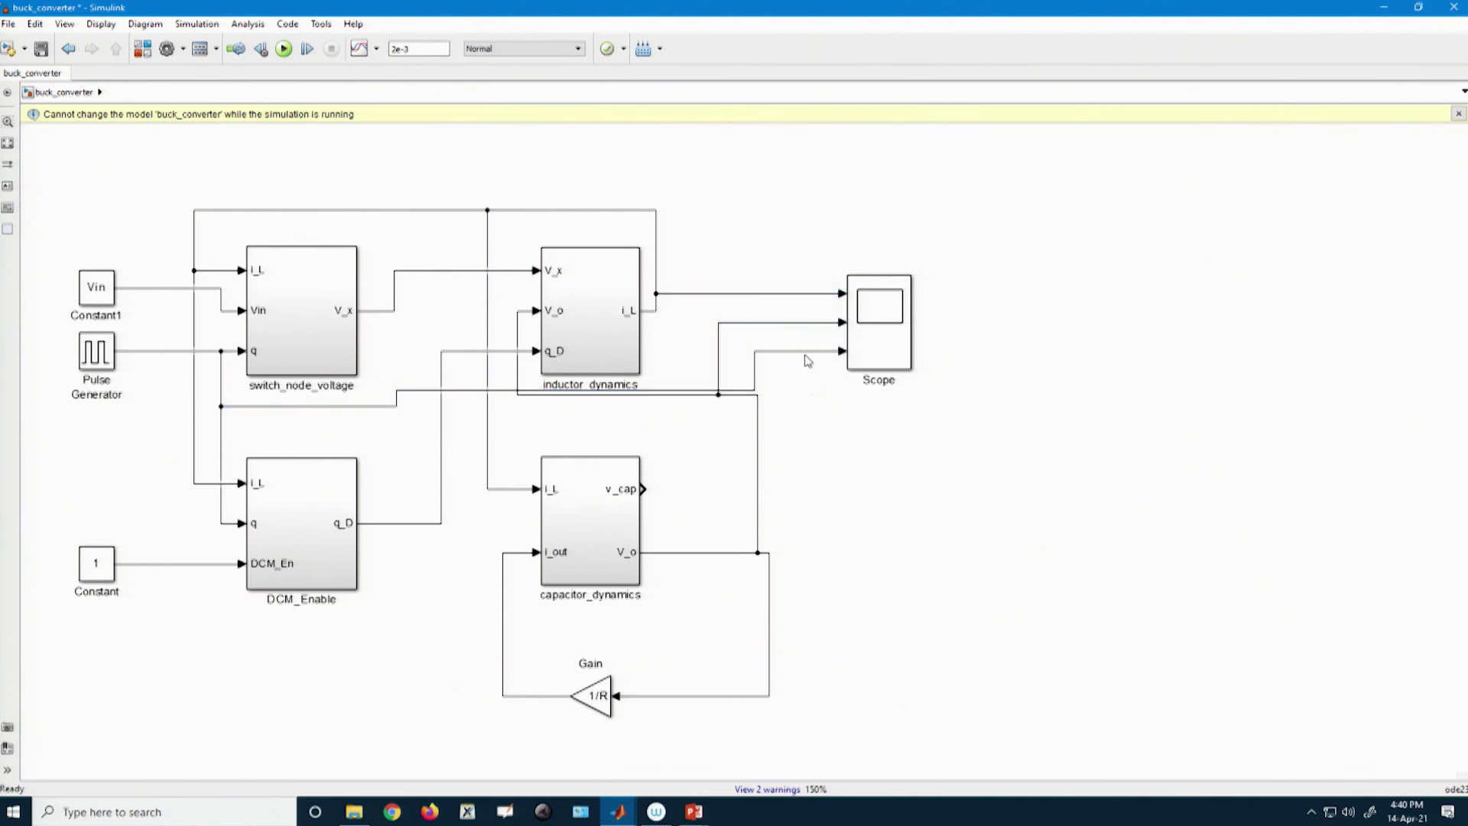
Delete the output voltage and gate signal lines that feed the Scope's second and third inputs
left_click(795, 322)
left_click(812, 351, "shift")
key("Delete")
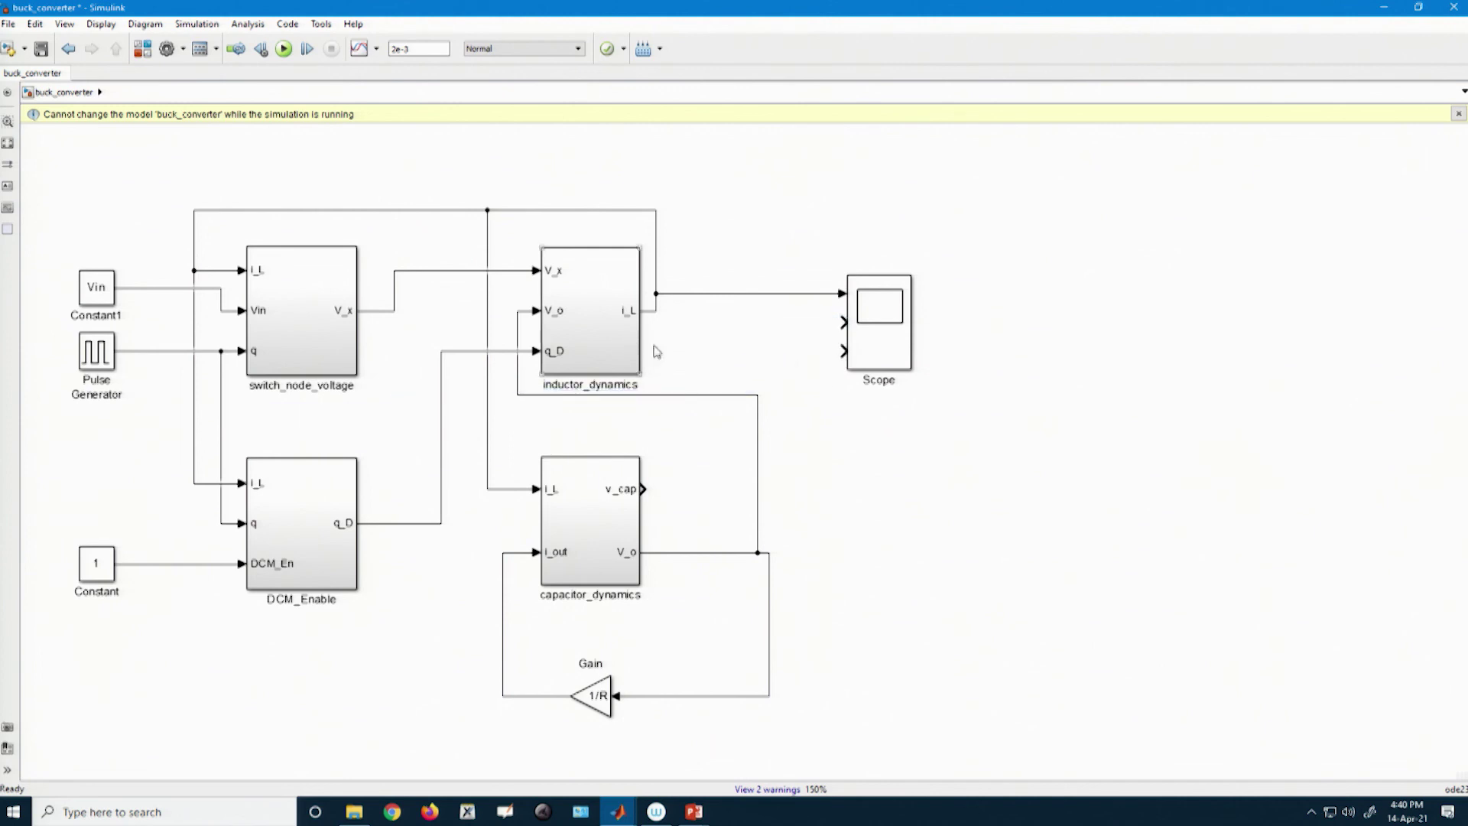
Group switch_node_voltage, inductor_dynamics, DCM_Enable and capacitor_dynamics with their connecting lines into one subsystem
left_click_drag(136, 174, 784, 623)
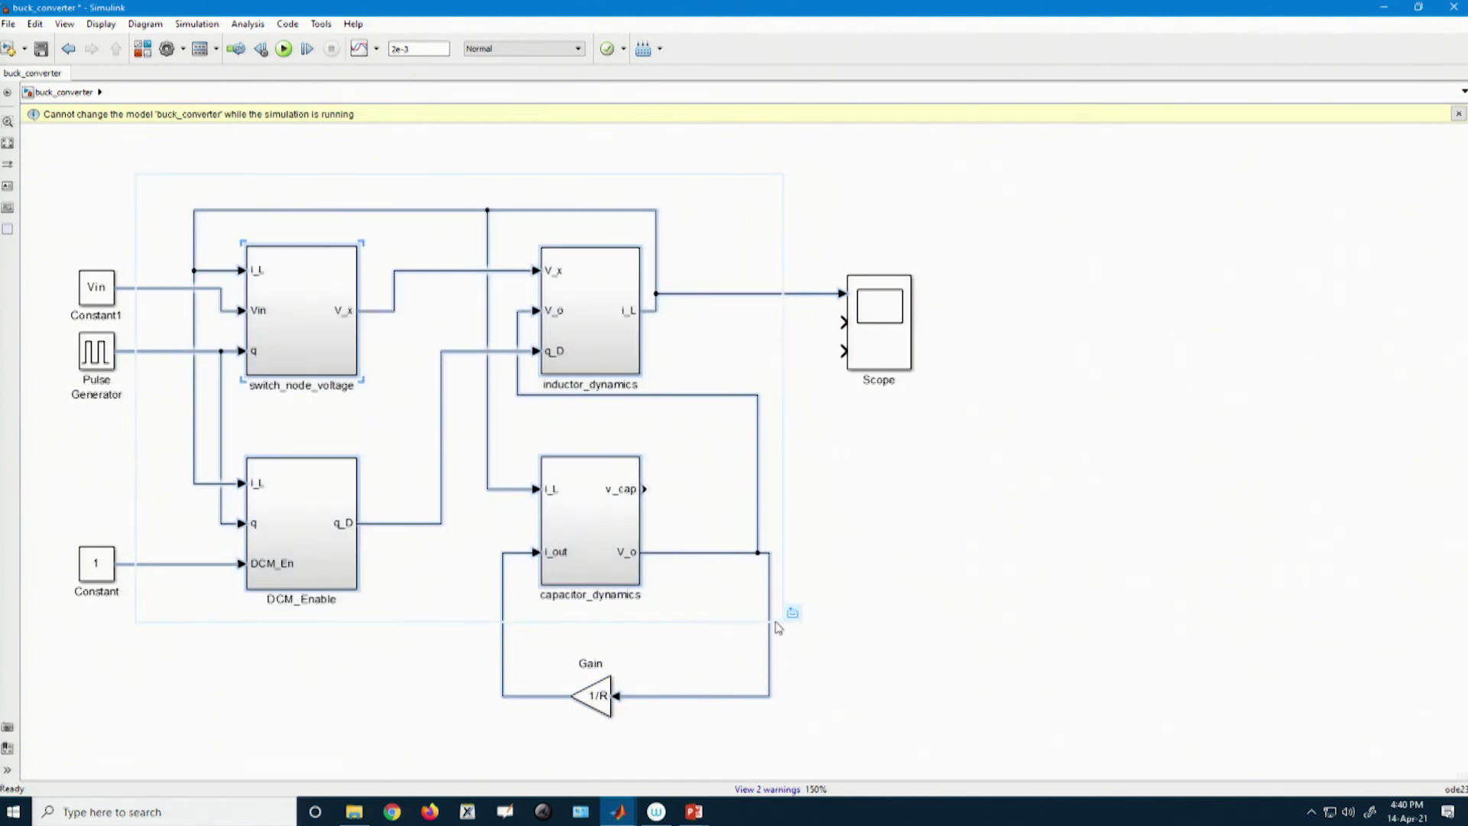
right_click(620, 554)
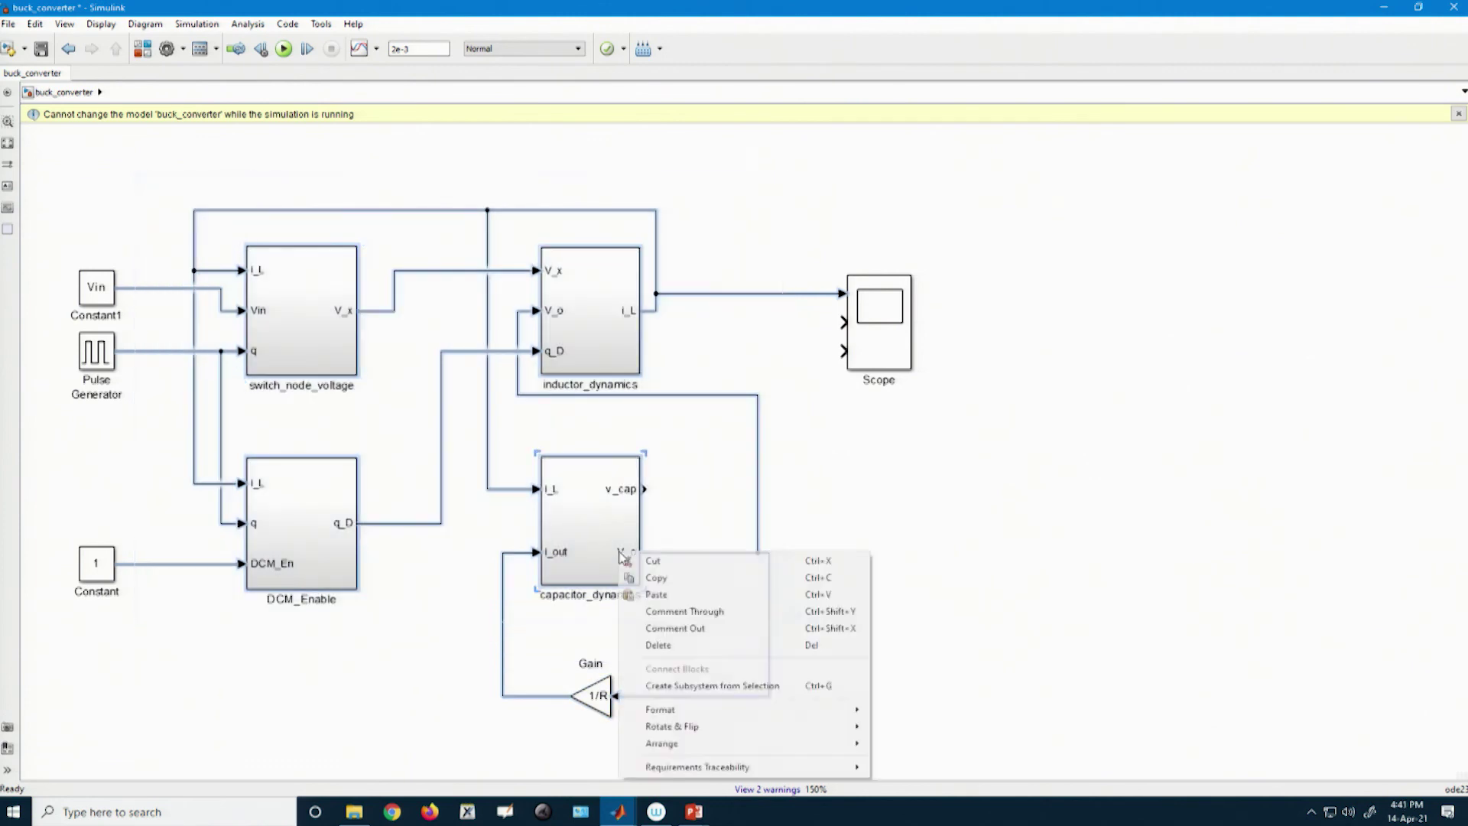
left_click(683, 687)
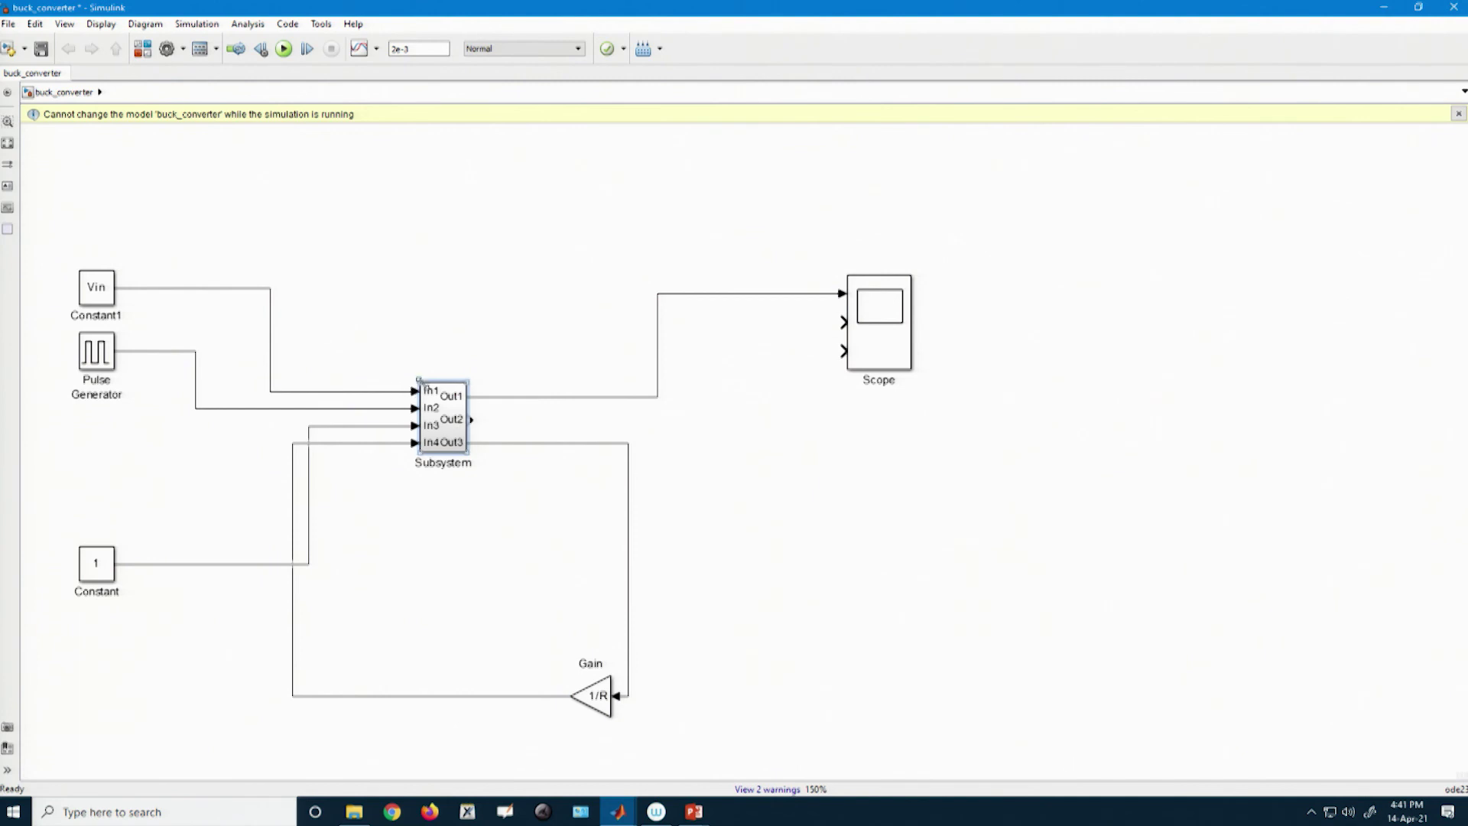
Enlarge the new subsystem block, shift it away from the input blocks and rename it Buck_converter
left_click_drag(418, 377, 332, 291)
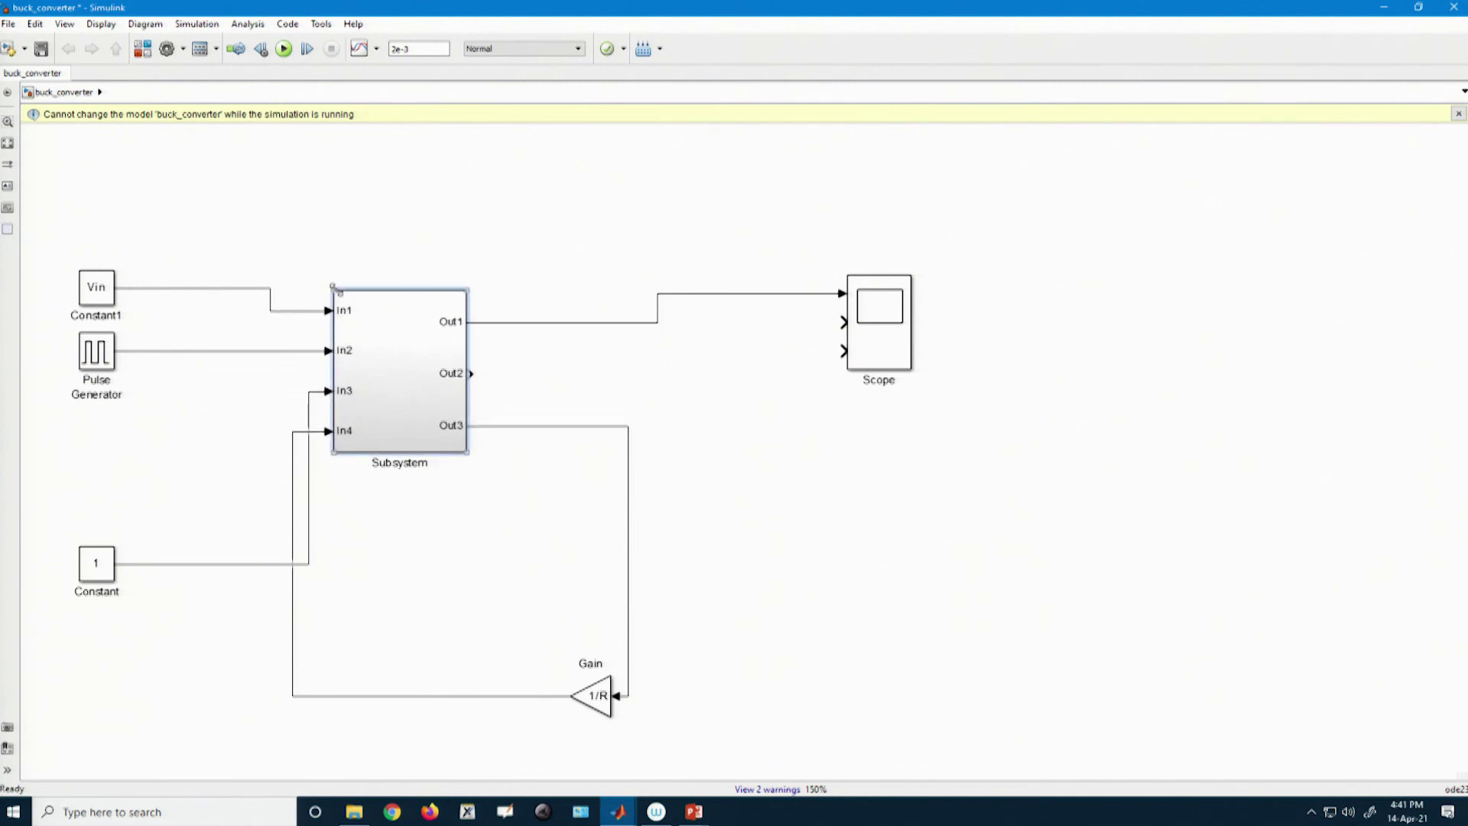
left_click_drag(436, 374, 517, 375)
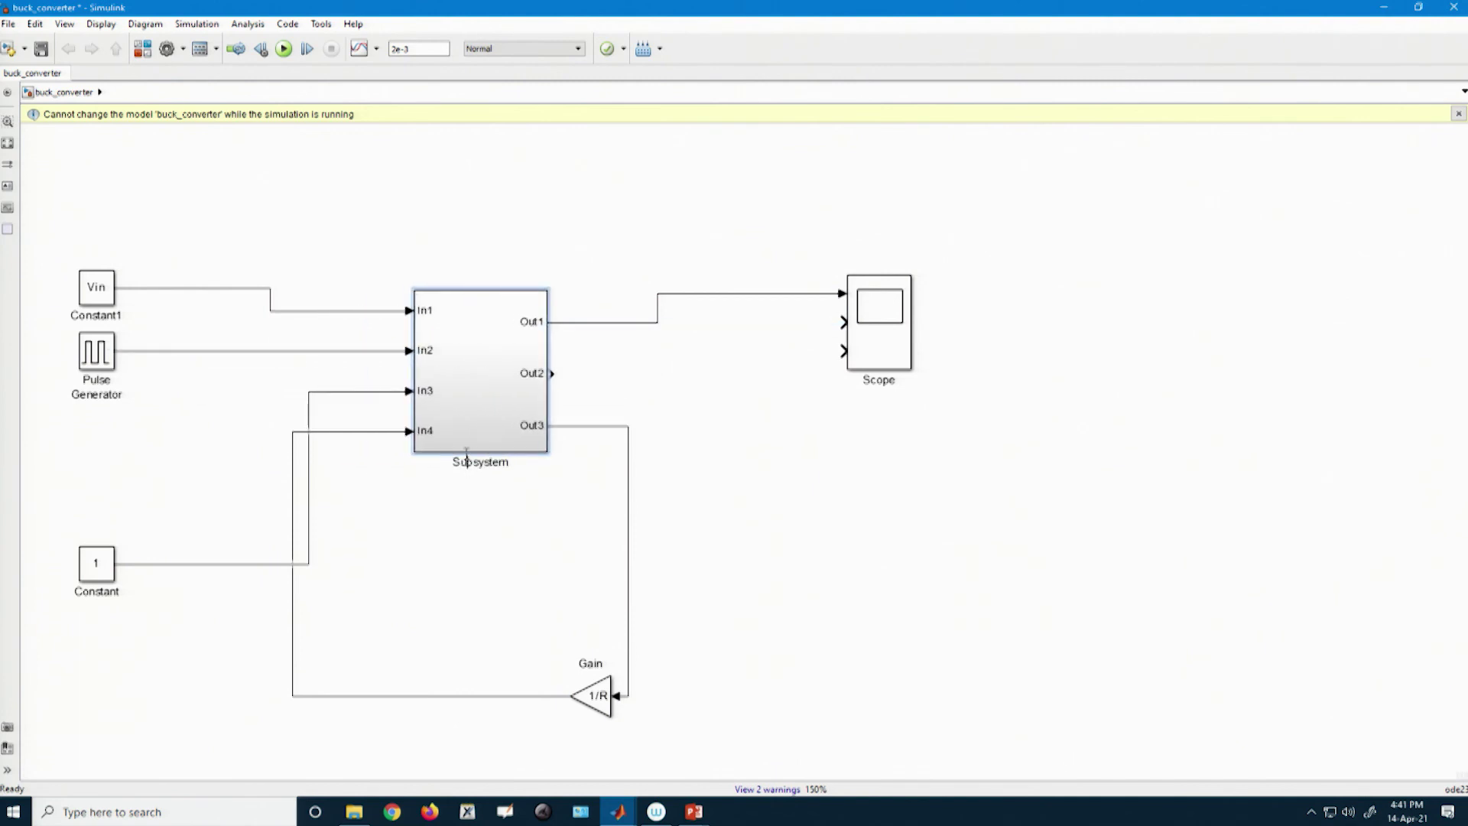
double_click(466, 453)
type("Buck_converter")
left_click(439, 494)
left_click(418, 457)
left_click_drag(414, 452, 377, 473)
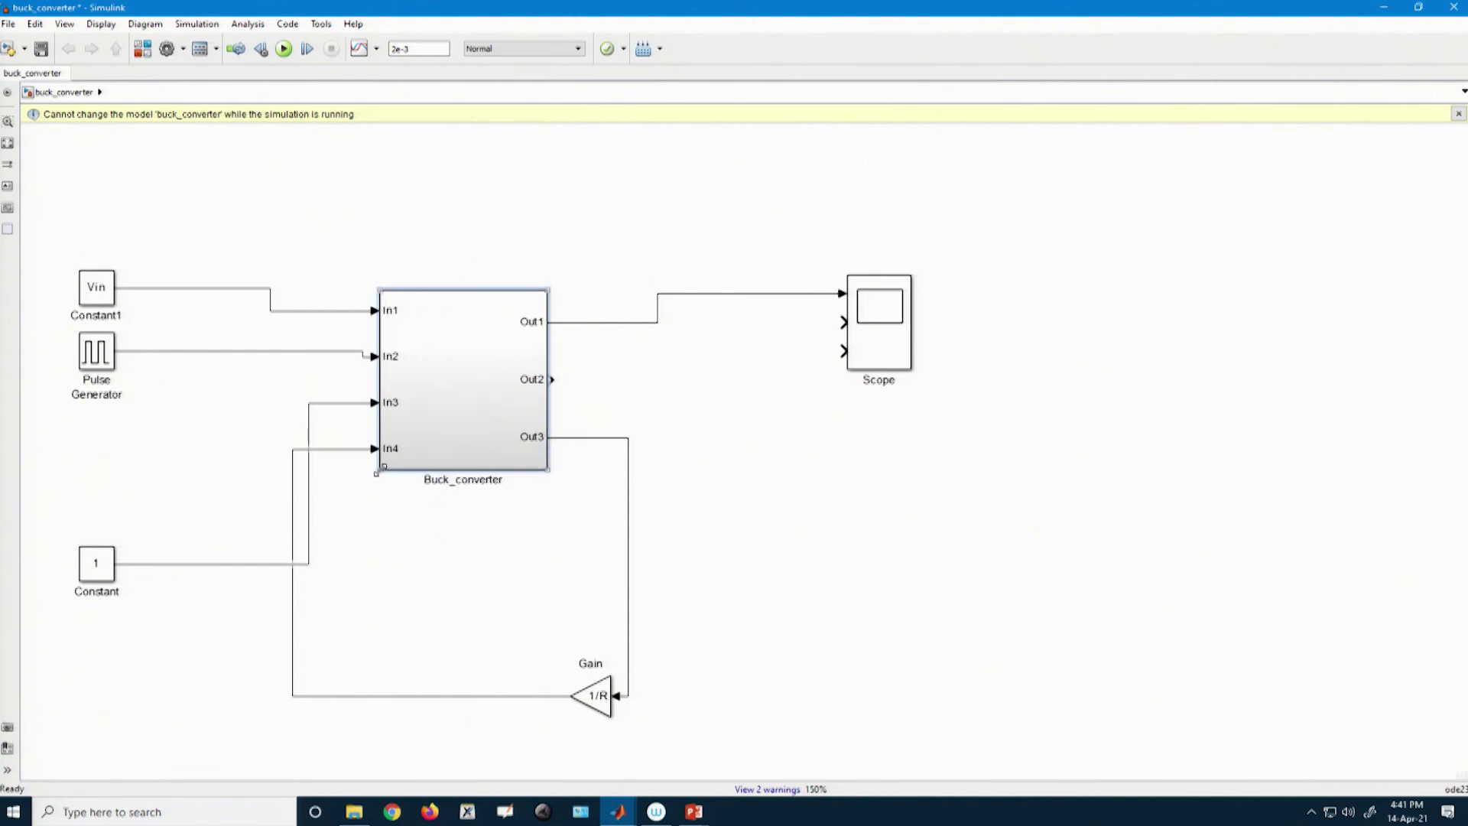
Open the Buck_converter subsystem and rename input port 1 as Input voltage and input port 2 as Gate signal
double_click(434, 447)
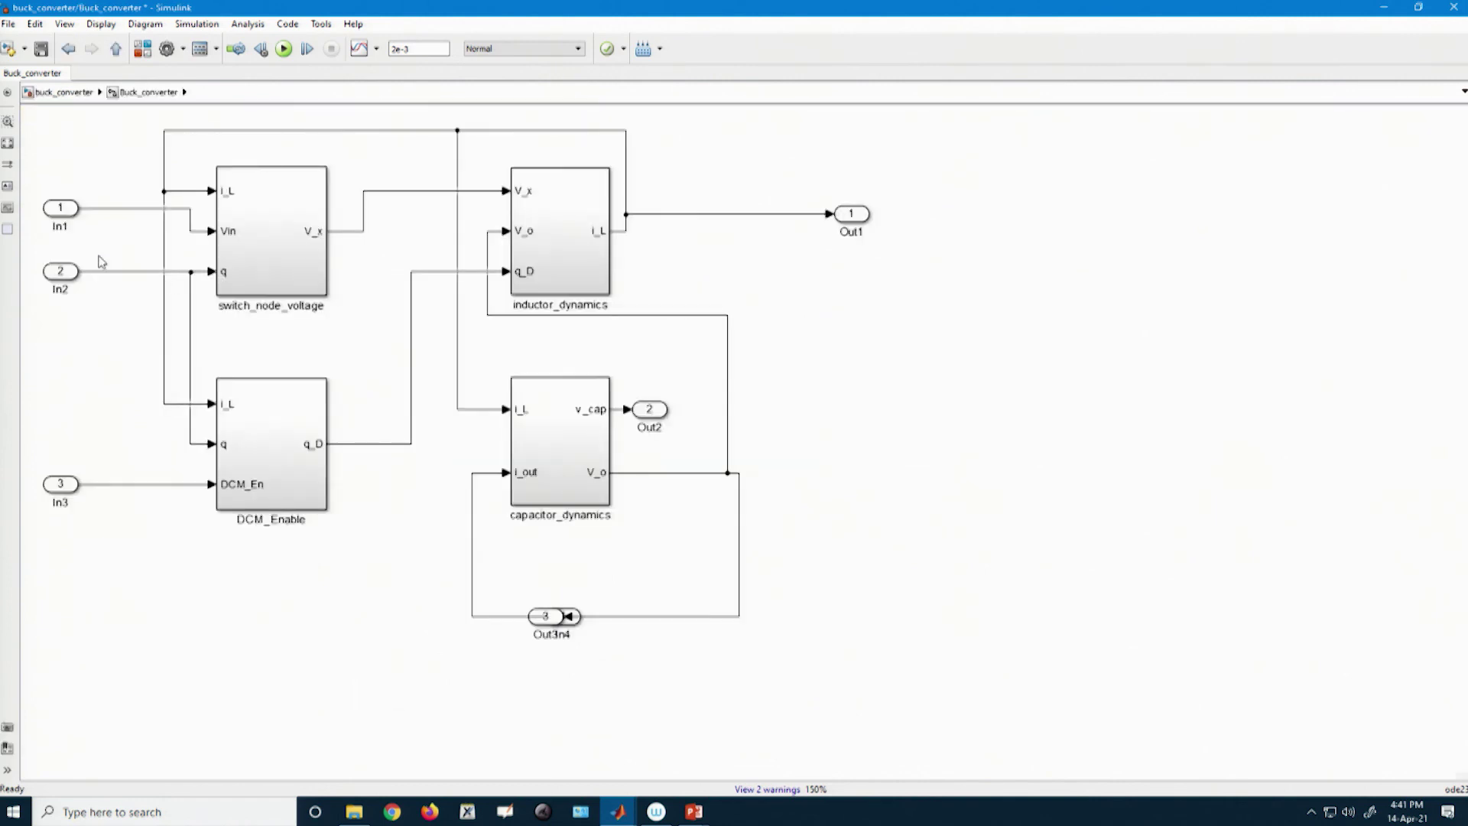
left_click(53, 227)
left_click(82, 330)
left_click(58, 291)
type("Gate signal")
left_click(67, 355)
left_click(60, 226)
double_click(60, 227)
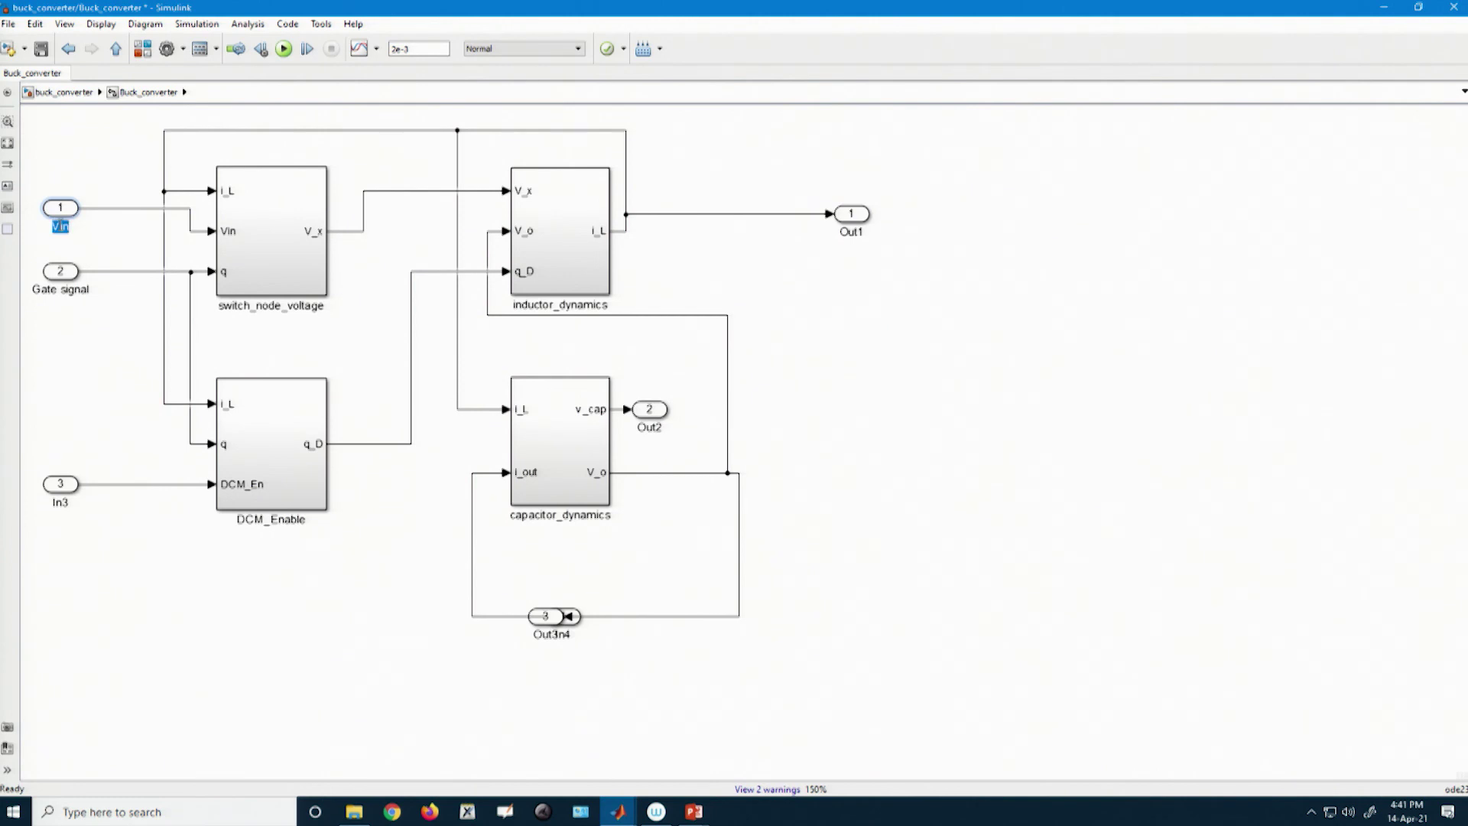
type("Input voltage")
left_click(50, 360)
Rename input port 3, which feeds DCM_En, as DCM enable
left_click(69, 488)
double_click(59, 507)
type("DC")
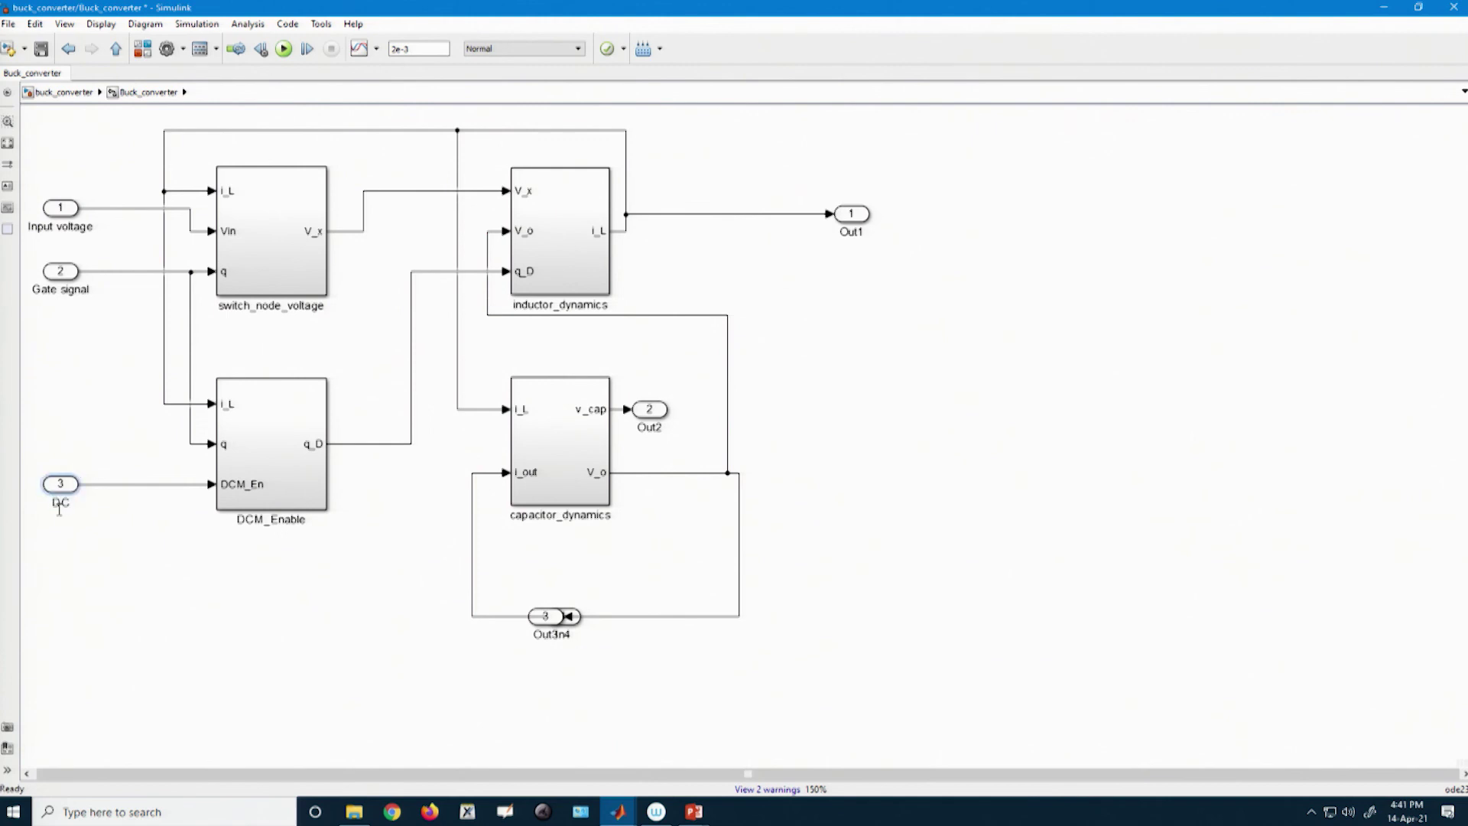
type("M enable")
Rename output port 1, fed by the i_L signal, as Inductor current
left_click(849, 231)
key("ctrl+a")
type("Outp")
key("BackSpace")
type("Inductor current")
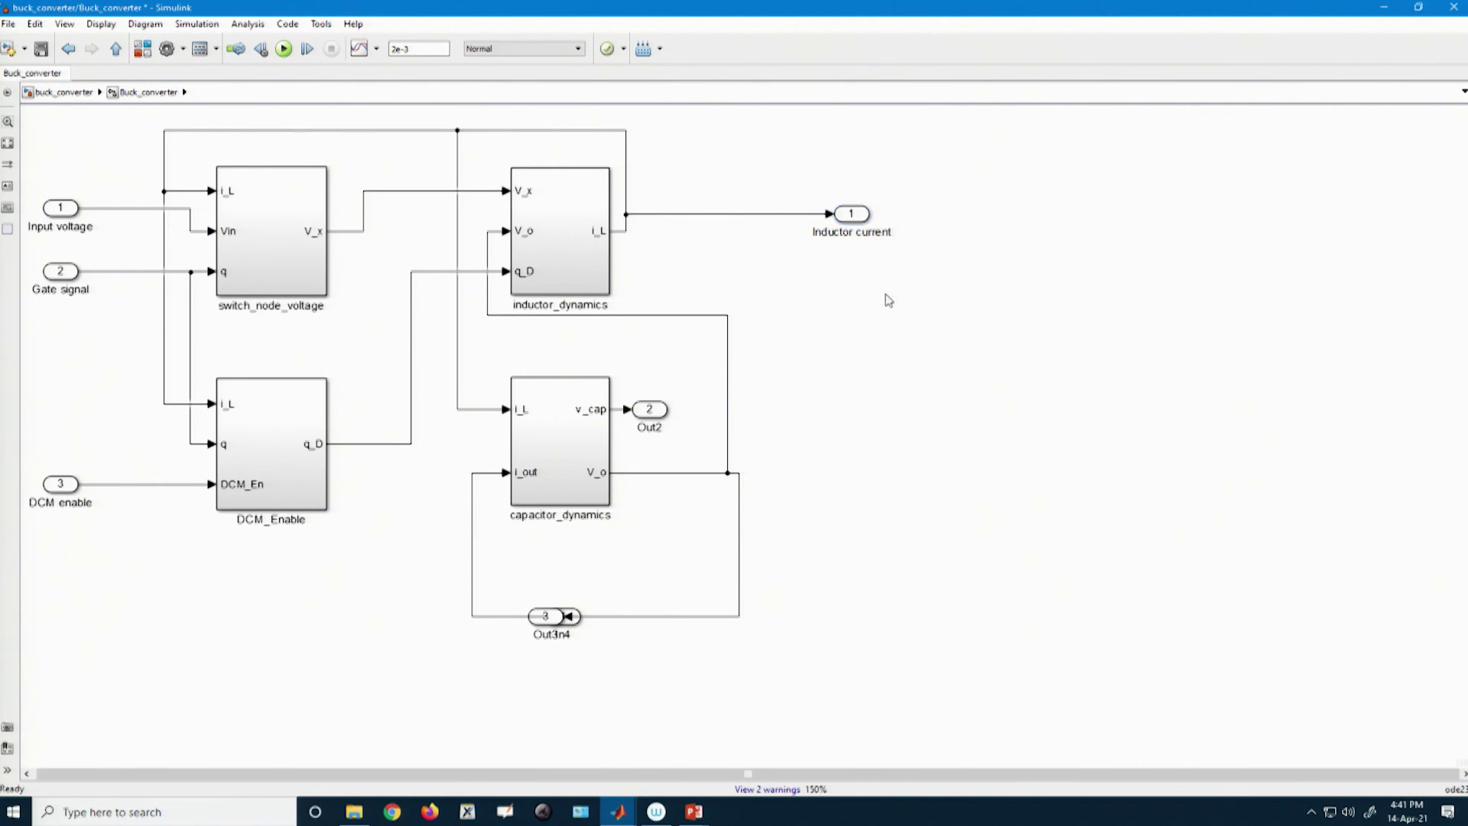
Align output port 2 beneath the Inductor current port and rename it Capacitor voltage
left_click_drag(650, 411, 851, 417)
left_click(852, 428)
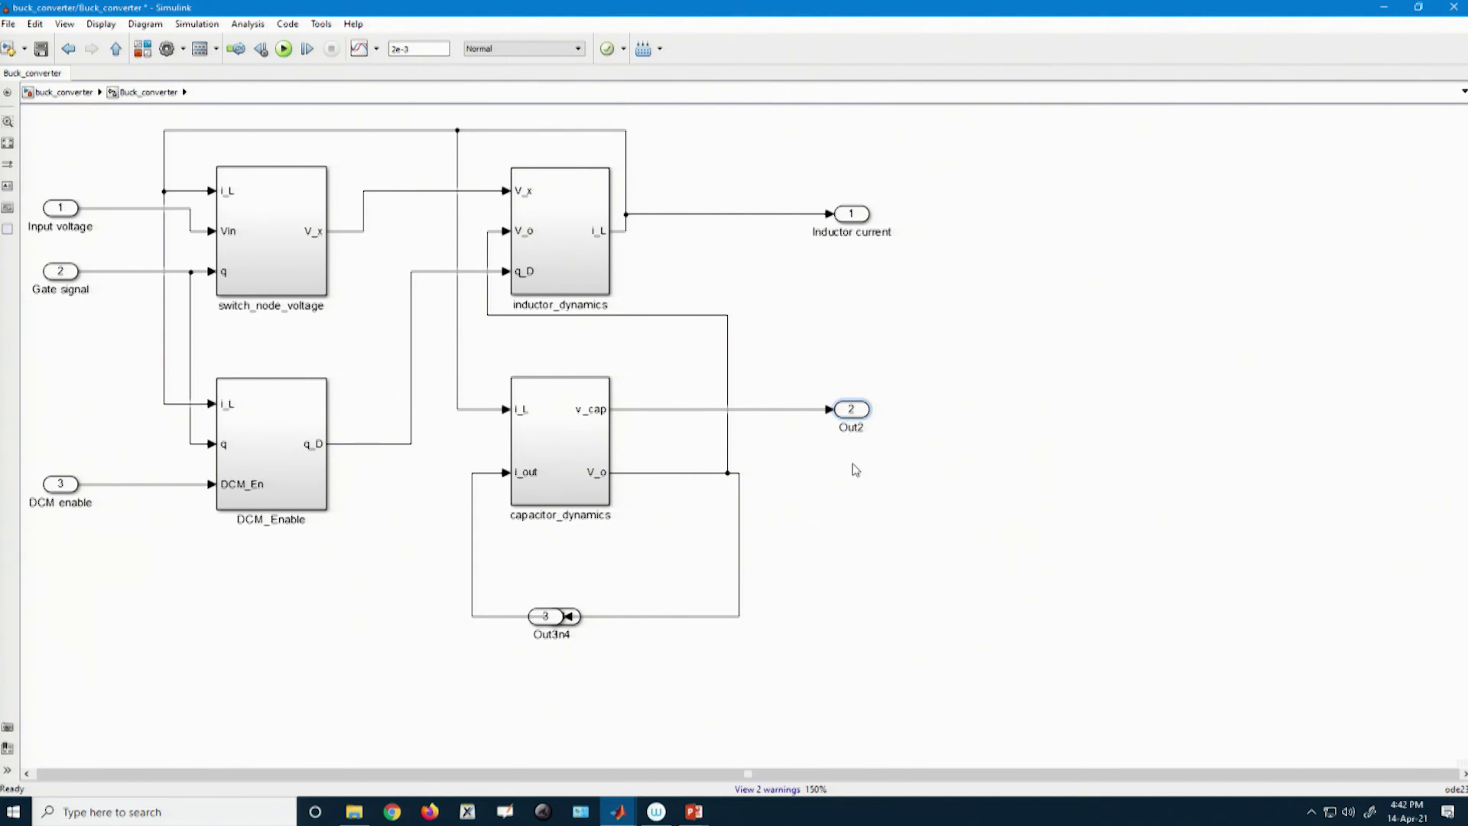
left_click_drag(839, 428, 868, 432)
type("Capacitor voltage")
left_click(860, 413)
left_click(893, 559)
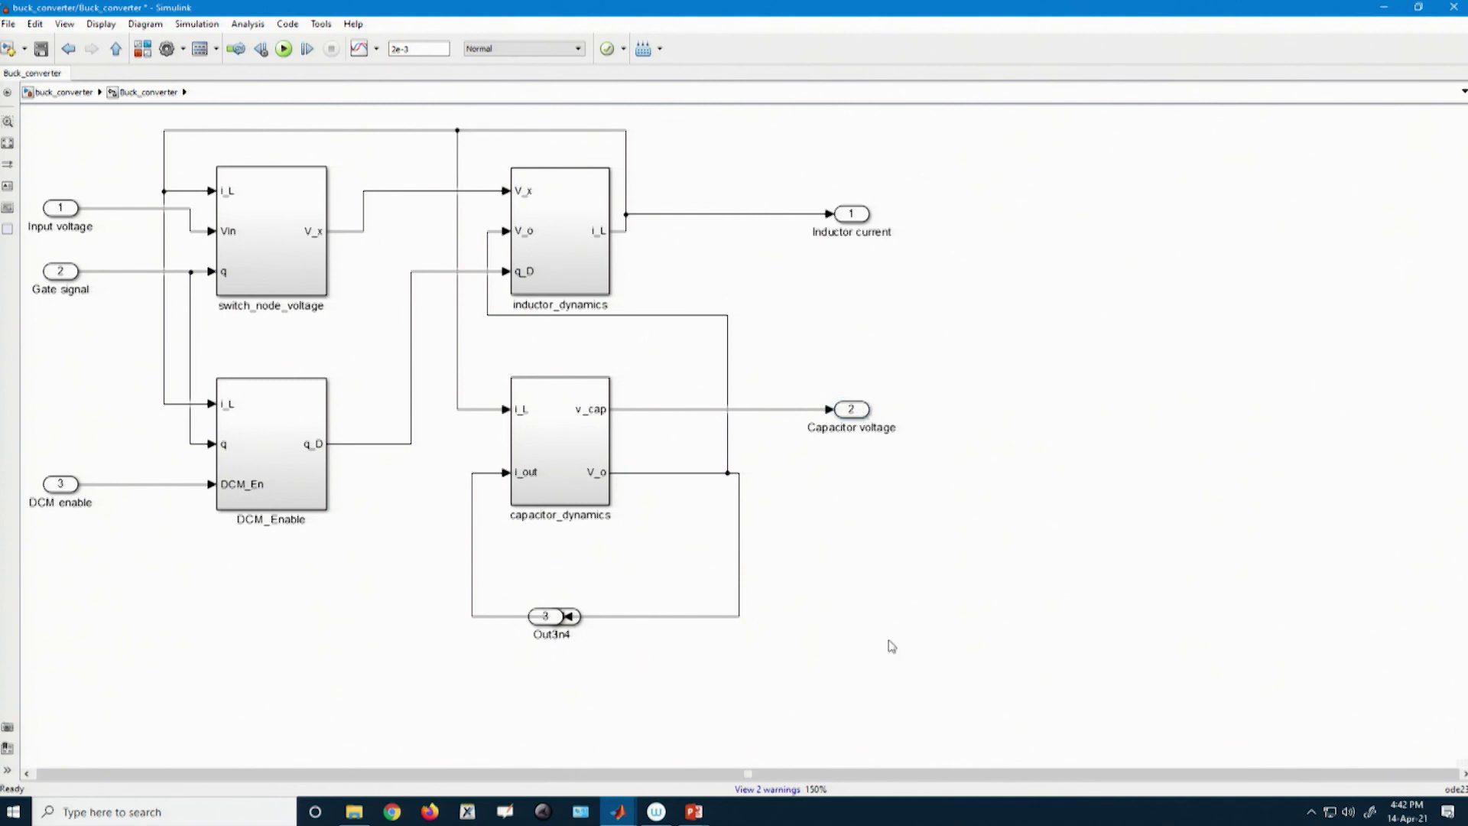
Move output port 3 off In4 to below the Capacitor voltage port, rotate it 180 degrees and rename it Output voltage
left_click_drag(534, 617, 543, 683)
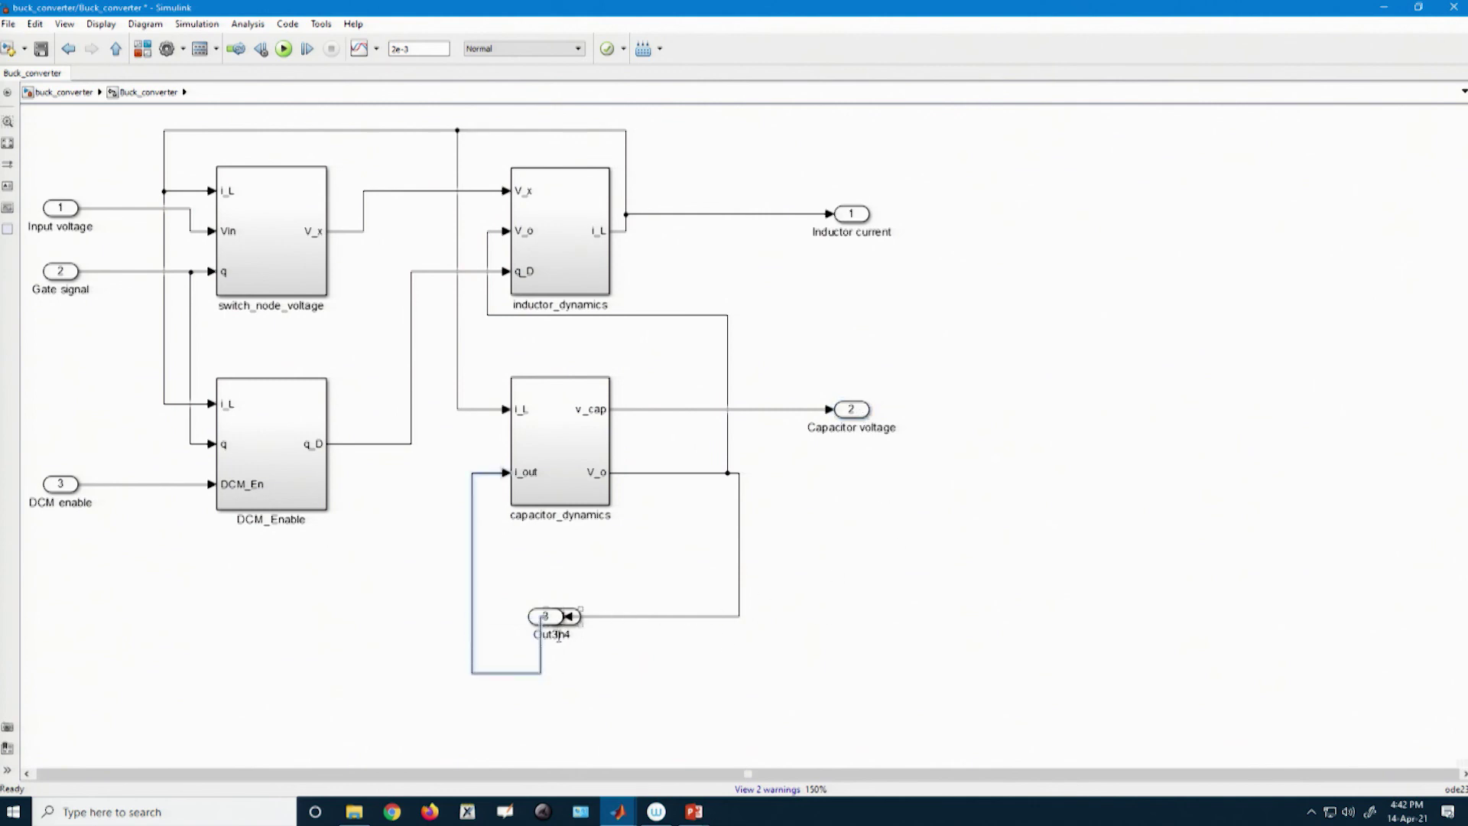
left_click_drag(537, 618, 813, 551)
key("ctrl+r")
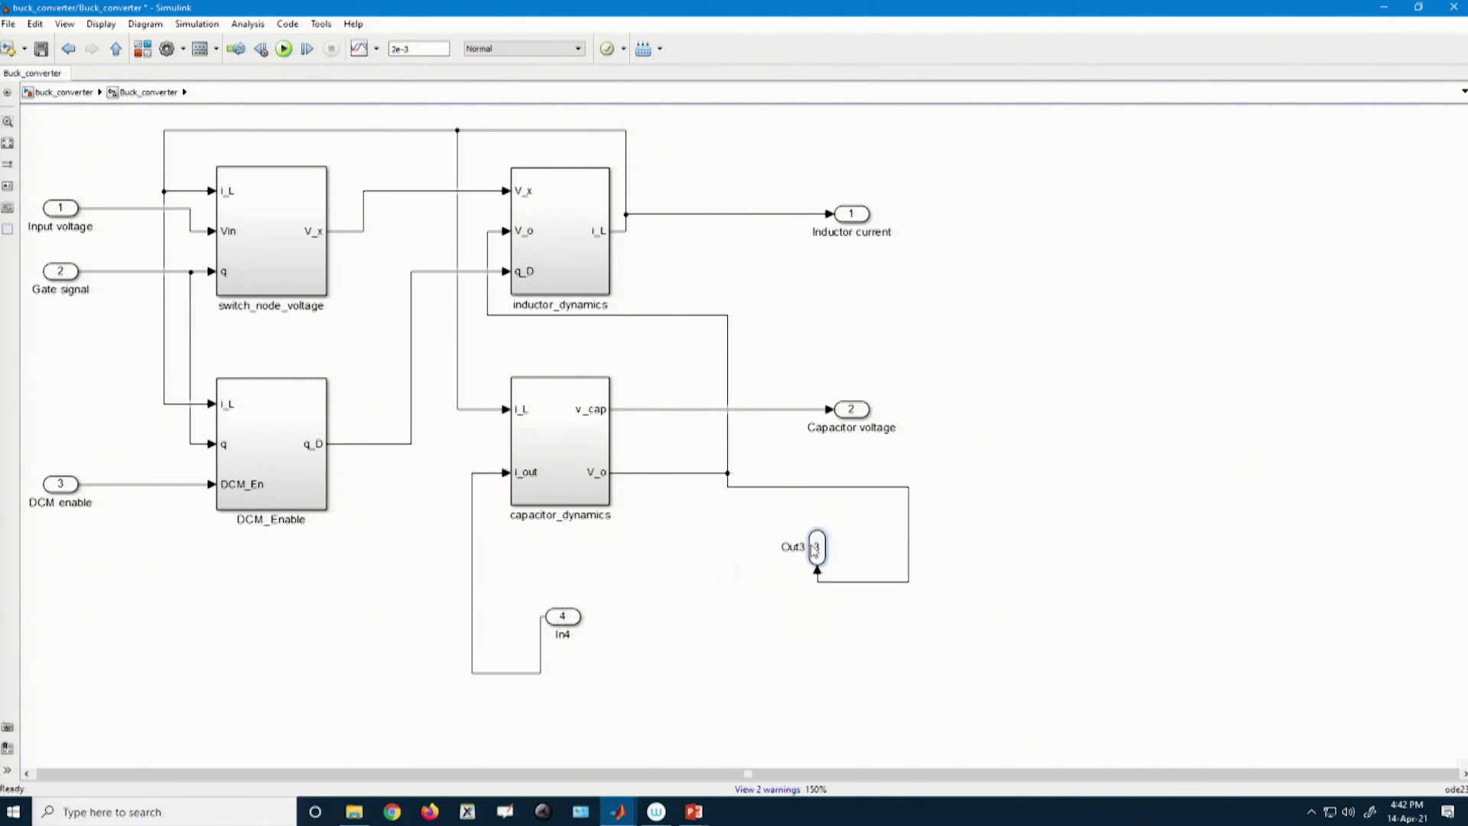
key("ctrl+r")
left_click_drag(816, 551, 861, 516)
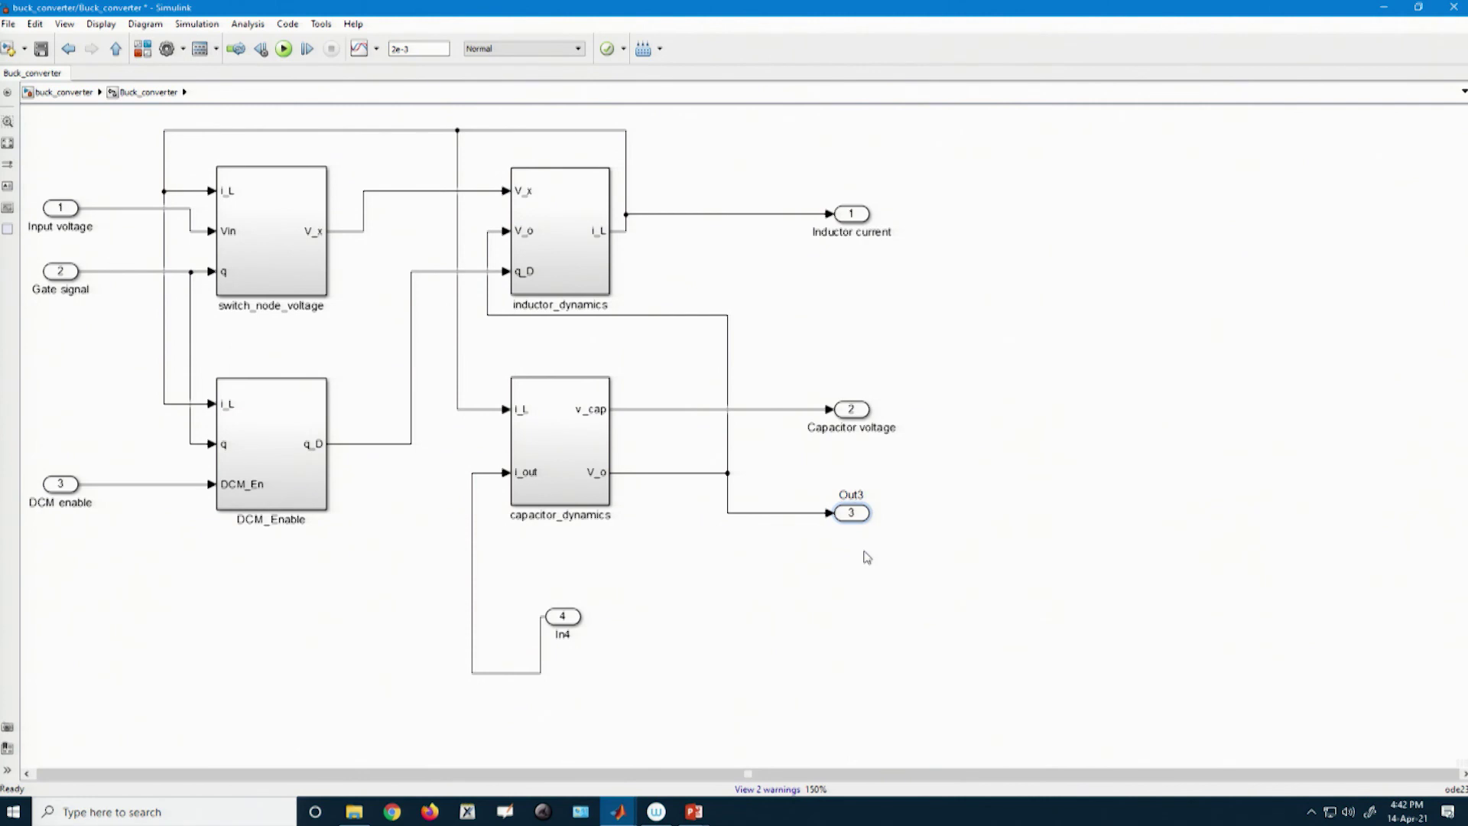
type("put voltage")
key("Delete")
Rename input port 4 as Load current and place it just below the capacitor_dynamics block
left_click(563, 635)
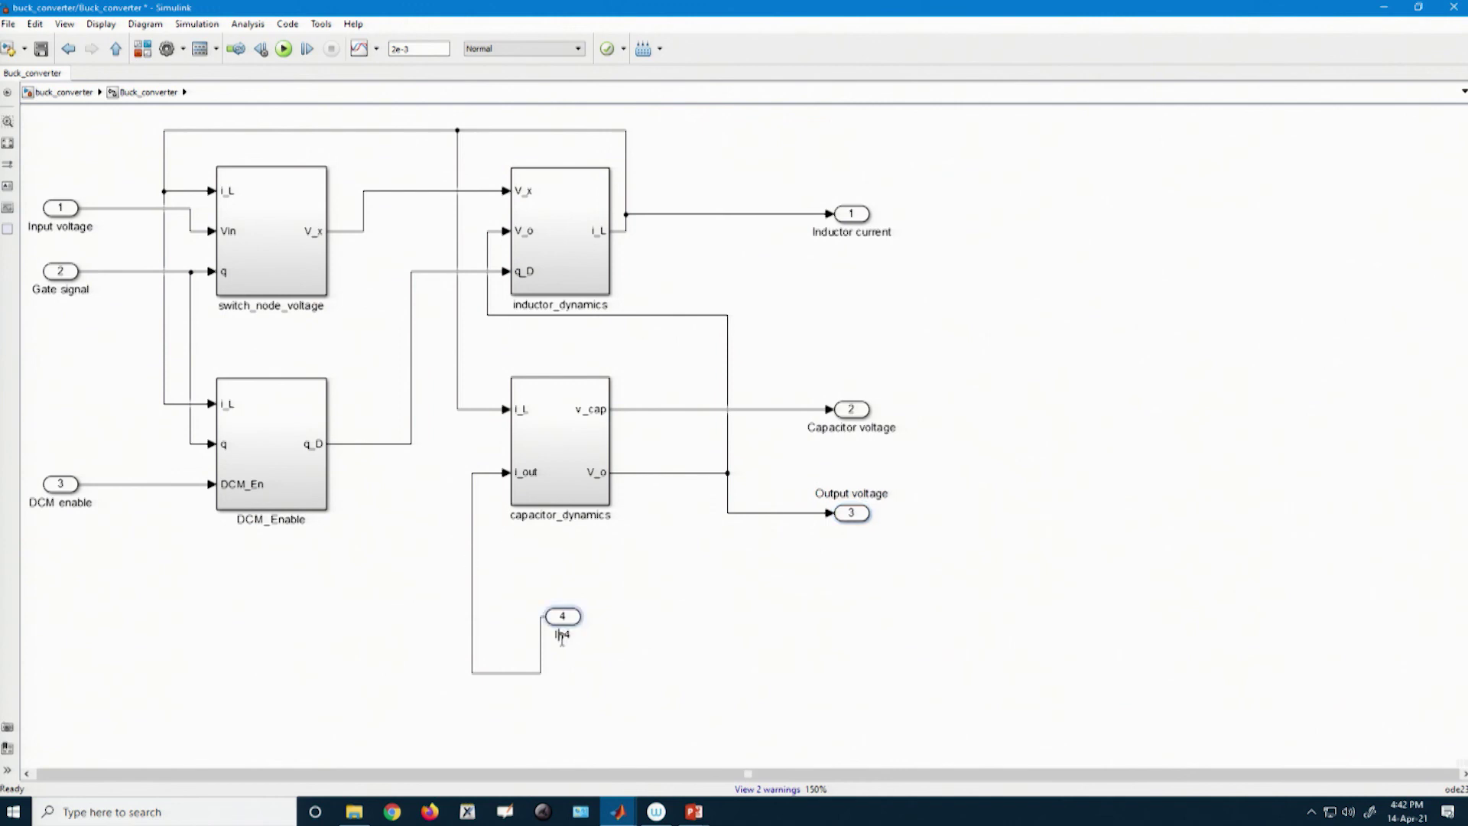
double_click(562, 636)
type("Load current")
left_click(659, 659)
left_click_drag(567, 618, 491, 570)
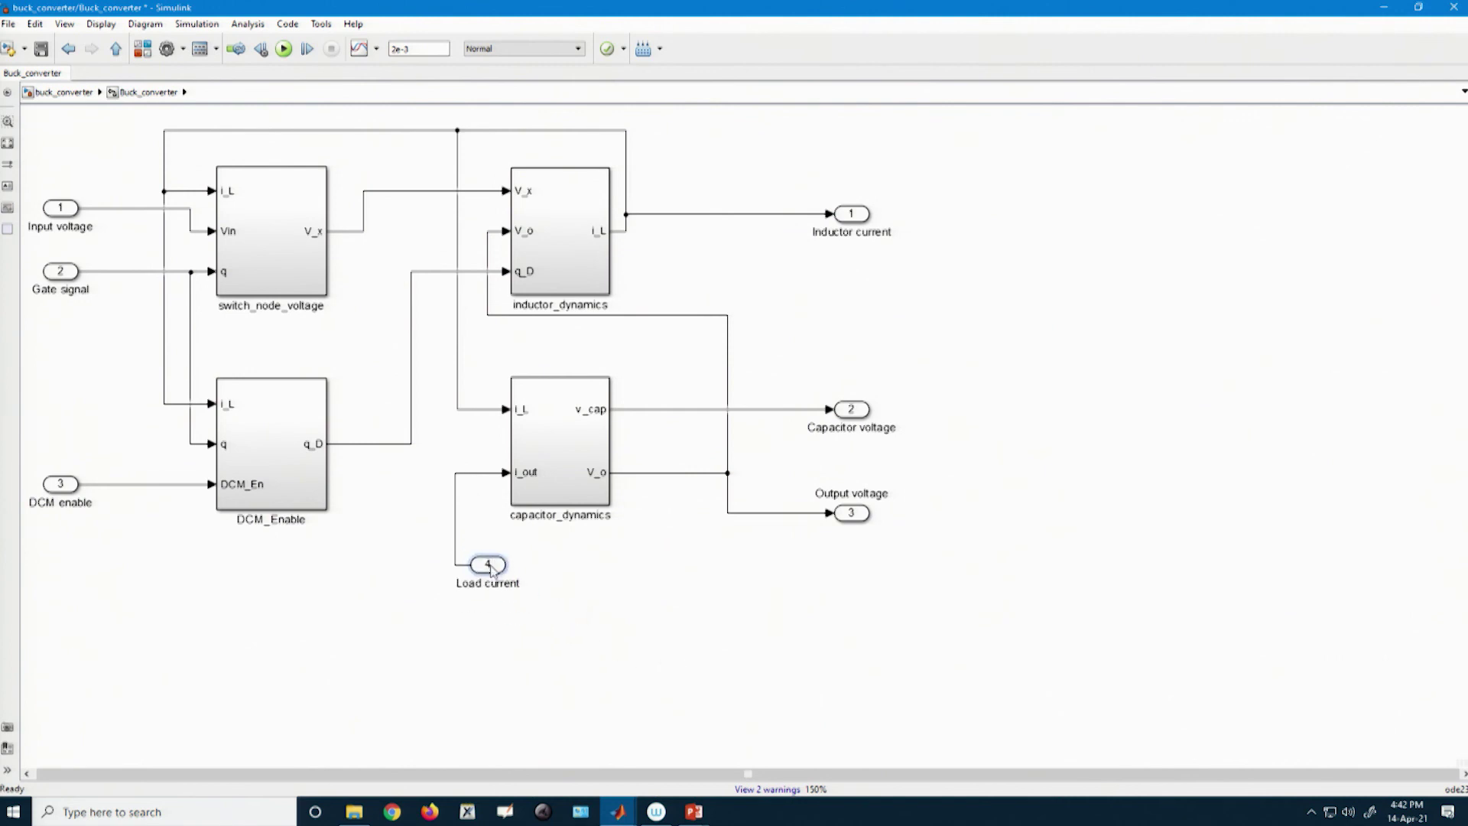
Return to the top-level model, then enlarge the Buck_converter block and raise it
left_click(115, 48)
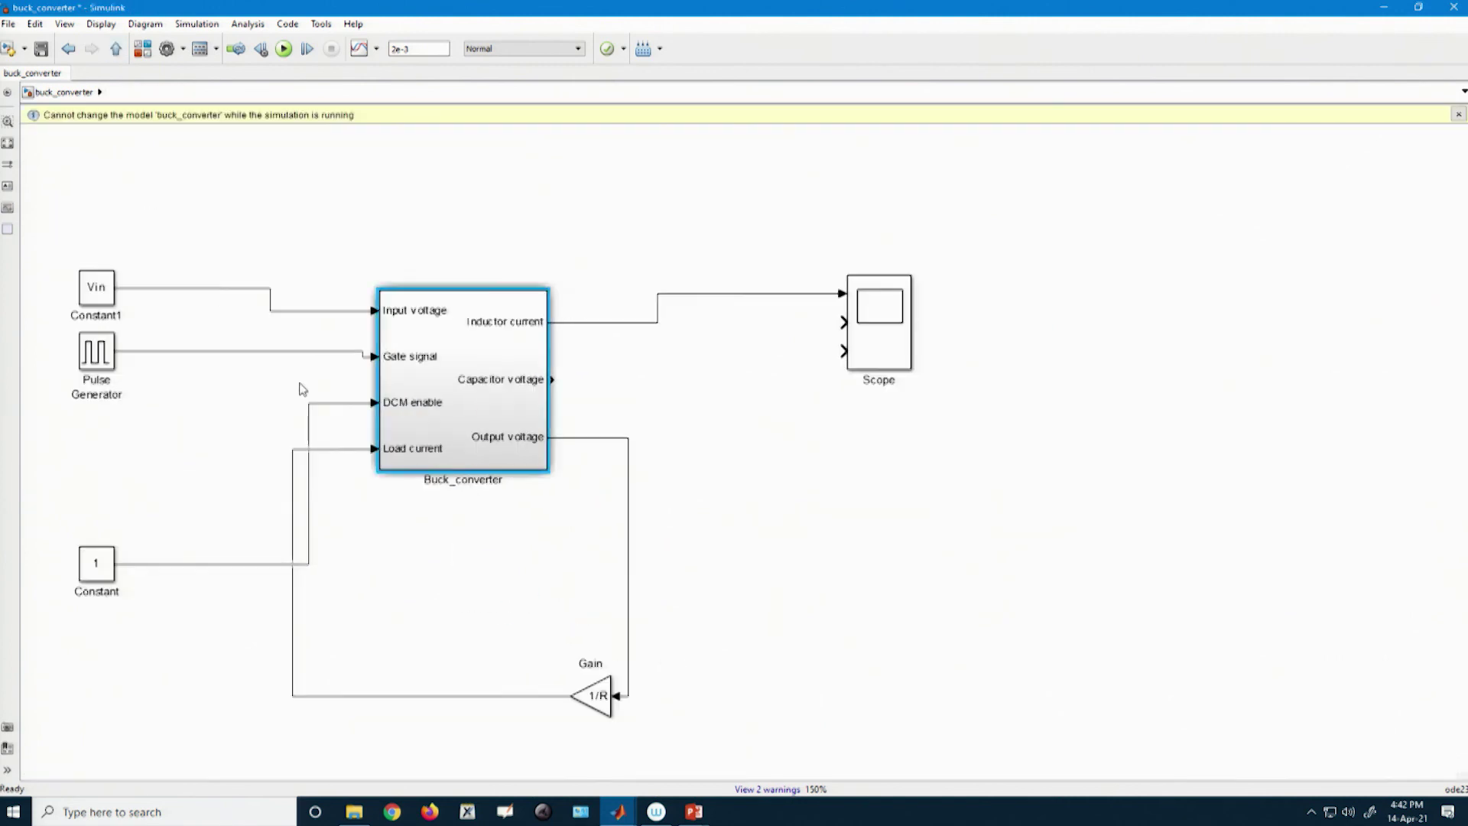
left_click_drag(548, 473, 589, 498)
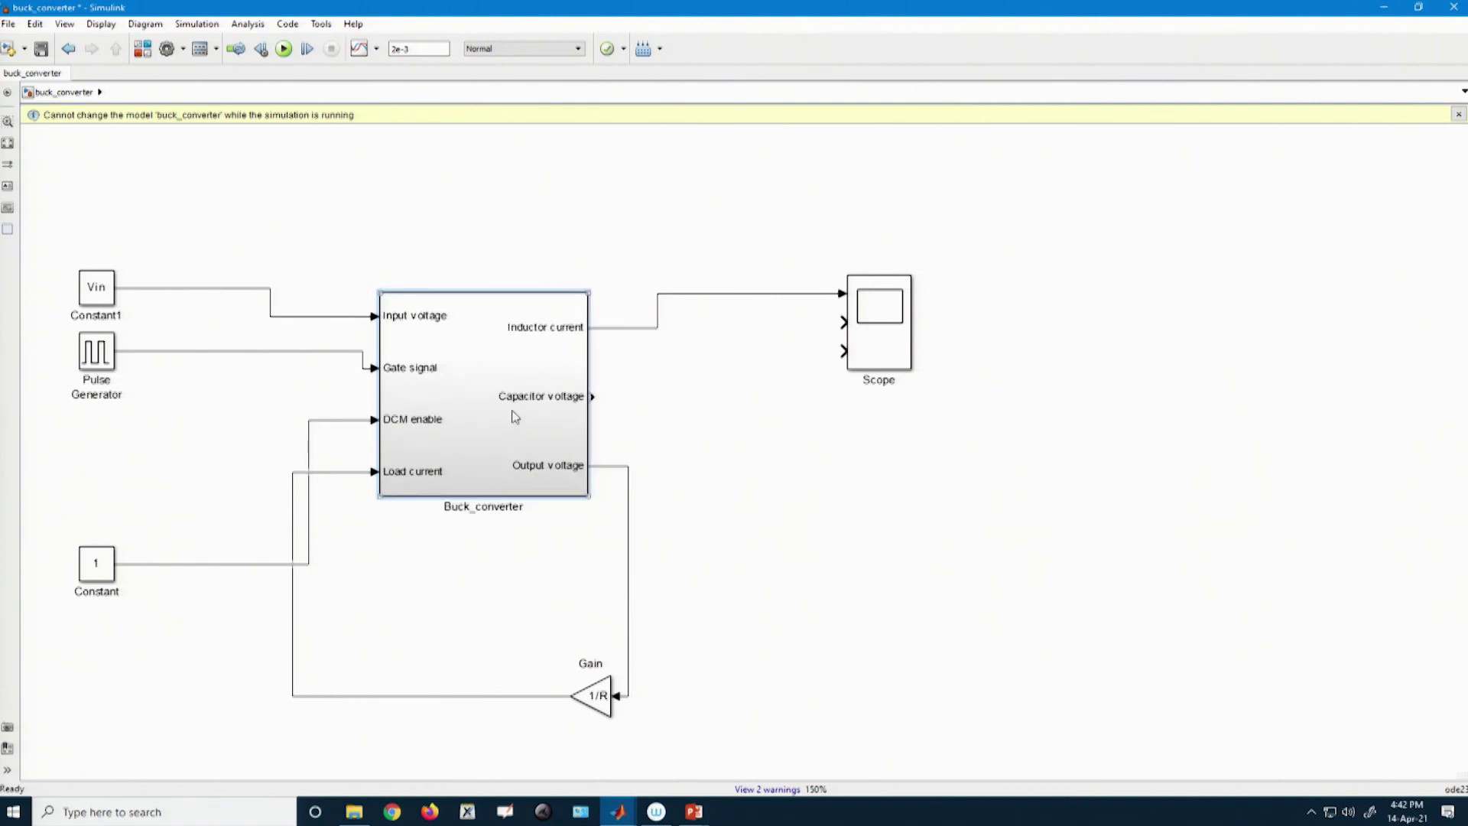
left_click_drag(514, 416, 496, 370)
Arrange the Constant1, Pulse Generator and Constant blocks closer to Buck_converter, with the 1/R Gain directly beneath it
left_click_drag(111, 307, 157, 290)
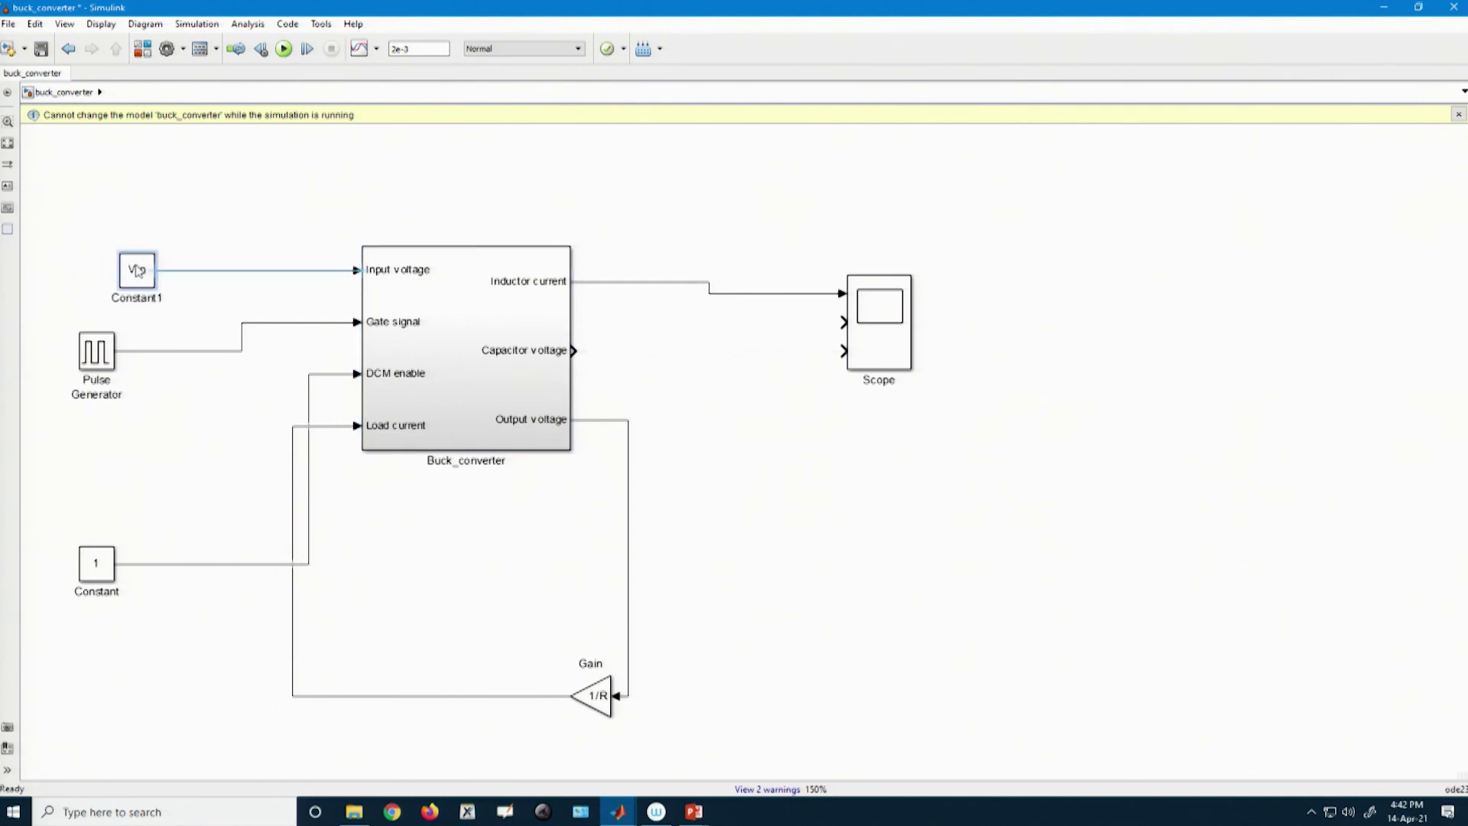
left_click_drag(420, 350, 418, 328)
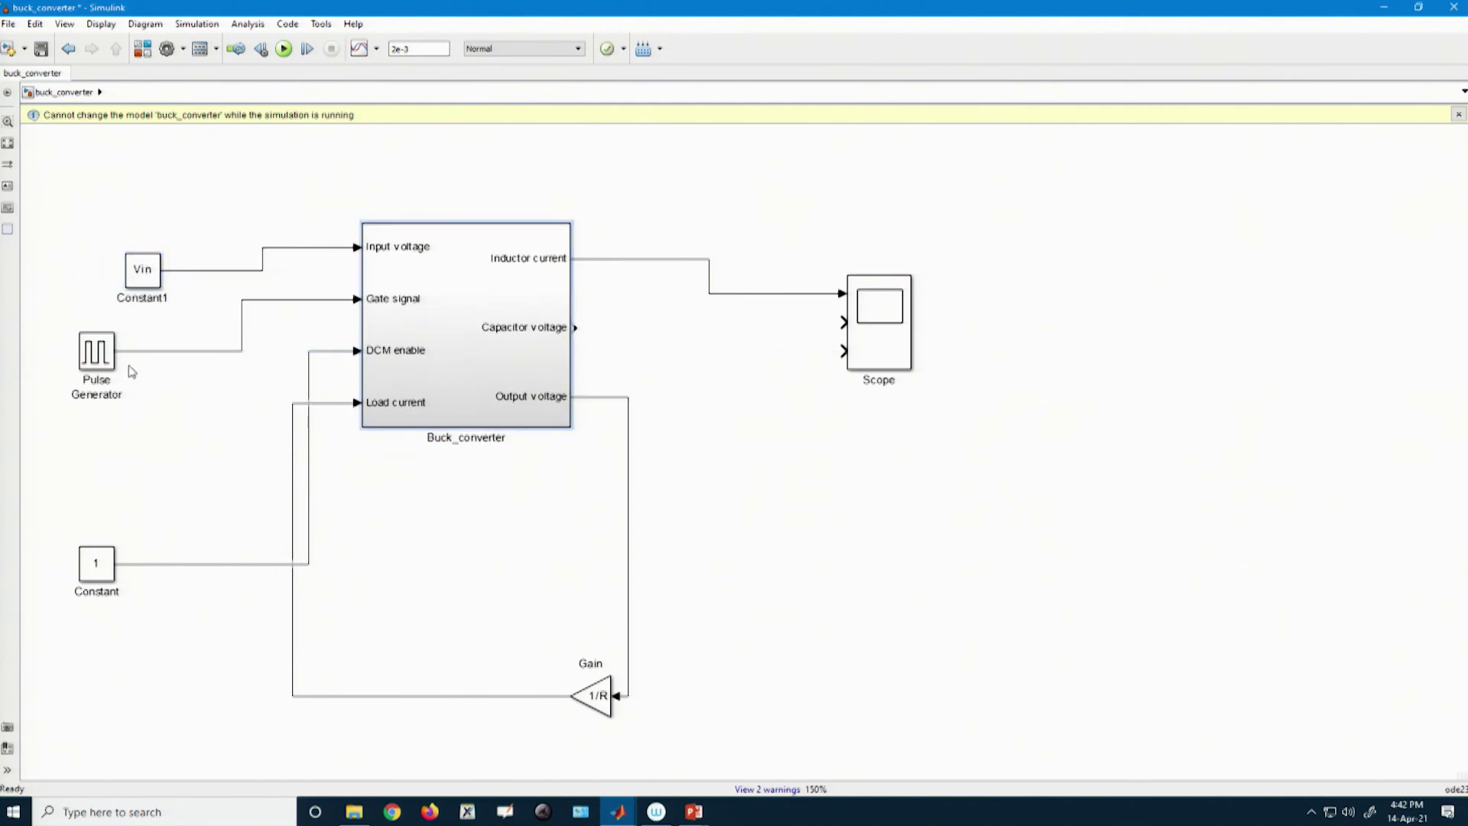
left_click_drag(103, 355, 149, 356)
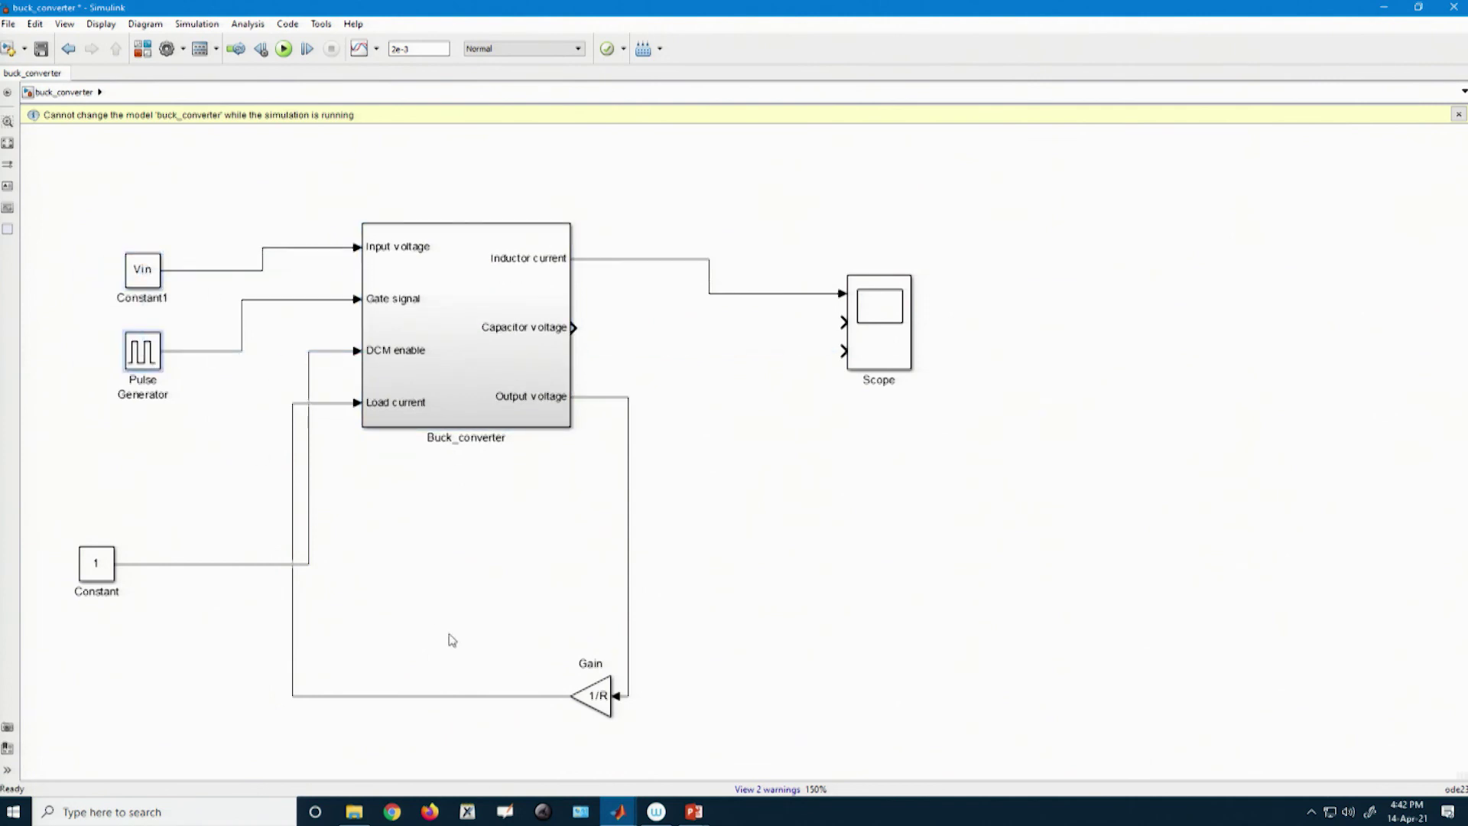
left_click_drag(573, 695, 434, 505)
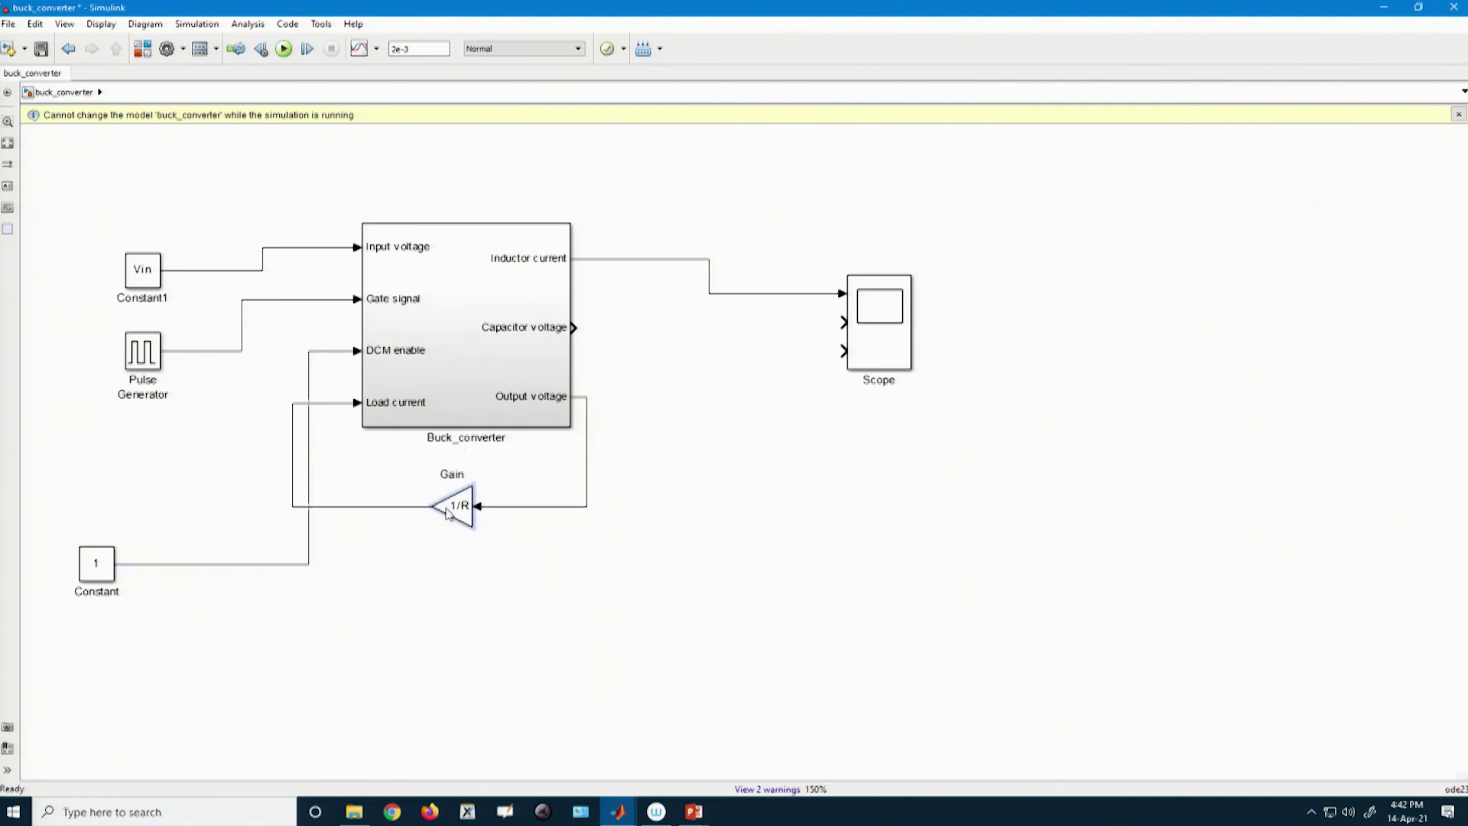
left_click(97, 564)
left_click_drag(98, 565, 136, 459)
left_click(242, 569)
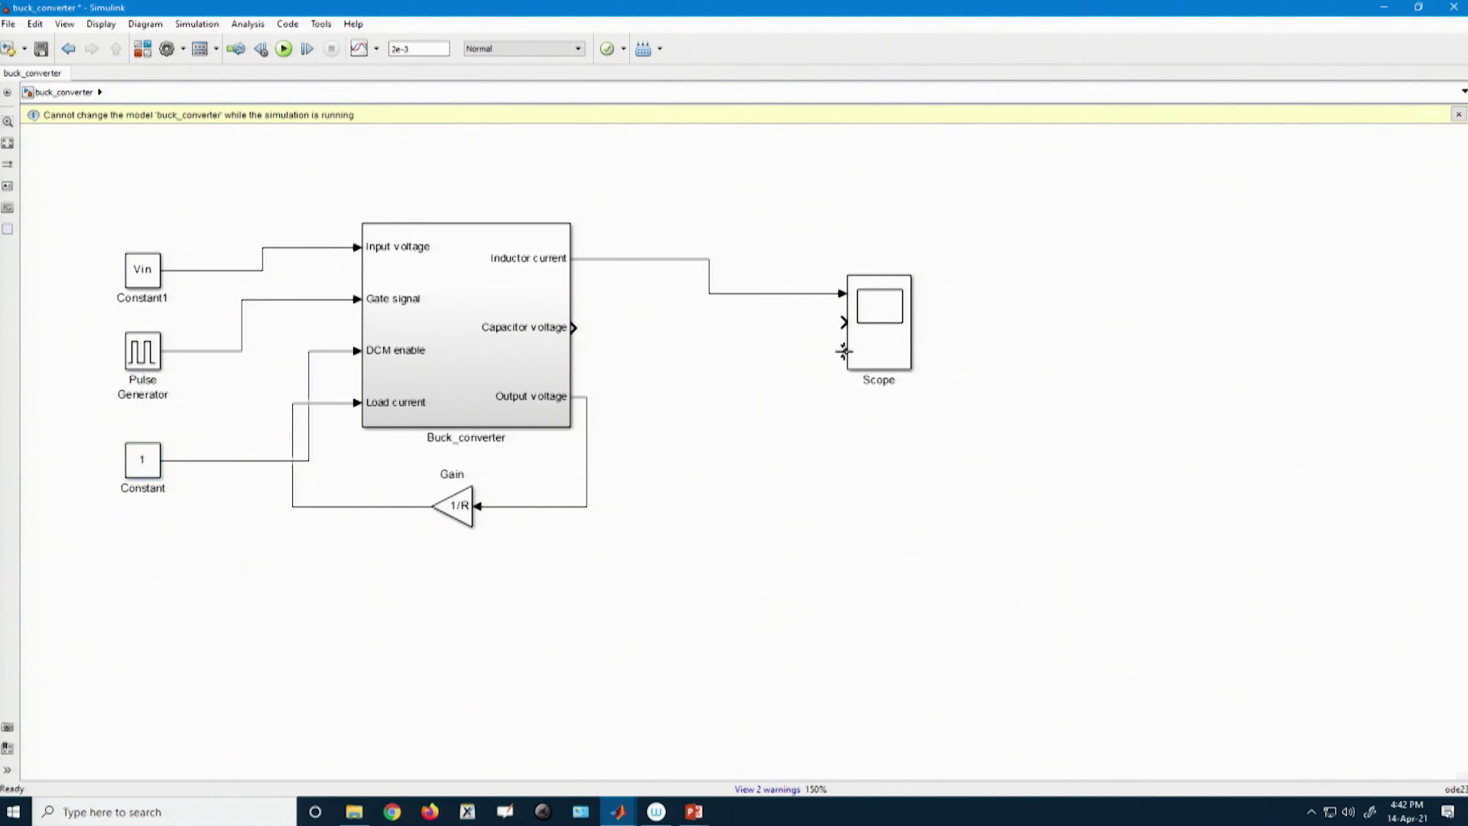
Connect the Output voltage line to the Scope's second input and the Pulse Generator signal to its third input
left_click_drag(844, 353, 608, 398)
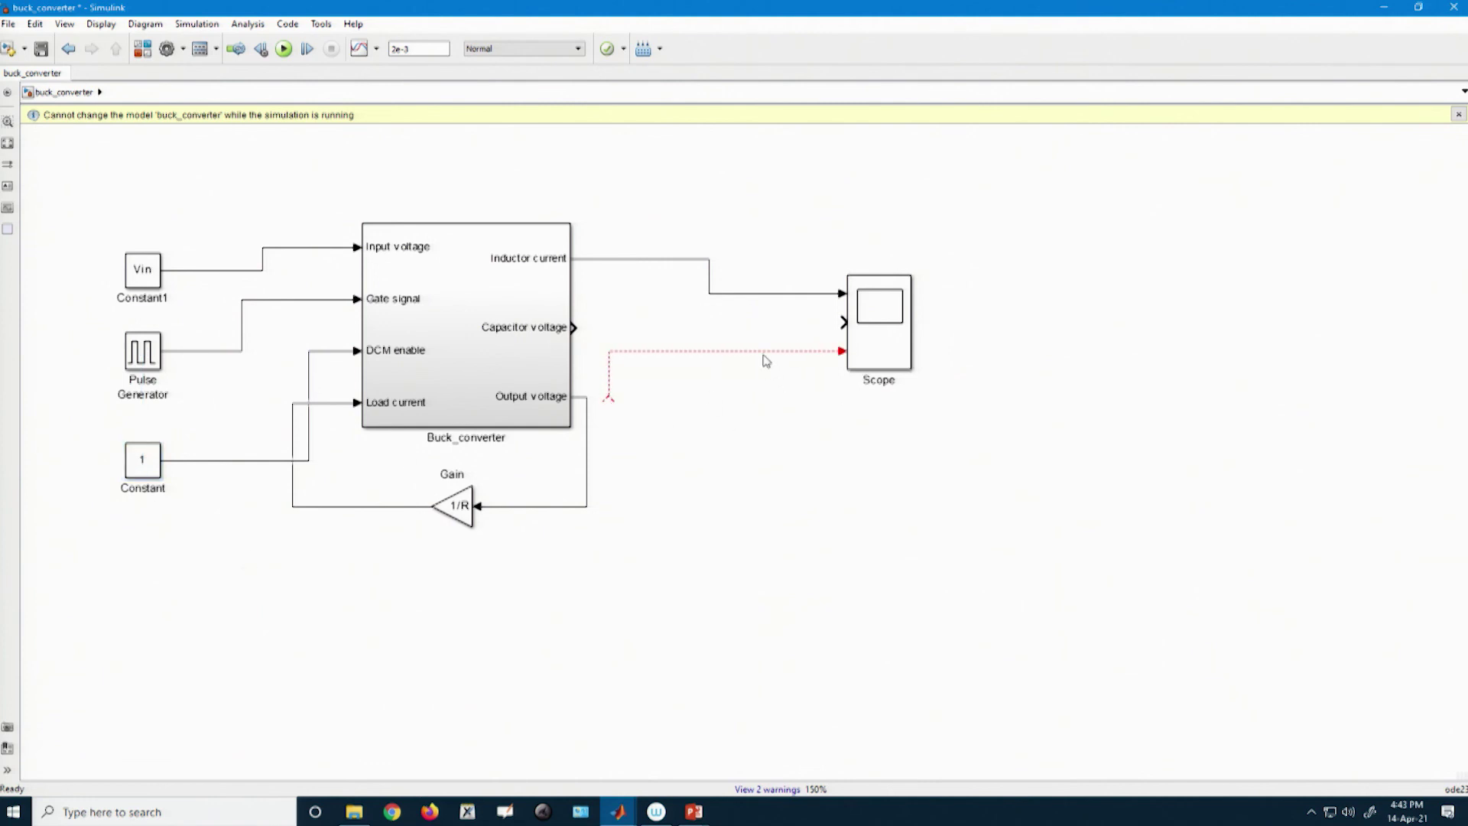
key("ctrl+z")
left_click_drag(844, 322, 586, 397)
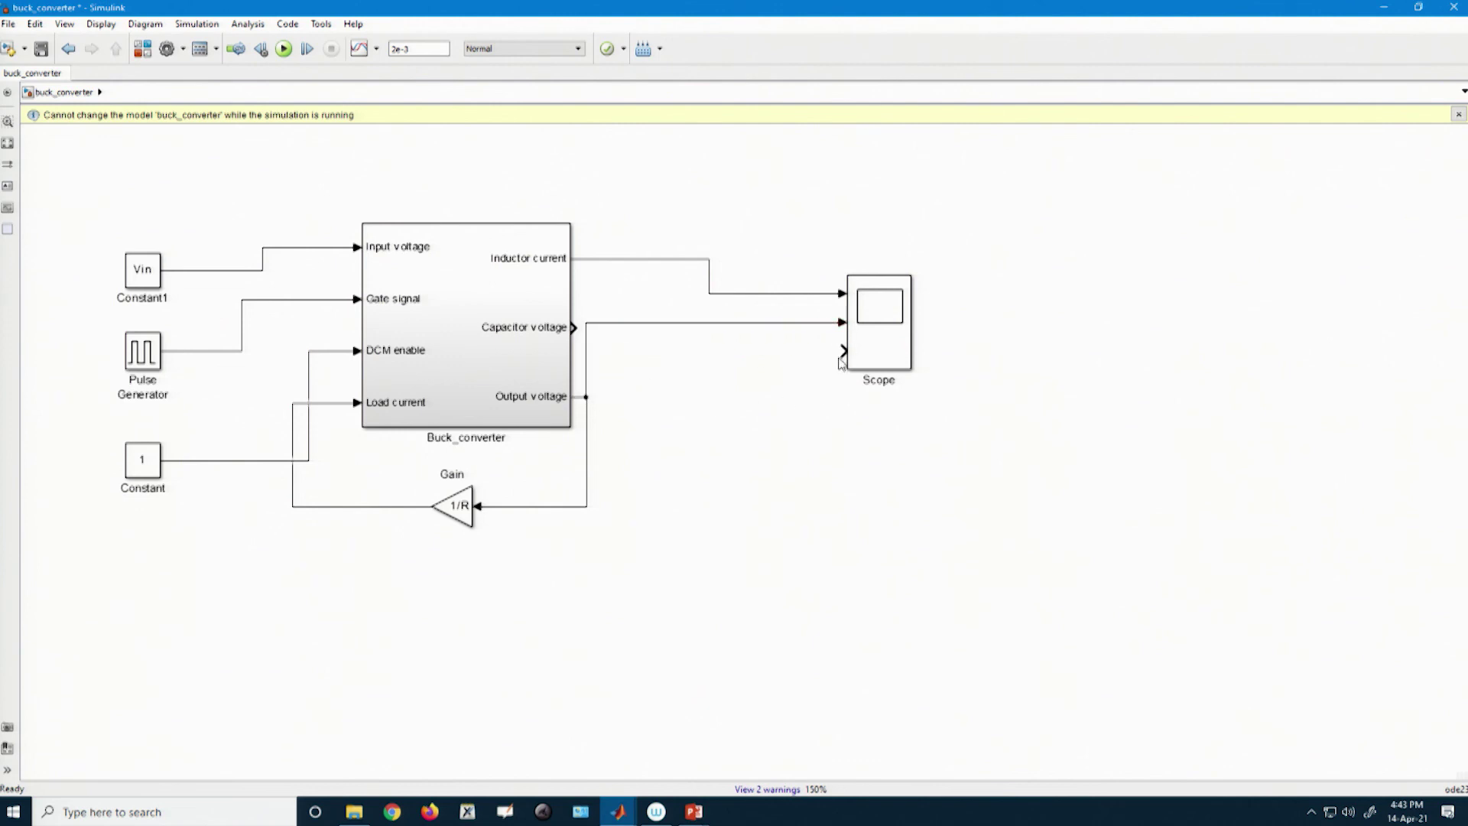
left_click_drag(814, 360, 238, 350)
Run the simulation and view all three Scope waveforms autoscaled, ending back at the buck_converter model
left_click(283, 48)
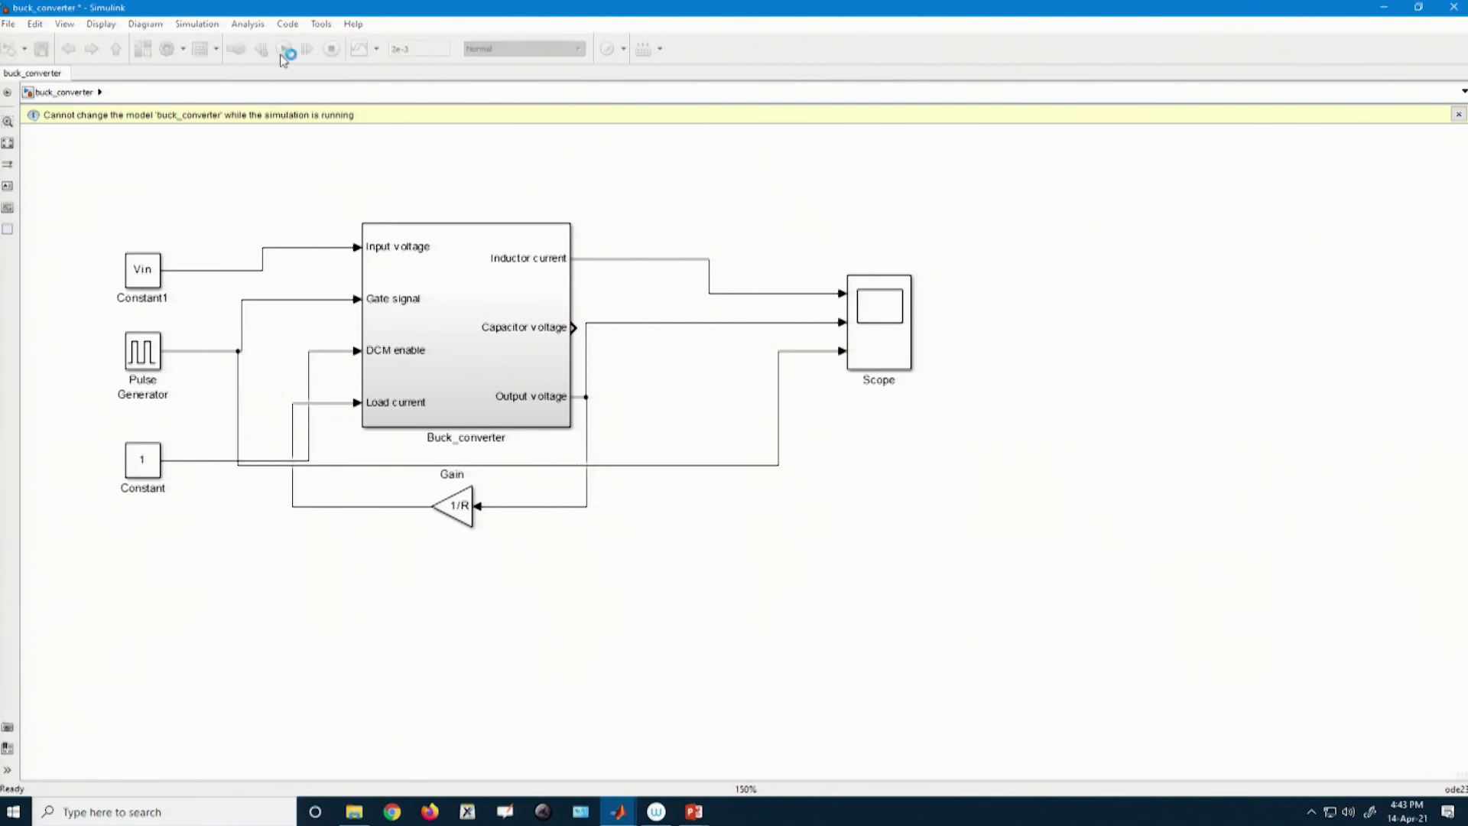
double_click(880, 310)
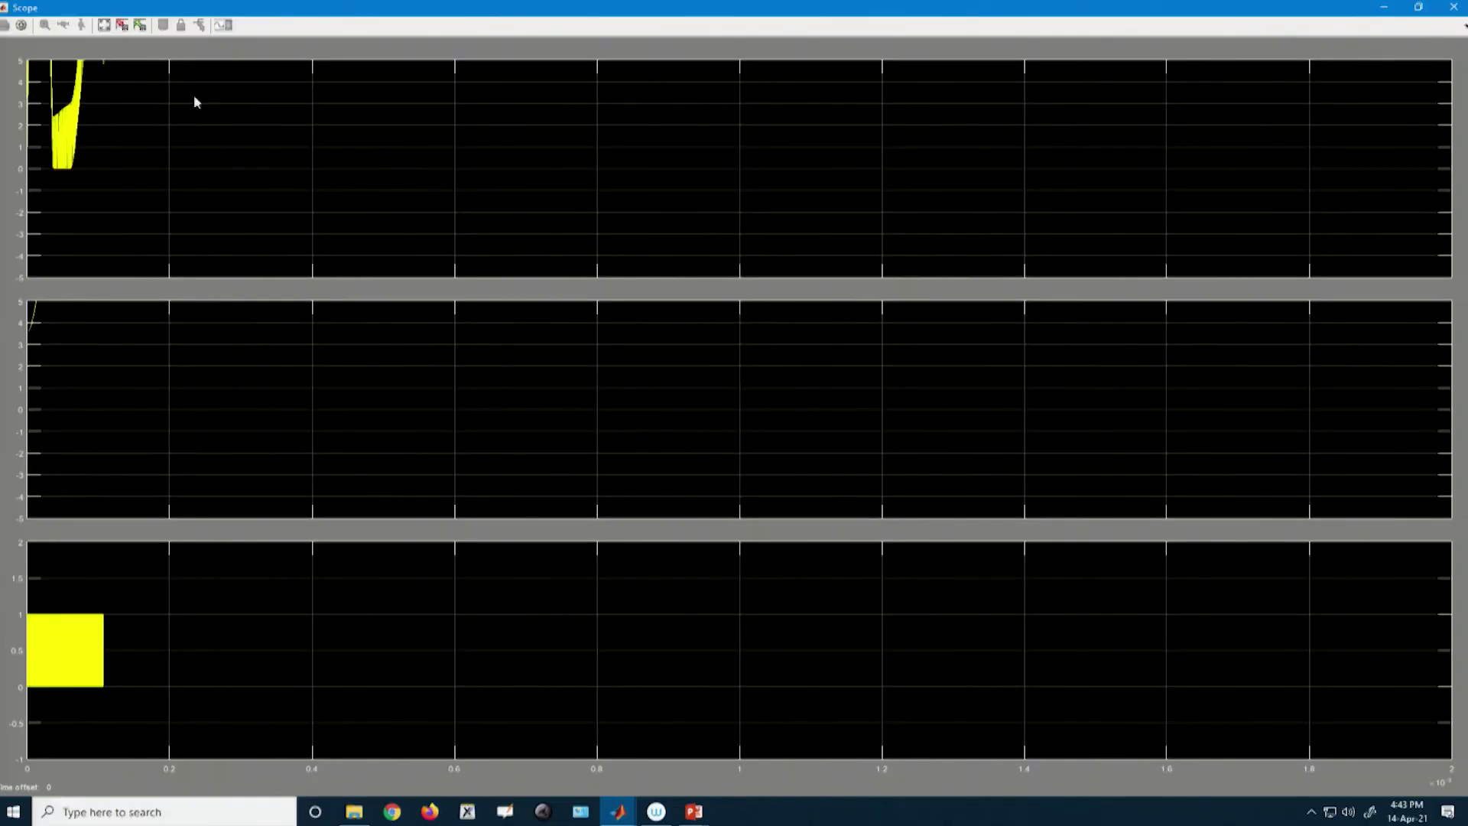
left_click(104, 24)
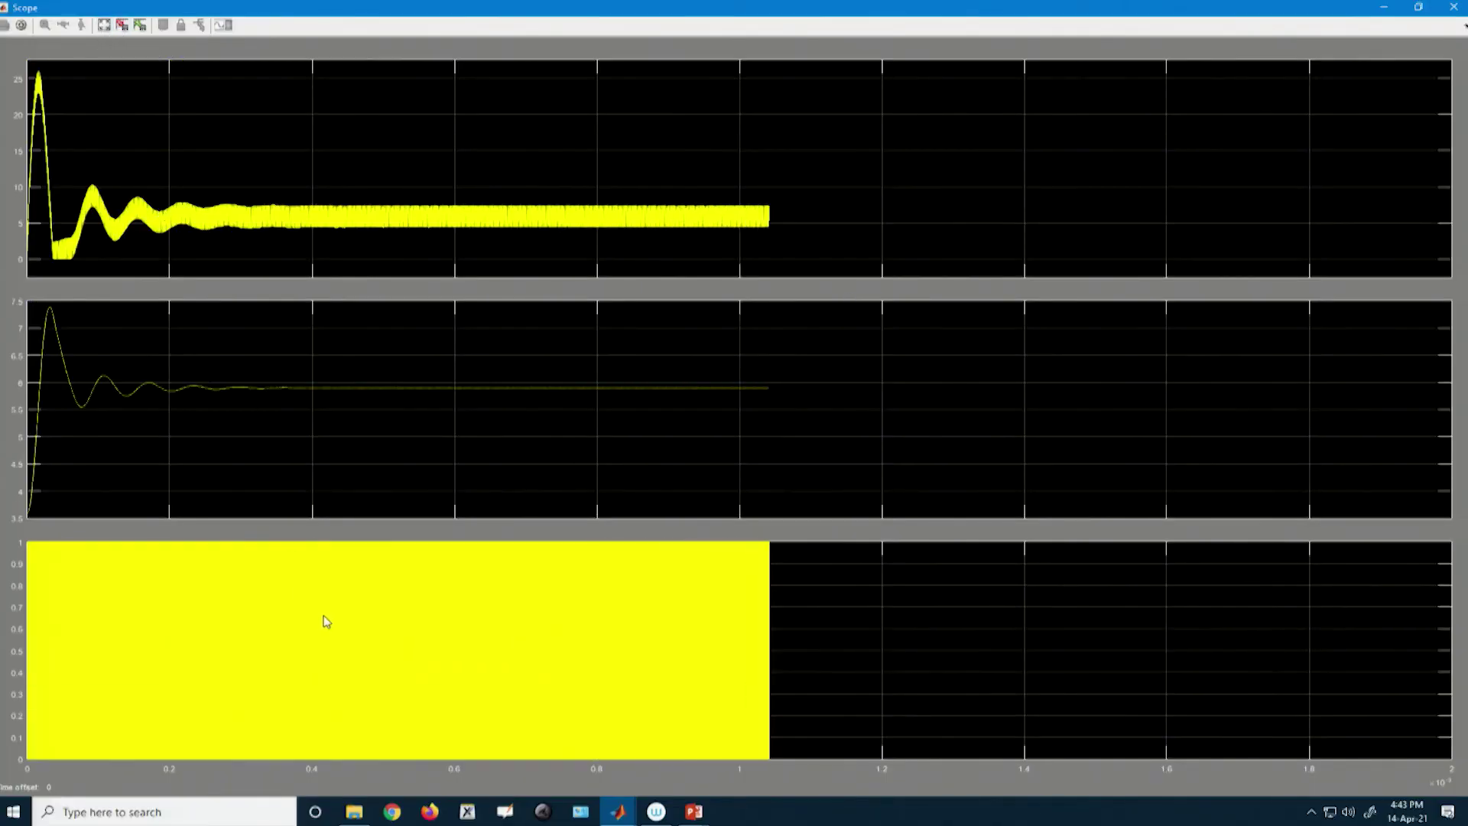
mouse_move(618, 811)
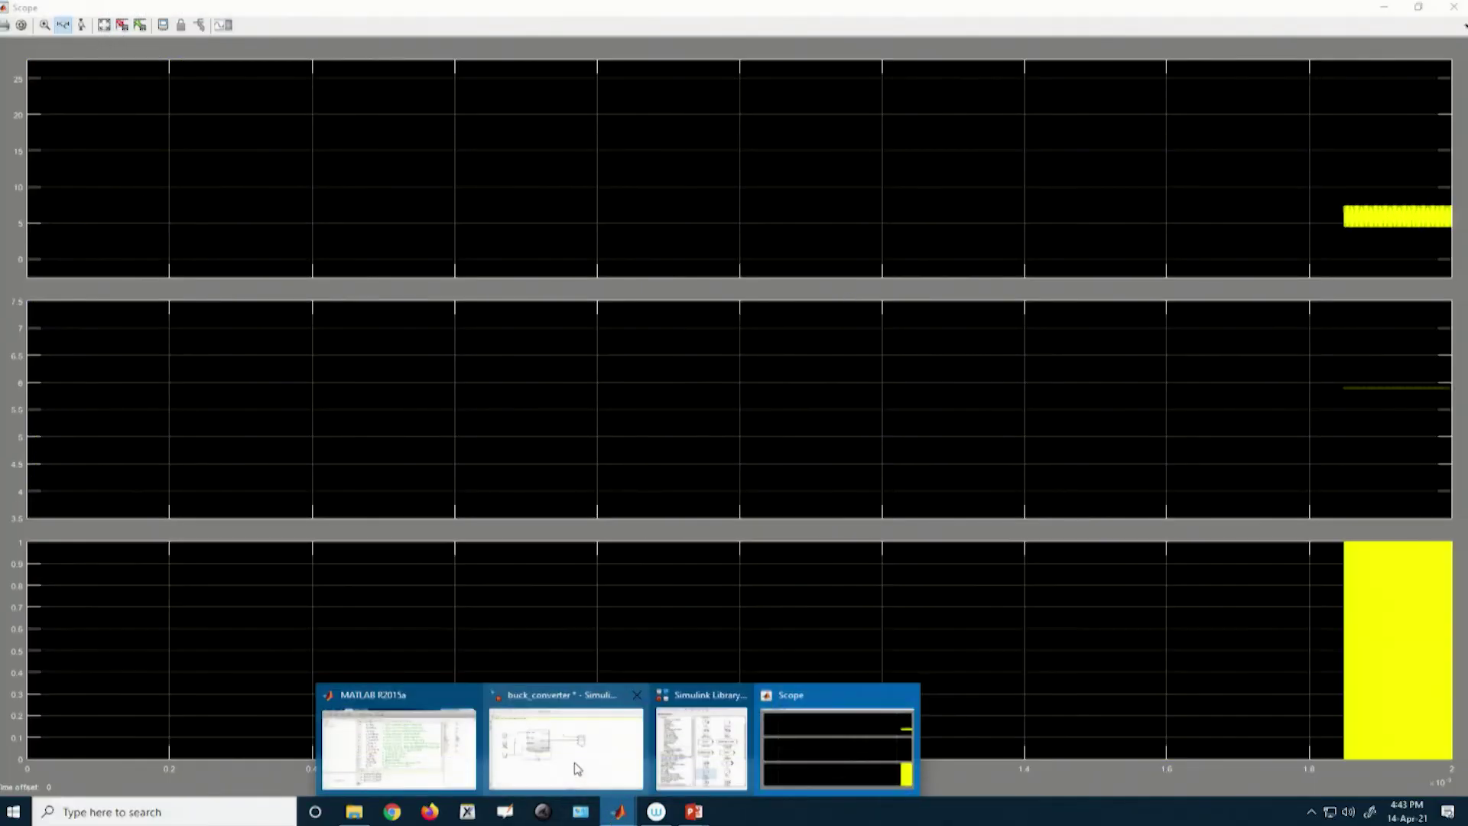
left_click(557, 766)
left_click(461, 322)
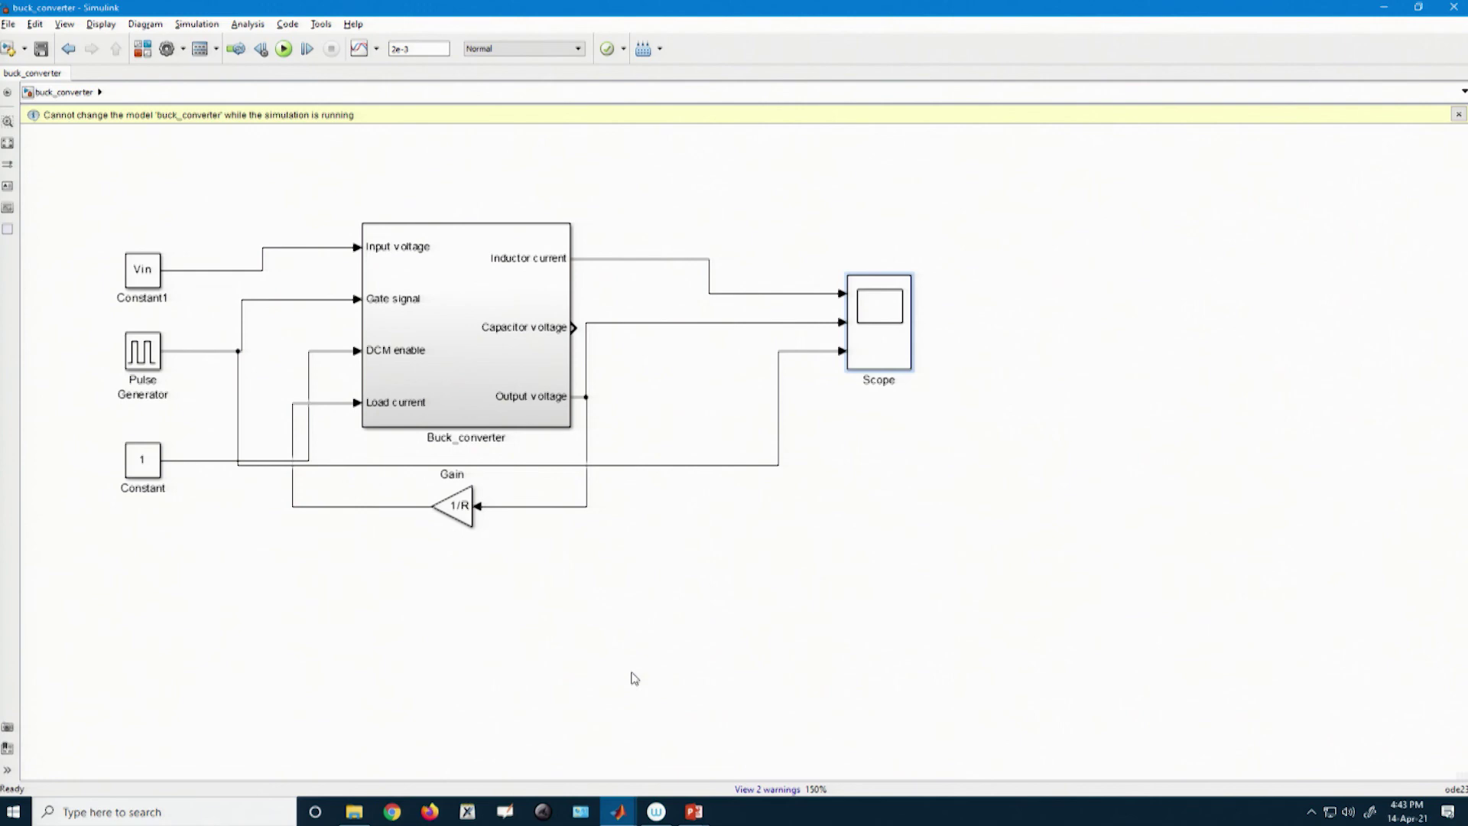
Switch to the PowerPoint slide show and reveal the three bullet points of the Summary slide
key("alt+Tab")
left_click(696, 634)
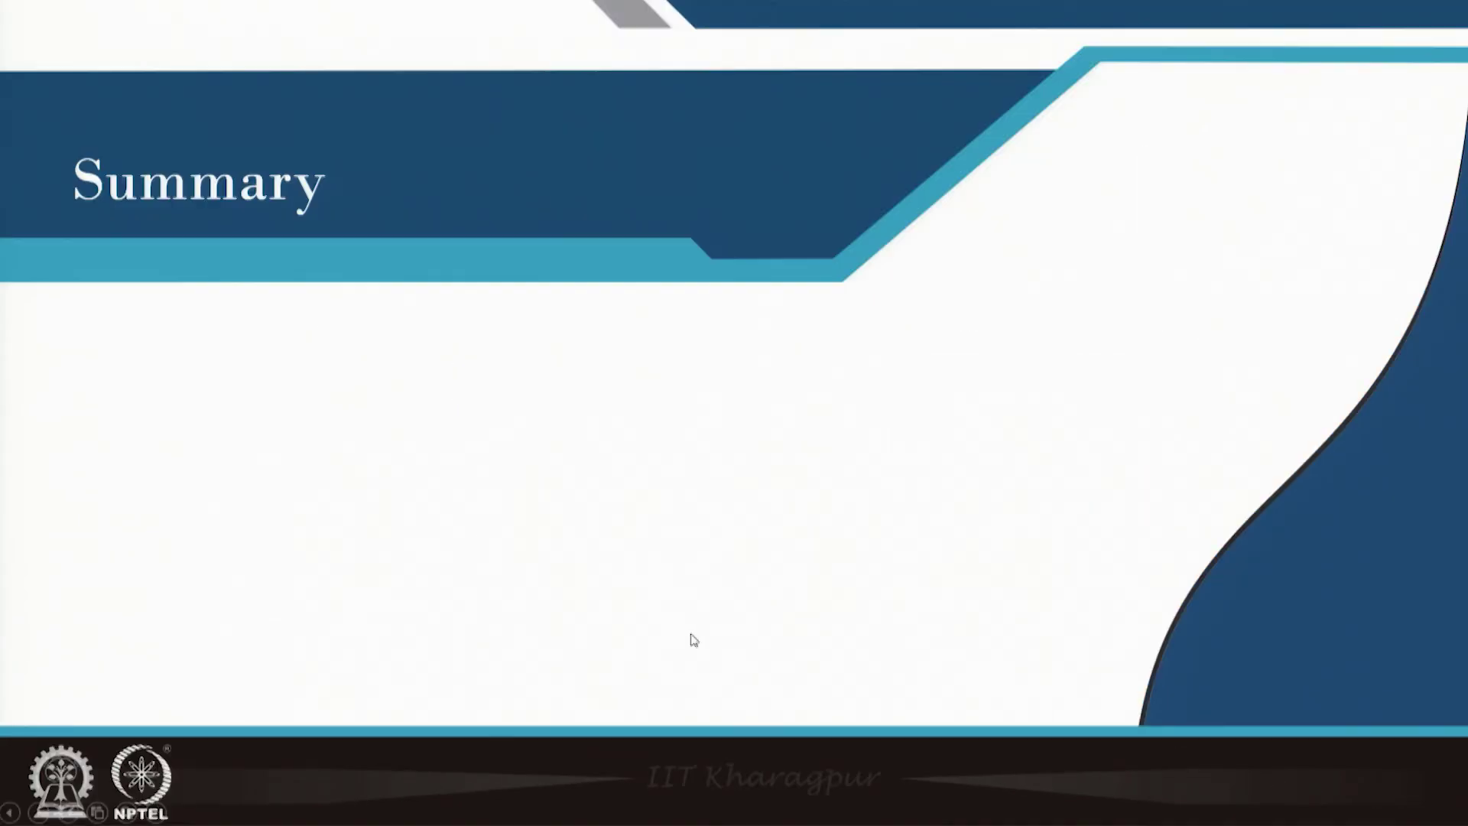
left_click(694, 640)
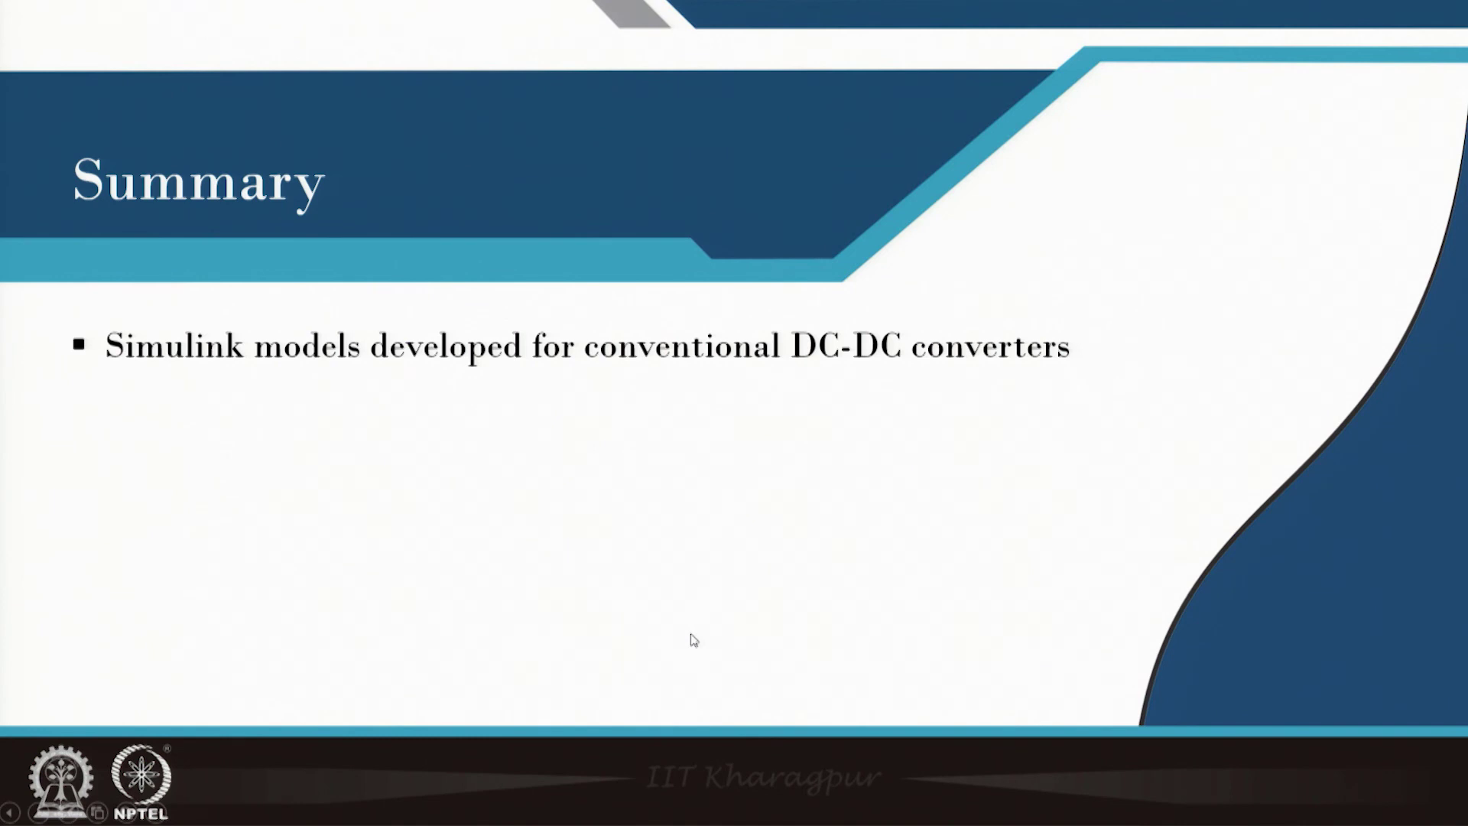
left_click(694, 640)
left_click(694, 639)
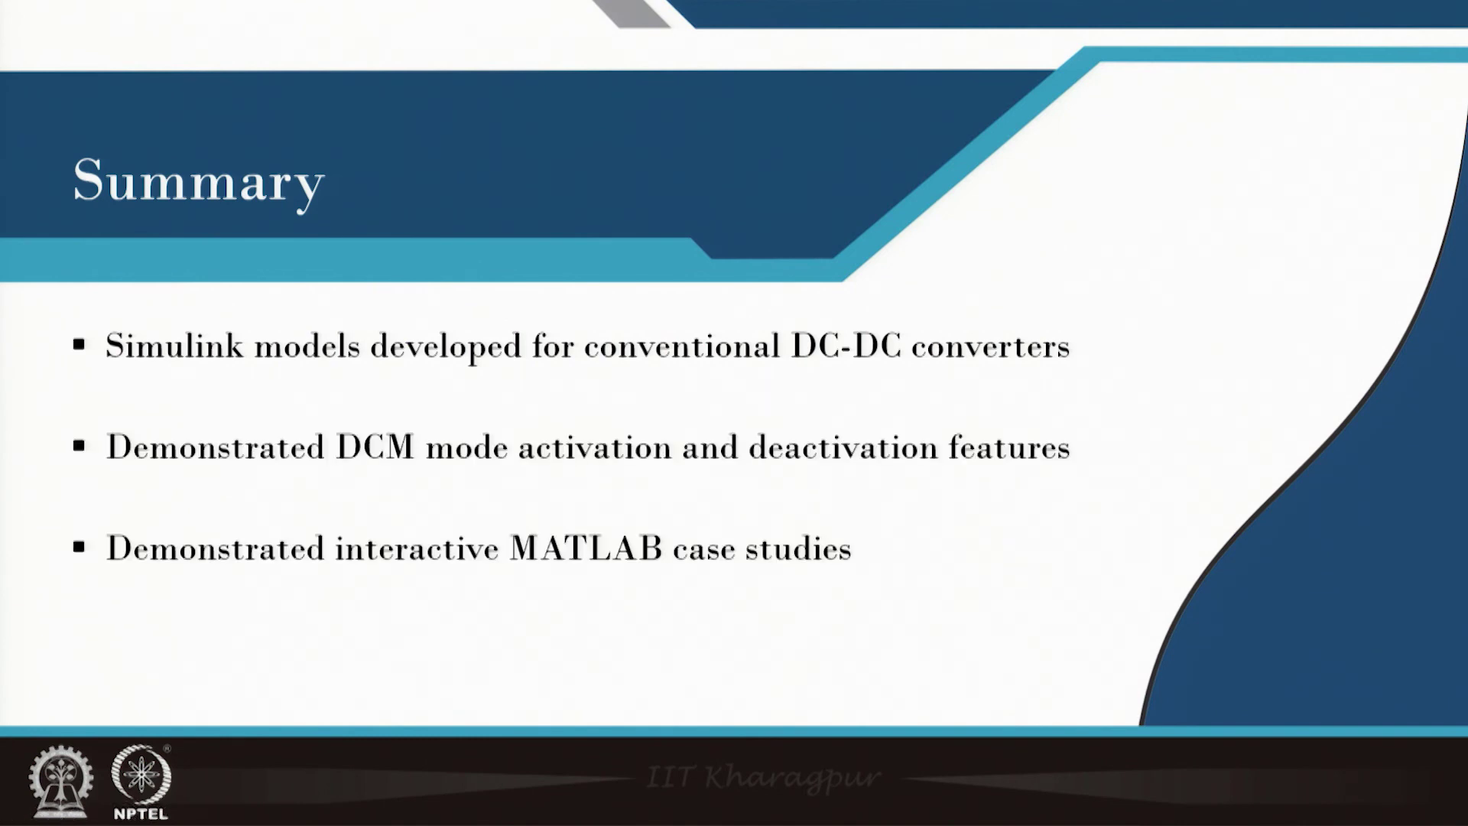